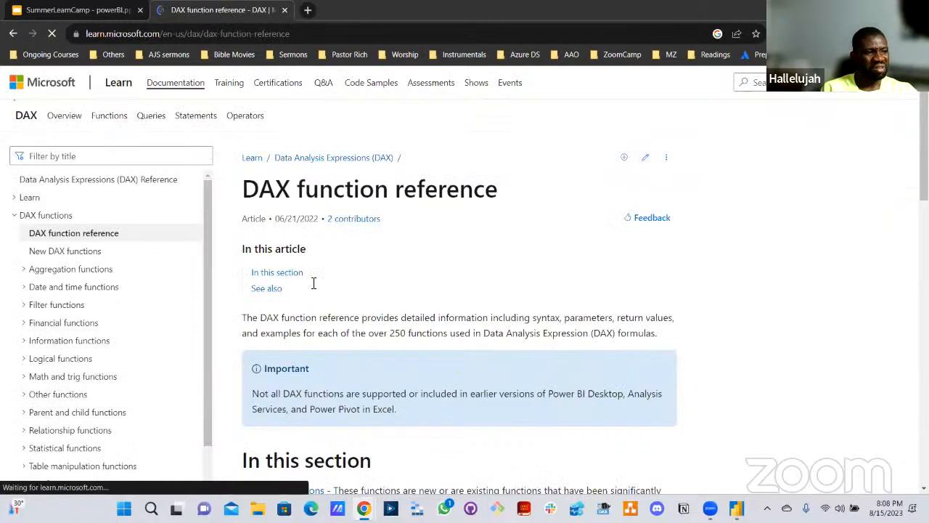
# - Review the function categories in the DAX function reference, especially the aggregation and filter function descriptions, and close the page
pyautogui.scroll(-8, 334, 331)
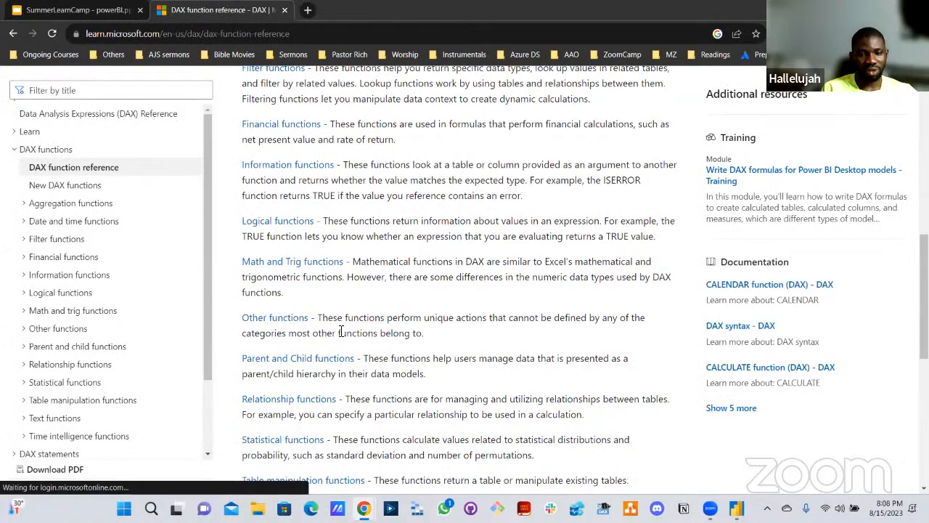
pyautogui.scroll(-4, 347, 346)
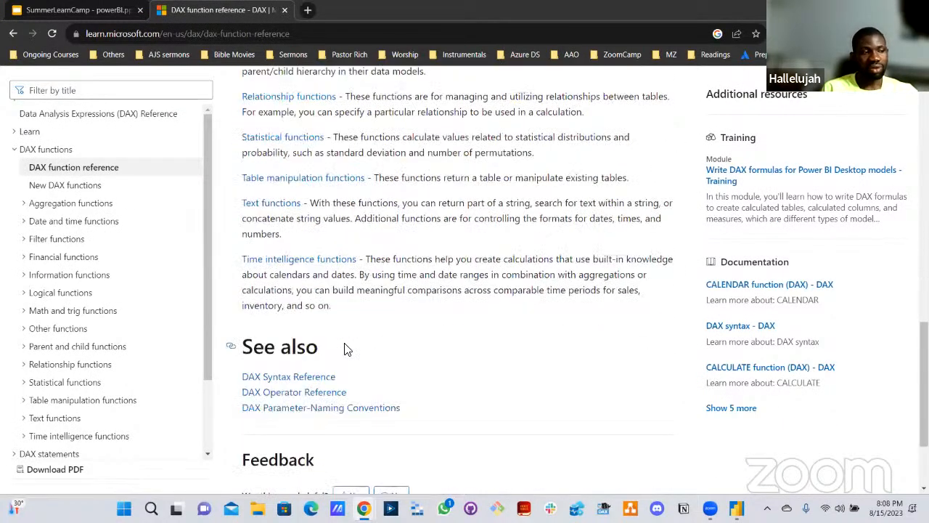
pyautogui.scroll(7, 348, 347)
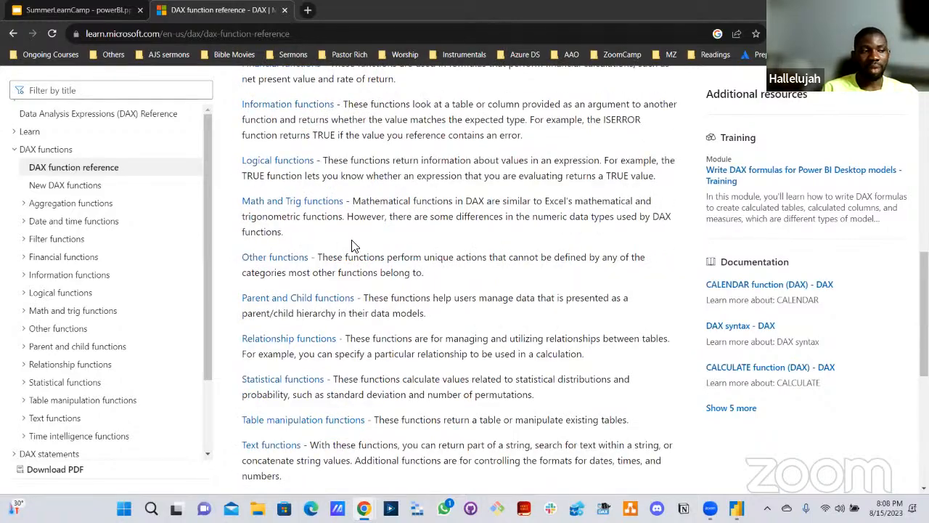
pyautogui.scroll(1, 353, 245)
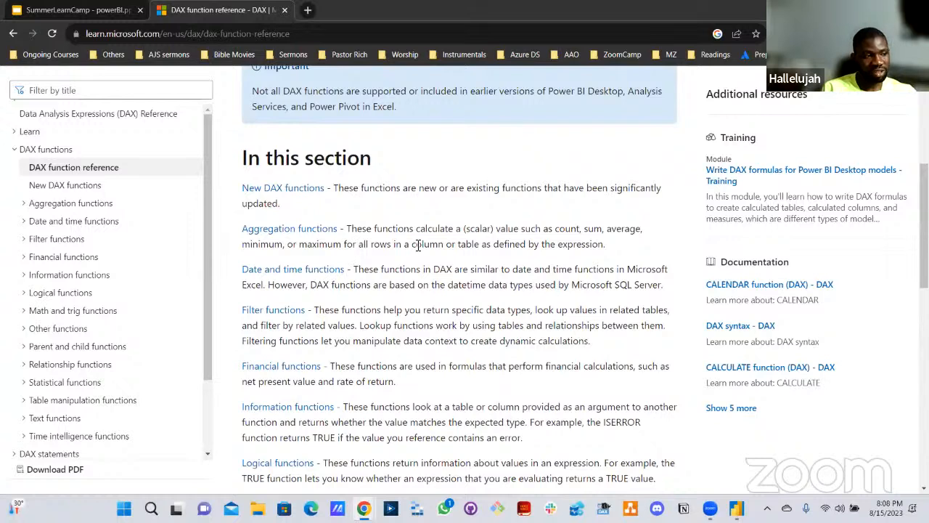
pyautogui.moveTo(450, 230); pyautogui.dragTo(648, 229)
pyautogui.click(432, 361)
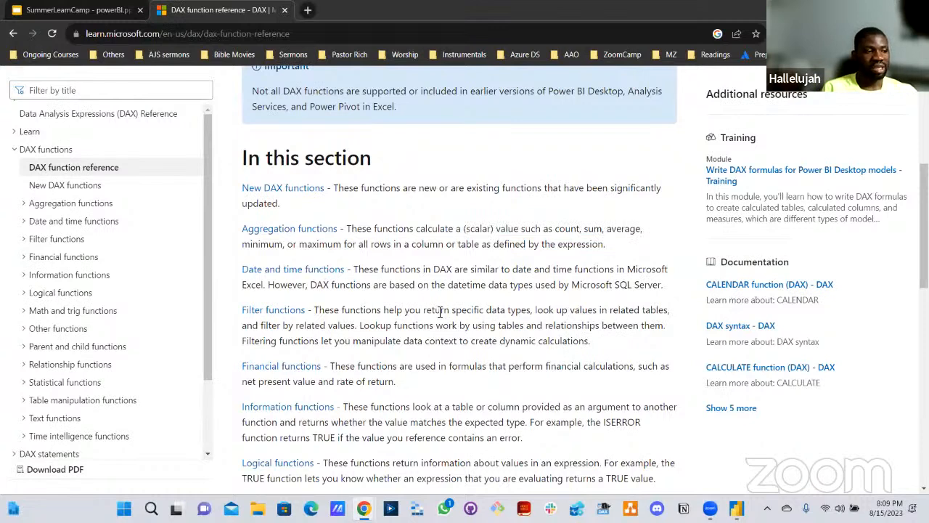
pyautogui.moveTo(415, 310); pyautogui.dragTo(537, 344)
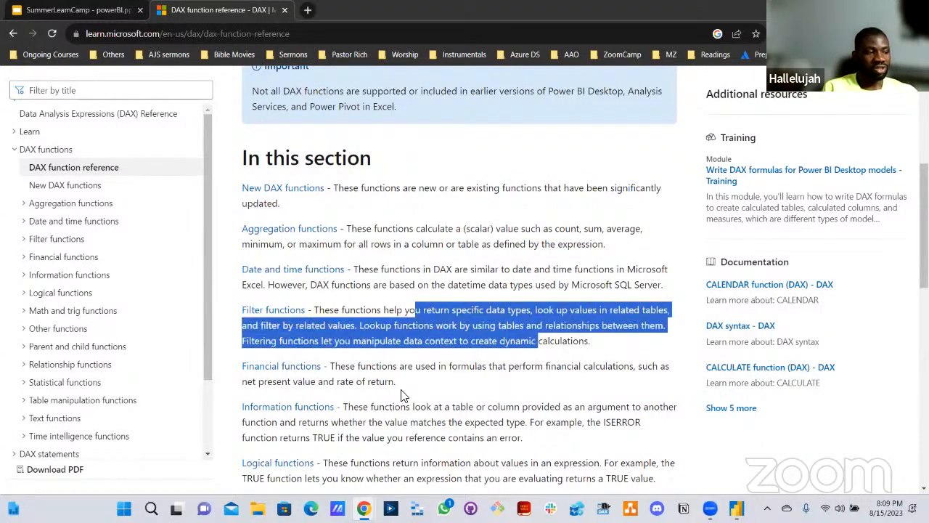
pyautogui.click(284, 11)
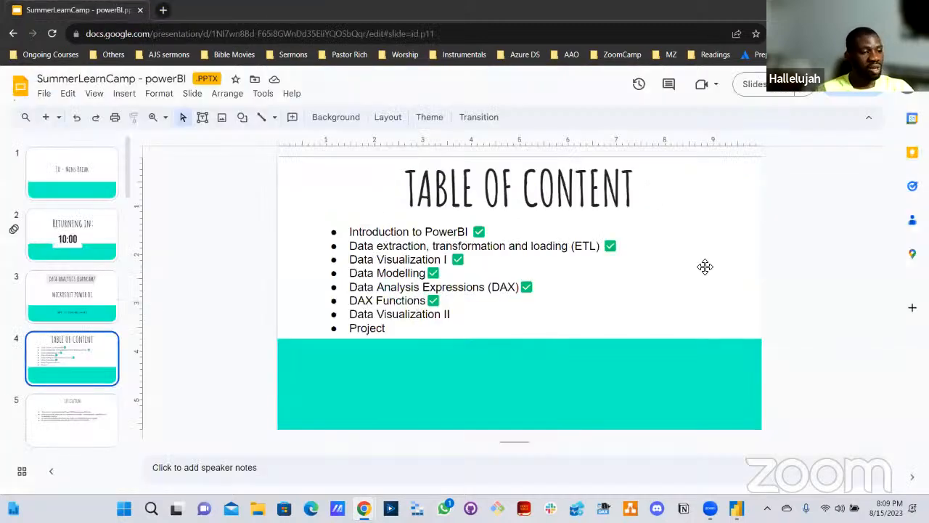
# - Switch to Power BI Desktop and open the recent report class 1.pbix
pyautogui.click(736, 508)
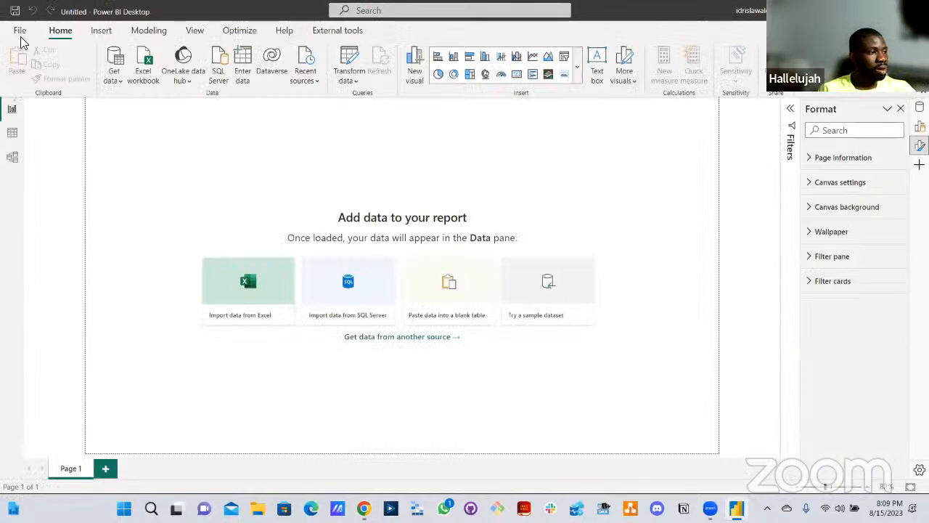
pyautogui.click(21, 34)
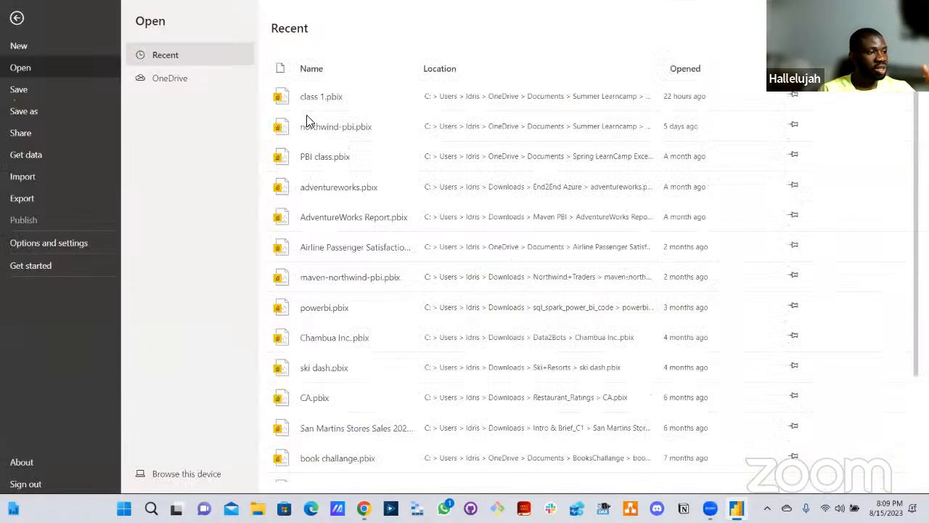
pyautogui.click(346, 99)
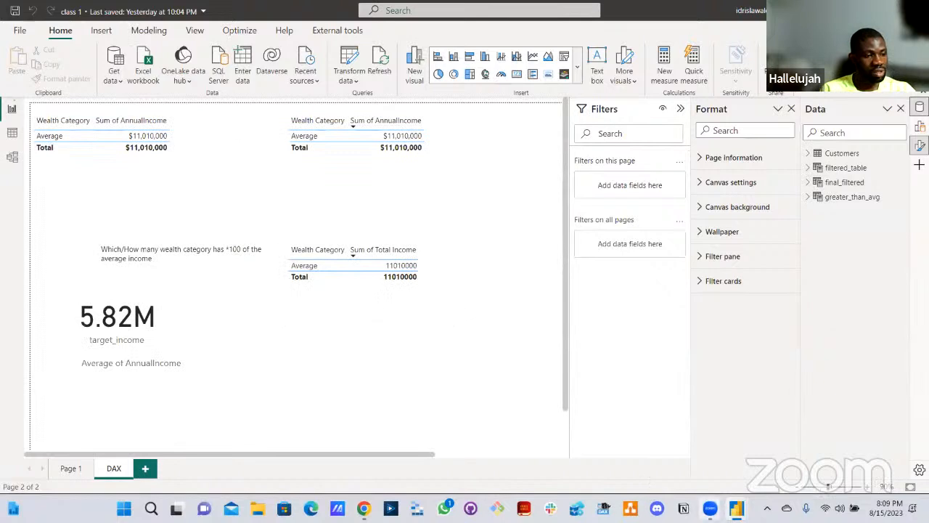
# - Close the blank untitled report without saving it and return to the class 1 report
pyautogui.moveTo(736, 508)
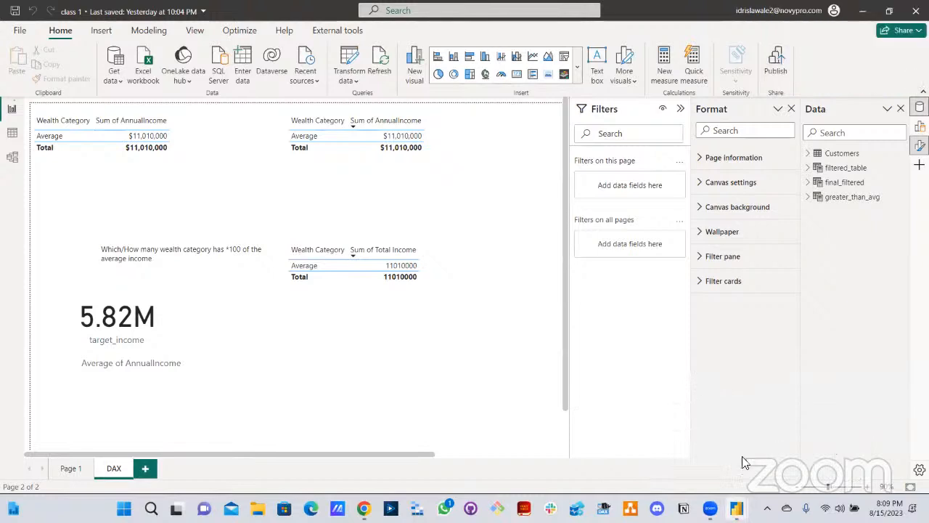
pyautogui.click(711, 460)
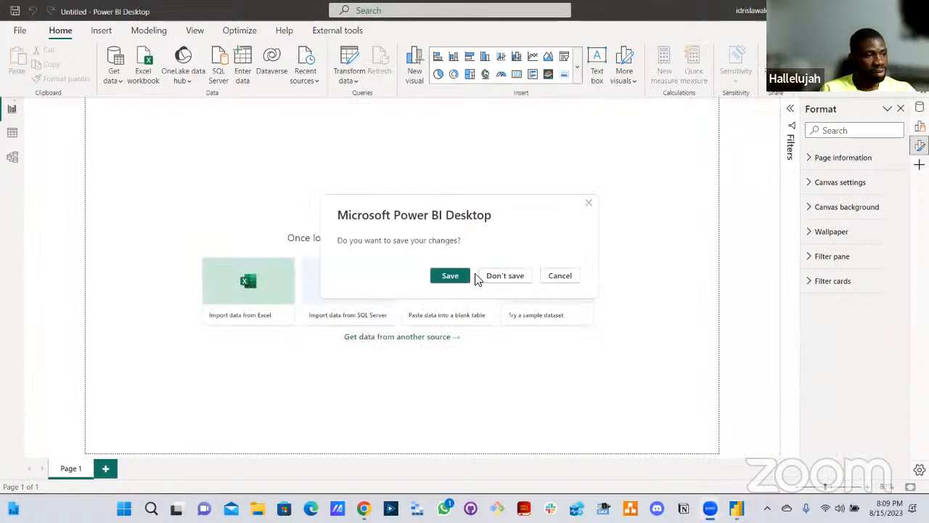
pyautogui.click(505, 276)
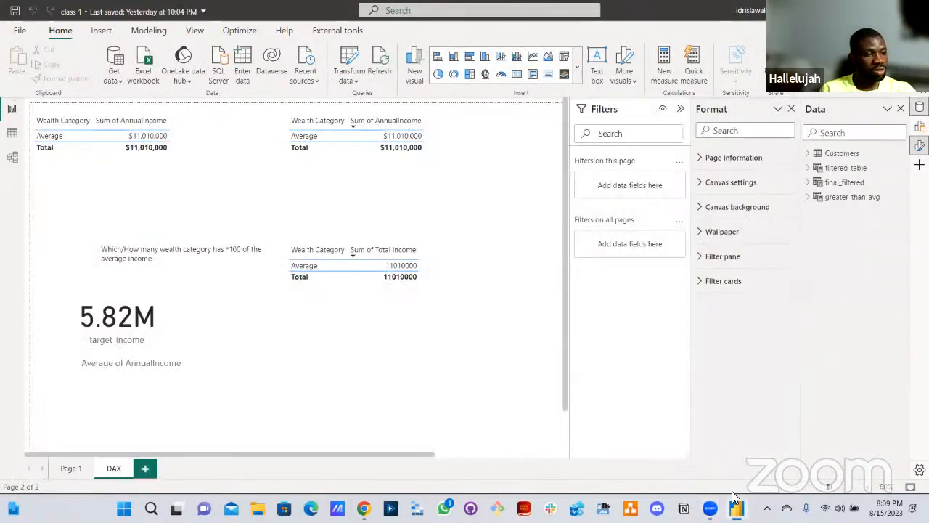
# - Collapse the Filters pane and zoom the DAX report page to 100%
pyautogui.click(680, 109)
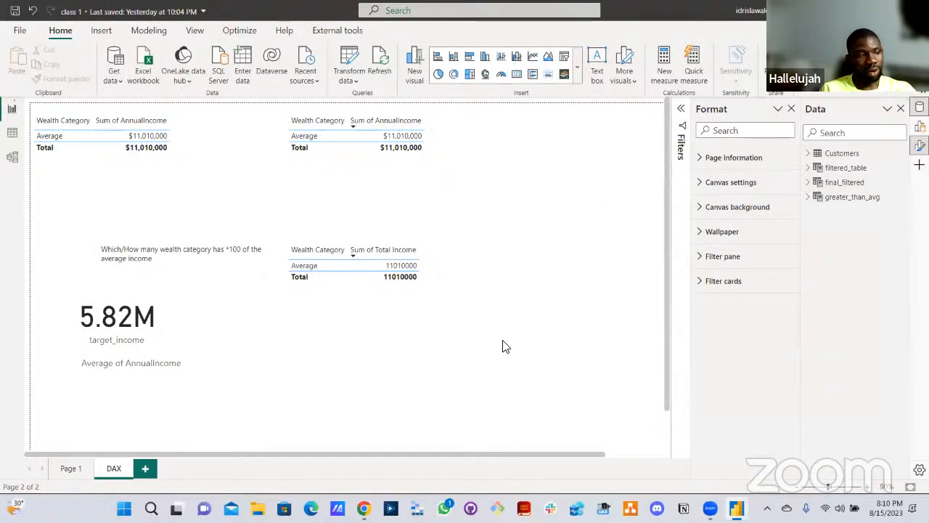
pyautogui.scroll(2, 504, 326)
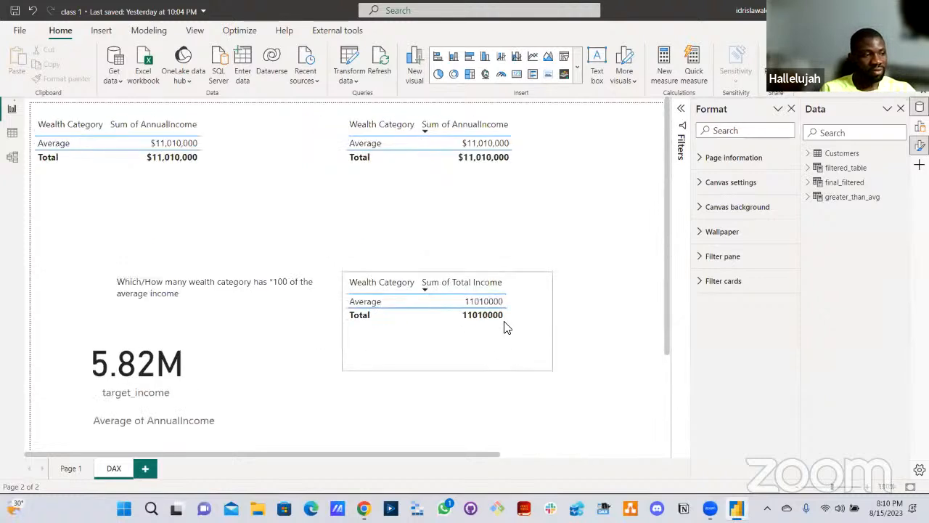
pyautogui.scroll(-1, 522, 248)
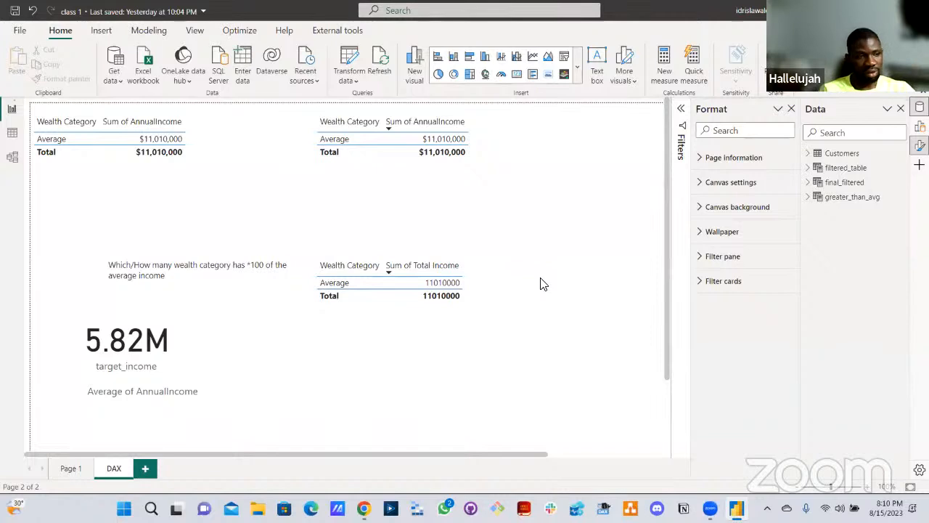
# - Examine the Customers table's records in the table view and return to the DAX report page
pyautogui.click(853, 153)
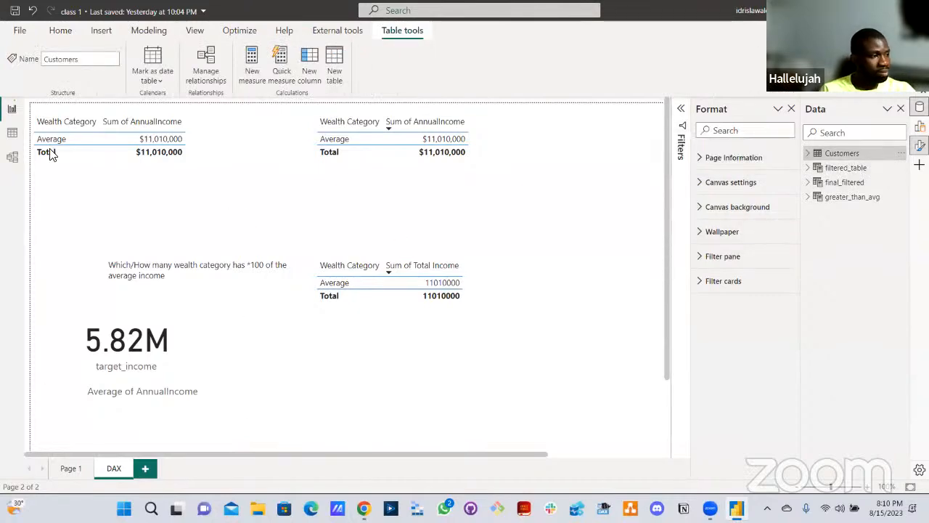
pyautogui.click(11, 133)
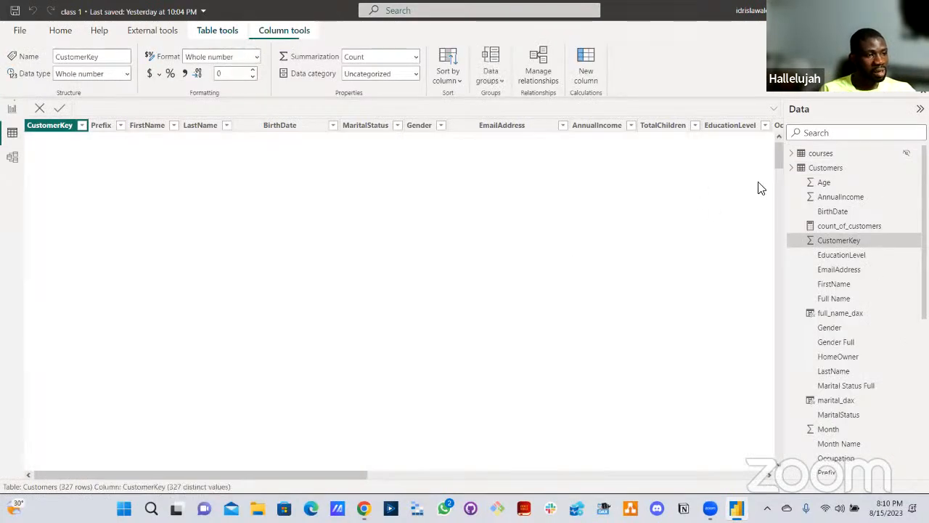
pyautogui.click(809, 165)
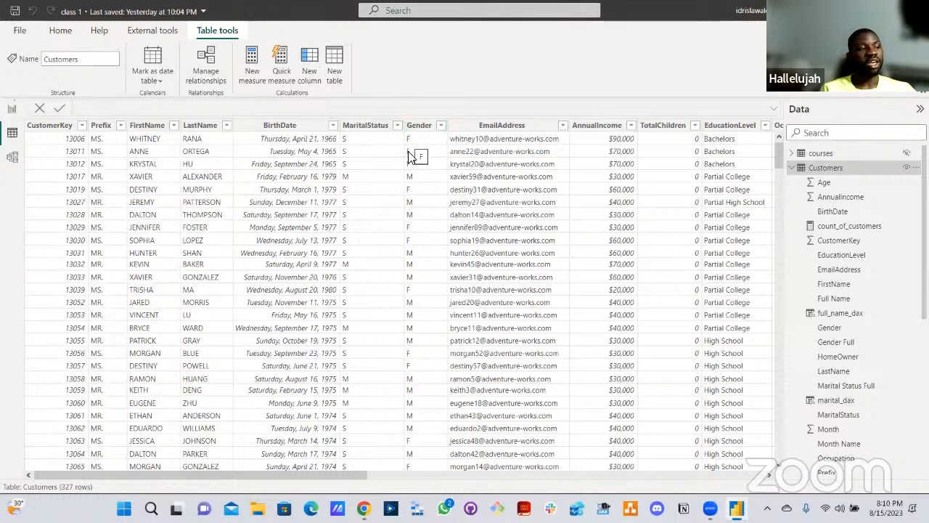
pyautogui.click(16, 108)
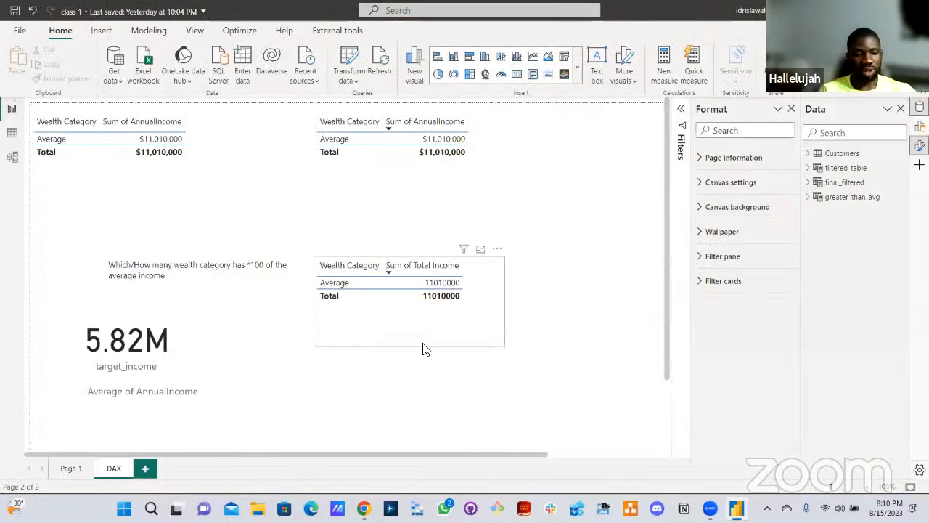
pyautogui.click(424, 348)
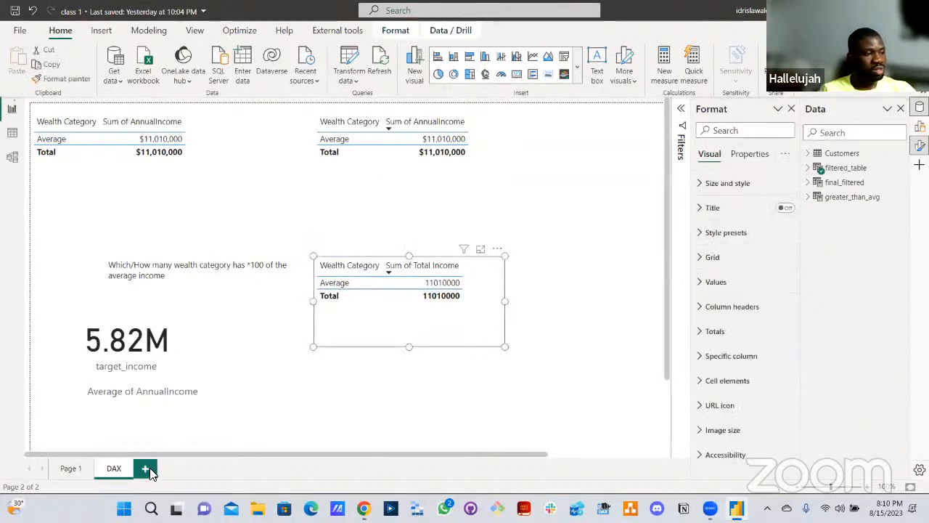
# - Add a new report page and name it DAY 17
pyautogui.click(148, 469)
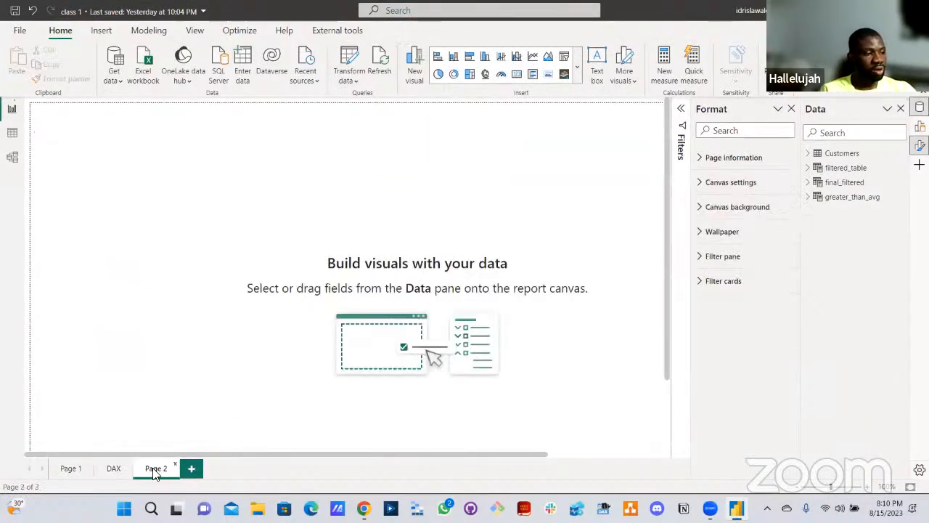
pyautogui.doubleClick(156, 469)
pyautogui.press('BackSpace')
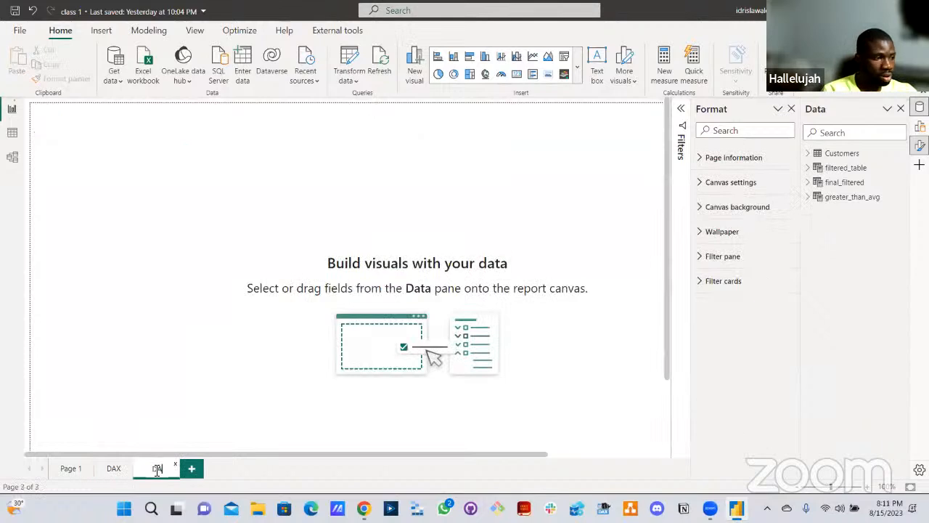
pyautogui.write('DAX 17')
pyautogui.press('Return')
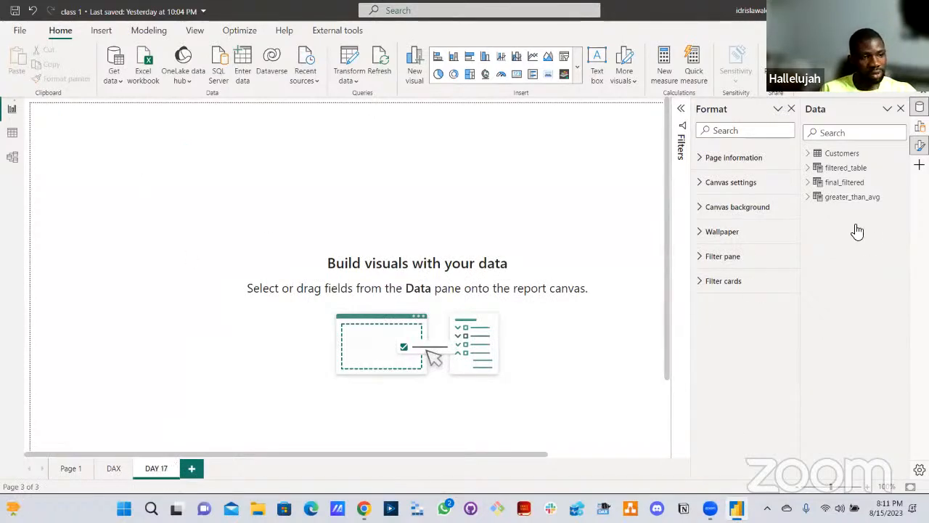
# - Add a card visual to the page showing the sum of AnnualIncome from the Customers table
pyautogui.click(807, 155)
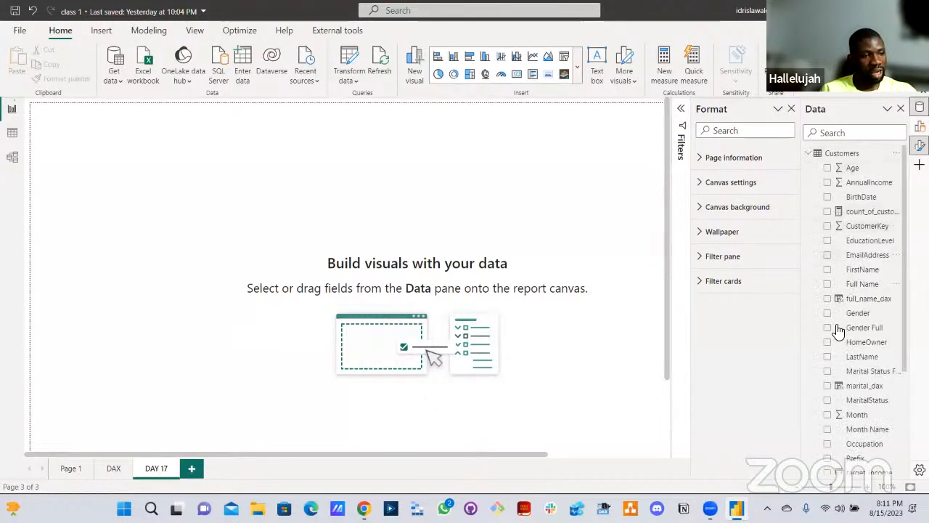
pyautogui.click(827, 182)
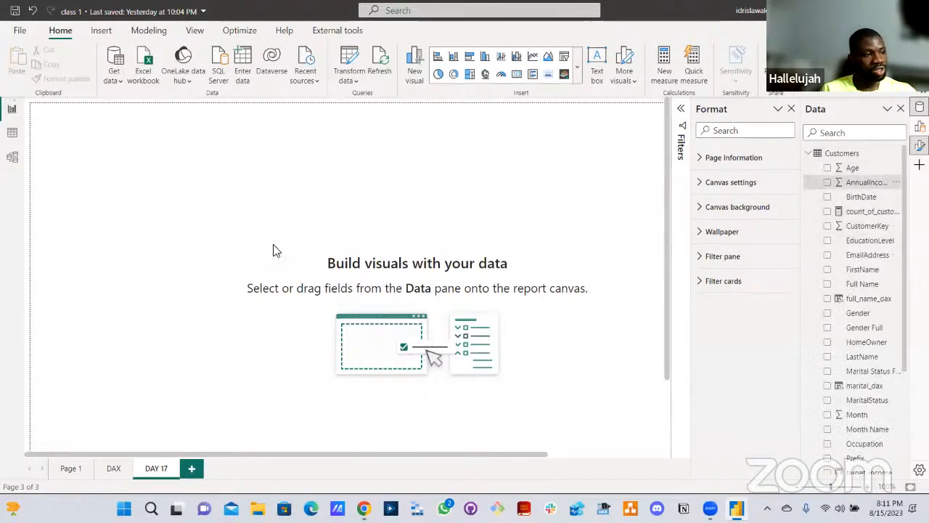
pyautogui.moveTo(184, 243); pyautogui.dragTo(326, 288)
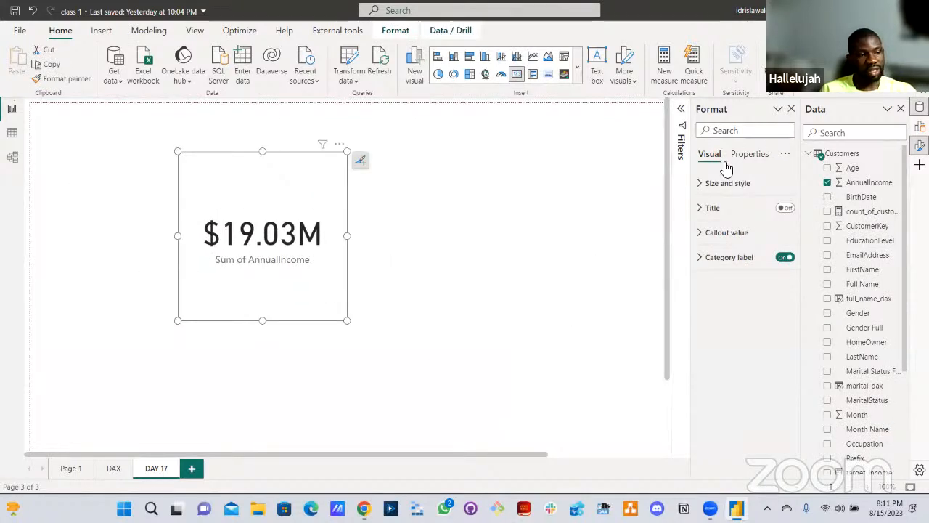
# - Expand the Filters pane and add the Customers field Gender Full as a visual-level filter on the AnnualIncome card, with its options expanded
pyautogui.click(682, 111)
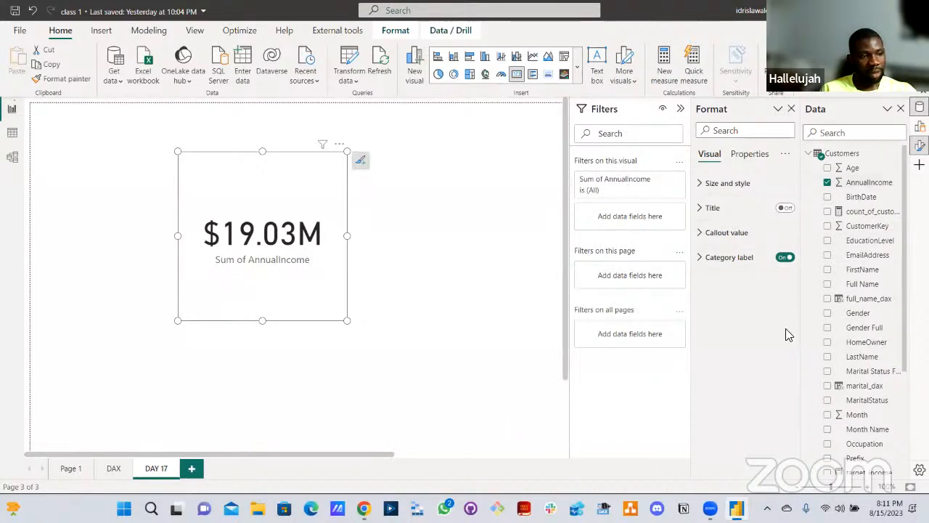
pyautogui.scroll(-5, 873, 317)
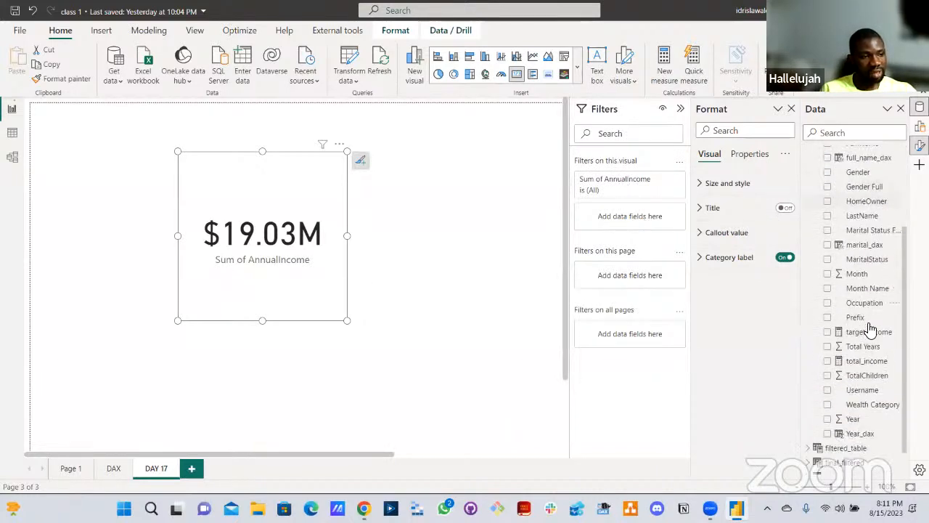
pyautogui.click(663, 181)
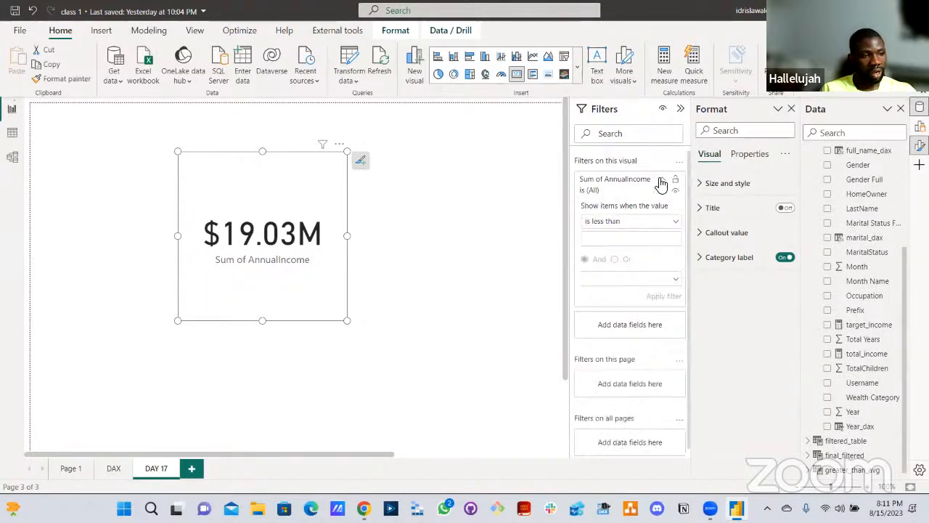
pyautogui.click(662, 179)
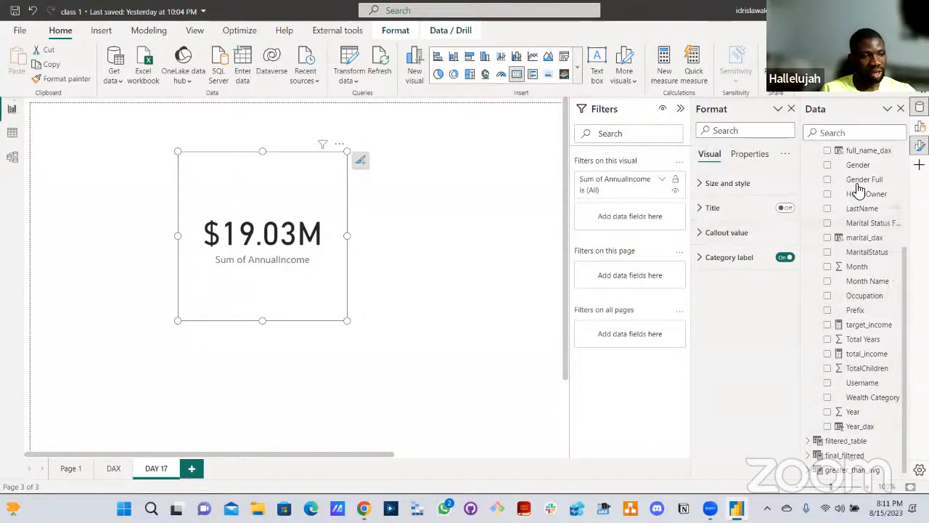
pyautogui.moveTo(857, 186)
pyautogui.mouseDown()
pyautogui.moveTo(623, 219)
pyautogui.moveTo(855, 211)
pyautogui.moveTo(855, 185)
pyautogui.mouseUp()
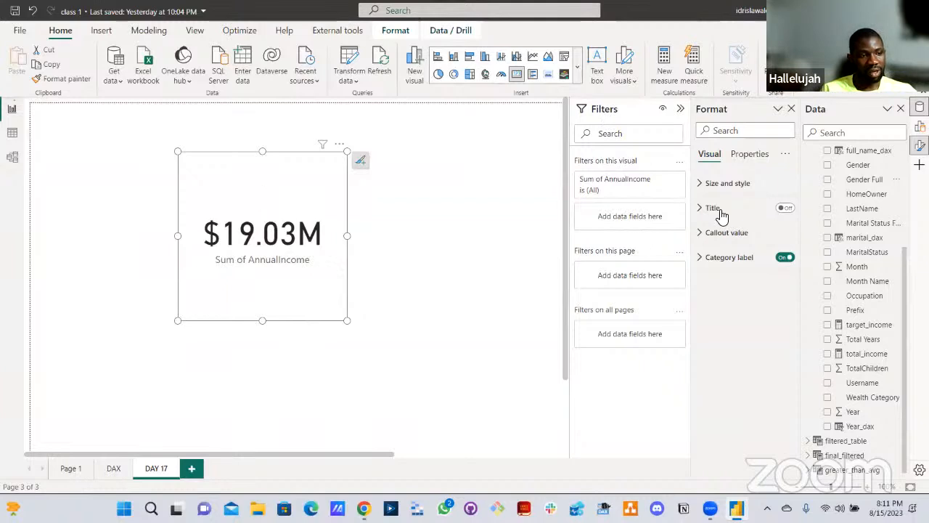
pyautogui.moveTo(865, 179); pyautogui.dragTo(649, 222)
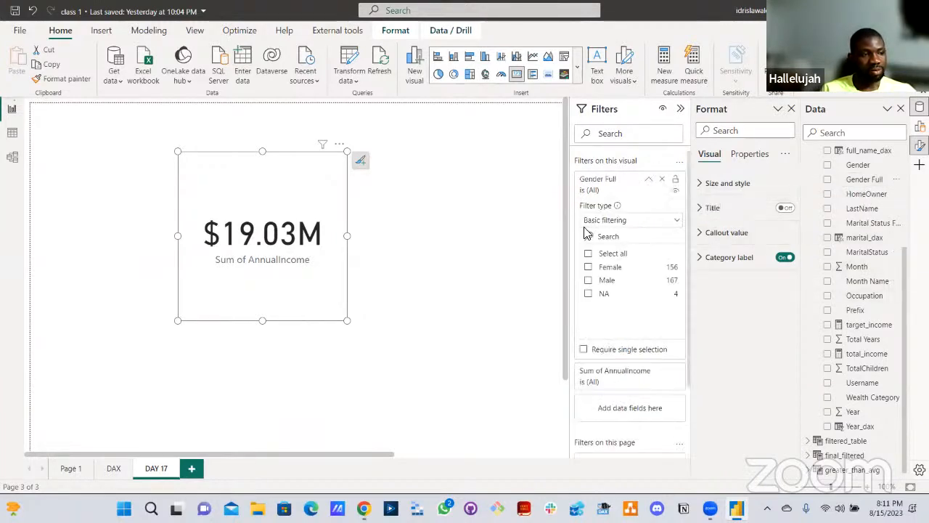
pyautogui.click(614, 183)
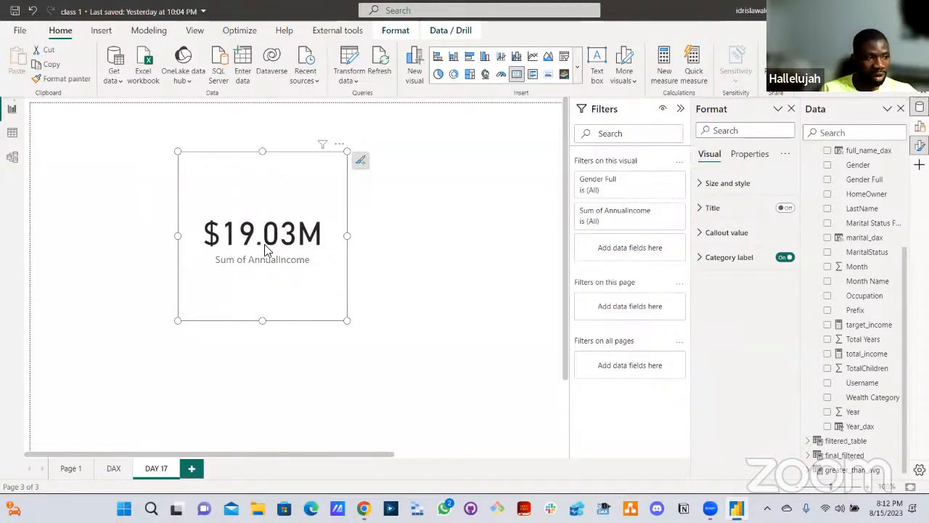
pyautogui.click(649, 181)
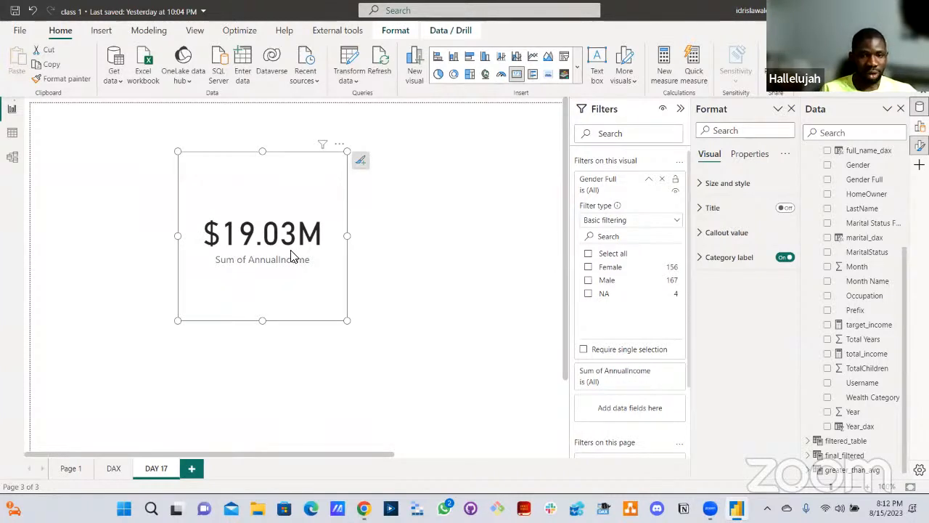
# - Filter the AnnualIncome card to Female in Gender Full, and place a copy of the shrunken card beside it
pyautogui.click(587, 268)
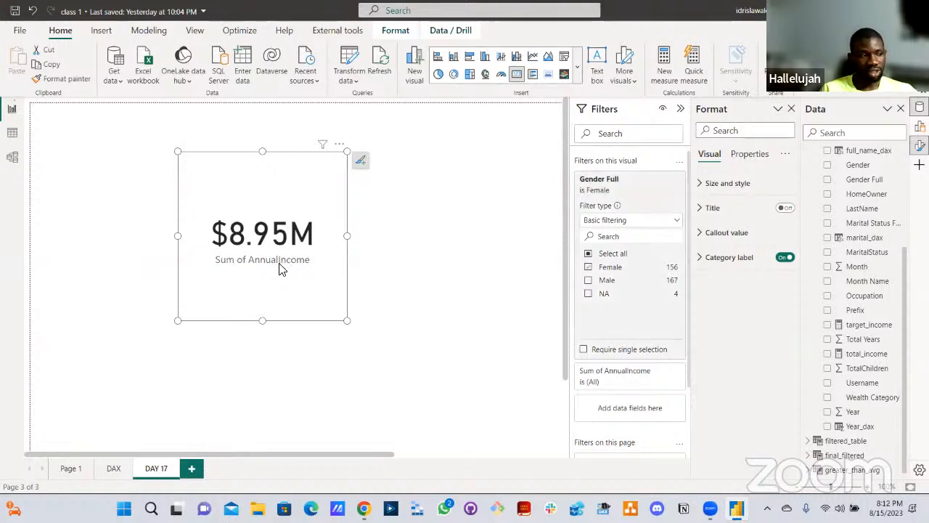
pyautogui.moveTo(261, 319); pyautogui.dragTo(167, 210)
pyautogui.hotkey('ctrl', 'v')
pyautogui.moveTo(352, 197); pyautogui.dragTo(473, 159)
# - Set the copied card's Gender Full filter to Male only and collapse its filter options
pyautogui.click(648, 180)
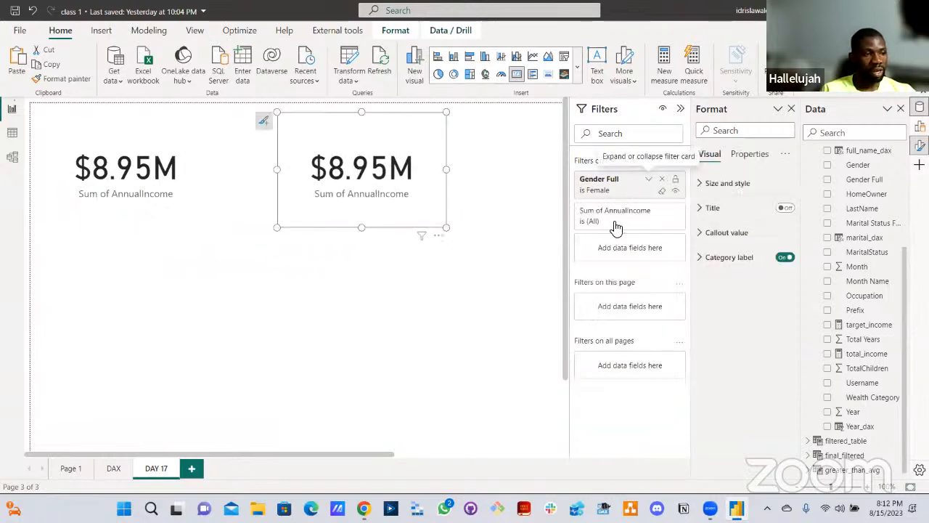
pyautogui.click(605, 268)
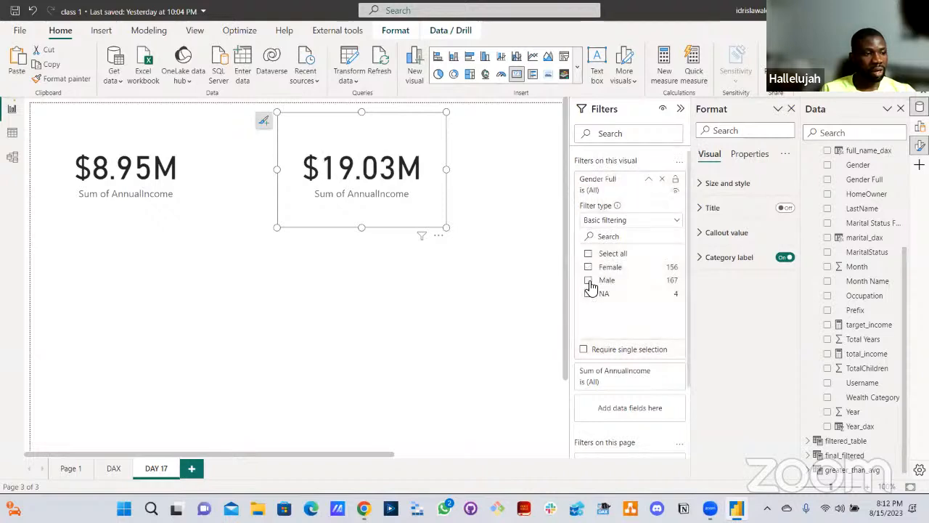
pyautogui.click(608, 281)
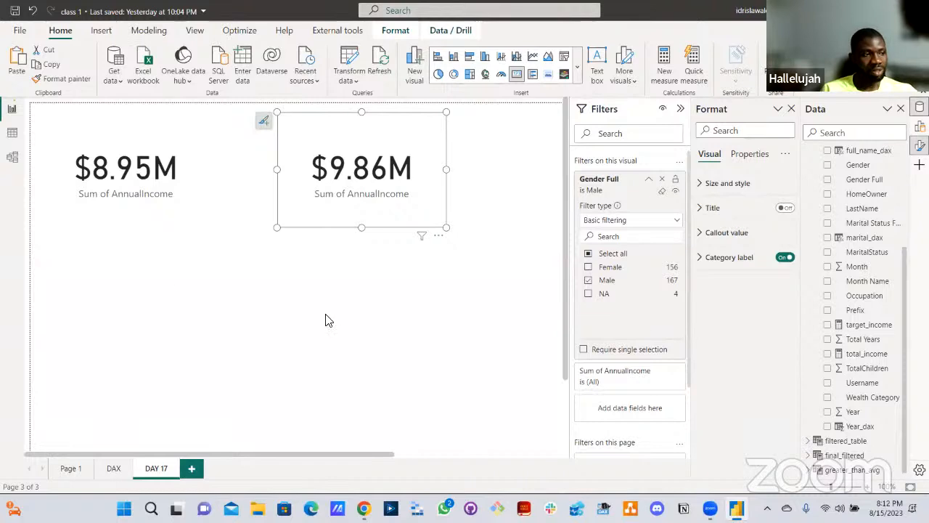
pyautogui.click(111, 289)
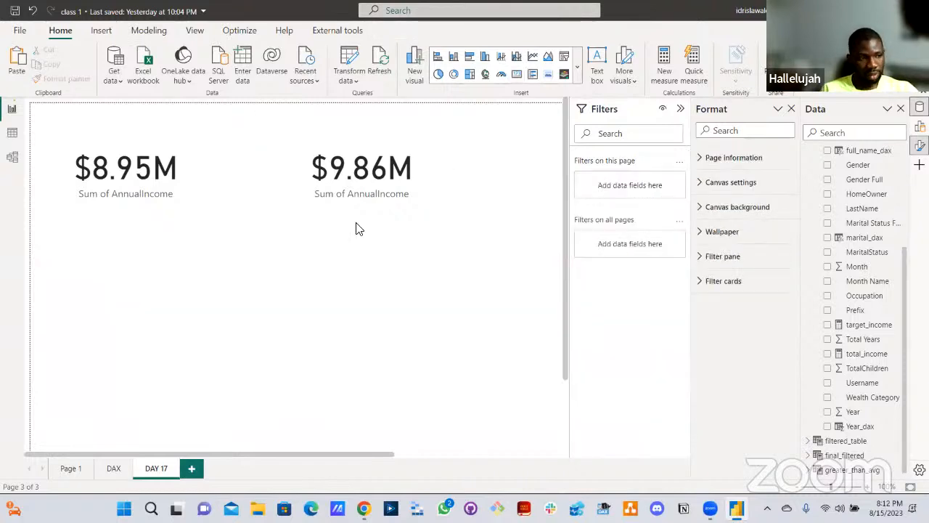
pyautogui.click(406, 213)
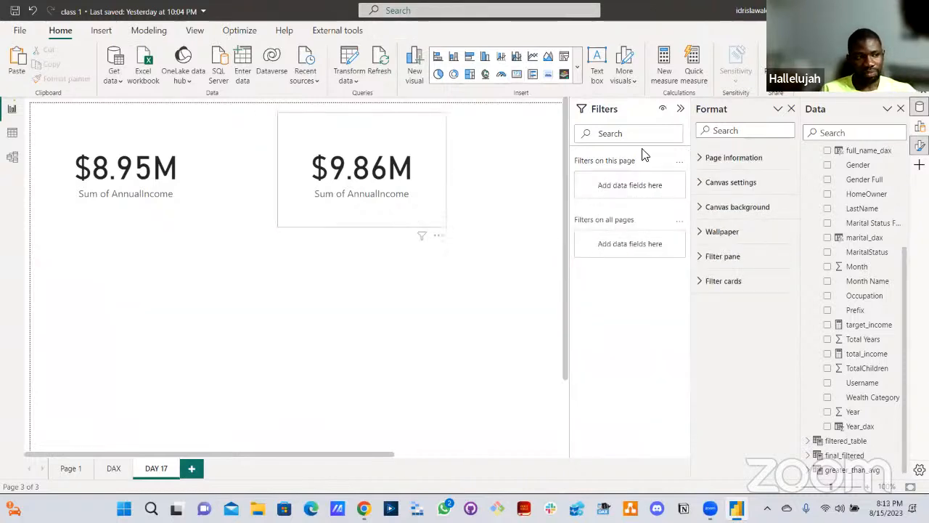
pyautogui.click(648, 179)
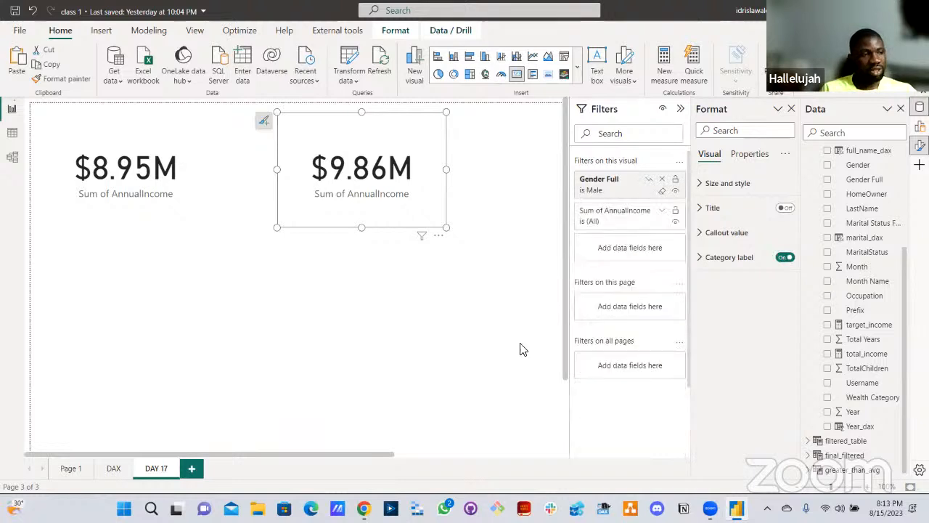
pyautogui.click(283, 289)
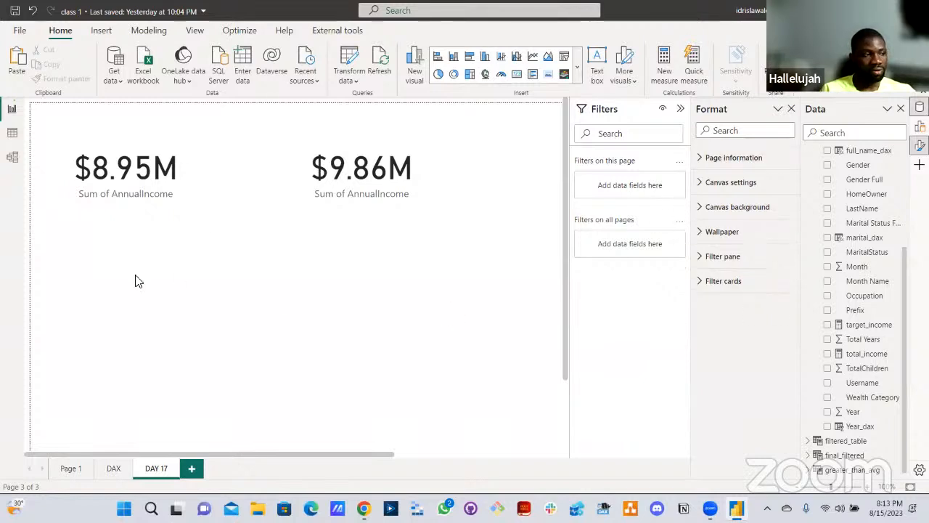
# - Create a new measure in the Customers table and name it female_income, leaving its formula open after the equals sign
pyautogui.scroll(3, 831, 166)
pyautogui.click(832, 159)
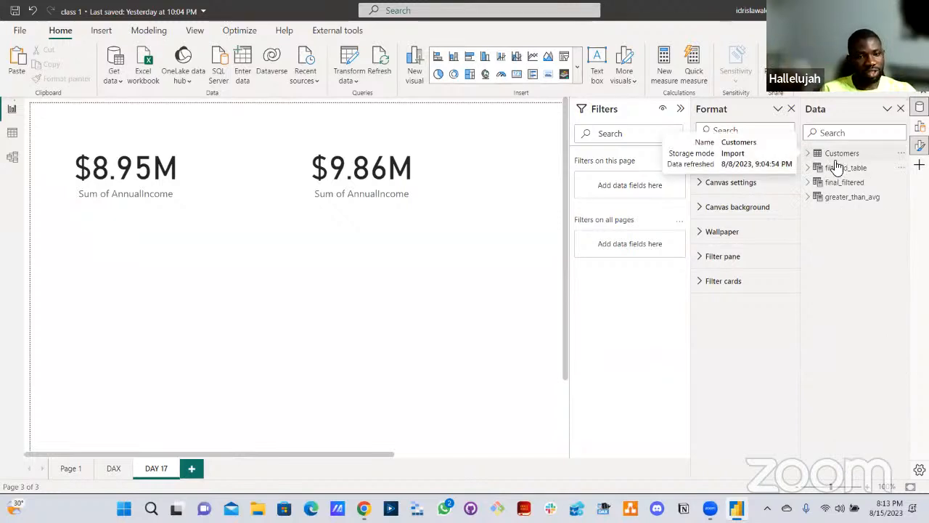
pyautogui.rightClick(836, 161)
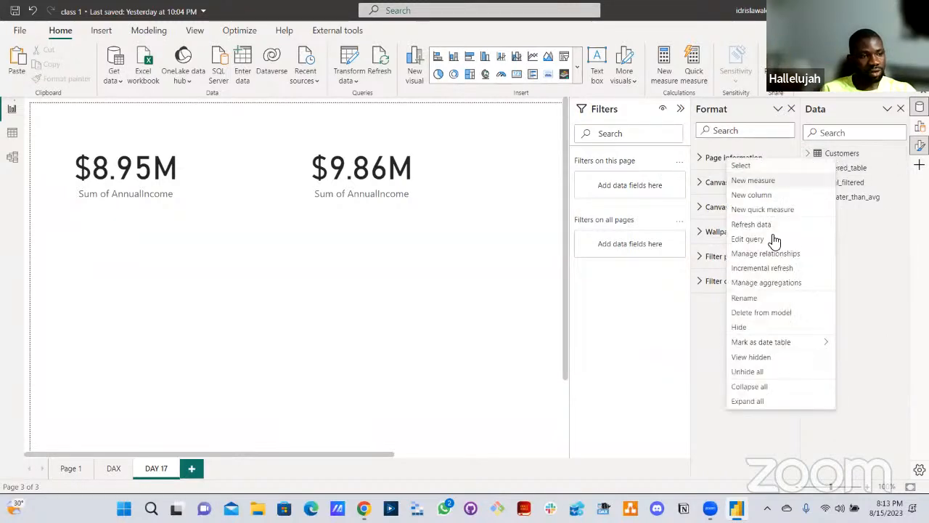
pyautogui.click(753, 182)
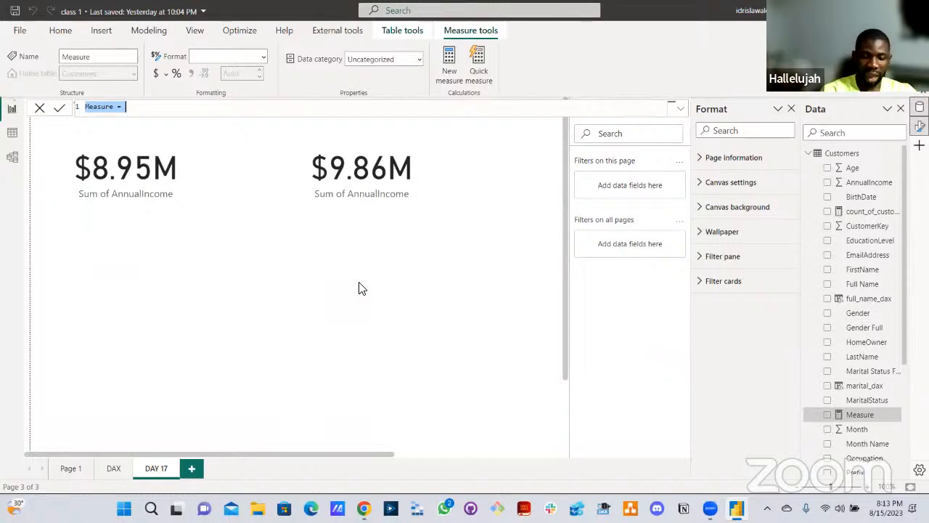
pyautogui.write('femaleIncome')
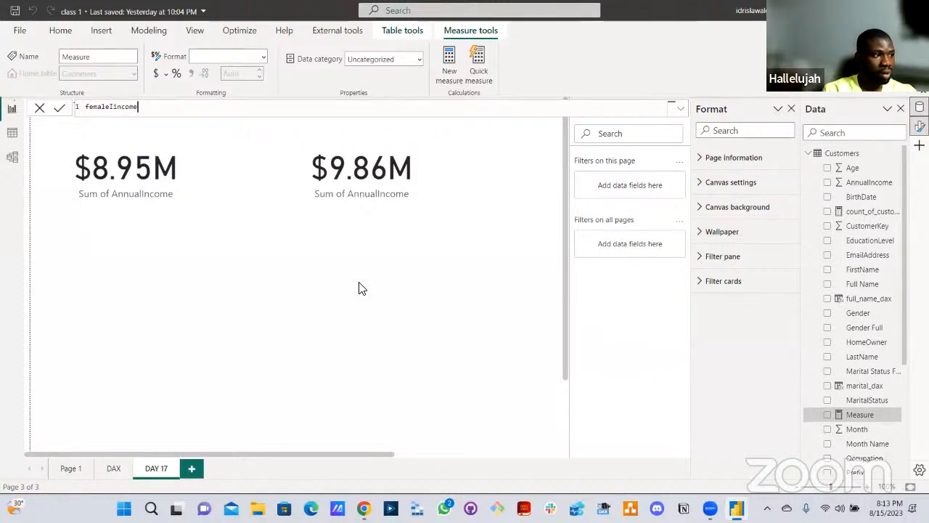
pyautogui.press('BackSpace')
pyautogui.press('BackSpace')
pyautogui.press('BackSpace')
pyautogui.press('BackSpace')
pyautogui.press('BackSpace')
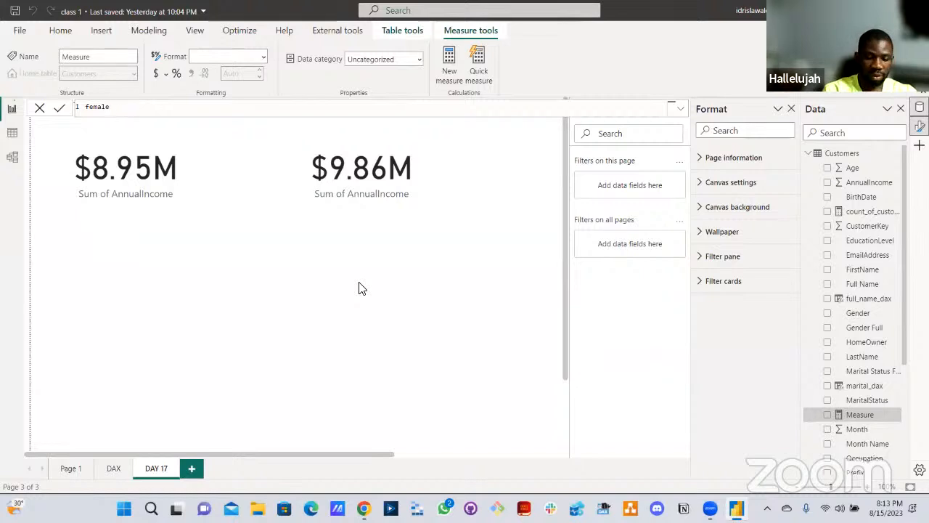
pyautogui.write('_income =')
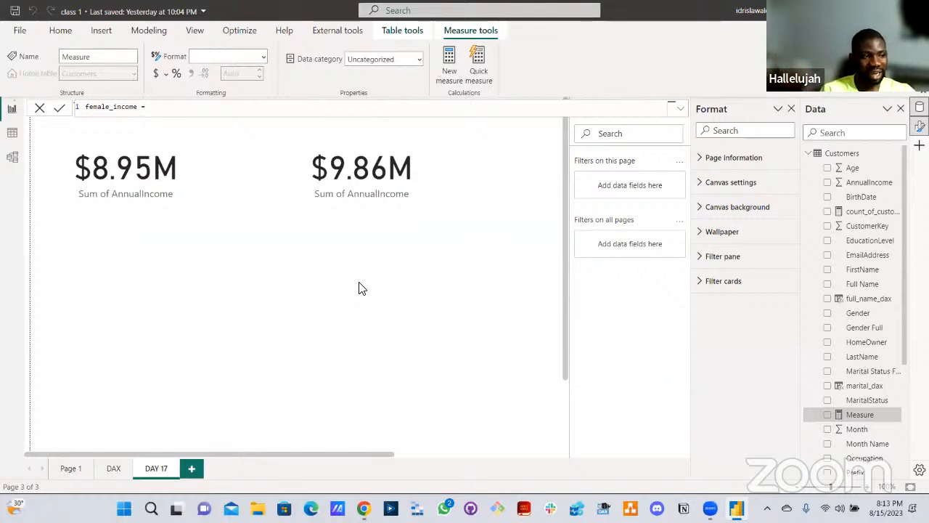
# - Switch to Chrome, search Google for "CALCULATE DAX", read the function's description, and return to the Power BI report
pyautogui.scroll(2, 178, 125)
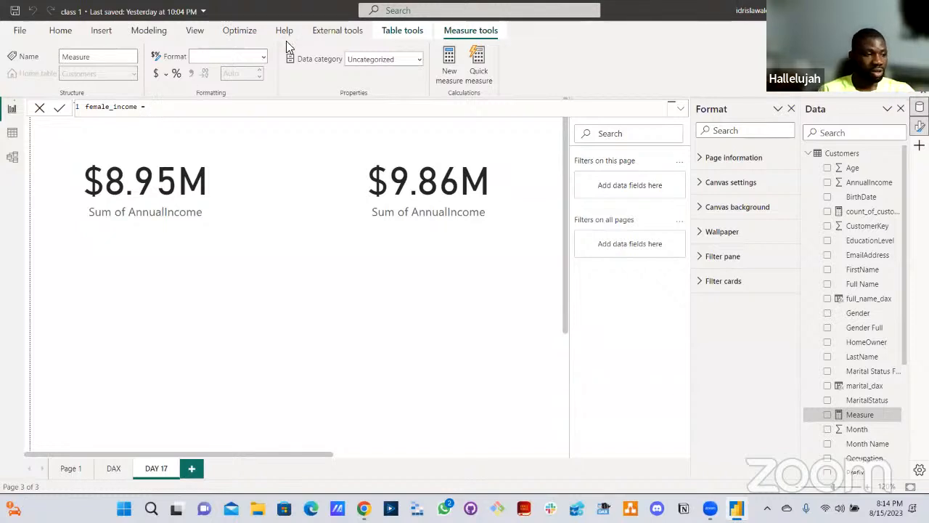
pyautogui.moveTo(364, 508)
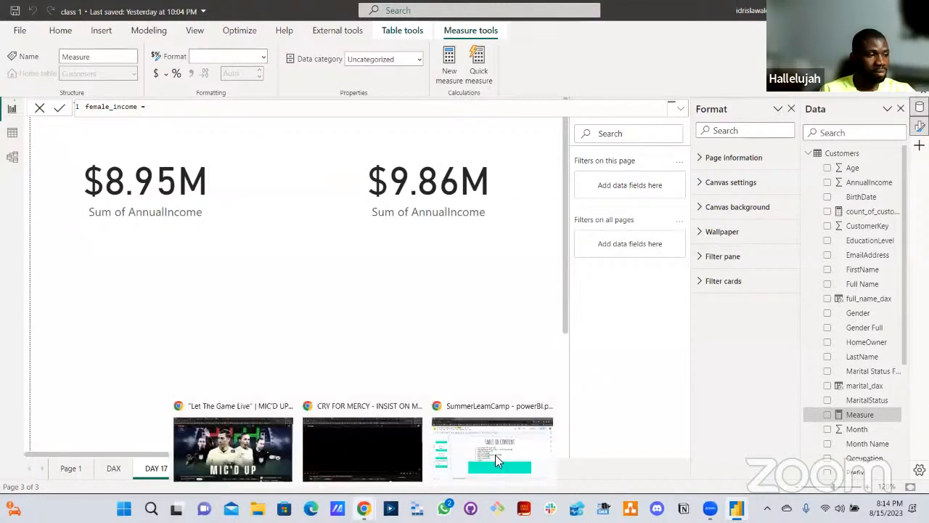
pyautogui.click(490, 439)
pyautogui.click(165, 11)
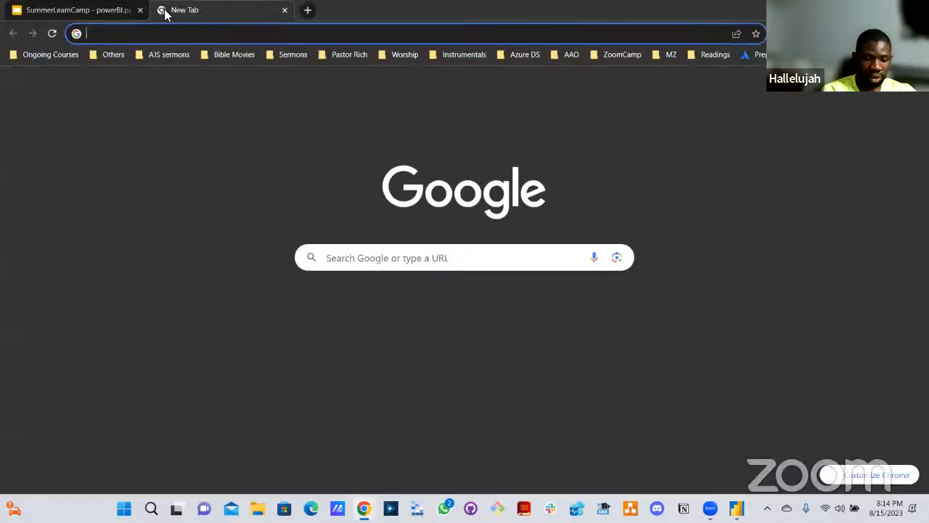
pyautogui.write('CALCULATE DAX')
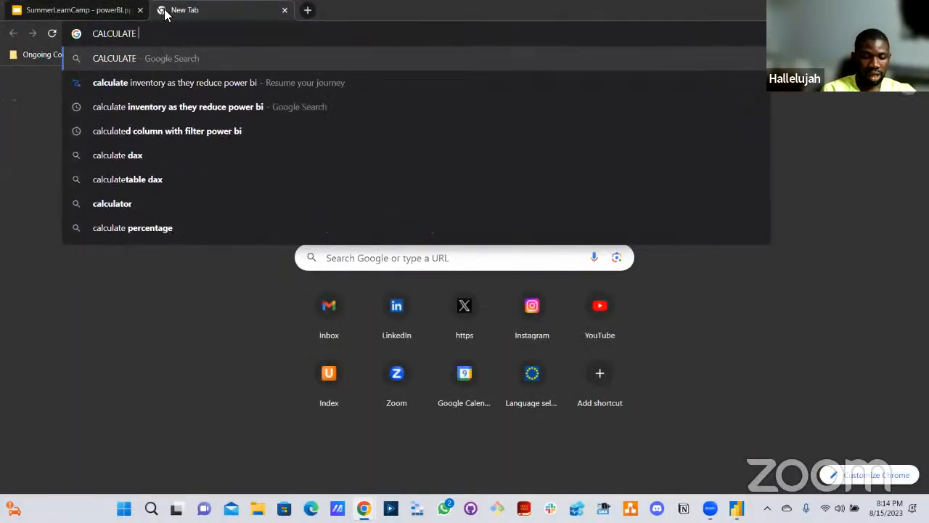
pyautogui.press('Return')
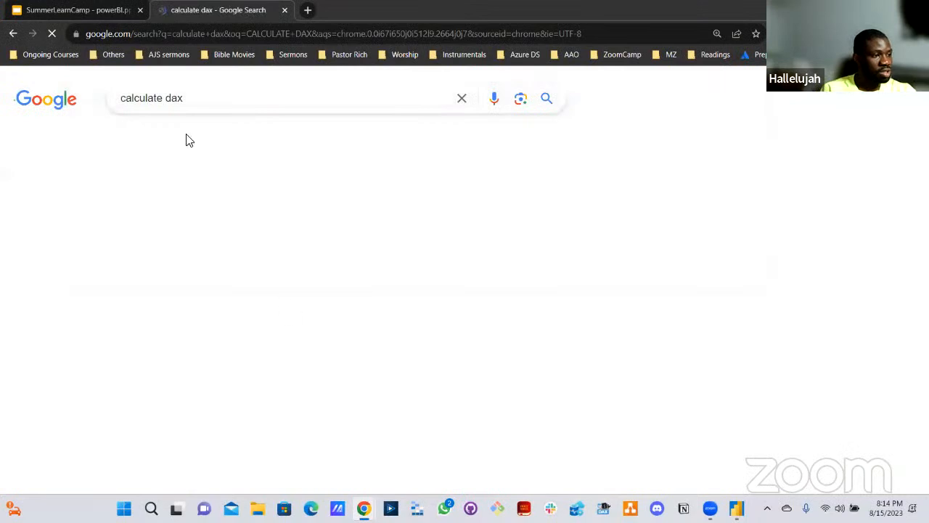
pyautogui.moveTo(194, 252); pyautogui.dragTo(263, 266)
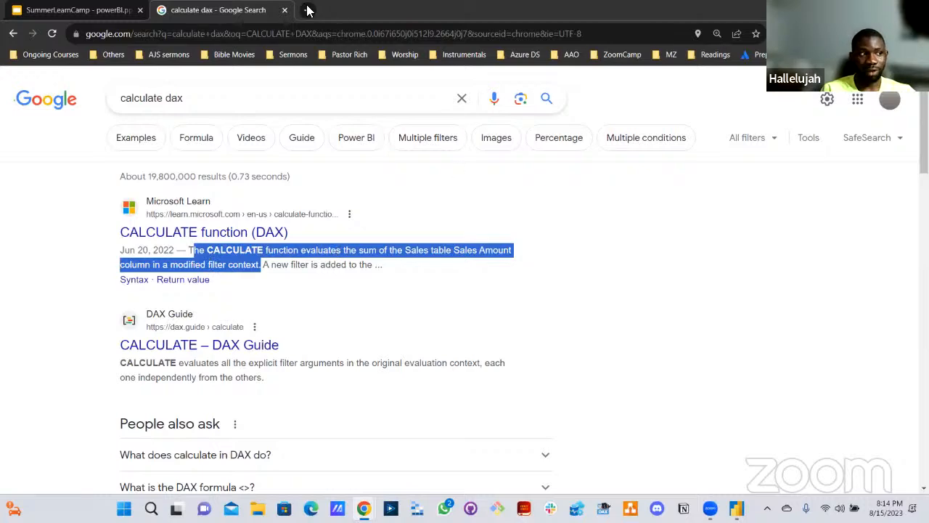
pyautogui.click(285, 10)
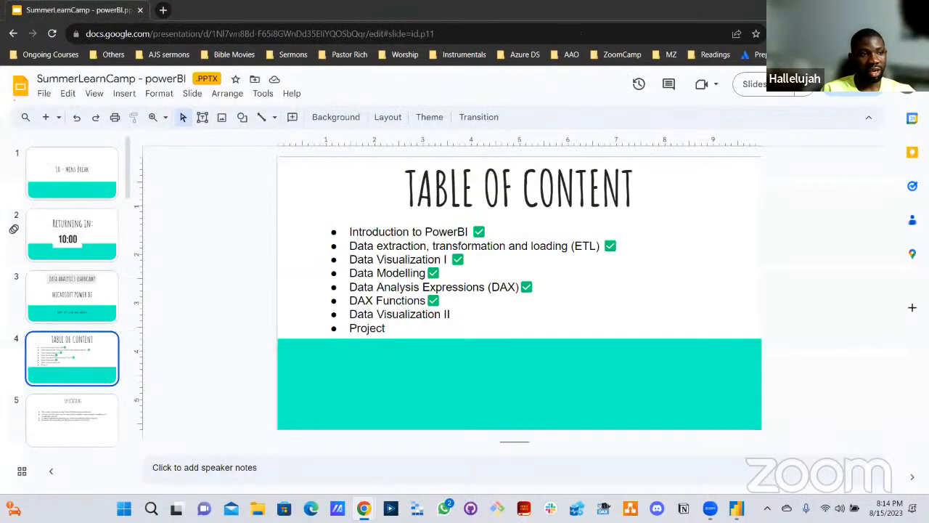
pyautogui.press('super+Down')
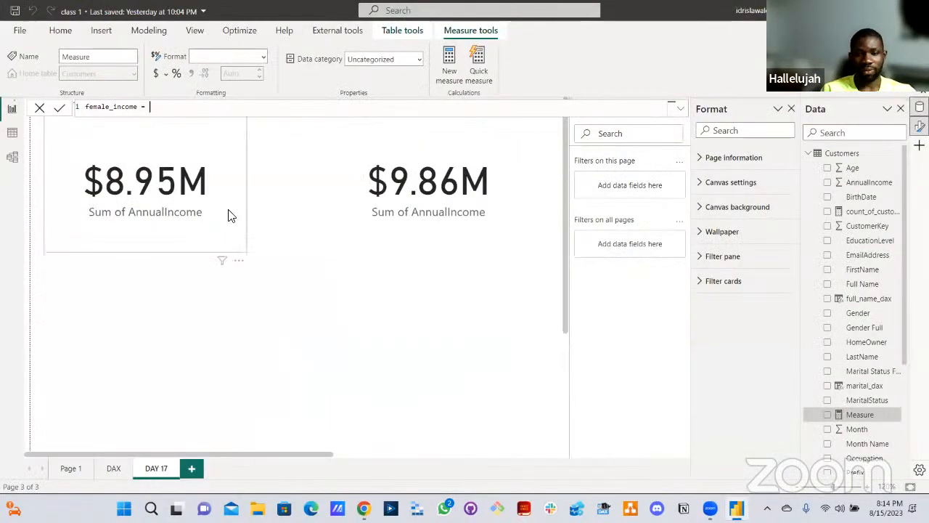
# - Define the female_income measure as CALCULATE( SUM(Customers[AnnualIncome])) without a filter argument
pyautogui.click(206, 236)
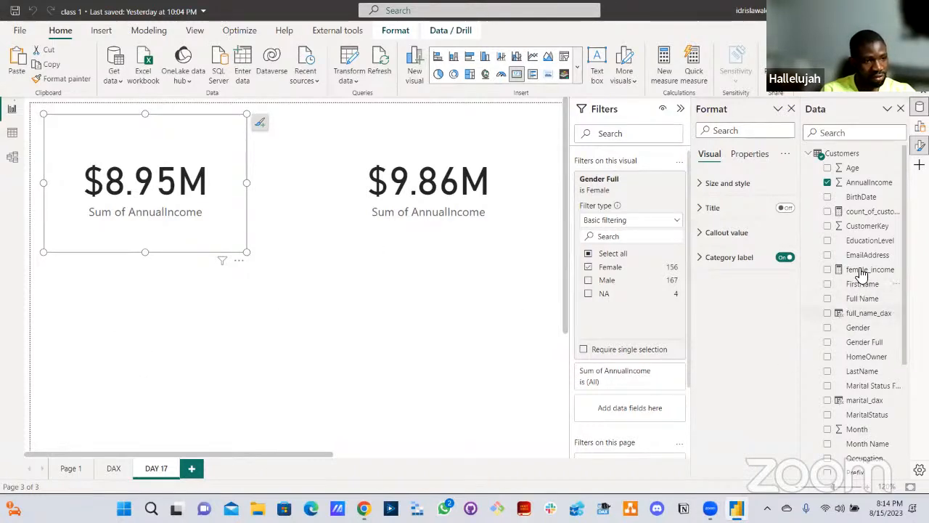
pyautogui.click(861, 271)
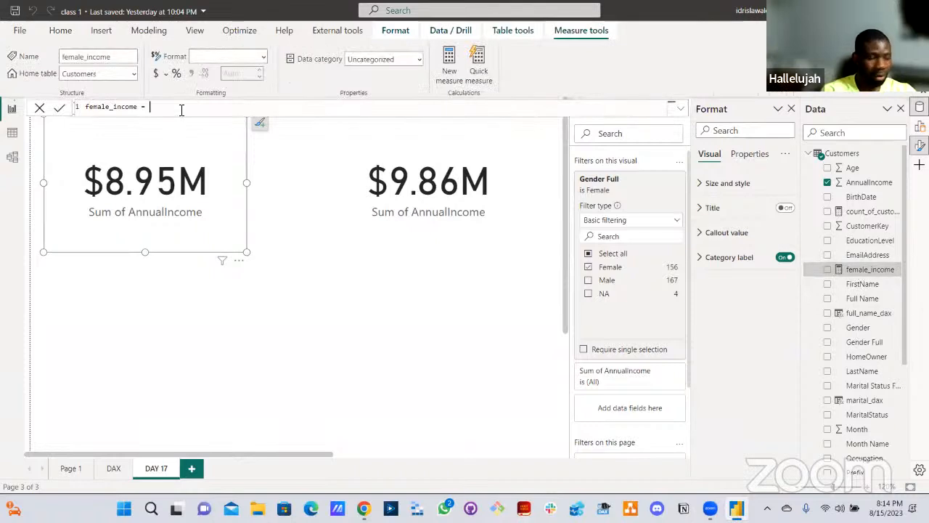
pyautogui.write('CALCUL')
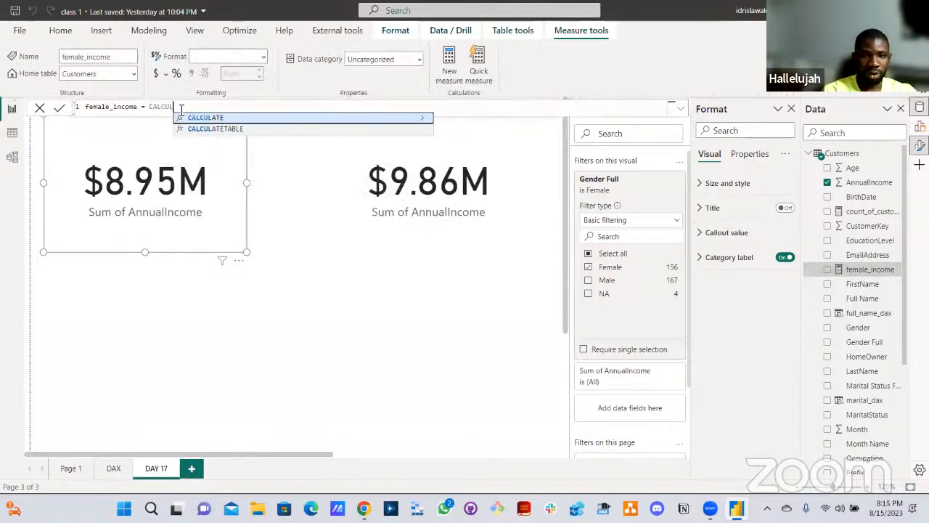
pyautogui.press('Tab')
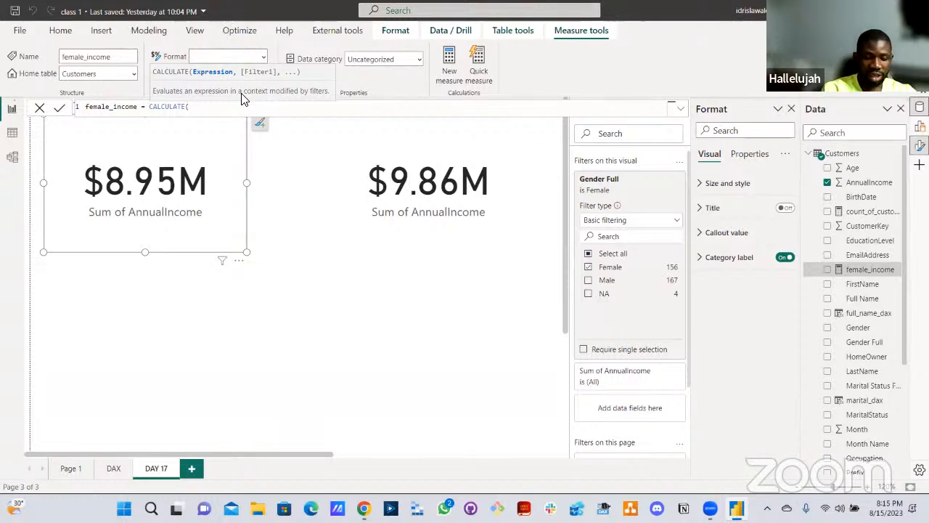
pyautogui.write('SUM')
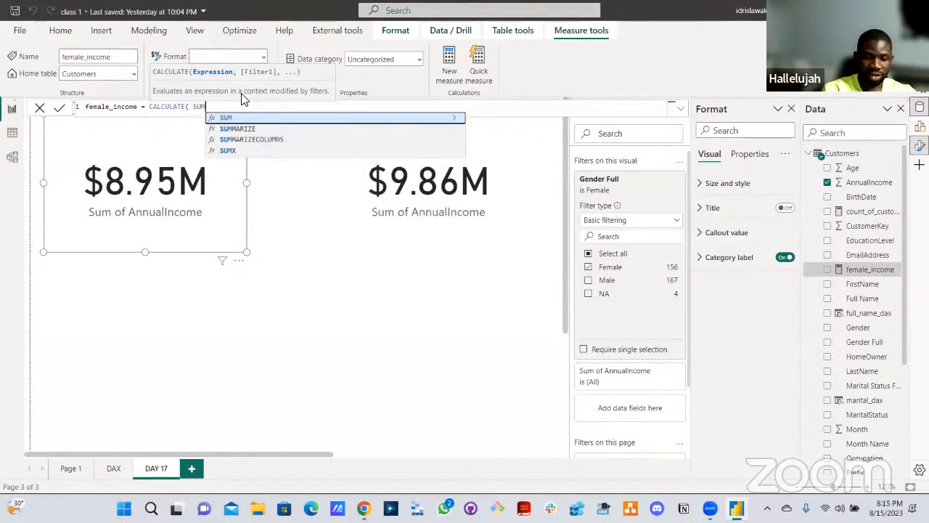
pyautogui.write('(INC')
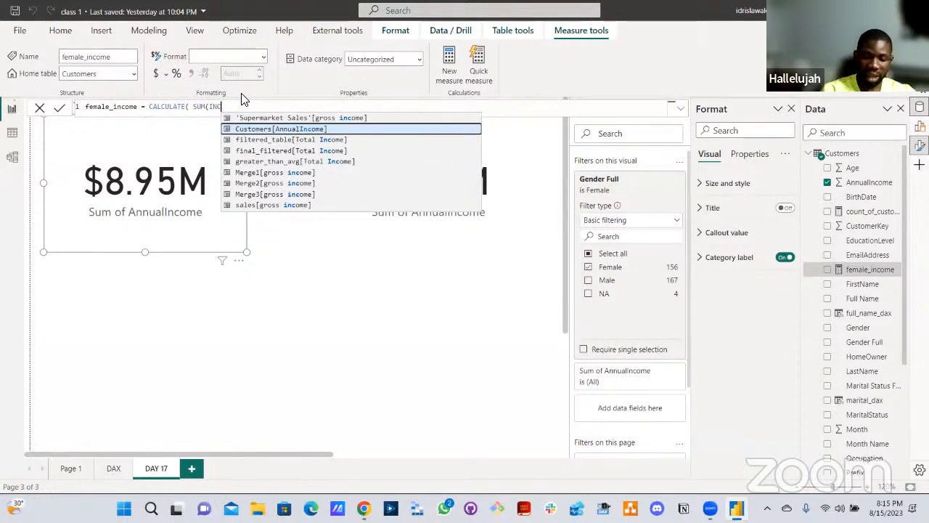
pyautogui.press('Tab')
pyautogui.write(')')
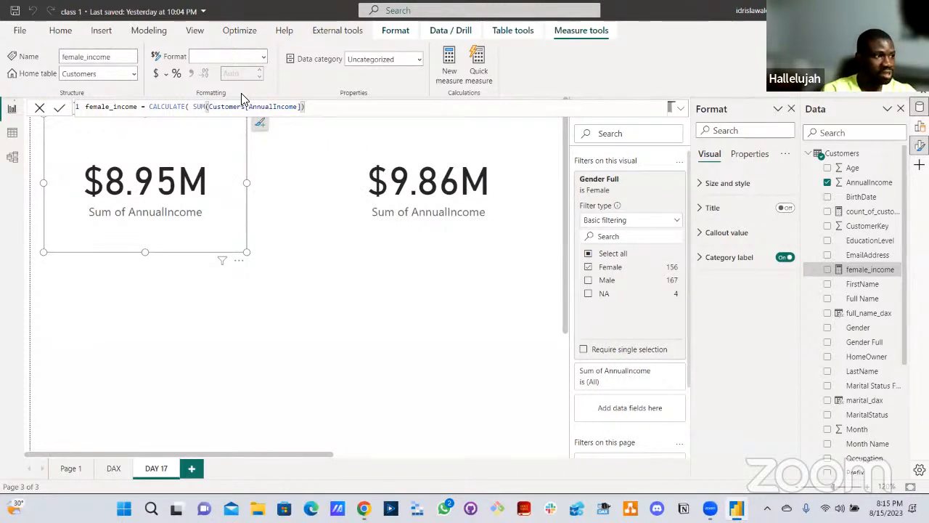
pyautogui.write(',')
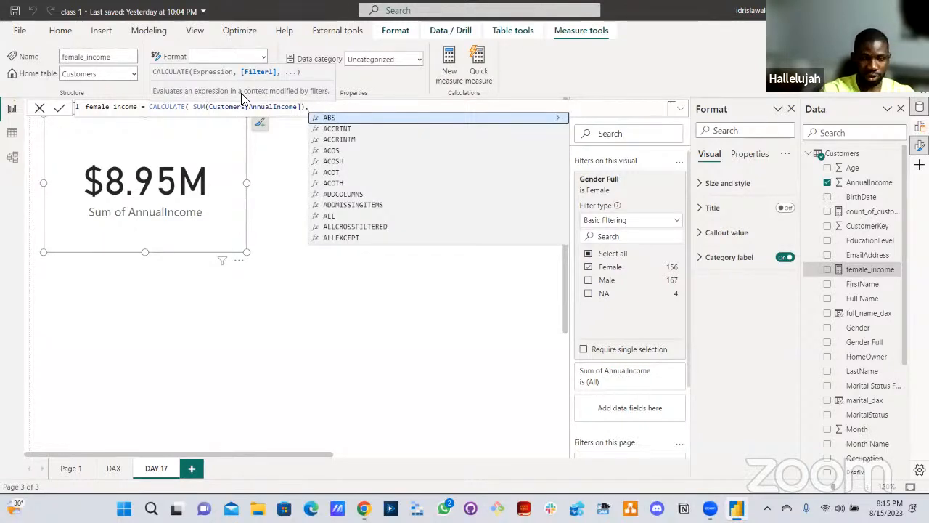
pyautogui.press('BackSpace')
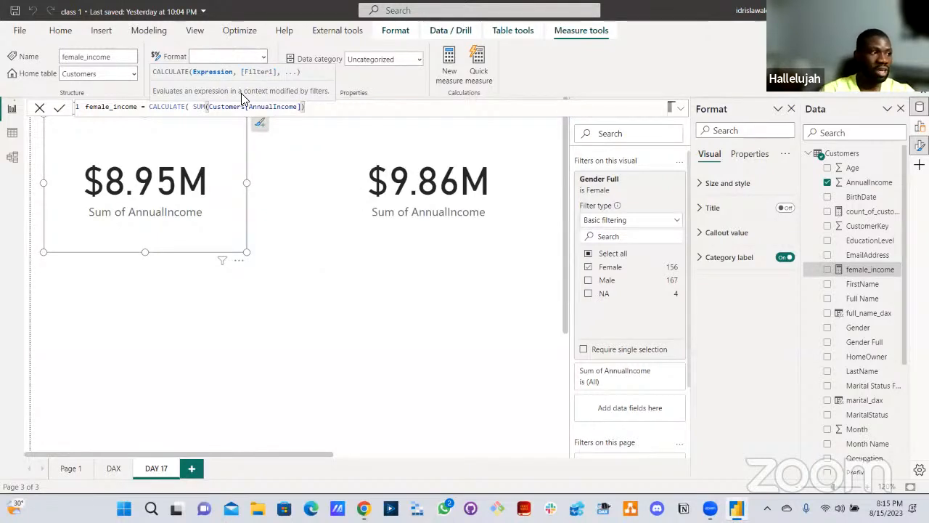
pyautogui.press('Return')
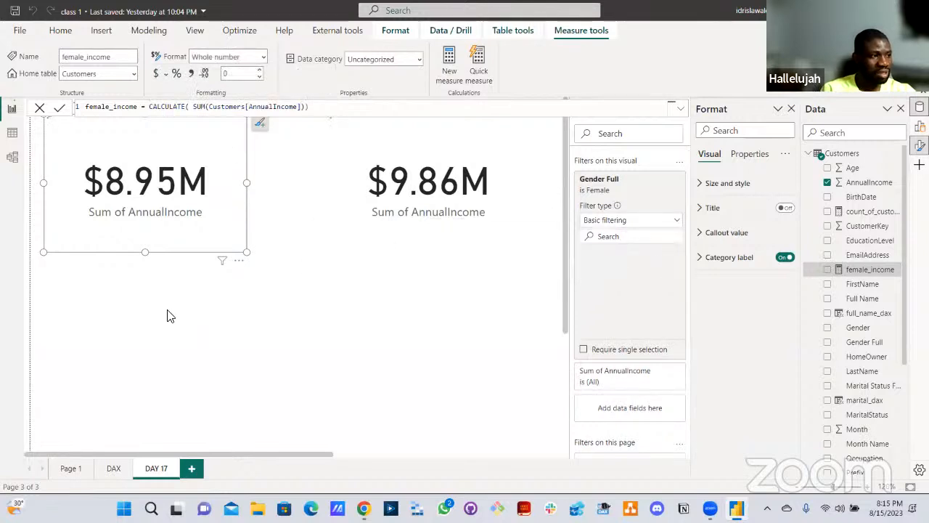
# - Add a card showing the female_income measure below the Female income card, and reopen the measure's formula
pyautogui.click(172, 326)
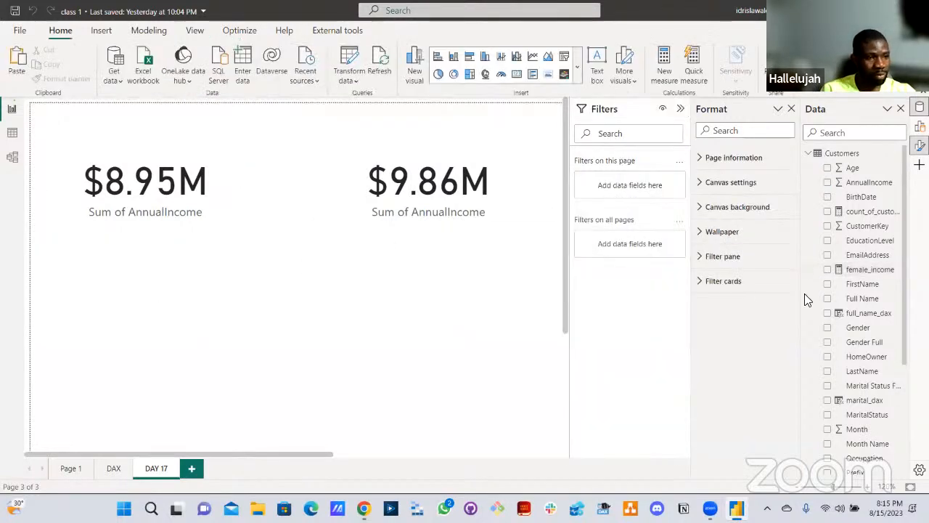
pyautogui.click(827, 270)
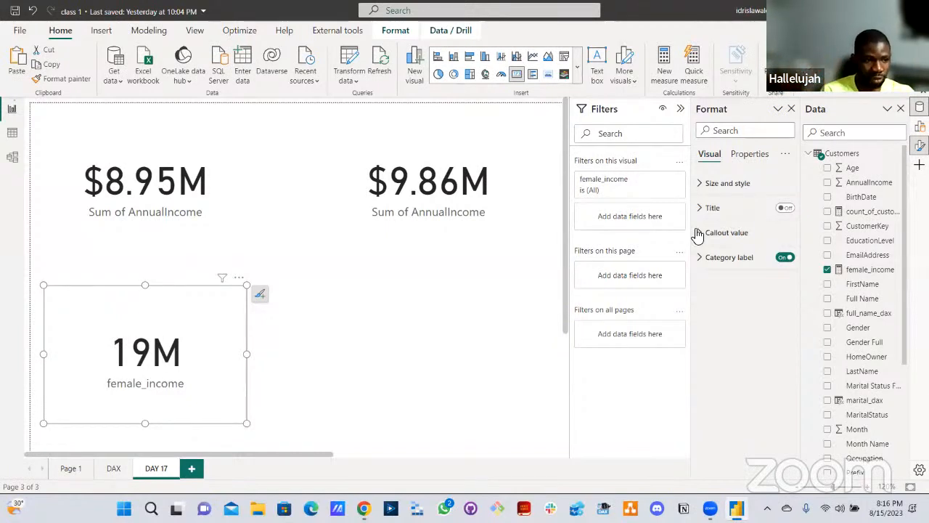
pyautogui.click(827, 270)
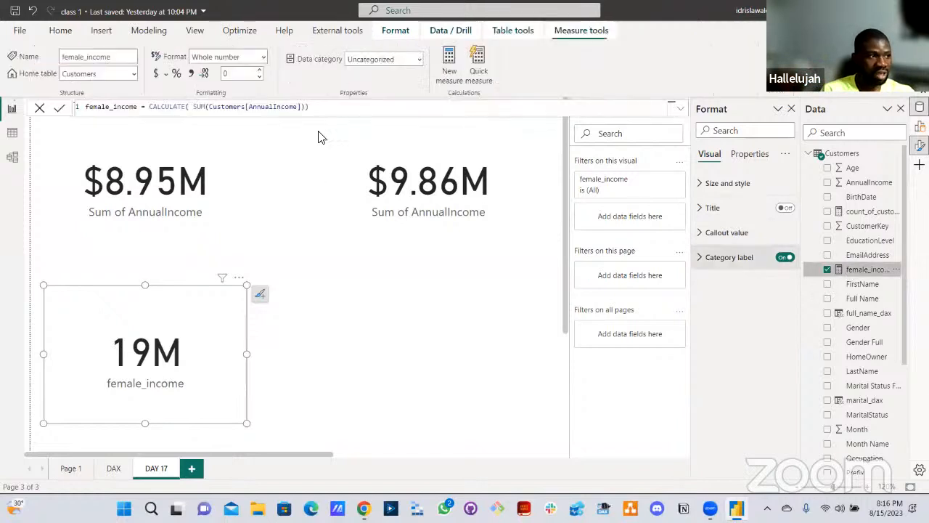
# - Add the filter argument Customers[Gender Full] = "Female" to the CALCULATE formula of the female_income measure and apply it
pyautogui.click(385, 111)
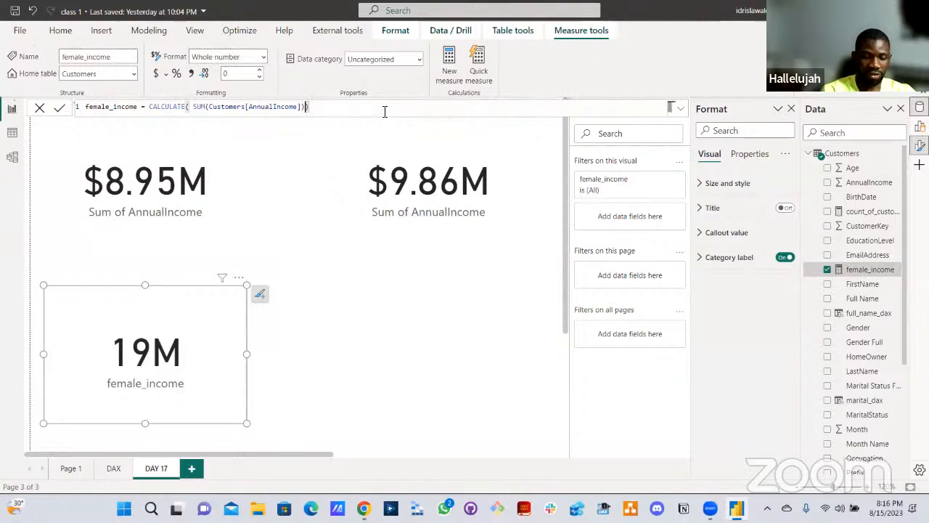
pyautogui.write(',')
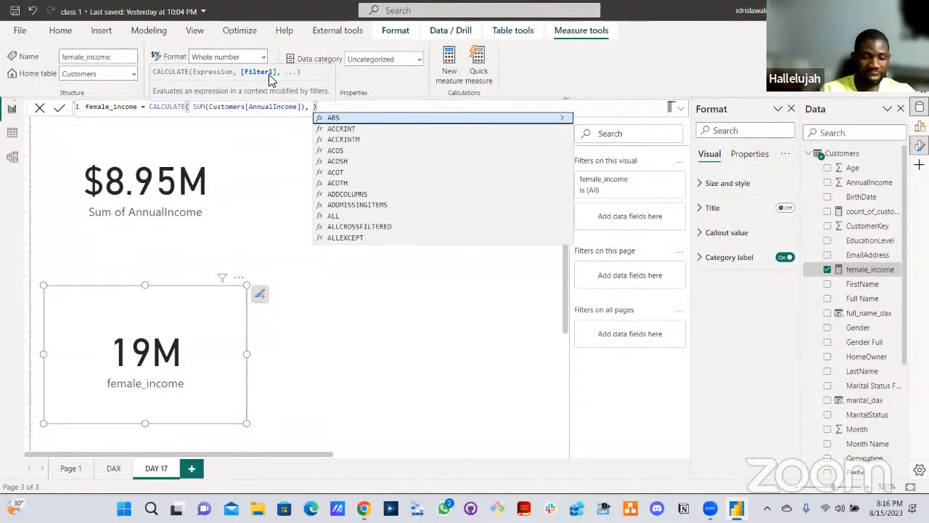
pyautogui.write('gender')
pyautogui.press('Up')
pyautogui.press('Tab')
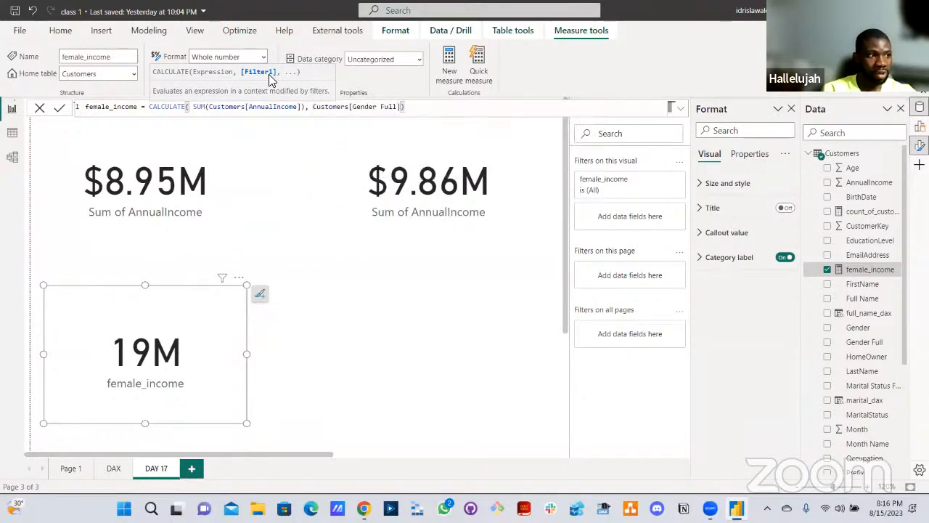
pyautogui.write('= ')
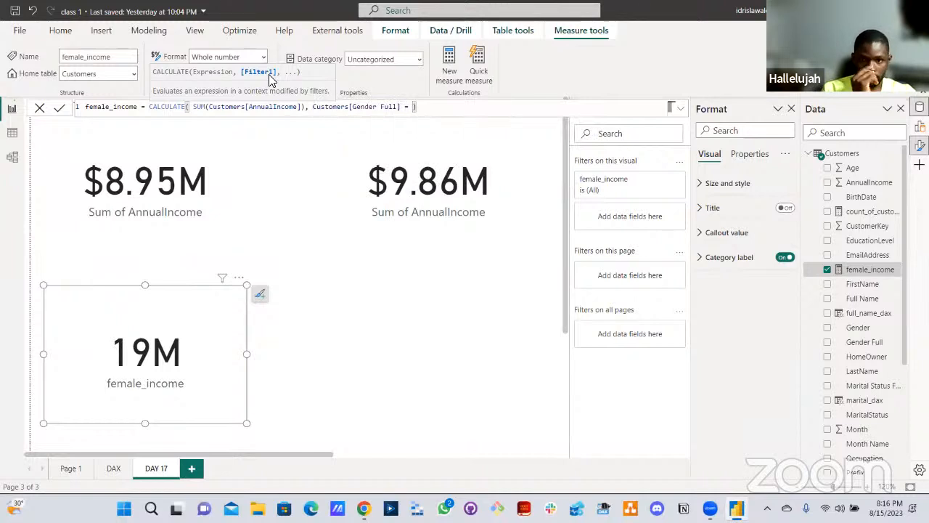
pyautogui.write('"')
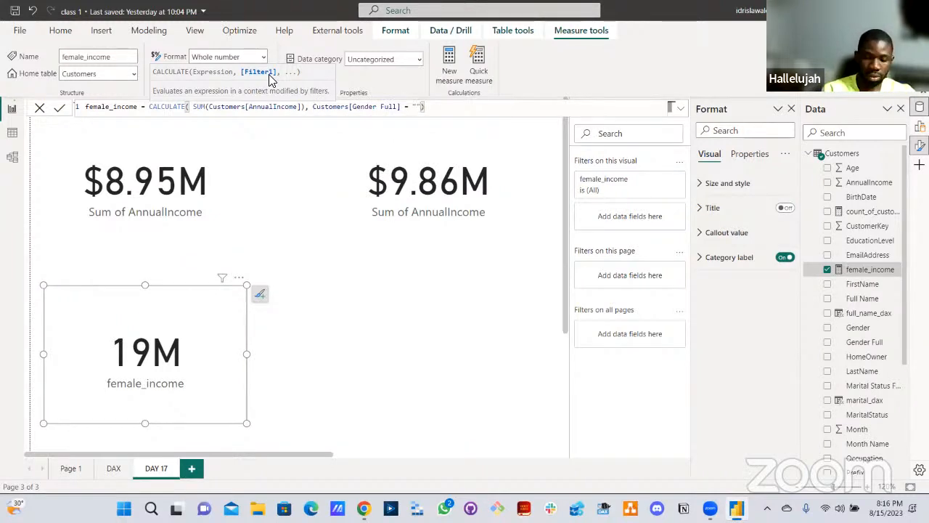
pyautogui.write('Female')
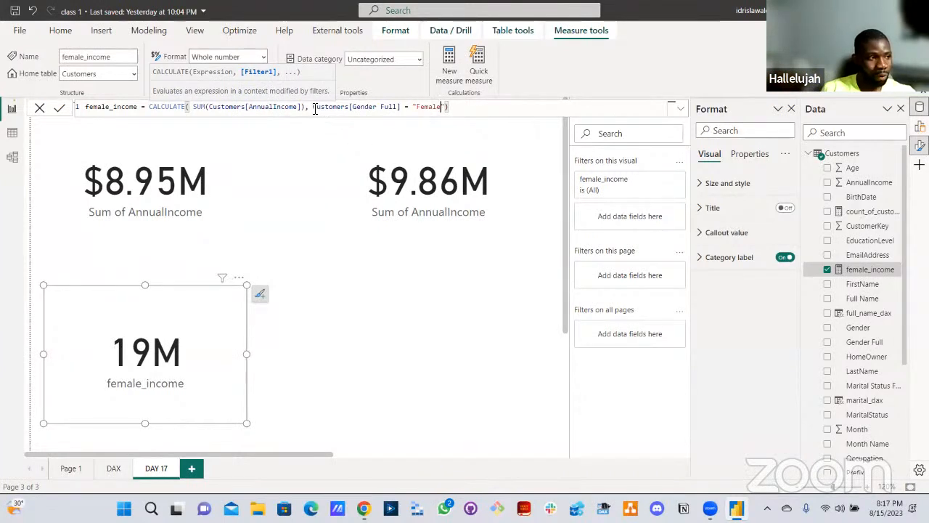
pyautogui.moveTo(311, 106); pyautogui.dragTo(450, 107)
pyautogui.click(450, 106)
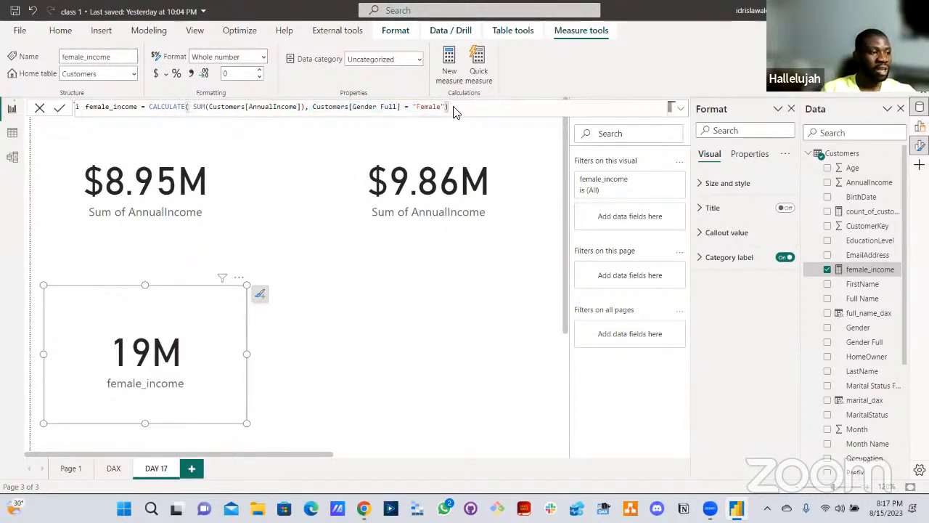
pyautogui.click(161, 373)
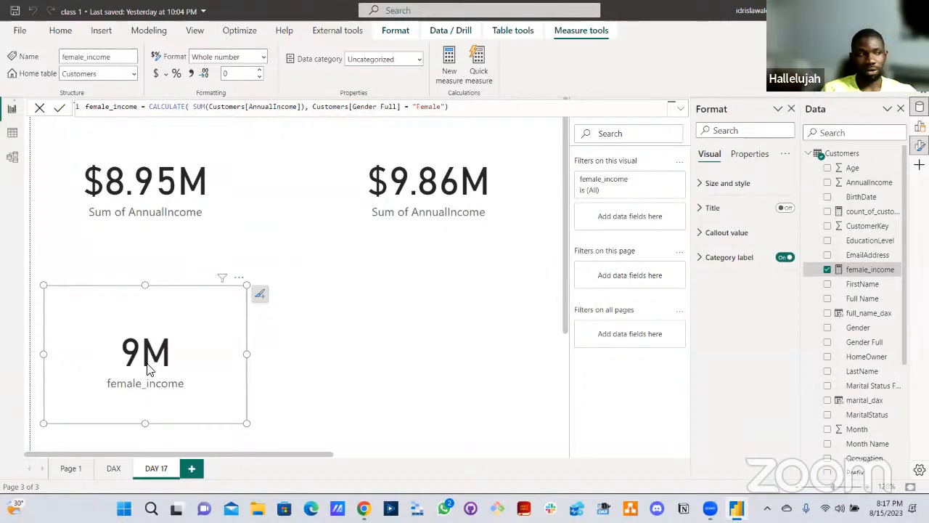
# - Compare the female_income card with the Female-filtered AnnualIncome card, and format the measure as a decimal number with 2 decimal places
pyautogui.click(155, 211)
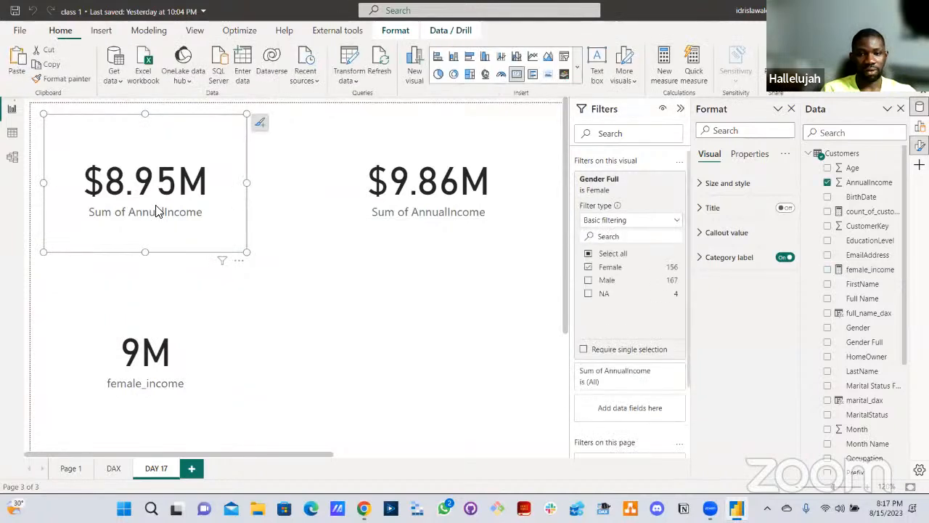
pyautogui.click(172, 369)
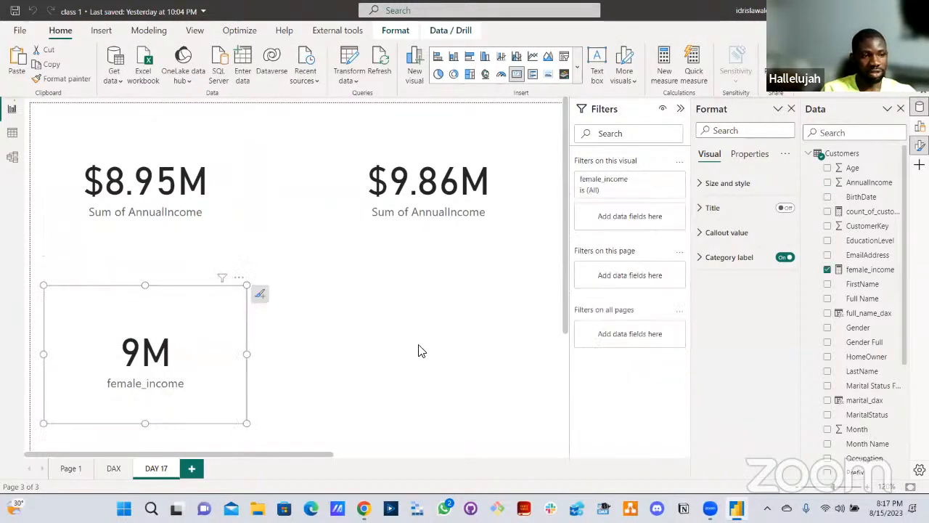
pyautogui.click(860, 271)
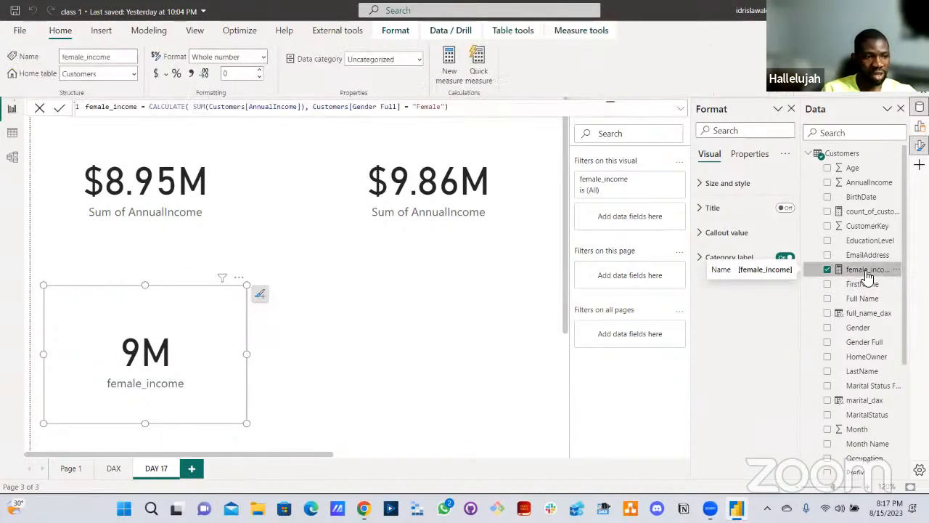
pyautogui.click(263, 58)
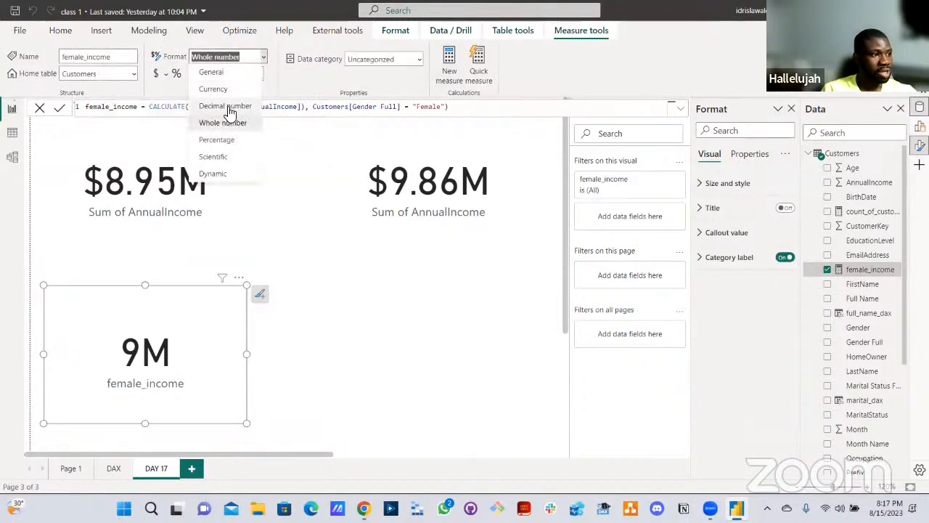
pyautogui.click(222, 120)
pyautogui.click(258, 71)
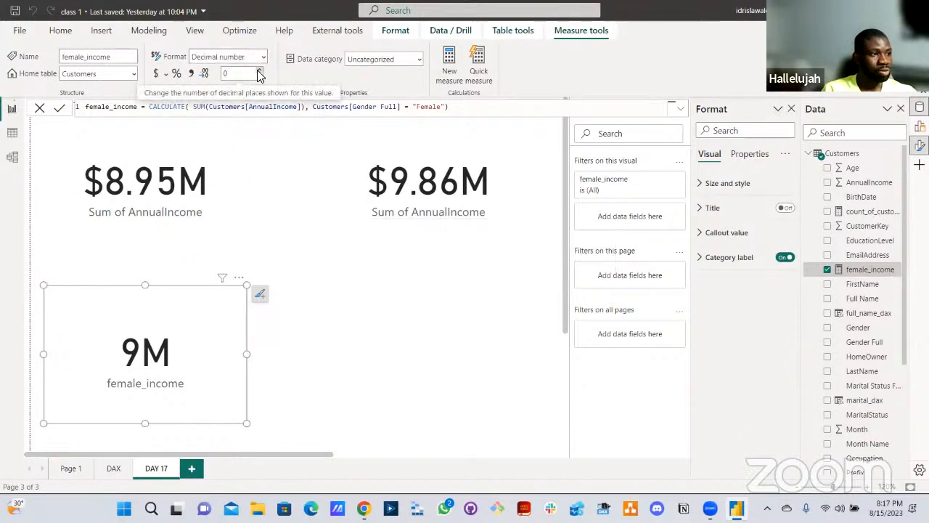
pyautogui.click(259, 70)
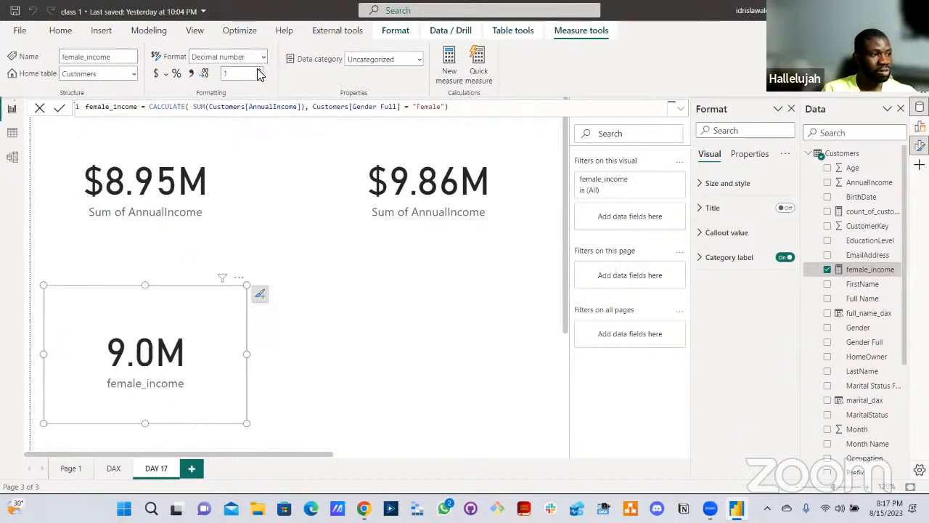
pyautogui.click(258, 71)
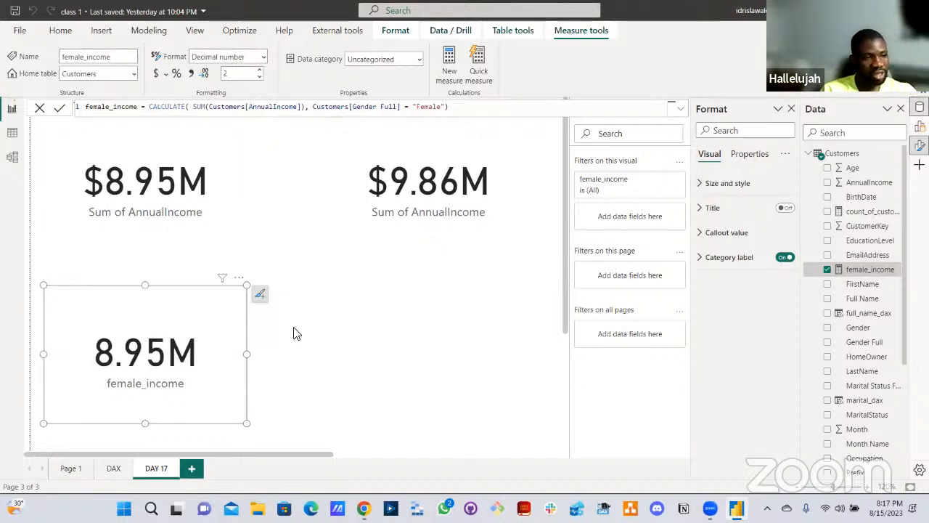
pyautogui.click(480, 349)
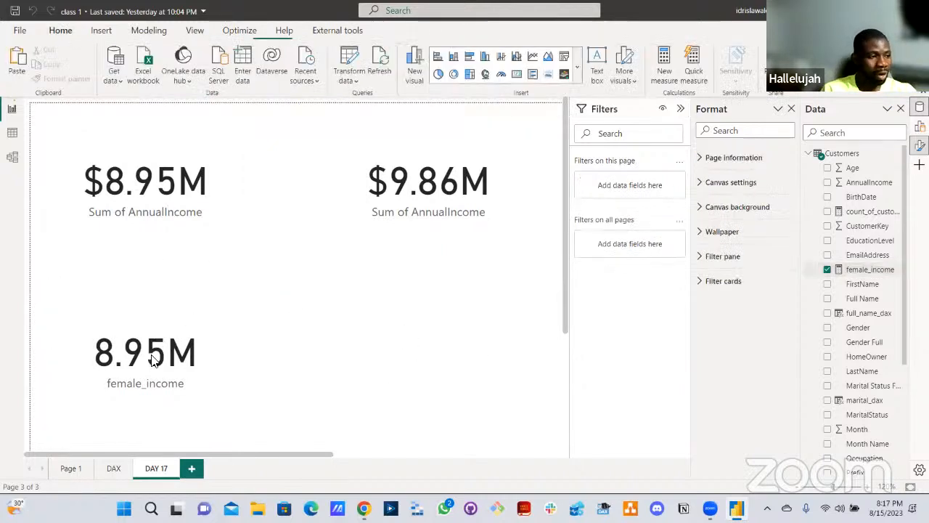
pyautogui.click(198, 354)
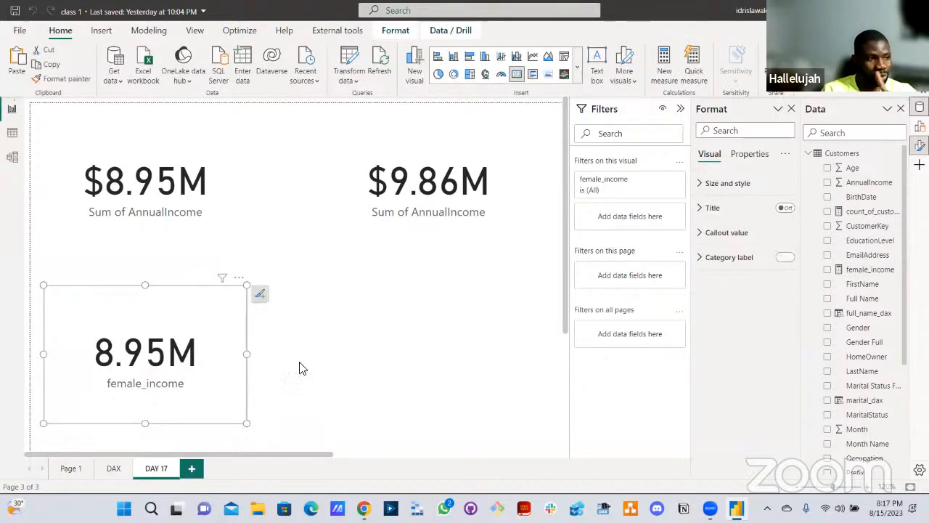
# - Replace SUM(Customers[AnnualIncome]) in the female_income formula with the [total_income] measure, apply it, and review the resulting formula
pyautogui.click(860, 271)
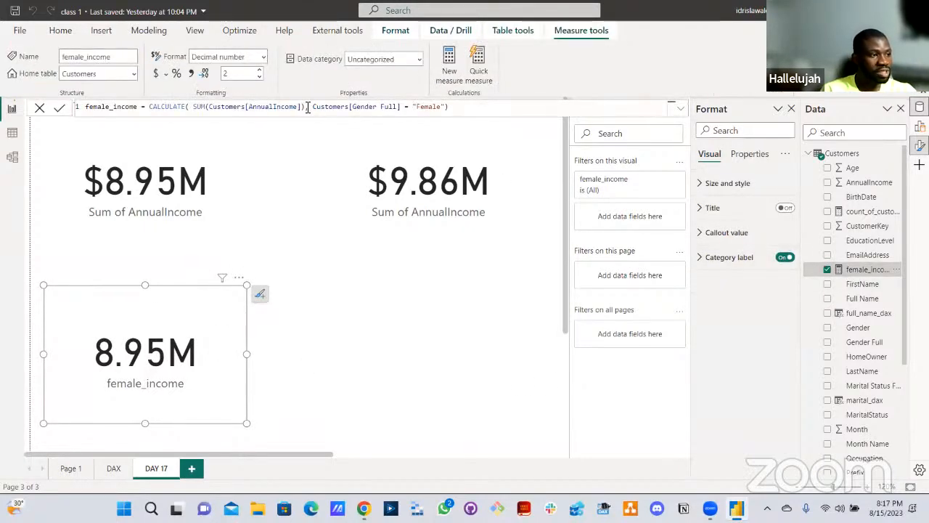
pyautogui.moveTo(304, 107); pyautogui.dragTo(190, 106)
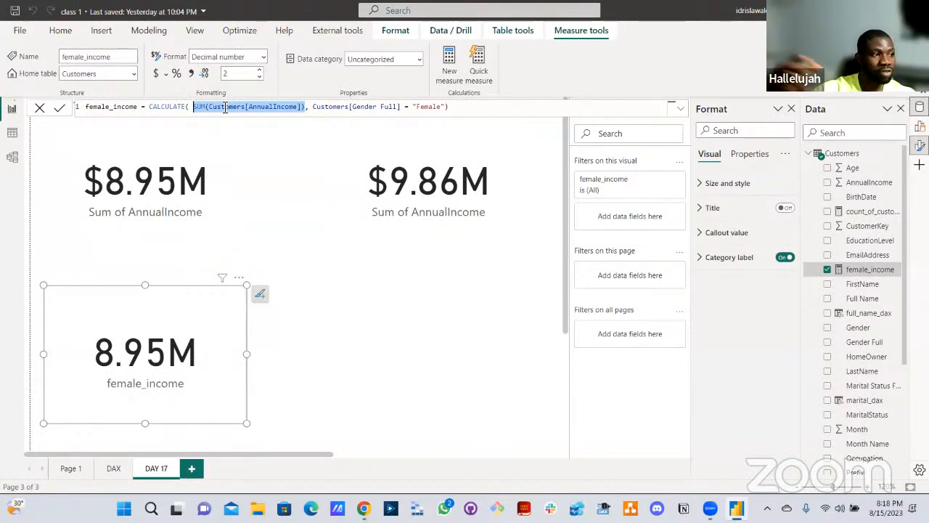
pyautogui.press('BackSpace')
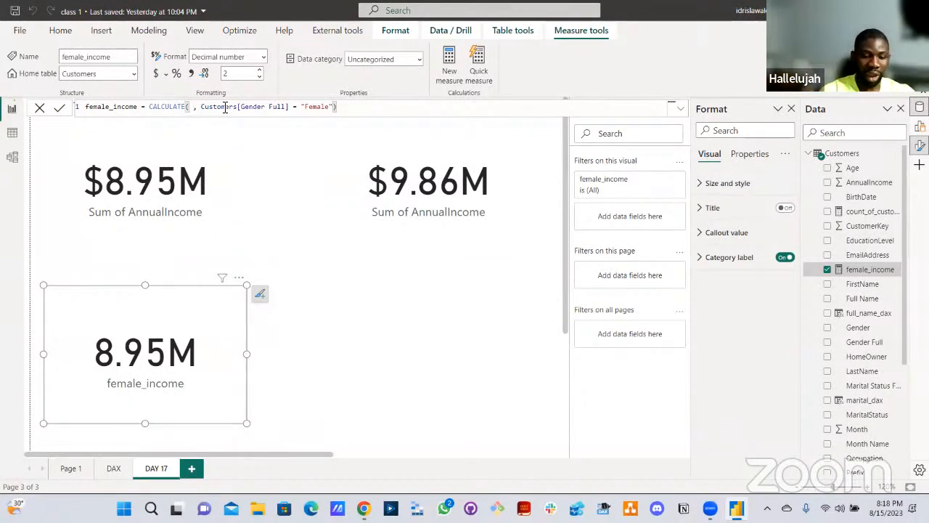
pyautogui.write('total')
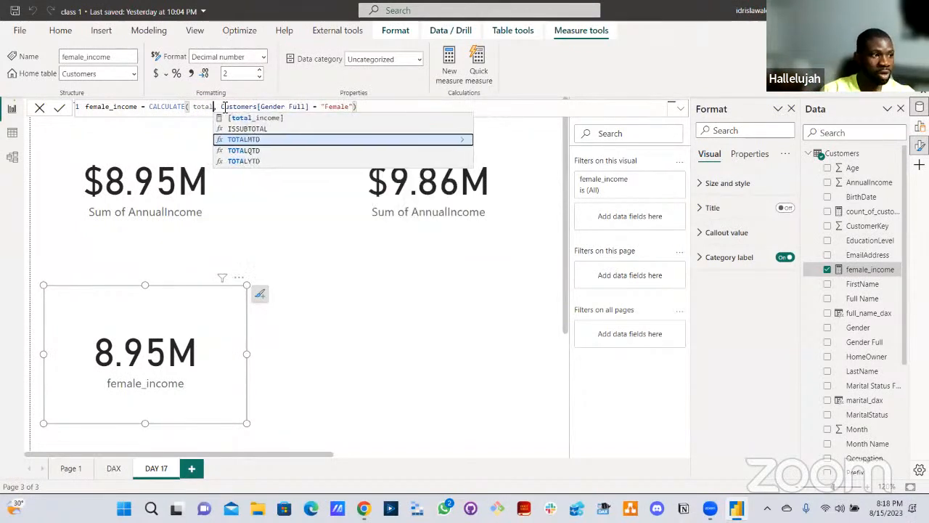
pyautogui.press('Up')
pyautogui.press('Up')
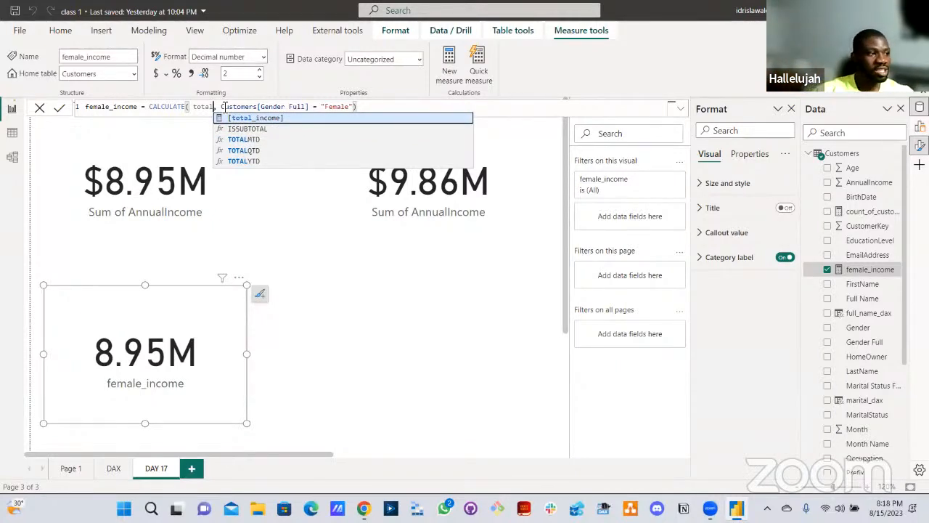
pyautogui.press('Tab')
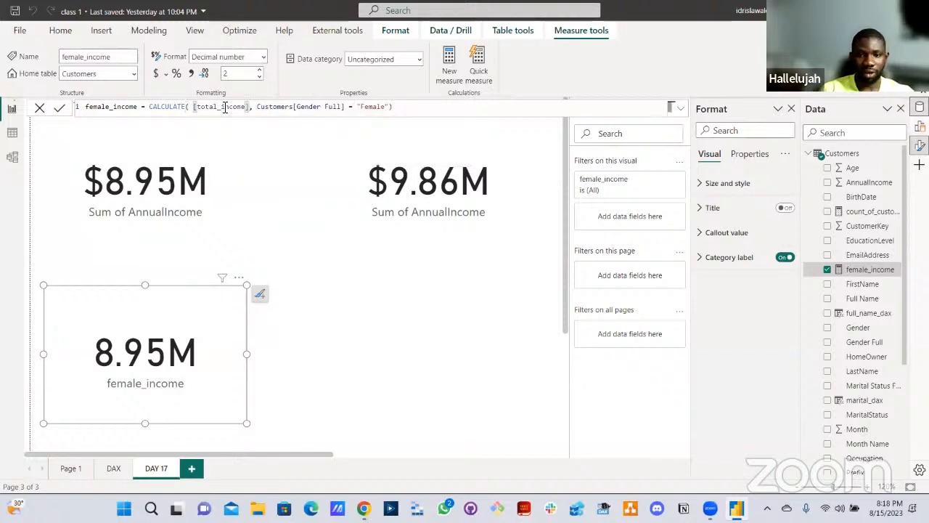
pyautogui.press('Return')
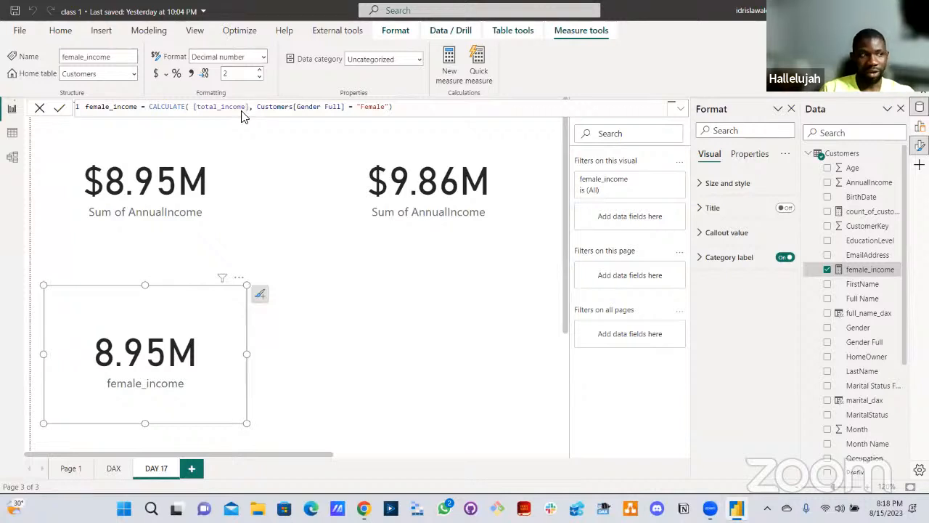
pyautogui.click(214, 230)
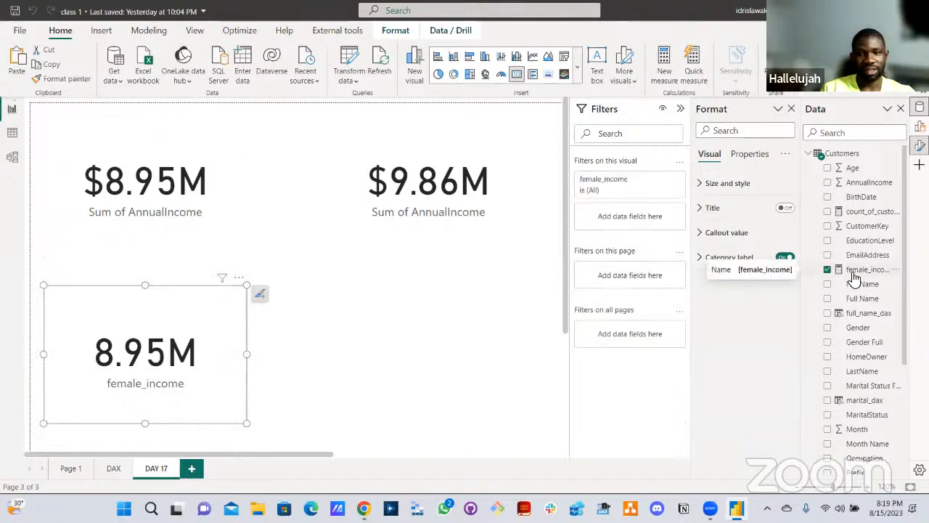
pyautogui.click(860, 270)
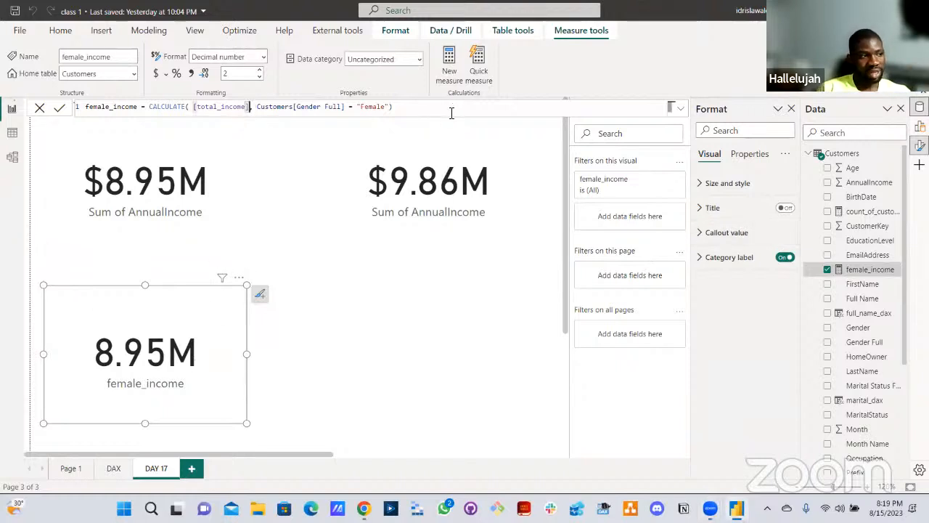
pyautogui.press('Escape')
# - Create a new measure in the Customers table named male_income and begin its formula with CALCULATE([total_income]
pyautogui.rightClick(844, 155)
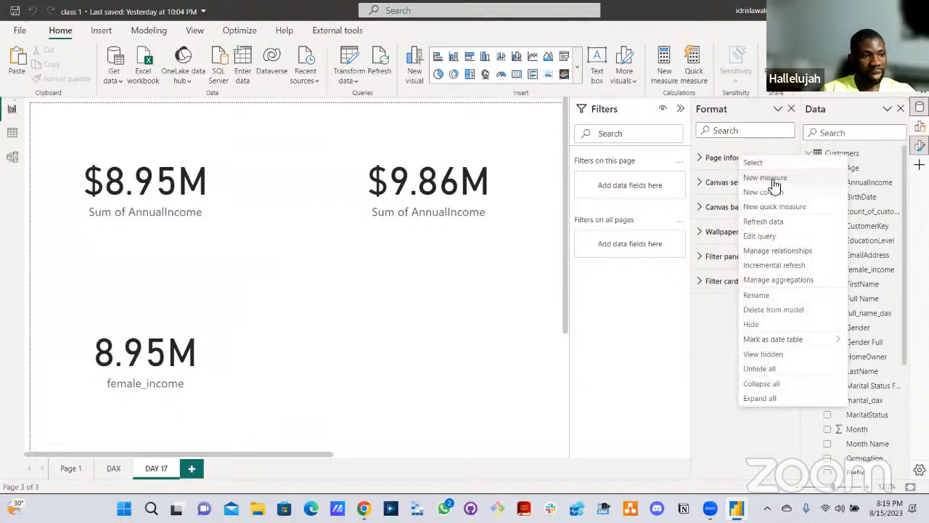
pyautogui.click(771, 178)
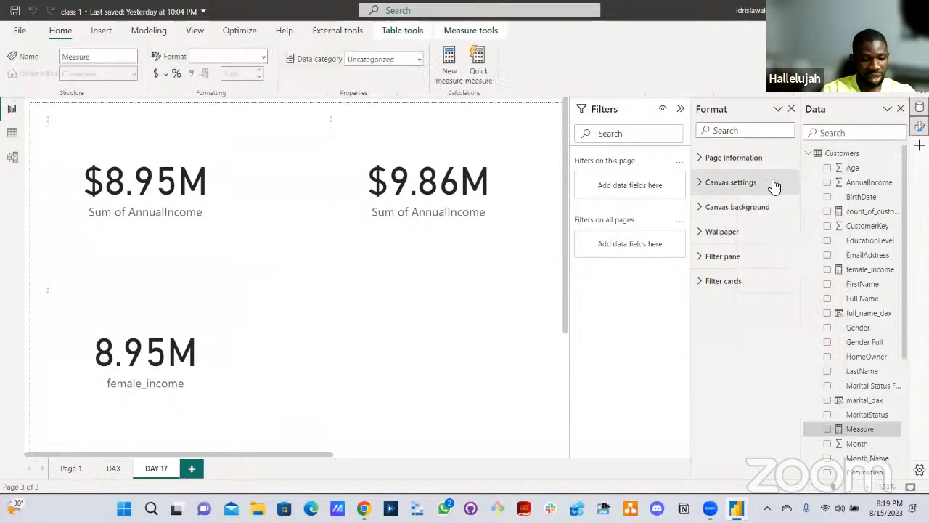
pyautogui.write('male_income = CAL')
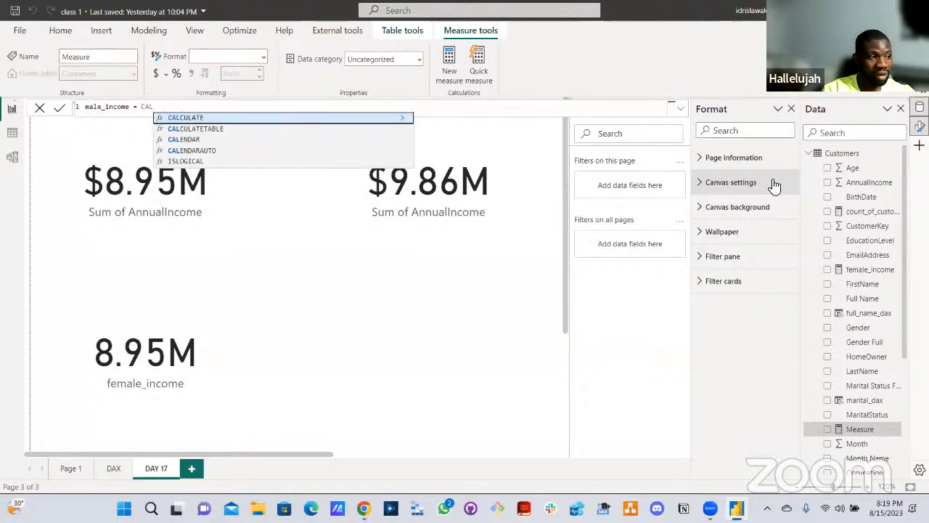
pyautogui.press('Tab')
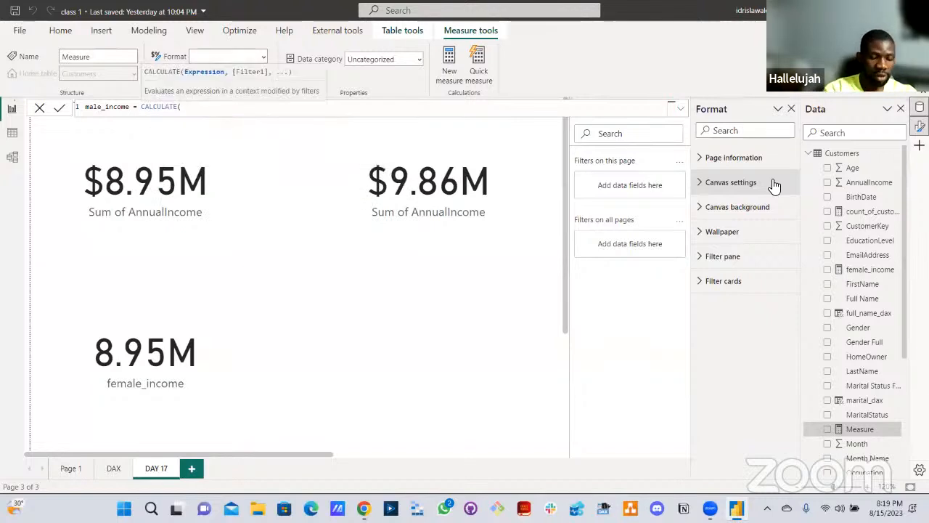
pyautogui.write('tota')
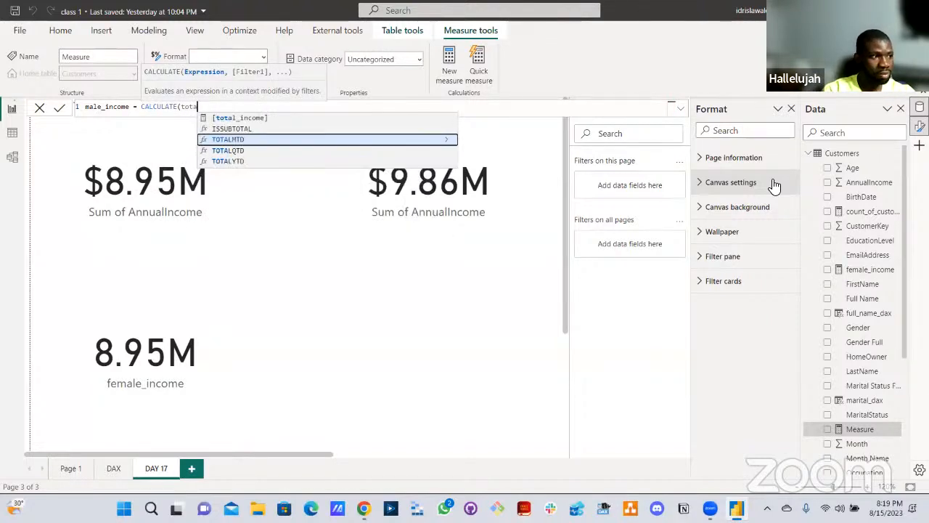
pyautogui.press('Up')
pyautogui.press('Up')
pyautogui.press('Tab')
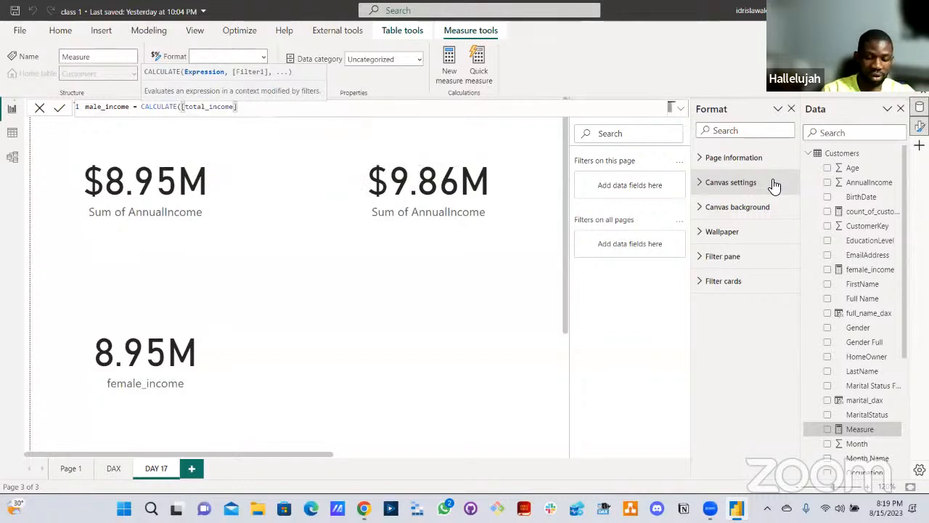
# - Complete the male_income formula with the filter argument Customers[Gender Full] = "Male" and apply it
pyautogui.write(', Gende')
pyautogui.press('Up')
pyautogui.press('Tab')
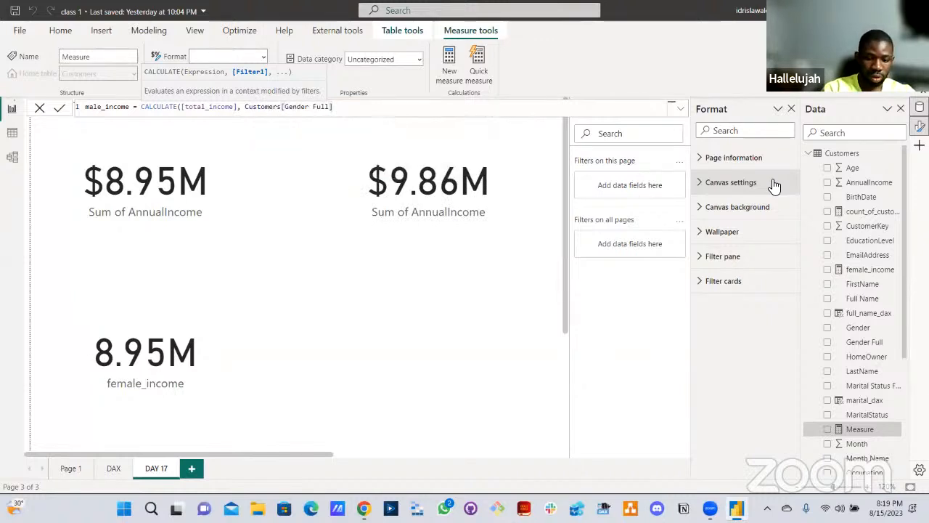
pyautogui.write('= ')
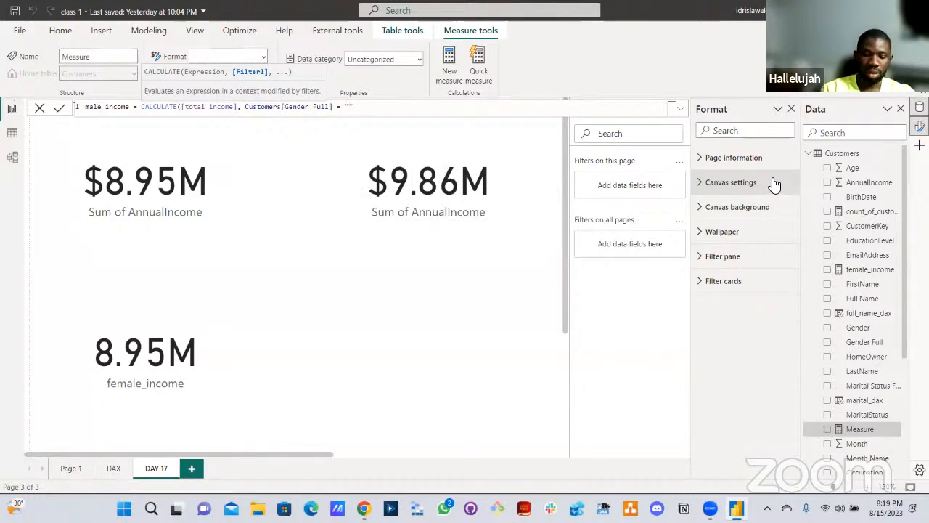
pyautogui.write('"Male"')
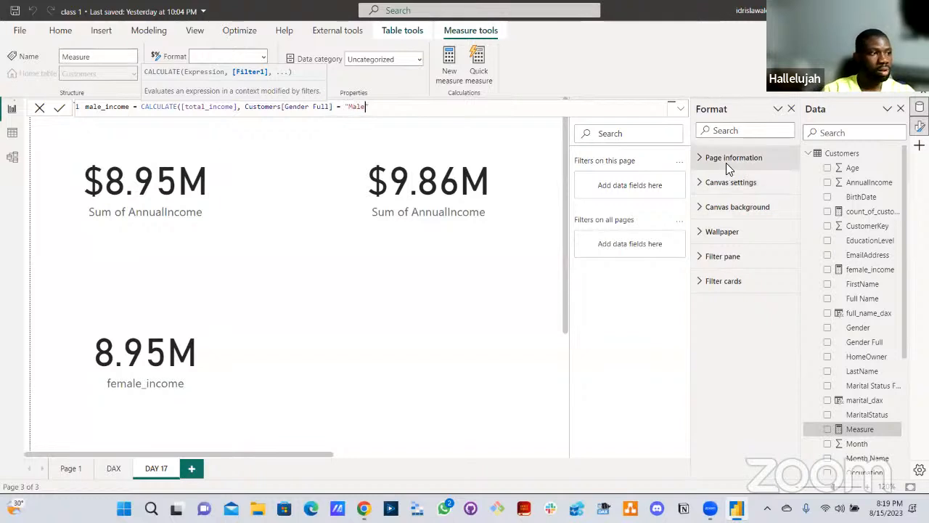
pyautogui.write(')')
pyautogui.press('Return')
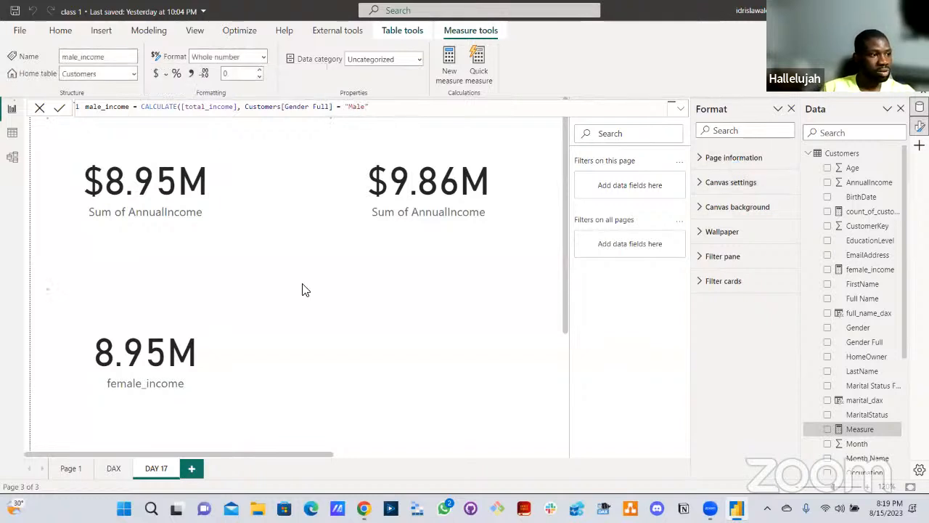
pyautogui.click(353, 368)
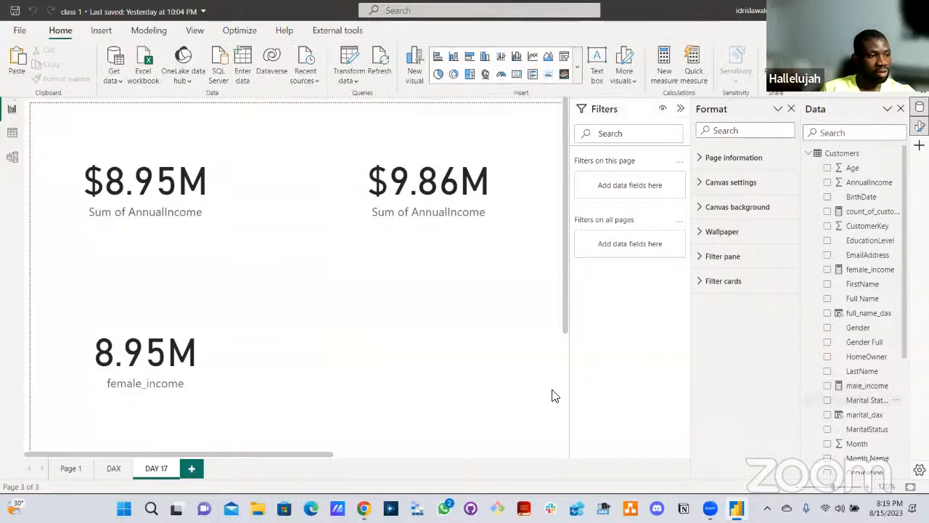
# - Add a card showing male_income to the page and place it beside the female_income card
pyautogui.click(826, 386)
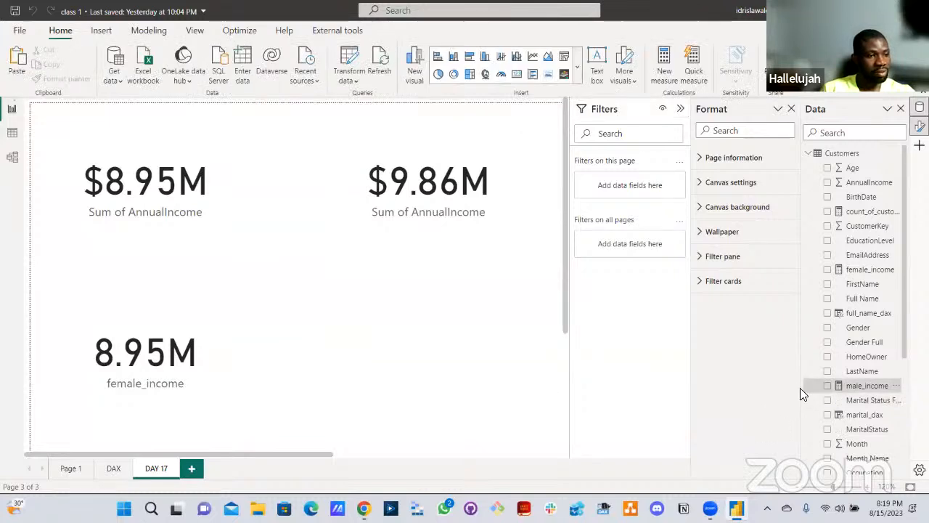
pyautogui.click(383, 386)
pyautogui.scroll(-3, 417, 375)
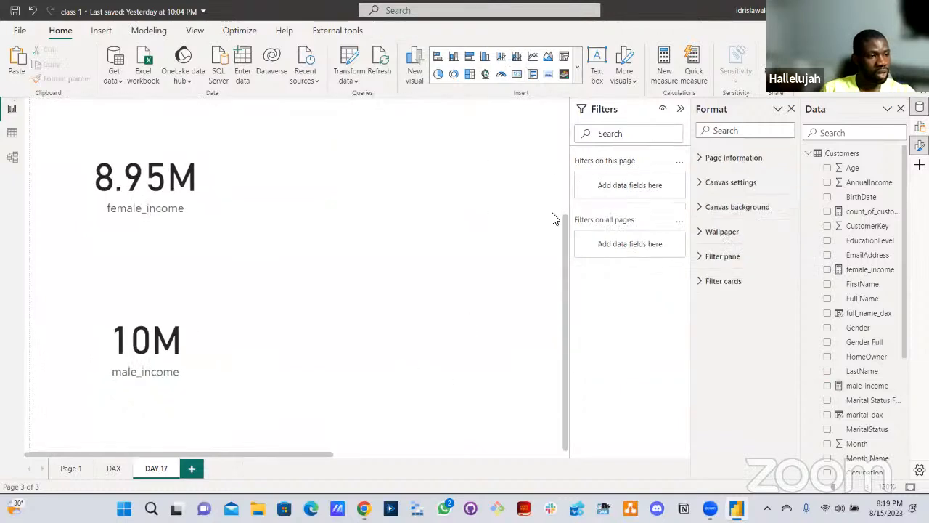
pyautogui.moveTo(172, 377); pyautogui.dragTo(462, 186)
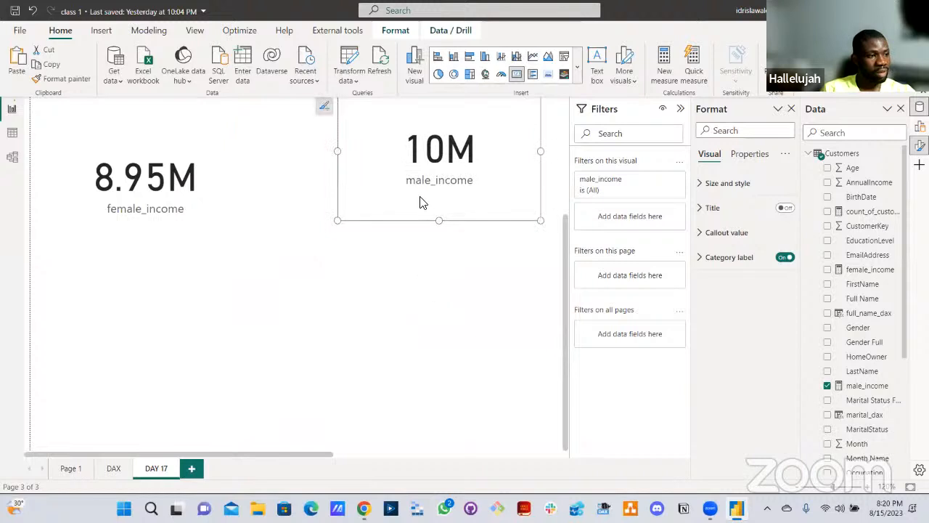
# - Format the male_income measure as a decimal number with 2 decimal places
pyautogui.scroll(3, 421, 203)
pyautogui.click(865, 385)
pyautogui.click(263, 57)
pyautogui.click(235, 107)
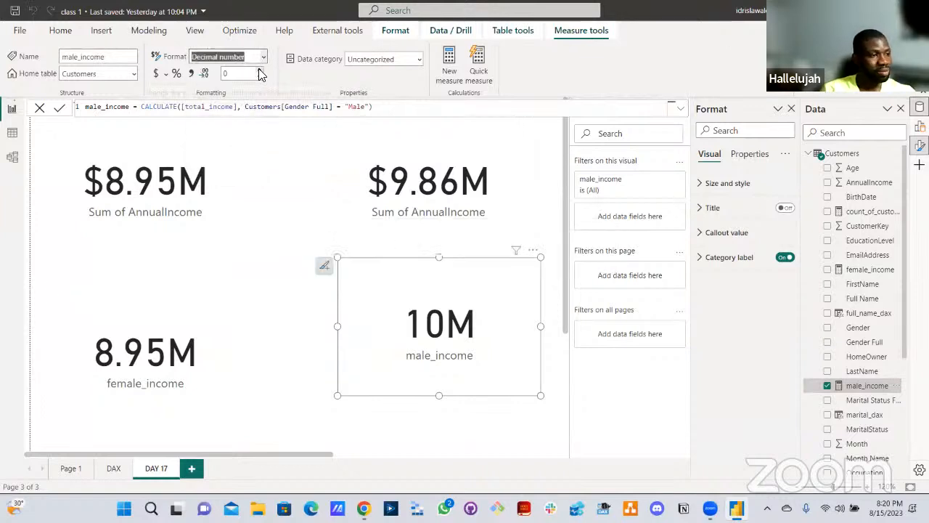
pyautogui.click(259, 71)
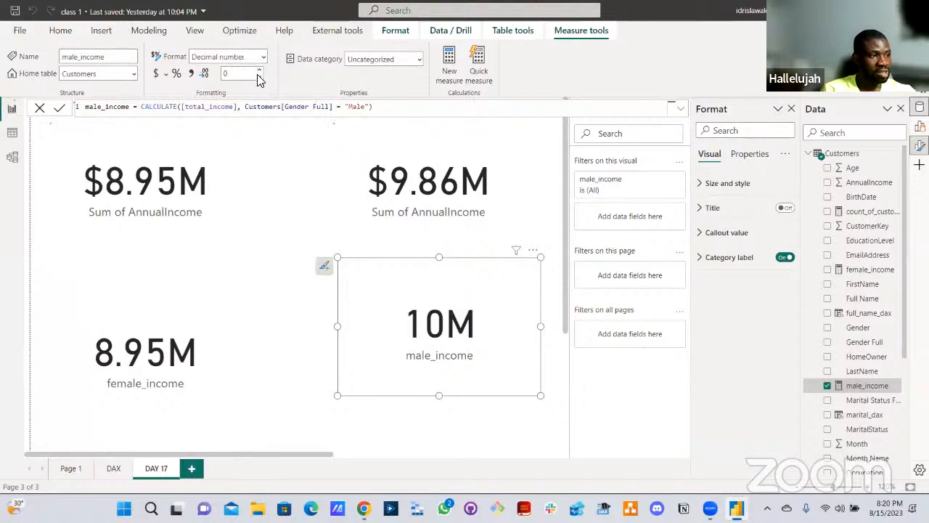
pyautogui.press('Up')
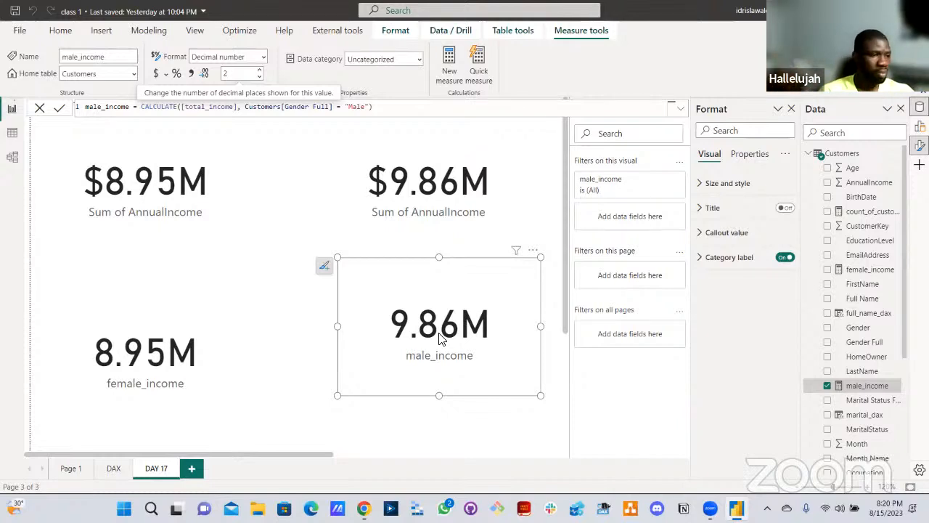
pyautogui.click(303, 413)
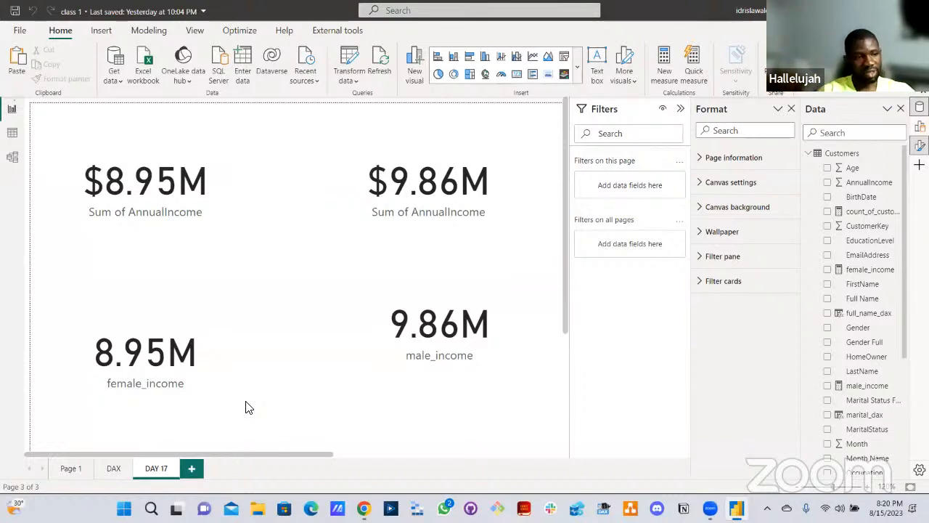
# - Change the format of the male_income measure to Currency and deselect its card
pyautogui.click(455, 354)
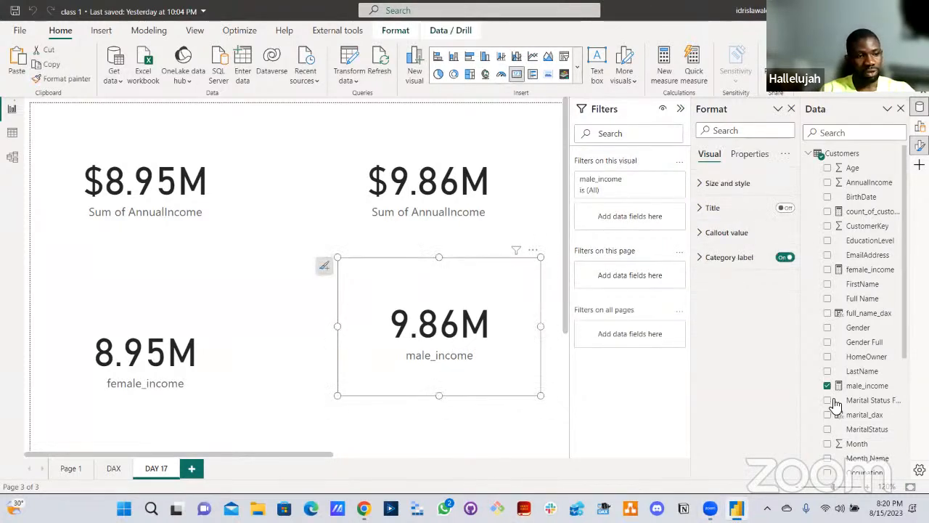
pyautogui.click(865, 386)
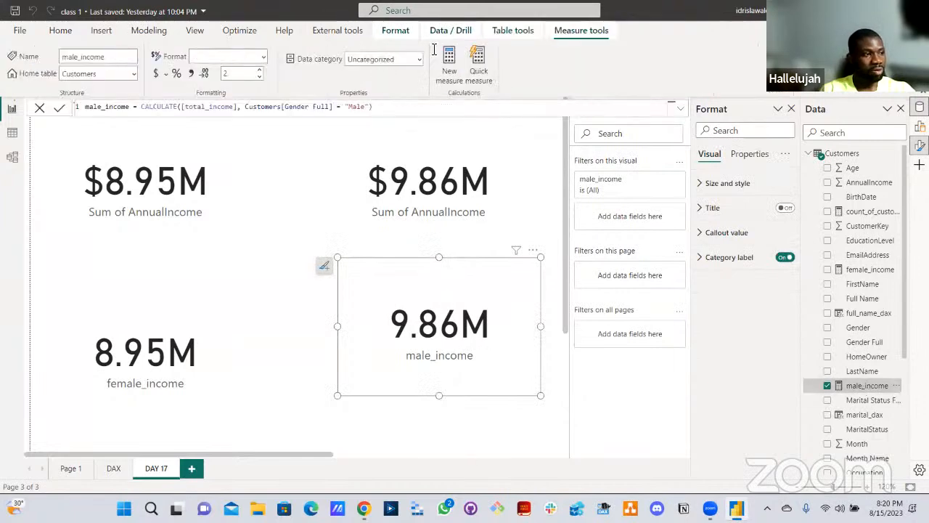
pyautogui.click(265, 59)
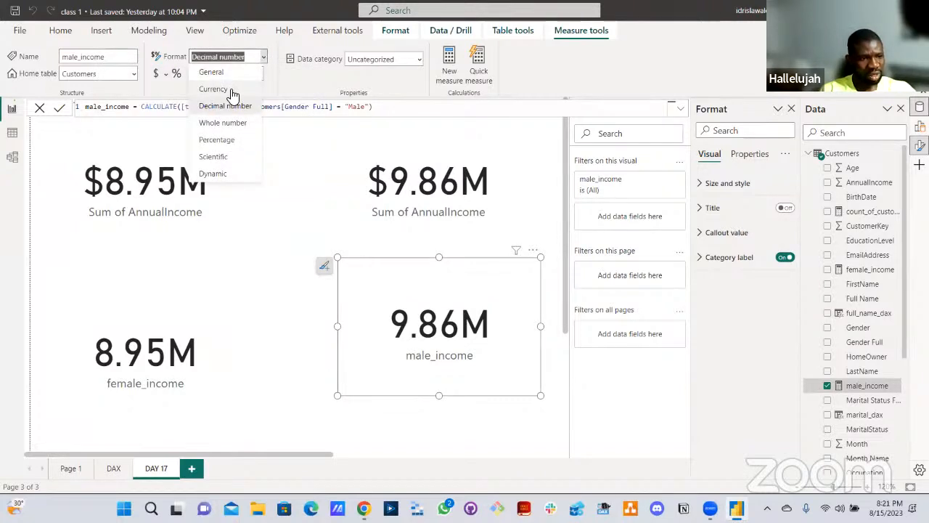
pyautogui.click(291, 176)
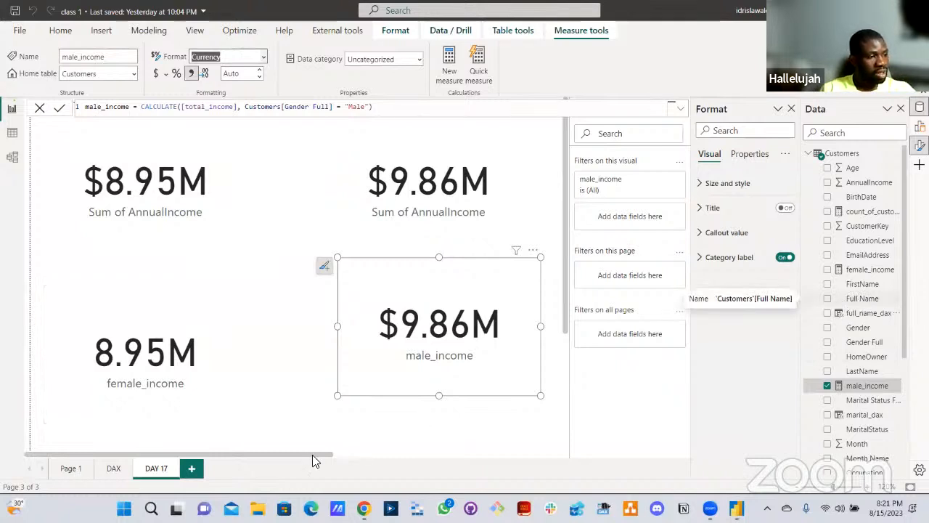
pyautogui.hscroll(3, 389, 434)
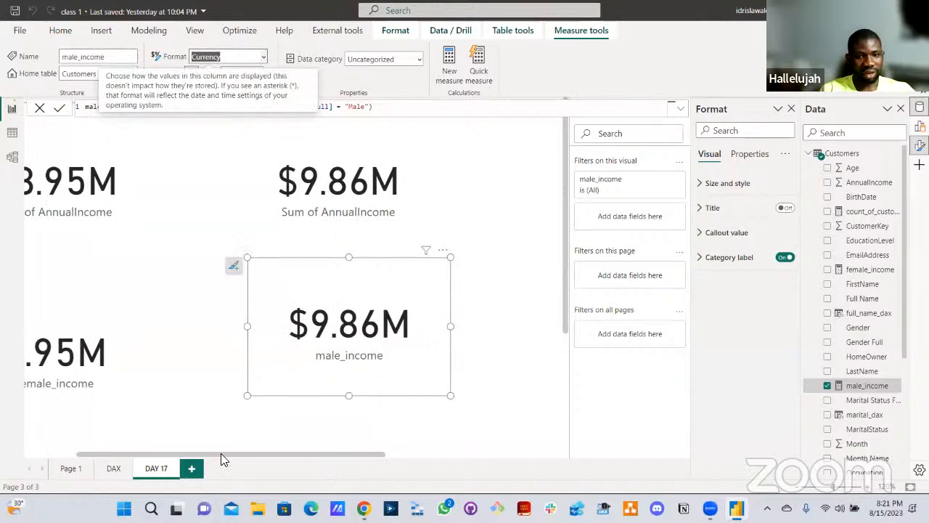
pyautogui.hscroll(-3, 221, 452)
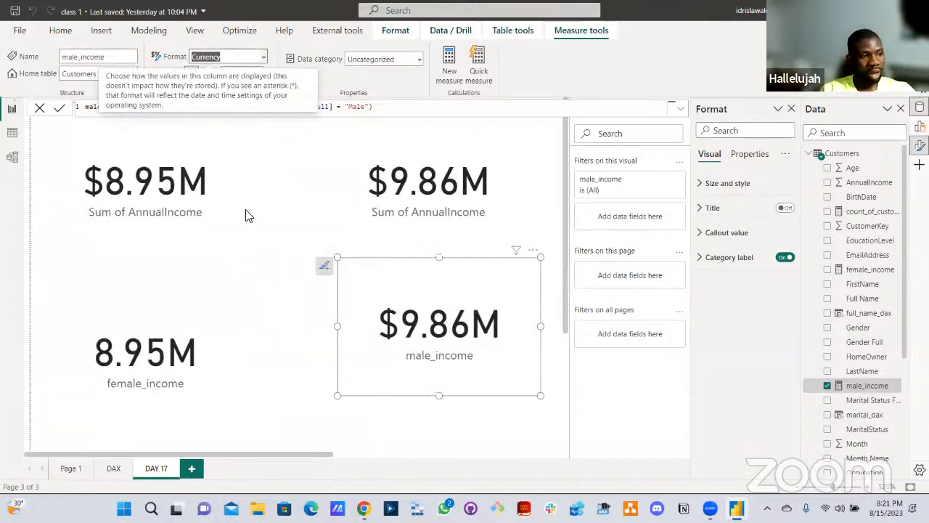
pyautogui.click(289, 193)
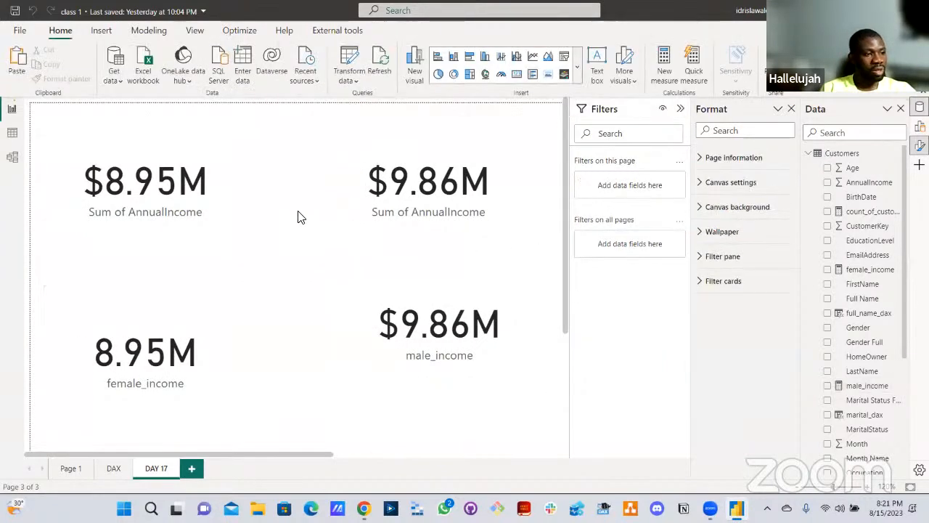
# - Collapse the filter pane and open the recent report northwind-pbi.pbix
pyautogui.click(680, 111)
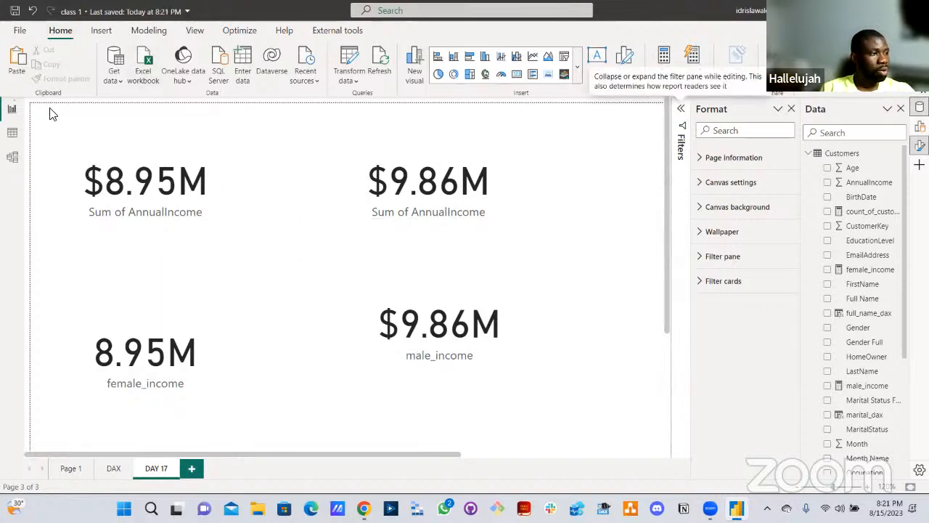
pyautogui.click(19, 32)
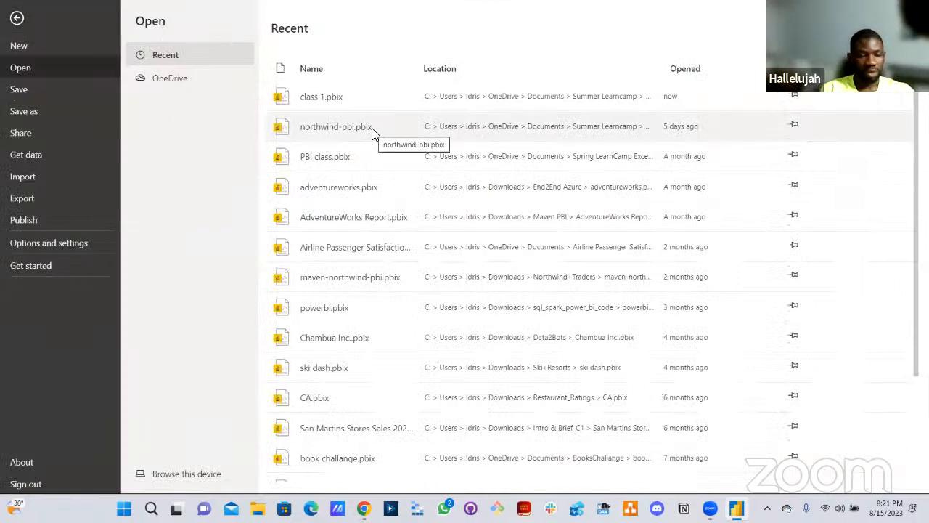
pyautogui.click(373, 133)
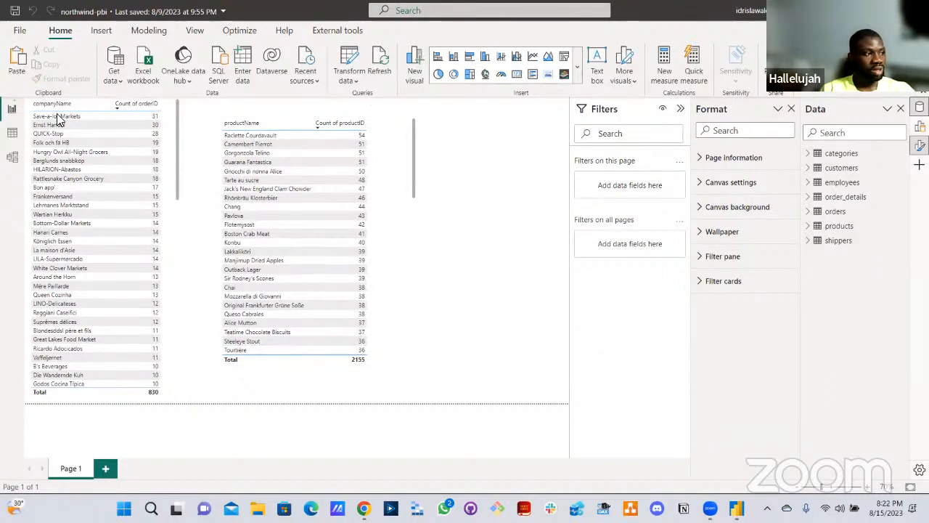
# - View the rows of the employees and order_details tables in northwind-pbi, and close the class 1 report window
pyautogui.click(12, 133)
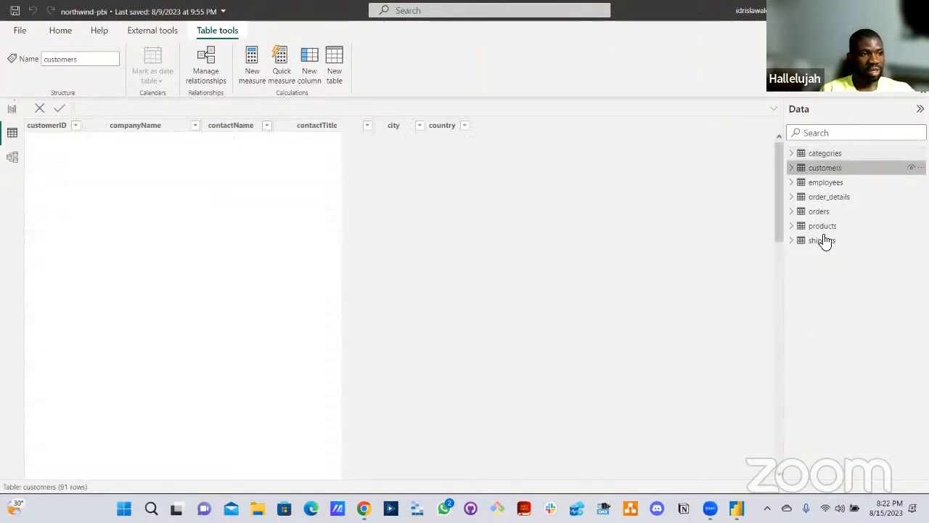
pyautogui.click(825, 185)
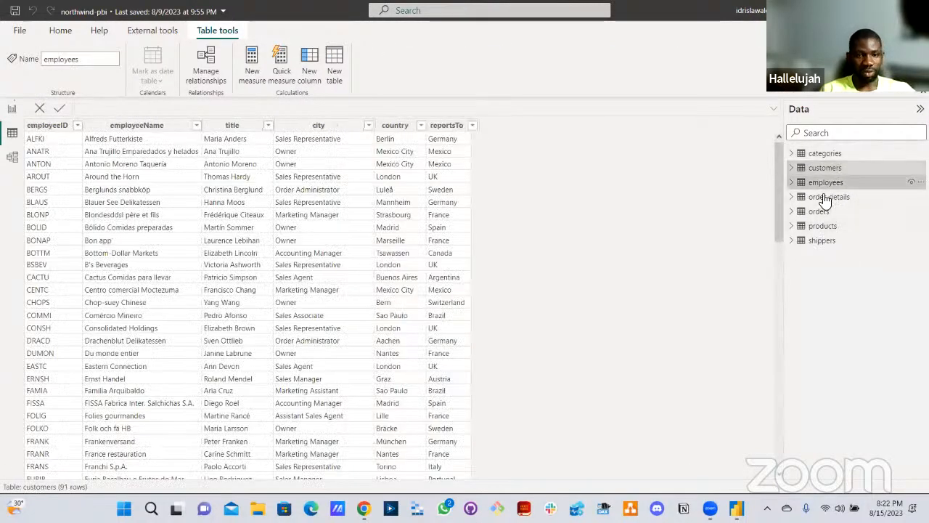
pyautogui.click(829, 197)
pyautogui.moveTo(735, 508)
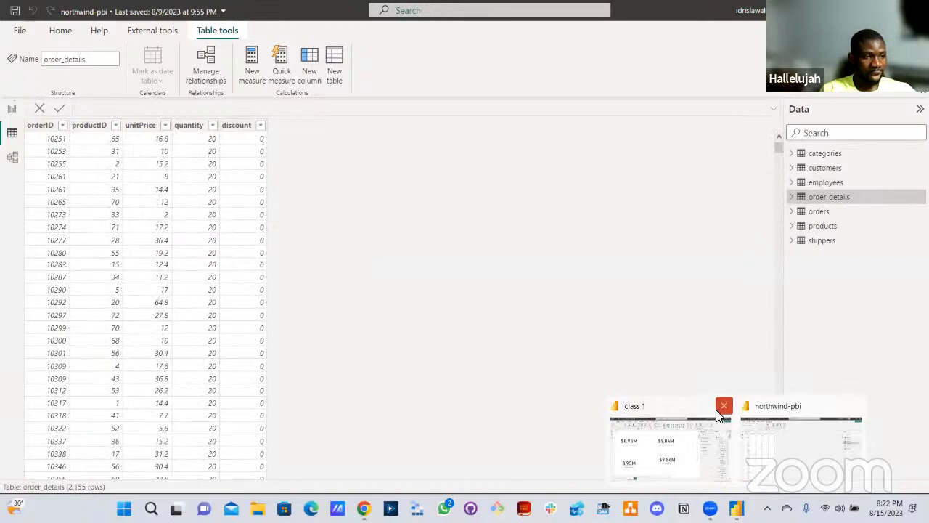
pyautogui.click(721, 409)
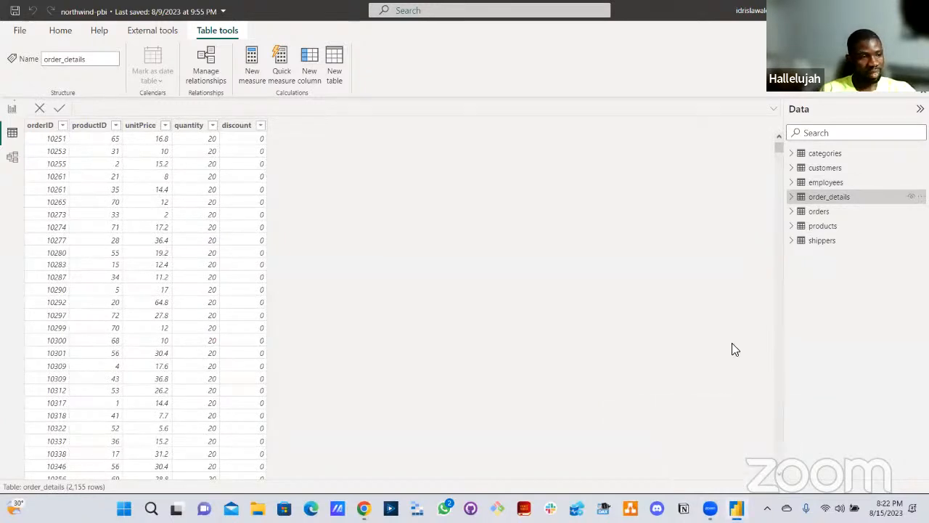
# - Examine the relationships between the northwind tables in the model diagram, including orders, order_details, customers and products
pyautogui.click(11, 109)
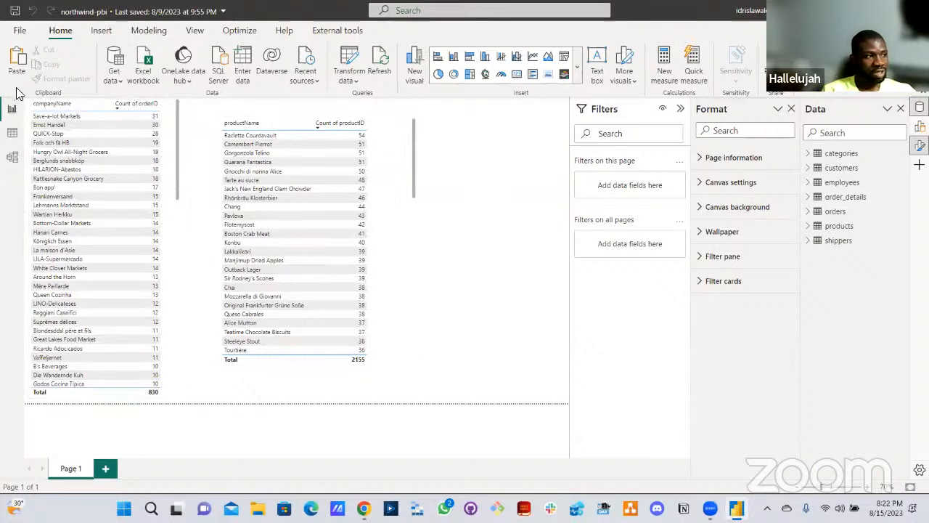
pyautogui.click(12, 137)
pyautogui.click(12, 158)
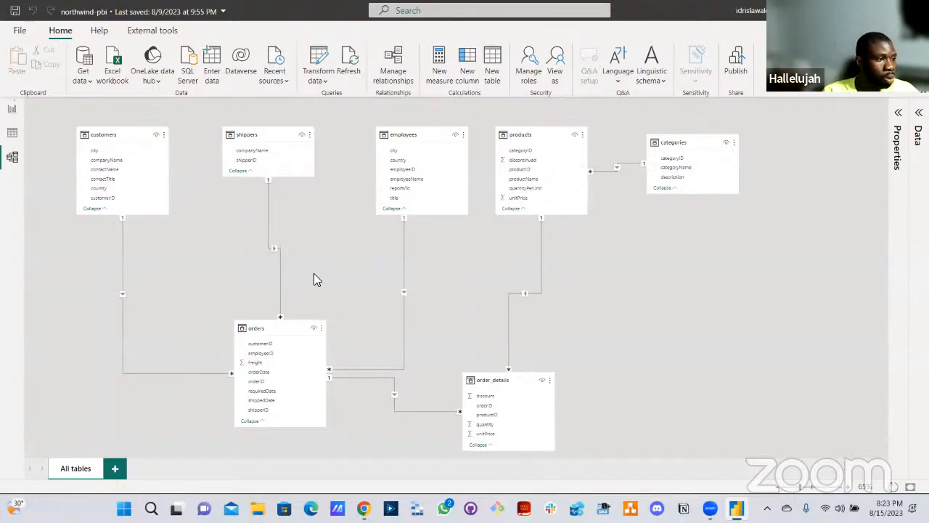
pyautogui.keyDown('ctrl'); pyautogui.scroll(3, 316, 274); pyautogui.keyUp('ctrl')
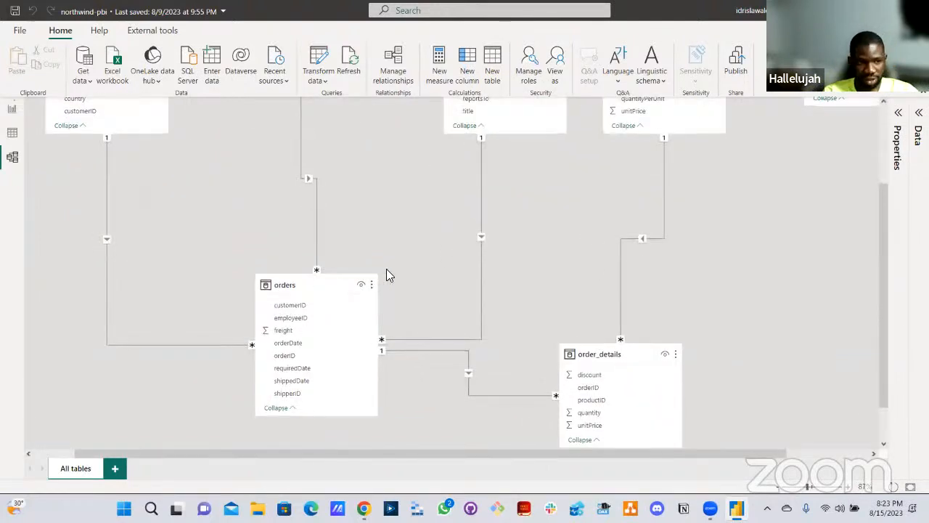
pyautogui.scroll(3, 386, 268)
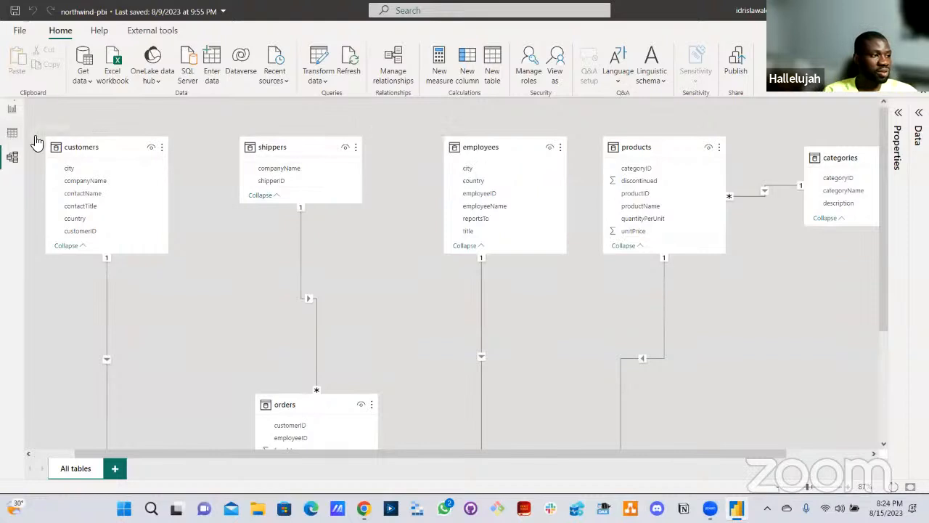
# - Review the rows and columns of the shippers and products tables in the table data view
pyautogui.click(12, 136)
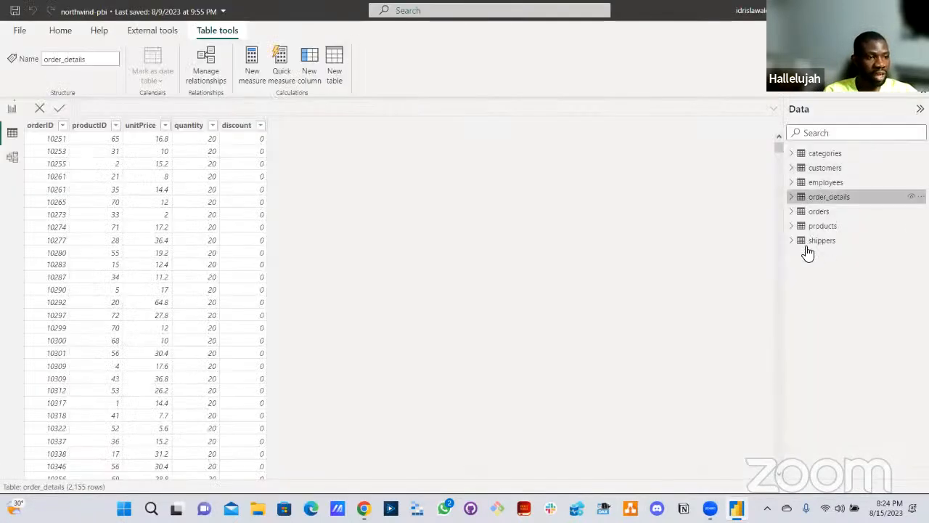
pyautogui.click(822, 241)
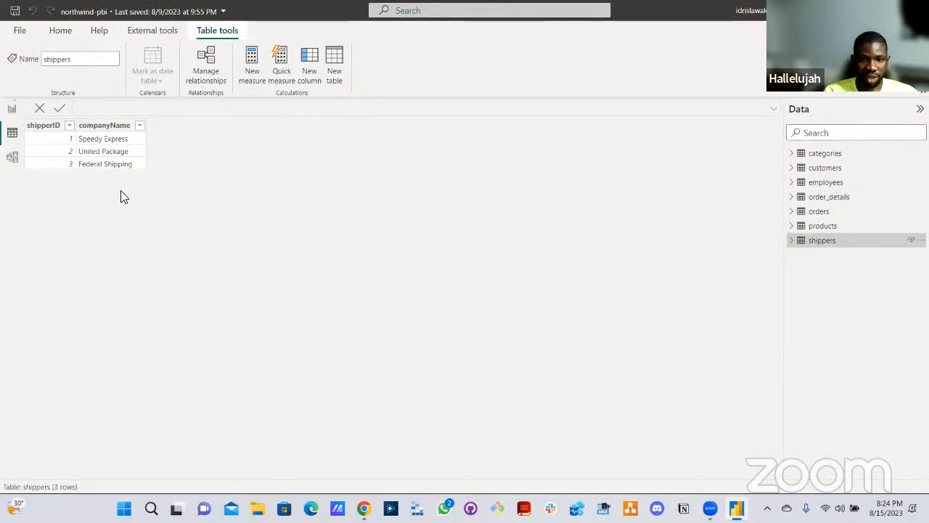
pyautogui.click(822, 227)
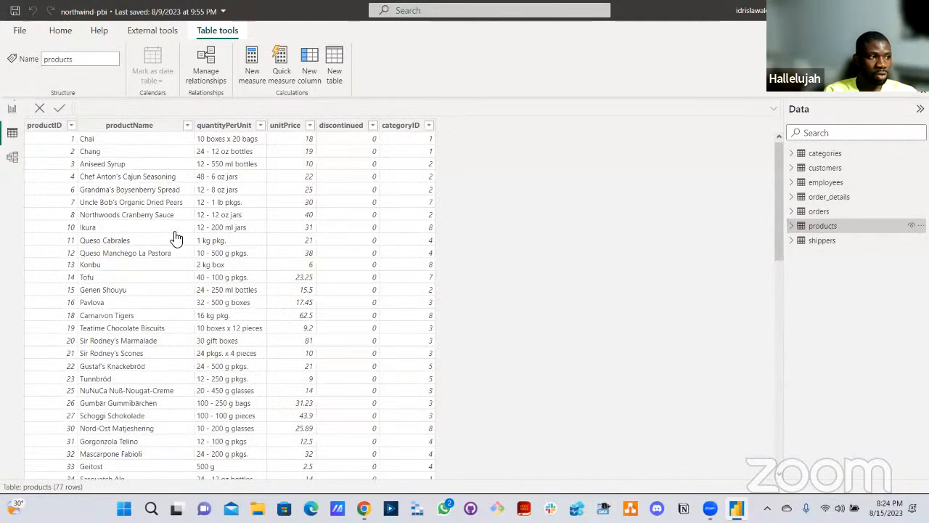
pyautogui.click(165, 127)
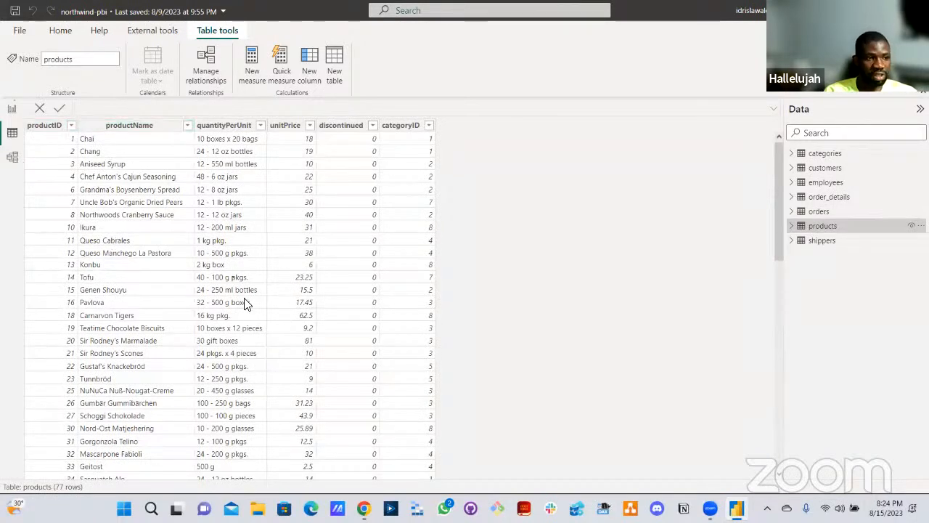
pyautogui.scroll(-4, 186, 333)
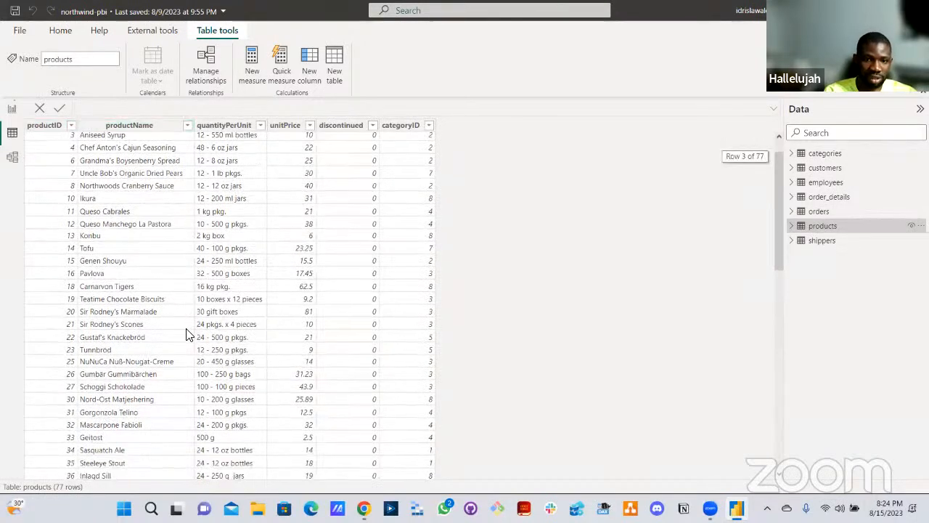
# - Review the rows and productID column of the products table and the shipperID column of the shippers table
pyautogui.scroll(-2, 186, 333)
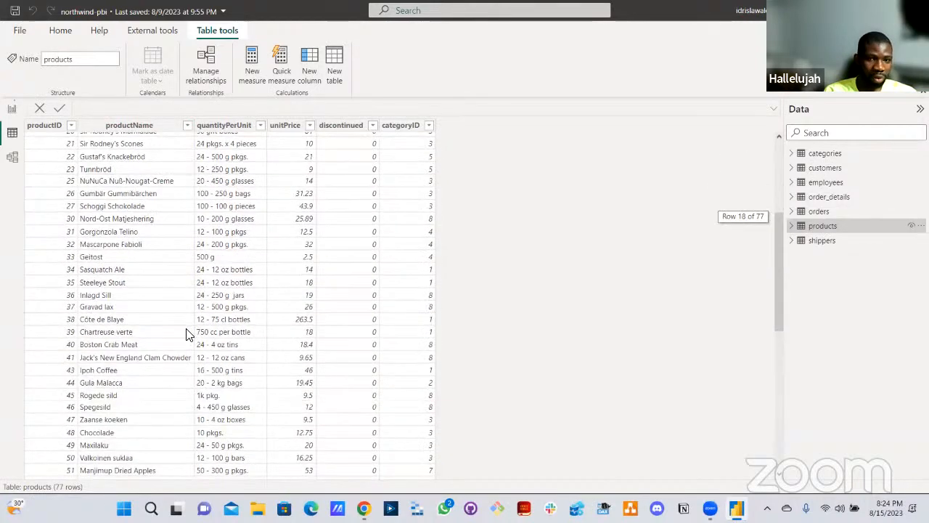
pyautogui.scroll(7, 174, 290)
pyautogui.click(58, 131)
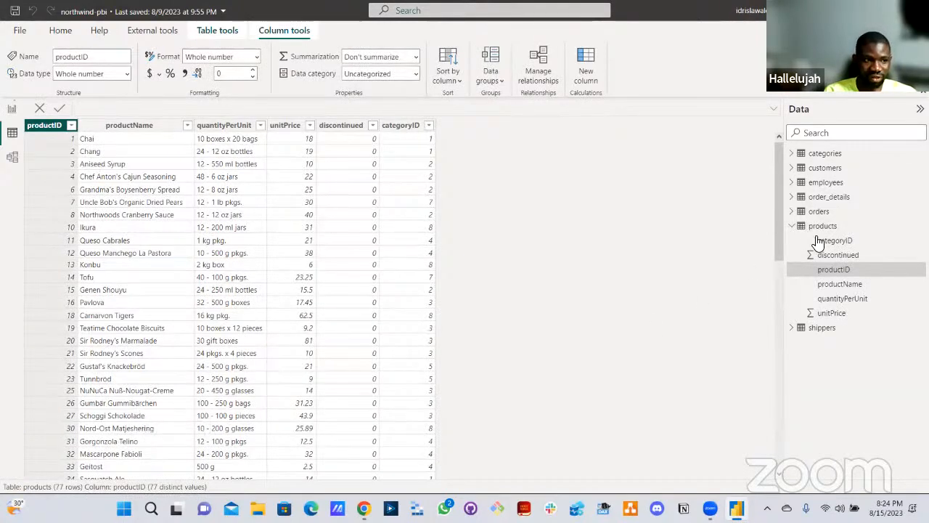
pyautogui.click(791, 226)
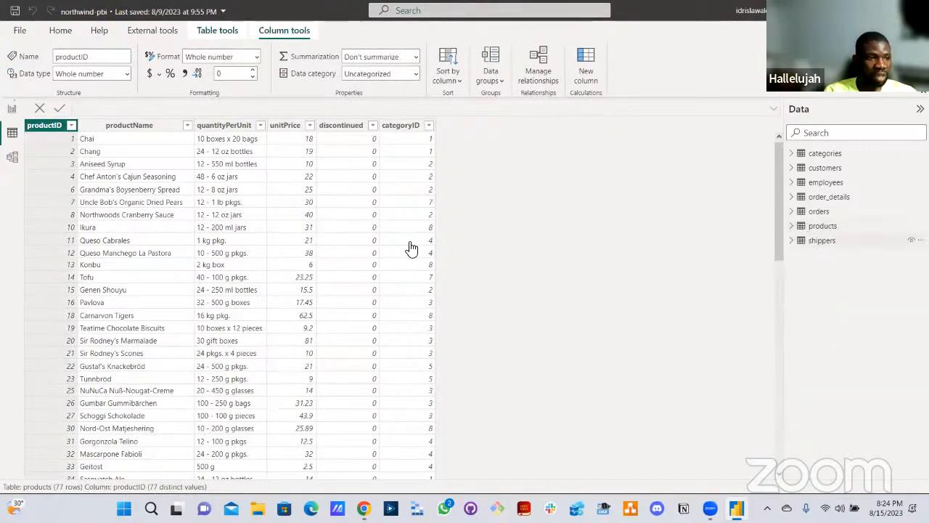
pyautogui.click(58, 128)
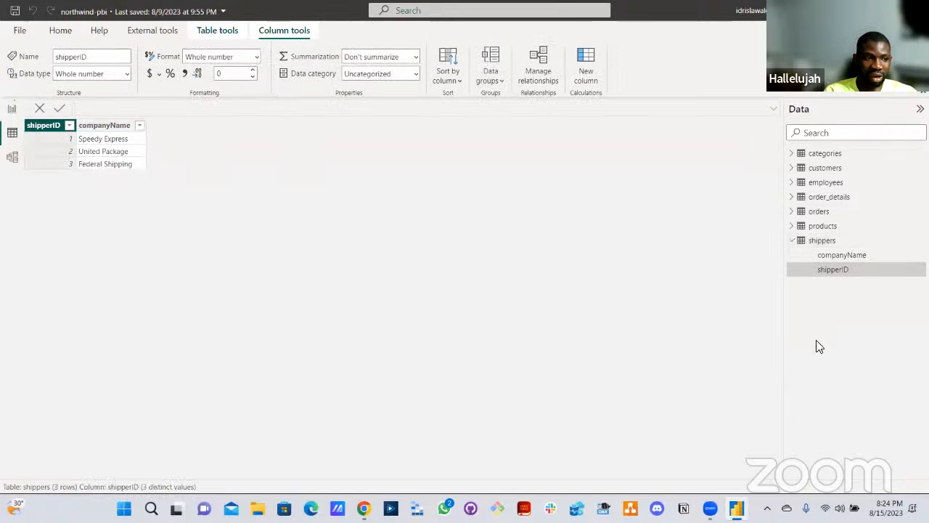
pyautogui.click(794, 241)
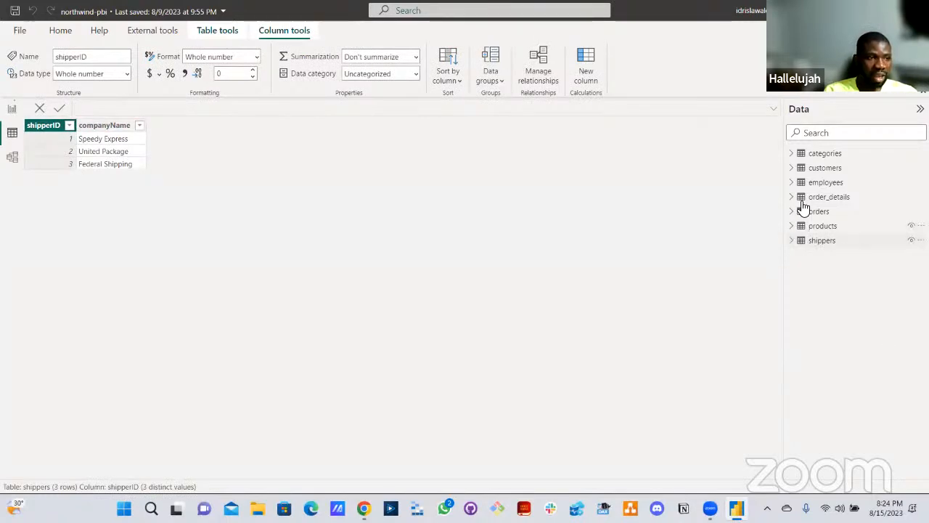
# - Review the employees, customers and categories tables, checking the employeeID and customerID key columns
pyautogui.click(820, 182)
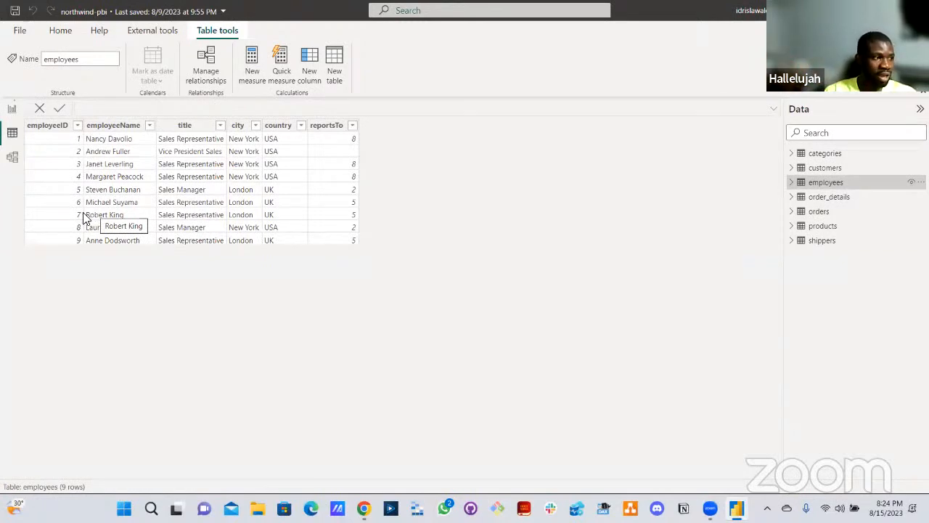
pyautogui.click(49, 130)
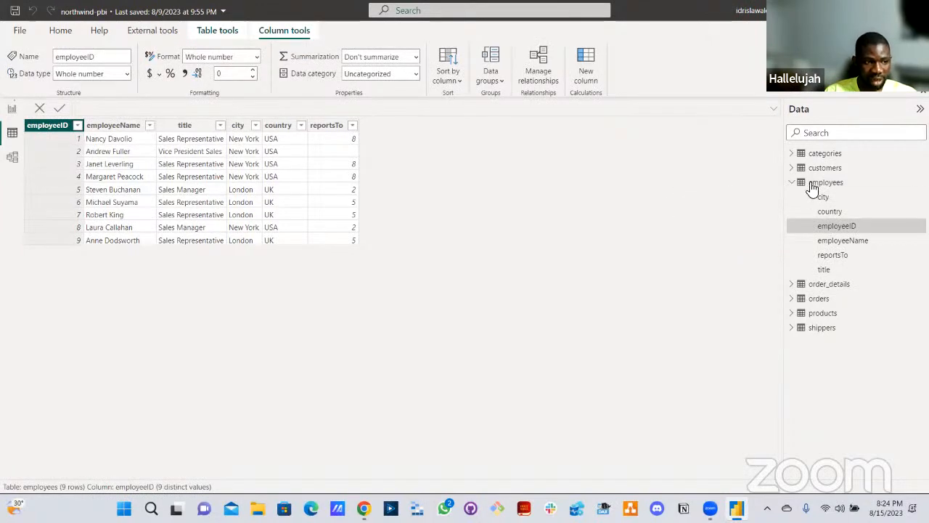
pyautogui.click(799, 182)
pyautogui.click(815, 171)
pyautogui.click(60, 161)
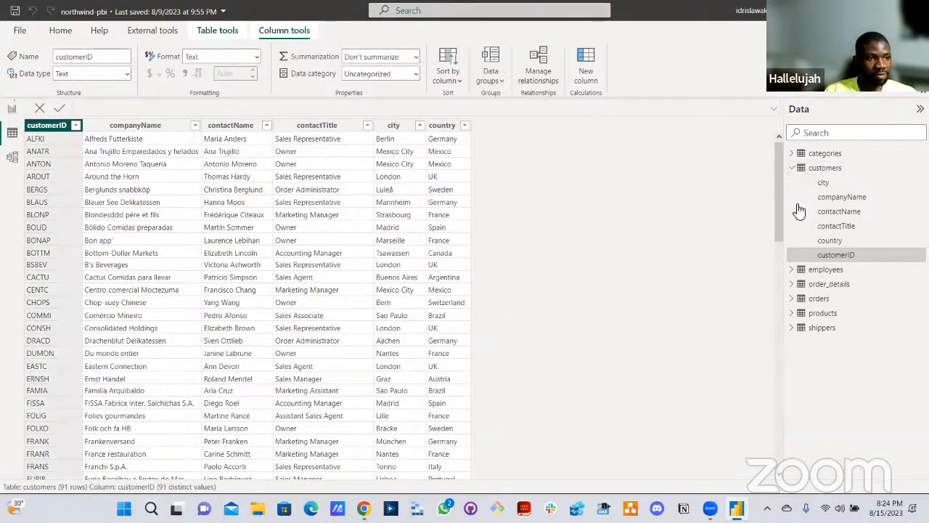
pyautogui.click(827, 167)
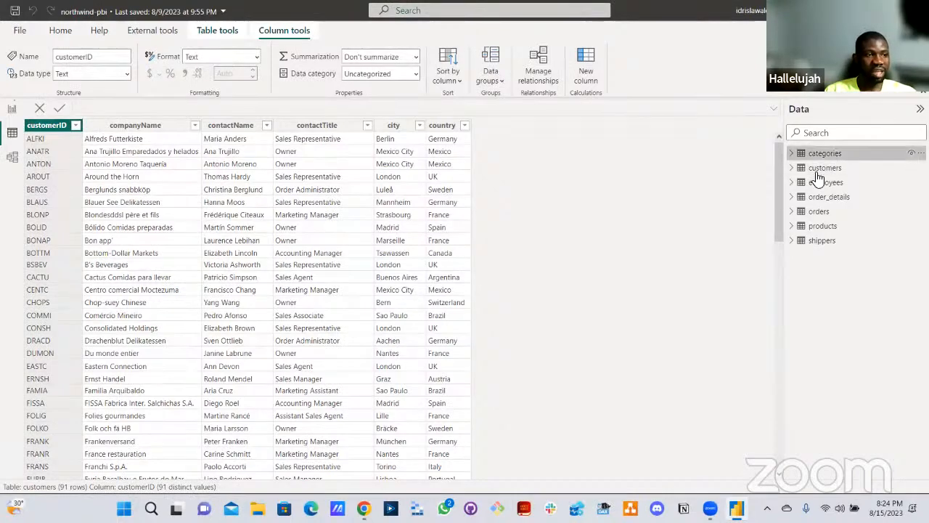
pyautogui.click(824, 154)
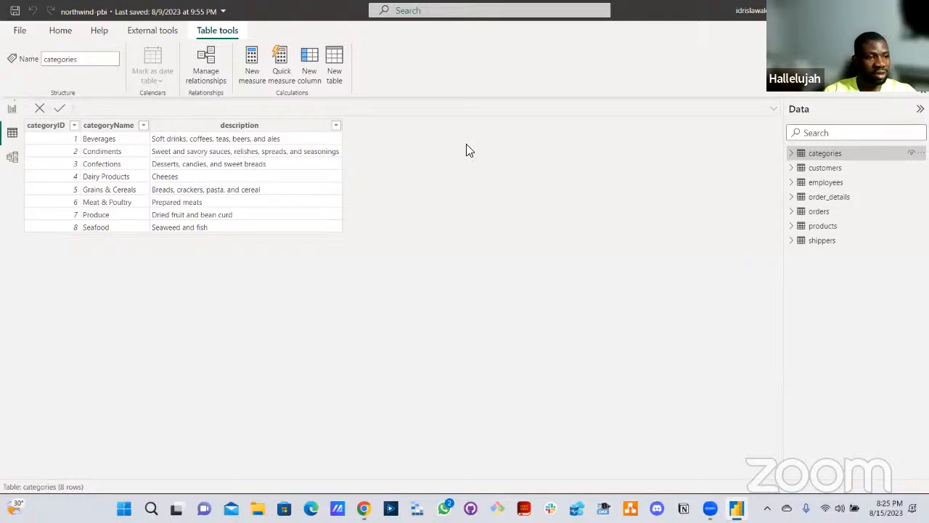
# - Examine the columns of the orders table, including orderID, employeeID, requiredDate, shippedDate, shipperID and freight
pyautogui.click(816, 199)
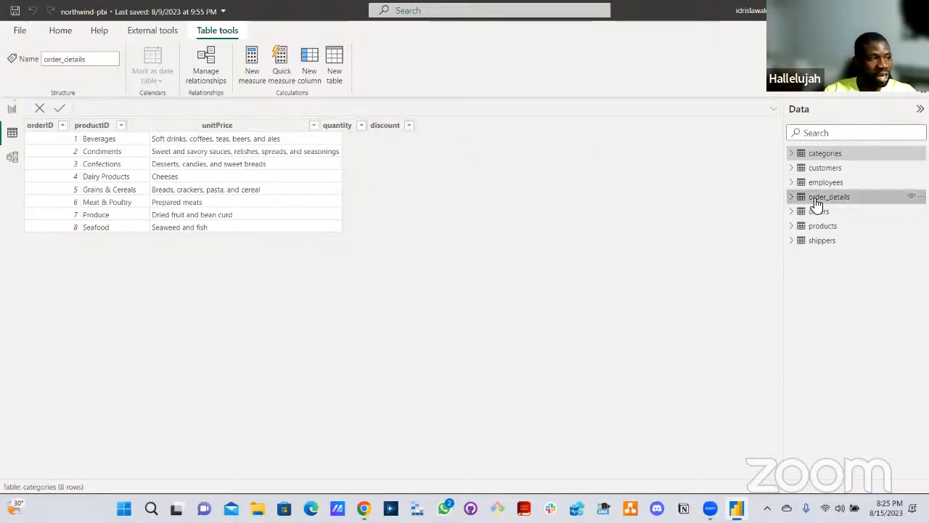
pyautogui.click(817, 213)
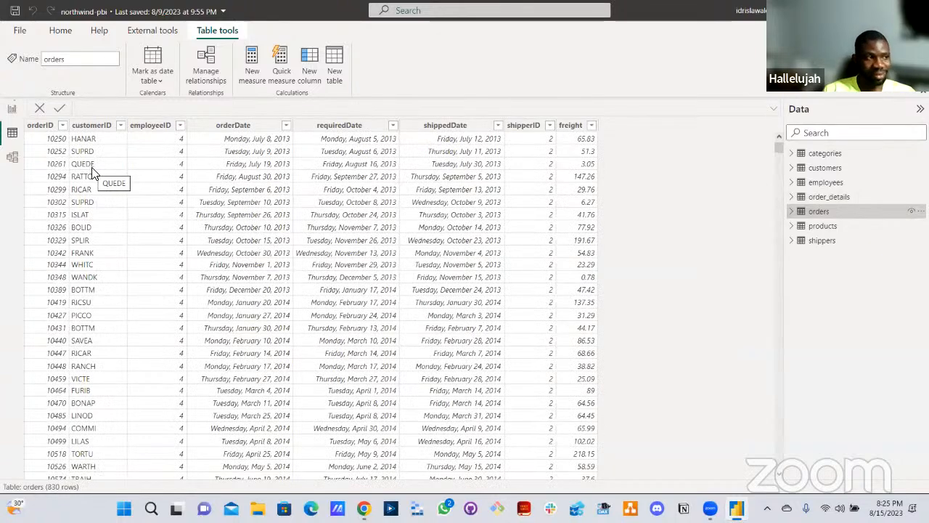
pyautogui.click(39, 128)
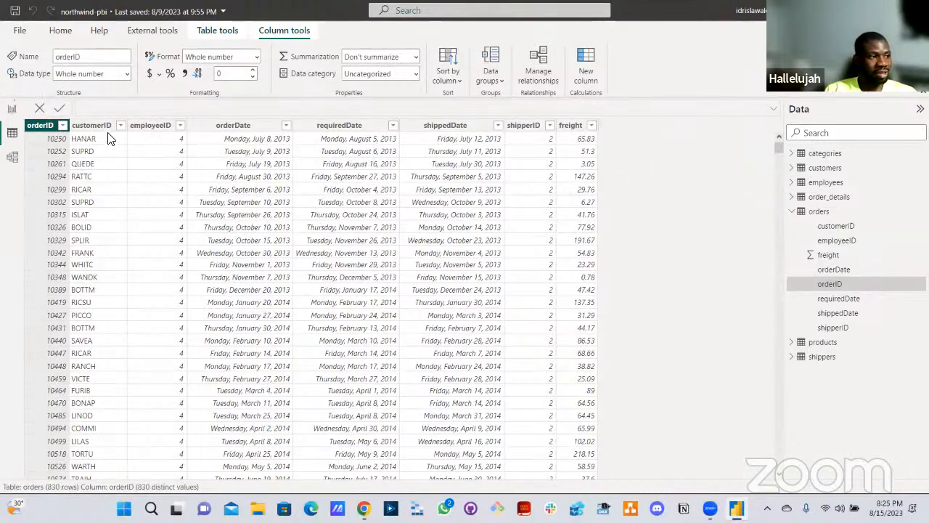
pyautogui.click(161, 142)
pyautogui.click(265, 145)
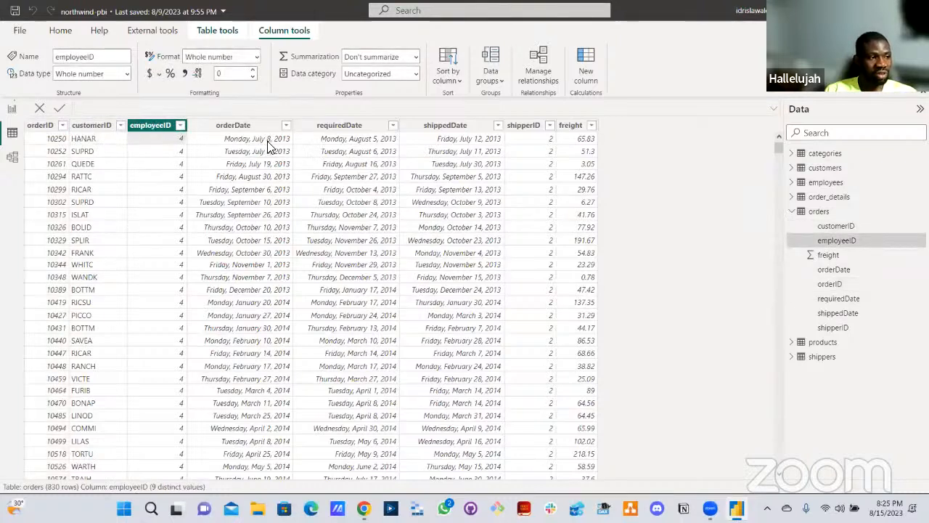
pyautogui.click(368, 148)
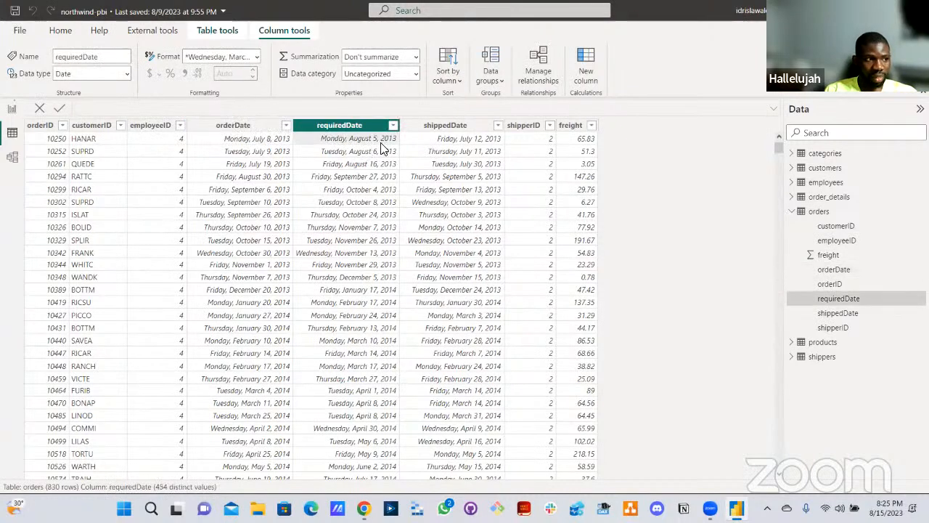
pyautogui.click(455, 140)
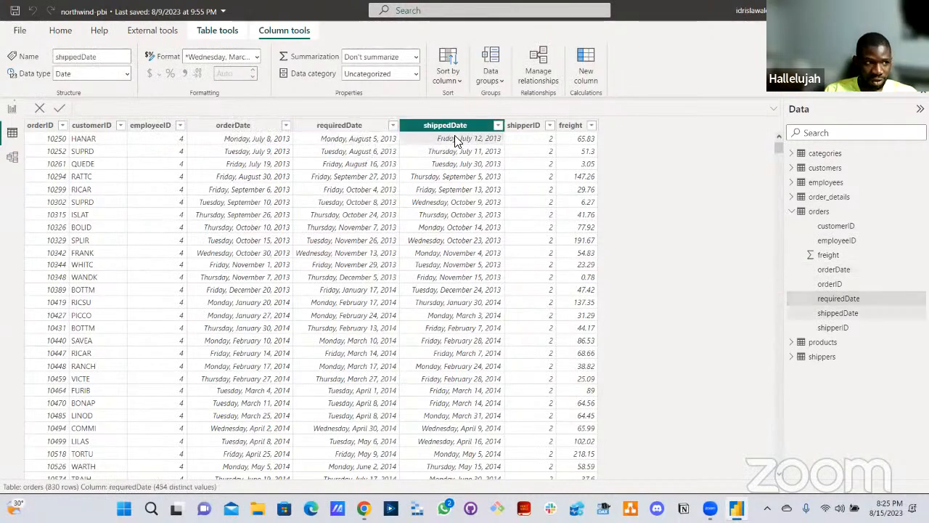
pyautogui.click(532, 141)
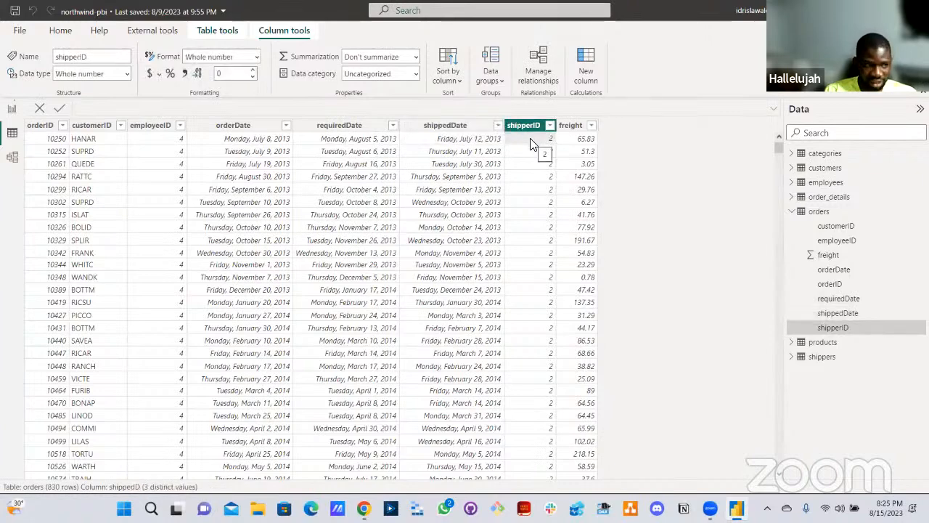
pyautogui.click(571, 145)
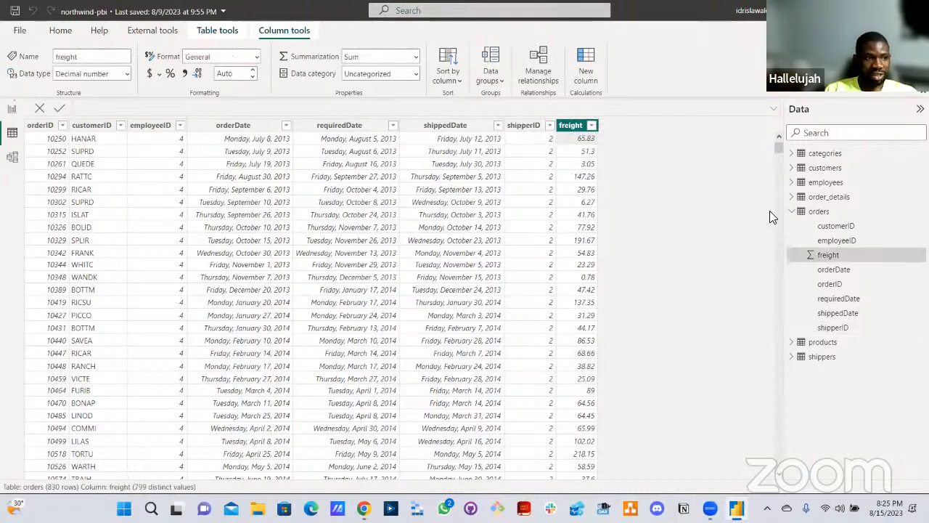
pyautogui.click(792, 211)
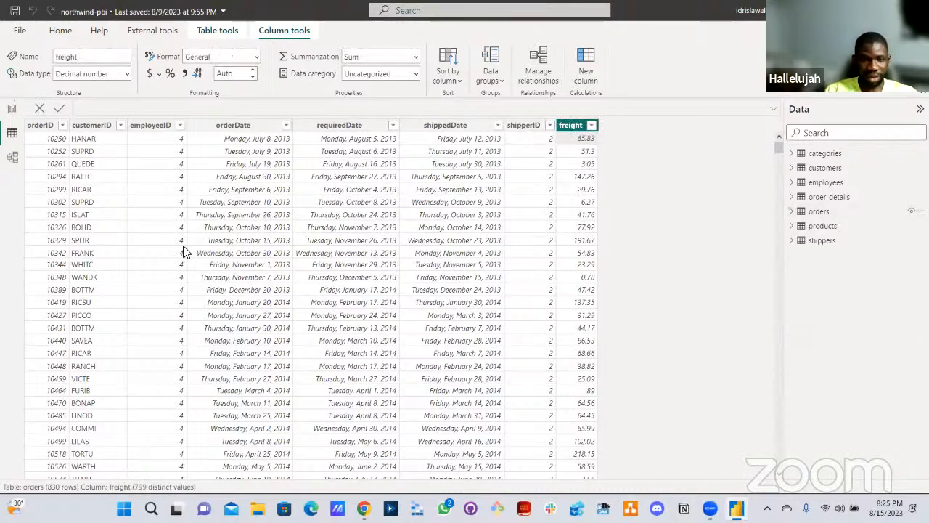
# - Examine the orderID, unitPrice, quantity and discount columns of the order_details table
pyautogui.click(830, 197)
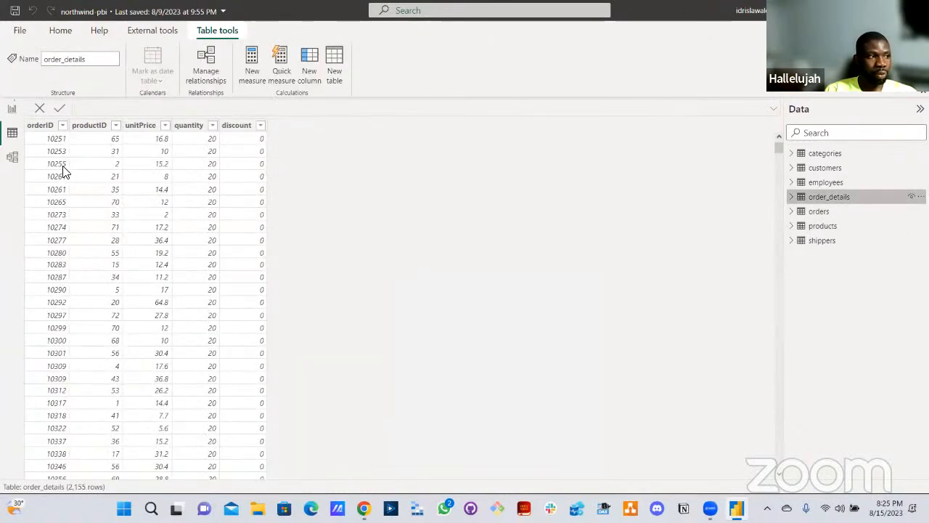
pyautogui.click(44, 127)
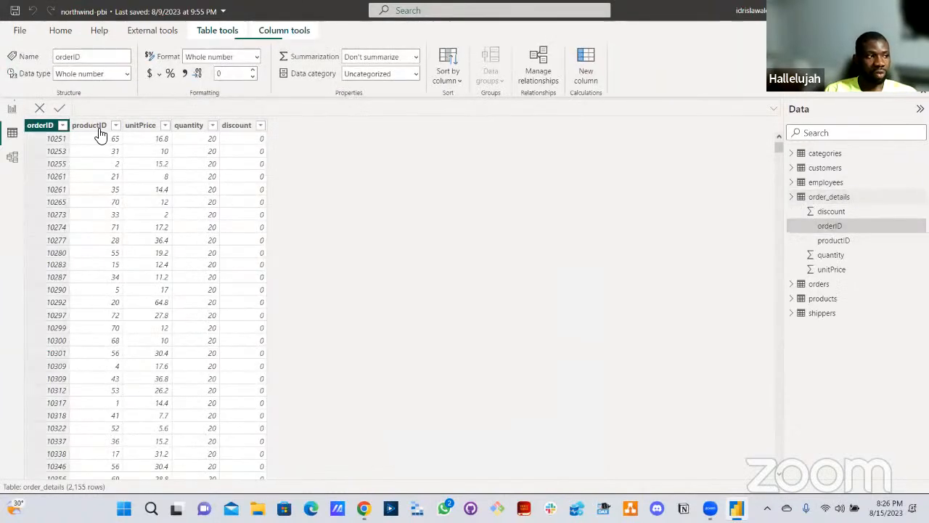
pyautogui.click(145, 126)
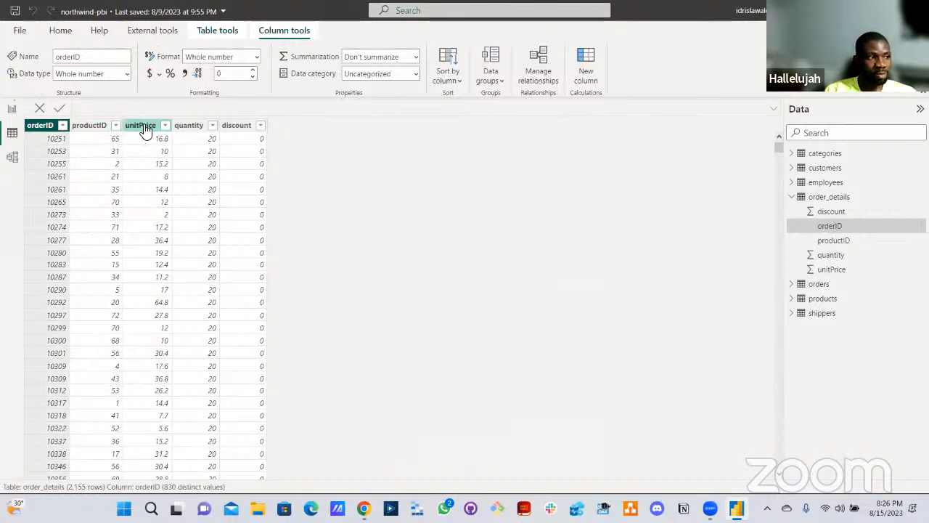
pyautogui.click(191, 128)
pyautogui.click(234, 127)
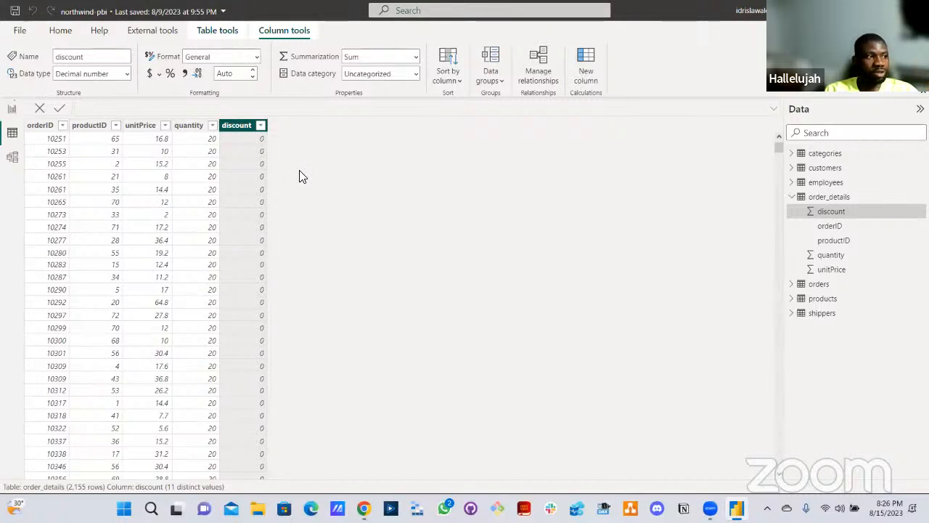
pyautogui.click(132, 147)
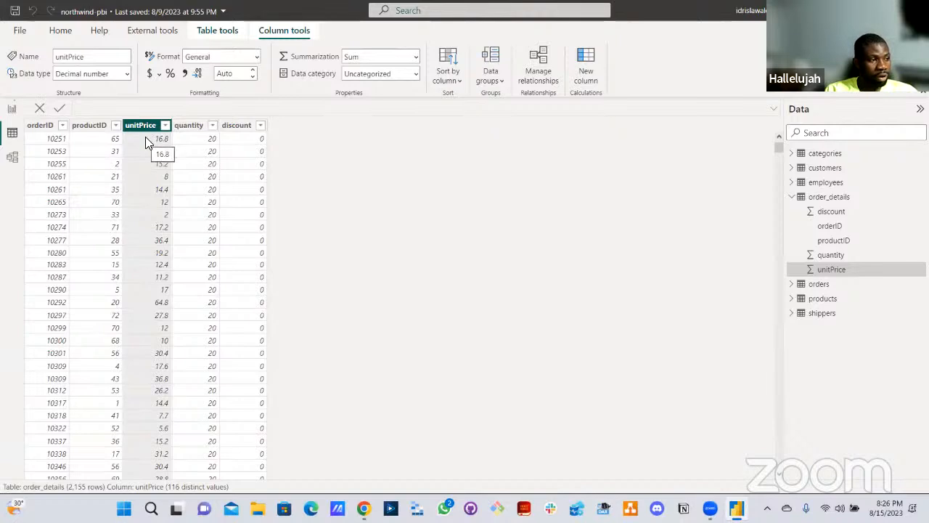
pyautogui.click(205, 138)
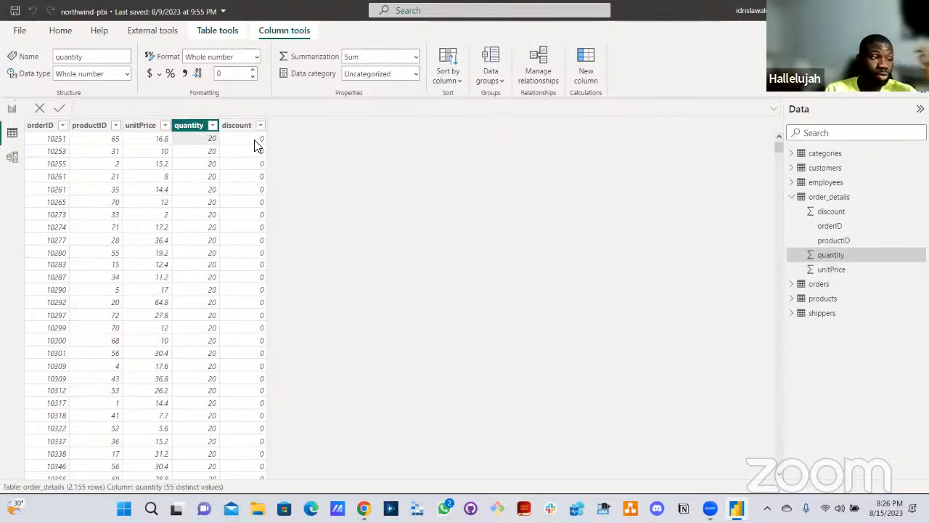
pyautogui.click(154, 142)
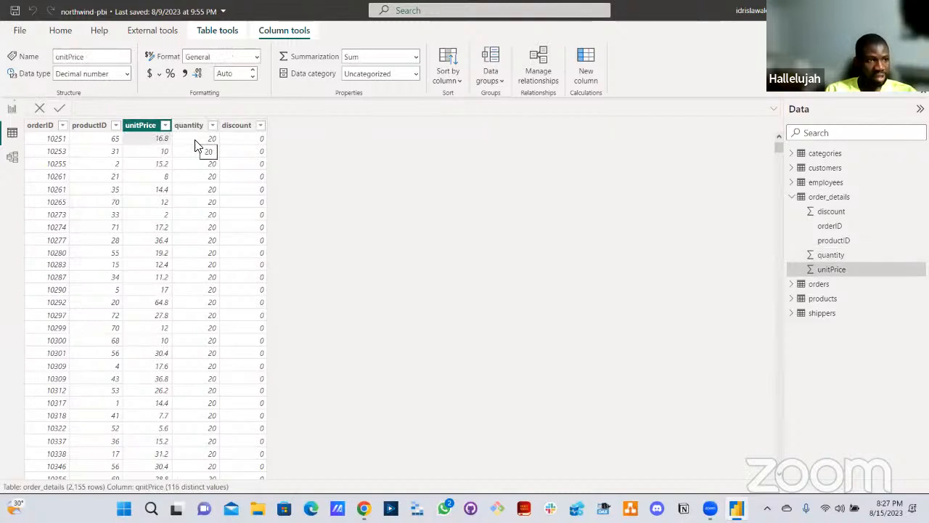
# - Compare the unitPrice column in the products table with the unitPrice column across the order_details rows
pyautogui.click(820, 300)
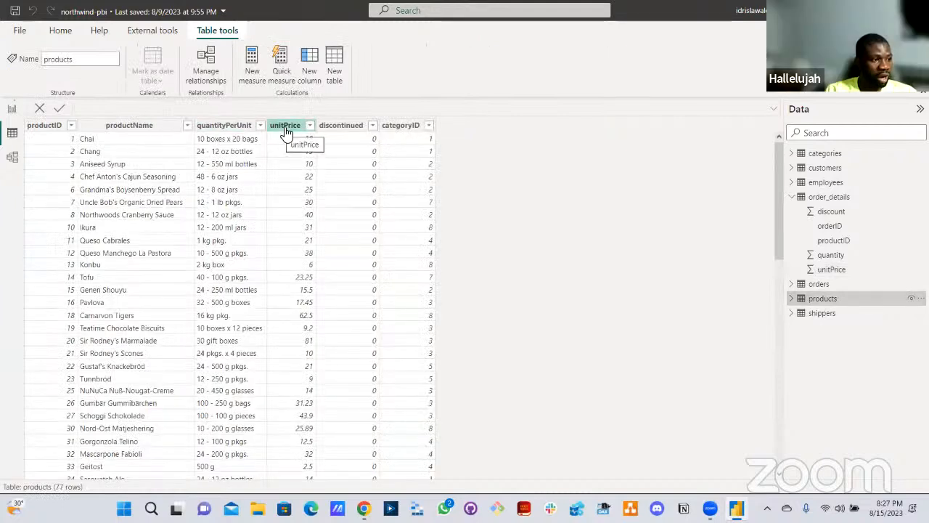
pyautogui.click(285, 128)
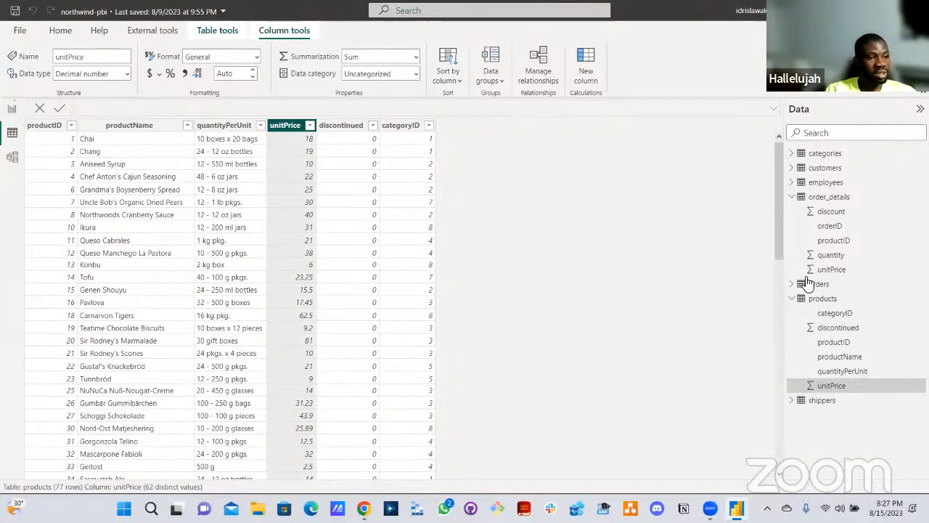
pyautogui.click(818, 284)
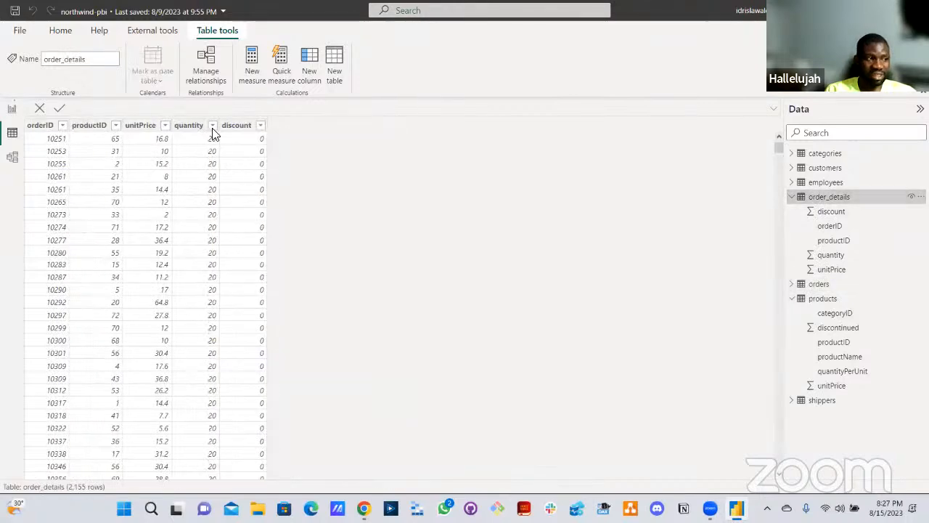
pyautogui.click(144, 129)
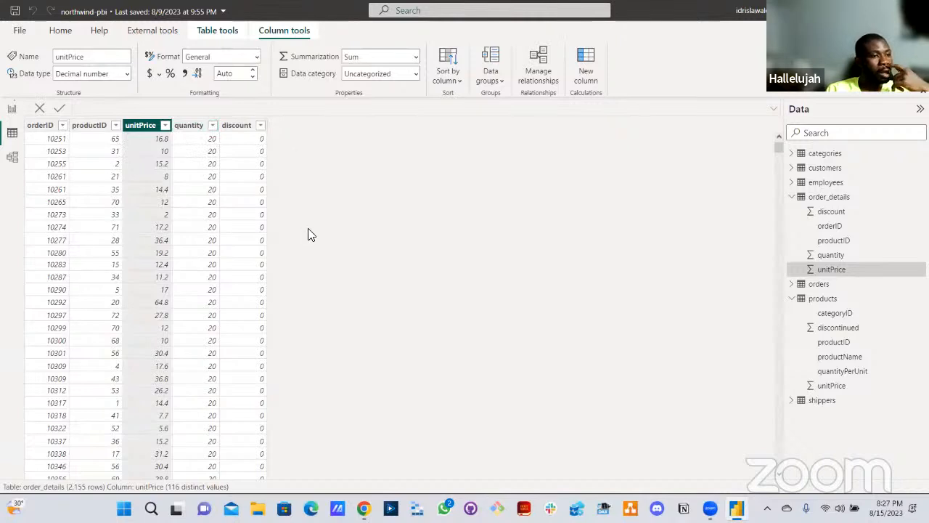
pyautogui.scroll(-1, 312, 243)
pyautogui.scroll(-7, 312, 243)
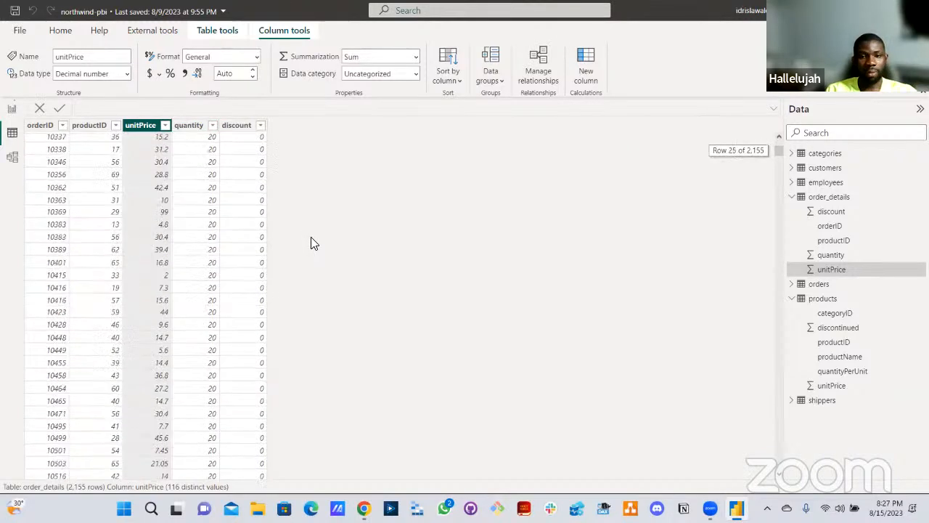
pyautogui.scroll(7, 650, 237)
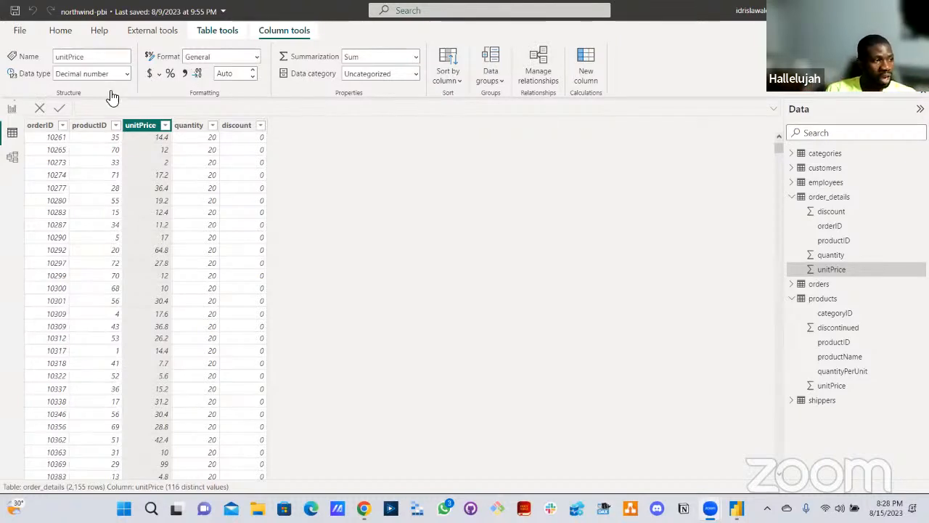
# - Inspect the orderID, productID and unitPrice values of the order 10261 row for product 35 in order_details
pyautogui.click(50, 143)
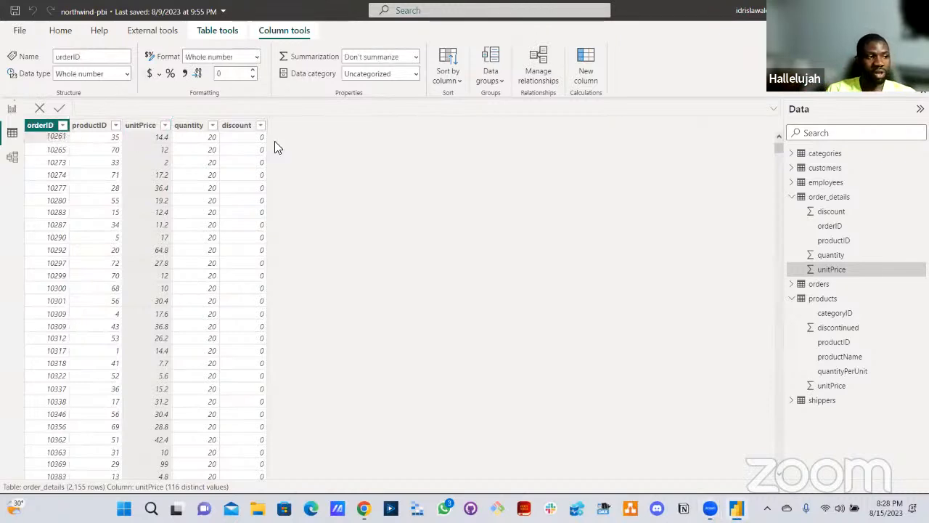
pyautogui.click(99, 143)
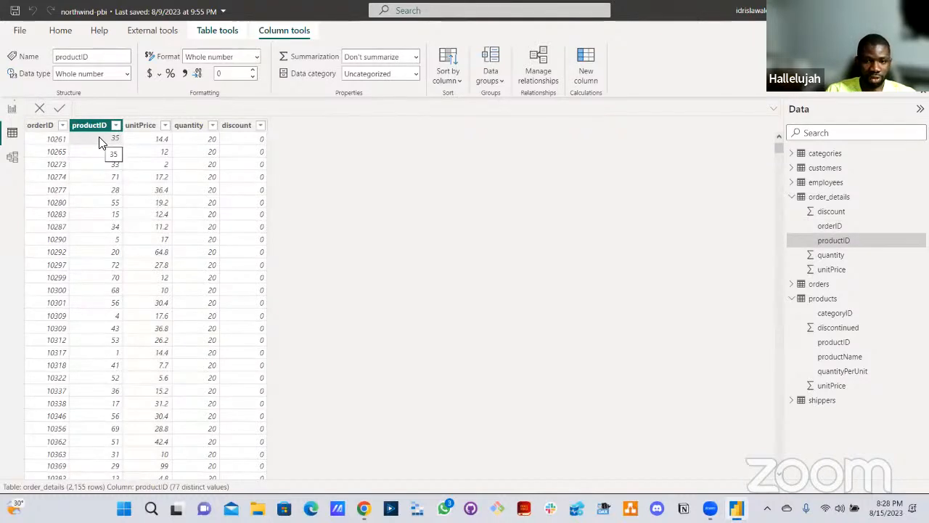
pyautogui.click(151, 143)
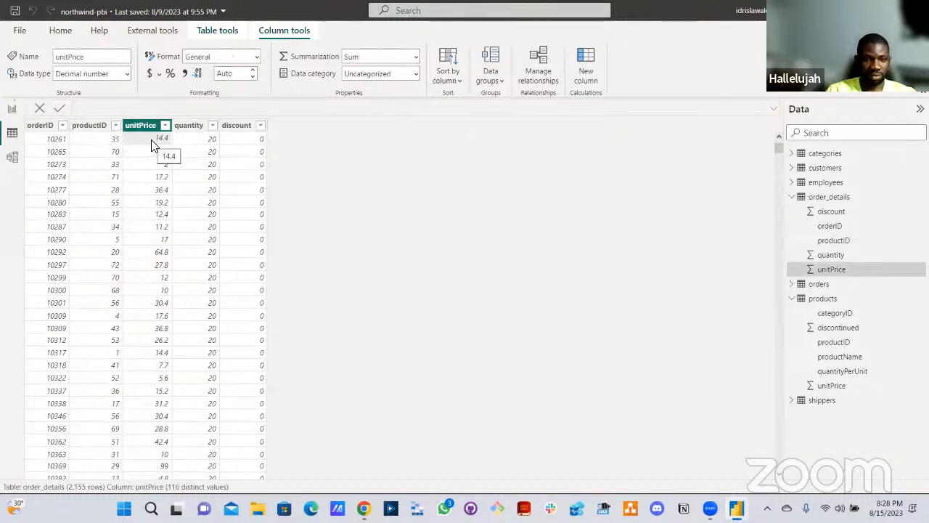
# - Examine the orderID, productID, unitPrice and quantity columns of order_details as the inputs for an order price
pyautogui.click(197, 142)
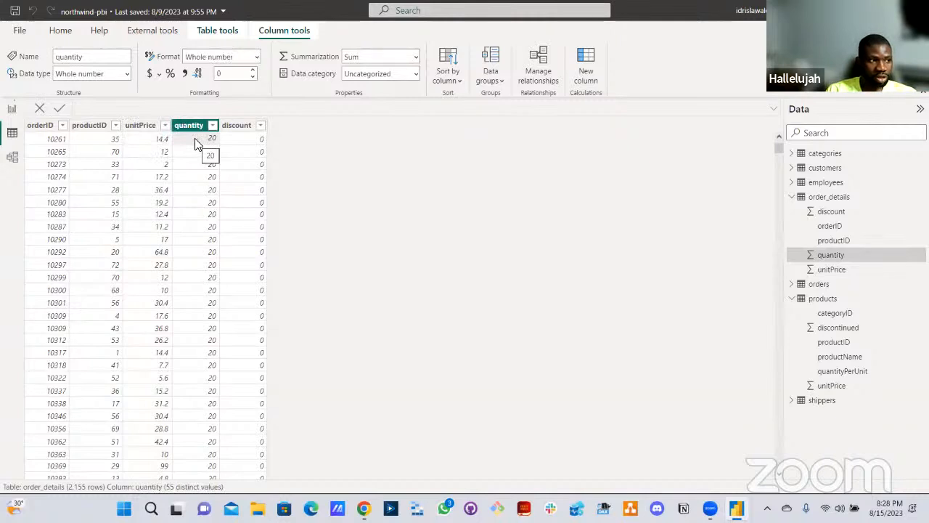
pyautogui.click(49, 145)
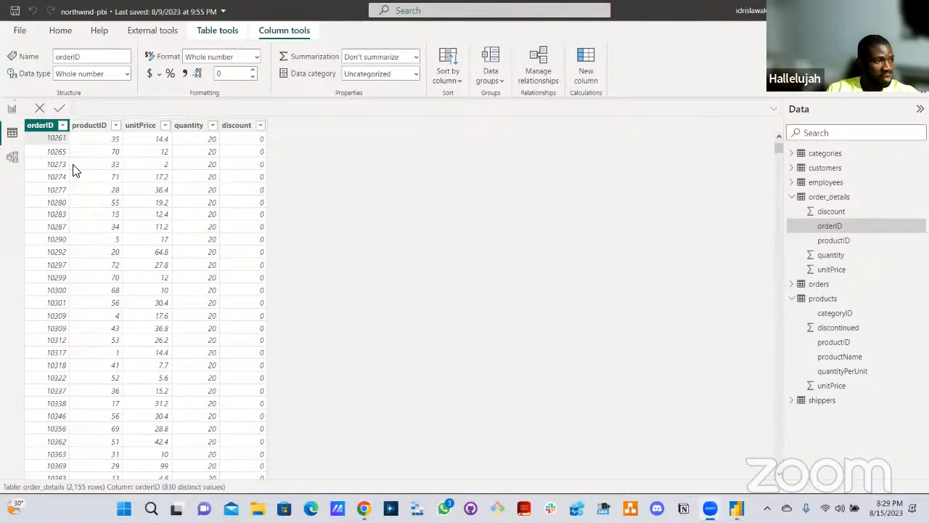
pyautogui.click(93, 126)
pyautogui.click(145, 125)
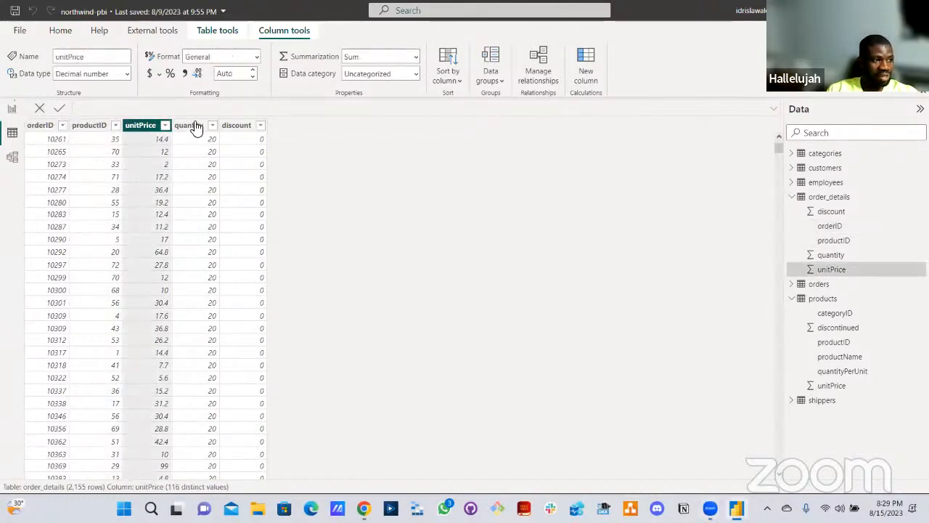
pyautogui.click(193, 126)
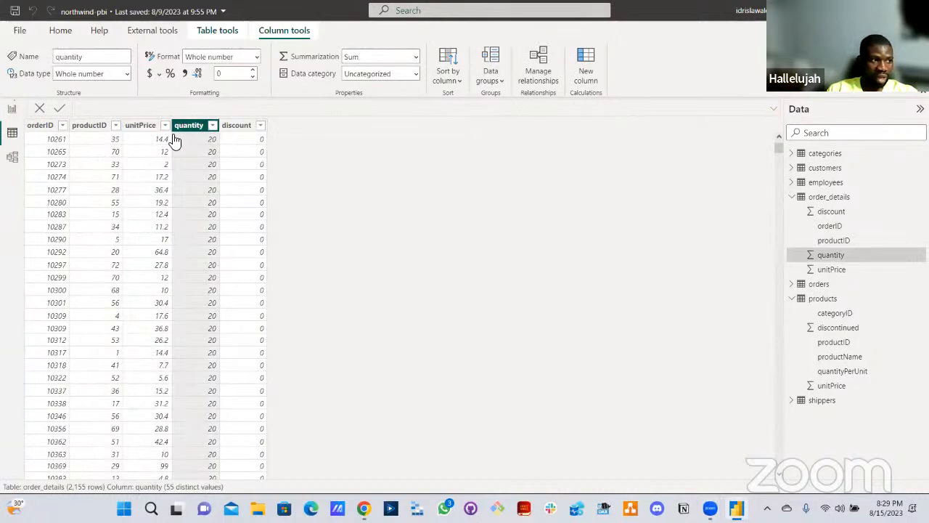
pyautogui.click(140, 126)
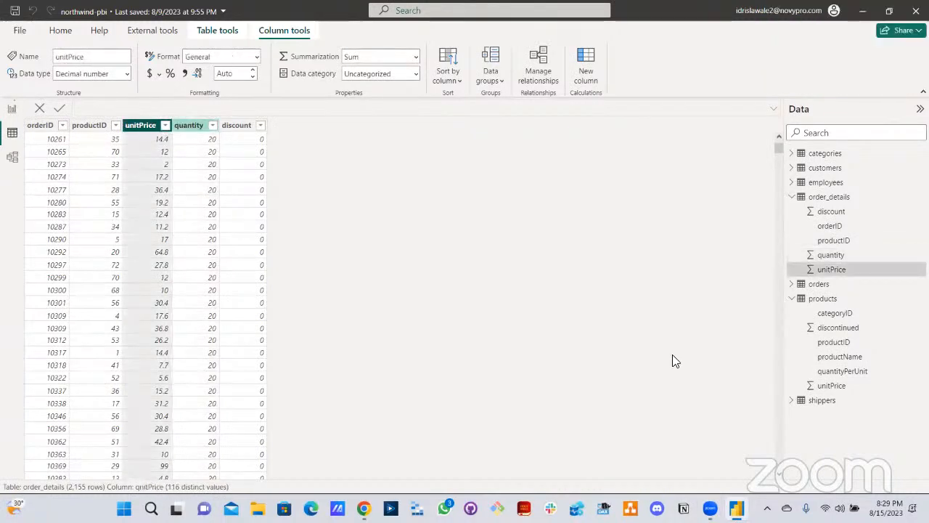
# - Add a new calculated column to the order_details table
pyautogui.click(792, 199)
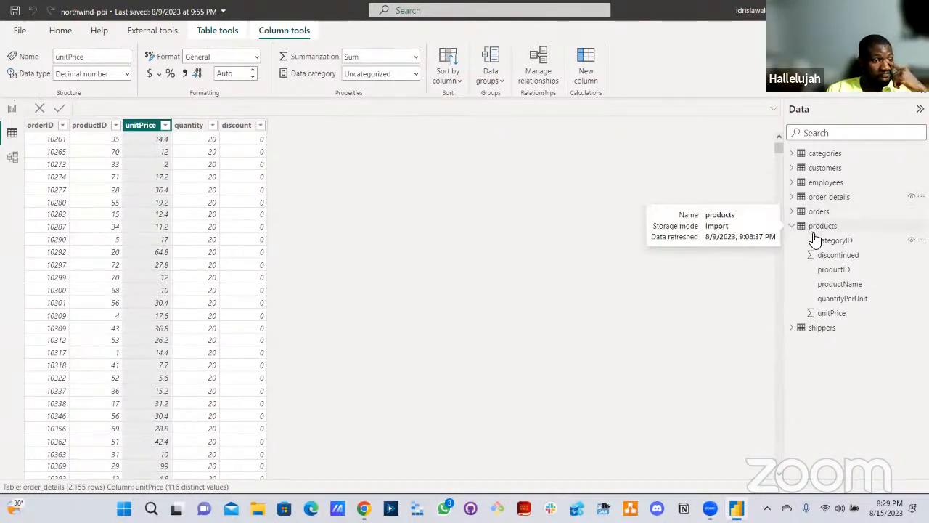
pyautogui.click(795, 197)
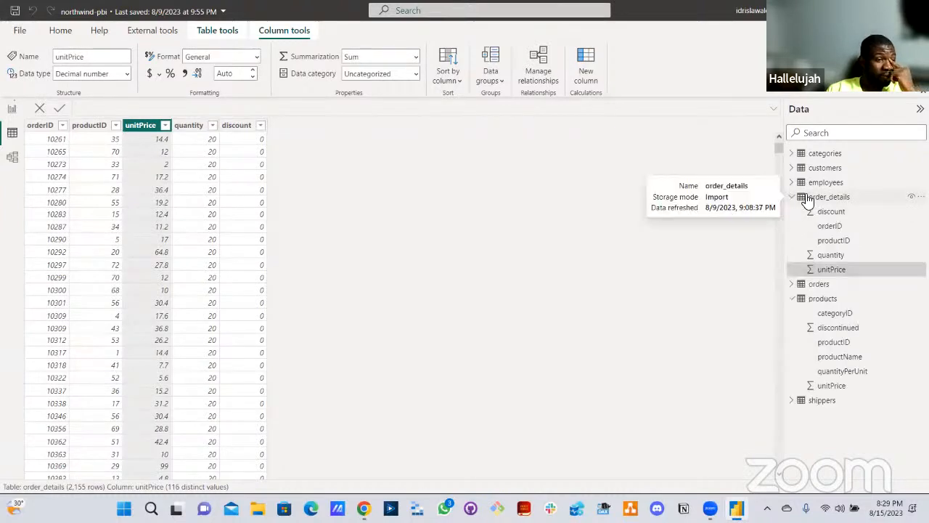
pyautogui.click(809, 197)
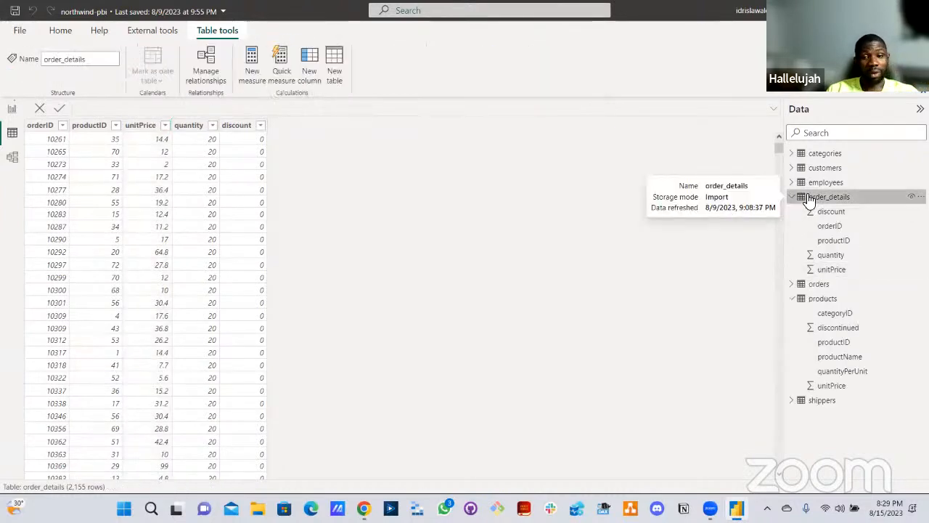
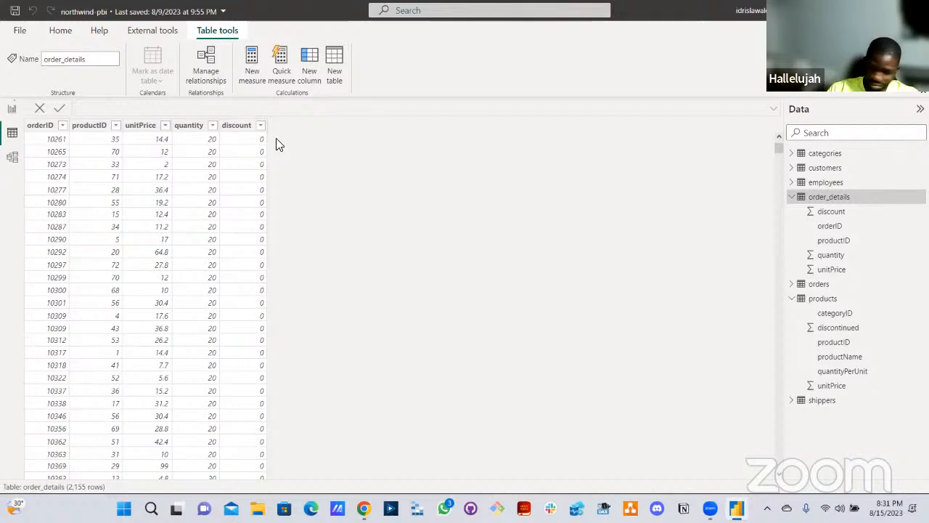
pyautogui.rightClick(812, 198)
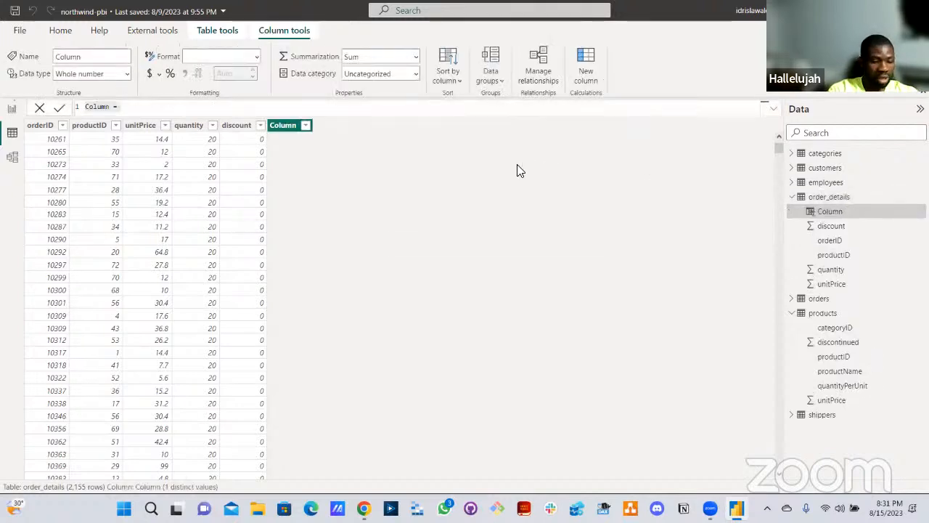
# - Define the new column as orderPrice = order_details[unitPrice] * order_details[quantity]
pyautogui.write('To')
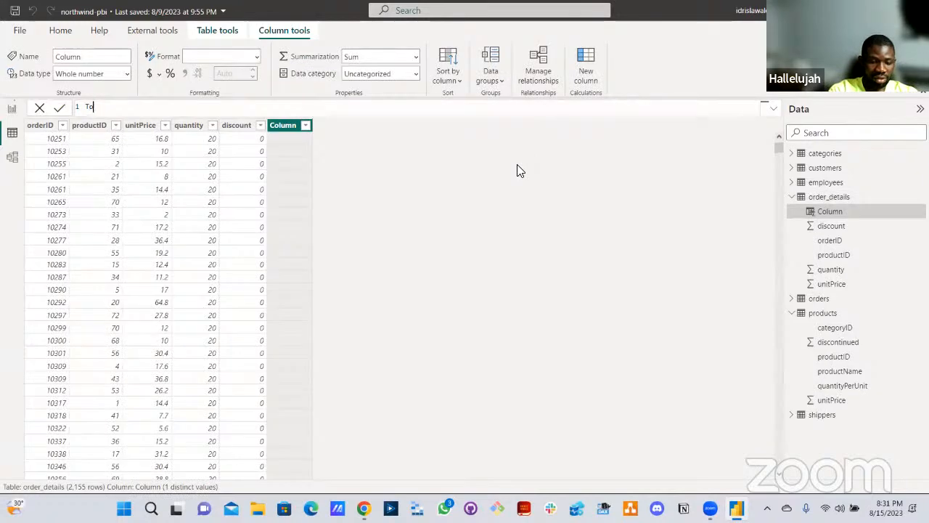
pyautogui.press('BackSpace')
pyautogui.press('BackSpace')
pyautogui.write('order')
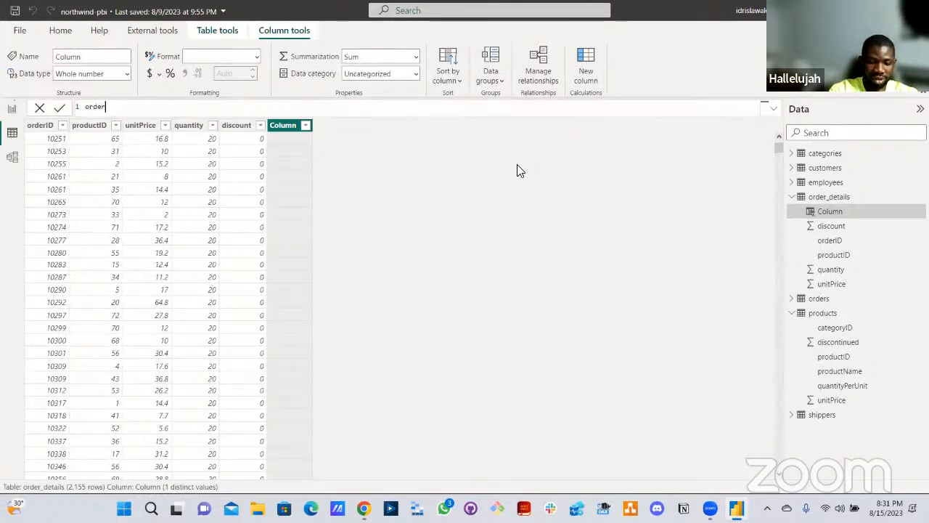
pyautogui.write('Price ')
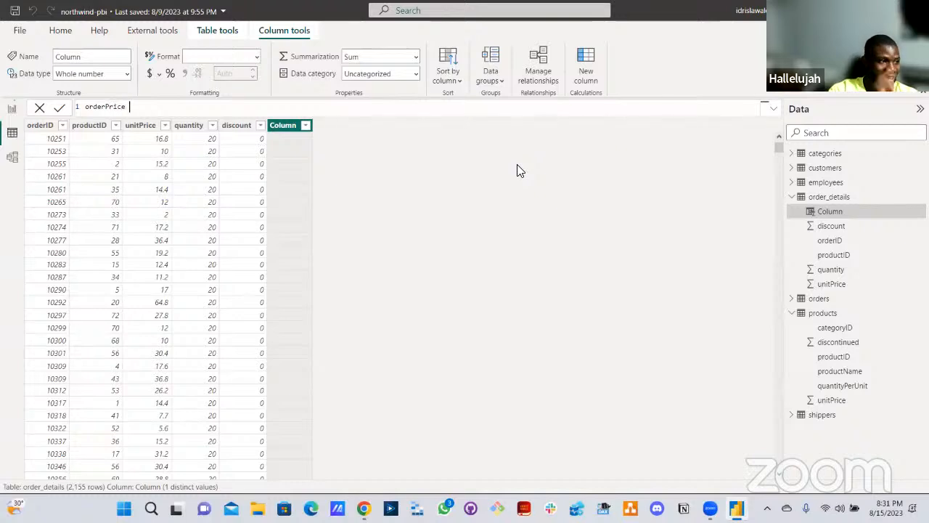
pyautogui.write('=')
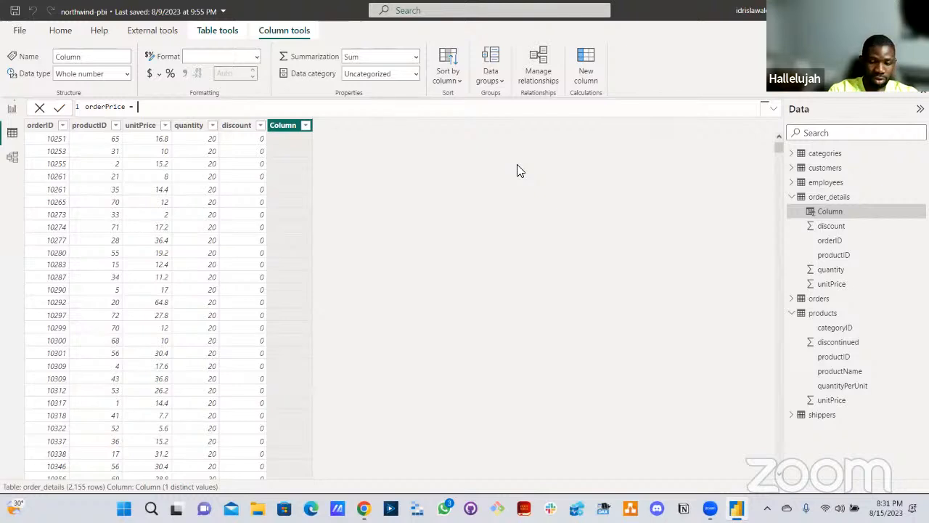
pyautogui.write(' unit')
pyautogui.press('Tab')
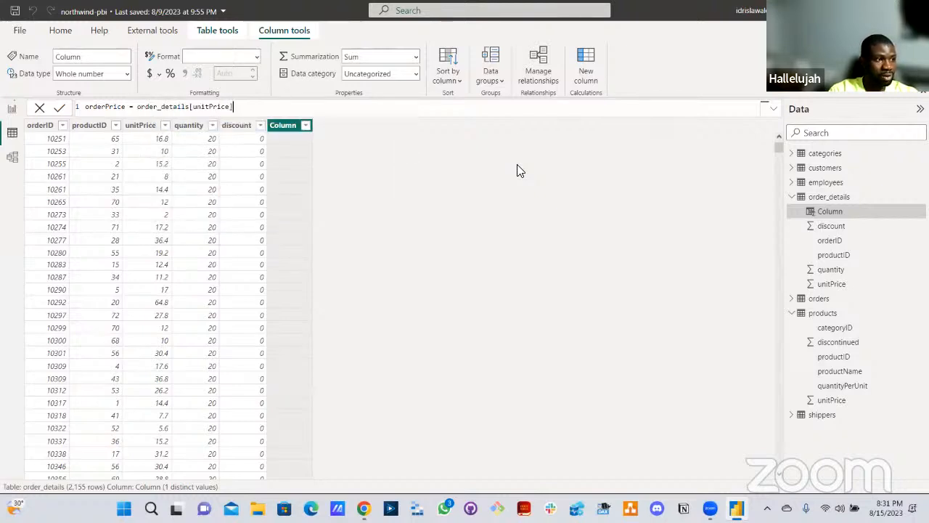
pyautogui.write('*')
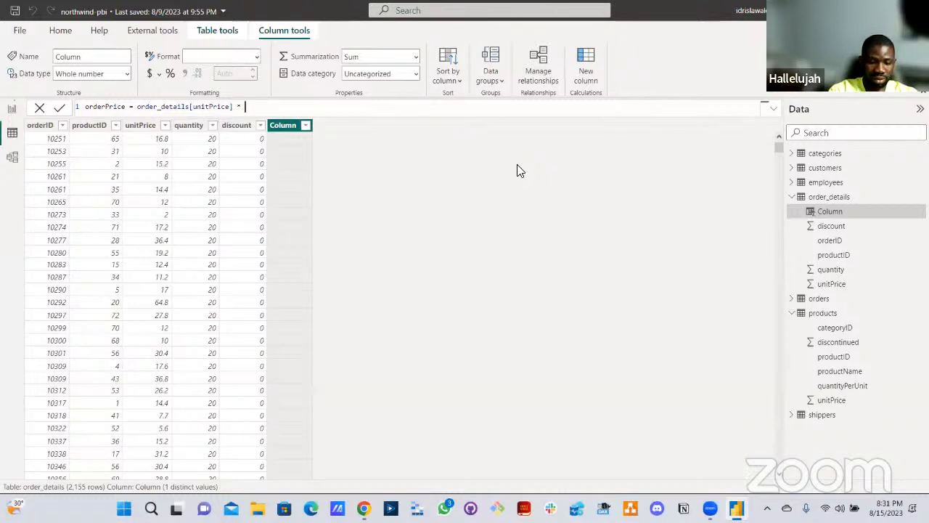
pyautogui.write(' quan')
pyautogui.press('Tab')
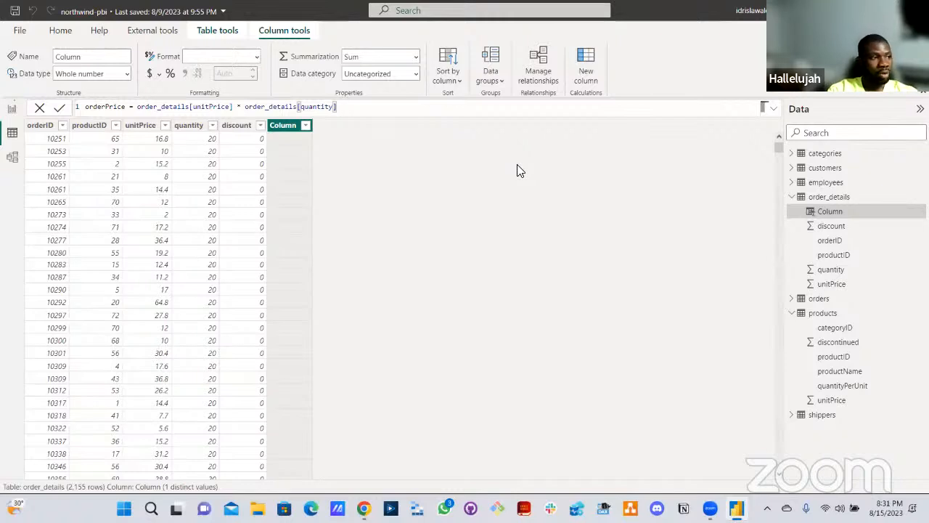
pyautogui.press('Return')
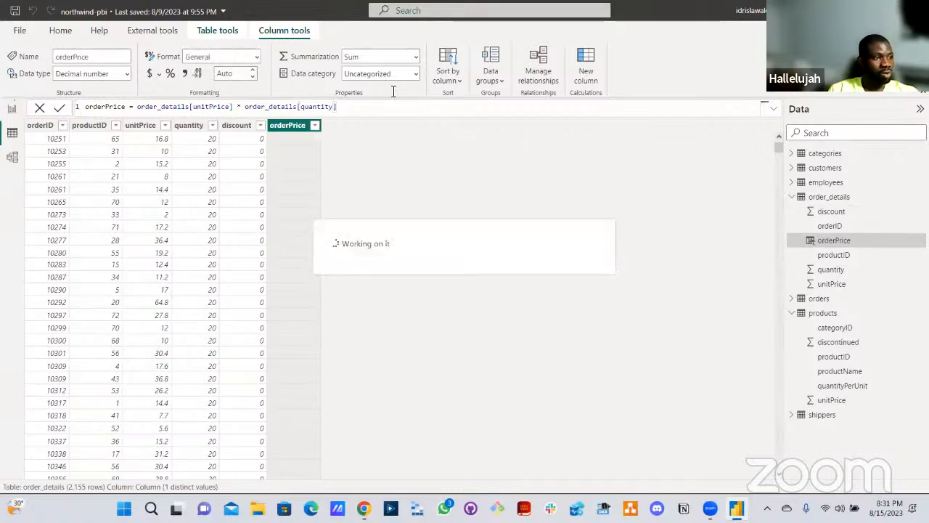
# - Check the first row's orderPrice against its unitPrice and quantity in order_details
pyautogui.click(154, 139)
pyautogui.click(199, 139)
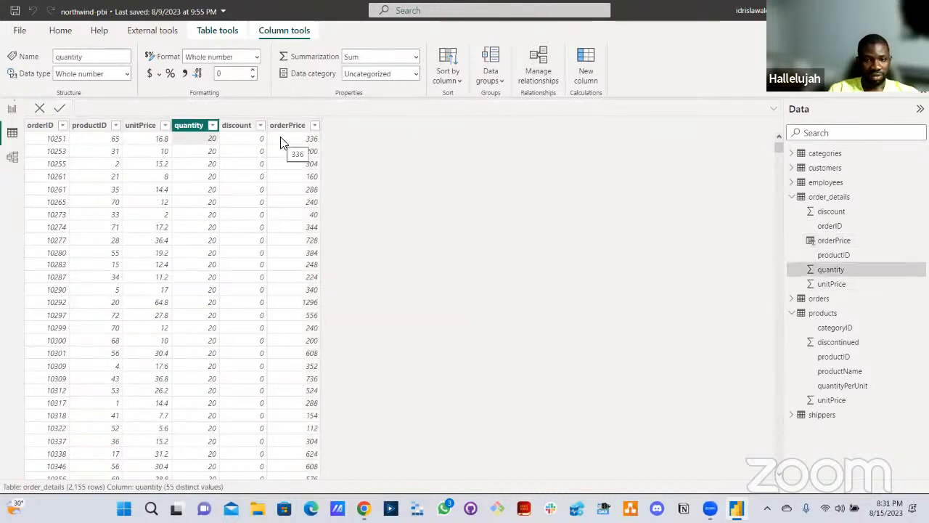
pyautogui.click(283, 142)
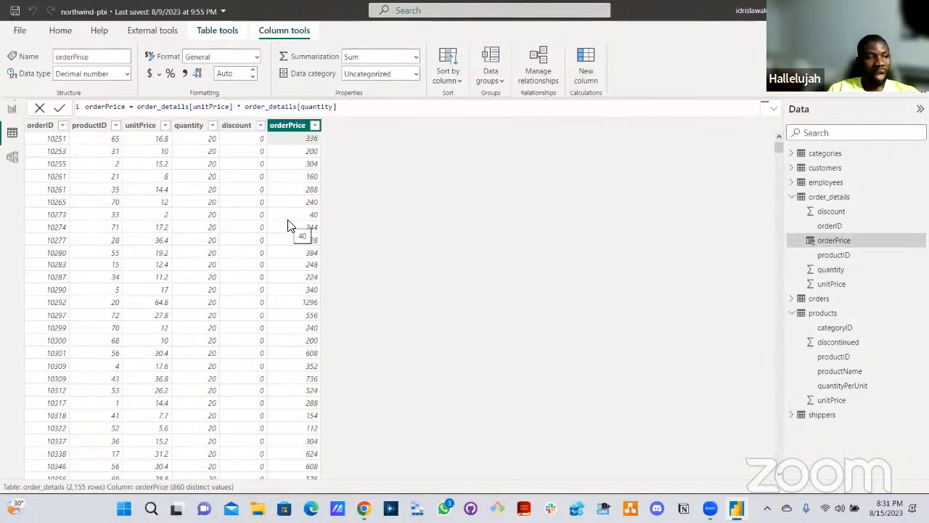
# - Review the distinct values of the discount column in its filter list without applying a filter
pyautogui.click(261, 127)
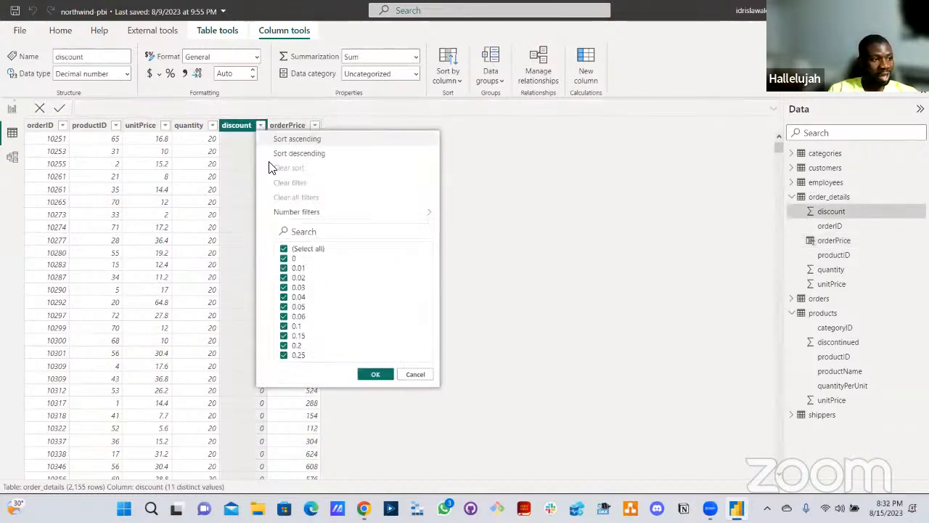
pyautogui.click(415, 374)
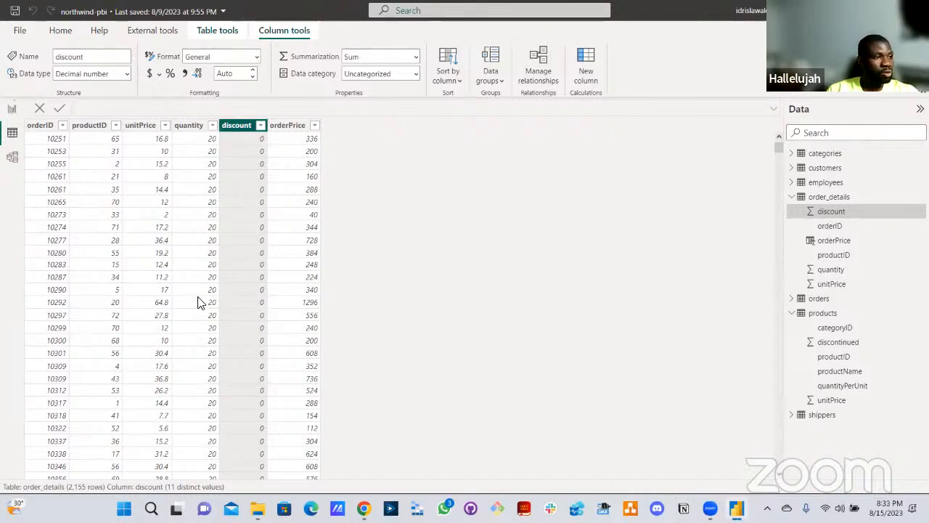
pyautogui.click(259, 125)
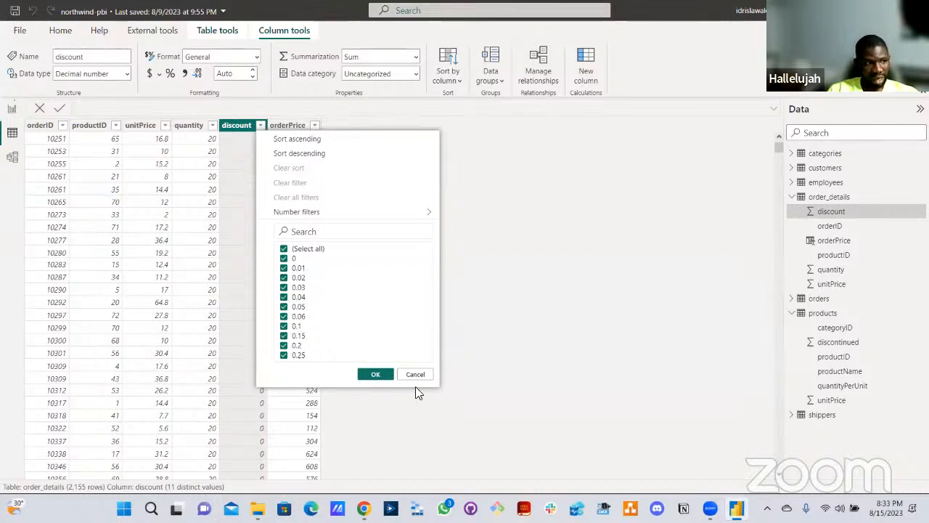
pyautogui.click(577, 353)
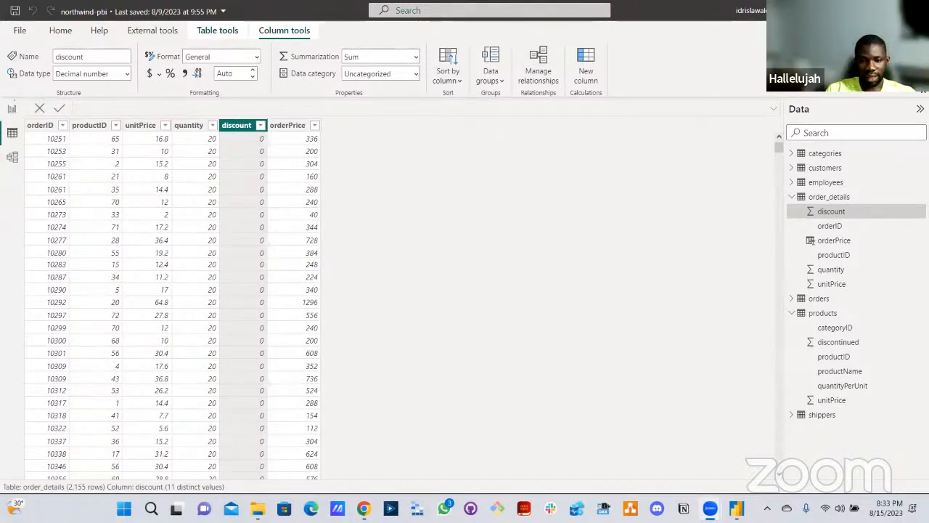
# - Compare the first row's orderPrice with its discount, and check the available discount rates again
pyautogui.click(295, 140)
pyautogui.click(257, 140)
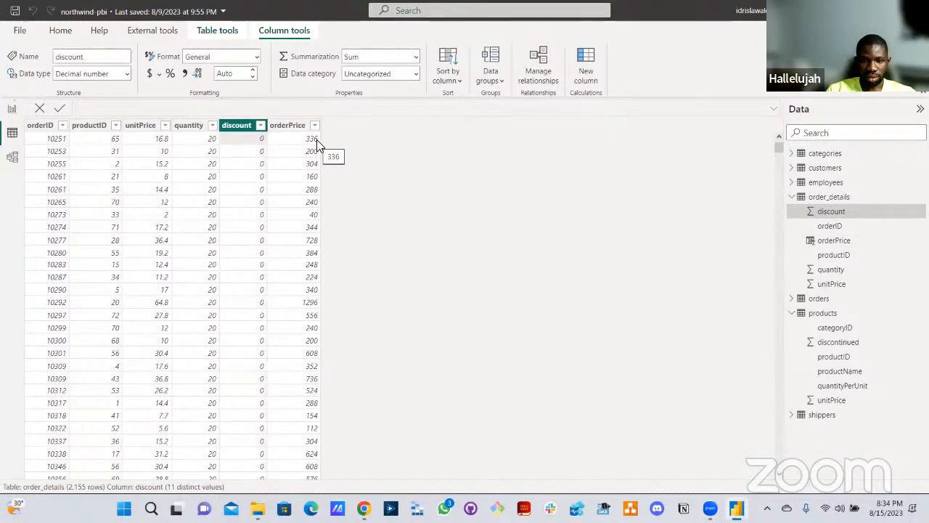
pyautogui.click(260, 125)
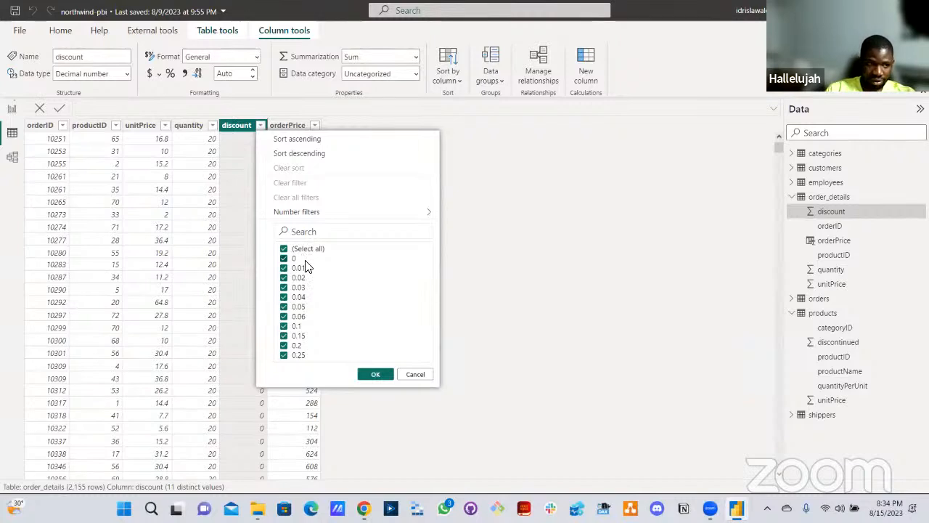
pyautogui.click(410, 374)
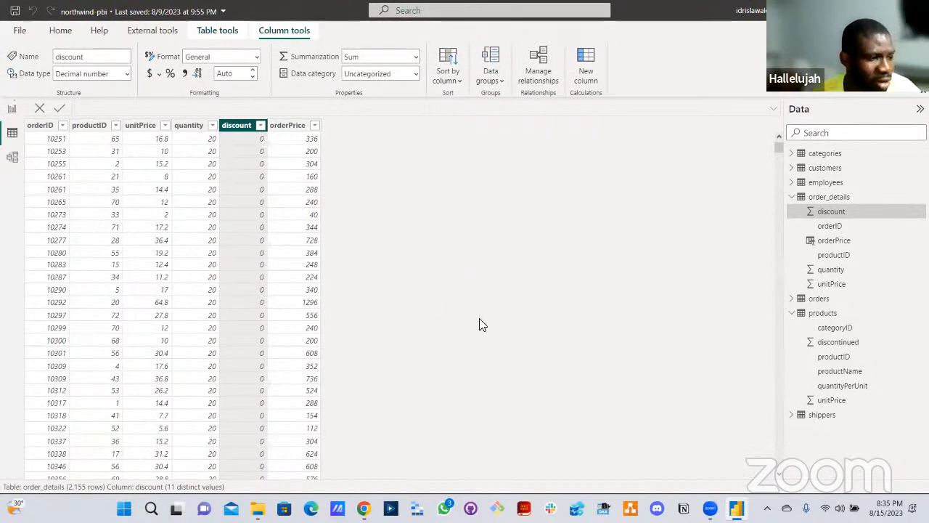
# - Switch to Microsoft Whiteboard and create a new blank whiteboard without a template
pyautogui.press('super')
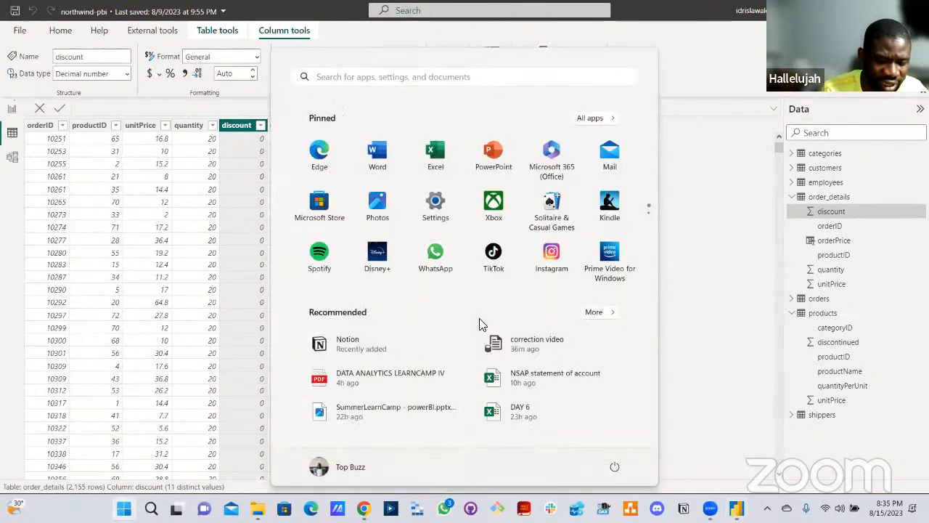
pyautogui.write('white')
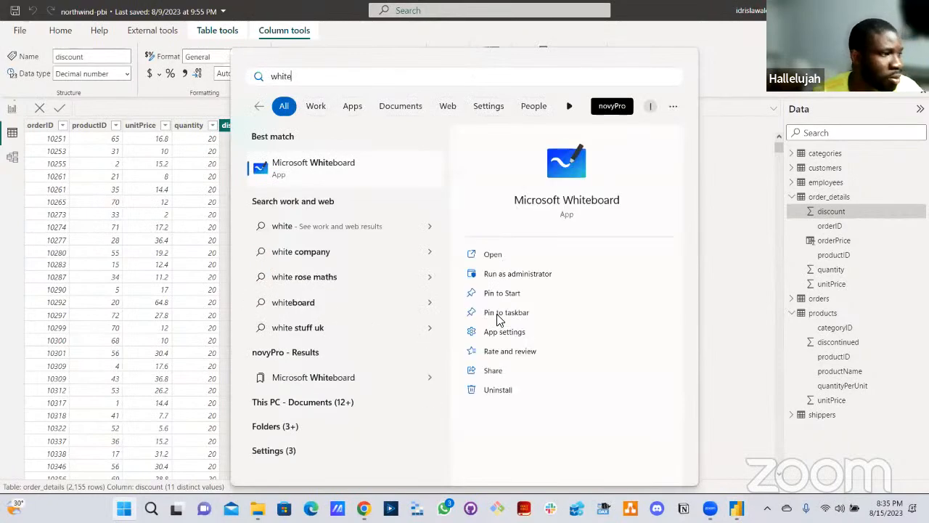
pyautogui.click(365, 171)
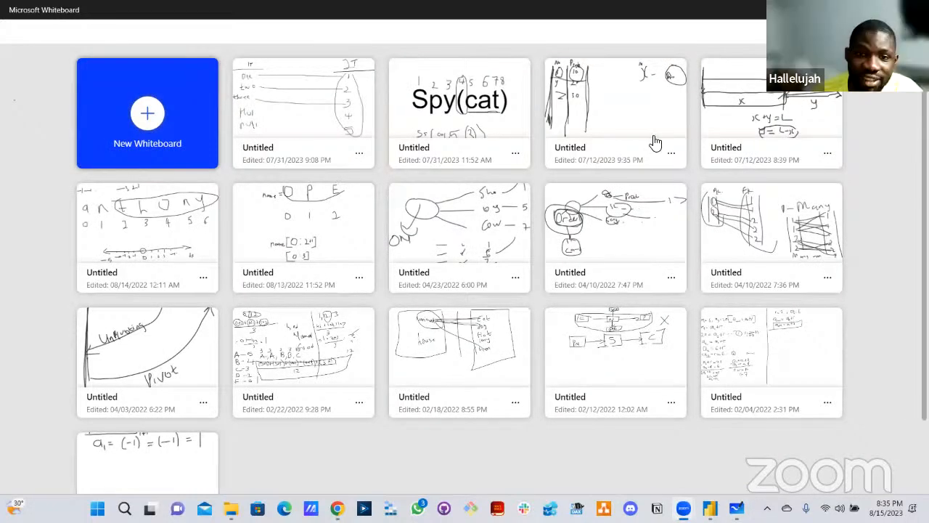
pyautogui.click(148, 116)
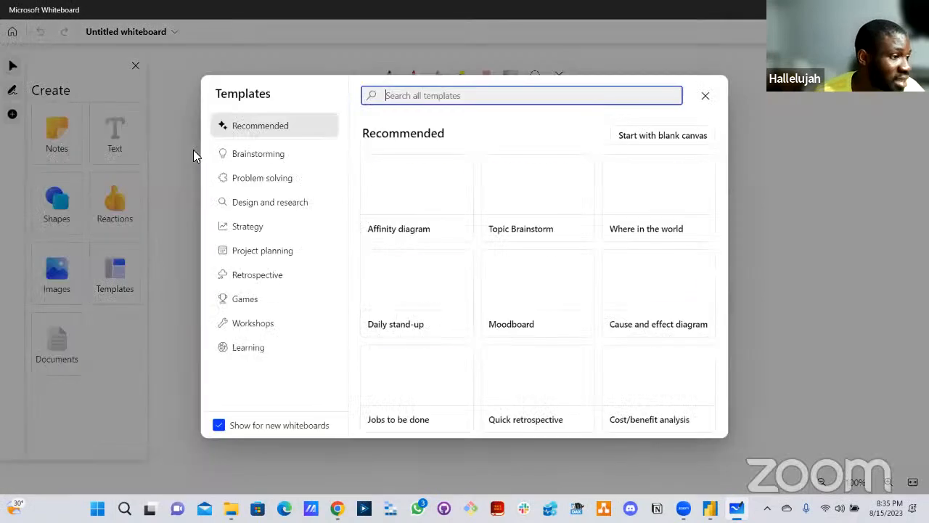
pyautogui.click(705, 95)
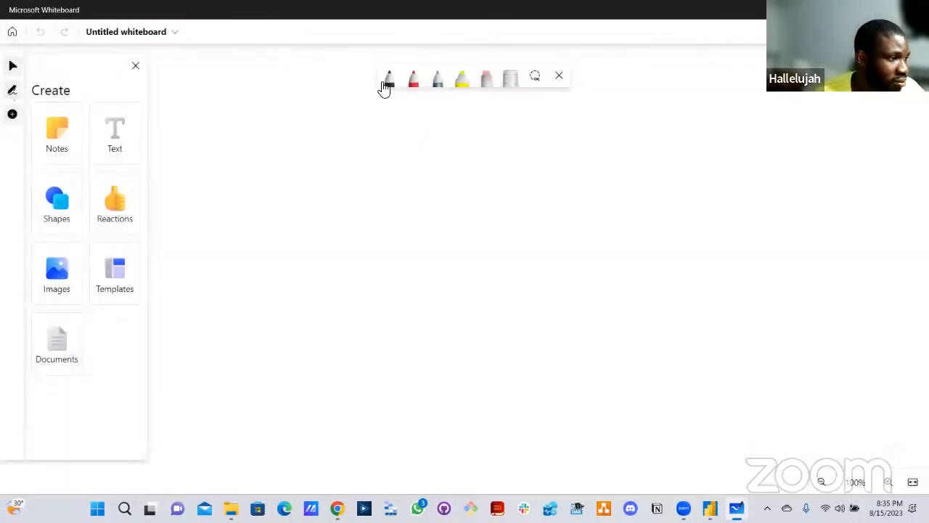
# - Handwrite the example price $10 on the whiteboard canvas with the black pen
pyautogui.click(391, 85)
pyautogui.moveTo(205, 155); pyautogui.dragTo(206, 229)
pyautogui.moveTo(224, 177)
pyautogui.mouseDown()
pyautogui.moveTo(240, 174)
pyautogui.moveTo(228, 182)
pyautogui.moveTo(177, 173)
pyautogui.moveTo(188, 200)
pyautogui.mouseUp()
pyautogui.moveTo(185, 163); pyautogui.dragTo(187, 214)
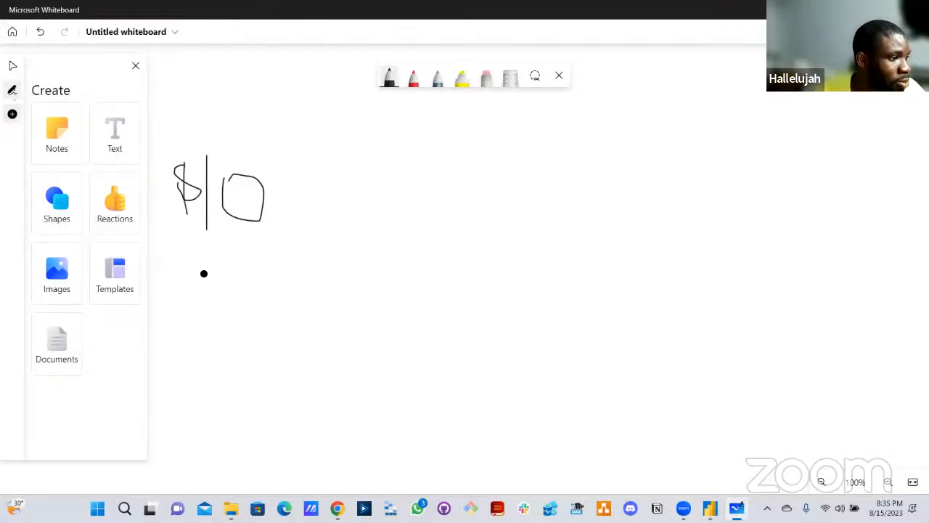
# - Handwrite the discount conversion 10% = 0.10 beside the price, with the discount amount $1 beneath it
pyautogui.moveTo(403, 119)
pyautogui.mouseDown()
pyautogui.moveTo(404, 146)
pyautogui.moveTo(434, 125)
pyautogui.moveTo(423, 125)
pyautogui.moveTo(449, 122)
pyautogui.mouseUp()
pyautogui.moveTo(455, 122)
pyautogui.mouseDown()
pyautogui.moveTo(450, 156)
pyautogui.moveTo(460, 136)
pyautogui.moveTo(508, 143)
pyautogui.moveTo(570, 133)
pyautogui.moveTo(589, 147)
pyautogui.moveTo(604, 123)
pyautogui.mouseUp()
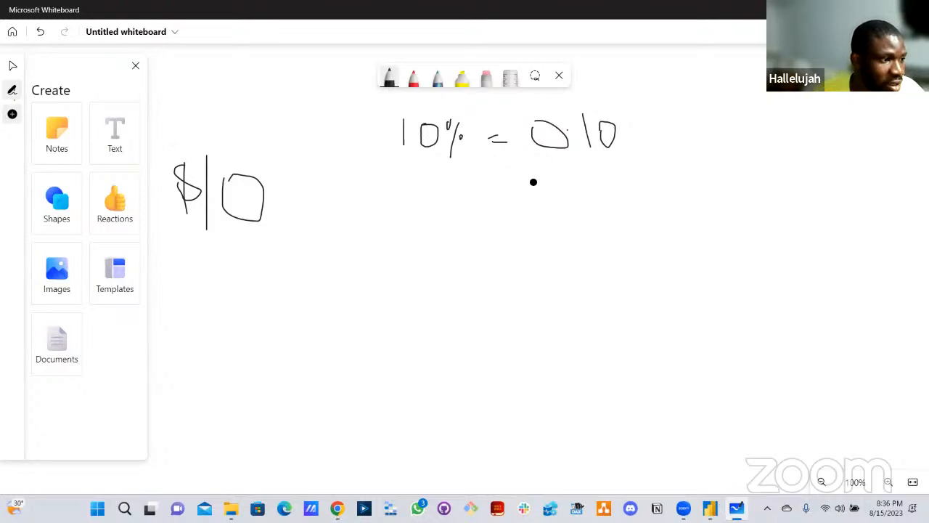
pyautogui.moveTo(536, 220)
pyautogui.mouseDown()
pyautogui.moveTo(537, 177)
pyautogui.moveTo(504, 195)
pyautogui.moveTo(507, 211)
pyautogui.mouseUp()
pyautogui.moveTo(510, 170); pyautogui.dragTo(510, 213)
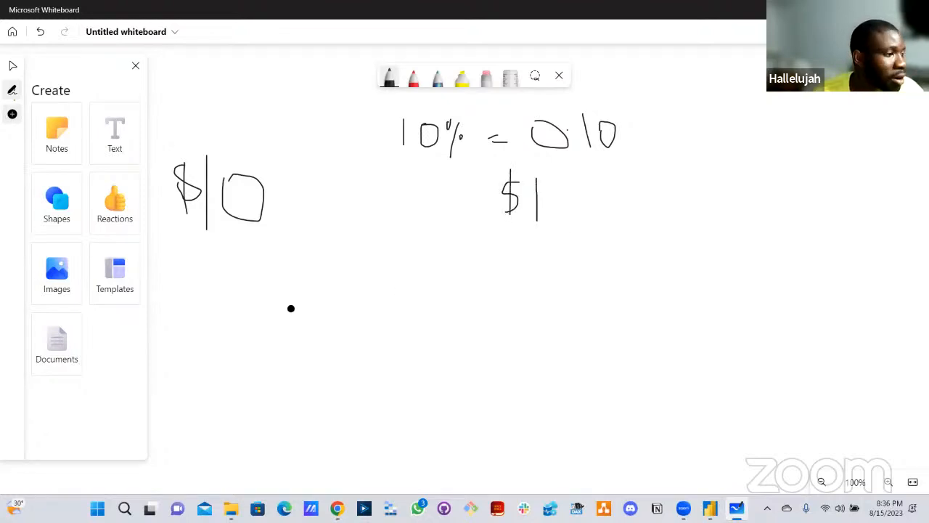
# - Handwrite the subtraction of the $1 discount from the $10 price below the earlier notes, ending in $9
pyautogui.moveTo(272, 268)
pyautogui.mouseDown()
pyautogui.moveTo(272, 305)
pyautogui.moveTo(293, 302)
pyautogui.moveTo(261, 276)
pyautogui.moveTo(267, 304)
pyautogui.mouseUp()
pyautogui.moveTo(346, 298); pyautogui.dragTo(378, 296)
pyautogui.moveTo(389, 280); pyautogui.dragTo(393, 319)
pyautogui.moveTo(418, 271)
pyautogui.mouseDown()
pyautogui.moveTo(411, 292)
pyautogui.moveTo(379, 297)
pyautogui.mouseUp()
pyautogui.moveTo(499, 274); pyautogui.dragTo(493, 318)
pyautogui.moveTo(462, 275)
pyautogui.mouseDown()
pyautogui.moveTo(472, 293)
pyautogui.moveTo(453, 288)
pyautogui.moveTo(467, 315)
pyautogui.mouseUp()
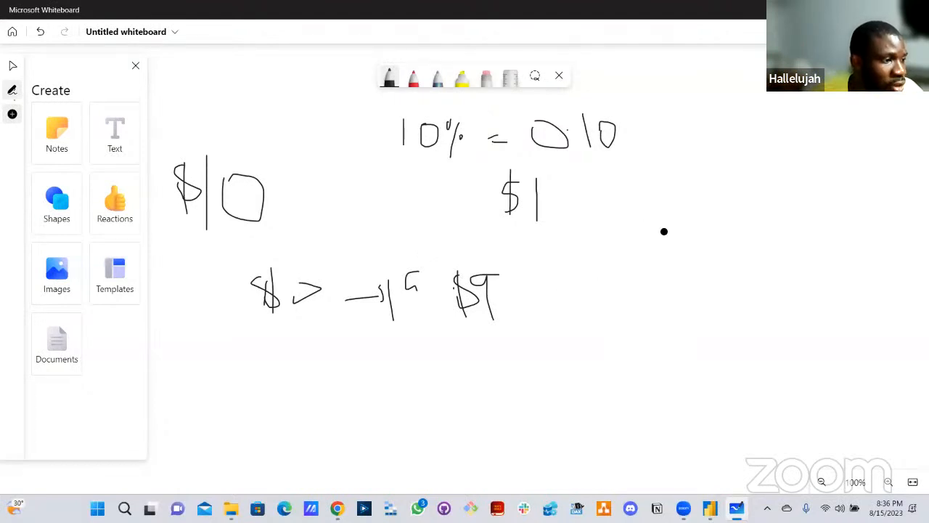
# - Handwrite the discount expression 10(1 - 0.10) beside the $1 amount, with an extra opening bracket before the 10
pyautogui.moveTo(631, 186)
pyautogui.mouseDown()
pyautogui.moveTo(631, 231)
pyautogui.moveTo(674, 211)
pyautogui.mouseUp()
pyautogui.moveTo(708, 174); pyautogui.dragTo(699, 285)
pyautogui.moveTo(713, 198)
pyautogui.mouseDown()
pyautogui.moveTo(706, 250)
pyautogui.moveTo(802, 213)
pyautogui.moveTo(843, 225)
pyautogui.mouseUp()
pyautogui.click(825, 220)
pyautogui.moveTo(854, 171); pyautogui.dragTo(892, 286)
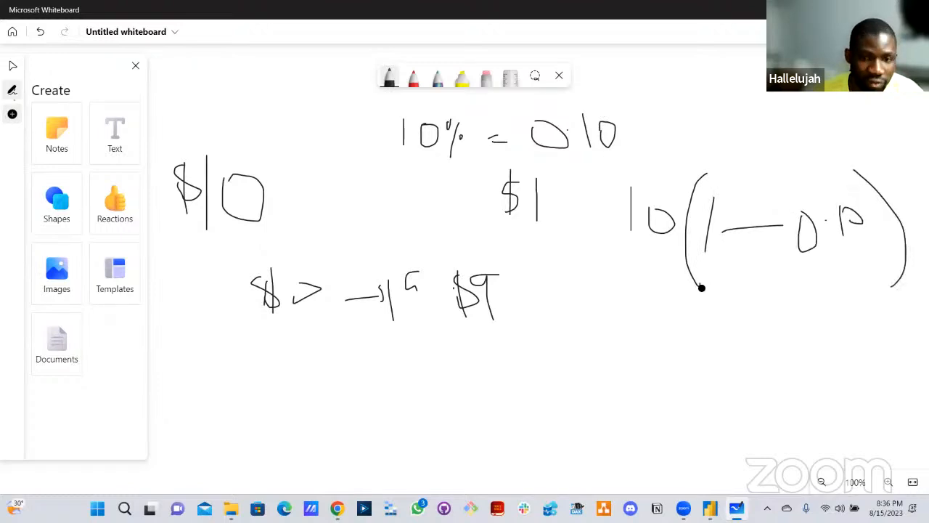
pyautogui.moveTo(604, 199); pyautogui.dragTo(637, 276)
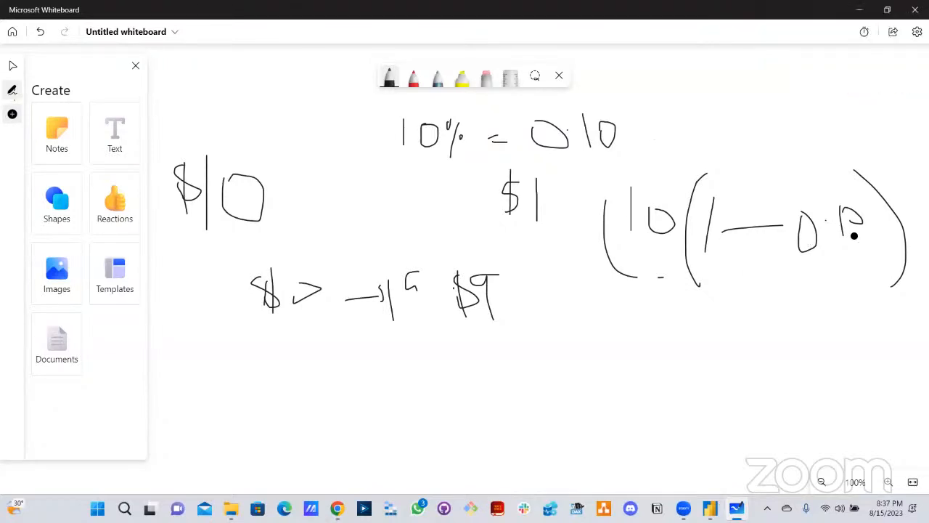
# - Return to Power BI and extend the orderPrice formula with * (1-order_details[discount])
pyautogui.click(861, 10)
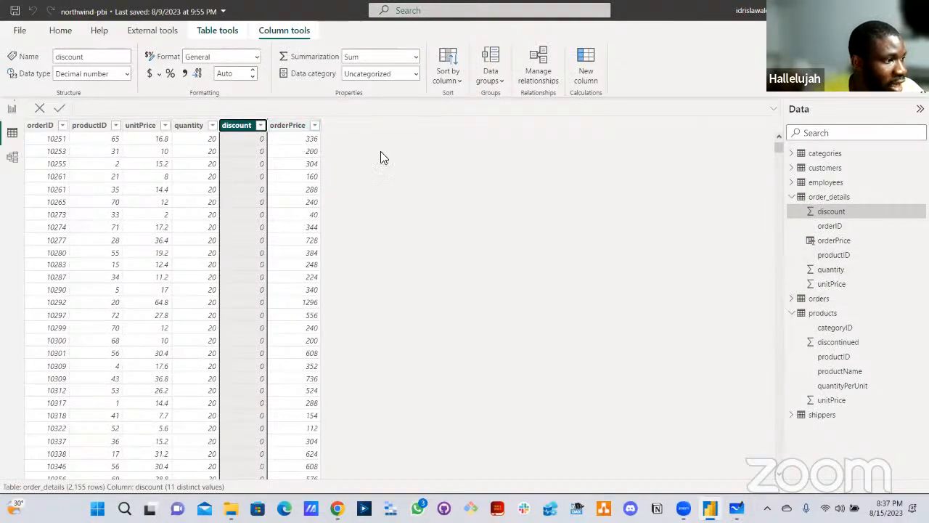
pyautogui.click(834, 244)
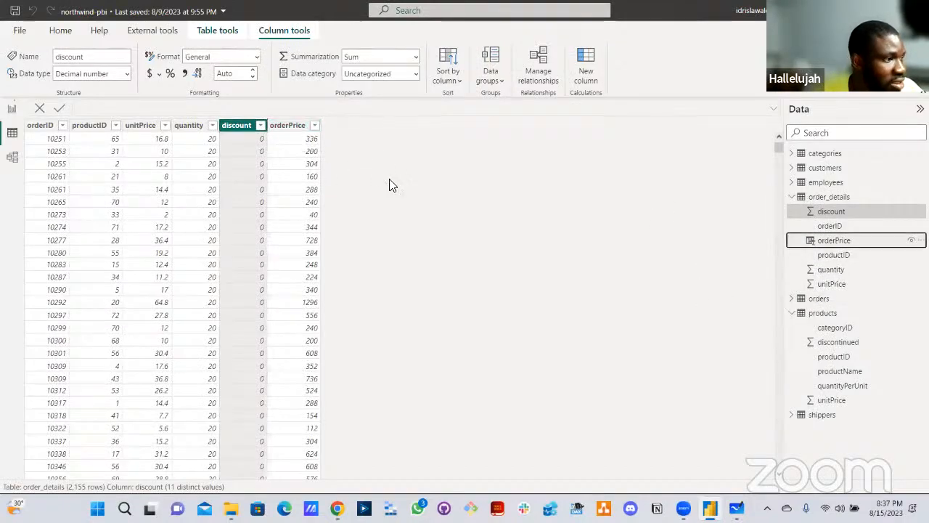
pyautogui.click(140, 107)
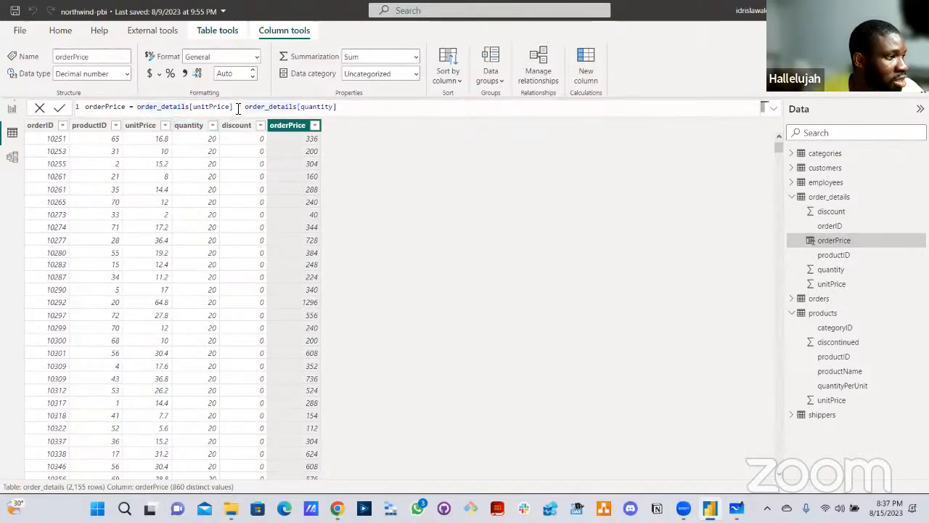
pyautogui.click(351, 108)
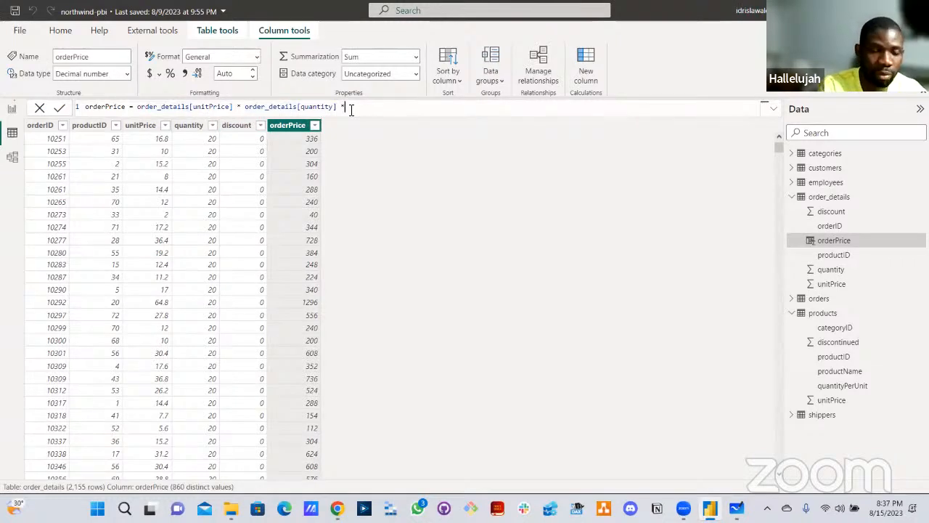
pyautogui.write('* (1')
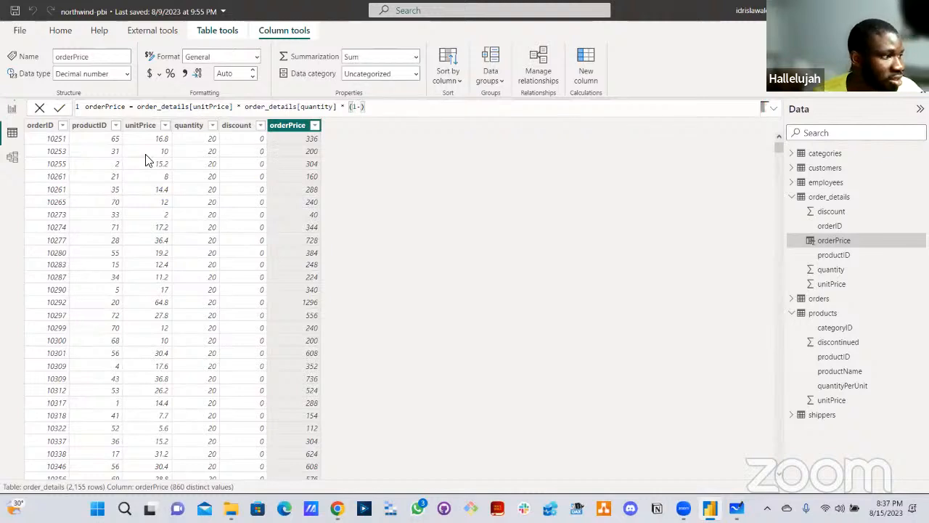
pyautogui.write('-discou')
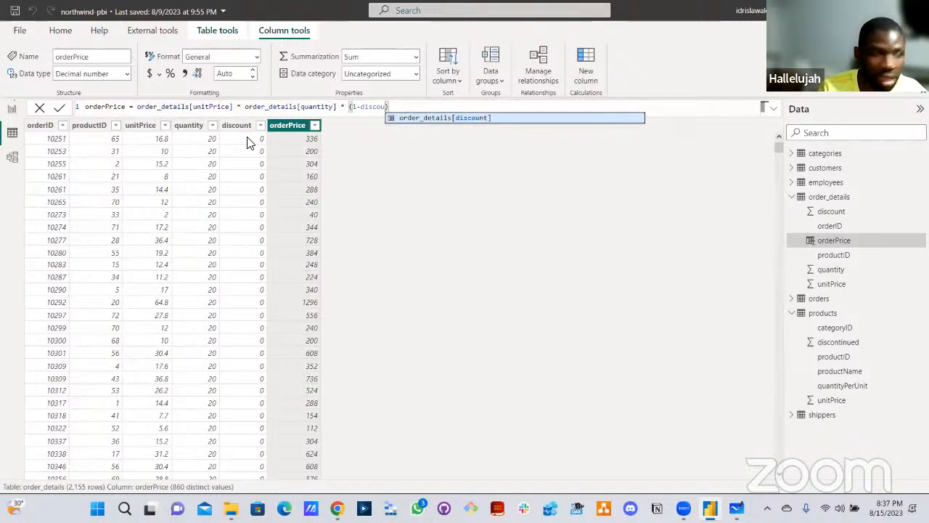
pyautogui.press('Tab')
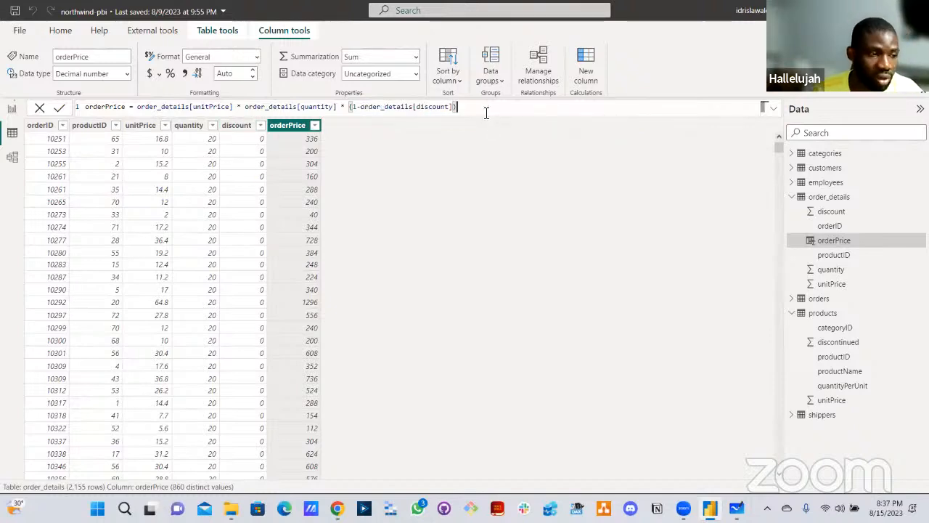
pyautogui.press('Return')
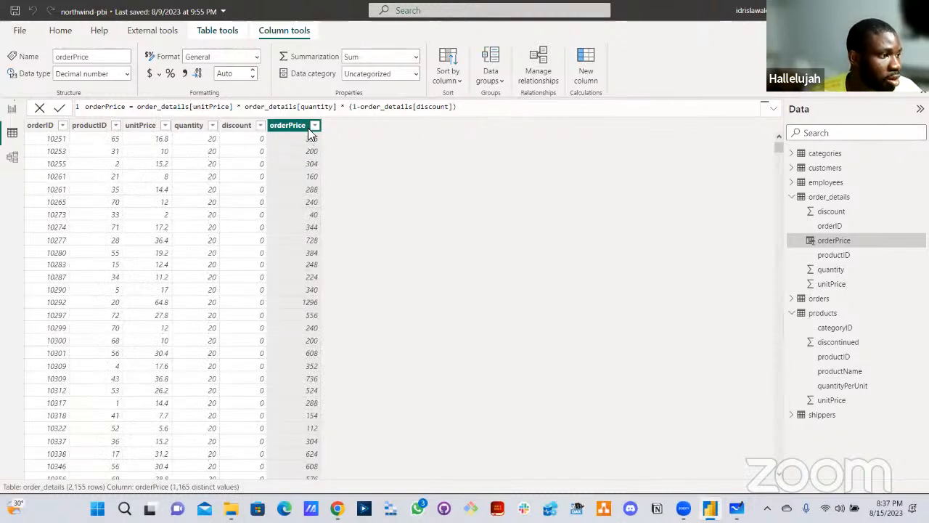
# - Filter order_details to a discount of 0.1 and check the first row's unitPrice, quantity and orderPrice
pyautogui.click(261, 127)
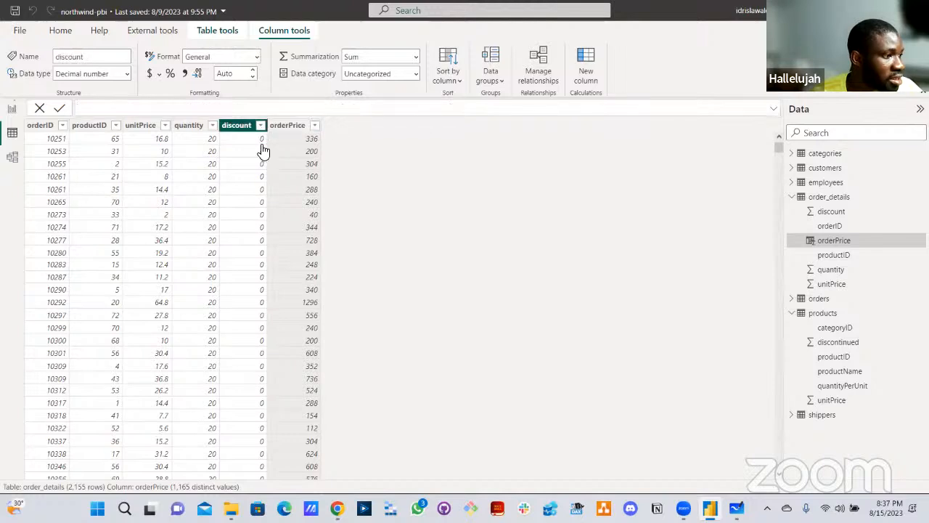
pyautogui.click(295, 250)
pyautogui.click(294, 326)
pyautogui.click(372, 374)
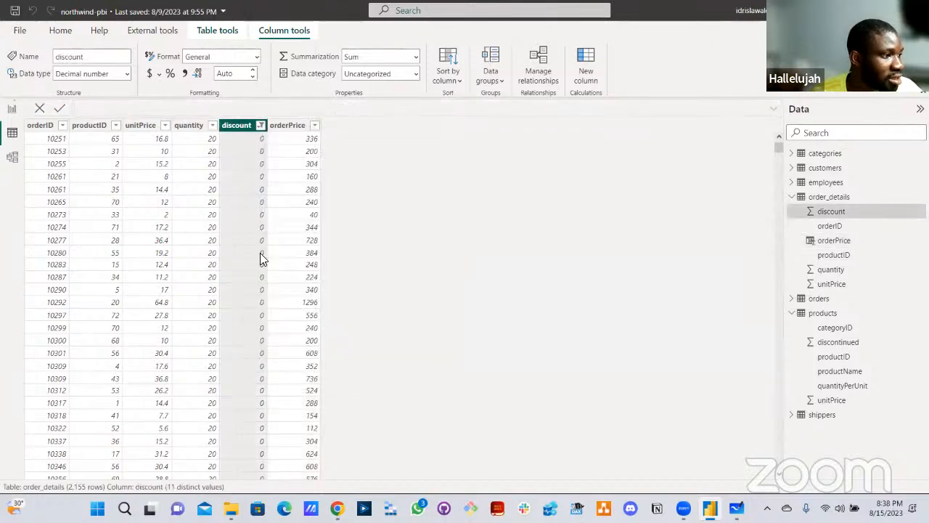
pyautogui.click(161, 142)
pyautogui.click(201, 144)
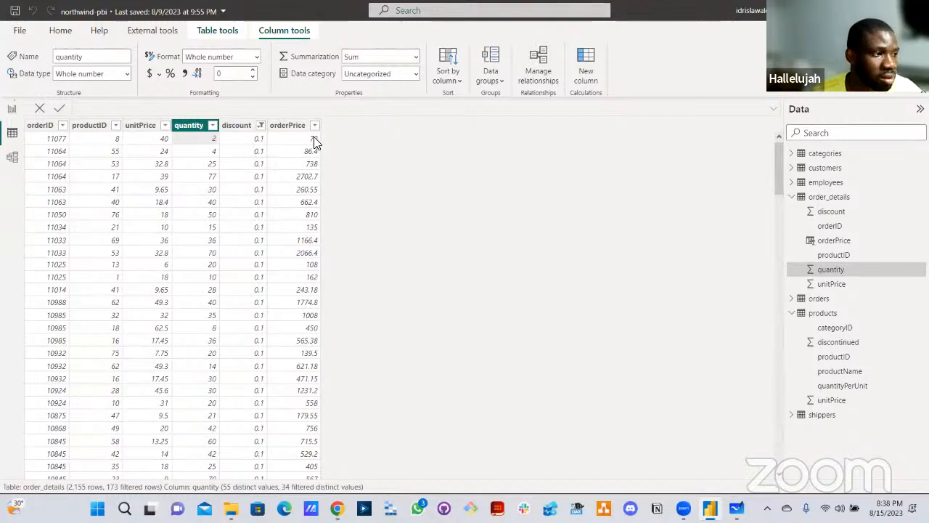
pyautogui.click(280, 126)
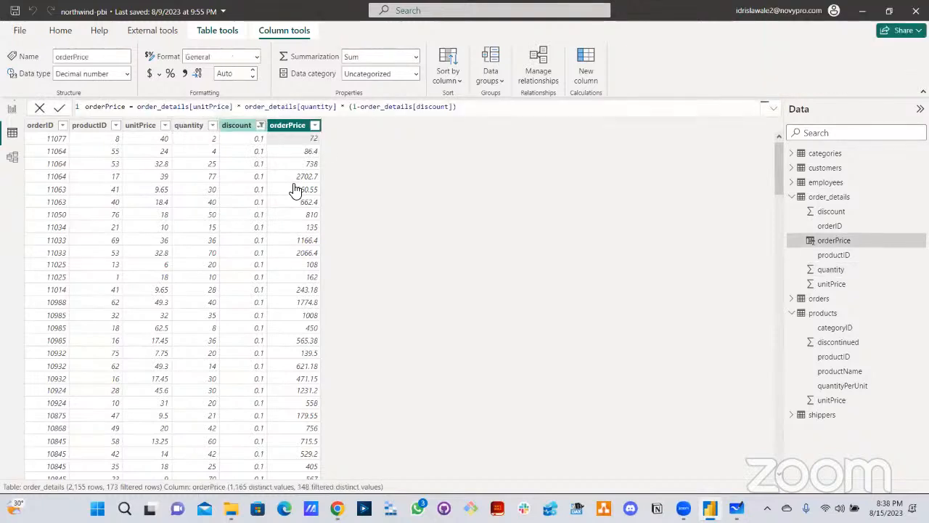
# - Remove the 0.1 filter from the discount column and select the orderPrice column again
pyautogui.click(261, 126)
pyautogui.click(284, 249)
pyautogui.click(284, 249)
pyautogui.click(387, 376)
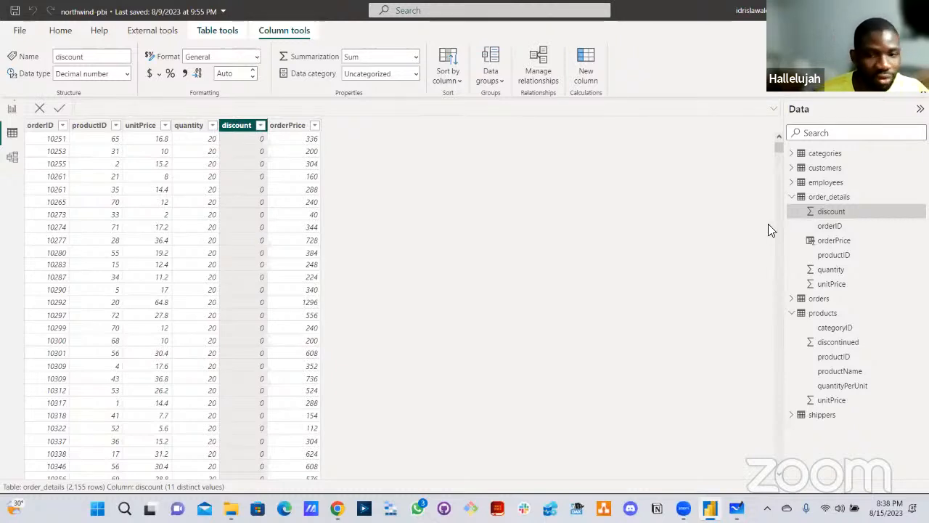
pyautogui.click(290, 126)
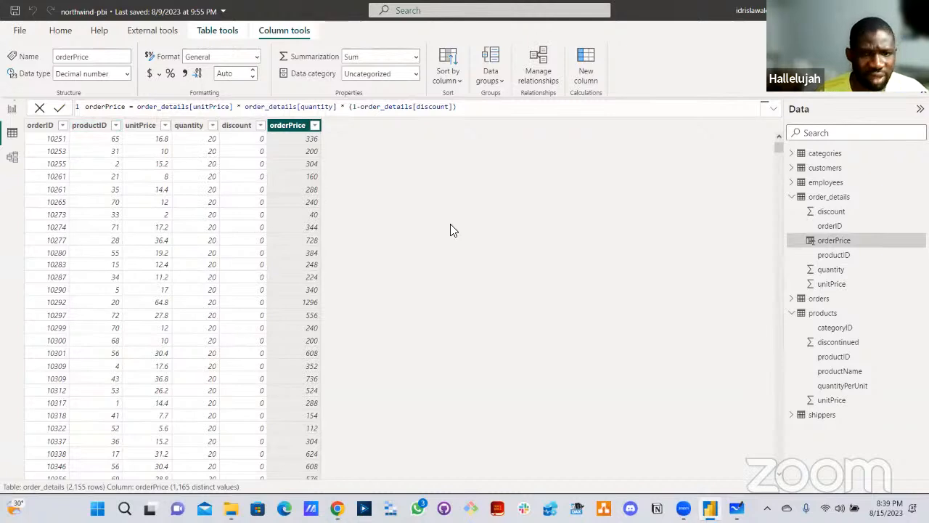
# - Collapse the field lists of order_details and products, briefly checking the fields in categories and customers
pyautogui.click(791, 197)
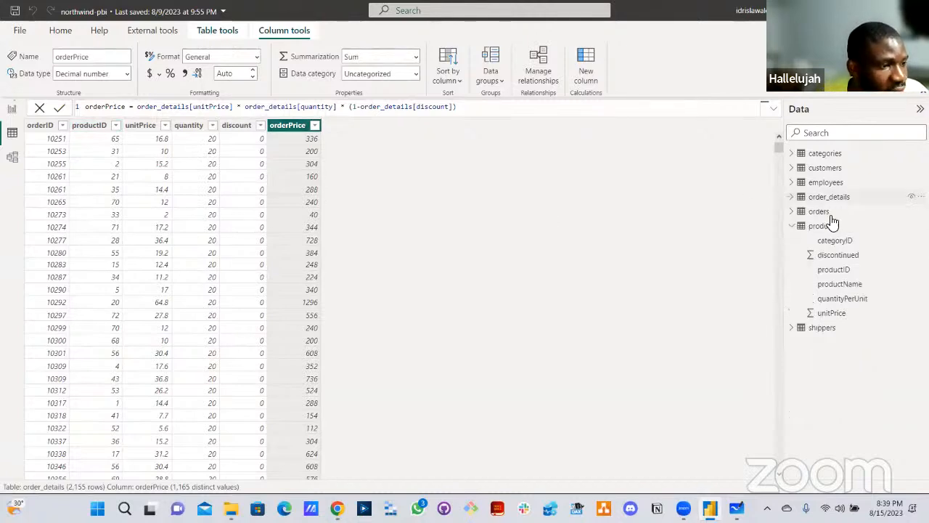
pyautogui.click(791, 154)
pyautogui.click(792, 154)
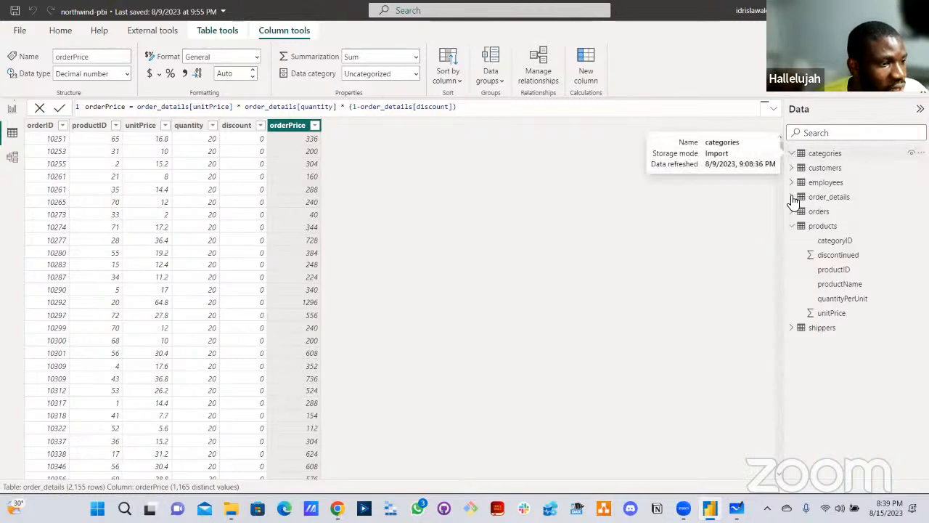
pyautogui.click(791, 168)
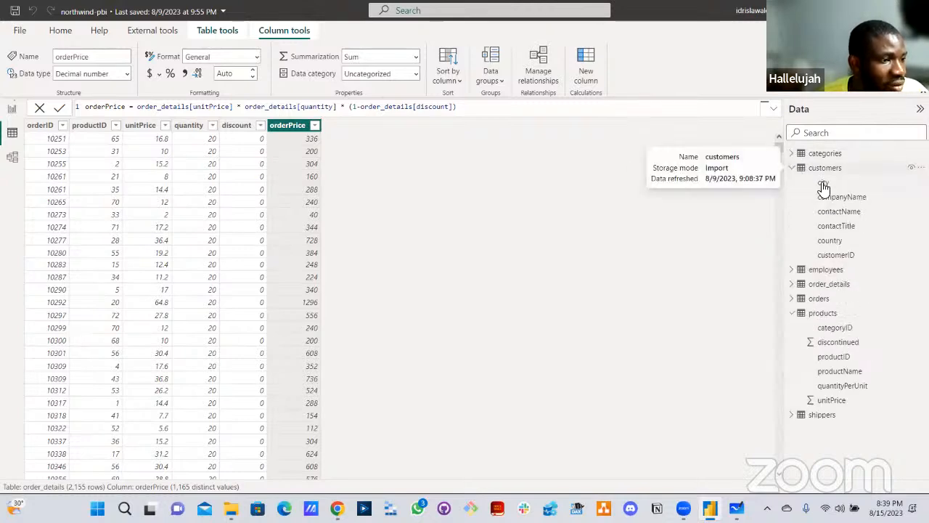
pyautogui.click(792, 168)
pyautogui.click(791, 227)
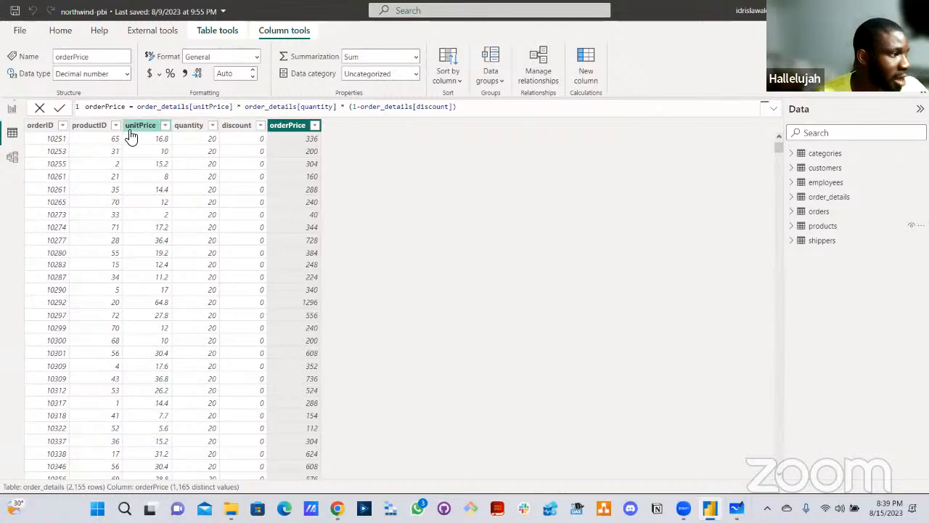
# - Rename the orderPrice column as "orderPrice_post _discount" in its formula
pyautogui.click(127, 106)
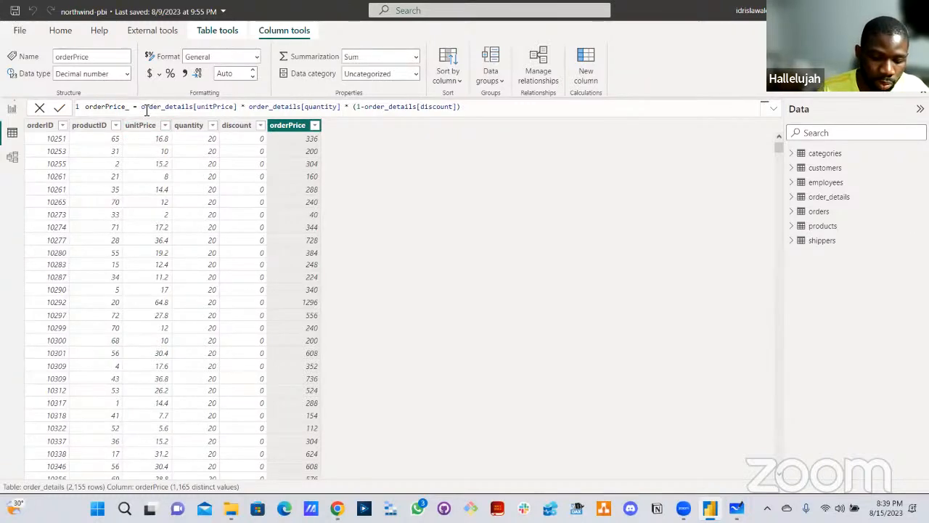
pyautogui.write('postediscount')
pyautogui.press('Return')
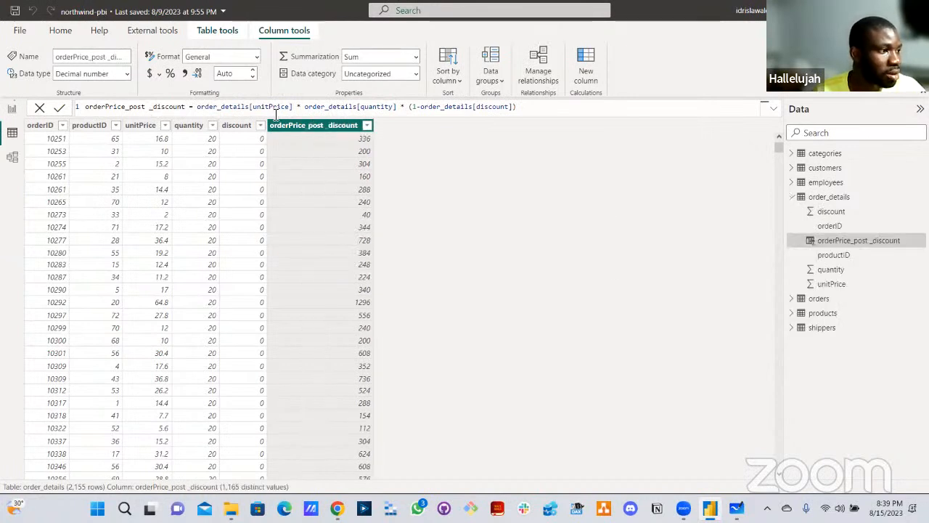
# - Copy the whole post-discount price formula into a new calculated column in the order_details table
pyautogui.moveTo(516, 106); pyautogui.dragTo(84, 106)
pyautogui.hotkey('ctrl', 'c')
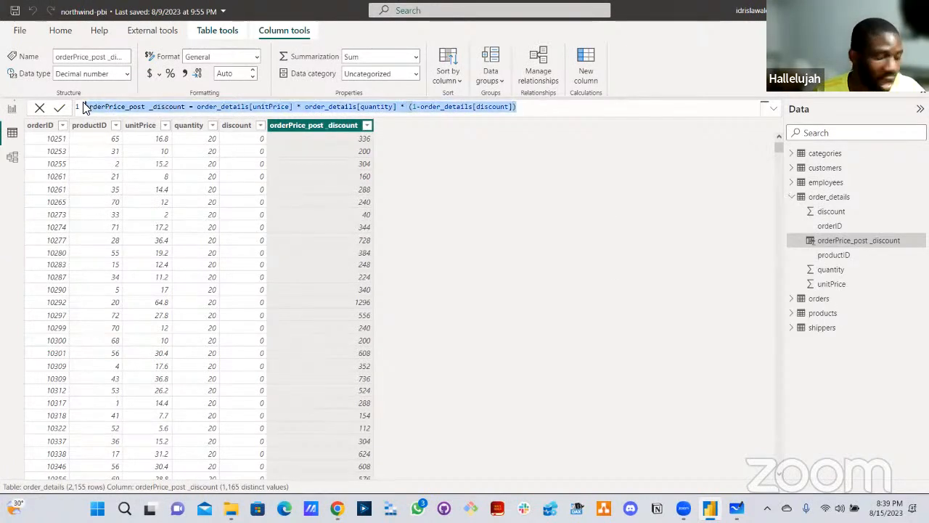
pyautogui.click(452, 157)
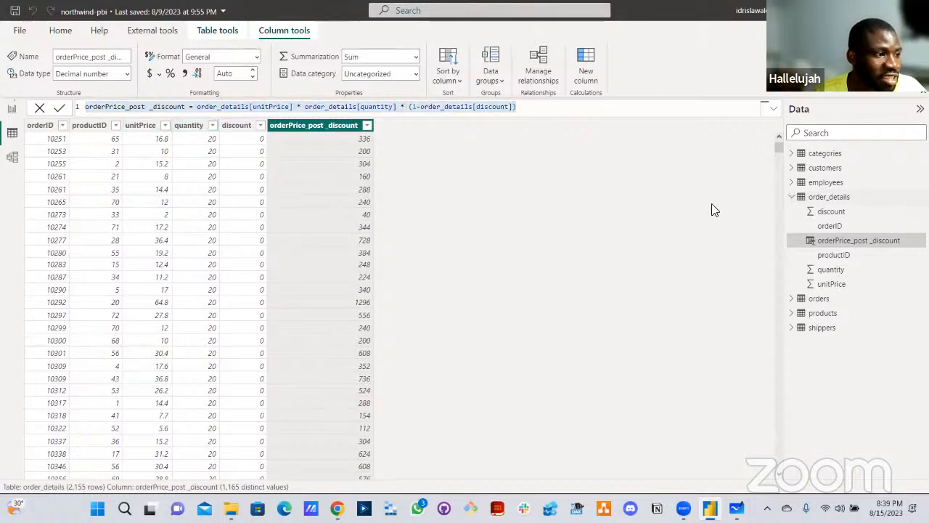
pyautogui.click(790, 199)
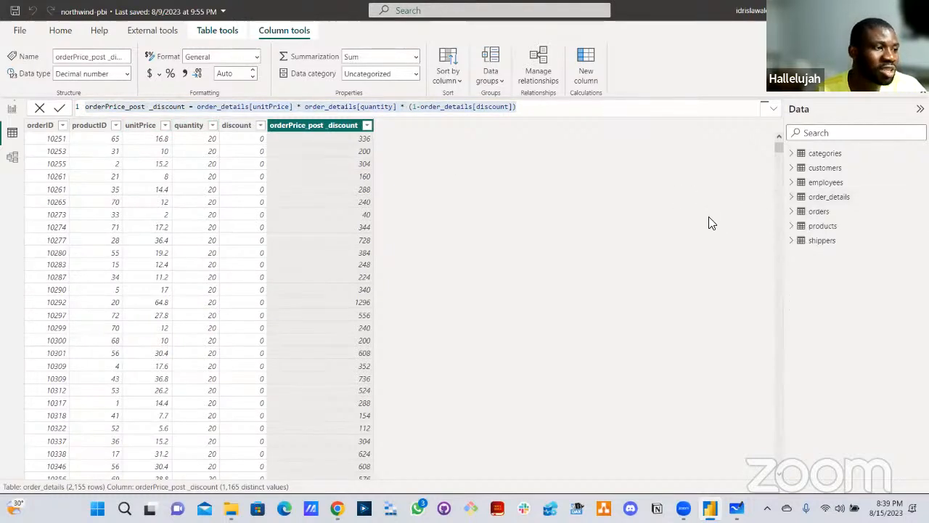
pyautogui.rightClick(812, 197)
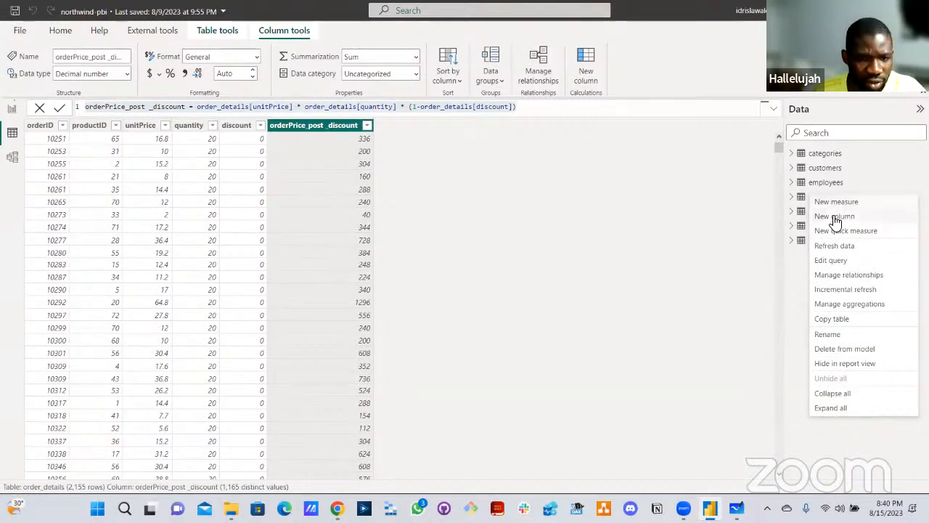
pyautogui.click(833, 216)
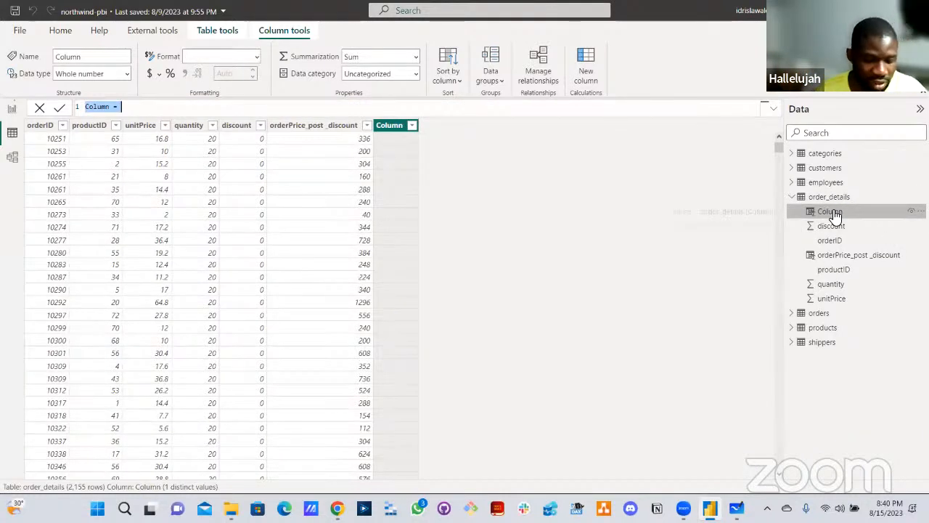
pyautogui.hotkey('ctrl', 'v')
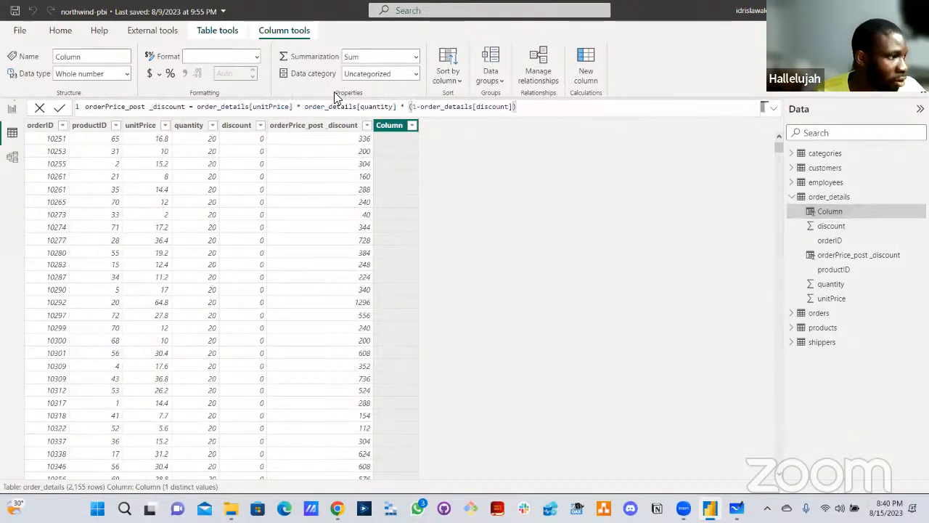
# - Change the column name in the pasted formula to orderPrice_pre_discount
pyautogui.click(185, 107)
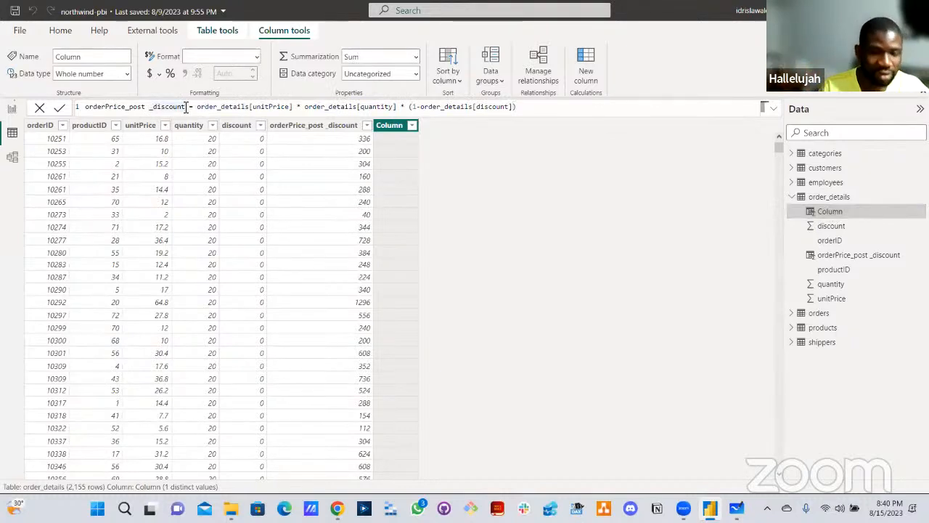
pyautogui.press('BackSpace')
pyautogui.press('BackSpace')
pyautogui.press('BackSpace')
pyautogui.press('BackSpace')
pyautogui.press('BackSpace')
pyautogui.press('BackSpace')
pyautogui.press('BackSpace')
pyautogui.press('BackSpace')
pyautogui.press('BackSpace')
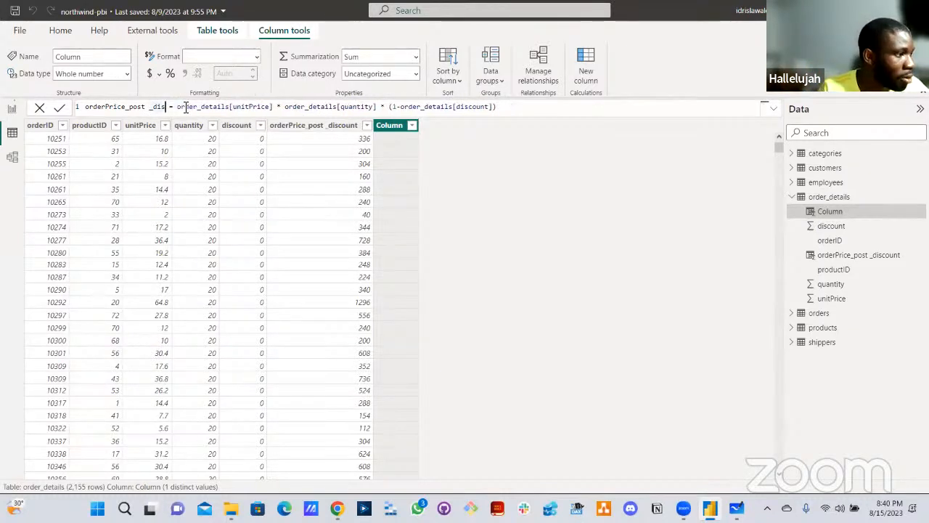
pyautogui.press('BackSpace')
pyautogui.press('BackSpace')
pyautogui.press('BackSpace')
pyautogui.press('BackSpace')
pyautogui.press('BackSpace')
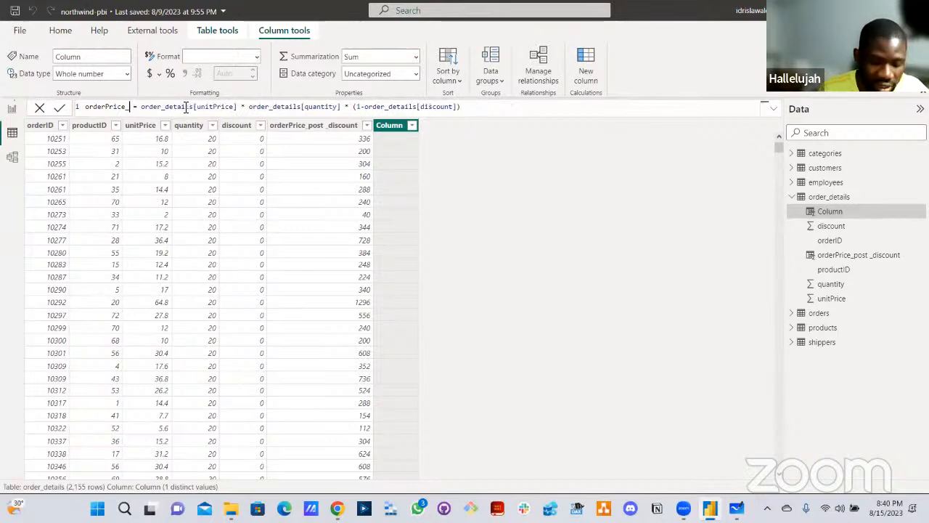
pyautogui.write('pre')
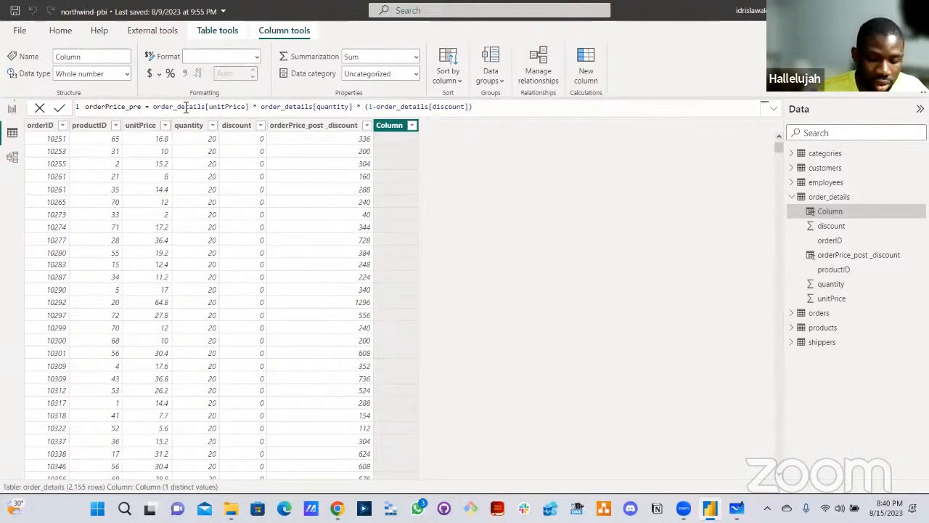
pyautogui.write('_')
pyautogui.write('discoun')
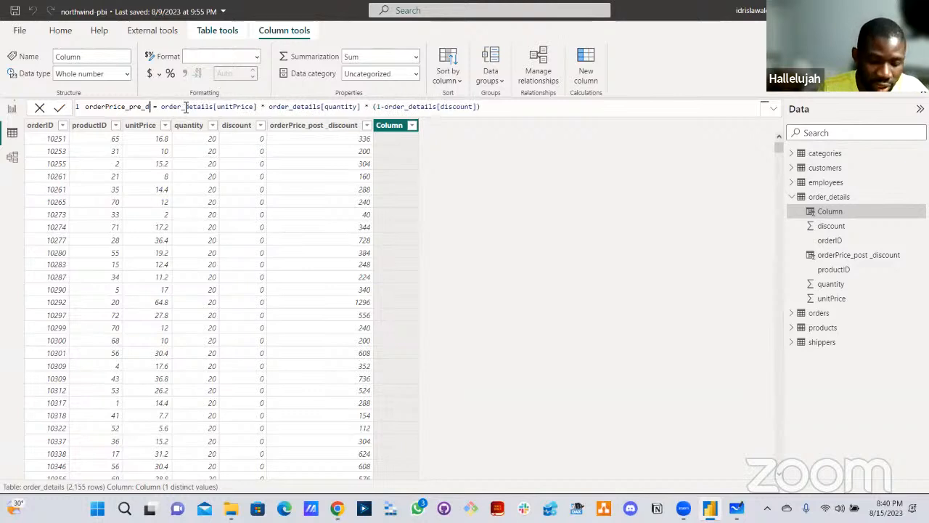
pyautogui.write('t')
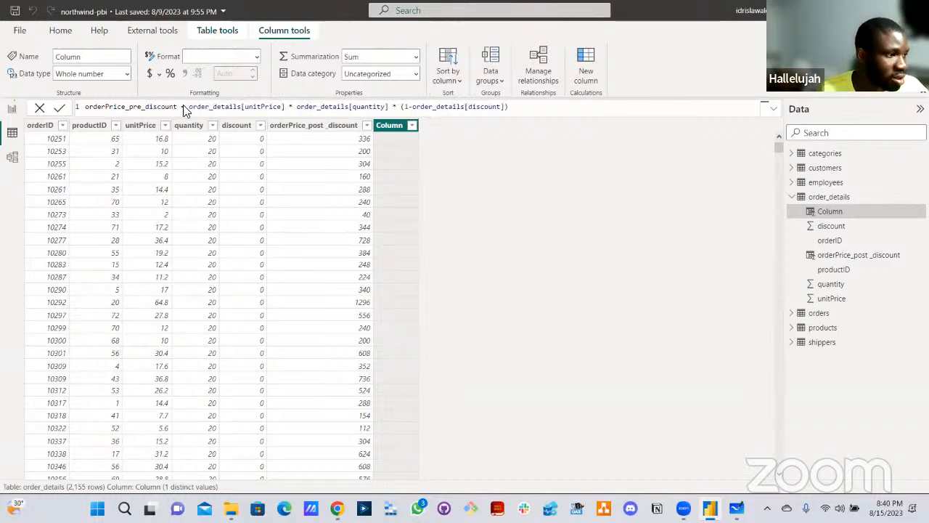
# - Remove the discount factor from the orderPrice_pre_discount formula, leaving unitPrice multiplied by quantity, and commit the column
pyautogui.click(514, 108)
pyautogui.keyDown('shift'); pyautogui.click(389, 107); pyautogui.keyUp('shift')
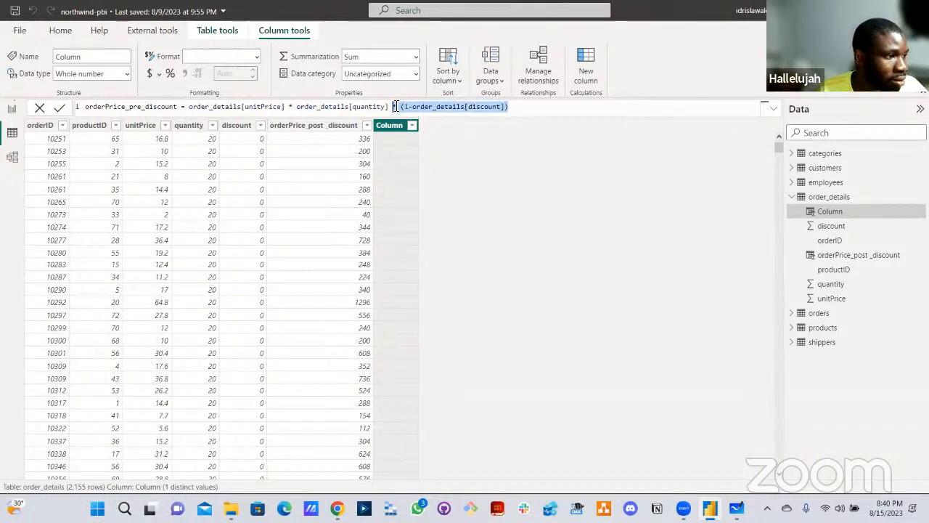
pyautogui.press('BackSpace')
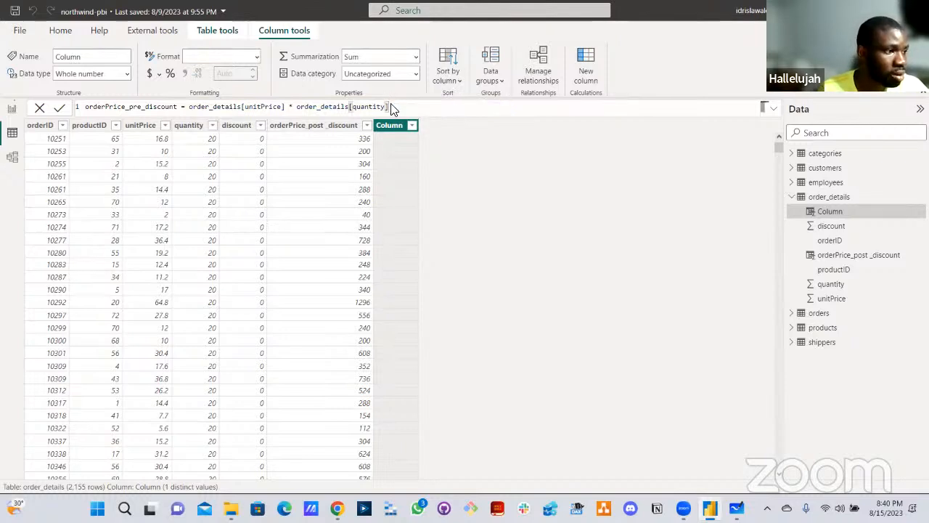
pyautogui.press('Return')
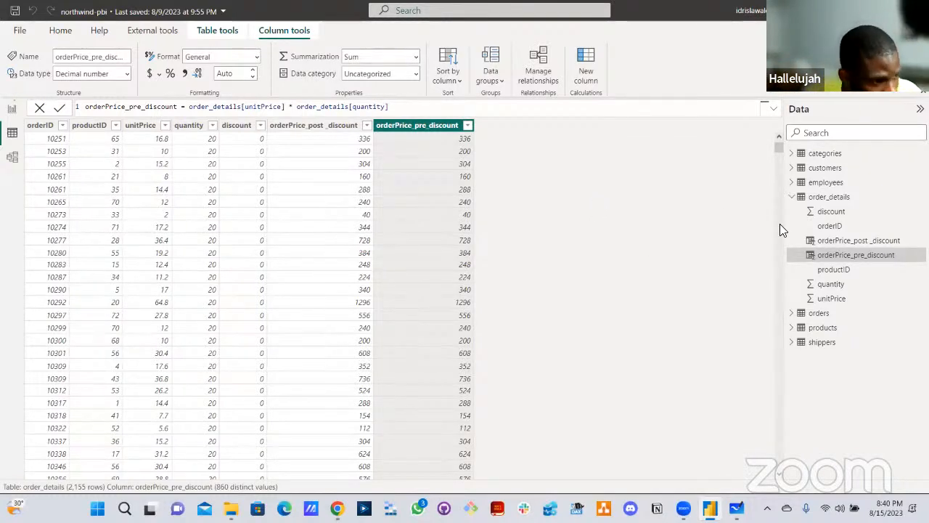
# - Create a new measure named Total_Revenue in the order_details table and begin its formula with the SUM function
pyautogui.click(792, 198)
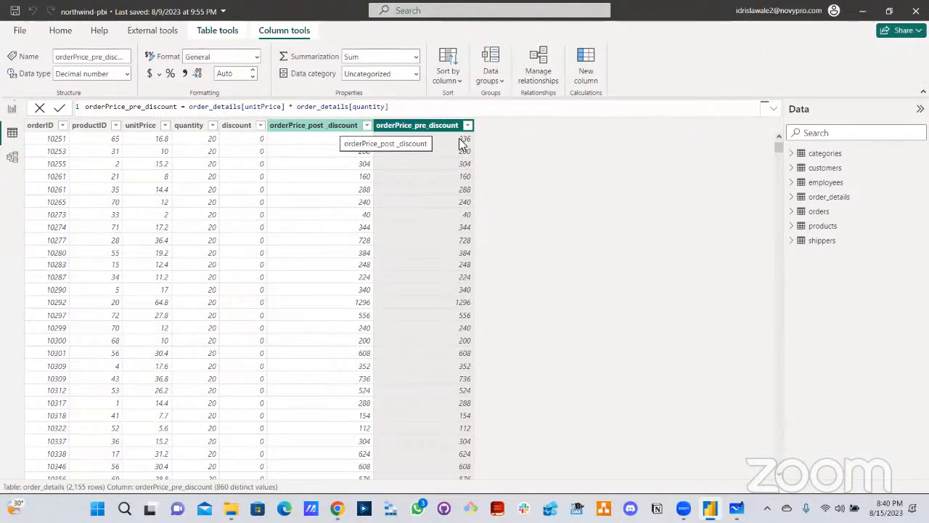
pyautogui.click(795, 198)
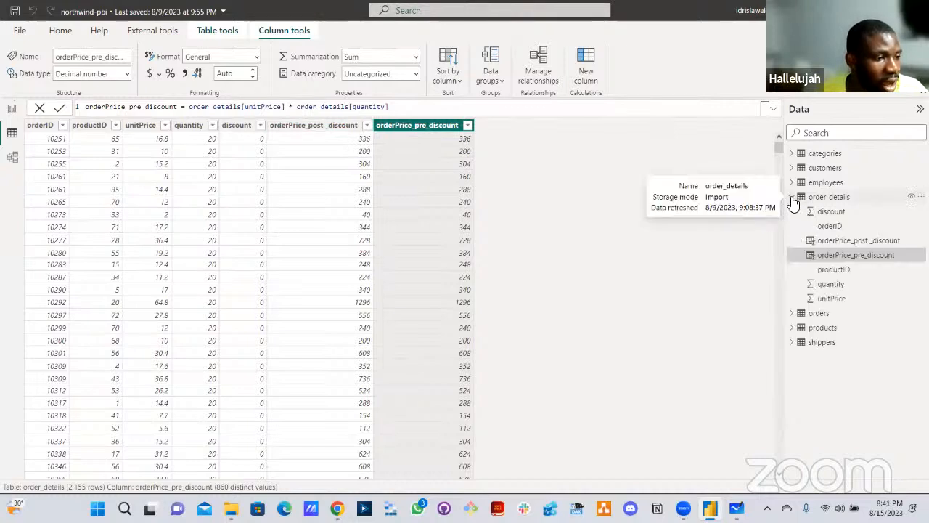
pyautogui.click(797, 201)
pyautogui.click(825, 201)
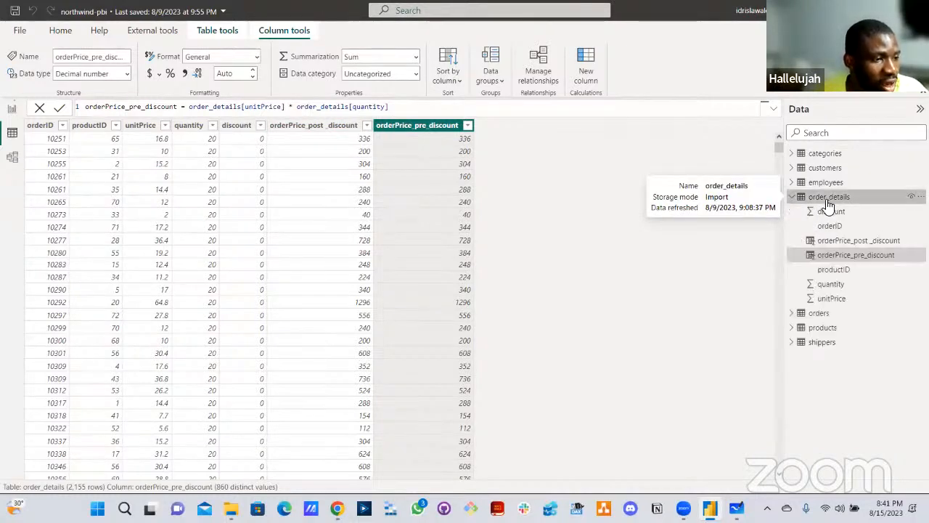
pyautogui.rightClick(826, 202)
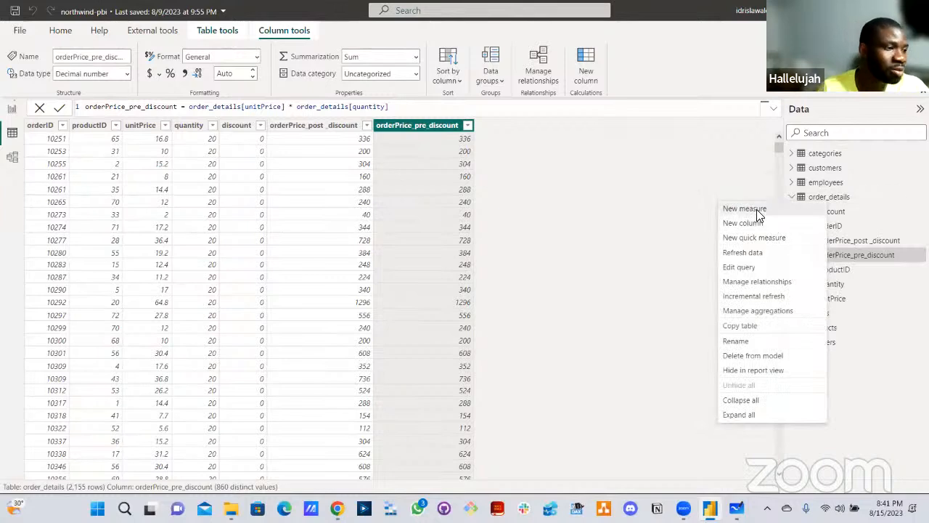
pyautogui.click(757, 213)
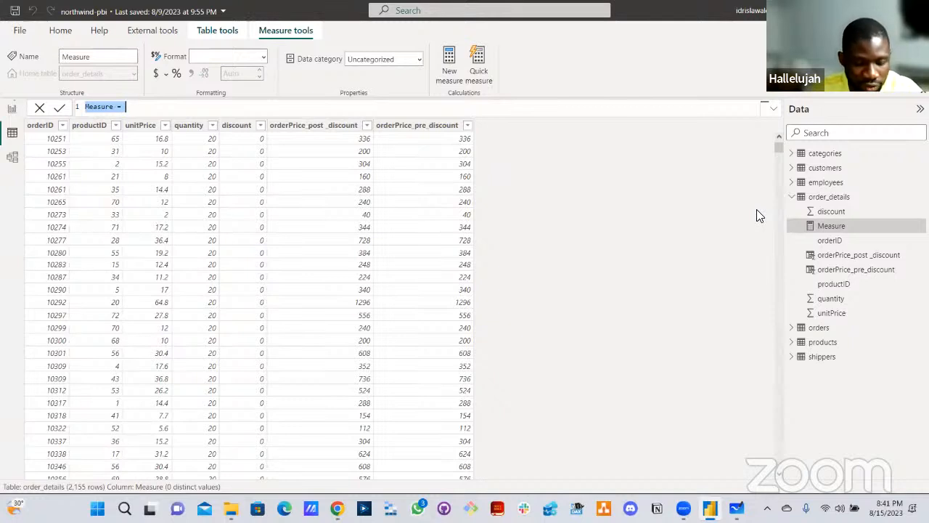
pyautogui.write('Total_A')
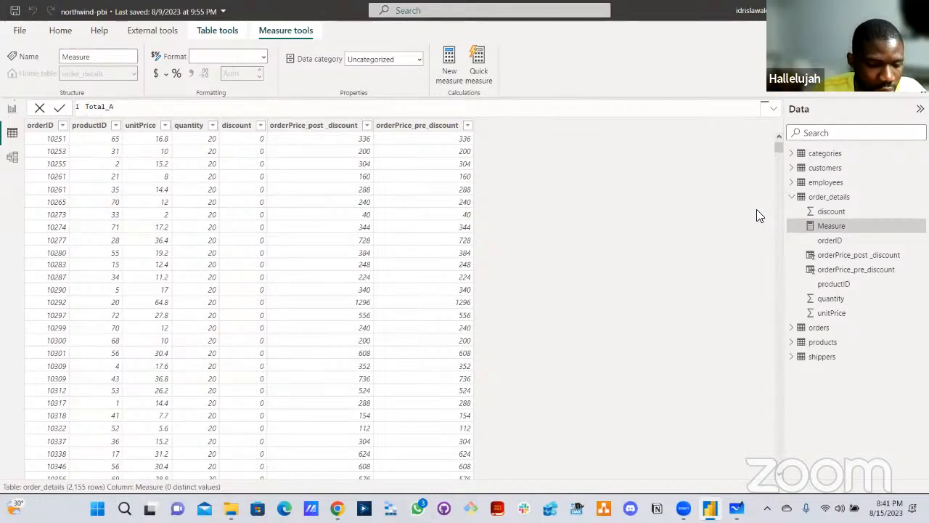
pyautogui.press('BackSpace')
pyautogui.write('Revenue = SUM(')
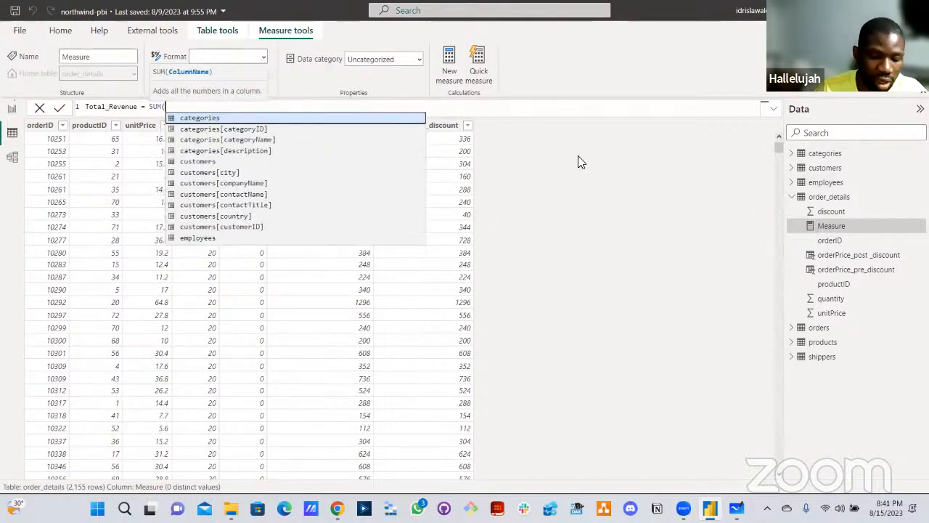
# - Complete the Total_Revenue formula by summing order_details[orderPrice_post _discount] and commit the measure
pyautogui.write('ORDER')
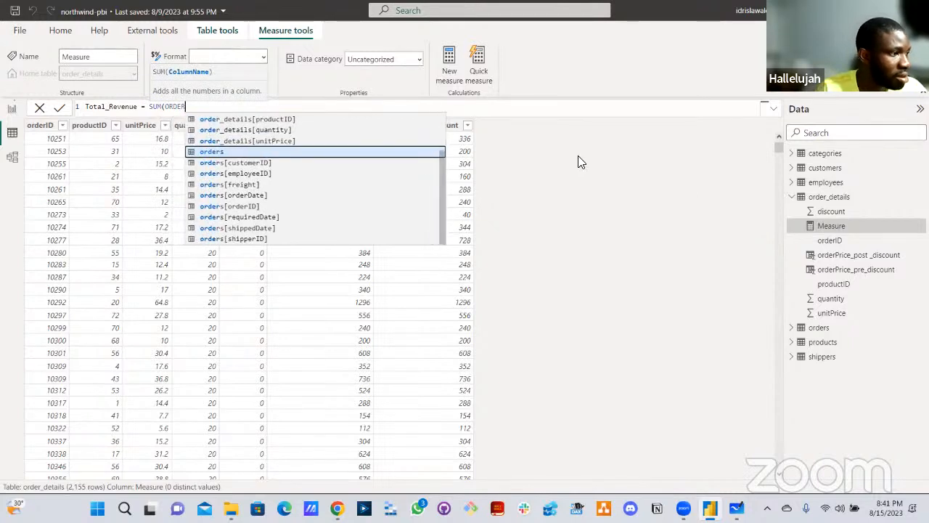
pyautogui.press('Up')
pyautogui.press('Up')
pyautogui.press('Up')
pyautogui.press('Up')
pyautogui.press('Up')
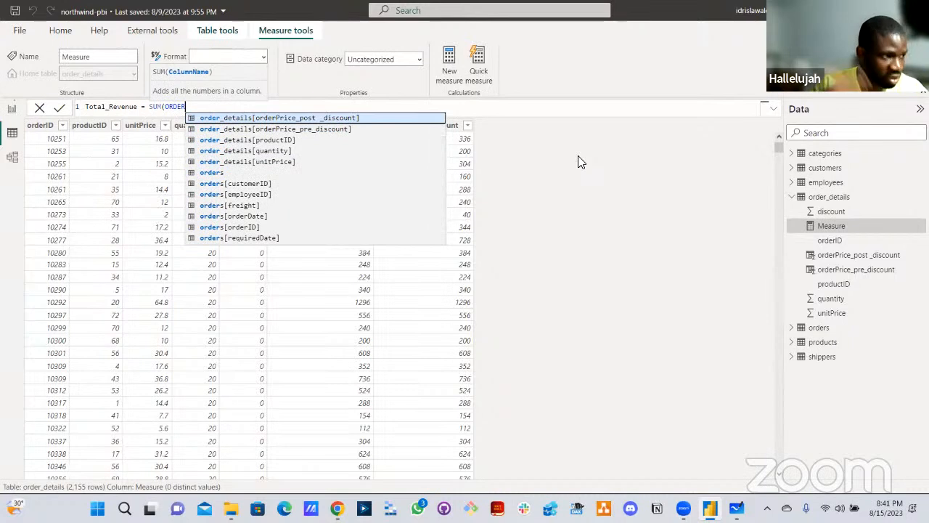
pyautogui.press('Tab')
pyautogui.press('Return')
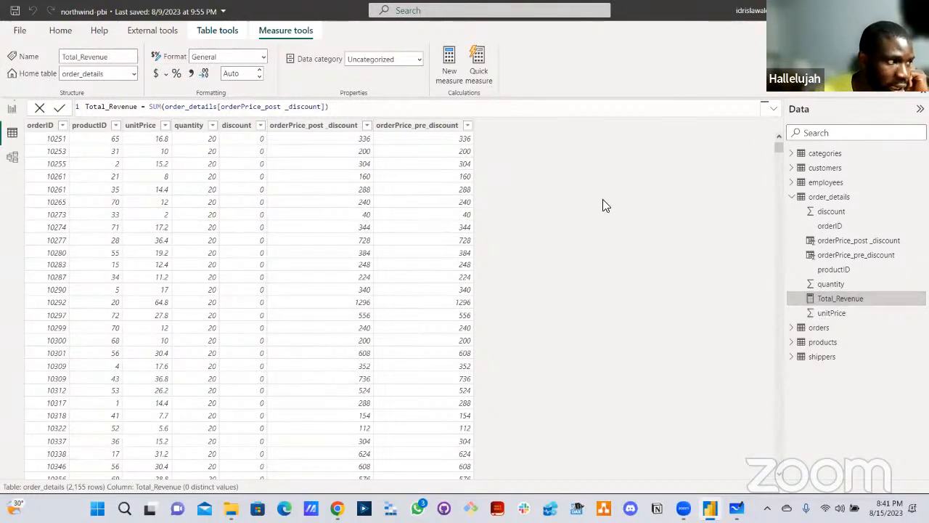
# - Review the fields of the order_details table and inspect its orderID column
pyautogui.click(791, 198)
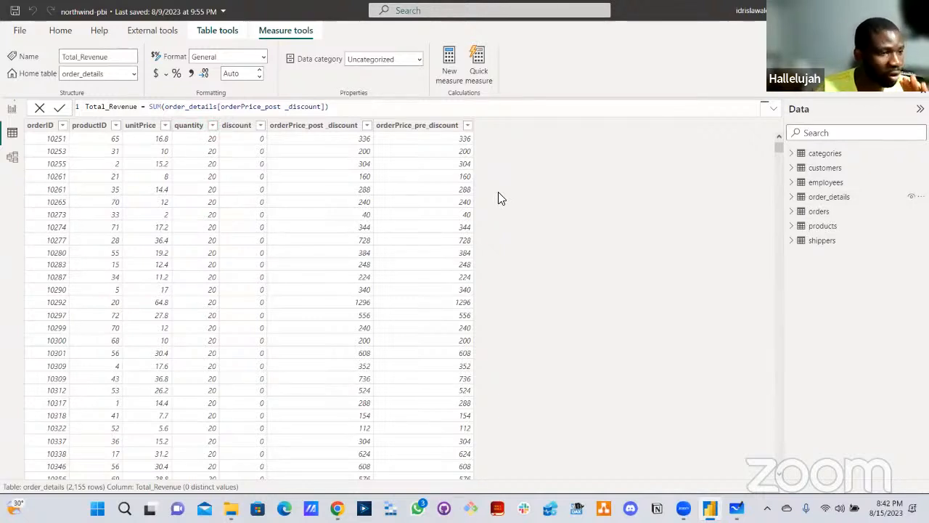
pyautogui.click(791, 197)
pyautogui.click(833, 198)
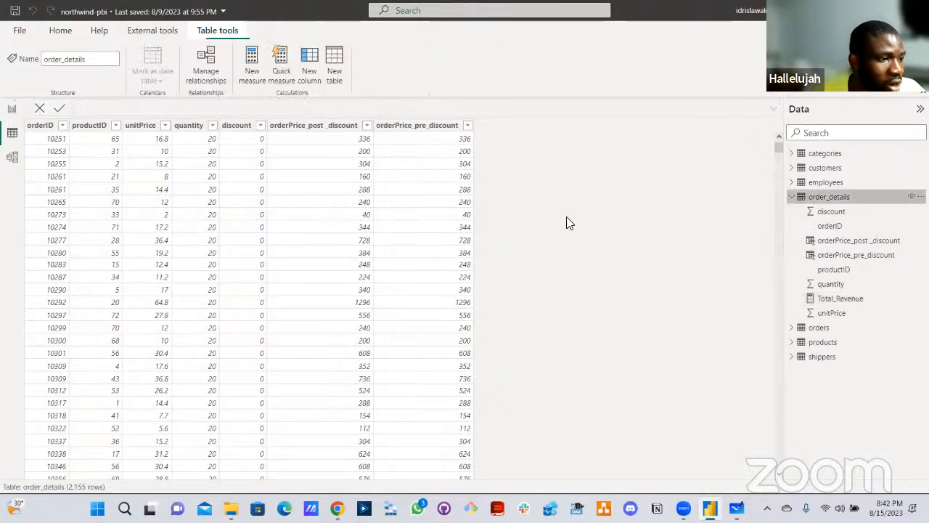
pyautogui.click(49, 128)
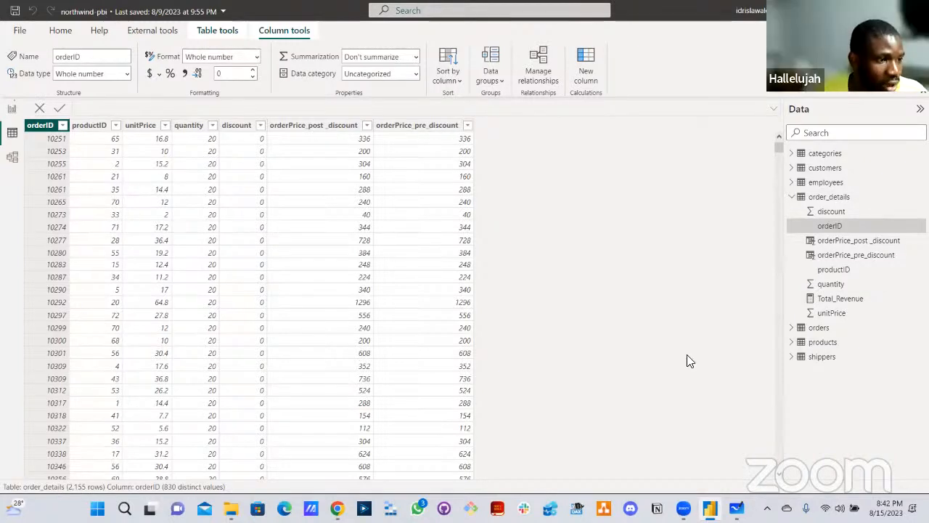
# - Create a new measure named total_orders in the order_details table and begin its formula with the COUNTA function
pyautogui.rightClick(838, 199)
pyautogui.click(763, 206)
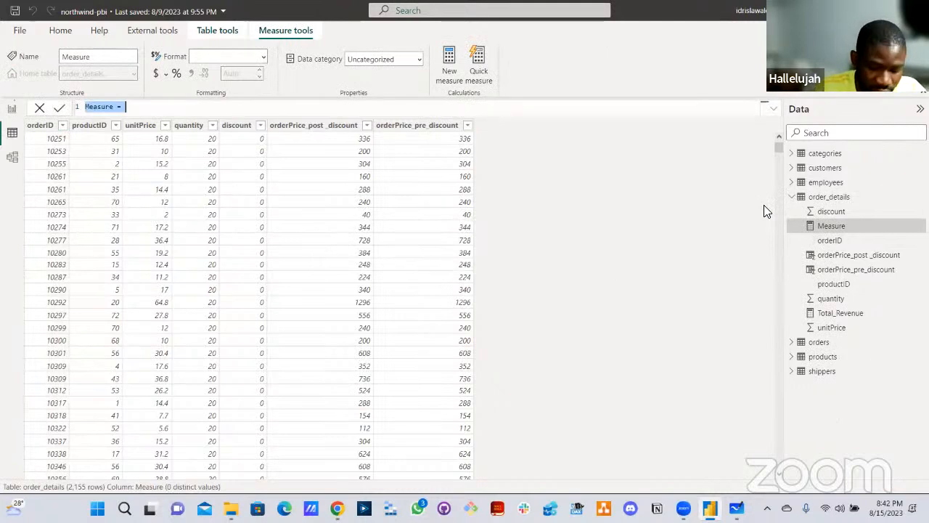
pyautogui.write('total_')
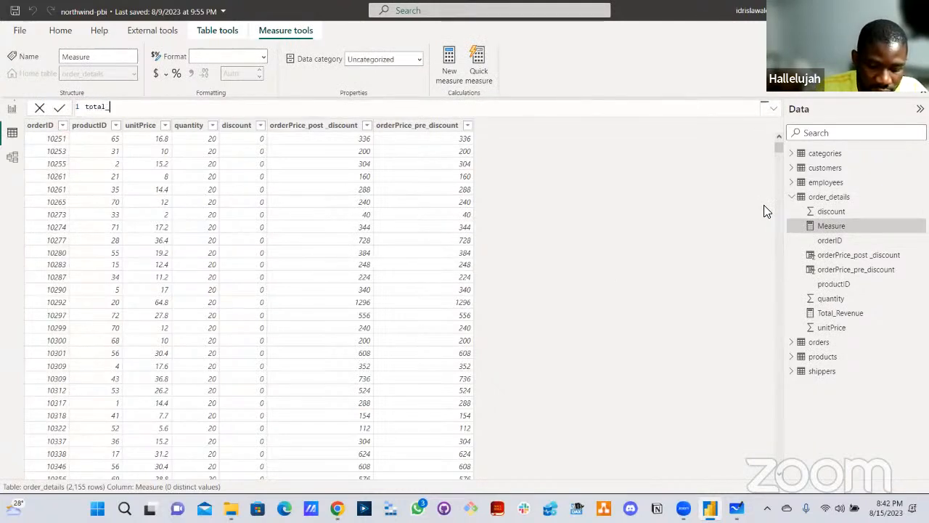
pyautogui.write('orders = COUNT')
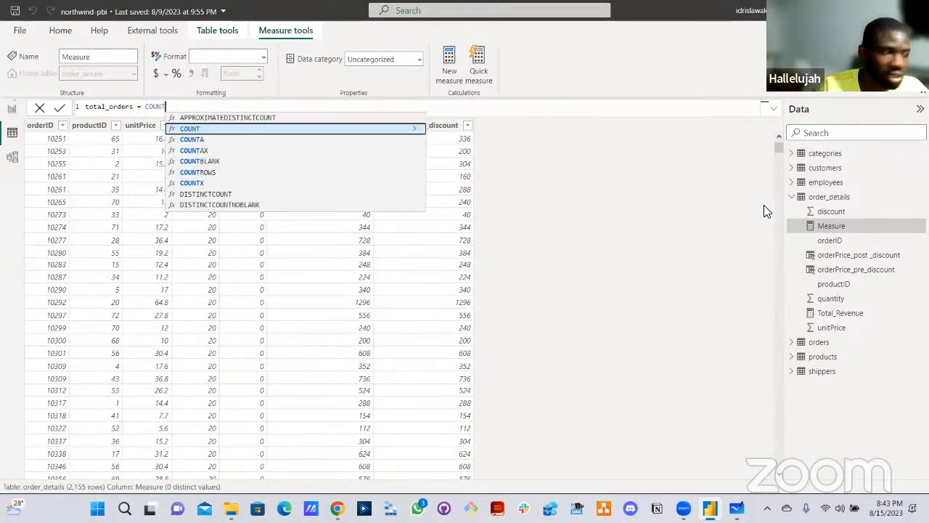
pyautogui.write('A(O')
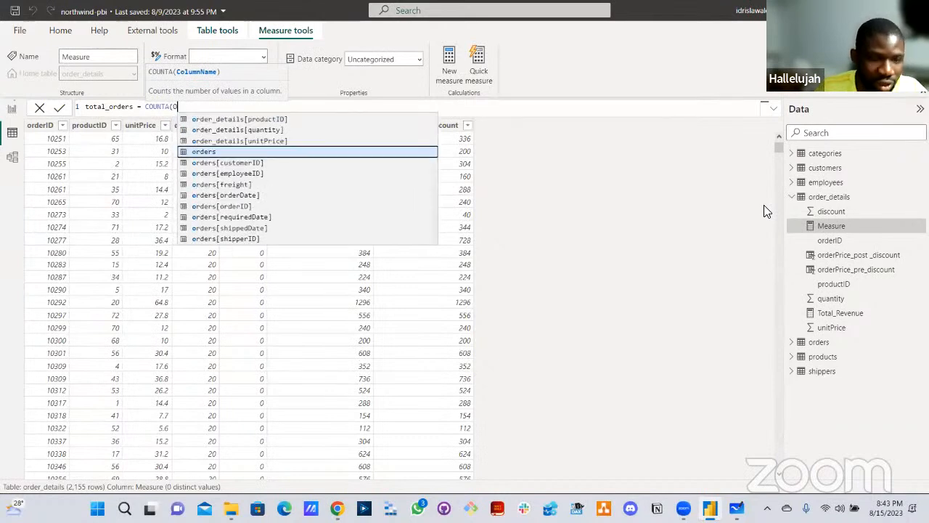
pyautogui.write('RDER')
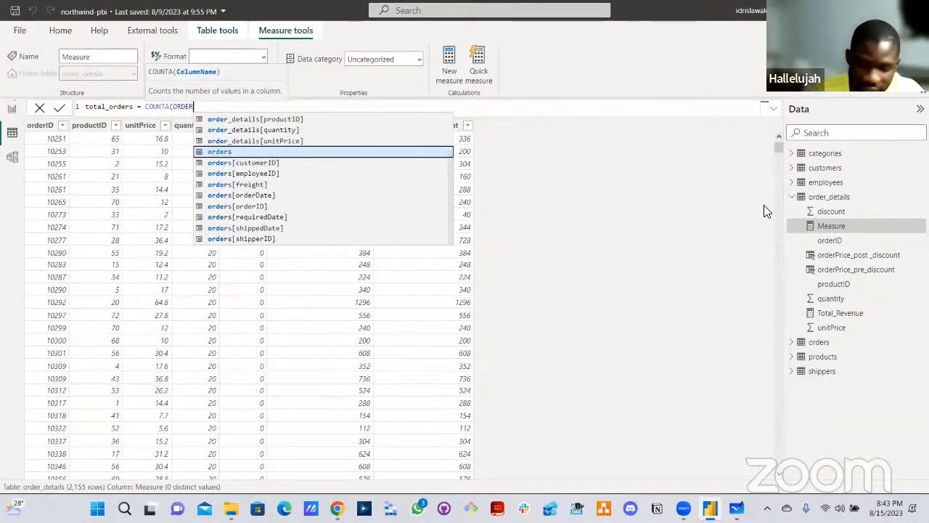
# - Choose order_details[orderID] as the column counted by COUNTA and commit the total_orders measure
pyautogui.press('Down')
pyautogui.press('Down')
pyautogui.press('Up')
pyautogui.press('Up')
pyautogui.press('Up')
pyautogui.press('Up')
pyautogui.press('Up')
pyautogui.press('Up')
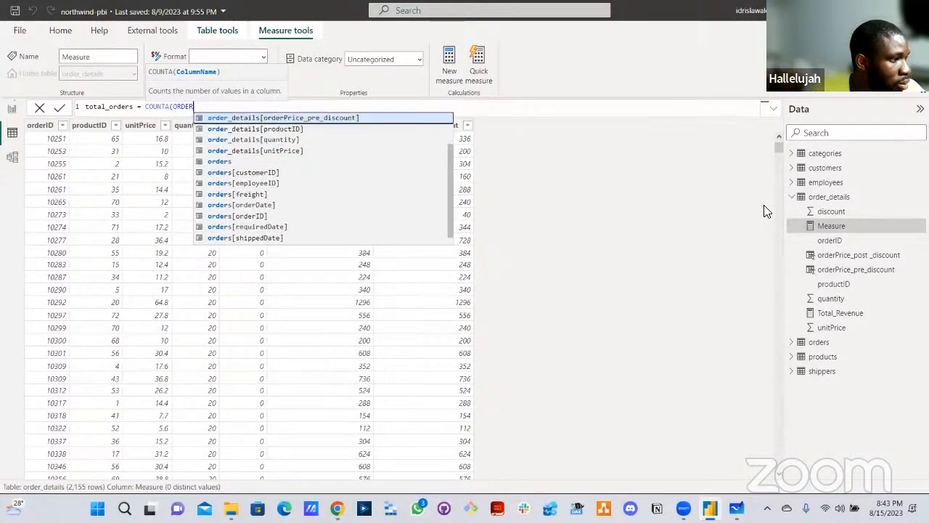
pyautogui.press('Up')
pyautogui.press('Up')
pyautogui.press('Up')
pyautogui.press('Up')
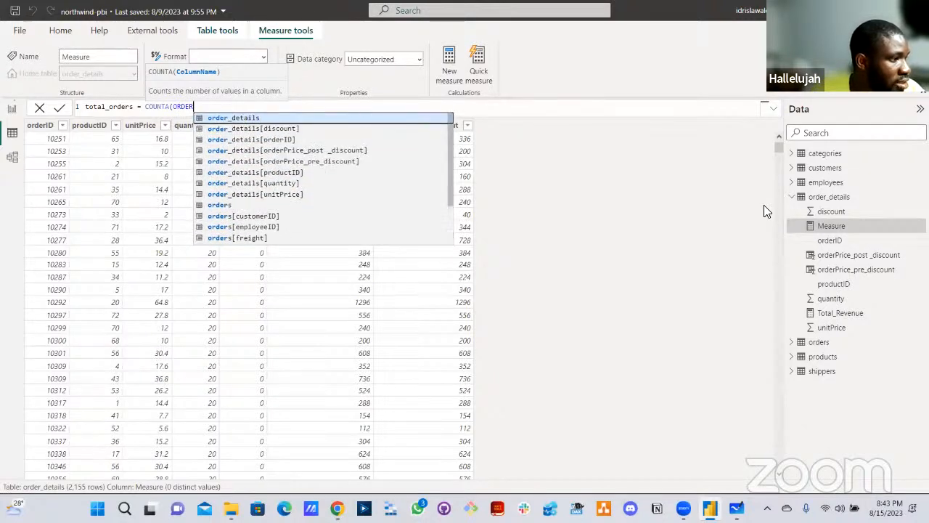
pyautogui.press('Down')
pyautogui.press('Down')
pyautogui.press('Tab')
pyautogui.write(')')
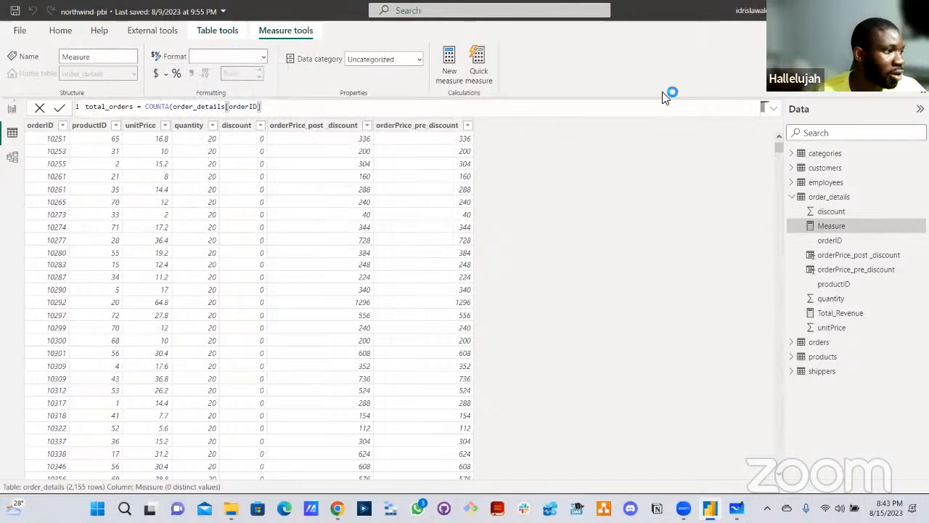
pyautogui.press('Return')
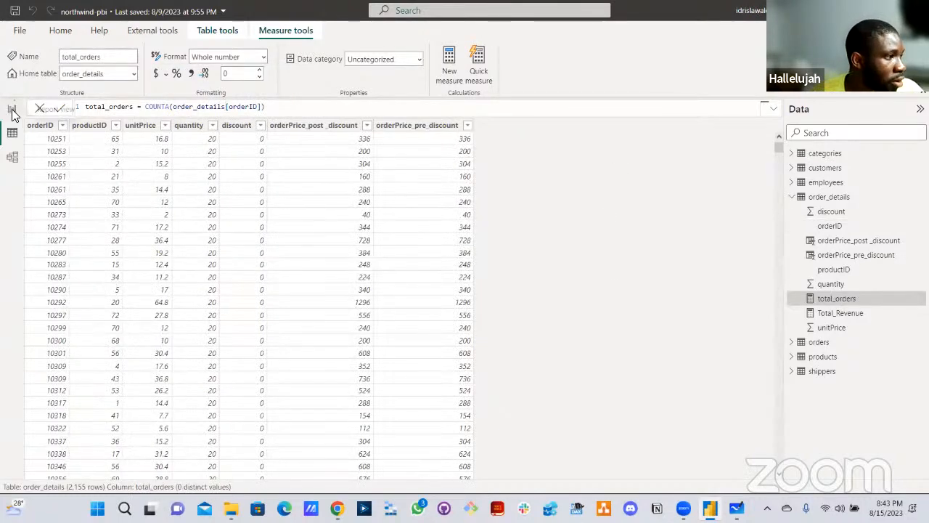
# - Delete the productName and companyName table visuals from Page 1 of the report
pyautogui.click(13, 110)
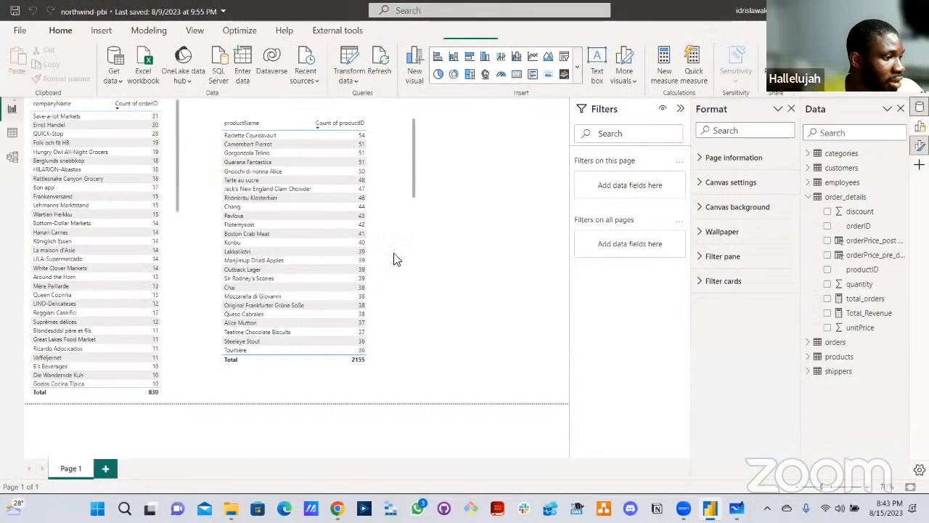
pyautogui.click(397, 259)
pyautogui.press('Delete')
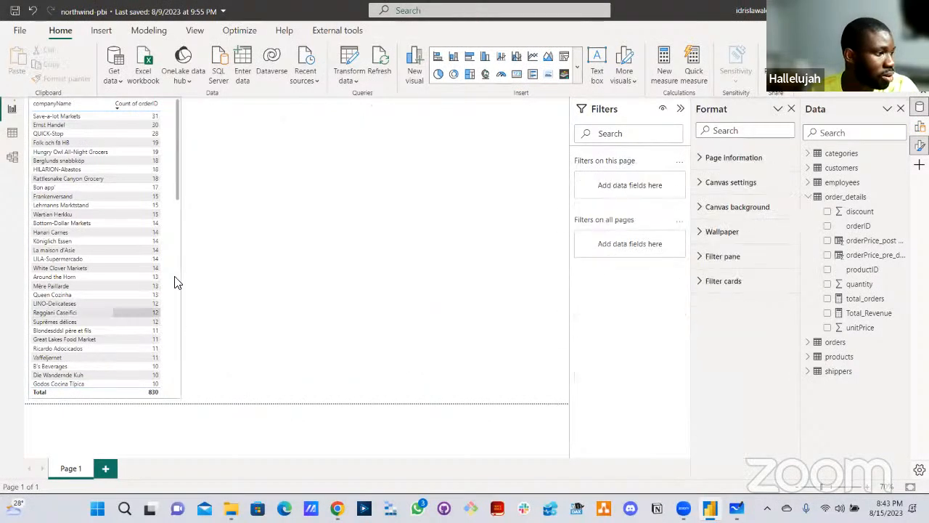
pyautogui.click(176, 278)
pyautogui.press('Delete')
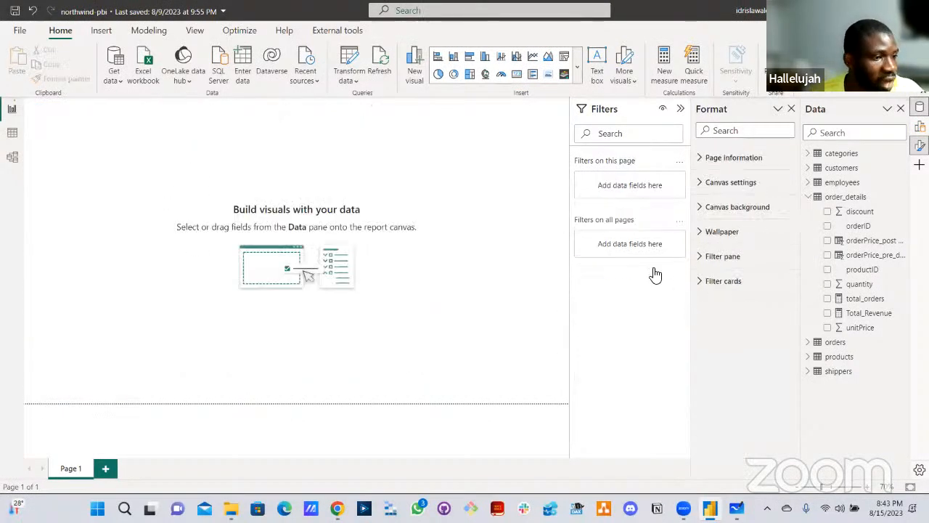
# - Show the total_orders measure as a card on the empty report page and move the card slightly inward from the corner
pyautogui.click(828, 299)
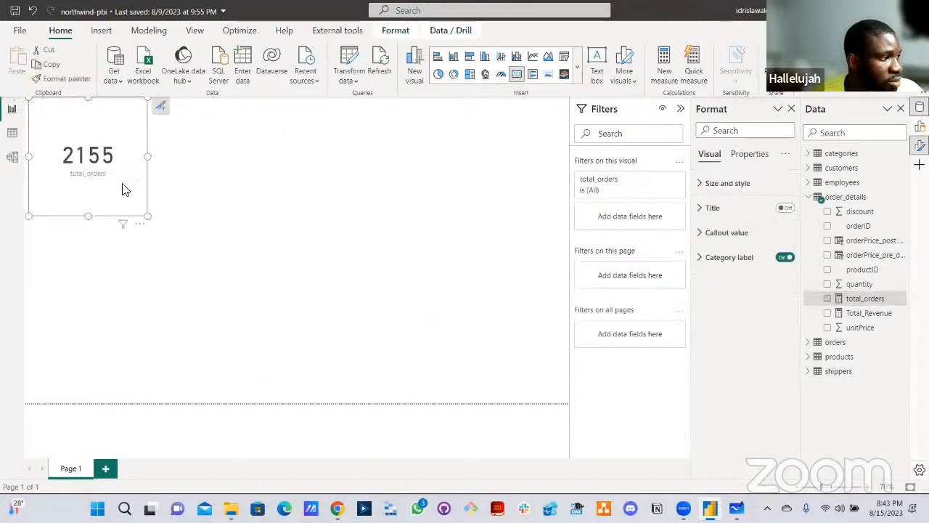
pyautogui.moveTo(120, 188); pyautogui.dragTo(138, 217)
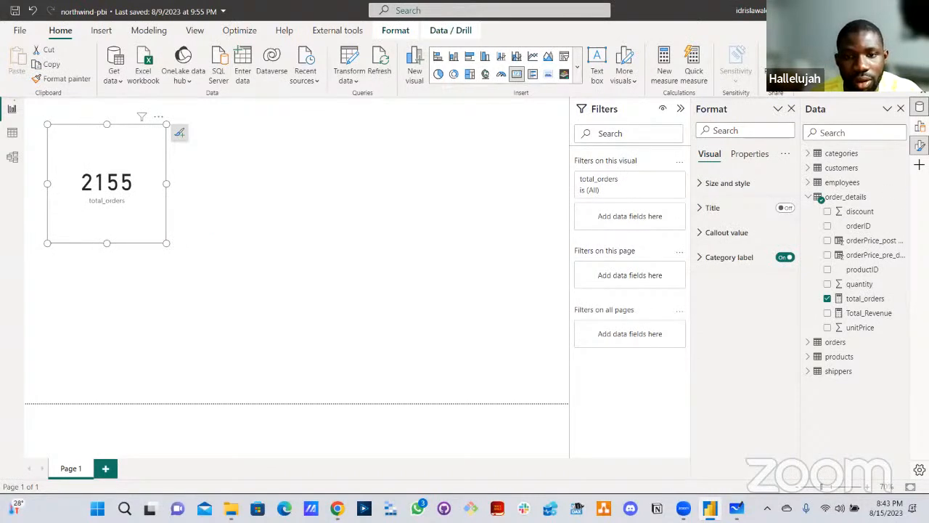
# - Examine the orderID column of order_details in the table data and return to the report page
pyautogui.click(13, 136)
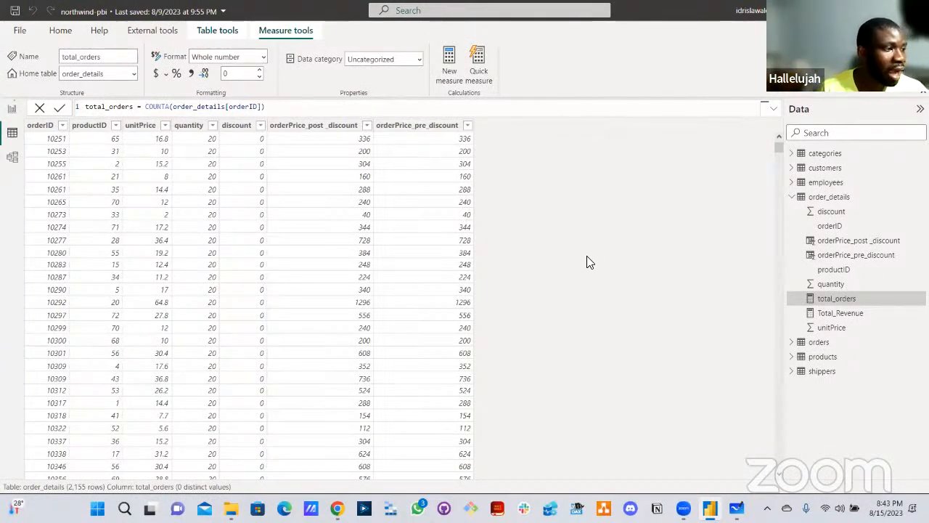
pyautogui.click(42, 126)
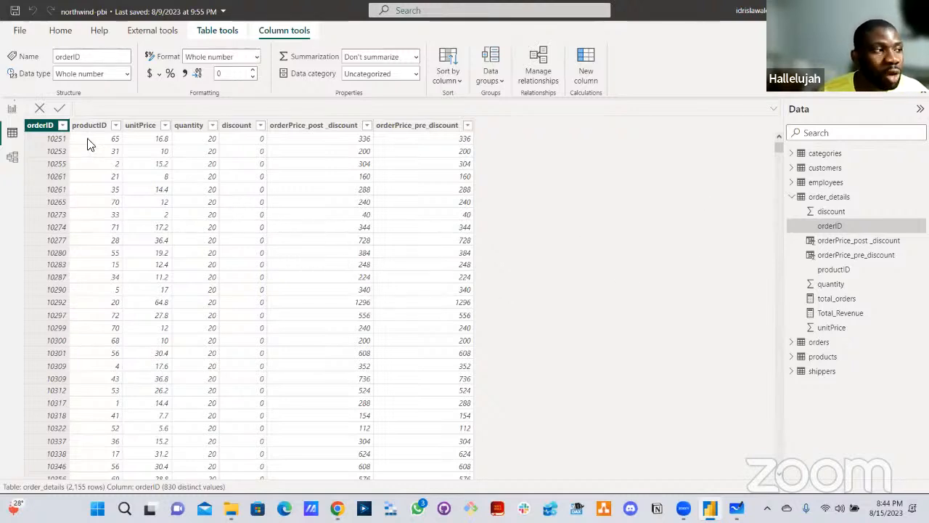
pyautogui.click(12, 108)
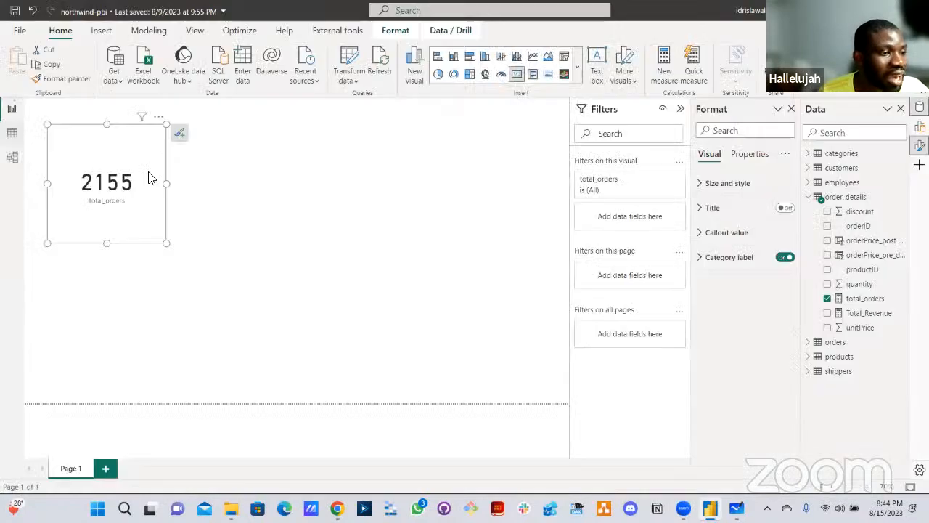
# - Change the total_orders measure to DISTINCTCOUNT(order_details[orderID]) and commit it so the card recalculates
pyautogui.click(868, 299)
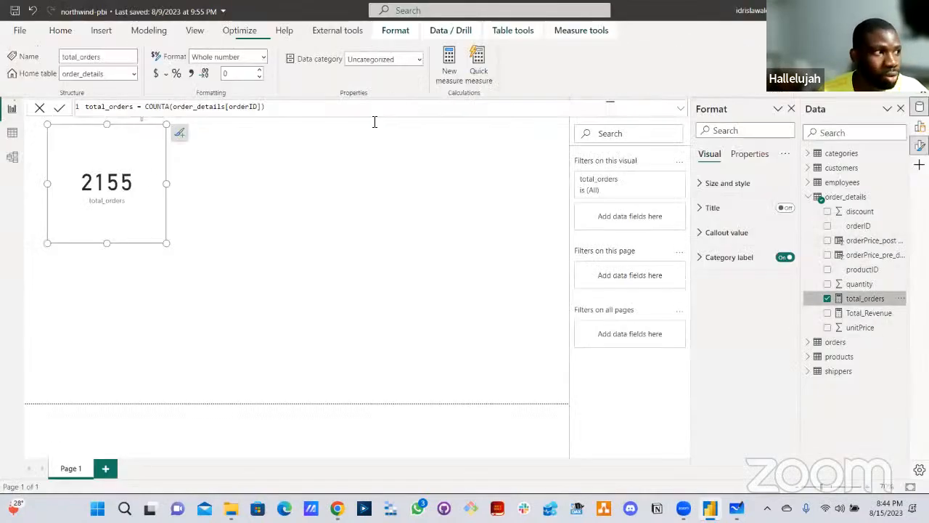
pyautogui.click(166, 106)
pyautogui.write('A')
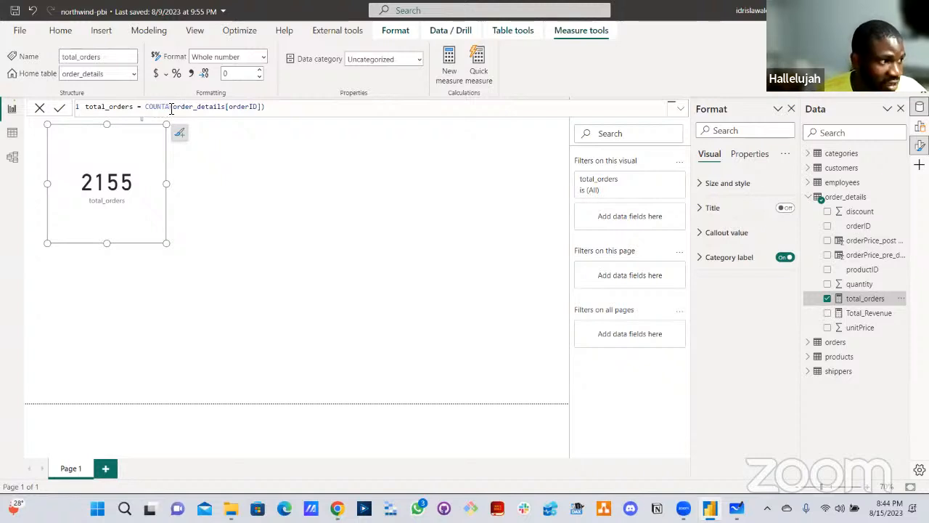
pyautogui.press('BackSpace')
pyautogui.press('BackSpace')
pyautogui.press('BackSpace')
pyautogui.press('BackSpace')
pyautogui.press('BackSpace')
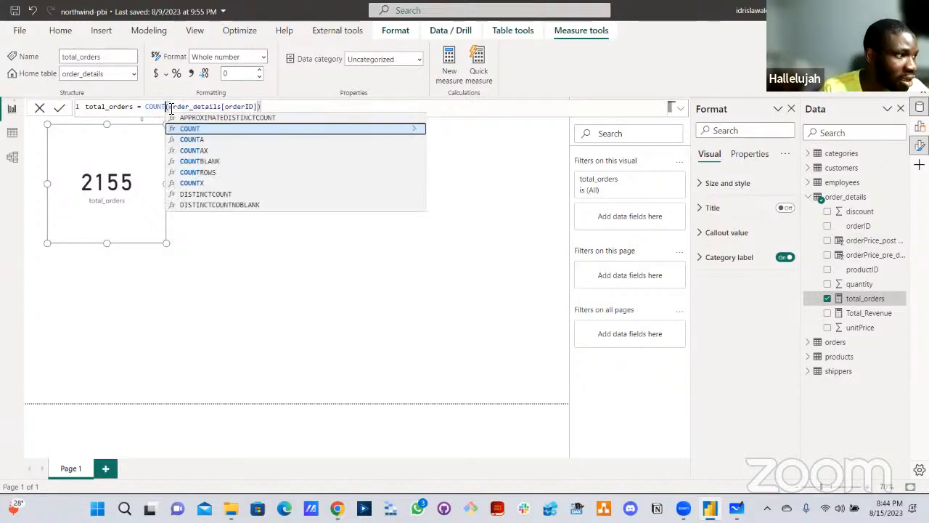
pyautogui.press('BackSpace')
pyautogui.write('DIS')
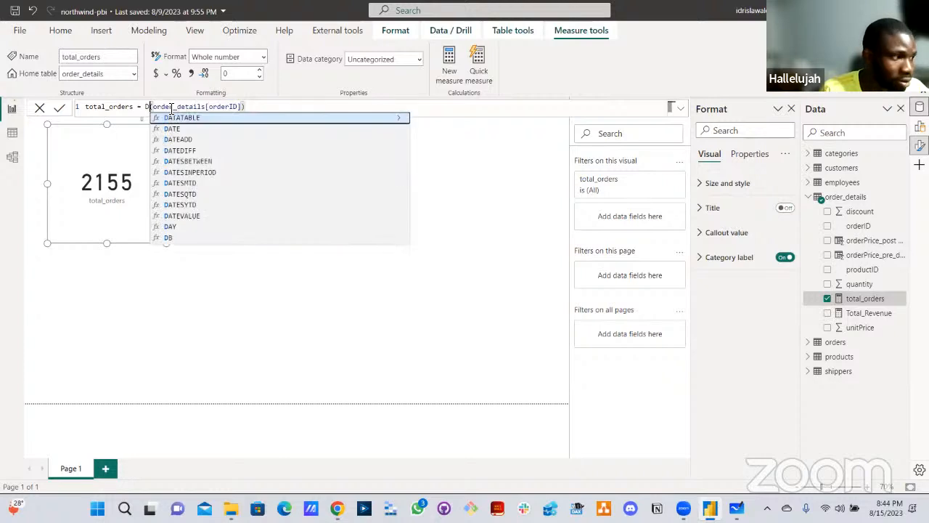
pyautogui.press('Down')
pyautogui.press('Down')
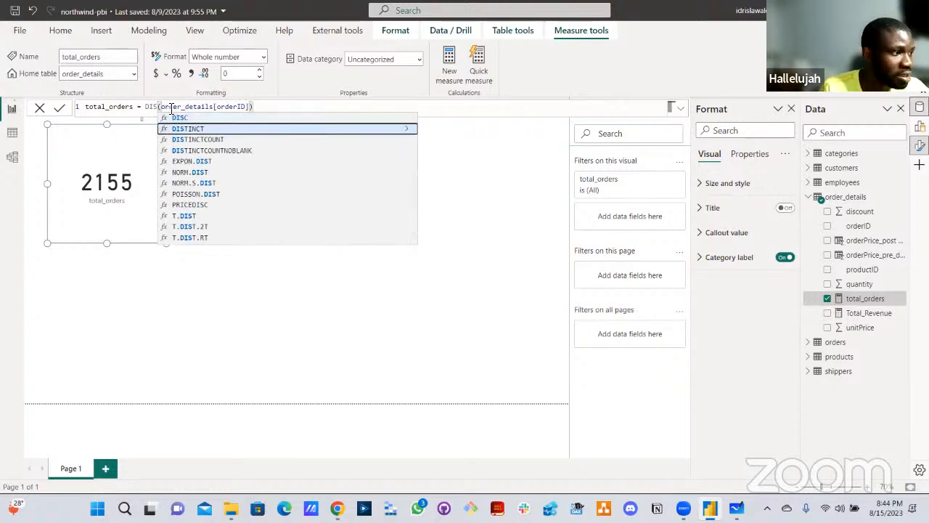
pyautogui.press('Tab')
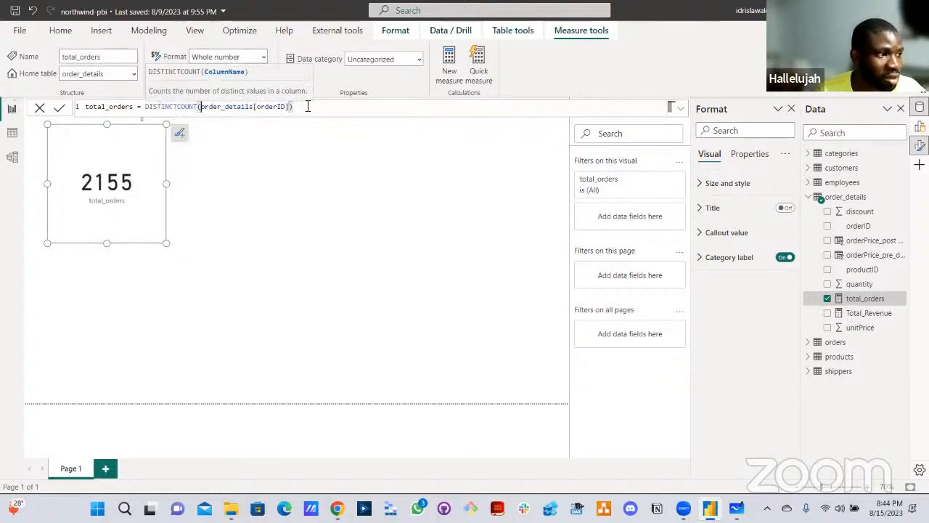
pyautogui.click(307, 109)
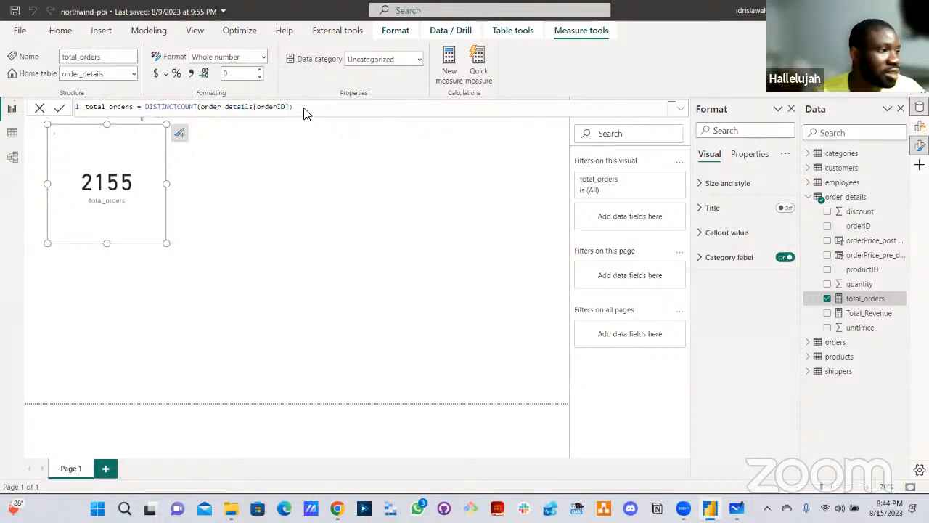
pyautogui.click(140, 215)
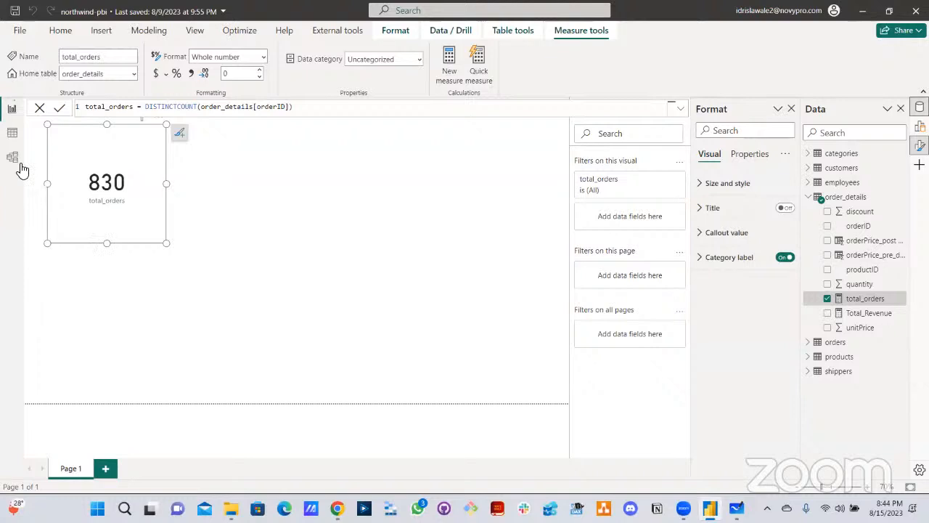
# - Compare the row data of the orders and order_details tables in the table view, including the orderID column of orders
pyautogui.click(12, 133)
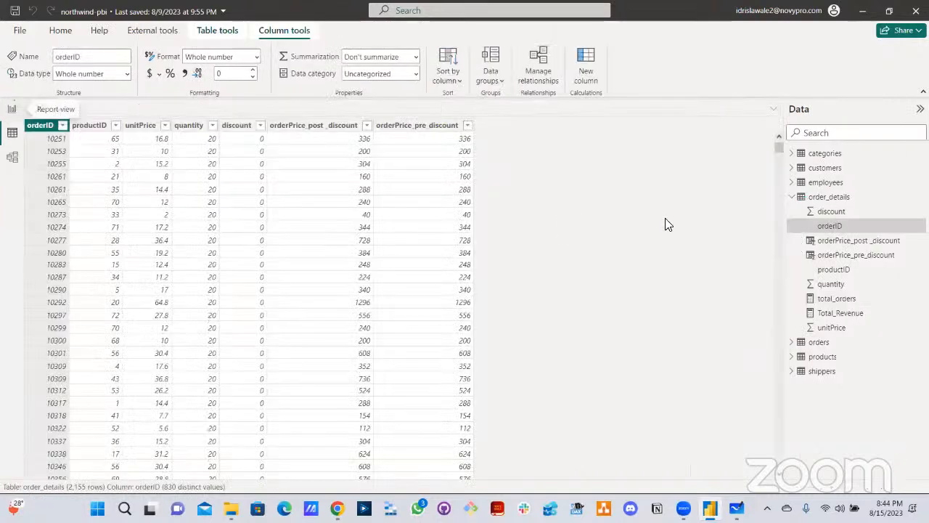
pyautogui.click(791, 197)
pyautogui.click(819, 212)
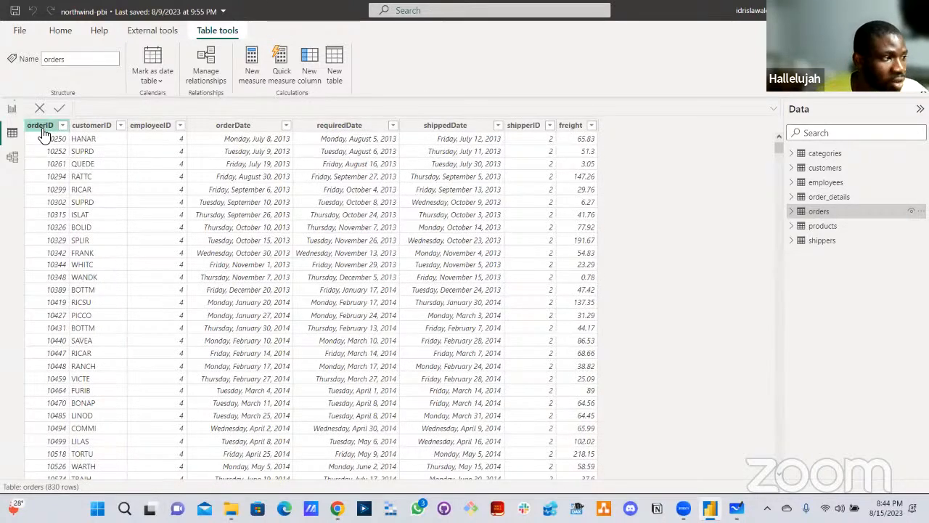
pyautogui.click(43, 131)
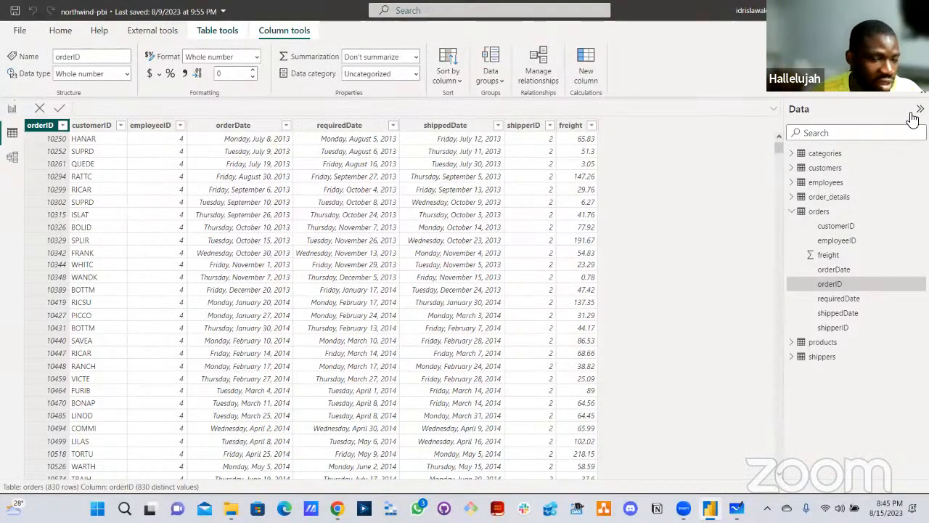
pyautogui.click(796, 211)
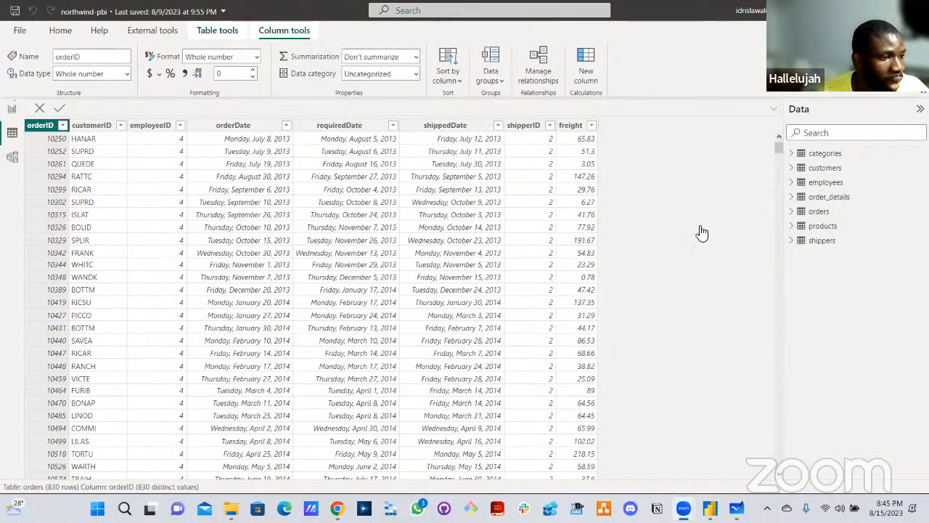
pyautogui.click(818, 201)
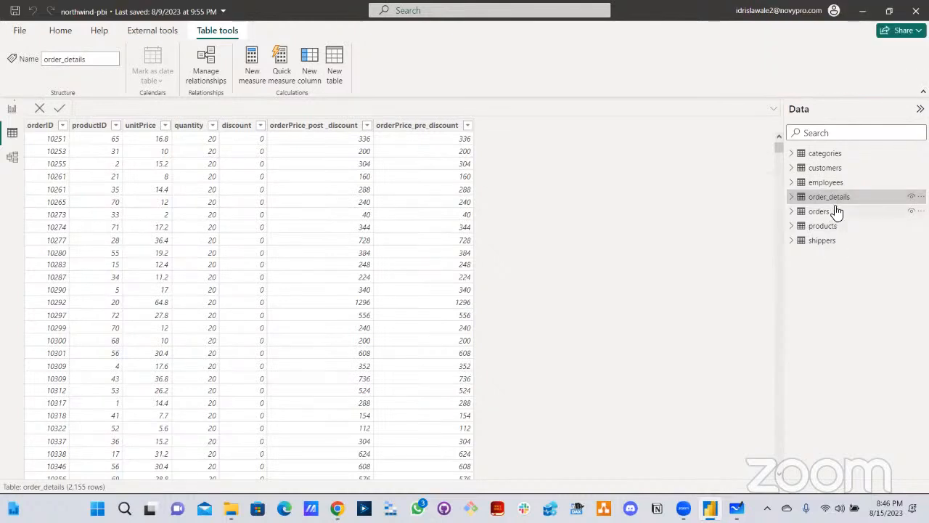
pyautogui.moveTo(837, 211)
pyautogui.click(820, 212)
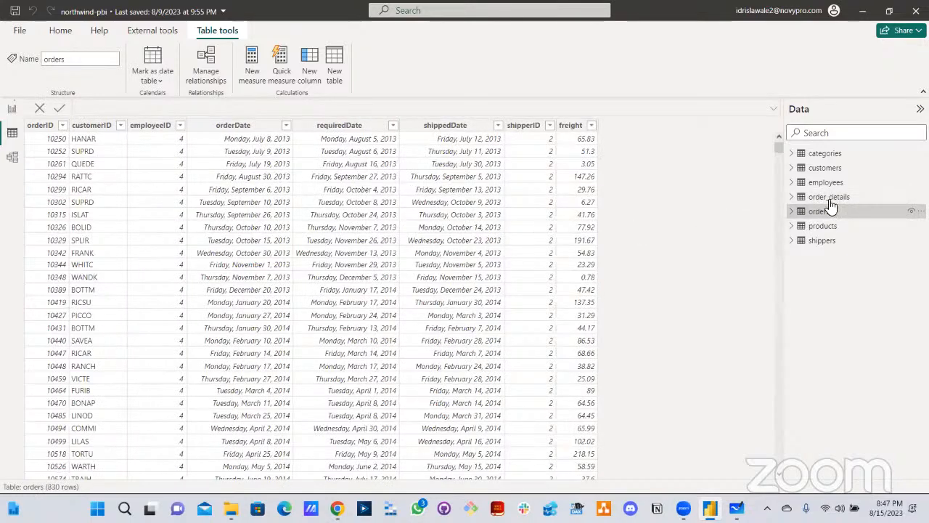
pyautogui.click(831, 199)
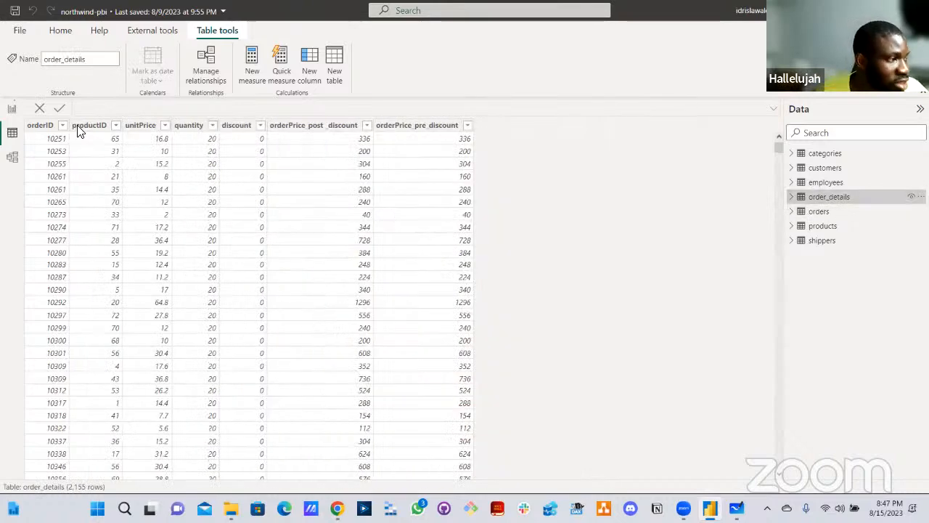
# - Filter the orderID column of order_details to show only the rows of order 10248
pyautogui.click(55, 128)
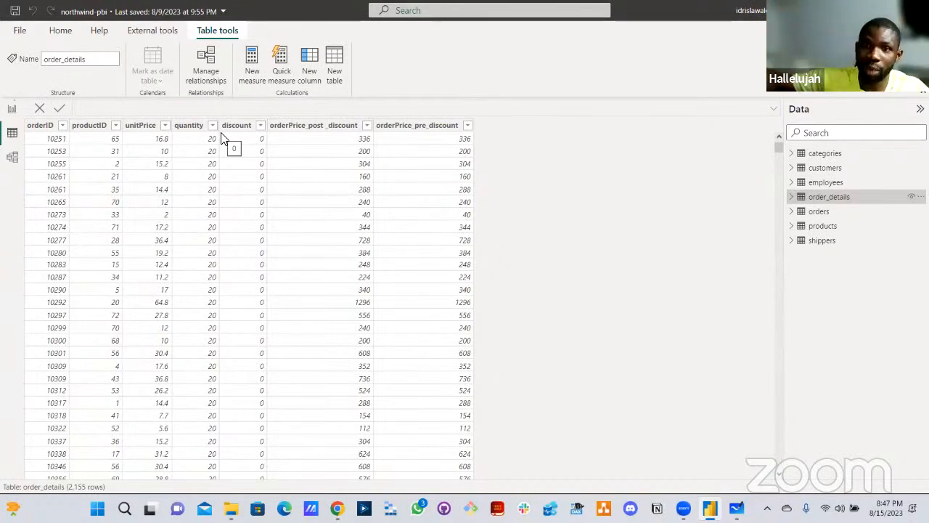
pyautogui.click(58, 129)
pyautogui.click(63, 125)
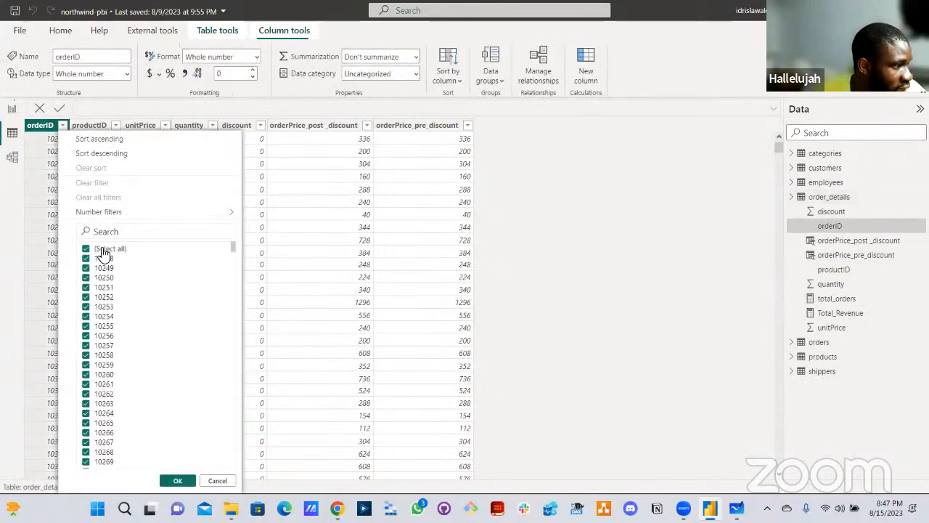
pyautogui.click(106, 248)
pyautogui.click(87, 258)
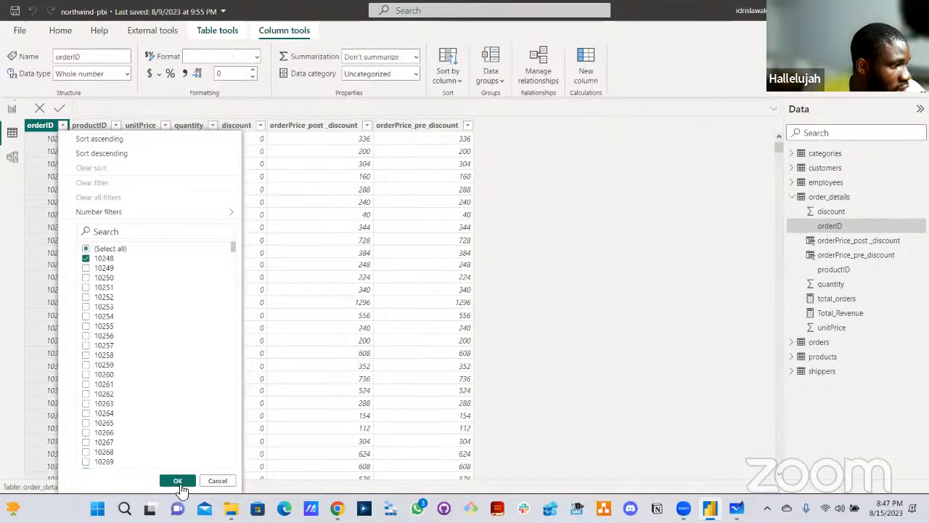
pyautogui.click(183, 481)
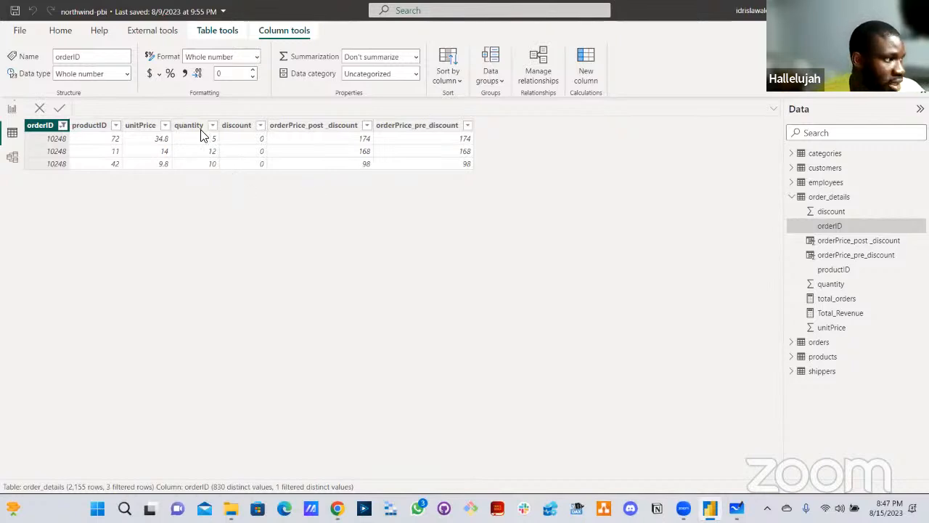
# - Restore all order IDs in the orderID filter of order_details and collapse the table's field list
pyautogui.click(63, 127)
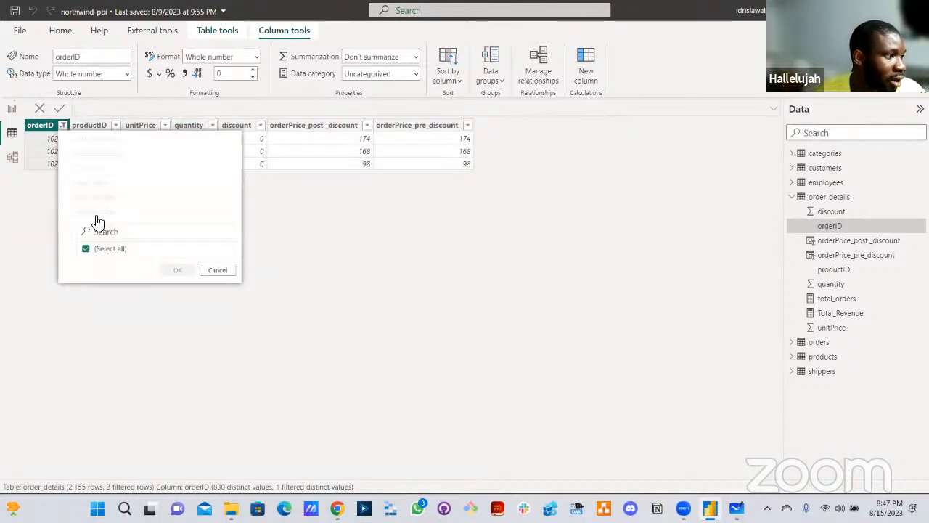
pyautogui.click(96, 248)
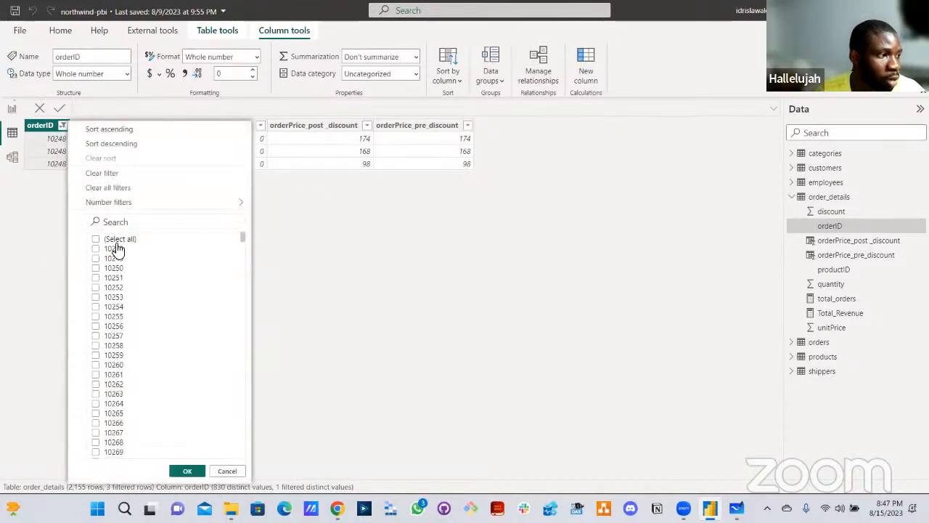
pyautogui.click(118, 241)
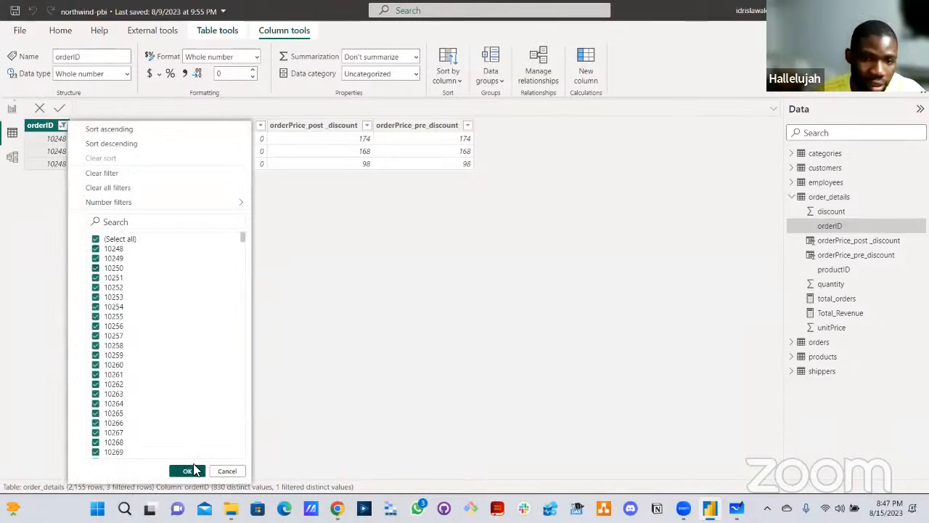
pyautogui.click(190, 470)
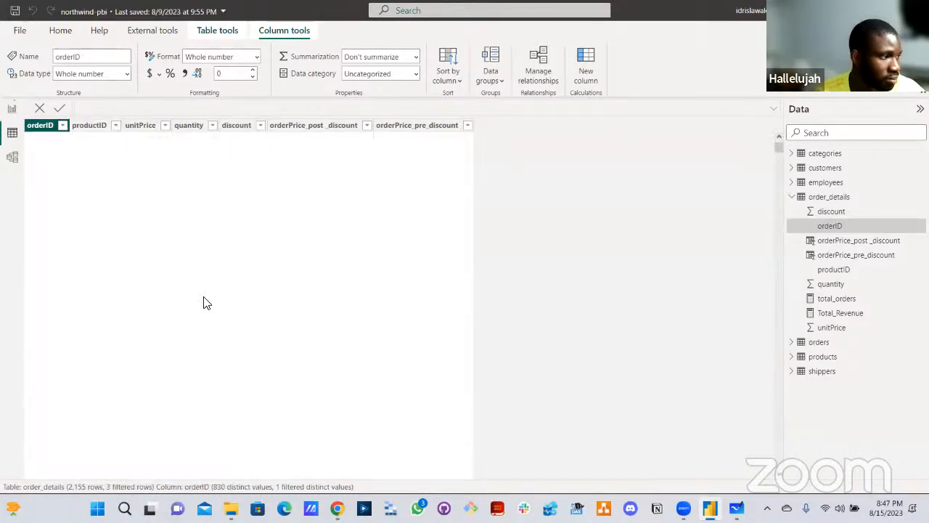
pyautogui.click(796, 200)
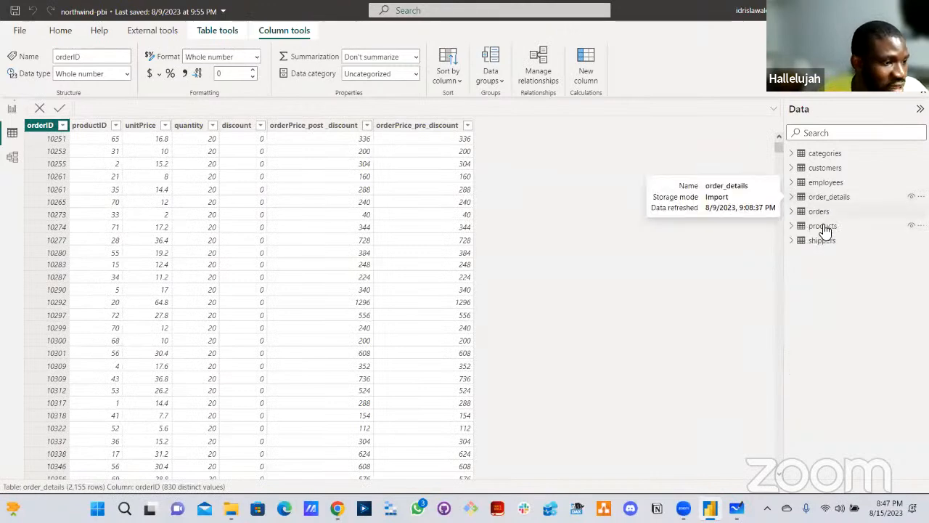
# - Examine the contents of the categories, customers, employees and order_details tables one after another
pyautogui.click(839, 154)
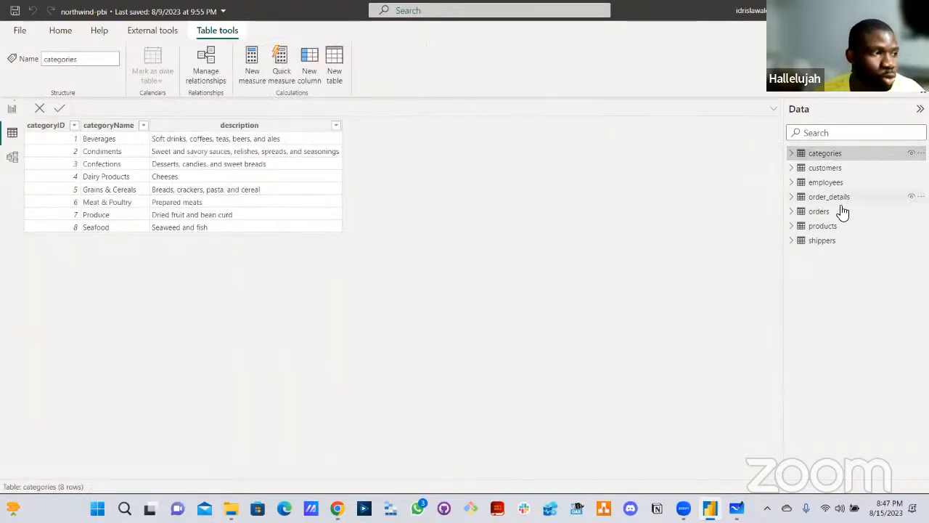
pyautogui.click(840, 169)
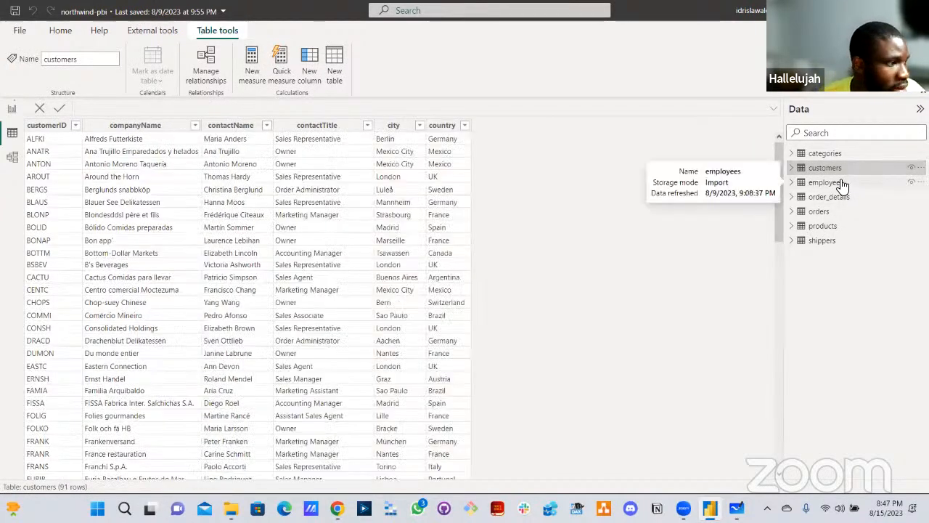
pyautogui.click(840, 183)
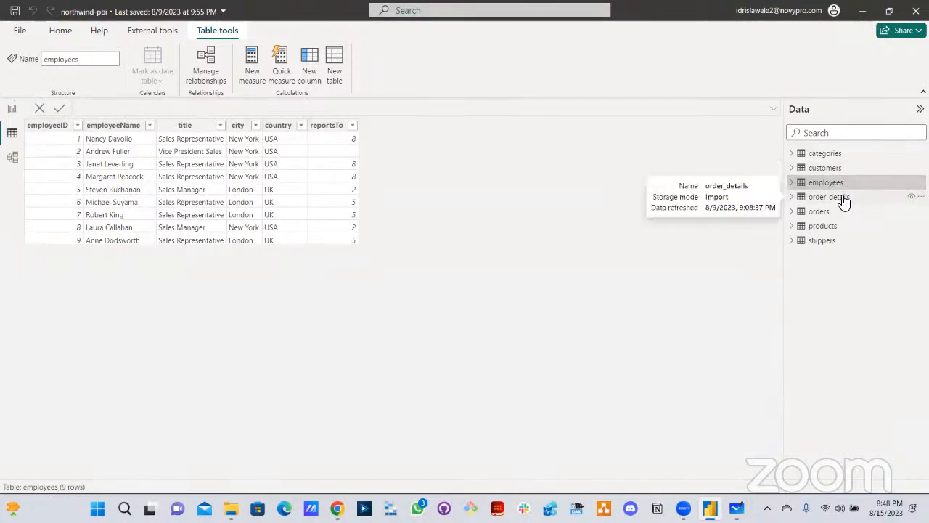
pyautogui.click(842, 201)
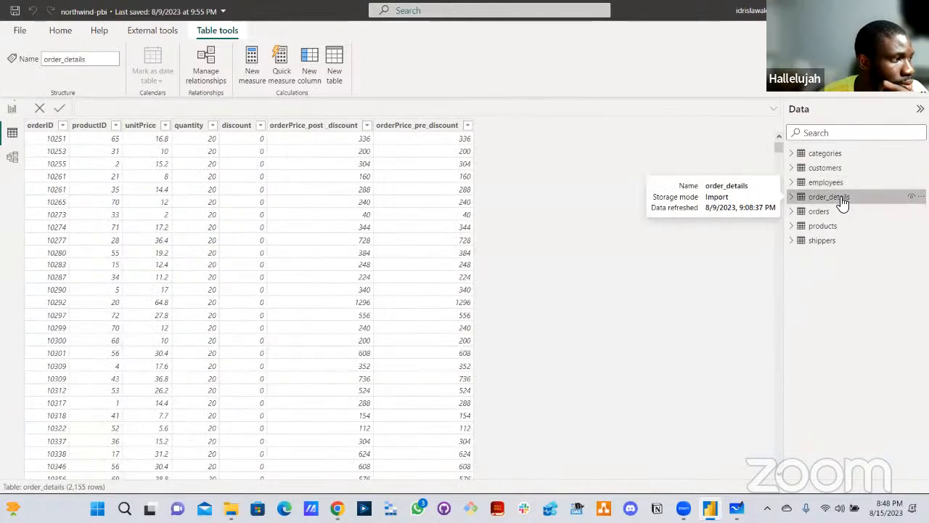
pyautogui.click(839, 186)
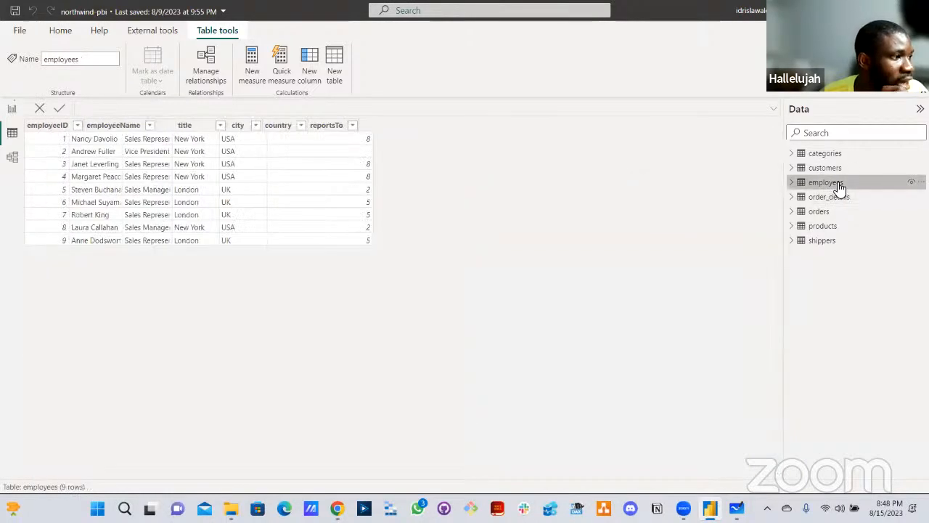
pyautogui.click(839, 172)
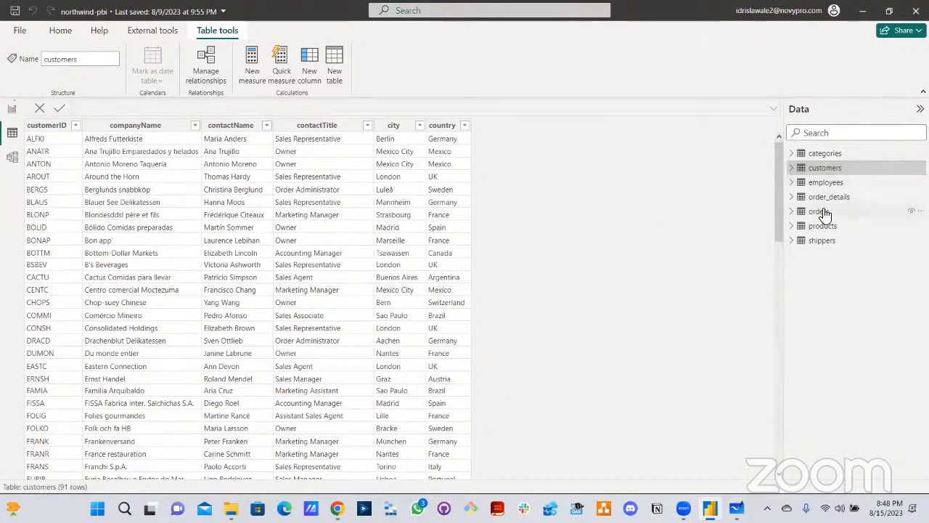
# - Open the orders table and examine its orderDate and requiredDate columns
pyautogui.click(823, 212)
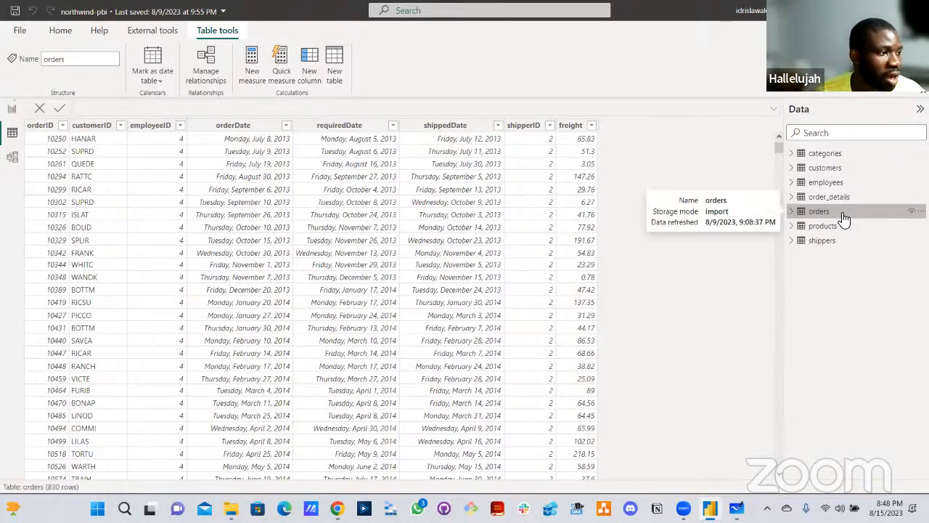
pyautogui.click(255, 125)
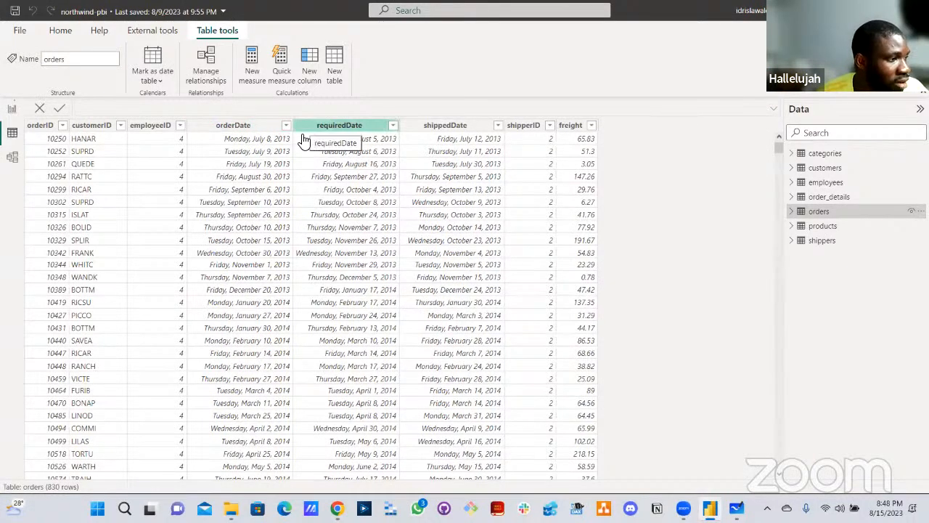
pyautogui.click(305, 135)
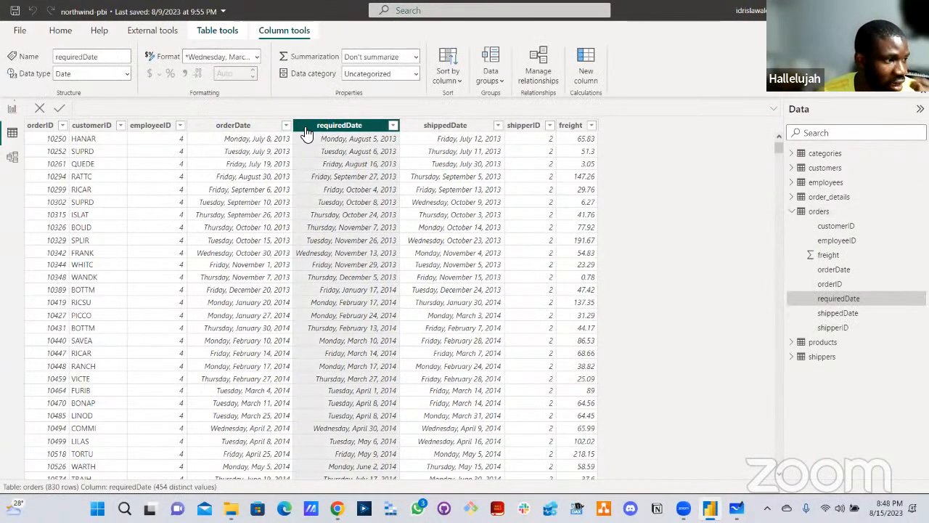
pyautogui.click(246, 127)
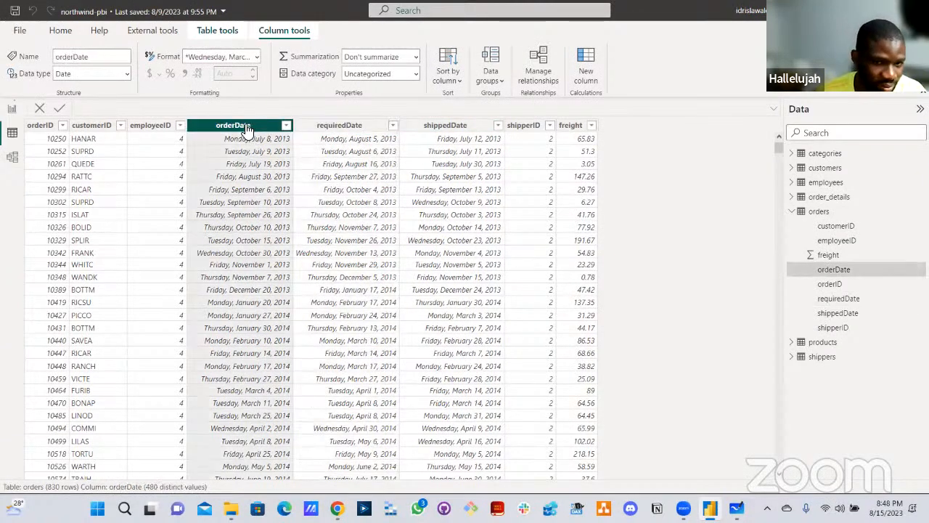
pyautogui.click(341, 129)
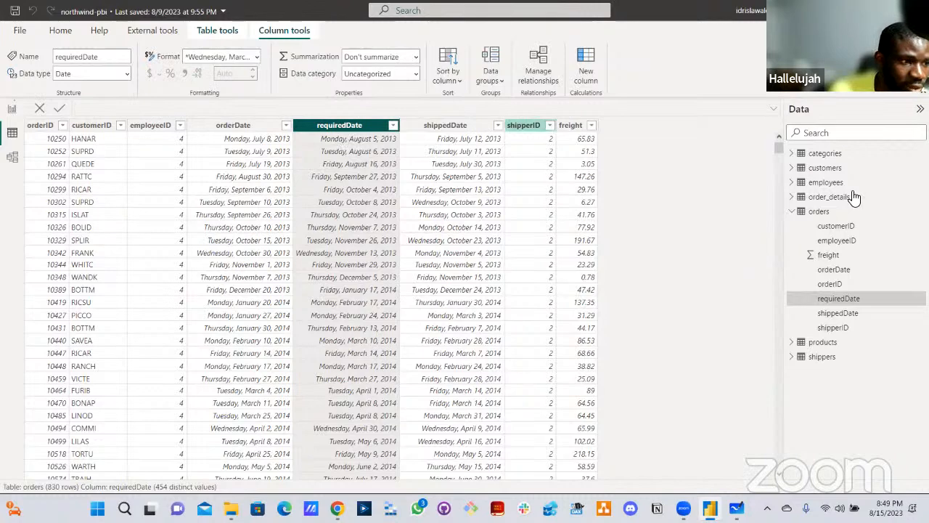
# - View the customers table, return to the orders table, and check the filter values available for its shippedDate column
pyautogui.click(825, 168)
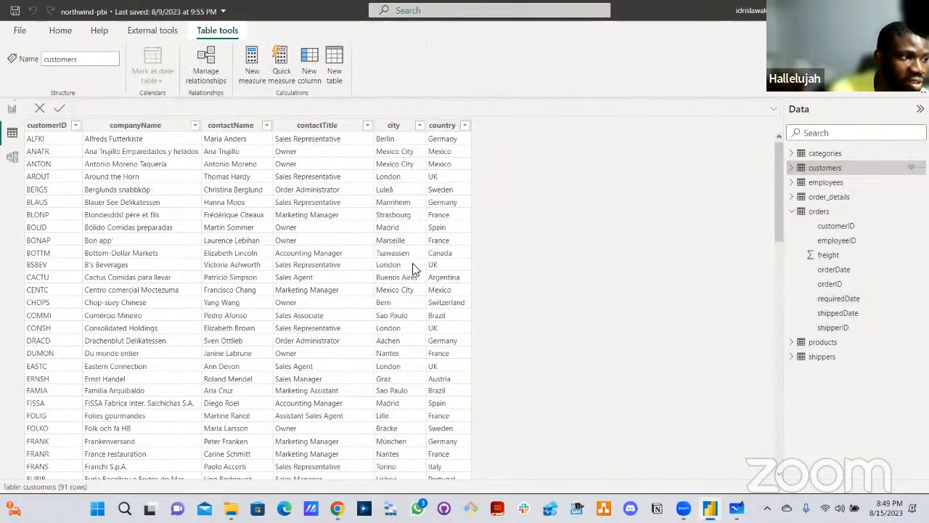
pyautogui.click(835, 203)
pyautogui.click(818, 212)
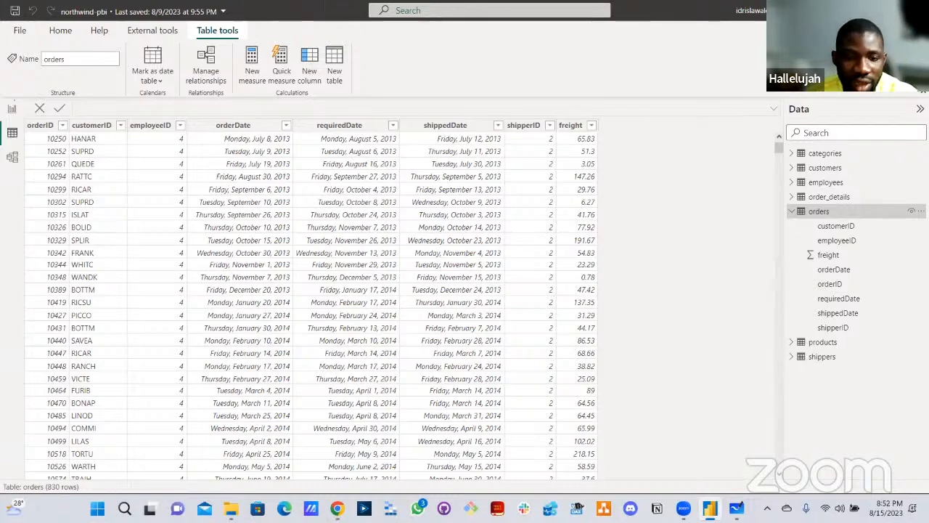
pyautogui.click(496, 130)
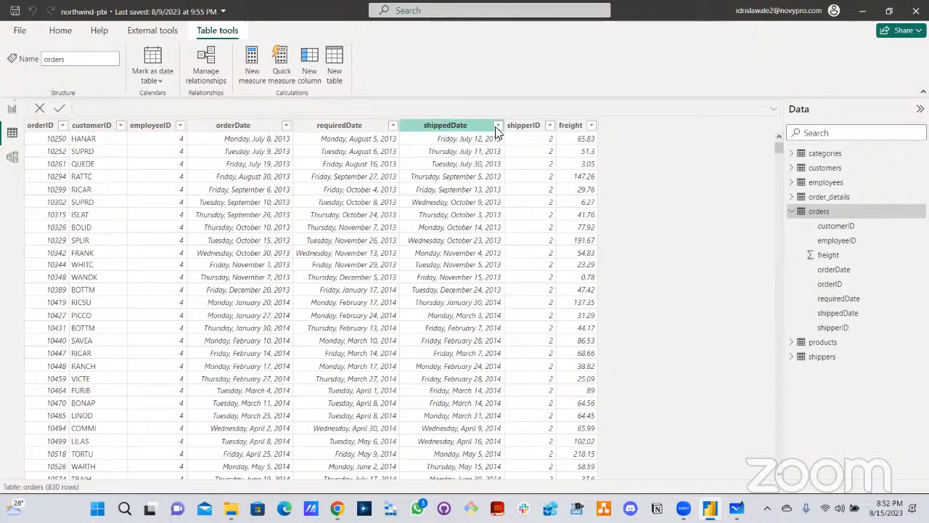
pyautogui.click(497, 127)
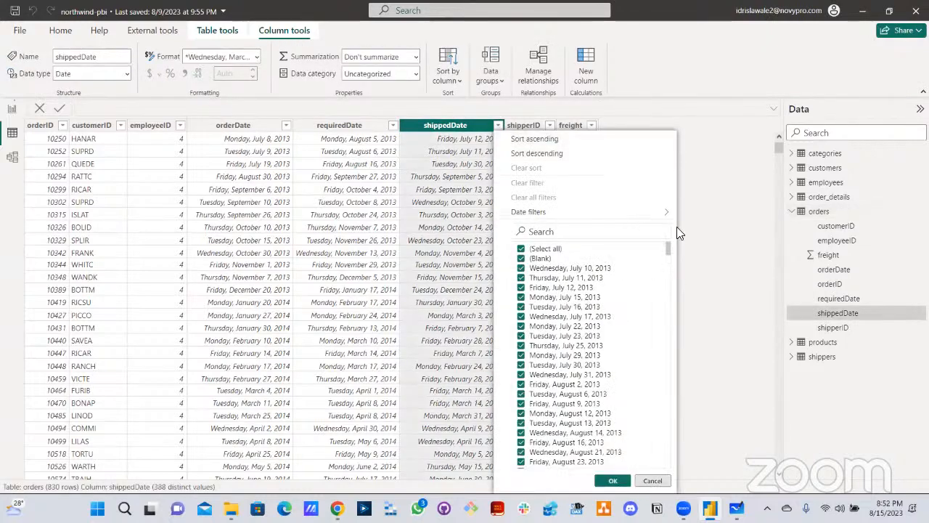
pyautogui.click(678, 218)
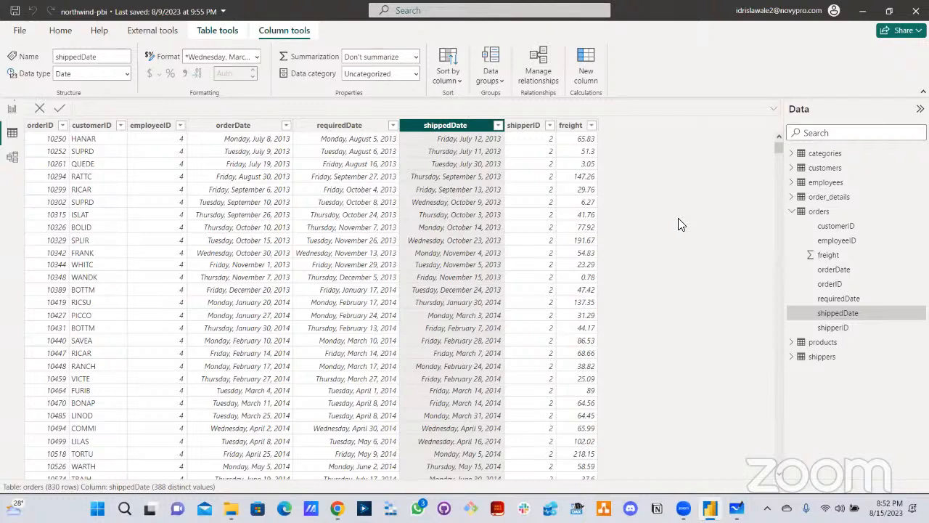
# - Collapse the field list of orders and examine the products, customers and employees tables before reopening orders
pyautogui.click(819, 215)
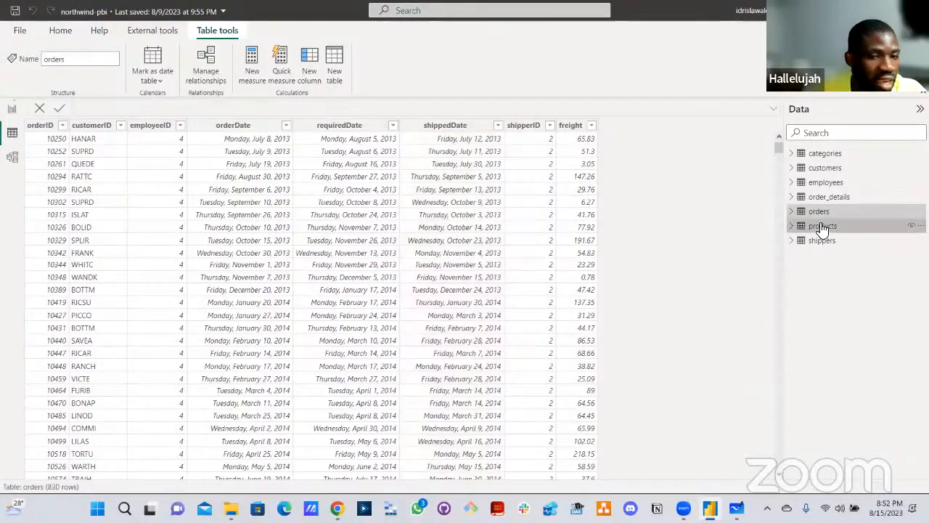
pyautogui.click(822, 227)
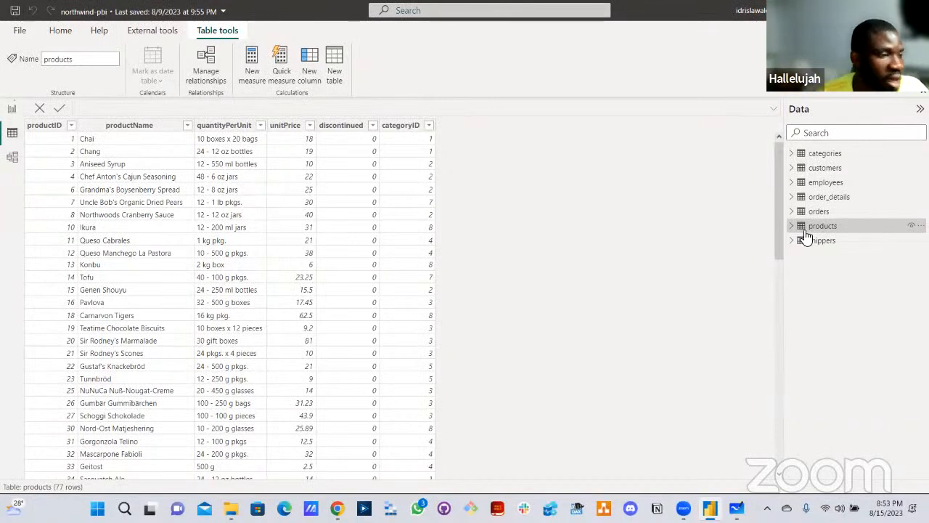
pyautogui.click(814, 172)
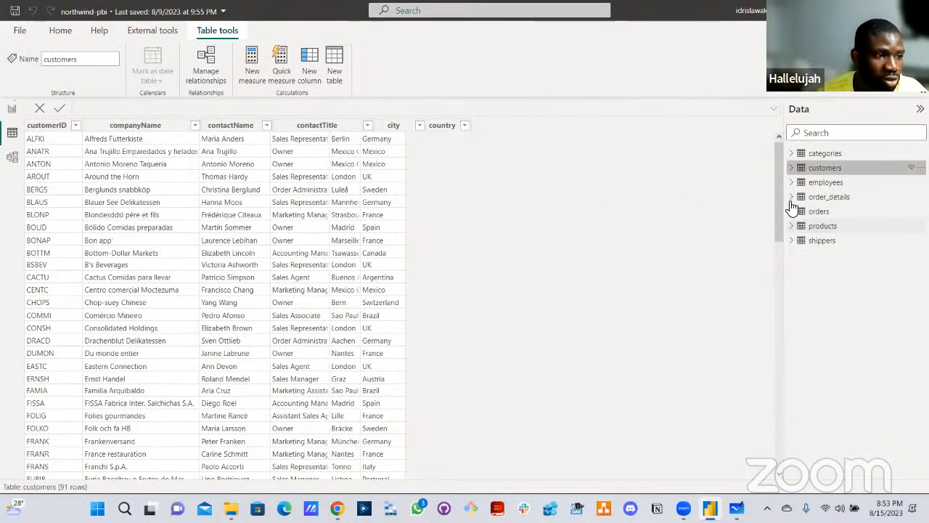
pyautogui.click(827, 183)
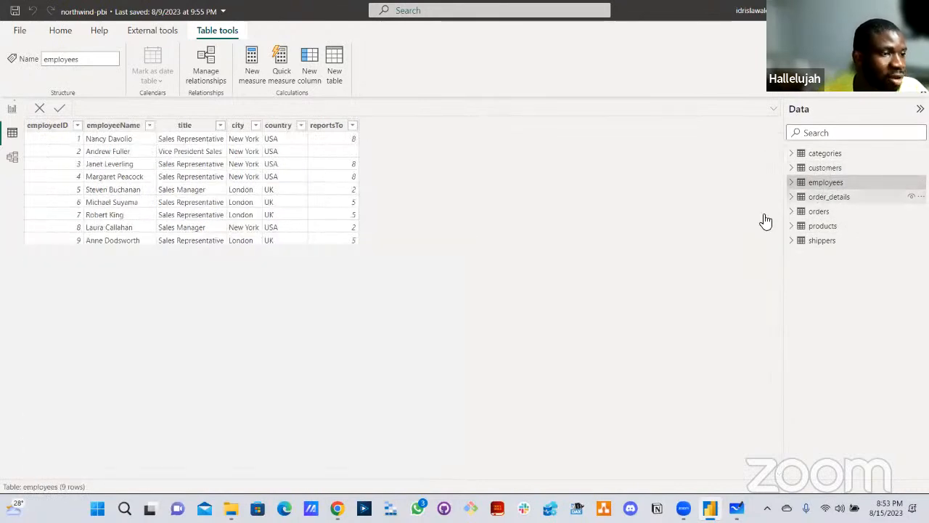
pyautogui.click(829, 197)
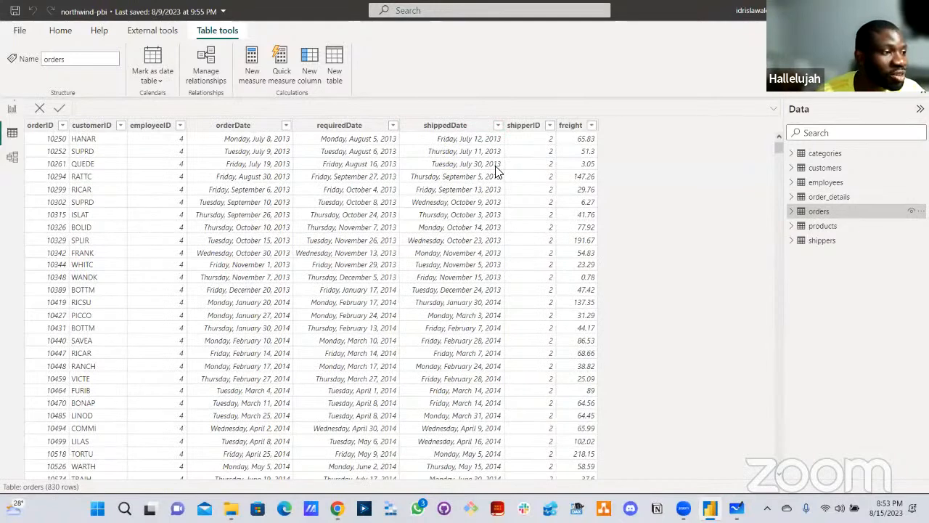
# - Filter the shippedDate column of the orders table to show only the rows with blank dates
pyautogui.click(496, 128)
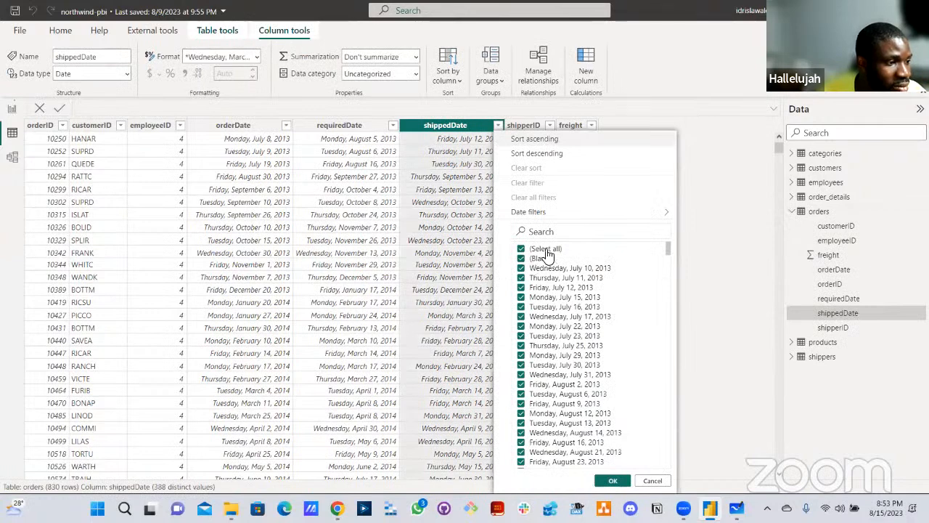
pyautogui.click(521, 248)
pyautogui.click(520, 259)
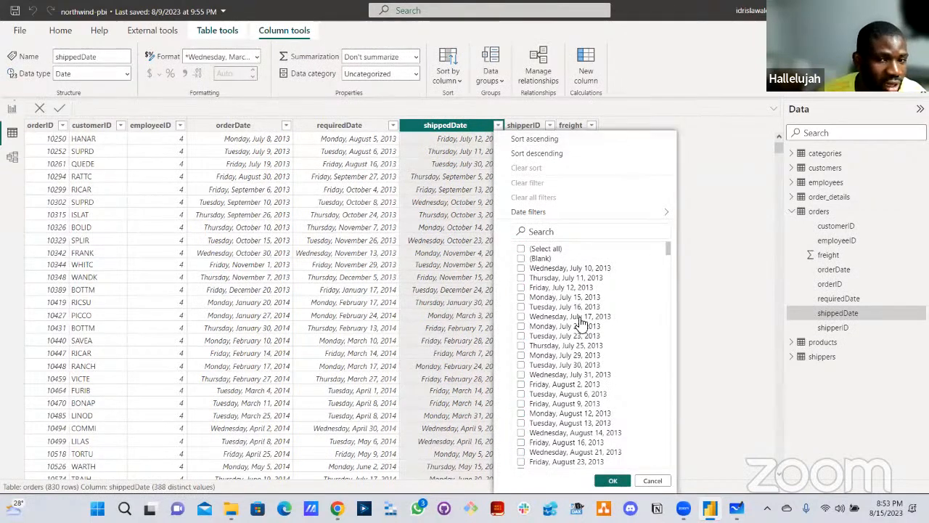
pyautogui.click(604, 477)
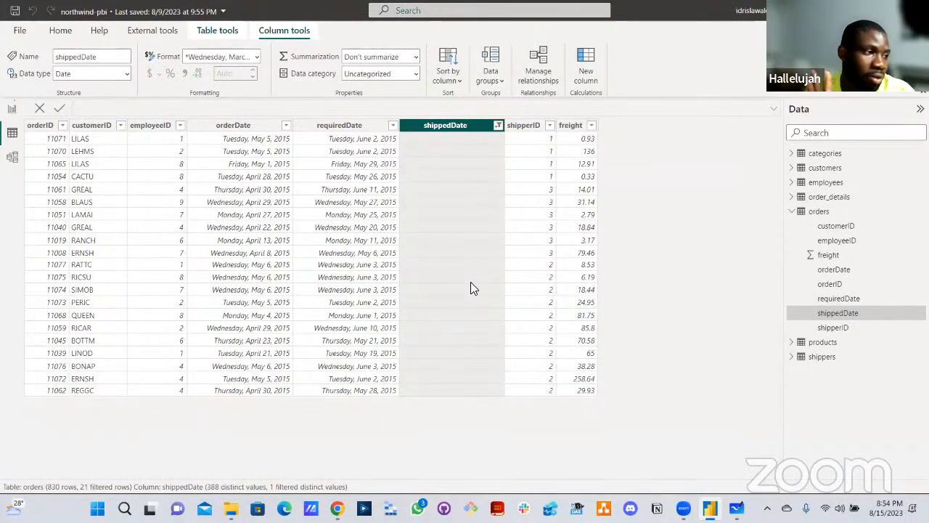
# - Restore all values in the shippedDate filter of the orders table
pyautogui.click(498, 128)
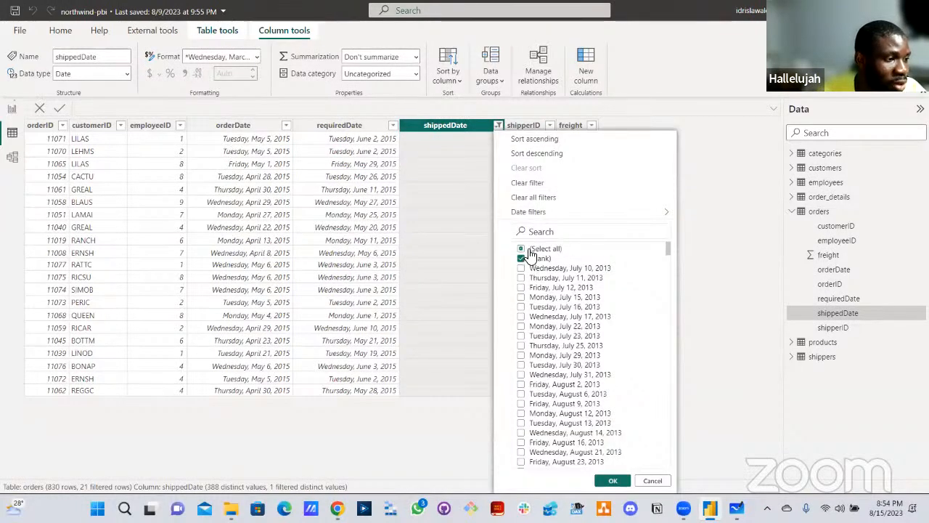
pyautogui.click(530, 249)
pyautogui.click(530, 250)
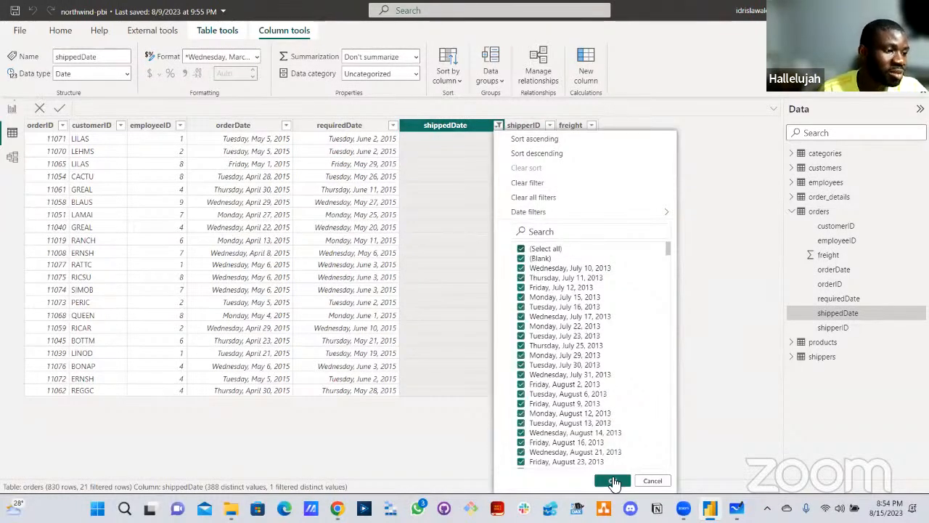
pyautogui.click(613, 481)
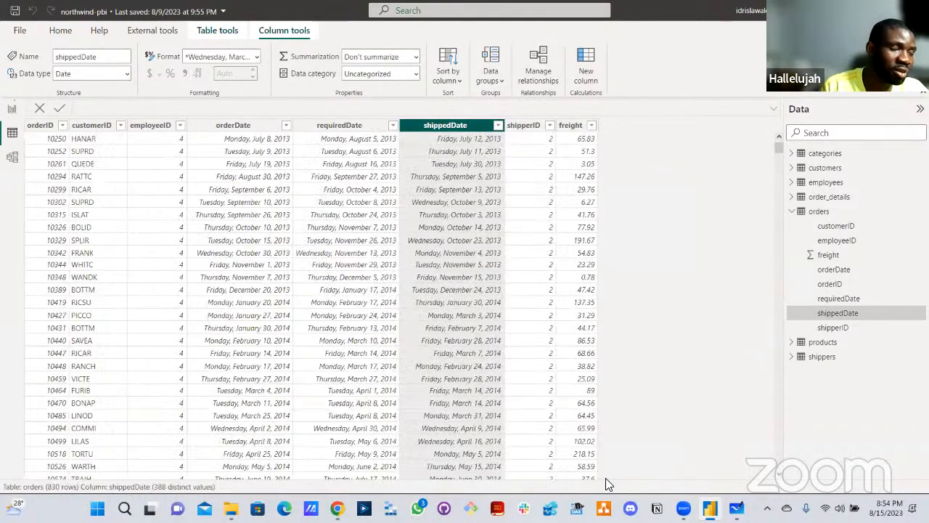
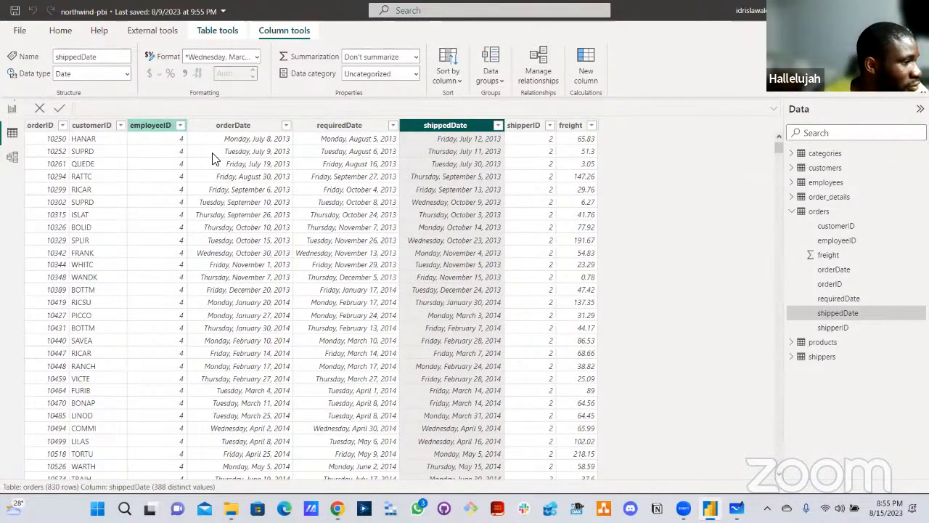
# - Examine the freight and shipperID columns of the orders table
pyautogui.click(577, 128)
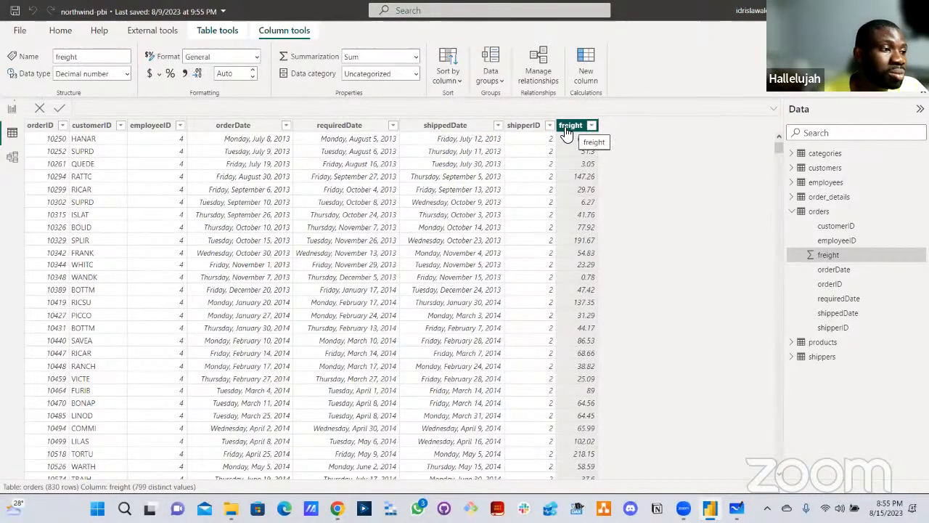
pyautogui.click(528, 130)
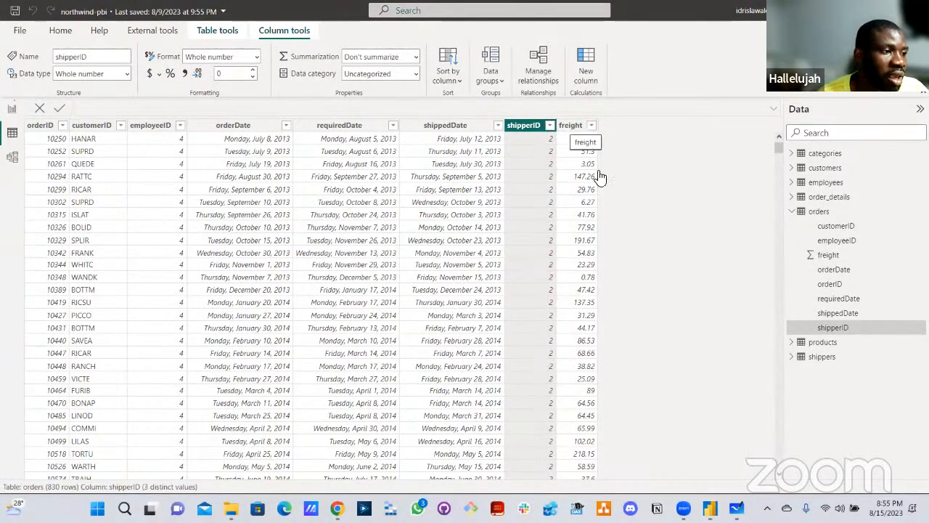
pyautogui.click(533, 130)
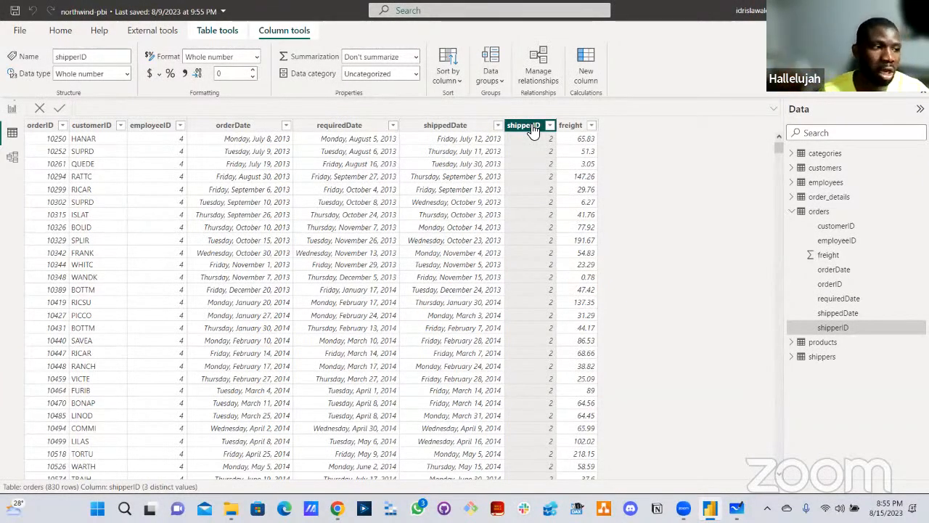
pyautogui.click(576, 128)
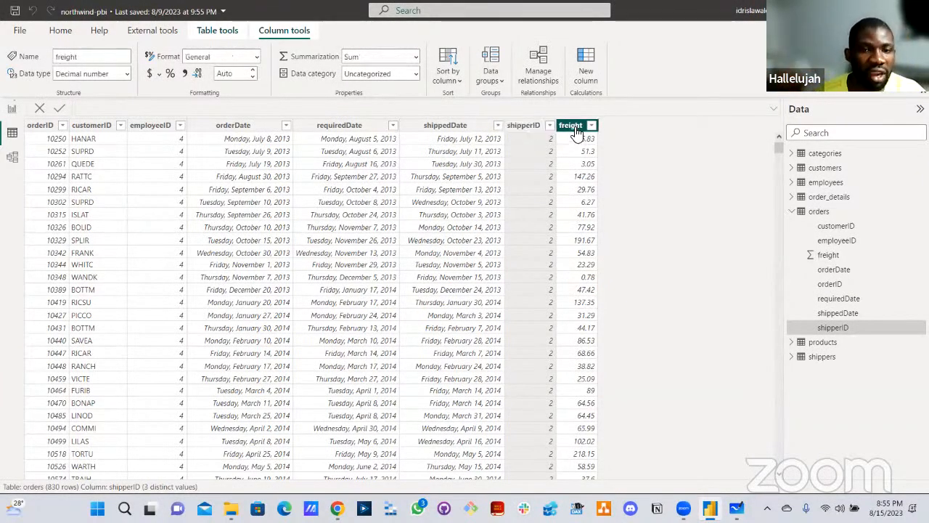
# - Create a measure in the orders table defined as total_freight = SUM(orders[freight])
pyautogui.rightClick(812, 212)
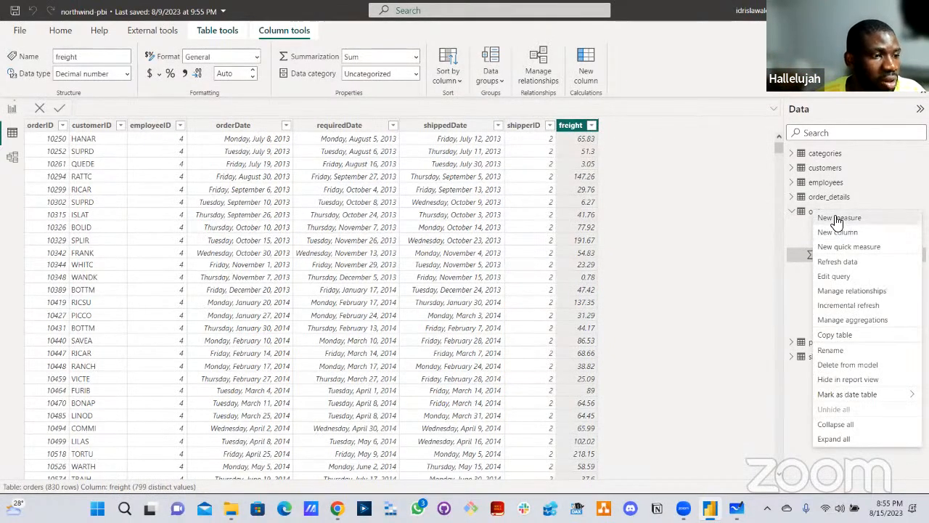
pyautogui.press('Escape')
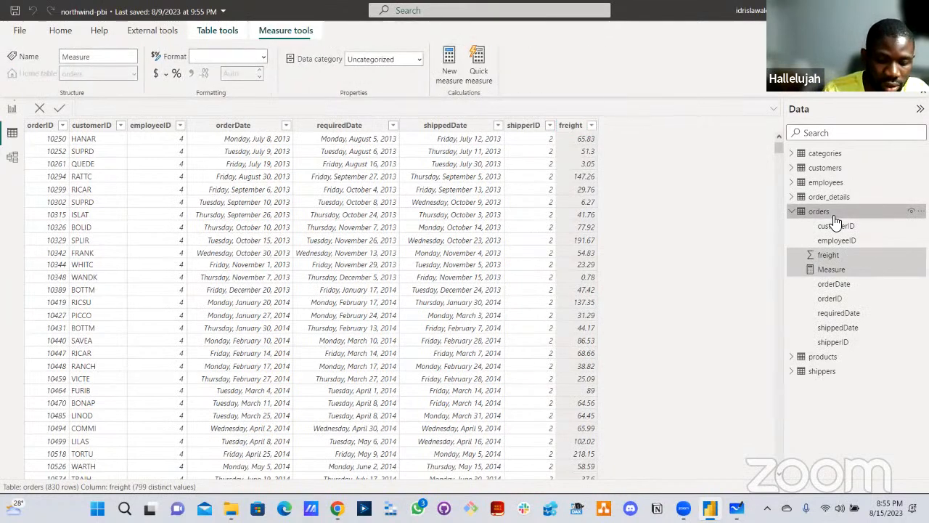
pyautogui.write('total')
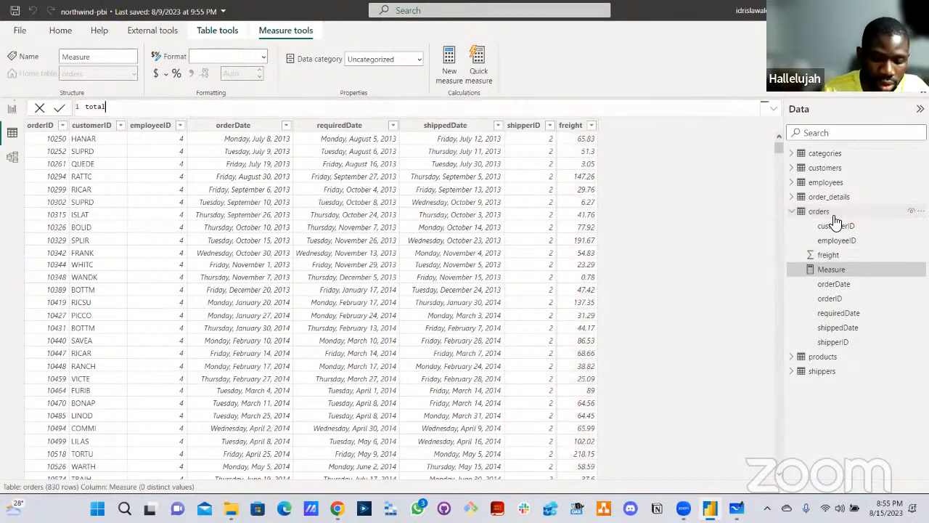
pyautogui.write('_freight ')
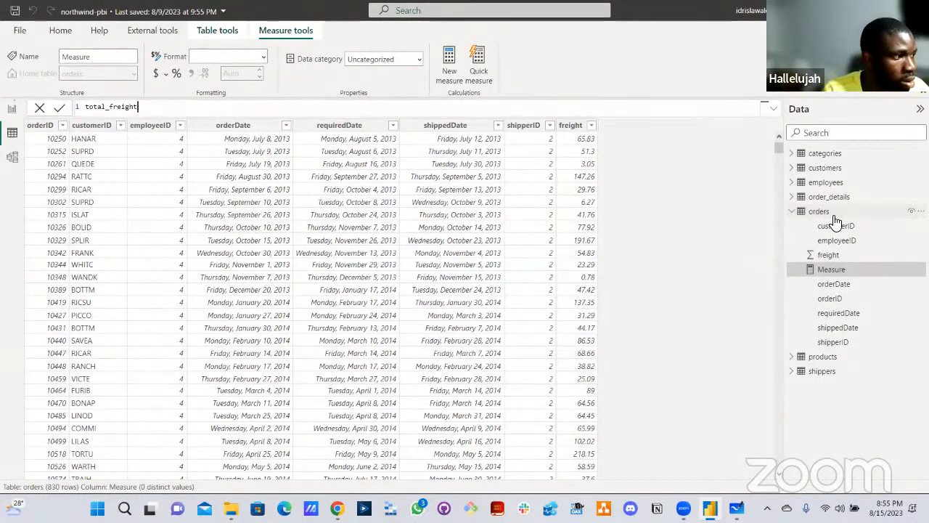
pyautogui.write('= S')
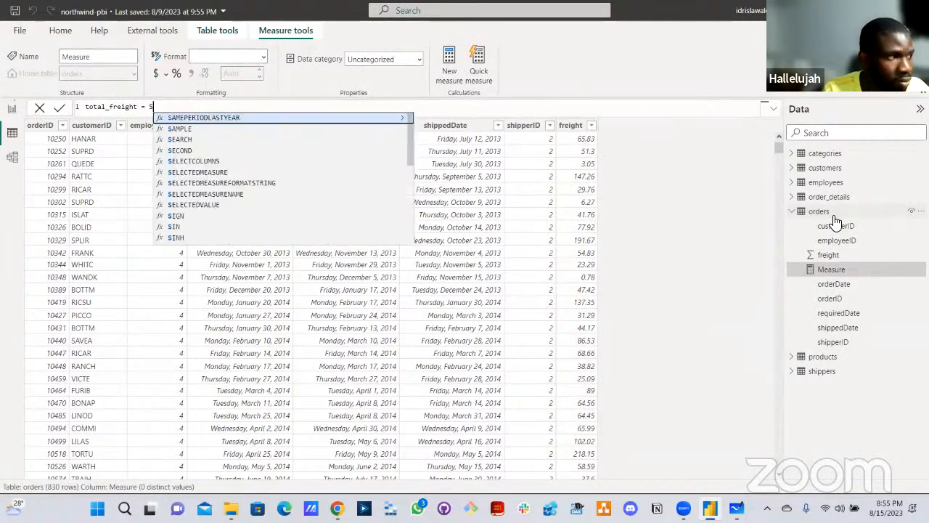
pyautogui.write('UM(orders[fre')
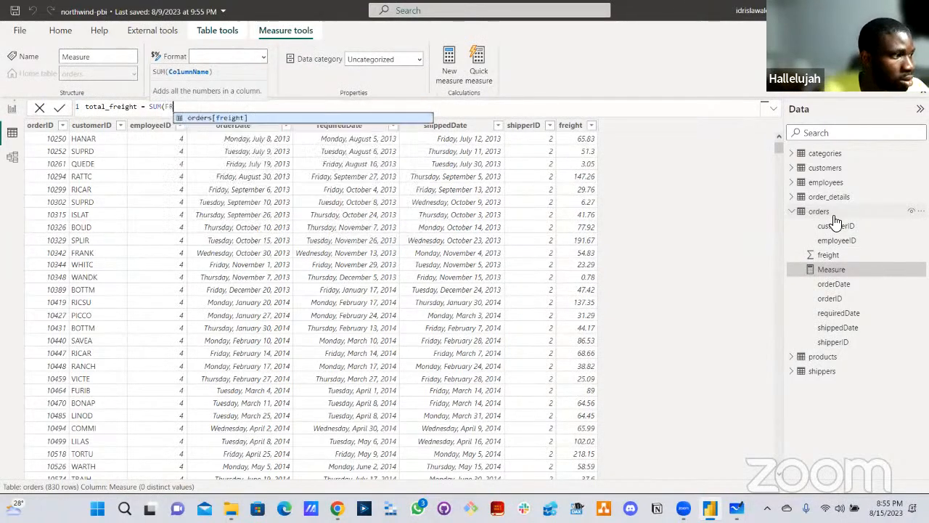
pyautogui.press('Tab')
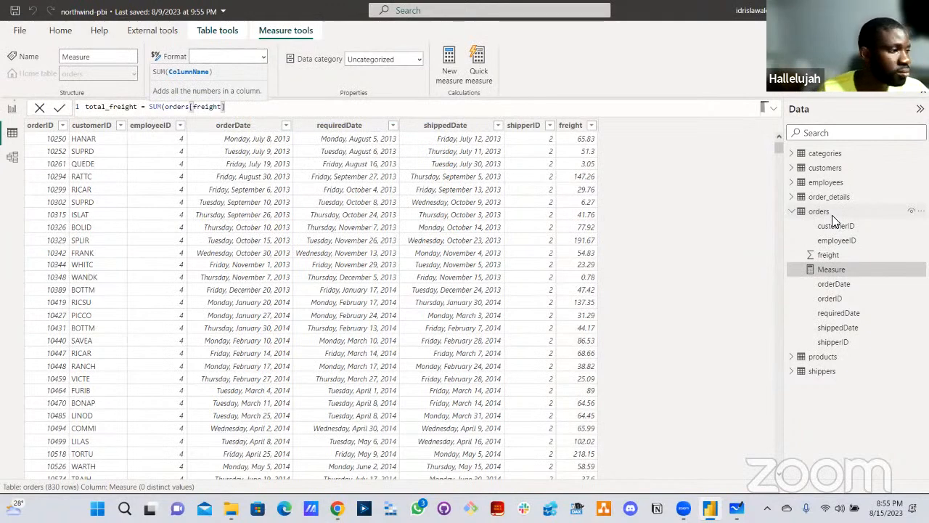
pyautogui.write(')')
pyautogui.press('Return')
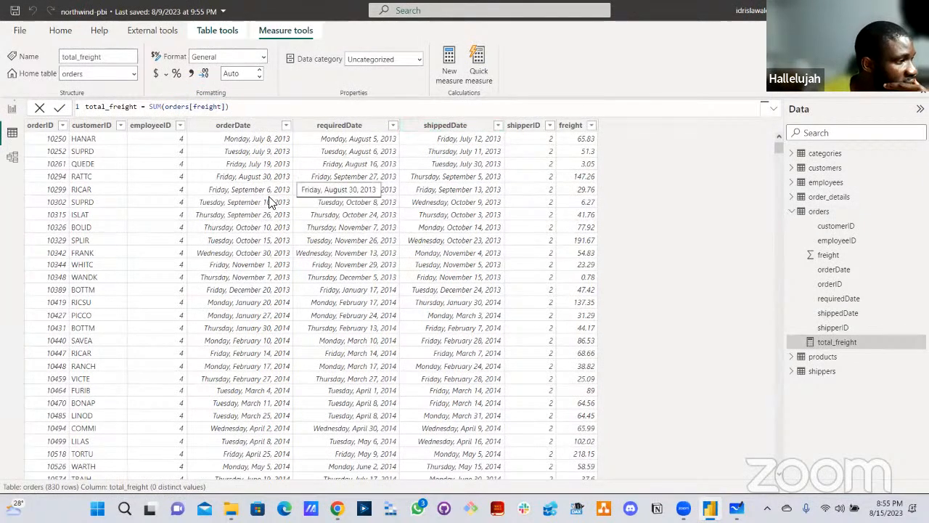
# - Compare the distinct values of the customerID column in the orders table with those in the customers table
pyautogui.click(150, 128)
pyautogui.click(100, 129)
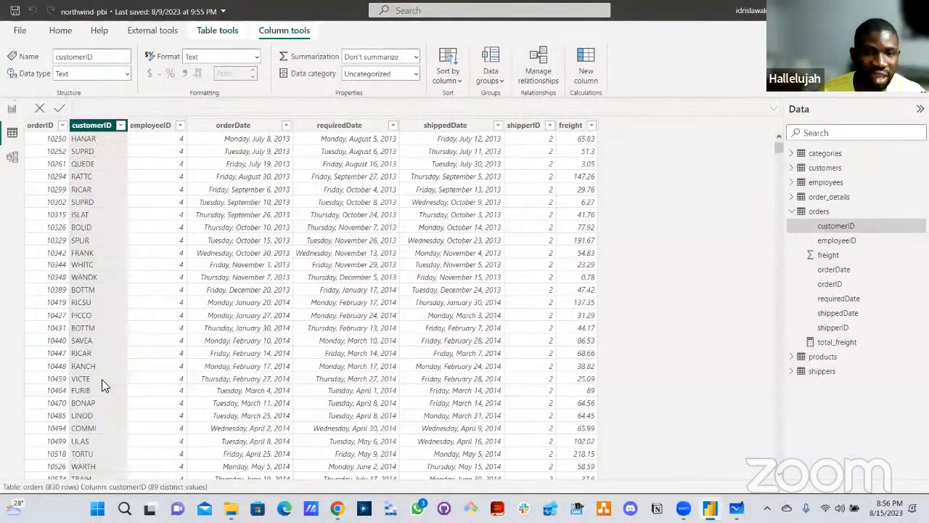
pyautogui.click(826, 167)
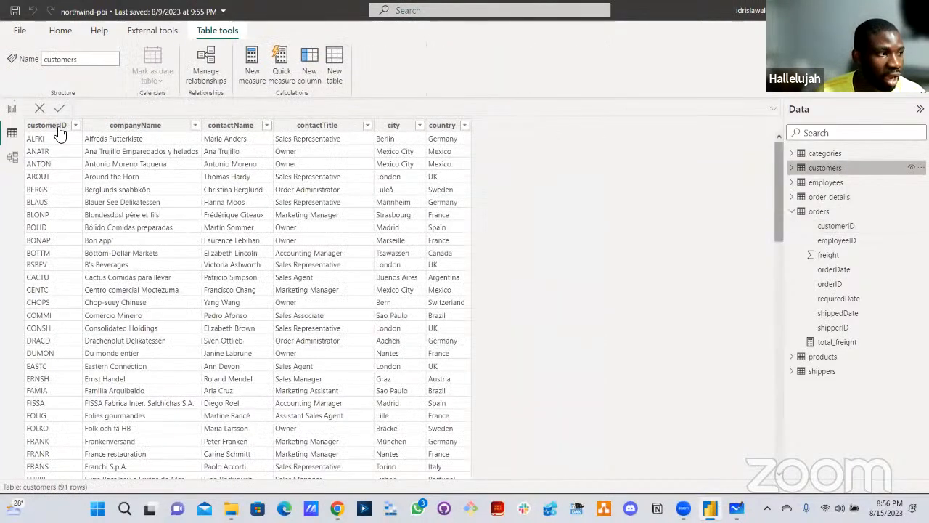
pyautogui.click(52, 127)
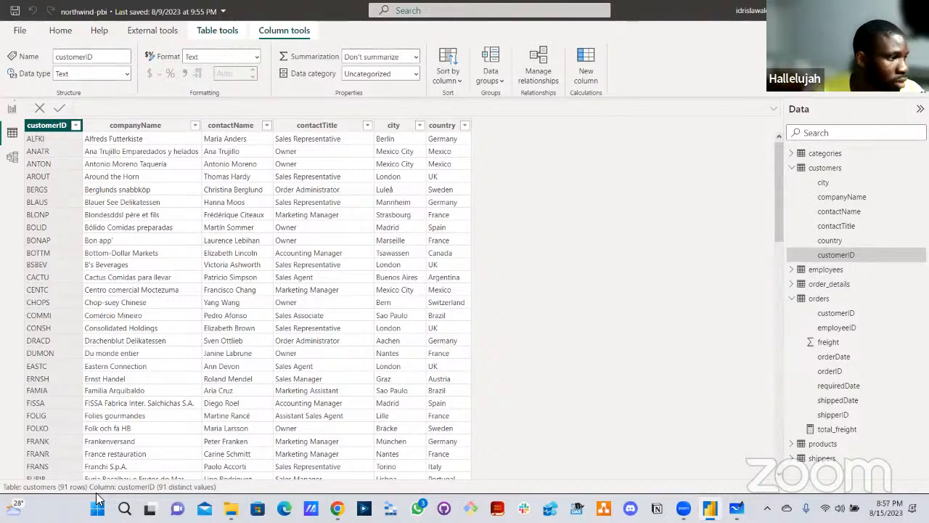
# - Collapse the customers fields, check the employeeID column of orders, and open the employees table to compare
pyautogui.click(796, 168)
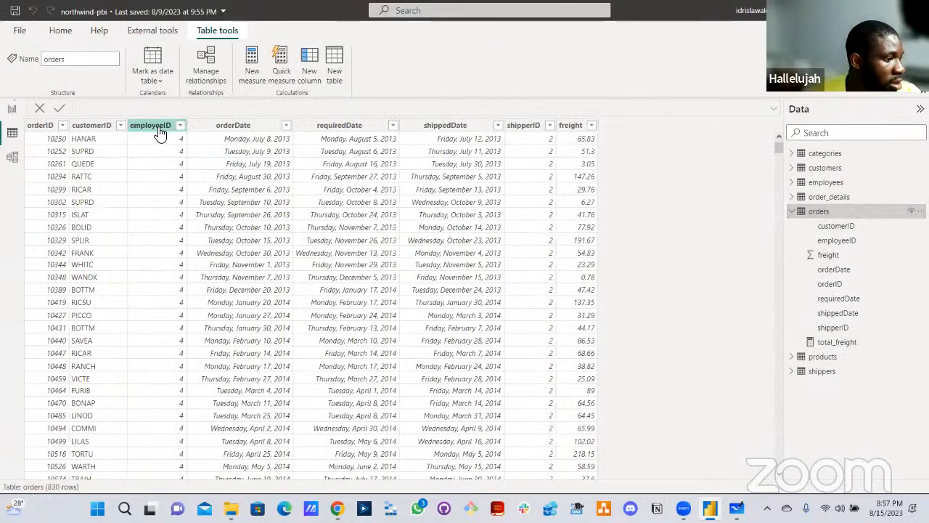
pyautogui.click(159, 131)
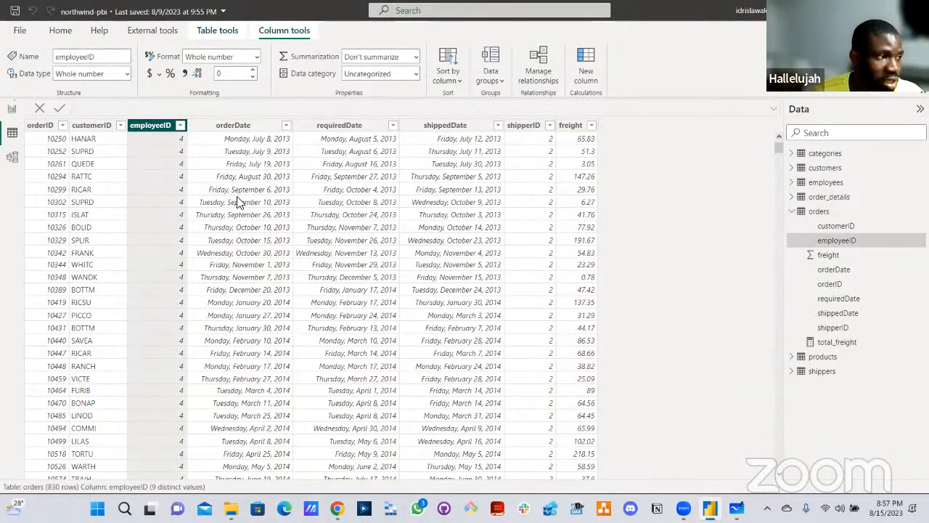
pyautogui.click(825, 183)
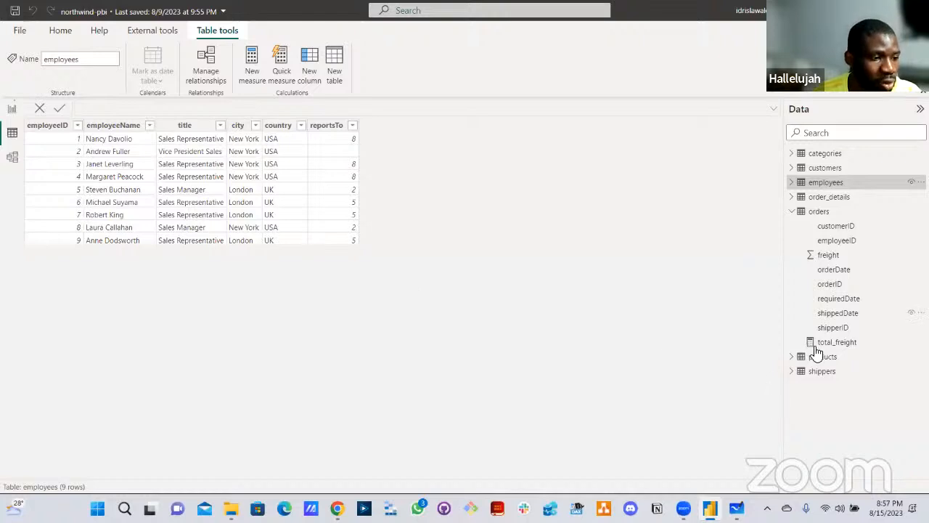
# - Review the order_details fields, the table relationships in the model, and the fields of the shippers table
pyautogui.click(792, 198)
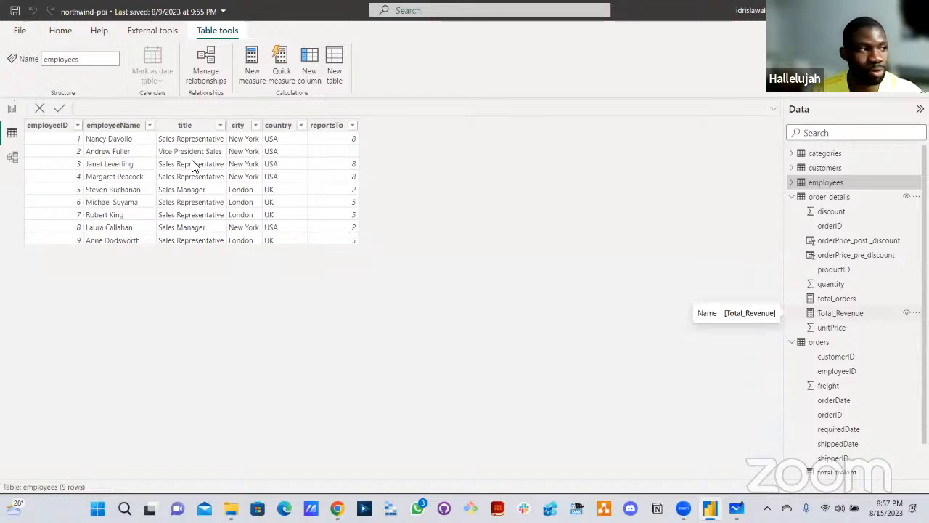
pyautogui.click(14, 158)
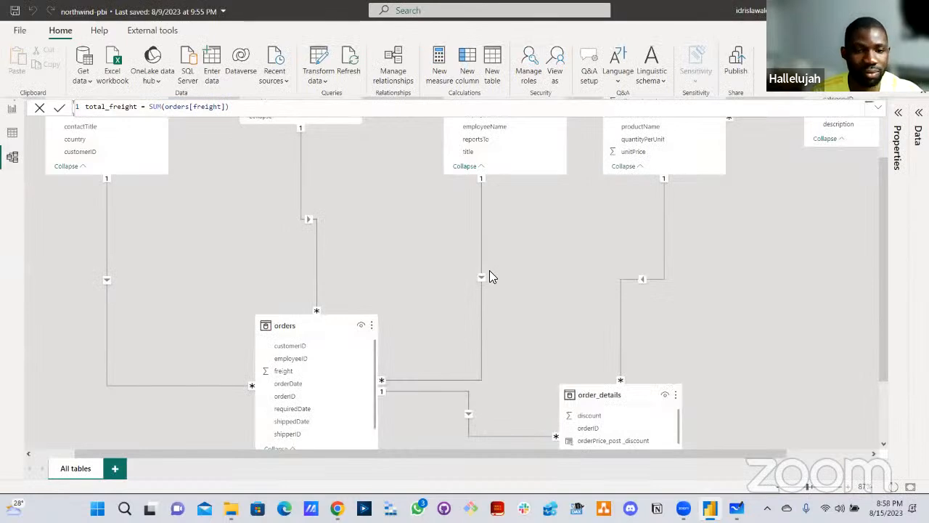
pyautogui.click(12, 132)
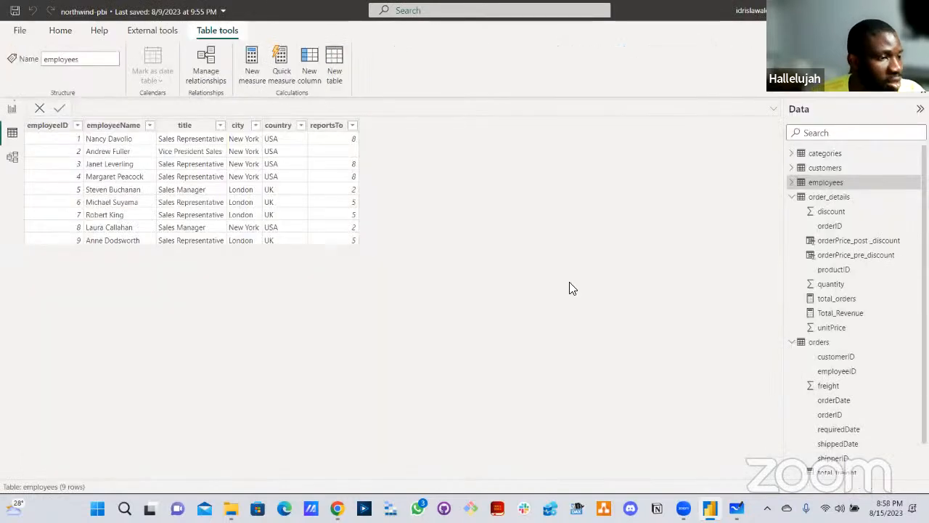
pyautogui.click(792, 198)
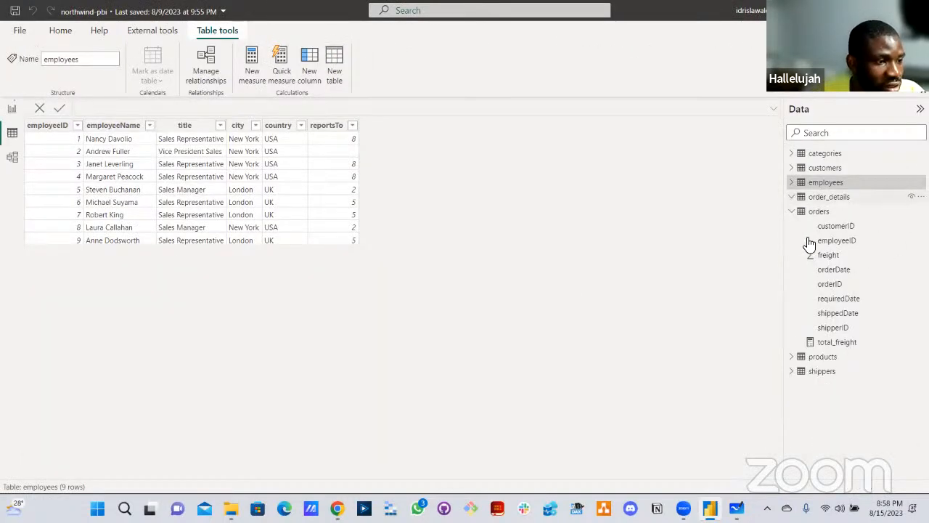
pyautogui.click(791, 373)
pyautogui.click(792, 375)
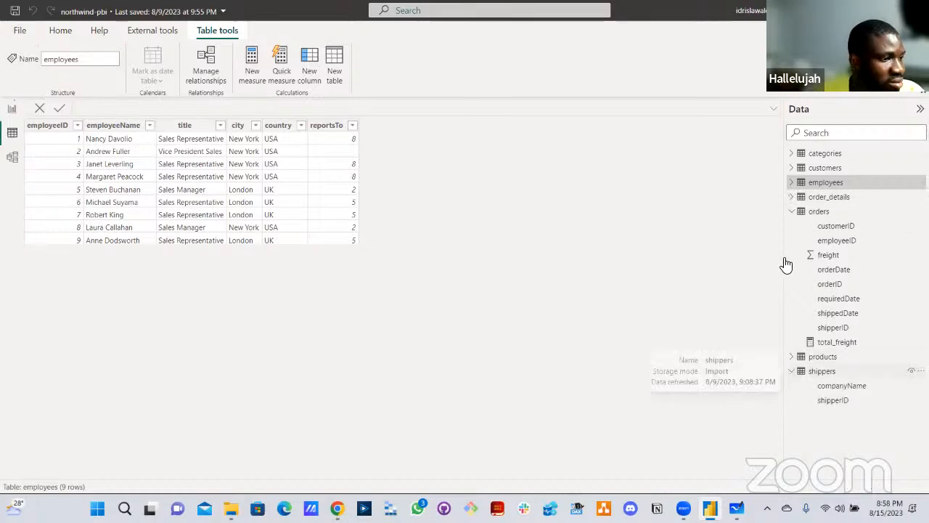
# - Open the orders table's query in Power Query Editor and select its orderDate column
pyautogui.click(818, 211)
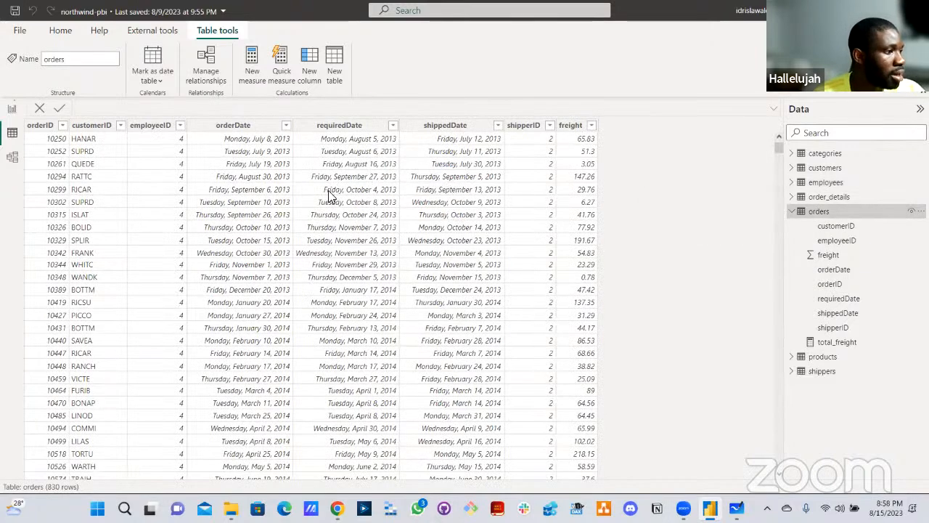
pyautogui.click(234, 126)
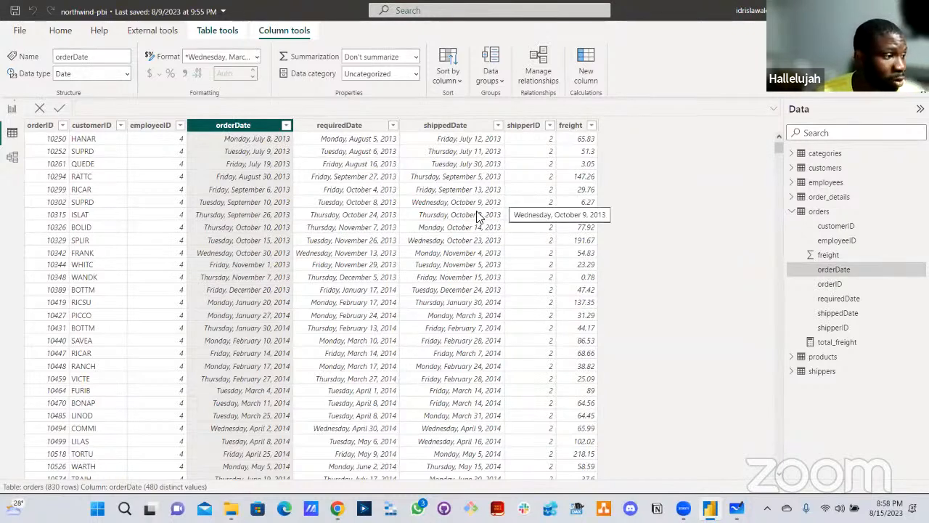
pyautogui.rightClick(828, 212)
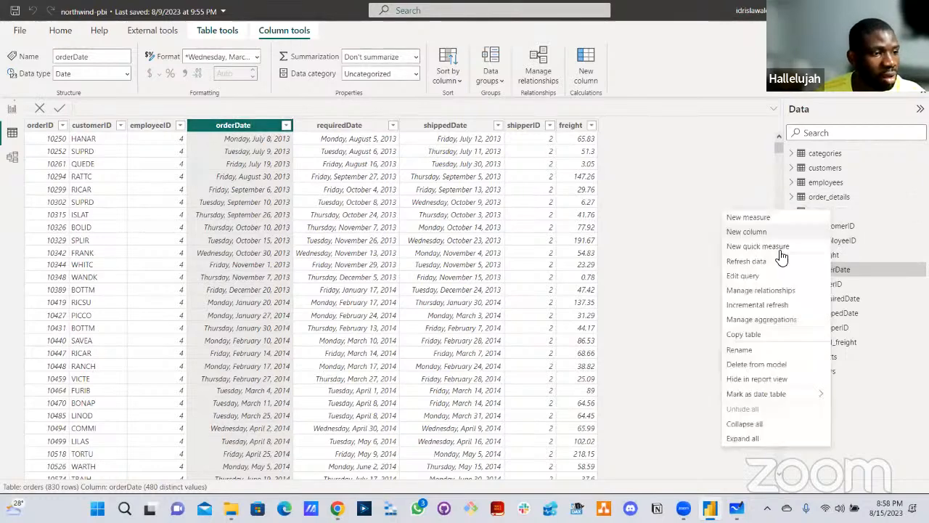
pyautogui.click(742, 275)
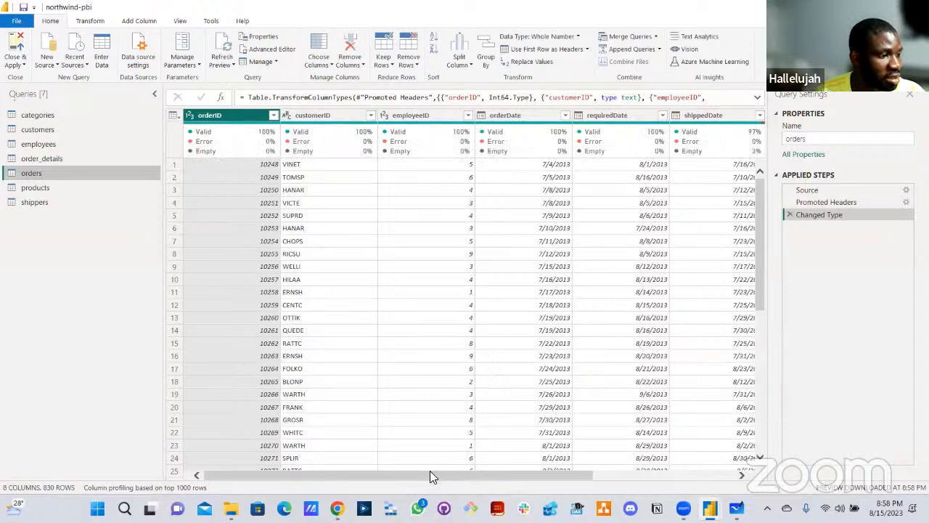
pyautogui.hscroll(3, 493, 189)
pyautogui.click(479, 116)
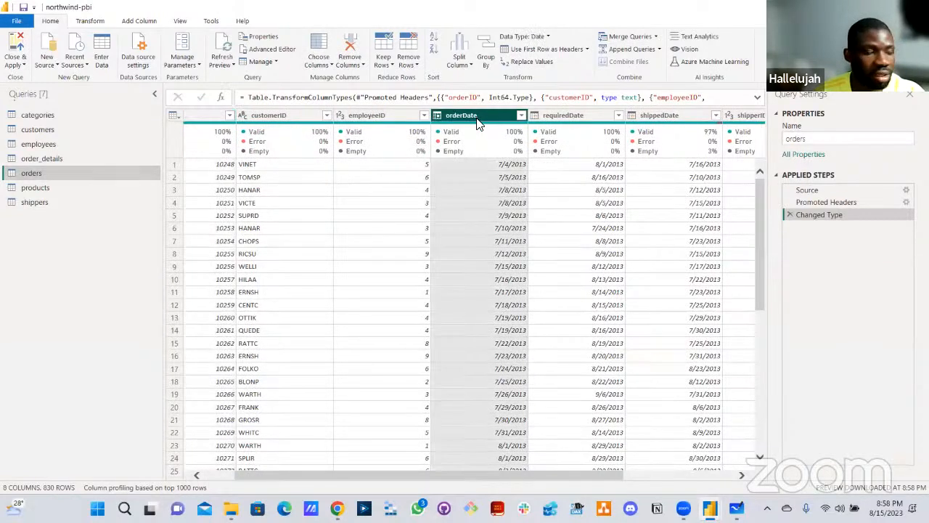
# - Check the date-part options for adding columns and look through the values of the orderDate column
pyautogui.click(142, 22)
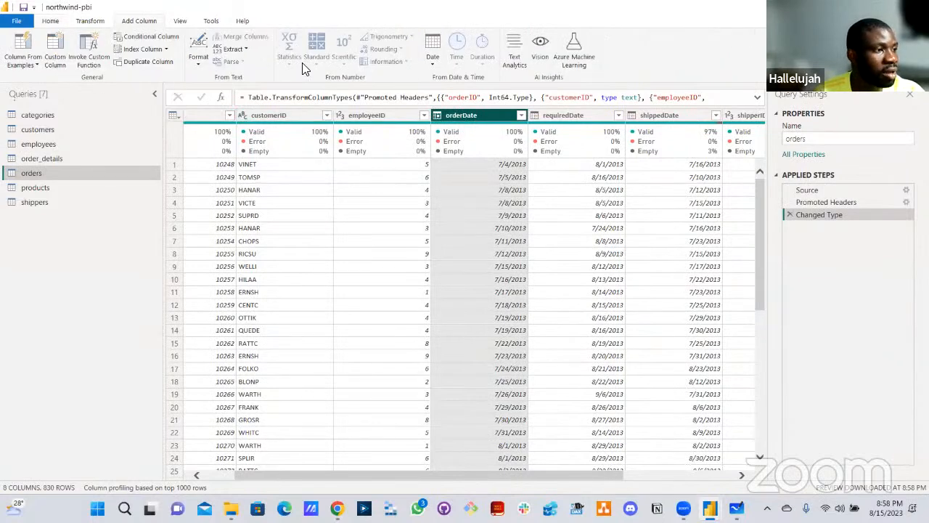
pyautogui.click(432, 59)
pyautogui.moveTo(448, 118)
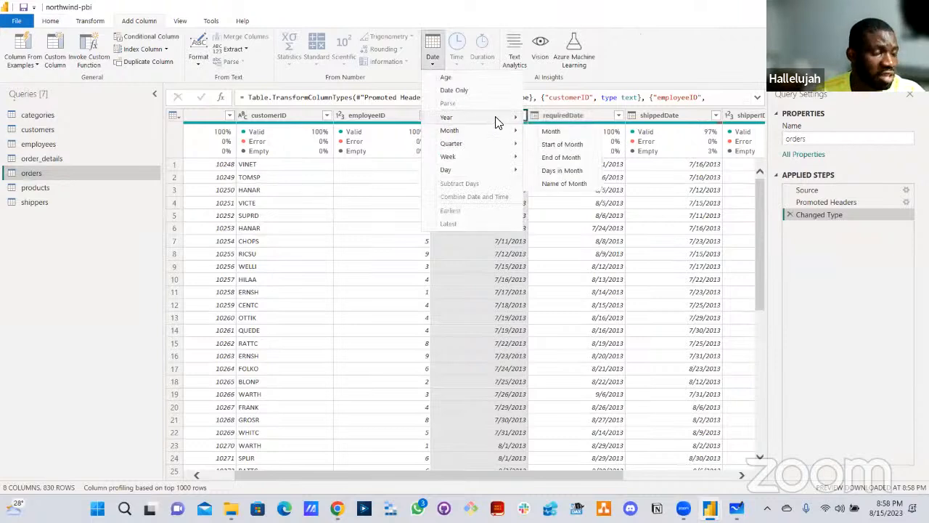
pyautogui.moveTo(498, 124)
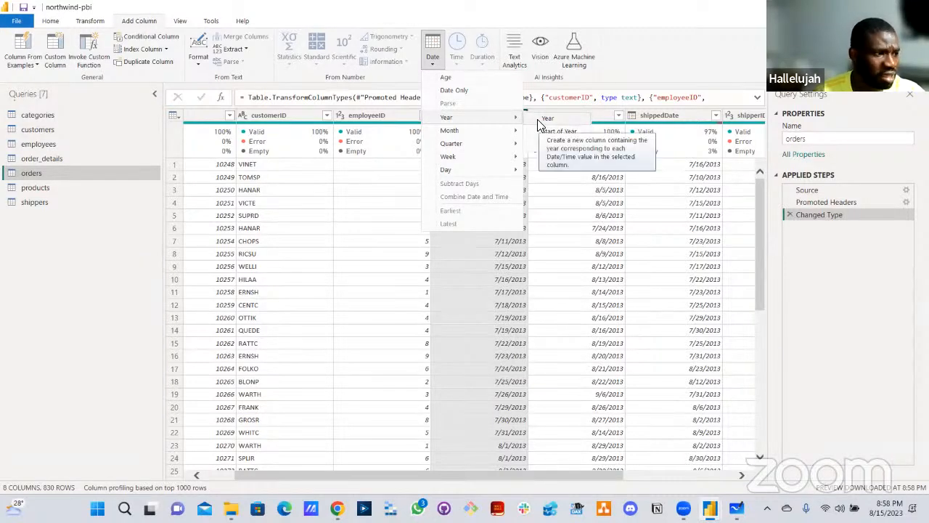
pyautogui.click(519, 120)
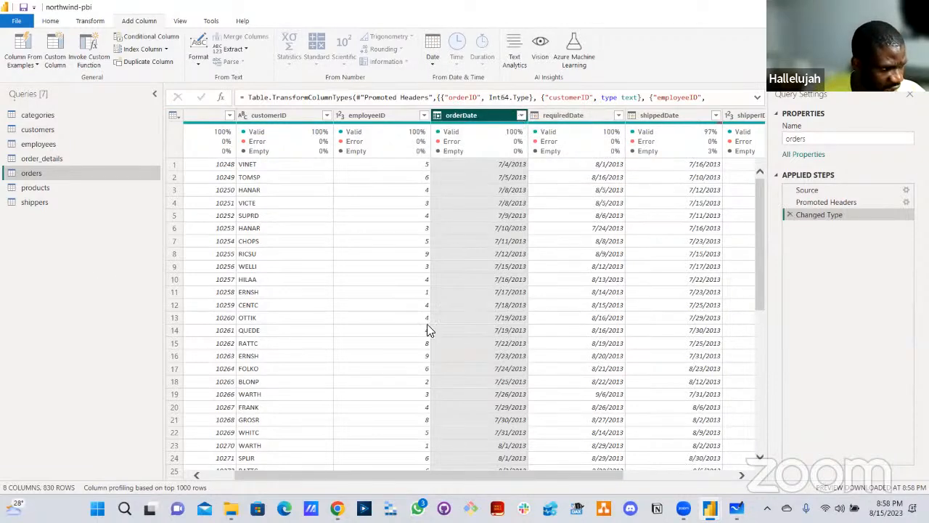
pyautogui.click(521, 118)
pyautogui.scroll(-7, 509, 266)
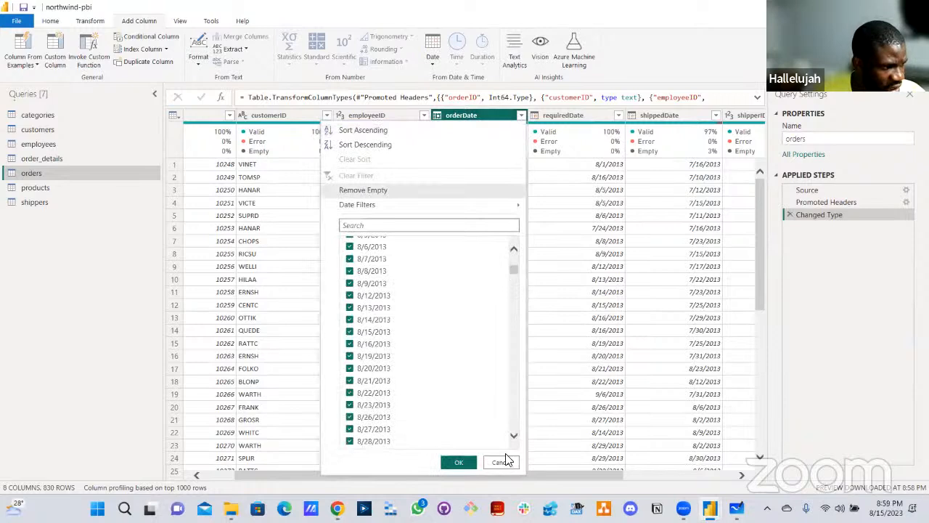
pyautogui.scroll(7, 511, 362)
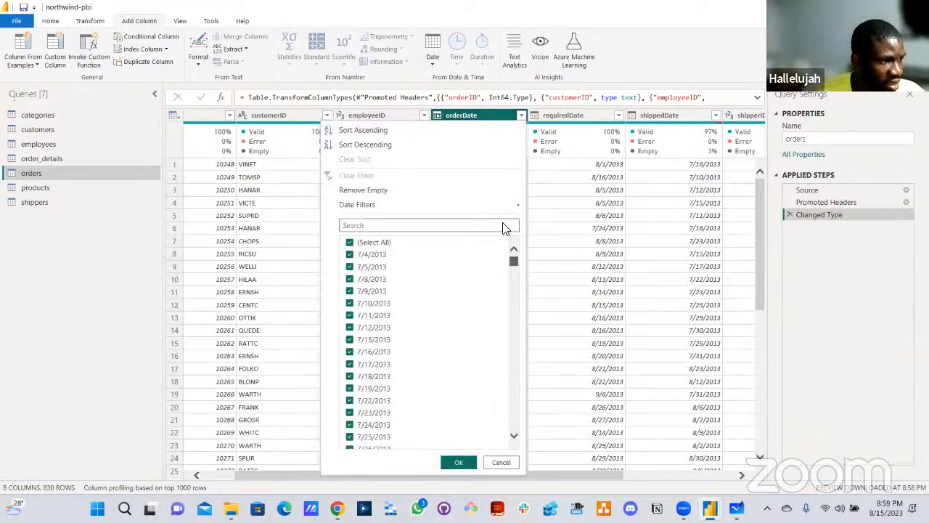
pyautogui.click(500, 461)
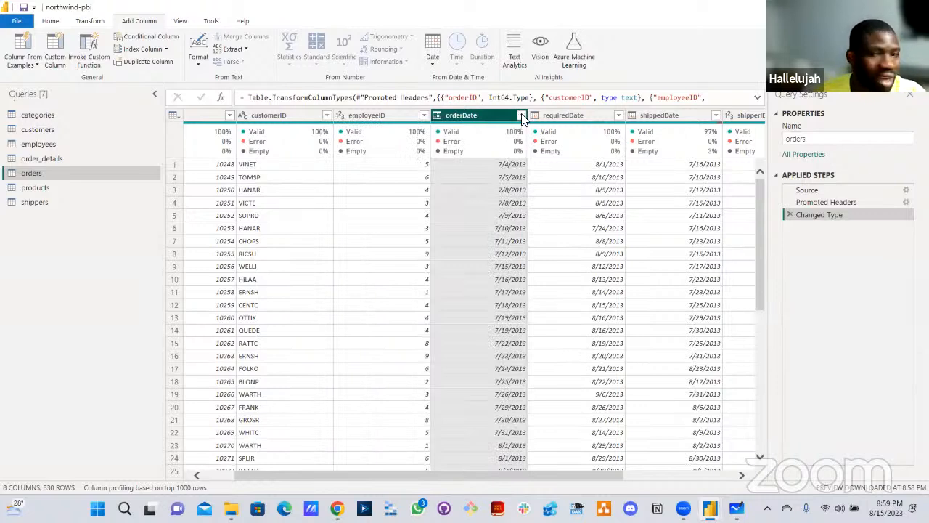
# - Add a column with the name of the month extracted from orderDate
pyautogui.click(521, 117)
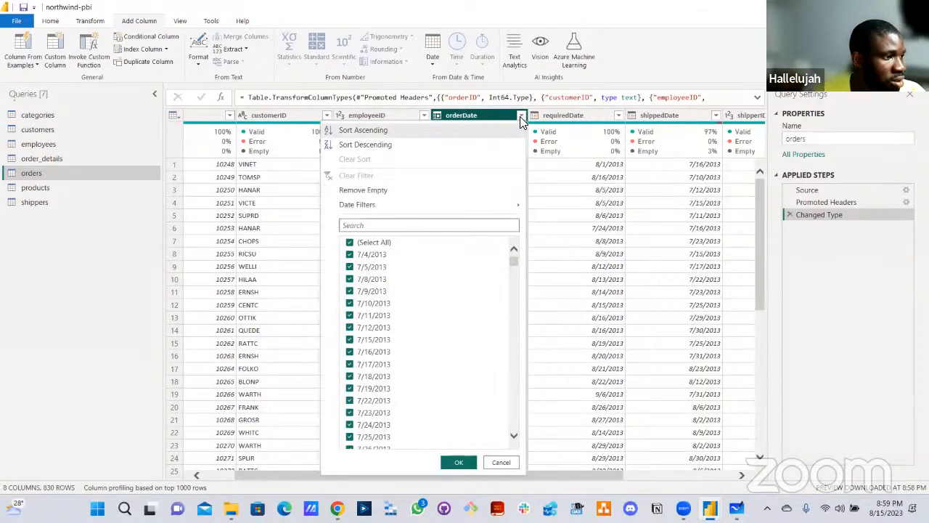
pyautogui.click(433, 58)
pyautogui.click(433, 64)
pyautogui.moveTo(466, 133)
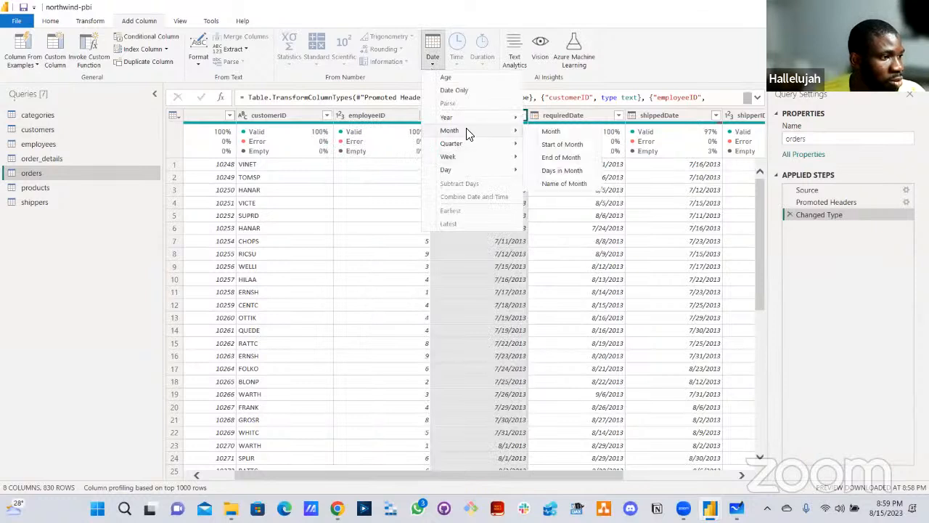
pyautogui.click(564, 183)
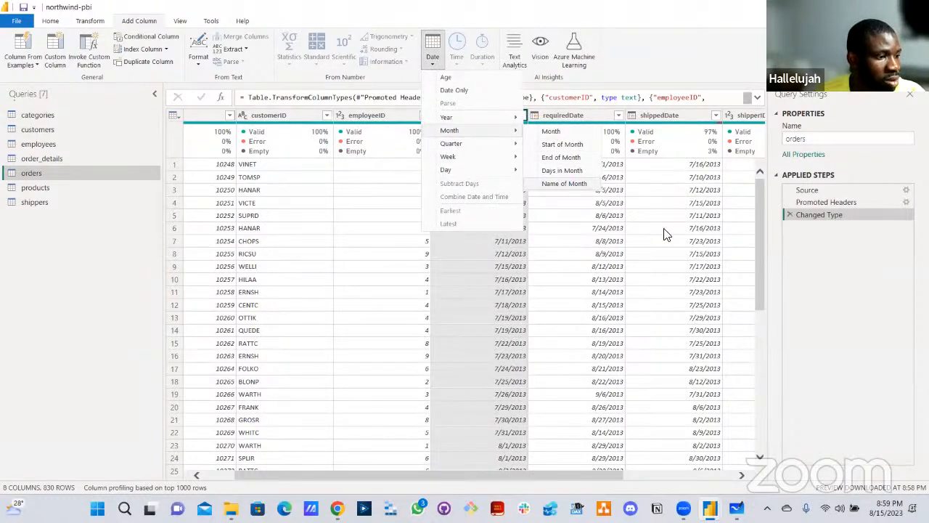
pyautogui.moveTo(562, 473); pyautogui.dragTo(733, 476)
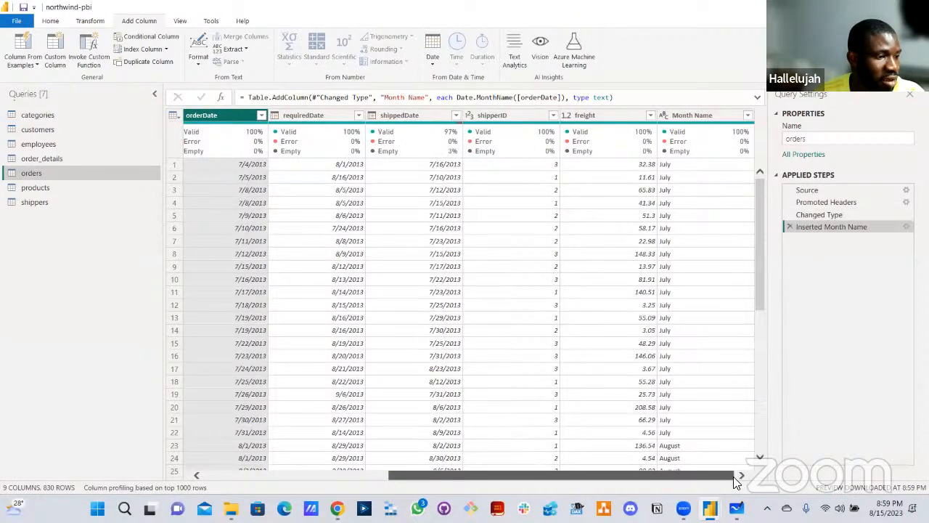
# - Add a column with the year extracted from orderDate to the orders query
pyautogui.moveTo(701, 476); pyautogui.dragTo(508, 464)
pyautogui.click(552, 115)
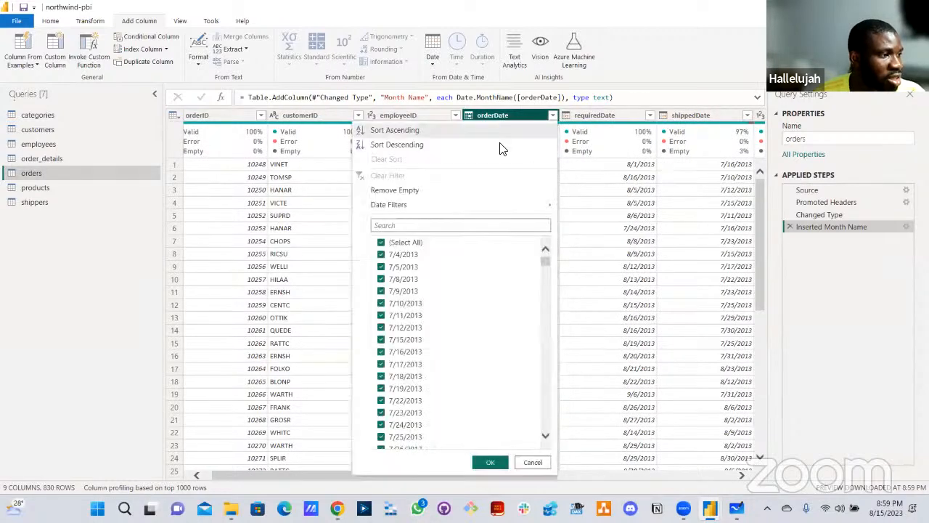
pyautogui.click(435, 62)
pyautogui.moveTo(479, 124)
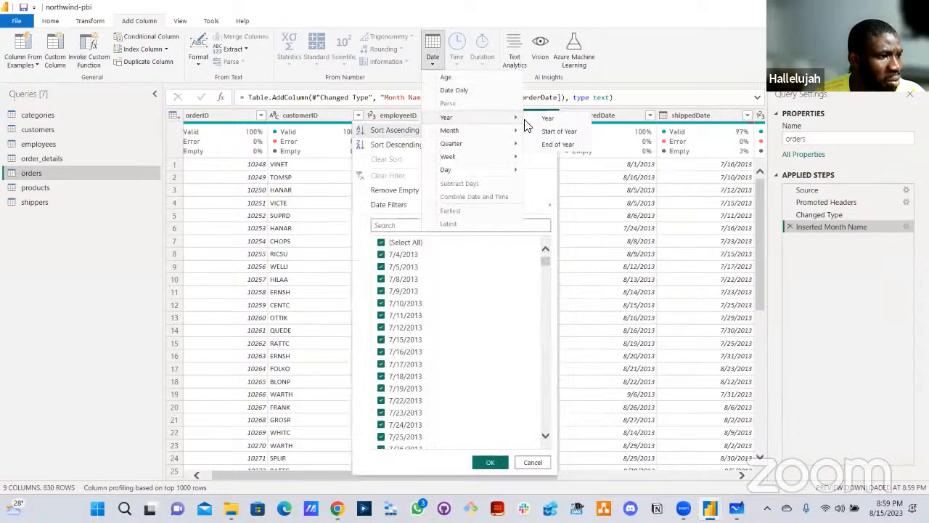
pyautogui.click(558, 123)
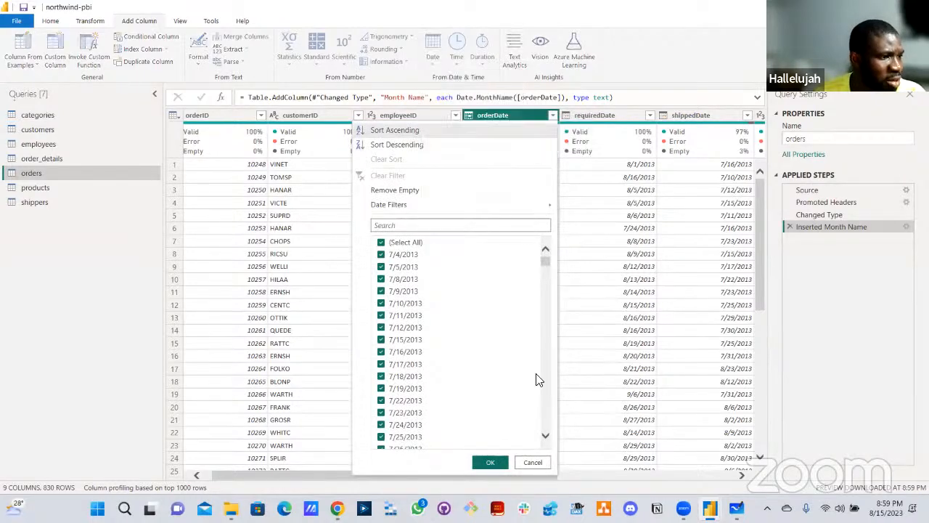
pyautogui.moveTo(556, 475); pyautogui.dragTo(312, 478)
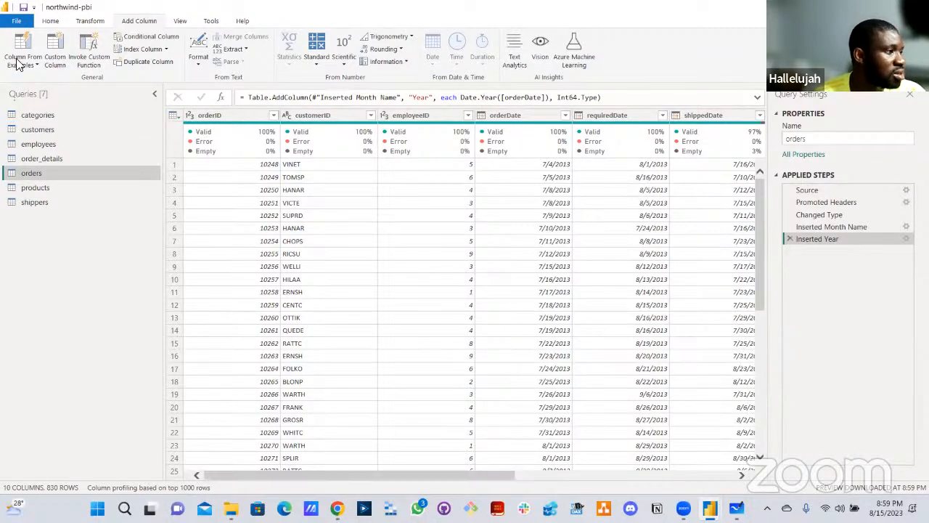
# - Apply the query changes, return to the orders data in Power BI and collapse the orders fields
pyautogui.click(50, 21)
pyautogui.click(18, 66)
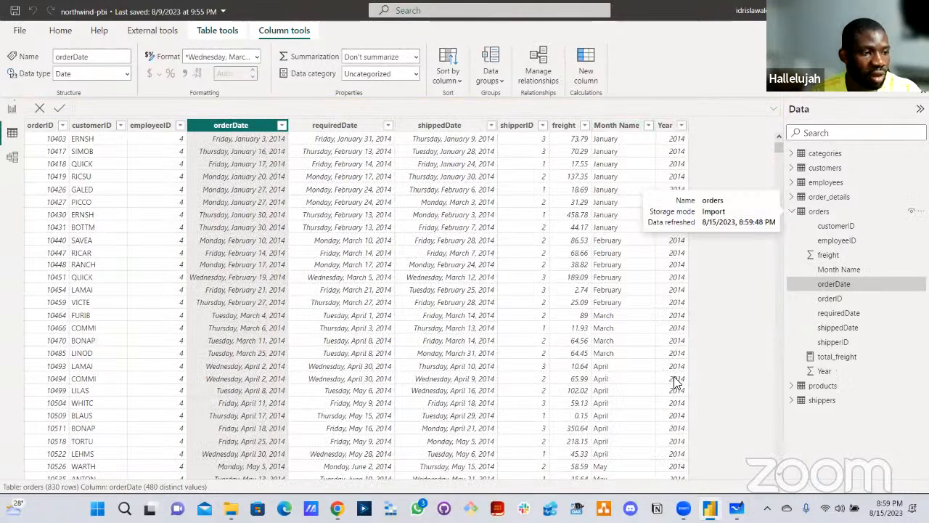
pyautogui.click(791, 211)
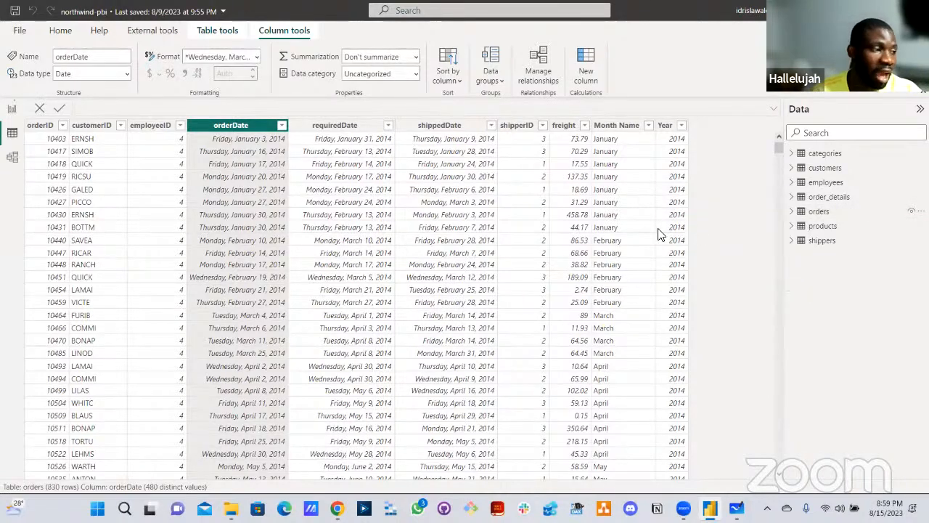
# - Examine the date range of the orderDate column through its full list of values, leaving it unfiltered
pyautogui.click(282, 127)
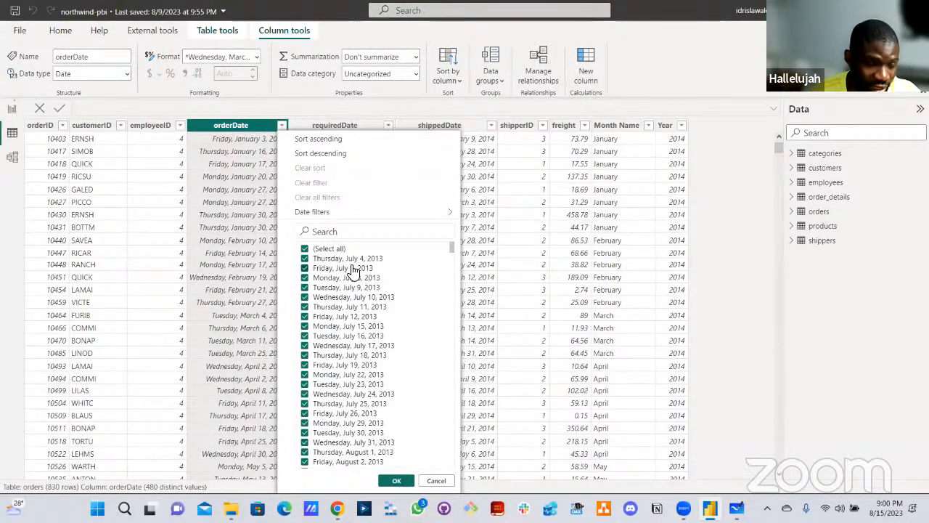
pyautogui.scroll(-5, 458, 292)
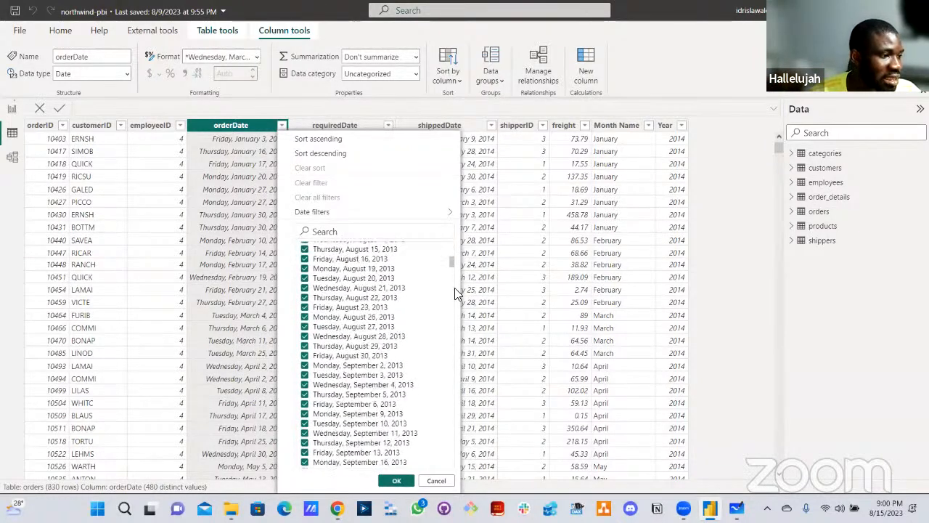
pyautogui.scroll(-20, 448, 326)
pyautogui.scroll(-10, 448, 490)
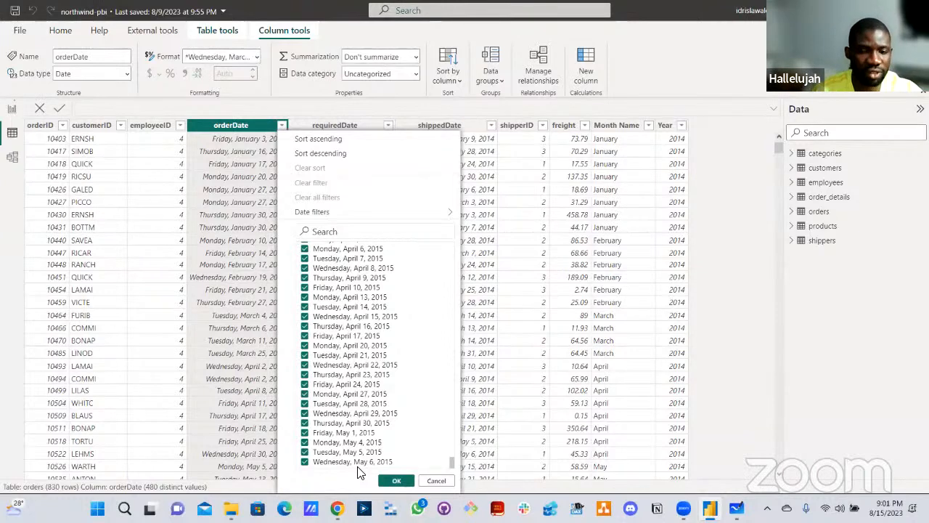
pyautogui.click(438, 480)
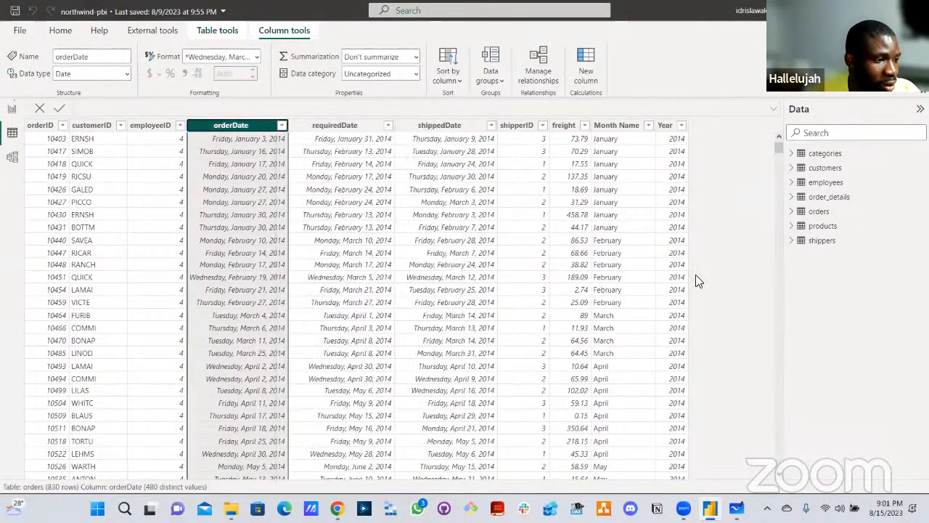
# - Switch to the report view and deselect the total_orders card
pyautogui.click(13, 109)
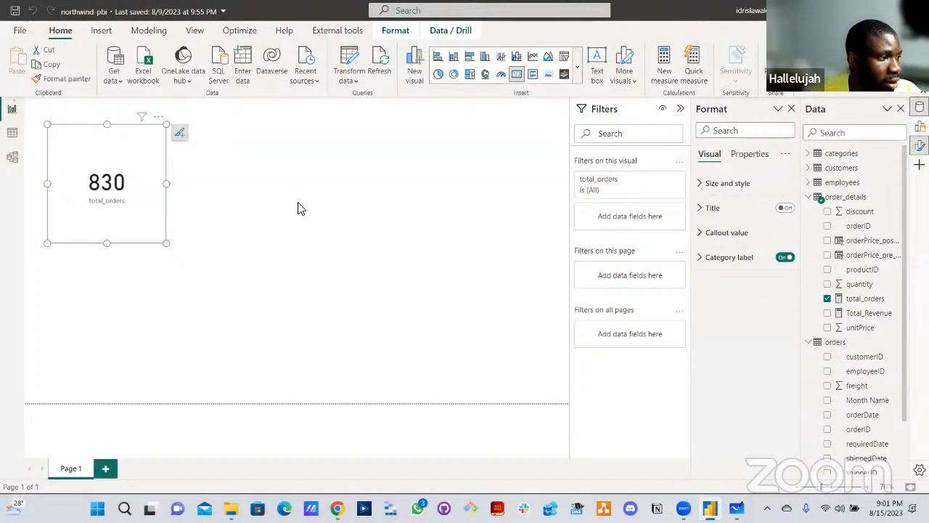
pyautogui.click(298, 210)
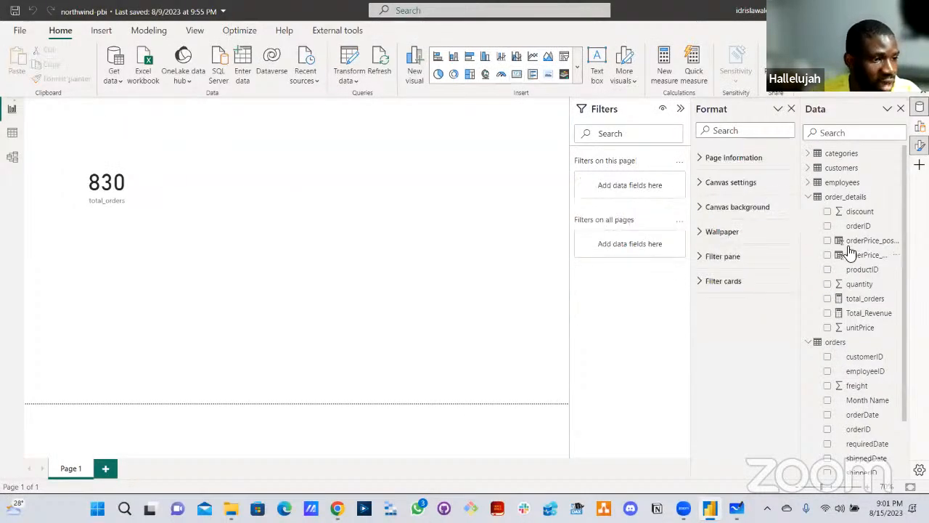
# - Place the Year field of the orders table in its own visual below the total_orders card
pyautogui.scroll(-2, 853, 312)
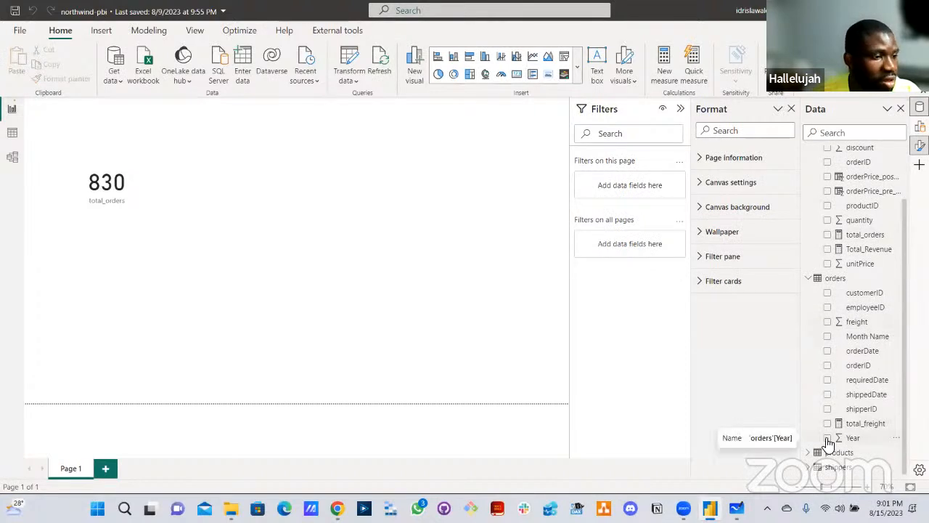
pyautogui.moveTo(707, 410); pyautogui.dragTo(135, 305)
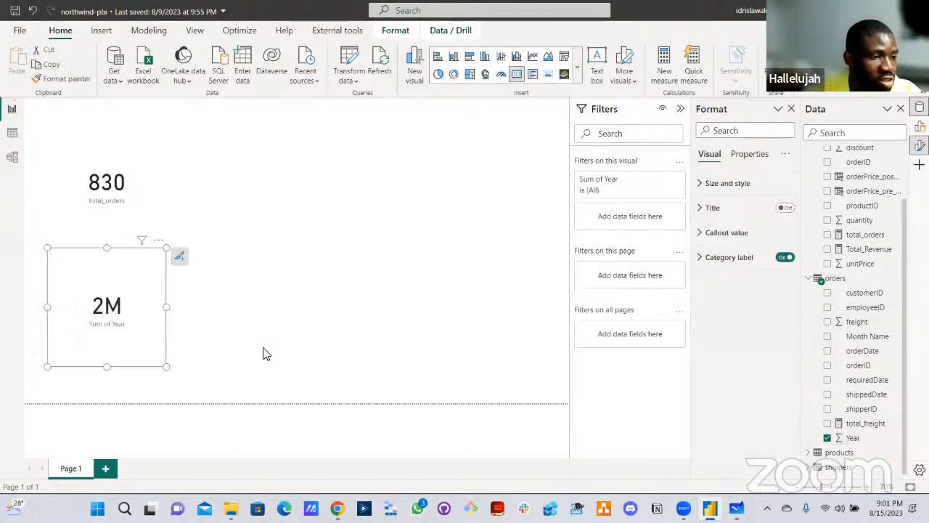
pyautogui.click(577, 69)
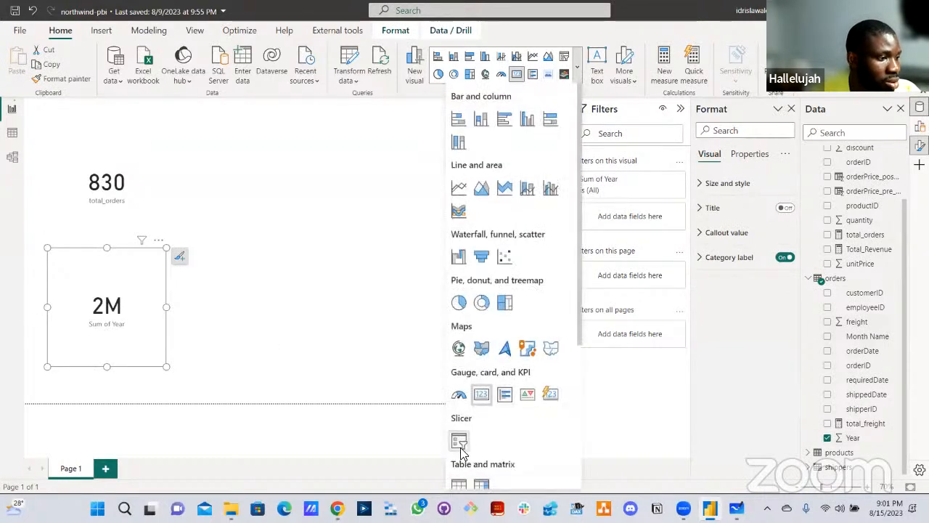
pyautogui.scroll(-1, 461, 485)
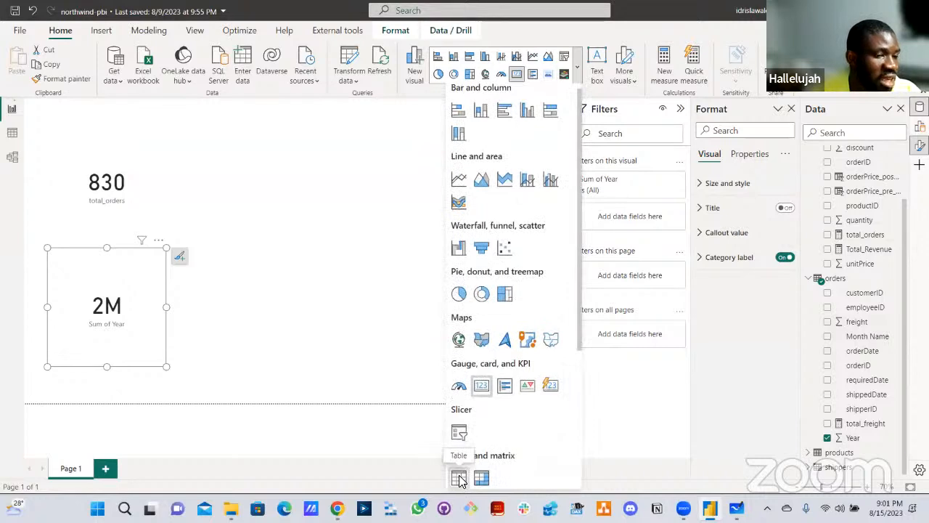
pyautogui.click(356, 327)
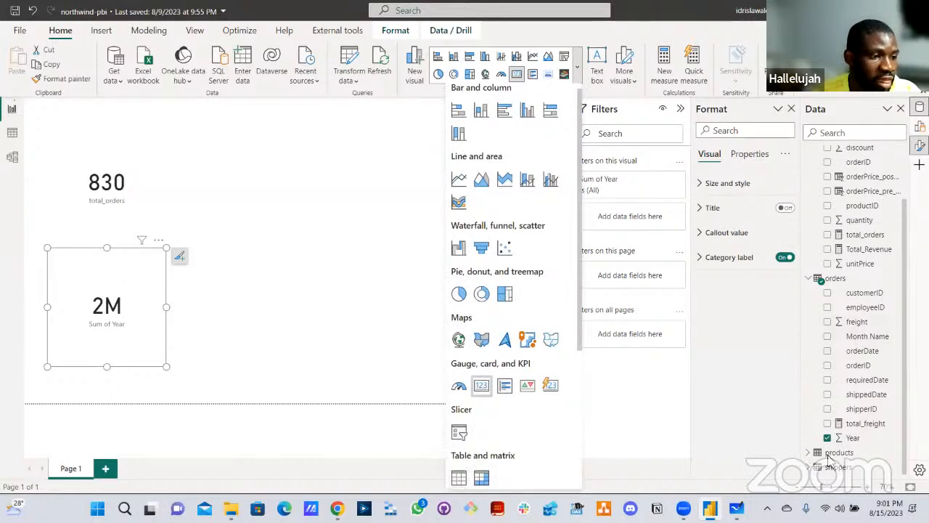
# - Change the data type of the Year column in the orders table to Text
pyautogui.click(850, 439)
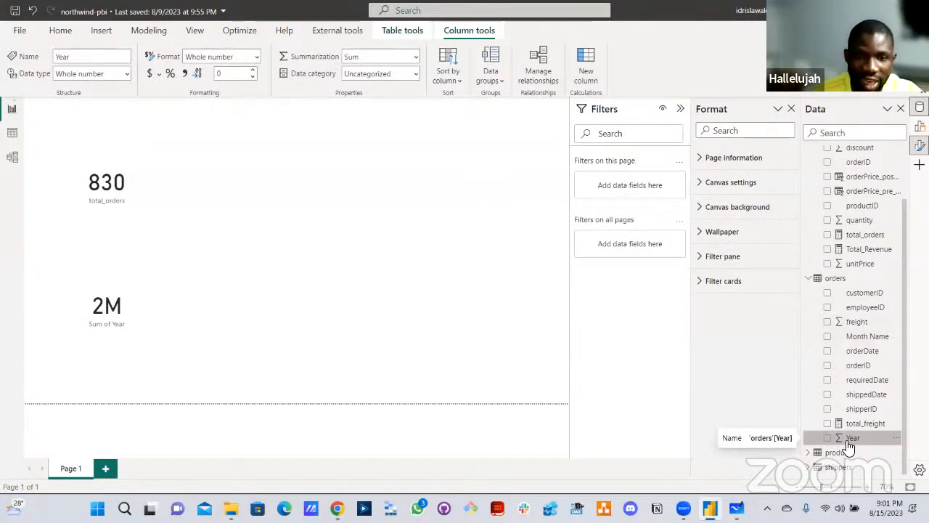
pyautogui.click(257, 57)
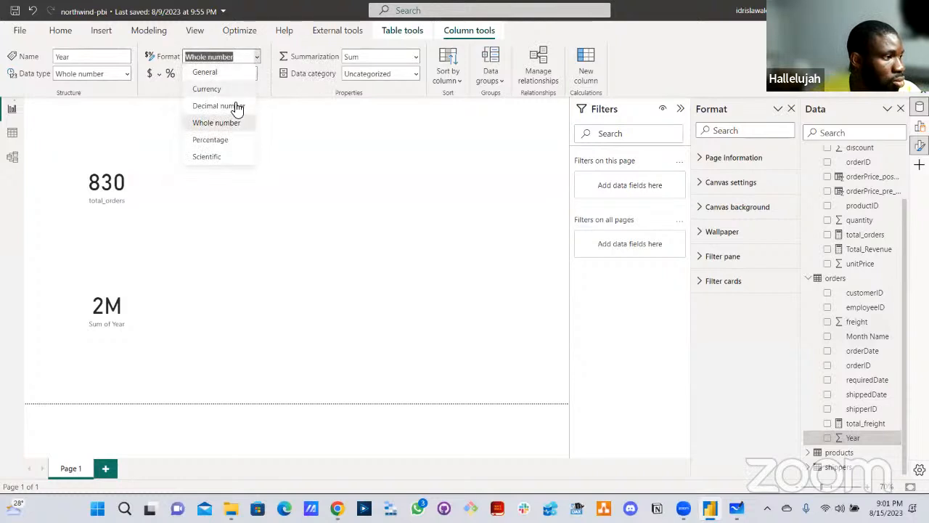
pyautogui.click(125, 77)
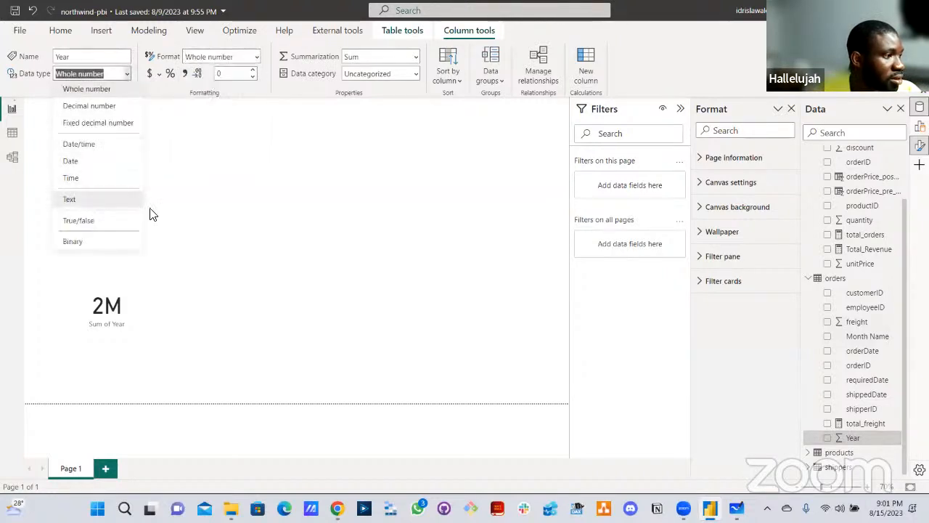
pyautogui.click(285, 238)
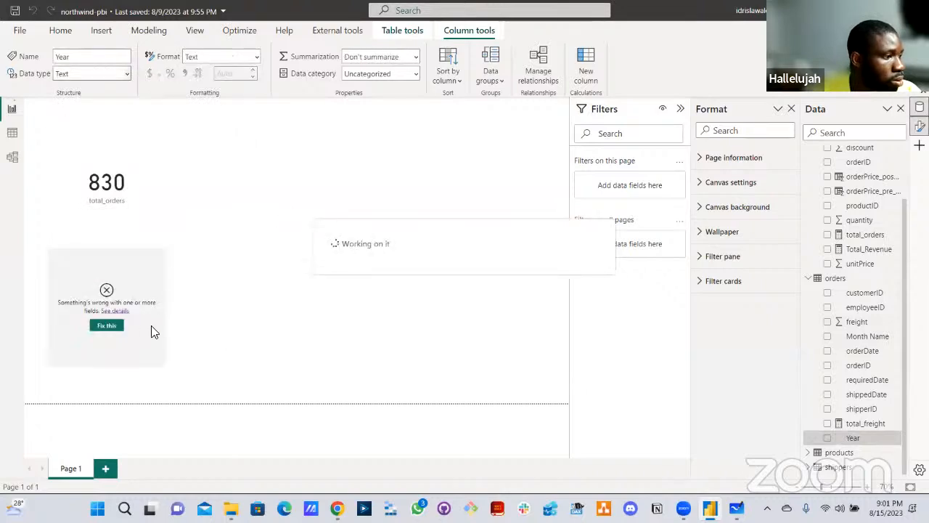
# - Replace the Sum of Year card with a new visual of the Year field, placed to the right of the total_orders card
pyautogui.click(152, 327)
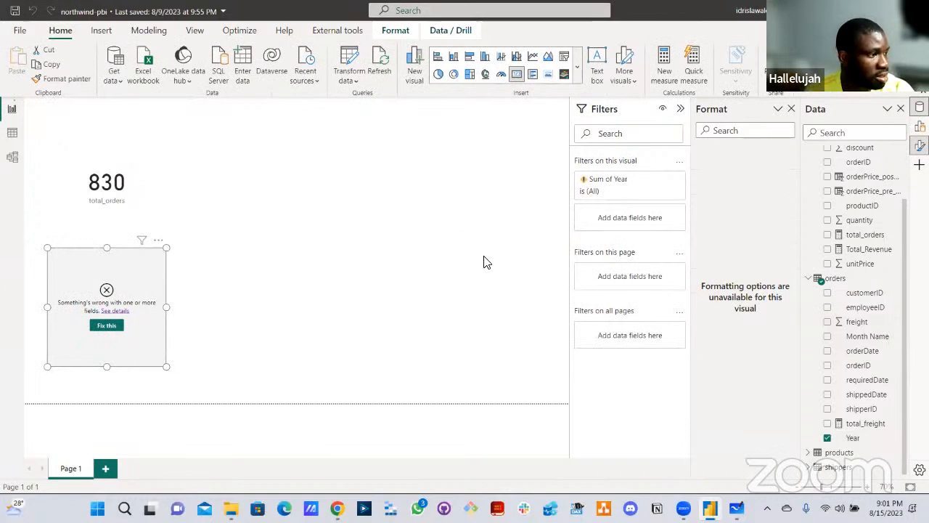
pyautogui.press('Delete')
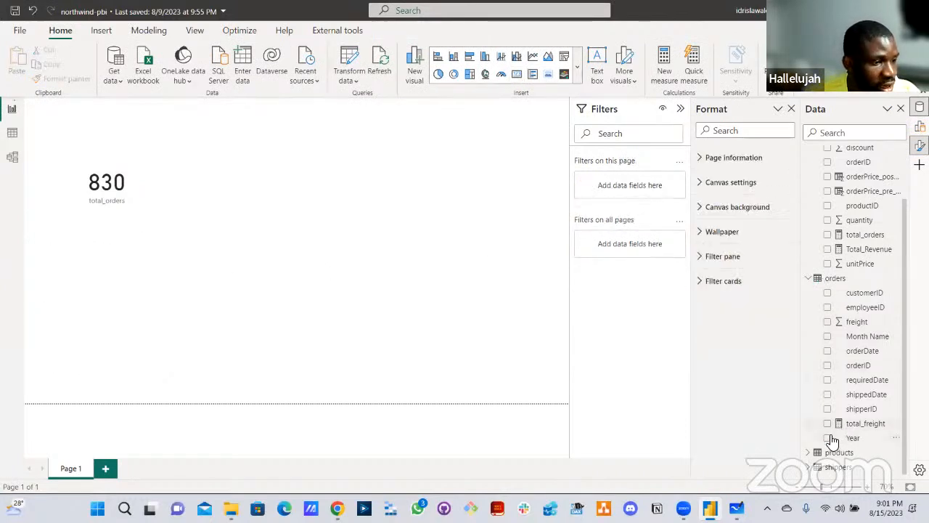
pyautogui.click(822, 438)
pyautogui.moveTo(426, 372); pyautogui.dragTo(139, 317)
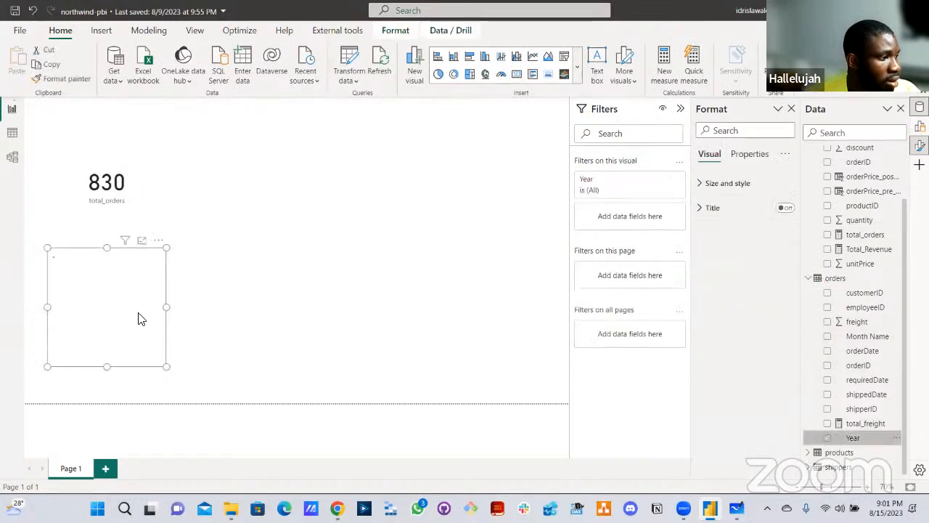
pyautogui.moveTo(365, 223); pyautogui.dragTo(369, 177)
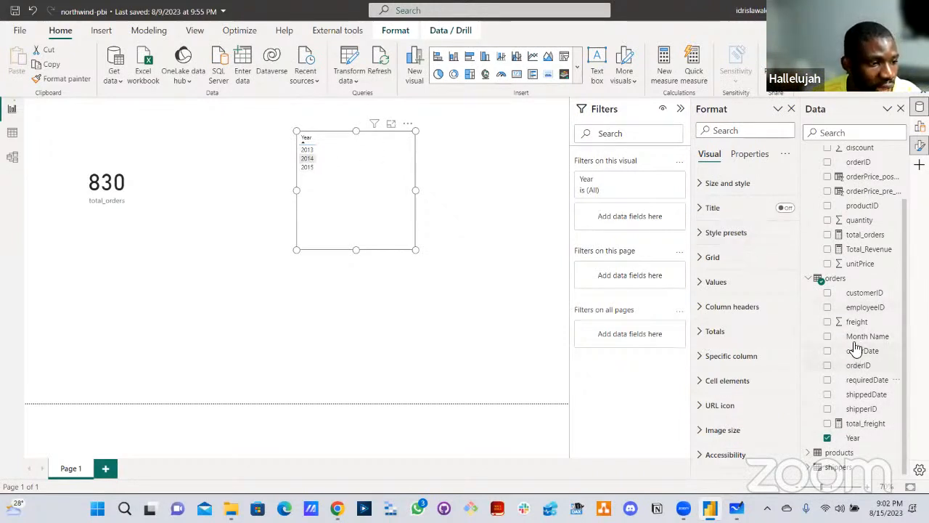
# - Add the total_orders measure to the Year visual and display both fields as an enlarged table
pyautogui.scroll(1, 856, 313)
pyautogui.scroll(3, 856, 313)
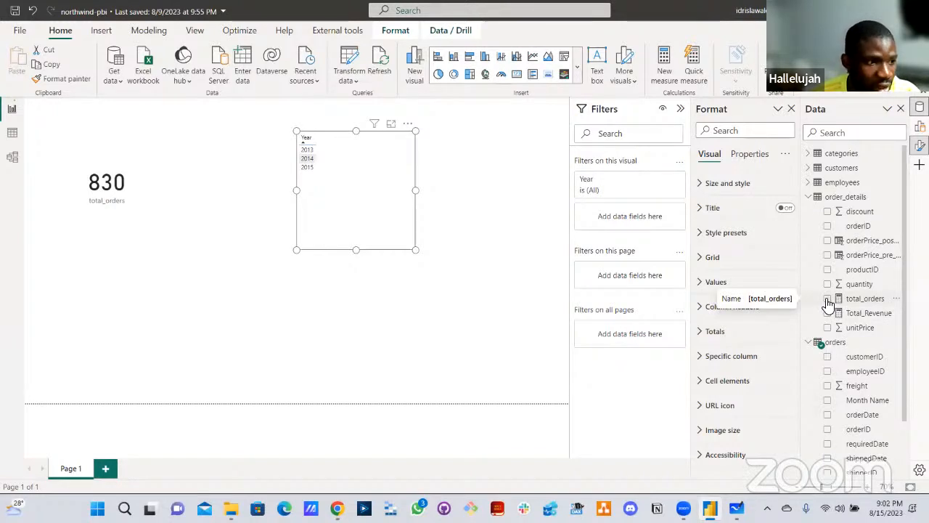
pyautogui.click(827, 299)
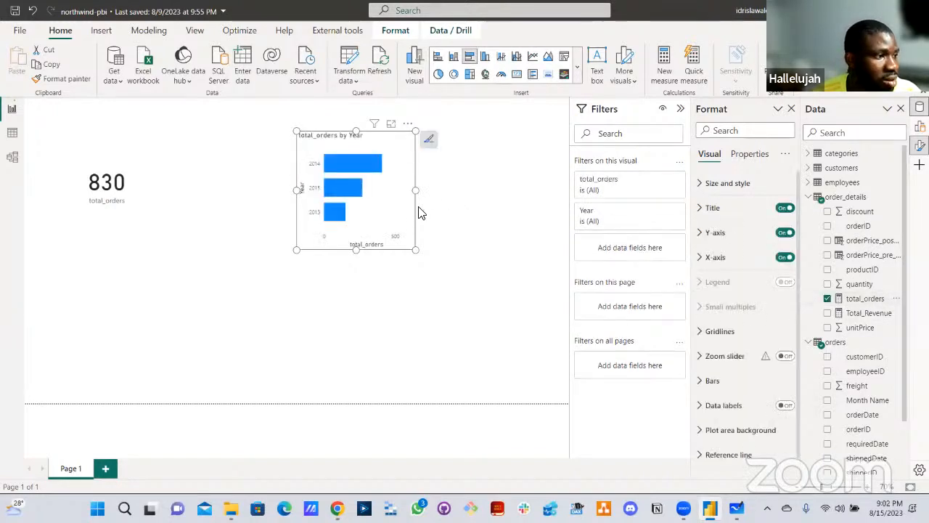
pyautogui.click(575, 76)
pyautogui.click(463, 479)
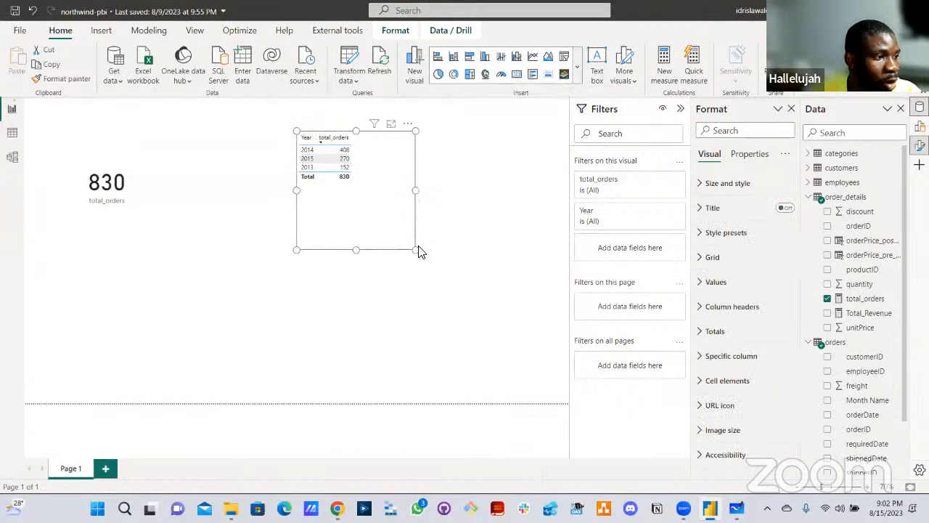
pyautogui.moveTo(415, 251); pyautogui.dragTo(477, 262)
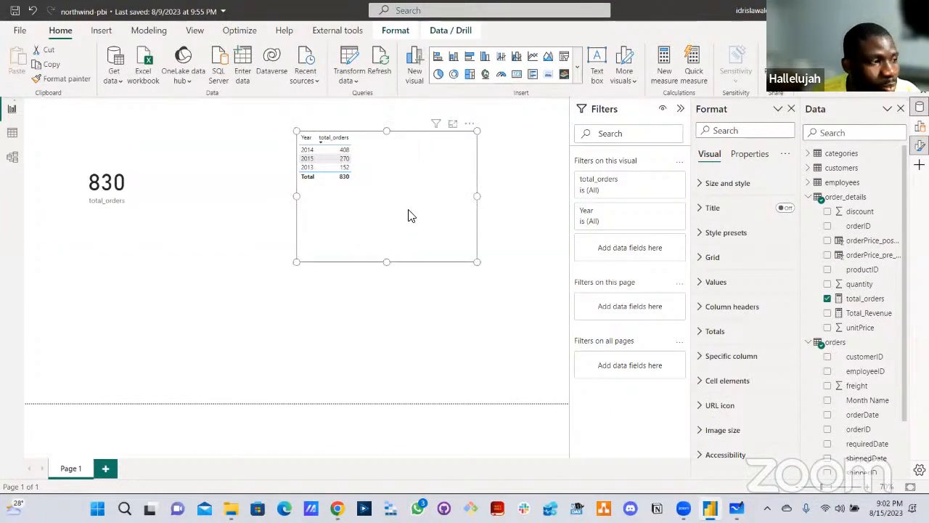
pyautogui.keyDown('ctrl'); pyautogui.scroll(1, 458, 247); pyautogui.keyUp('ctrl')
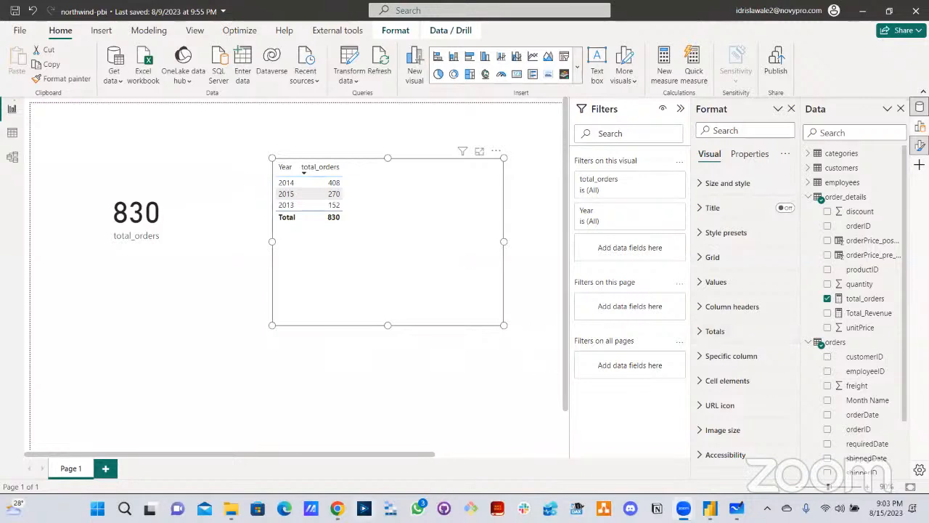
# - Switch to the Google Slides presentation in Chrome and play the 10-minute countdown video on slide 2 in full screen
pyautogui.moveTo(341, 506)
pyautogui.click(448, 444)
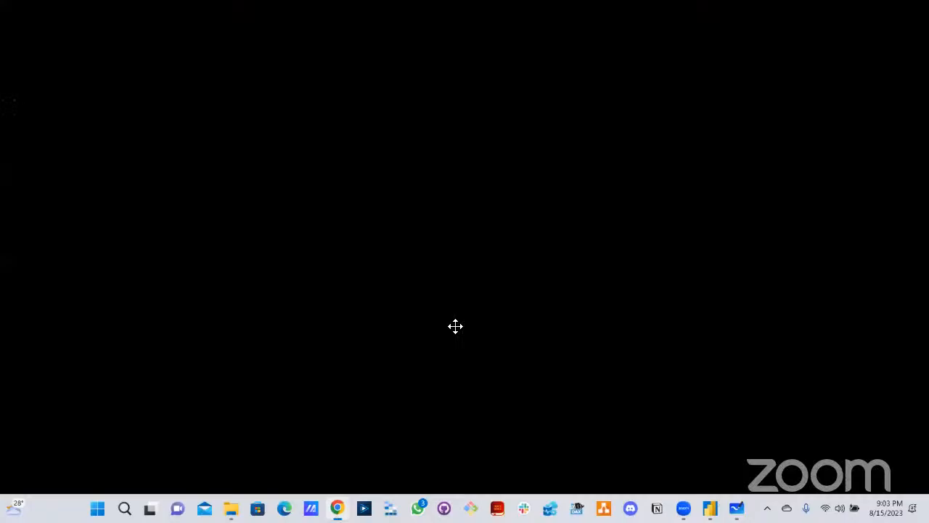
pyautogui.click(67, 234)
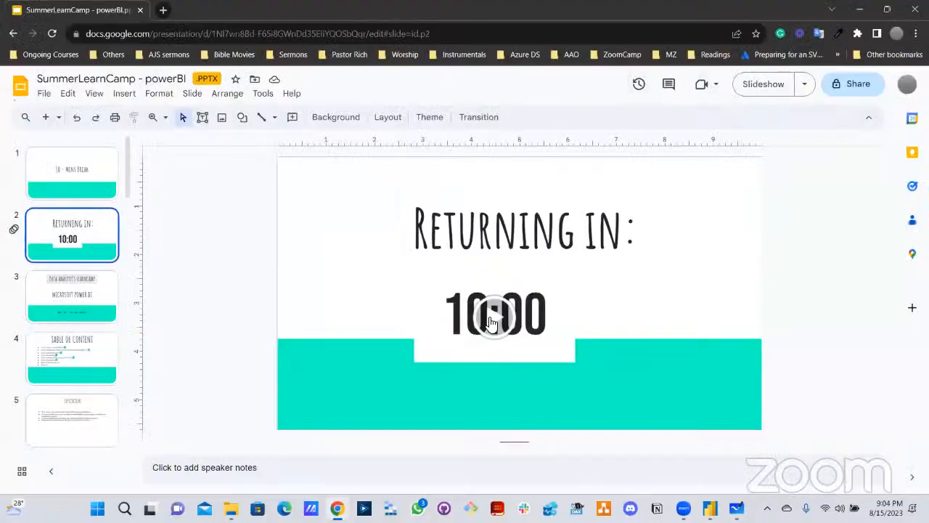
pyautogui.click(508, 349)
pyautogui.click(510, 323)
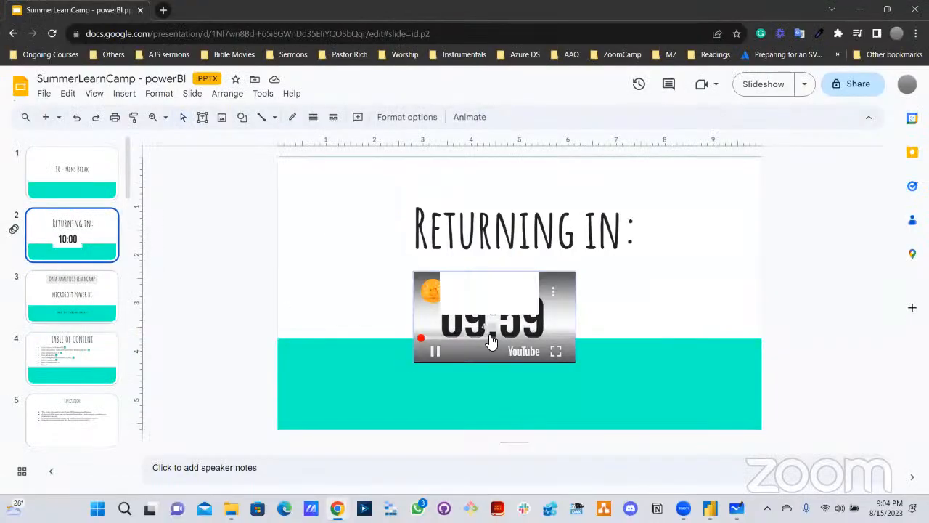
pyautogui.click(487, 336)
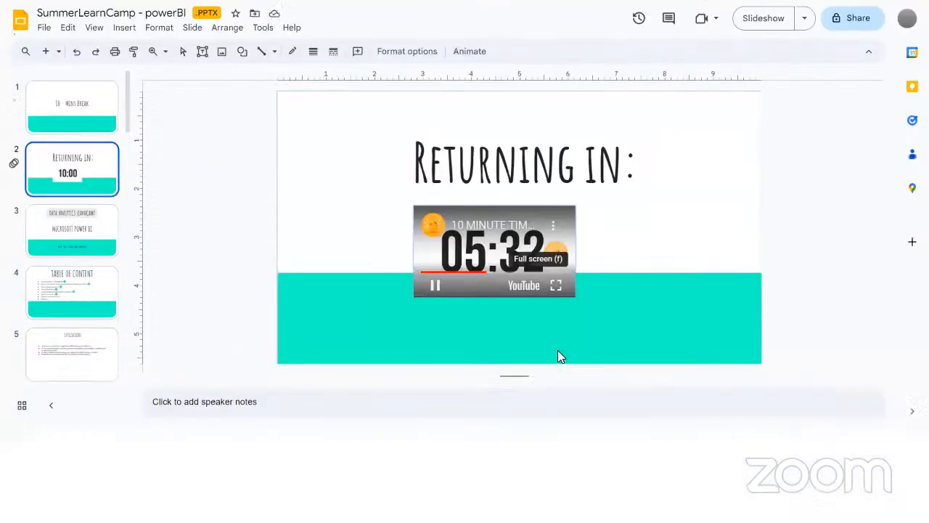
pyautogui.click(557, 353)
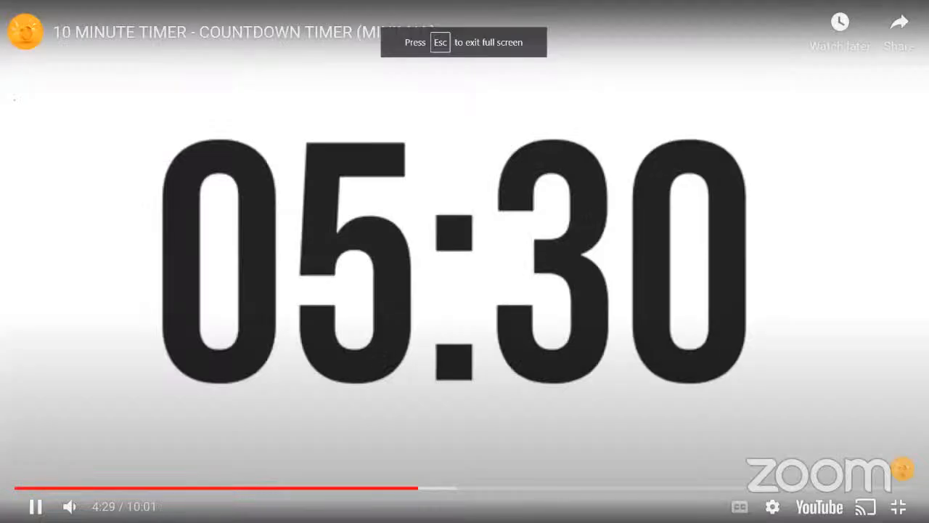
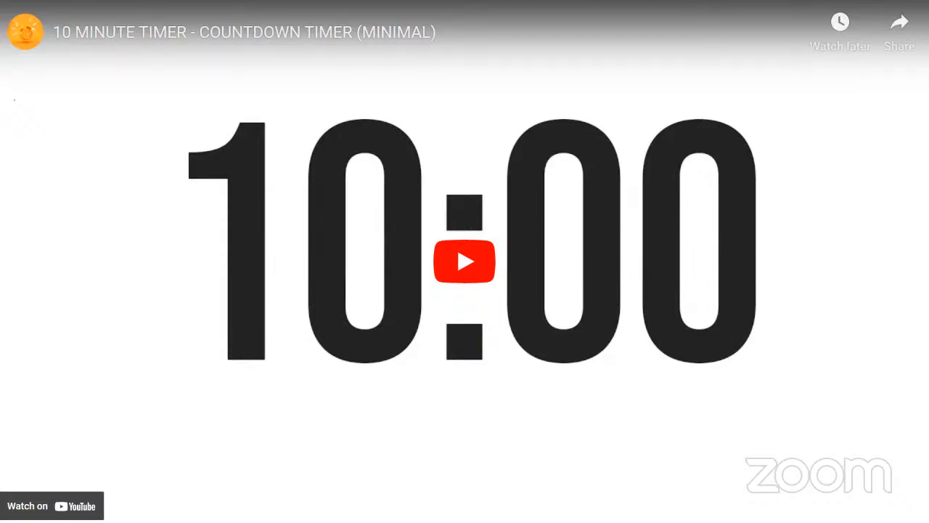
# - Exit the full-screen countdown and return to the Power BI report
pyautogui.click(516, 295)
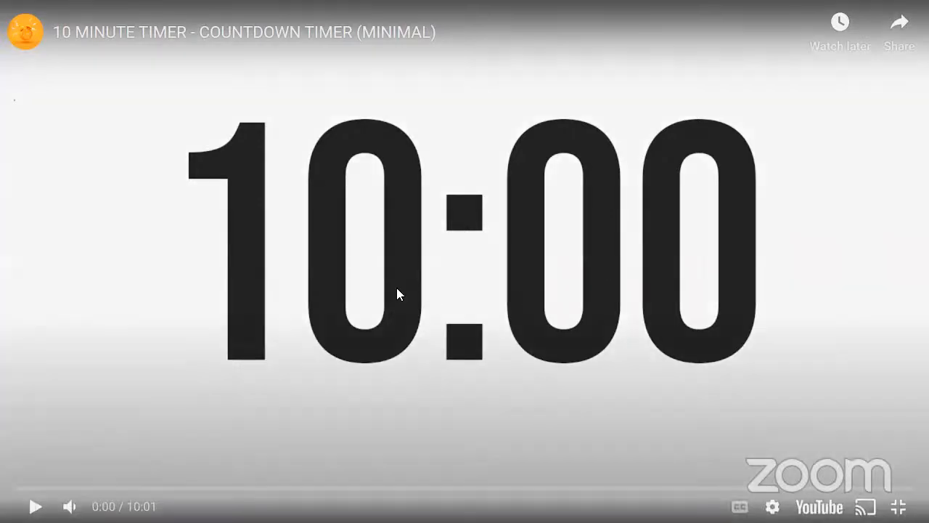
pyautogui.press('Escape')
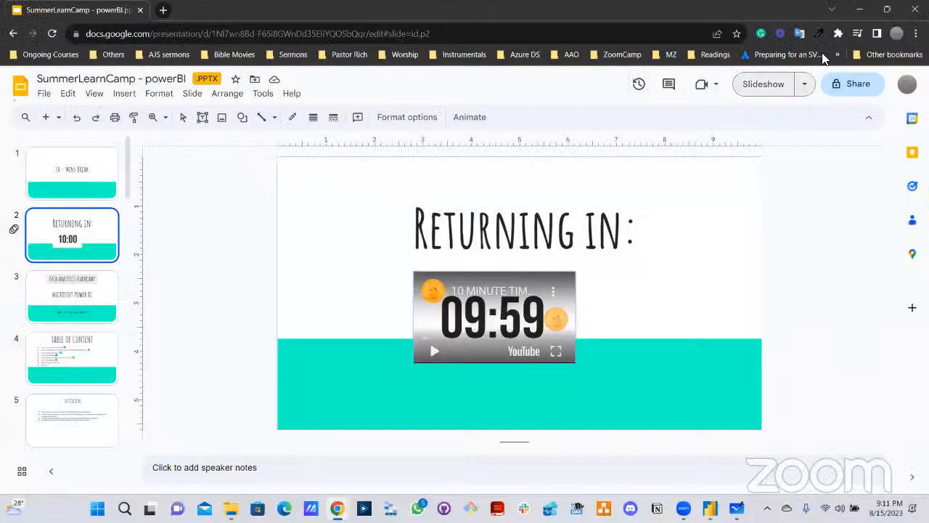
pyautogui.click(860, 8)
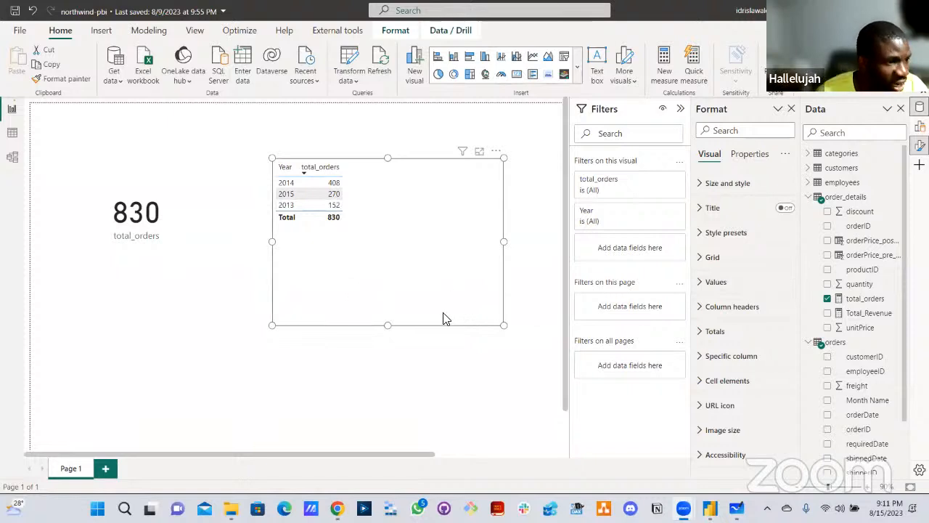
# - Hide the report filters and collapse the orders table's field list
pyautogui.click(682, 110)
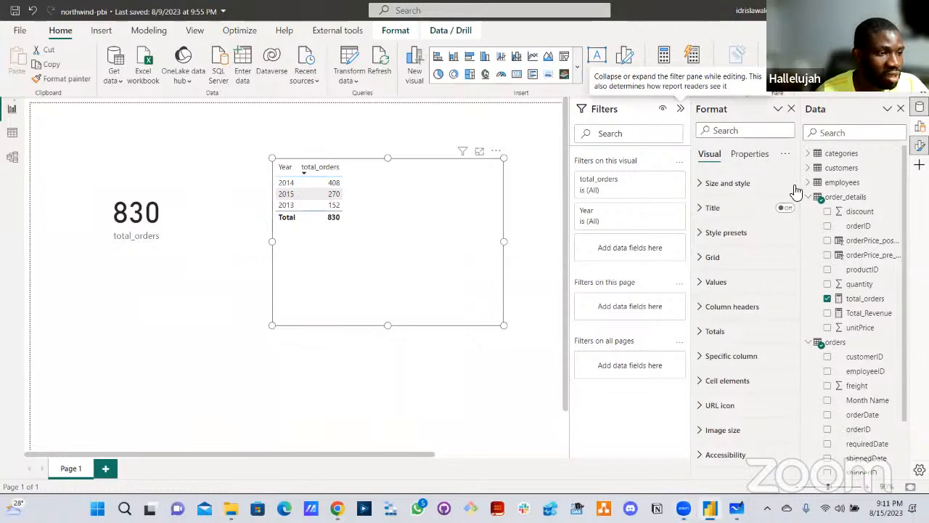
pyautogui.click(809, 343)
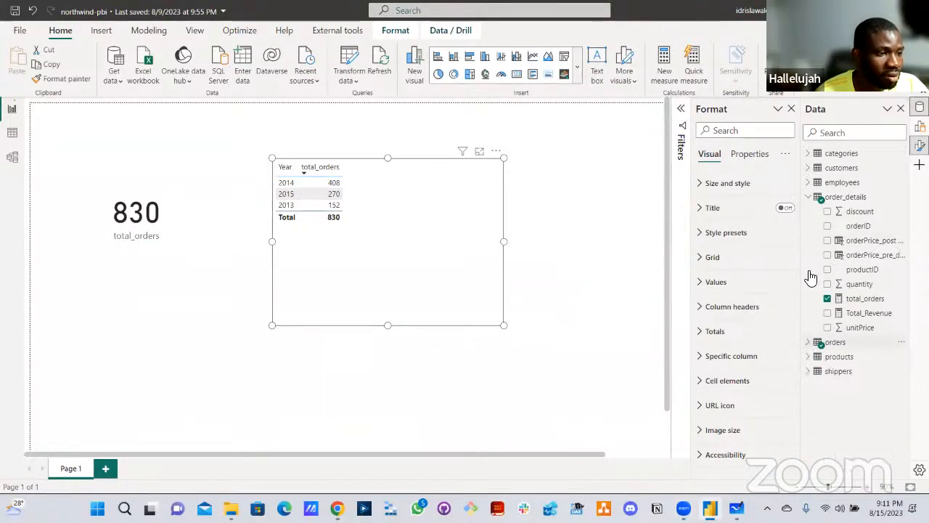
# - Rename the report page Page 1 as Orders
pyautogui.click(165, 239)
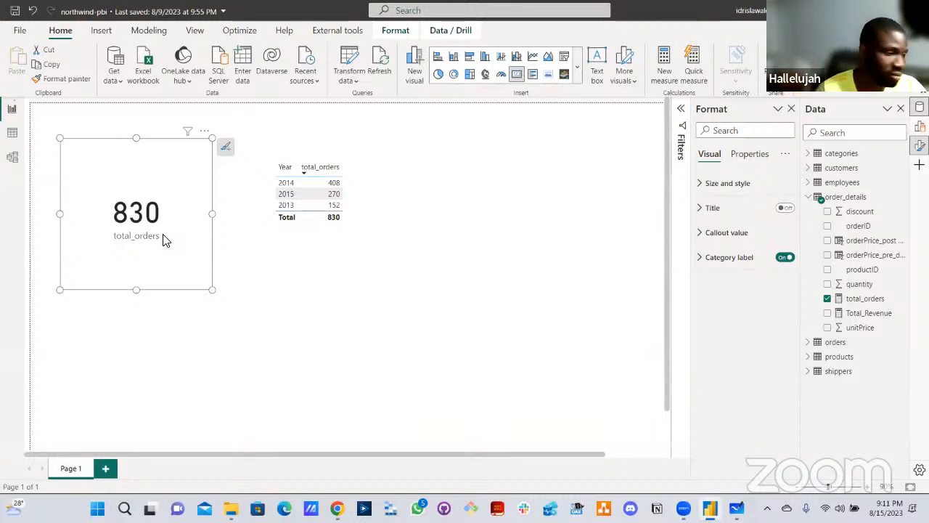
pyautogui.doubleClick(75, 467)
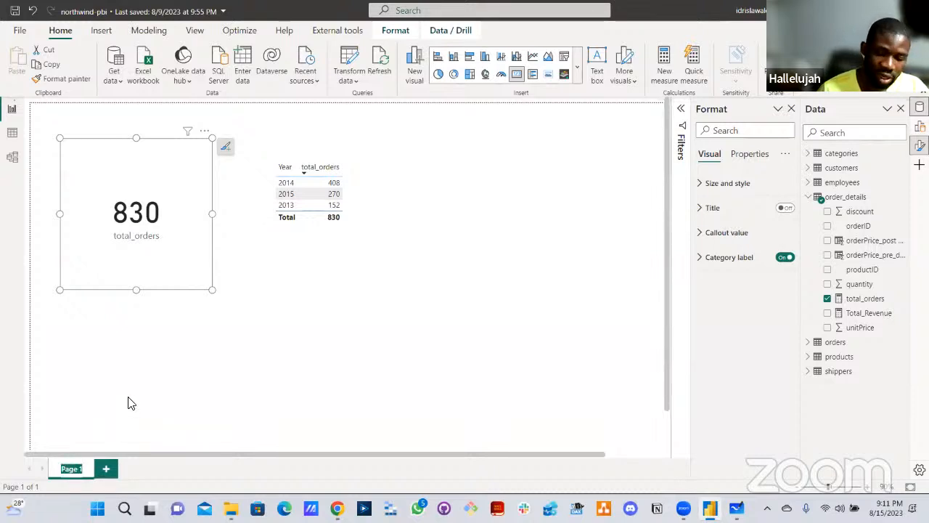
pyautogui.write('orders')
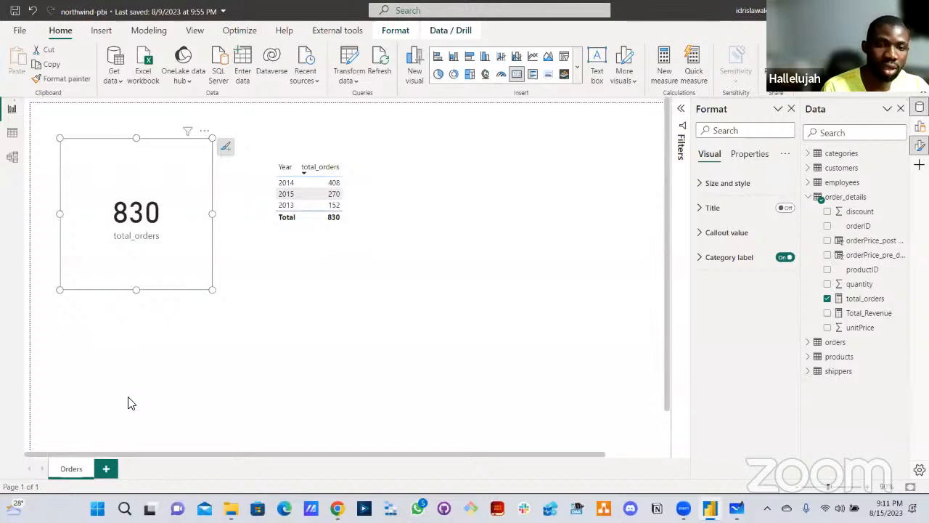
pyautogui.press('Return')
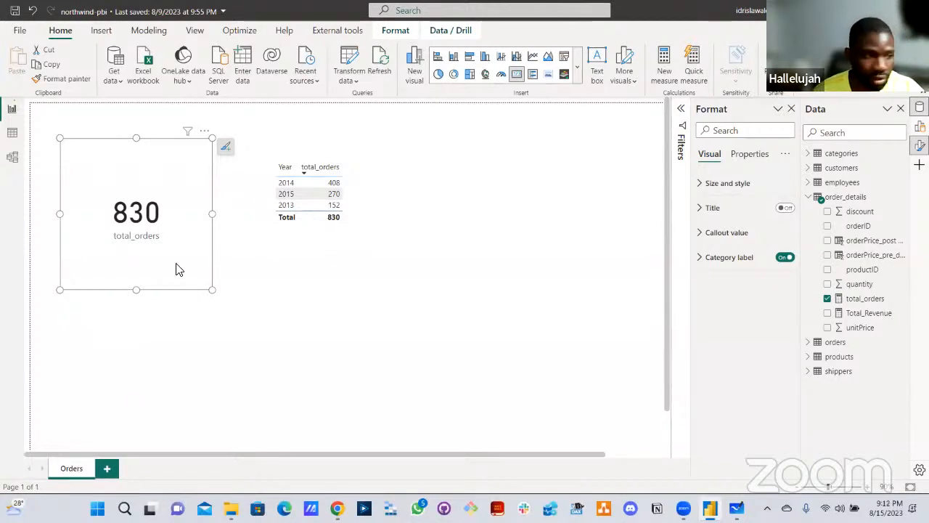
# - Delete the total_orders card and the table of total orders by year from the Orders page
pyautogui.press('Delete')
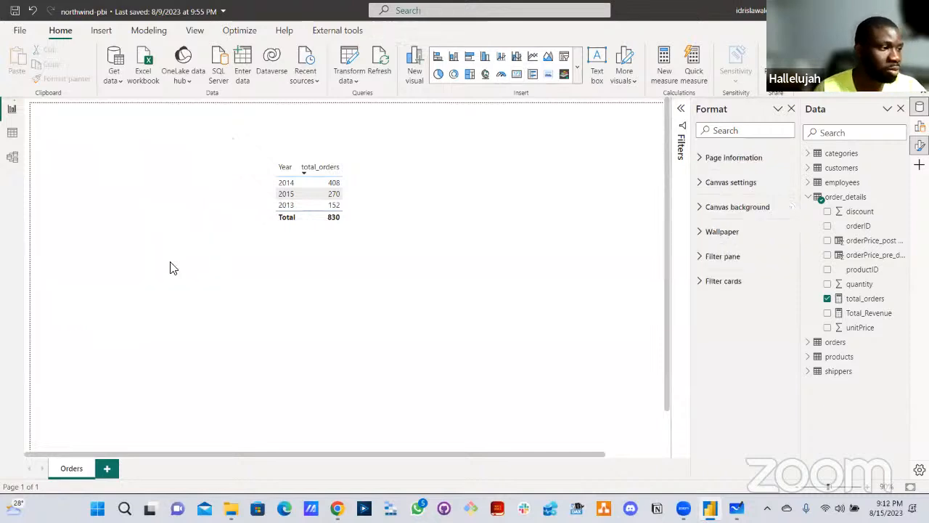
pyautogui.click(323, 244)
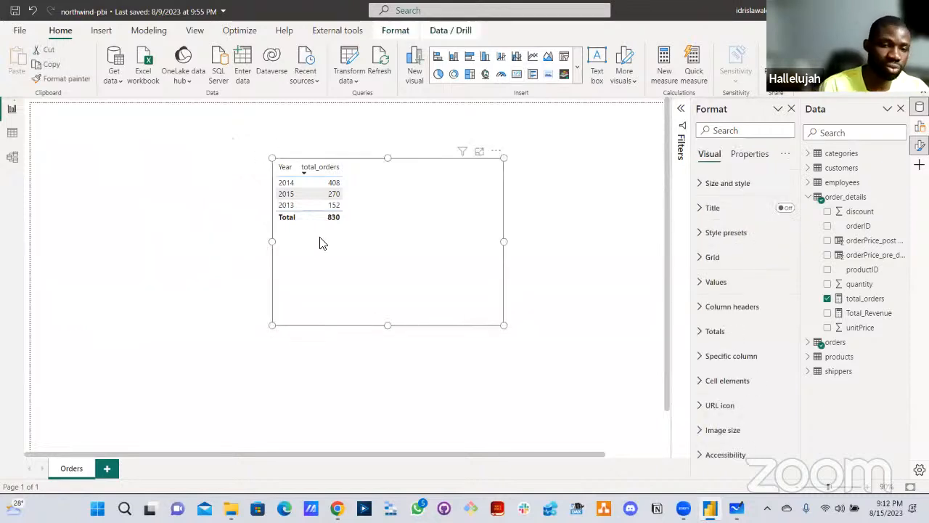
pyautogui.press('Delete')
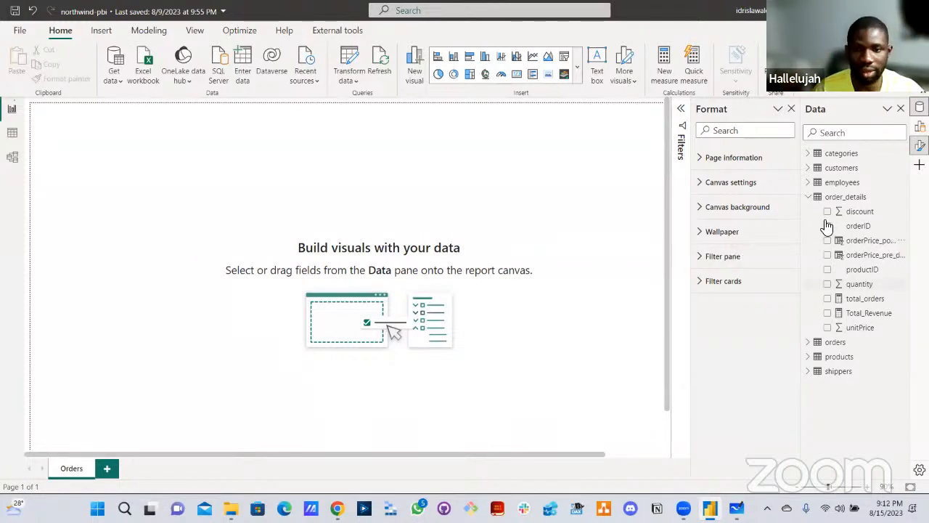
# - Expand the customers and orders field lists, and add an enlarged table of the customers' companyName to the empty page
pyautogui.click(807, 168)
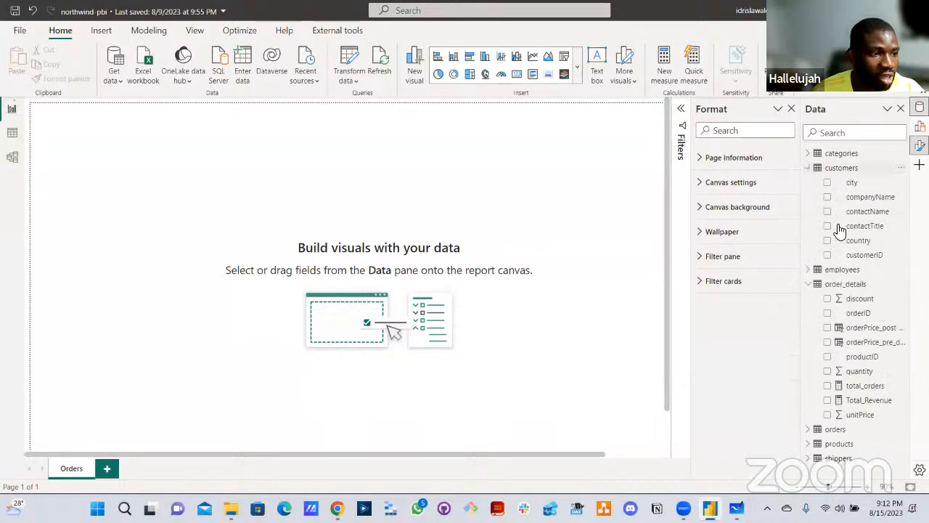
pyautogui.click(809, 169)
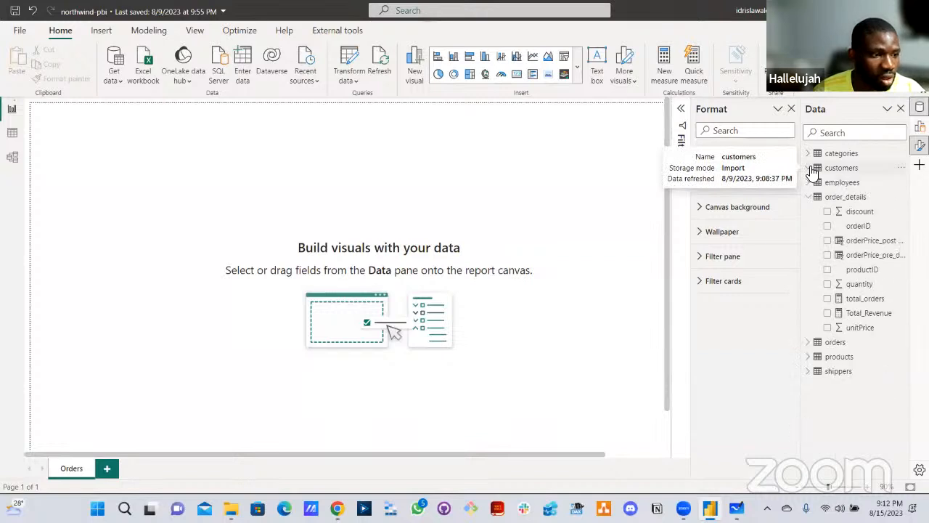
pyautogui.click(809, 169)
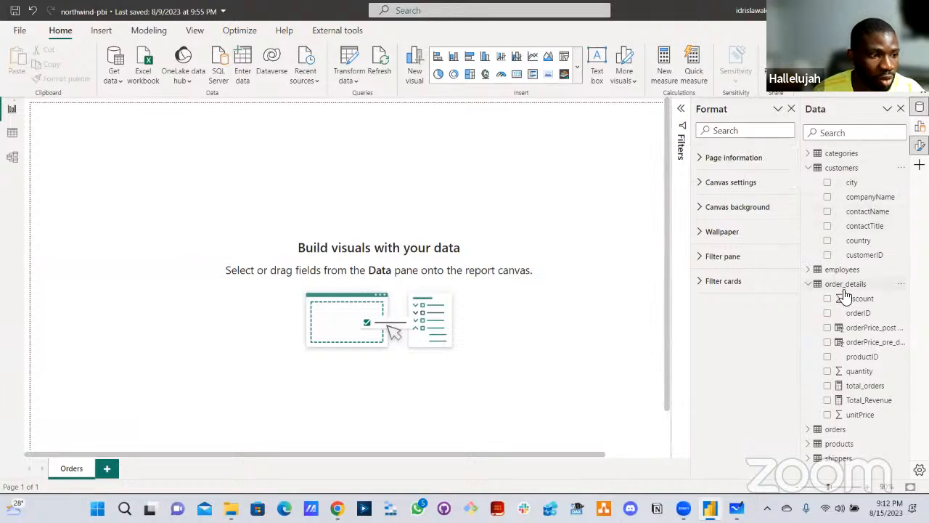
pyautogui.click(808, 429)
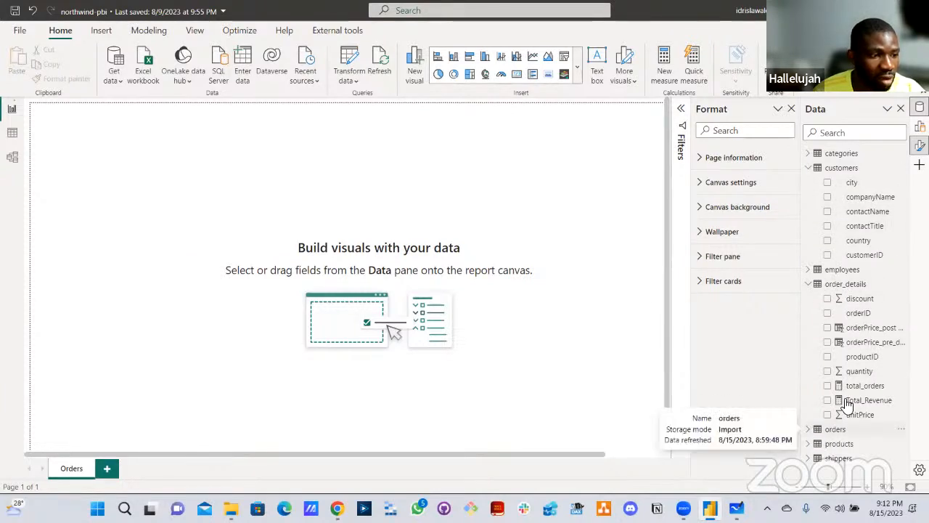
pyautogui.scroll(-2, 855, 379)
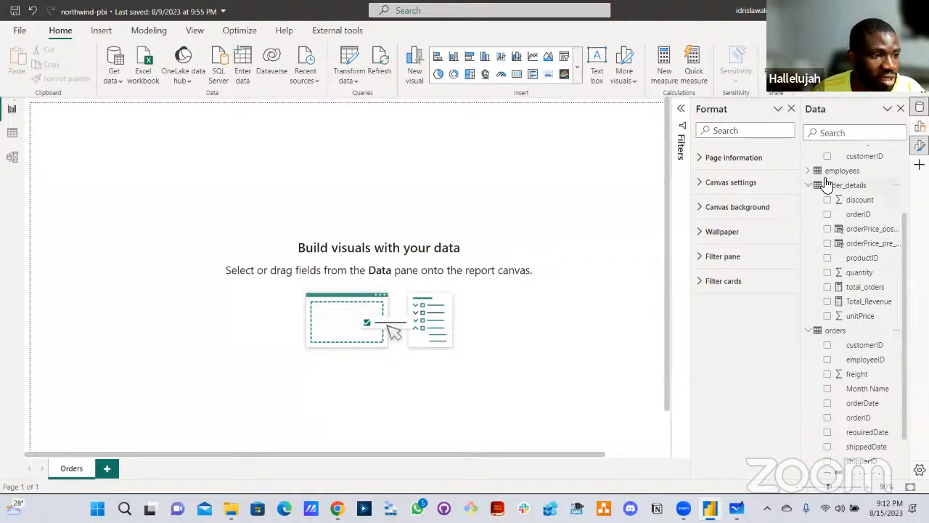
pyautogui.scroll(2, 824, 186)
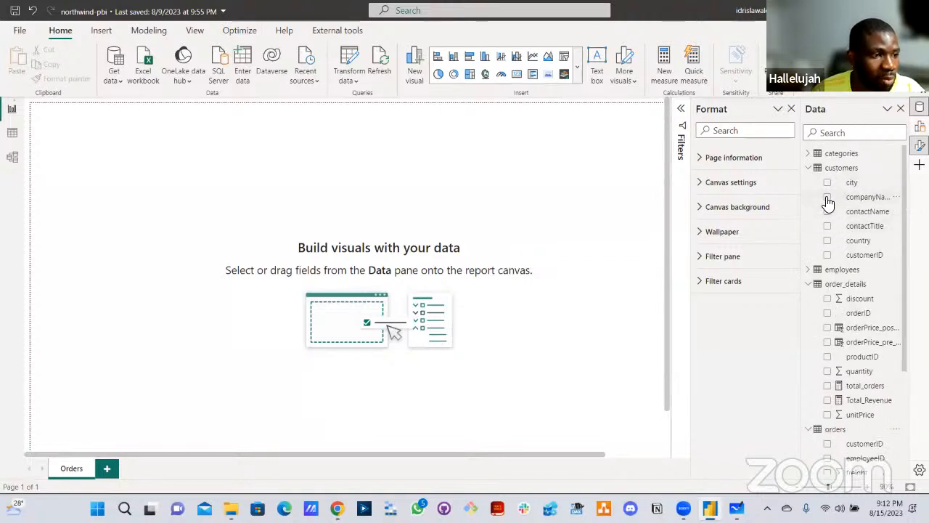
pyautogui.click(826, 197)
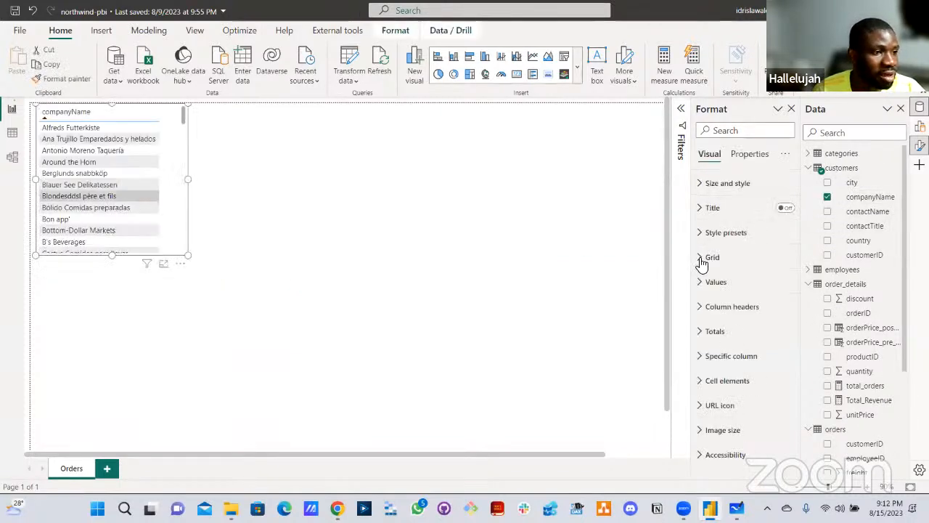
pyautogui.click(286, 324)
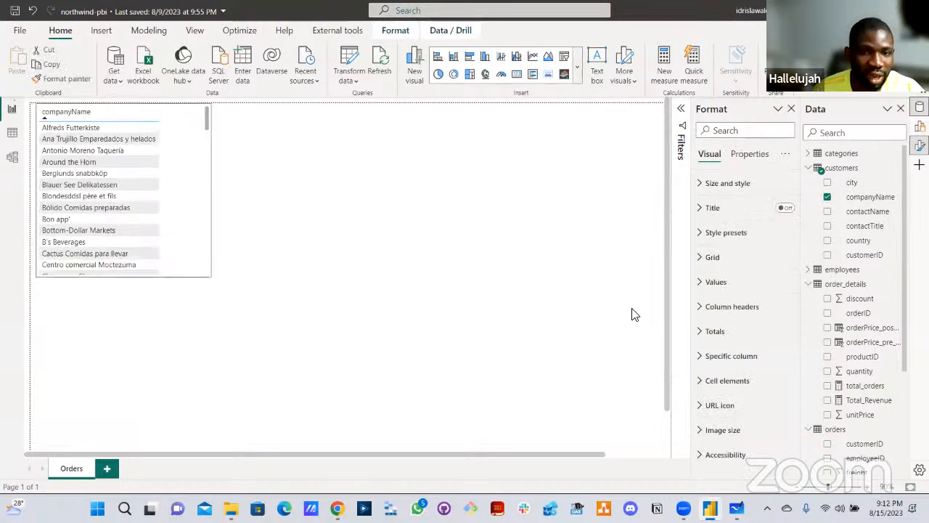
# - Add the total_orders measure to the companyName visual and display it as an enlarged table
pyautogui.scroll(-3, 860, 265)
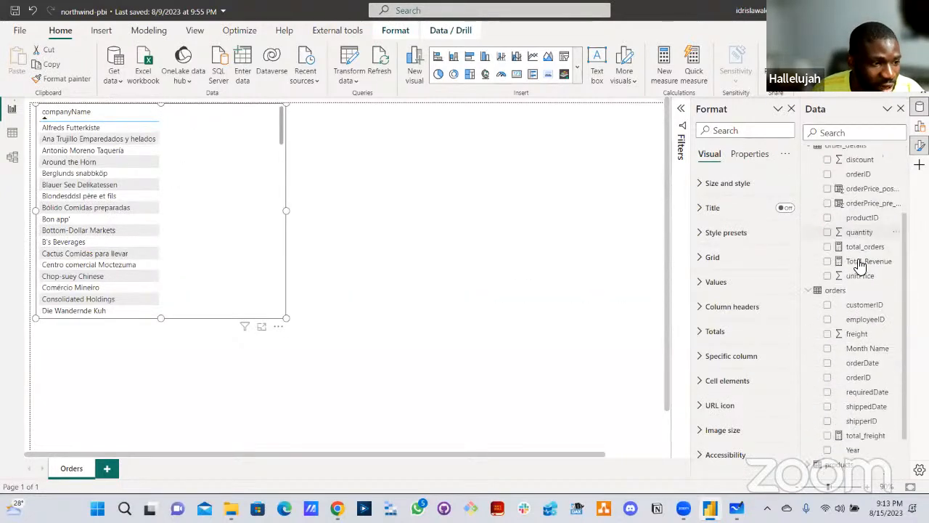
pyautogui.scroll(-1, 859, 266)
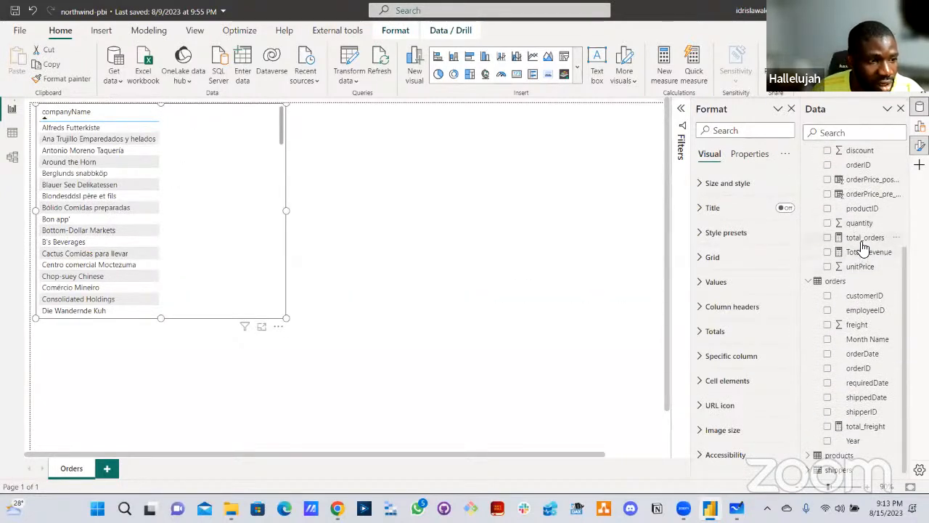
pyautogui.scroll(1, 862, 250)
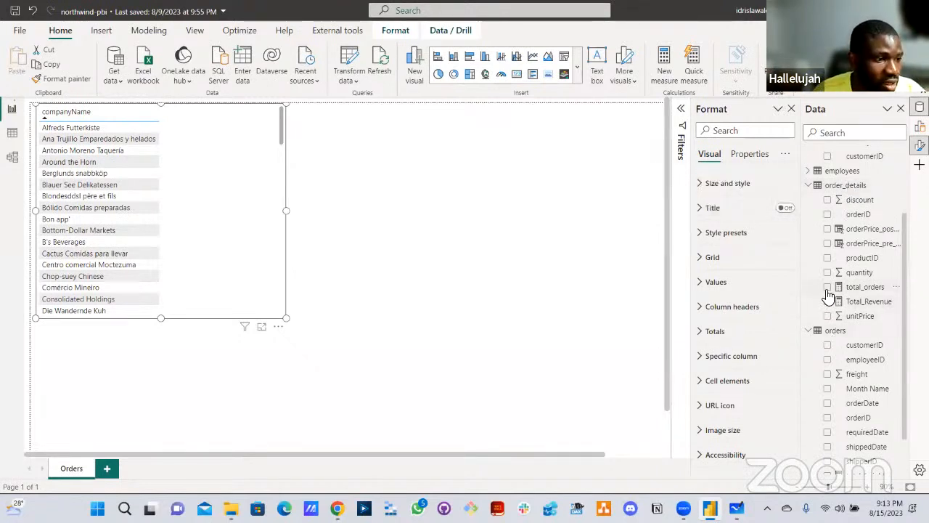
pyautogui.moveTo(825, 289); pyautogui.dragTo(293, 134)
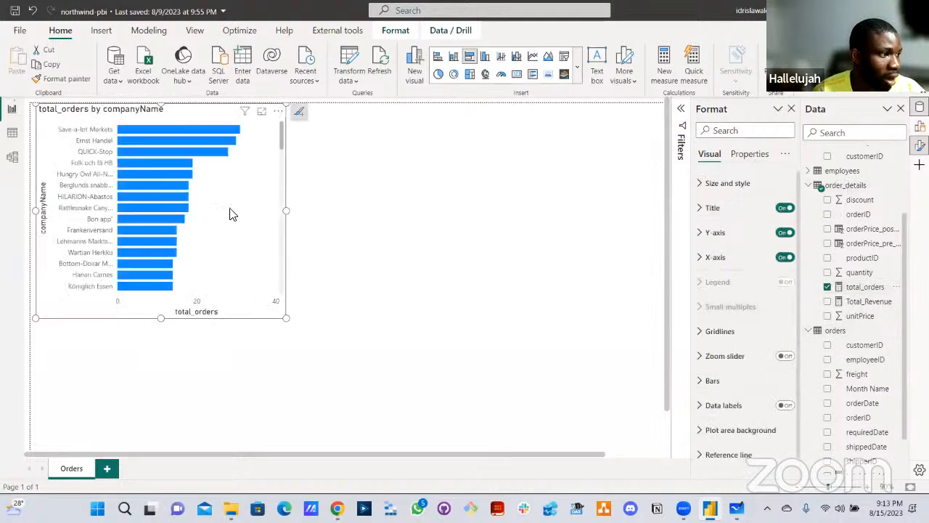
pyautogui.click(577, 67)
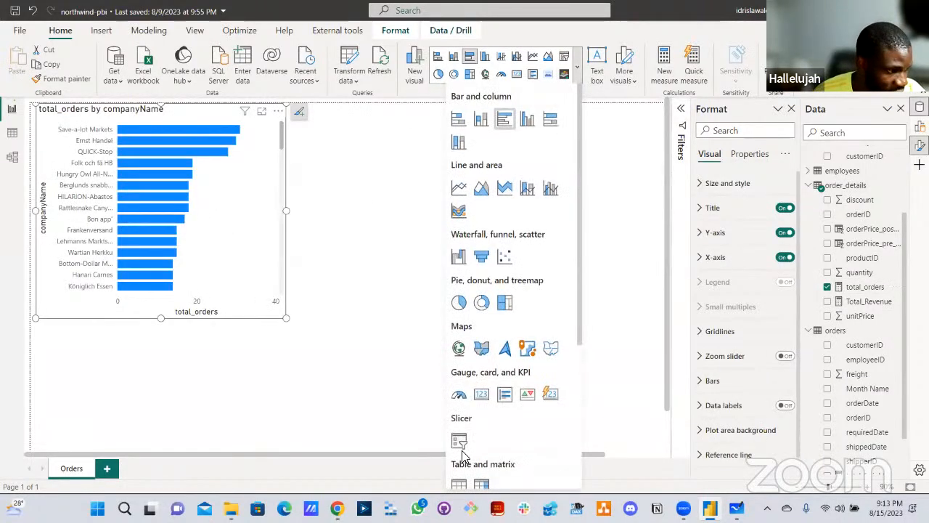
pyautogui.click(459, 483)
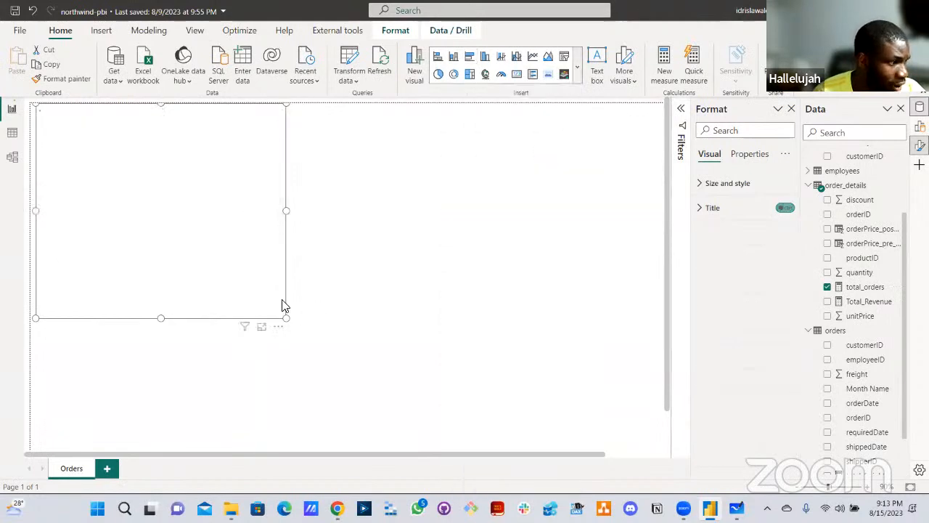
pyautogui.moveTo(286, 318); pyautogui.dragTo(357, 387)
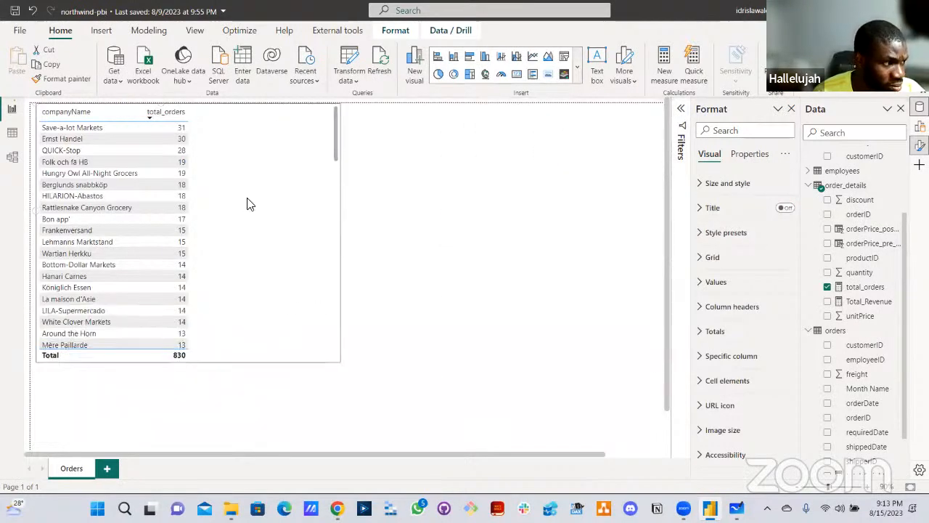
# - Examine the total orders of all companies in the table, from the highest to the lowest
pyautogui.scroll(-5, 247, 216)
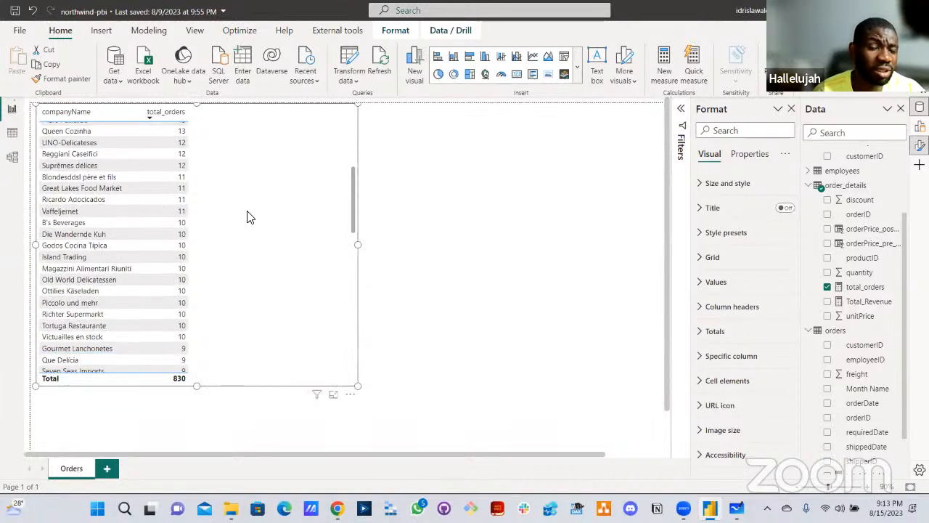
pyautogui.scroll(5, 246, 216)
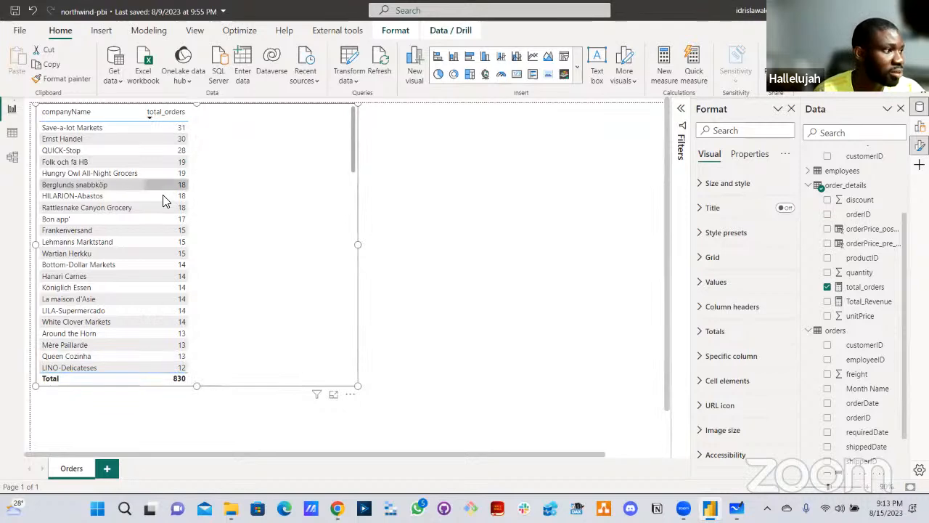
pyautogui.scroll(-8, 196, 288)
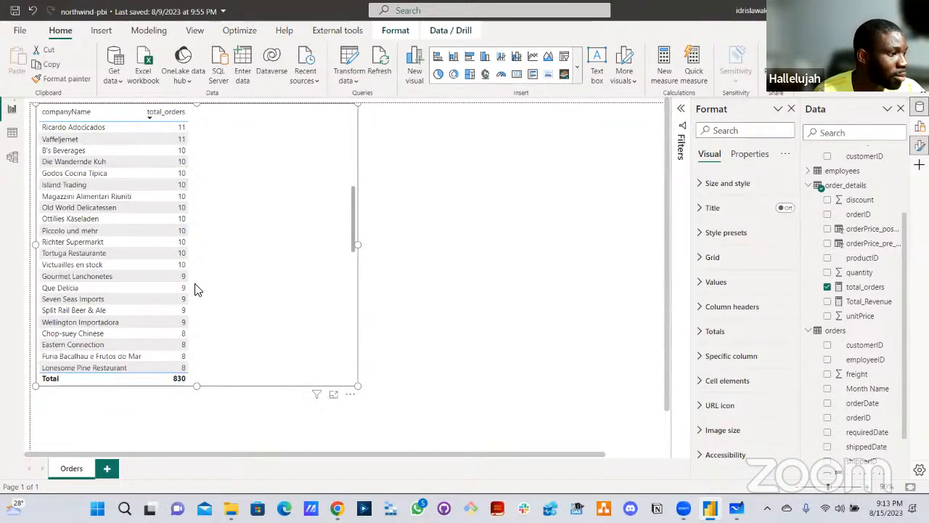
pyautogui.scroll(-10, 196, 288)
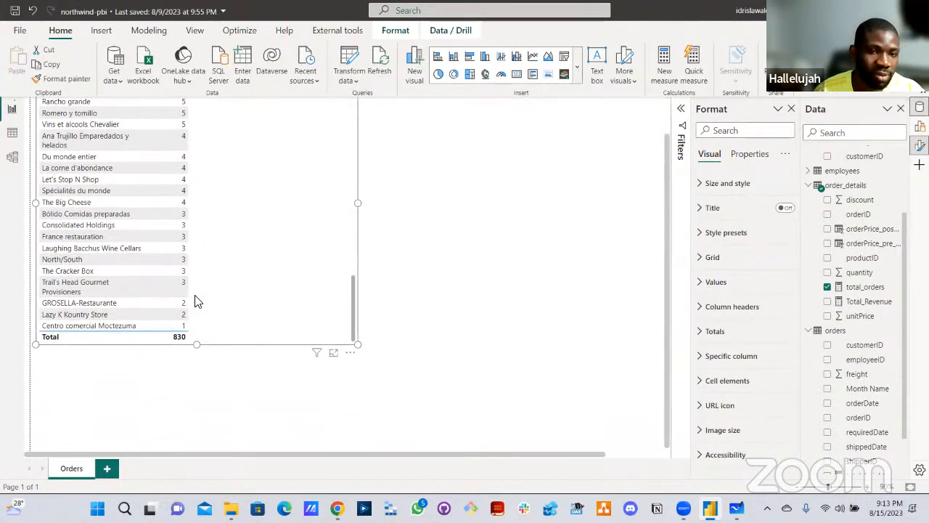
pyautogui.scroll(1, 196, 301)
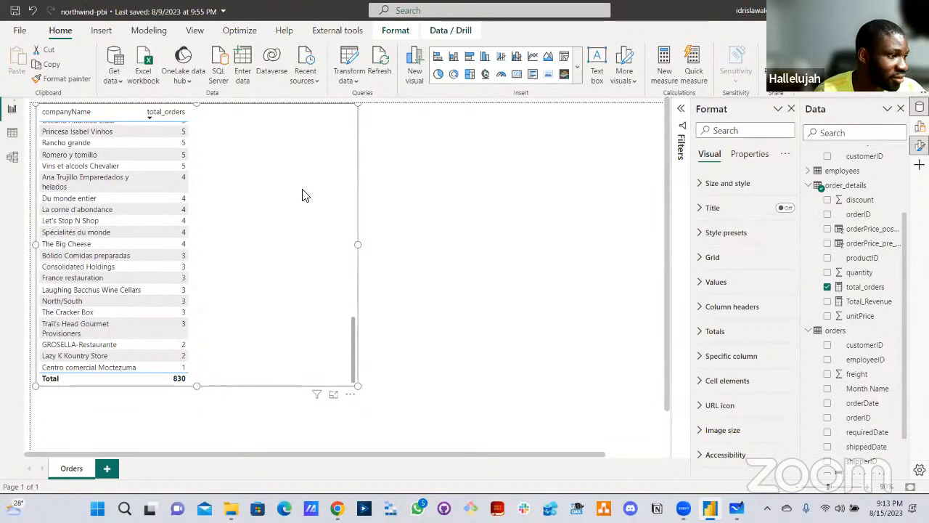
pyautogui.scroll(15, 305, 210)
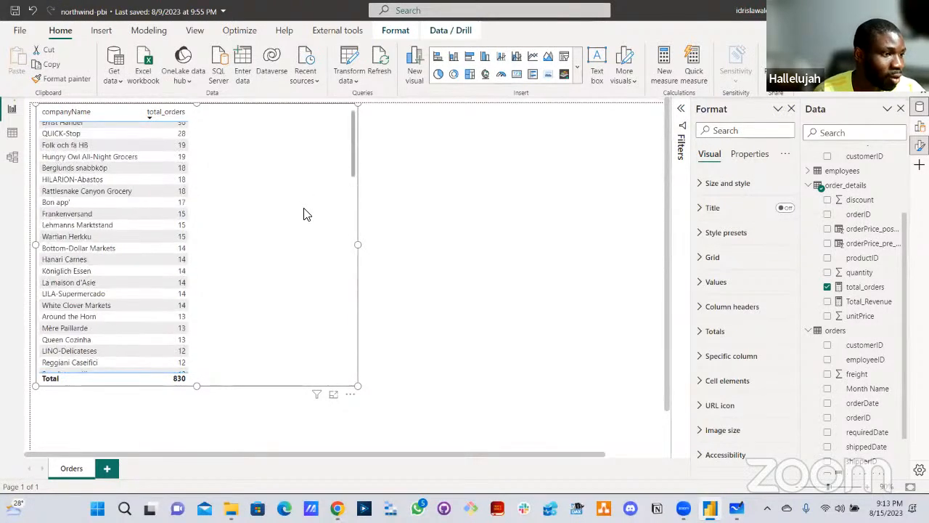
pyautogui.scroll(2, 305, 214)
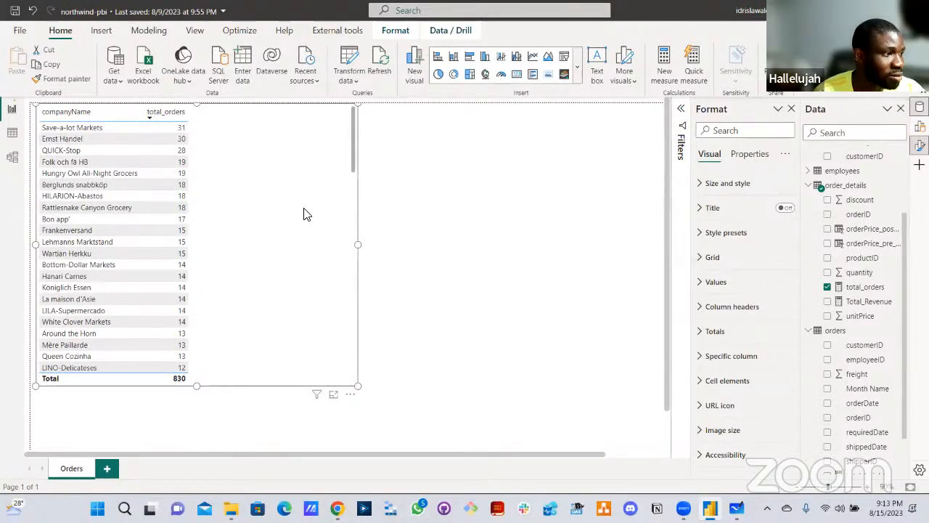
# - Filter the table's companyName with a Top N filter showing the top 10 by total_orders
pyautogui.click(683, 109)
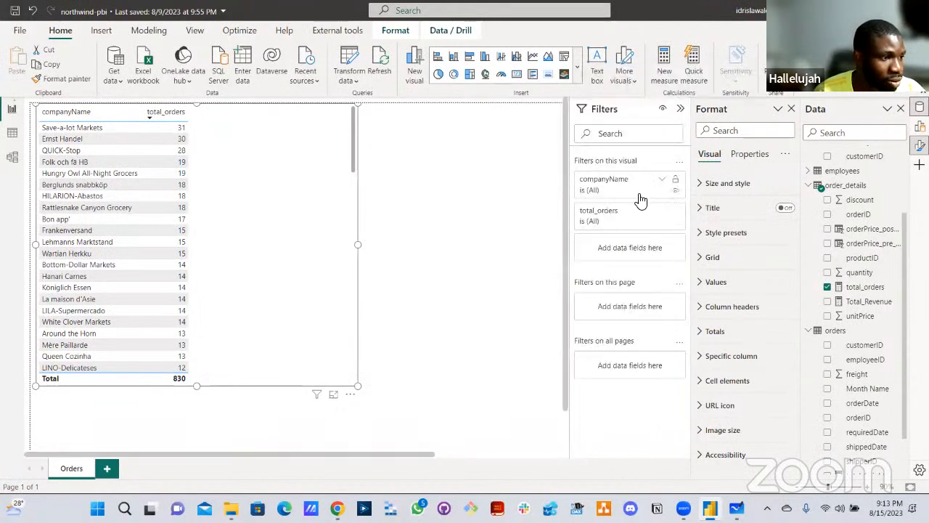
pyautogui.click(661, 180)
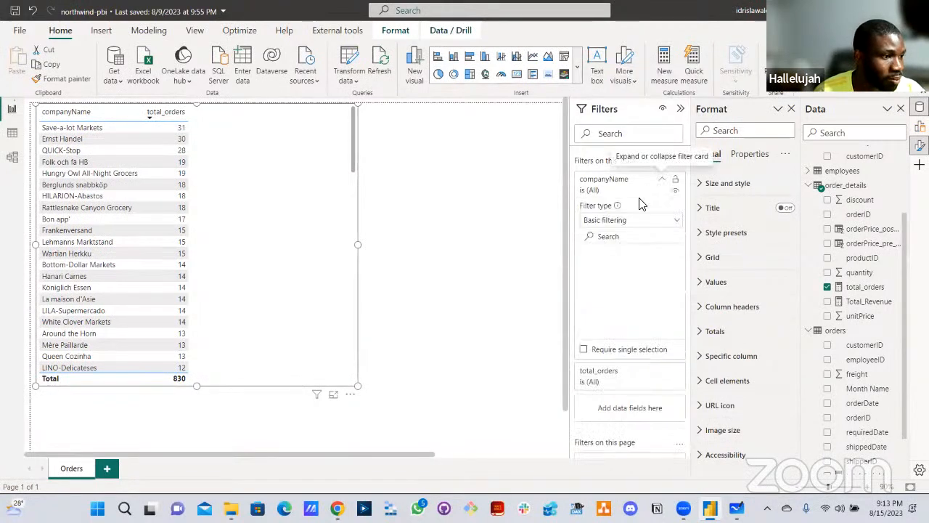
pyautogui.click(625, 220)
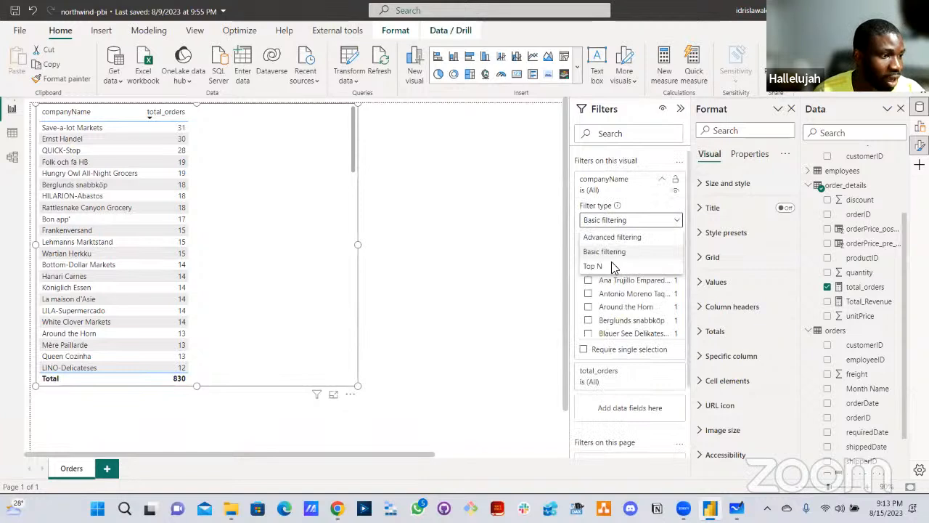
pyautogui.click(596, 266)
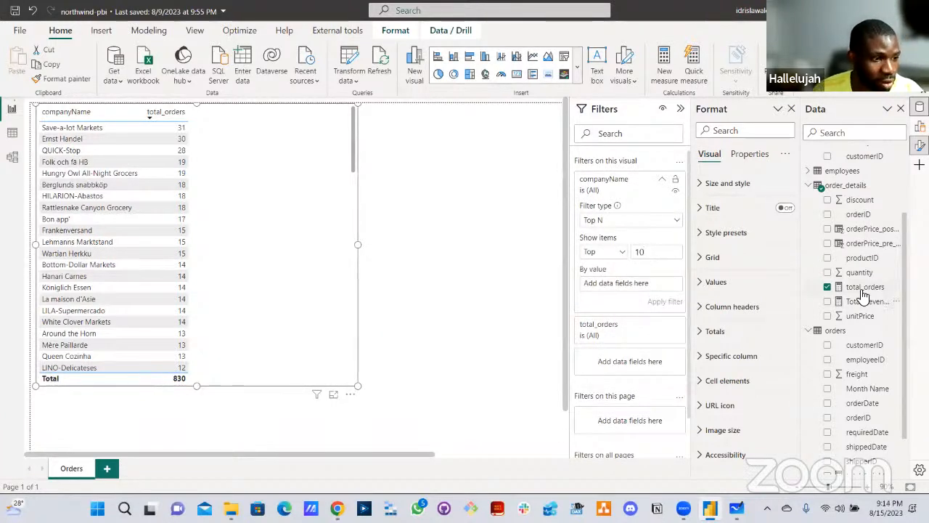
pyautogui.moveTo(863, 286); pyautogui.dragTo(642, 284)
pyautogui.click(663, 299)
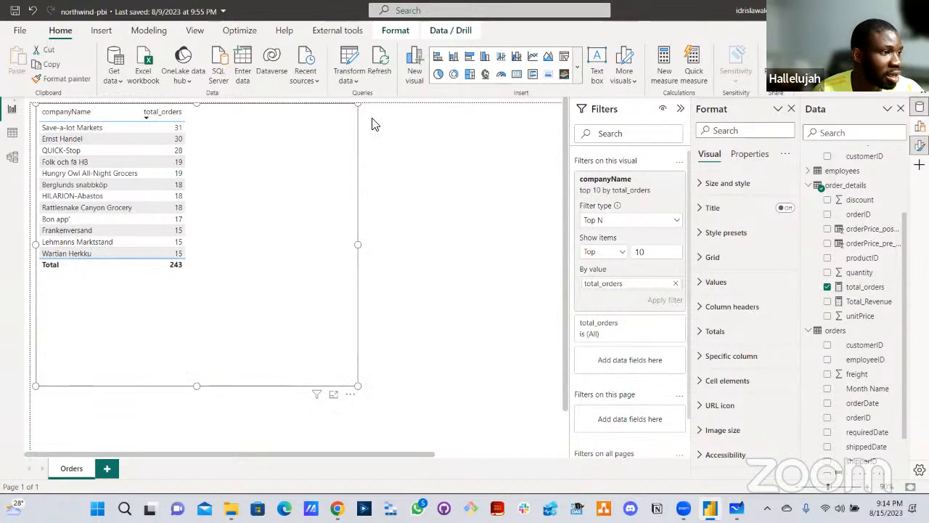
# - Convert the filtered company table into a clustered bar chart and shrink it in the upper-left corner of the page
pyautogui.click(577, 68)
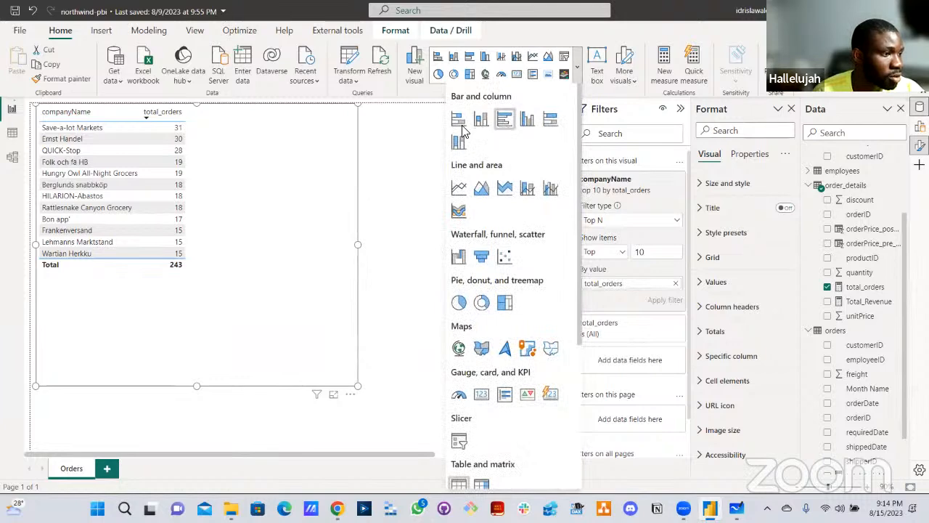
pyautogui.click(462, 128)
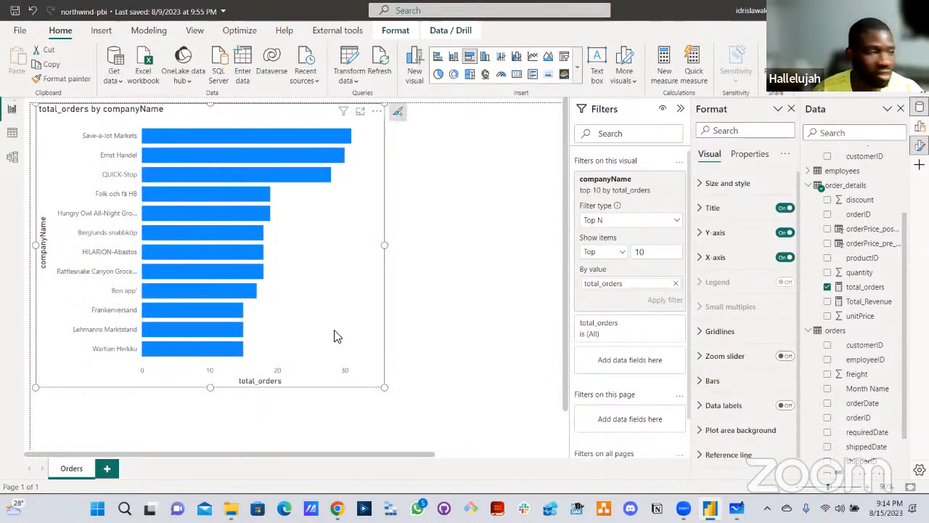
pyautogui.moveTo(384, 387); pyautogui.dragTo(241, 285)
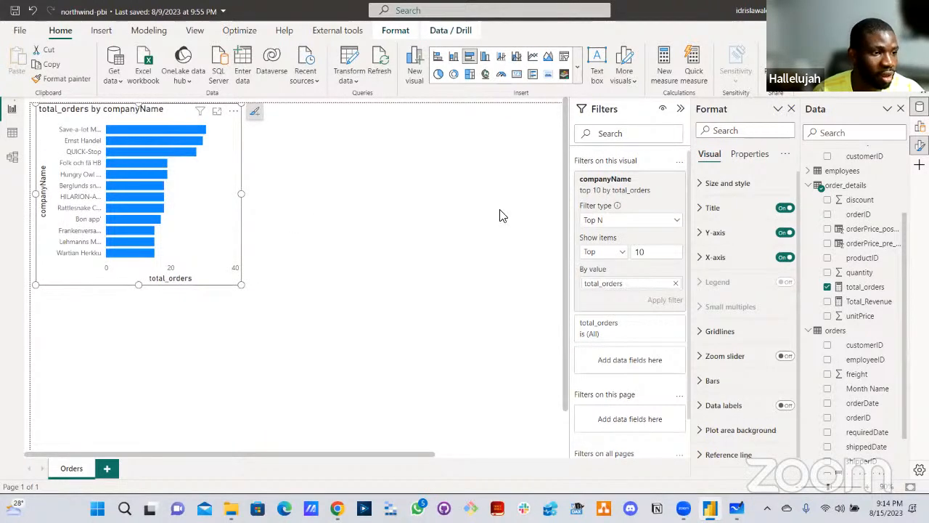
# - Collapse the field lists of the order_details and customers tables
pyautogui.click(809, 185)
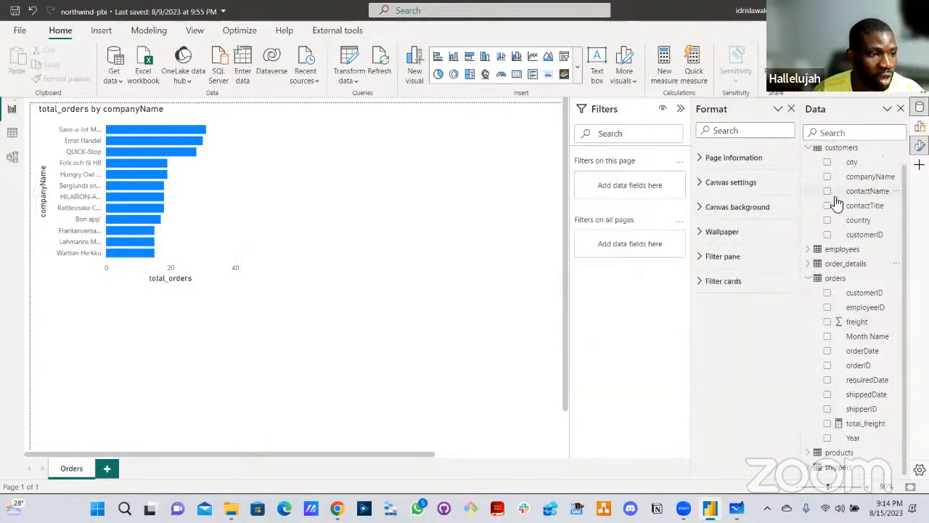
pyautogui.click(809, 167)
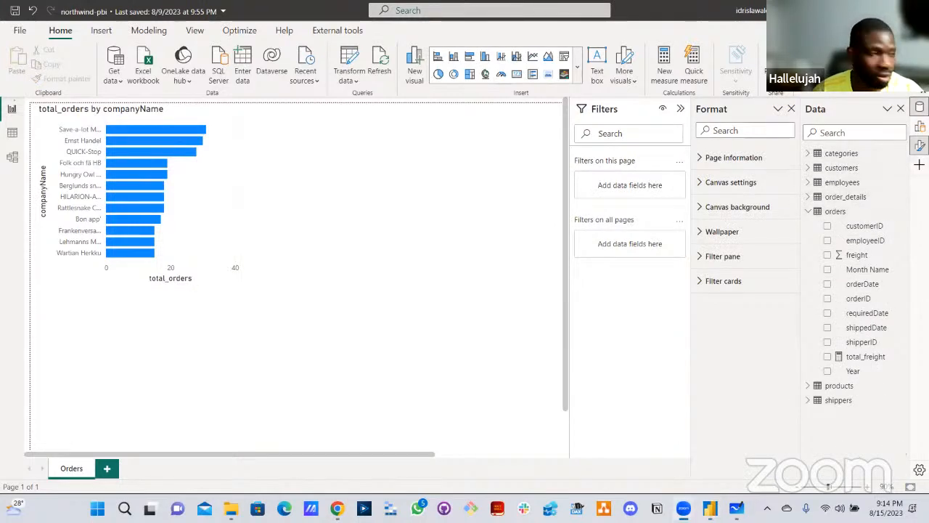
# - Create a table of total_orders by employeeName beside the company chart
pyautogui.click(809, 183)
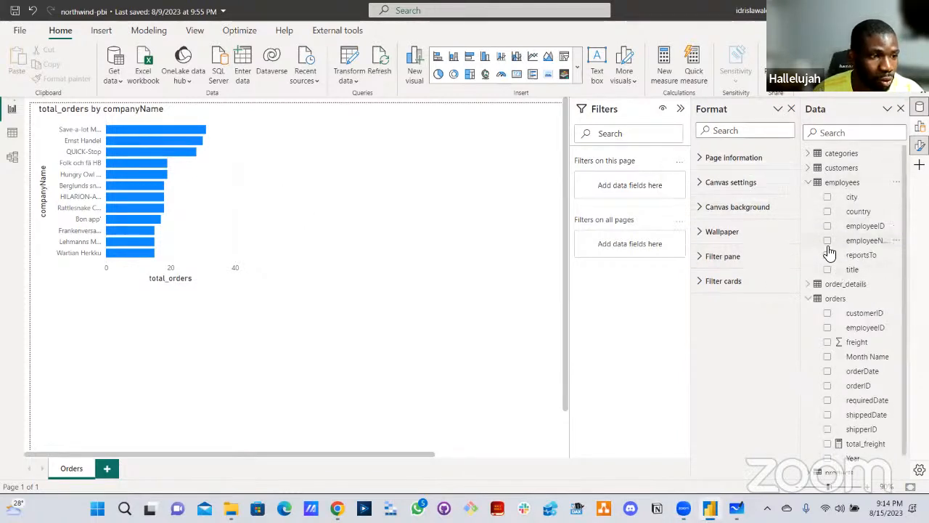
pyautogui.click(827, 241)
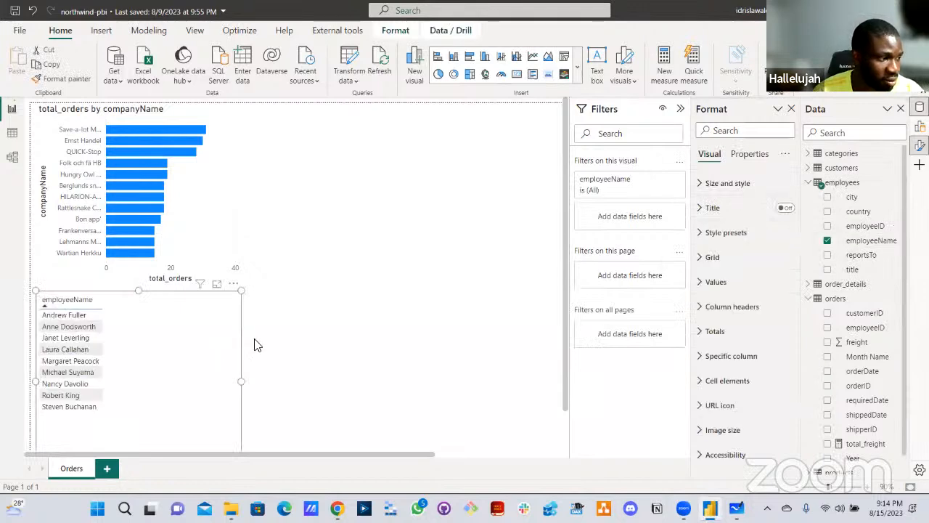
pyautogui.moveTo(396, 241); pyautogui.dragTo(420, 197)
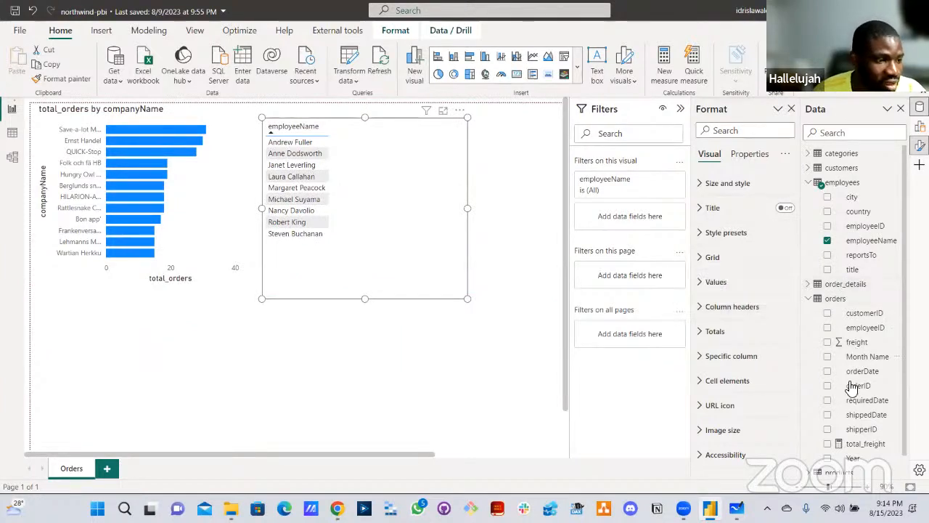
pyautogui.scroll(-1, 853, 403)
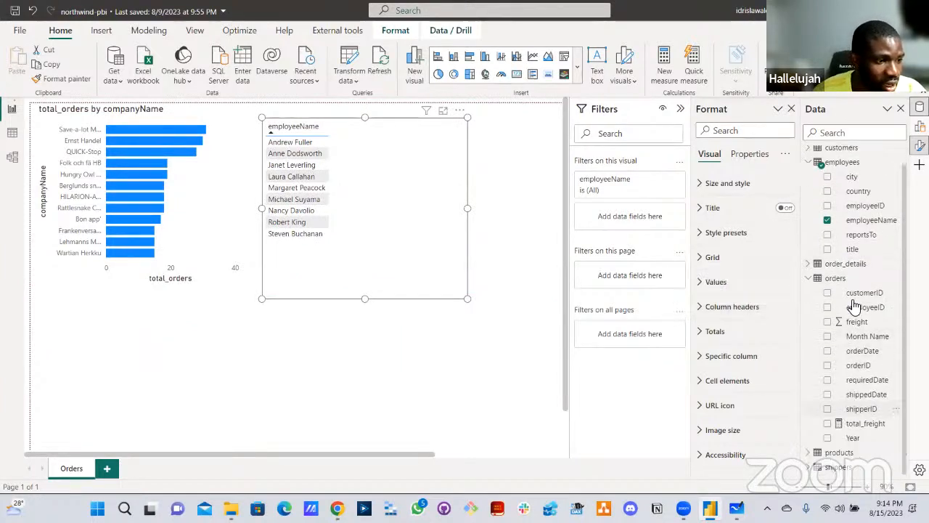
pyautogui.click(809, 266)
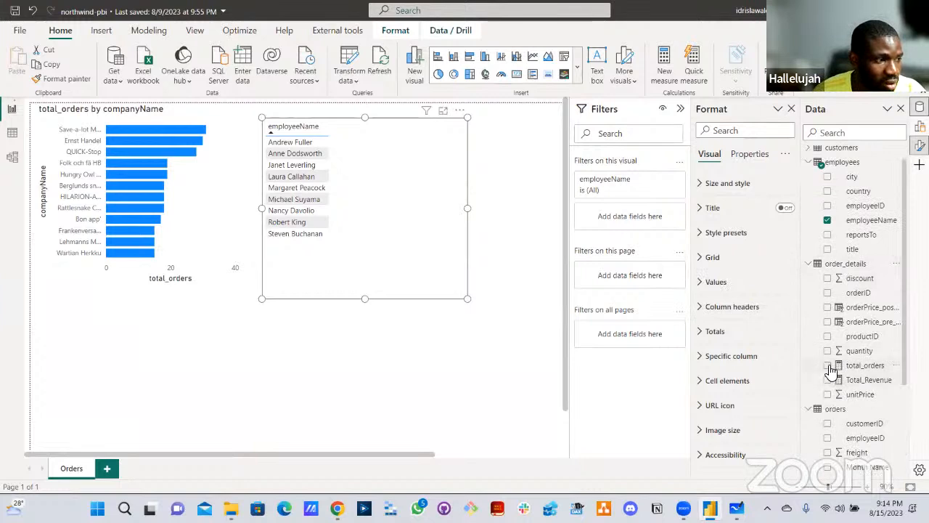
pyautogui.moveTo(827, 366); pyautogui.dragTo(375, 205)
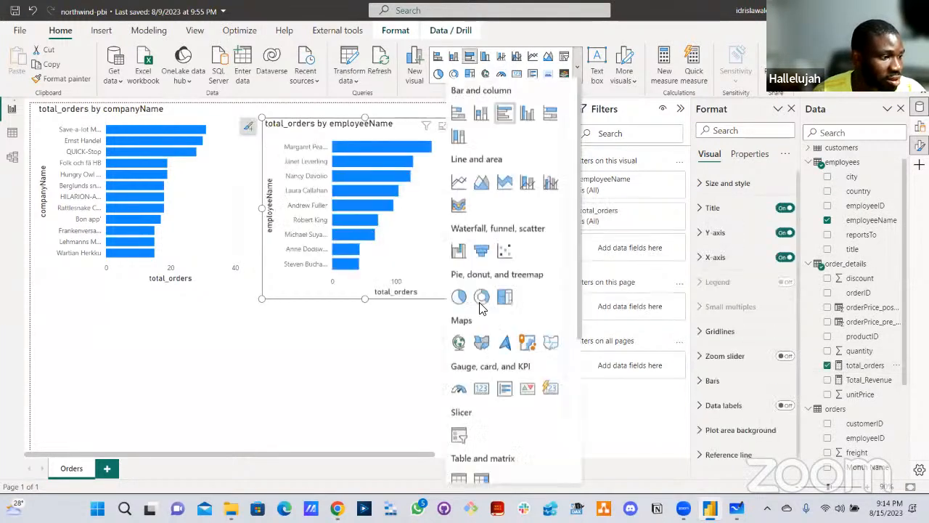
pyautogui.click(577, 80)
pyautogui.click(459, 479)
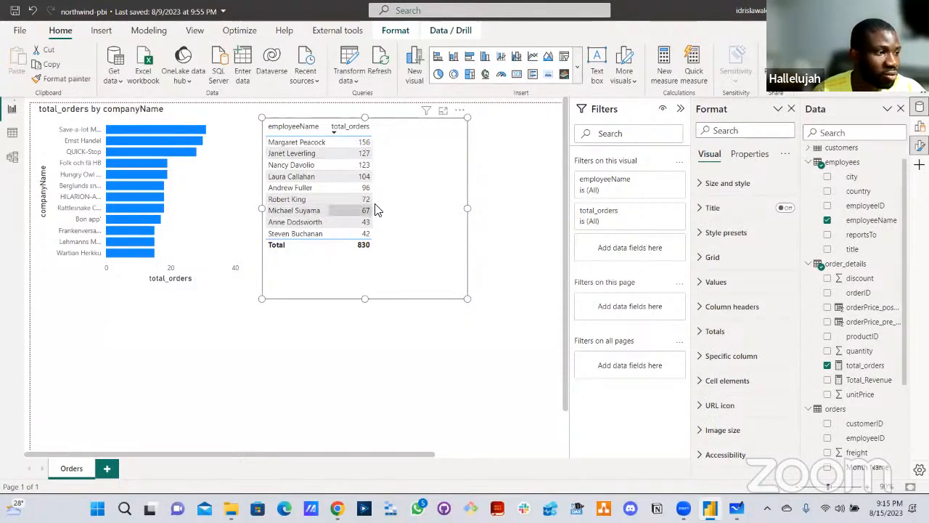
# - Convert the employee table into a stacked bar chart, align it directly beside the company chart, and collapse the employees field list
pyautogui.click(438, 58)
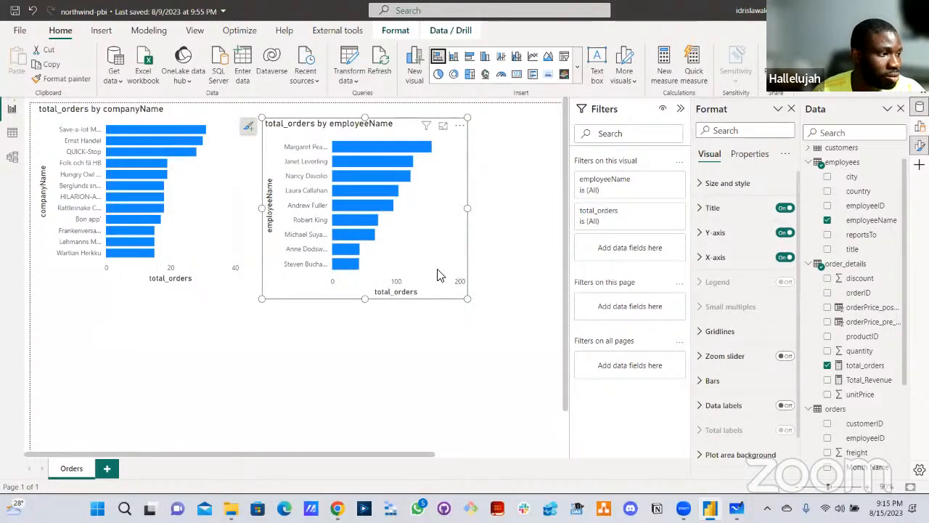
pyautogui.moveTo(418, 276); pyautogui.dragTo(418, 257)
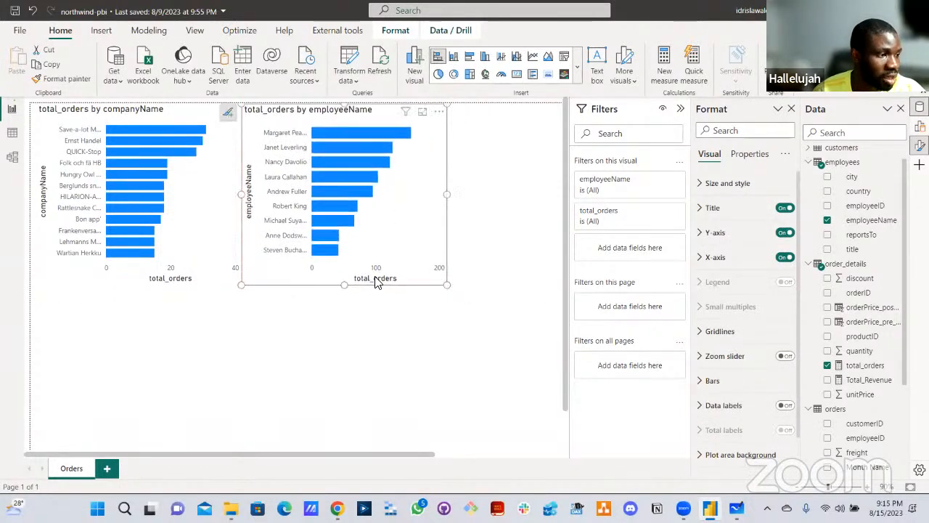
pyautogui.click(410, 337)
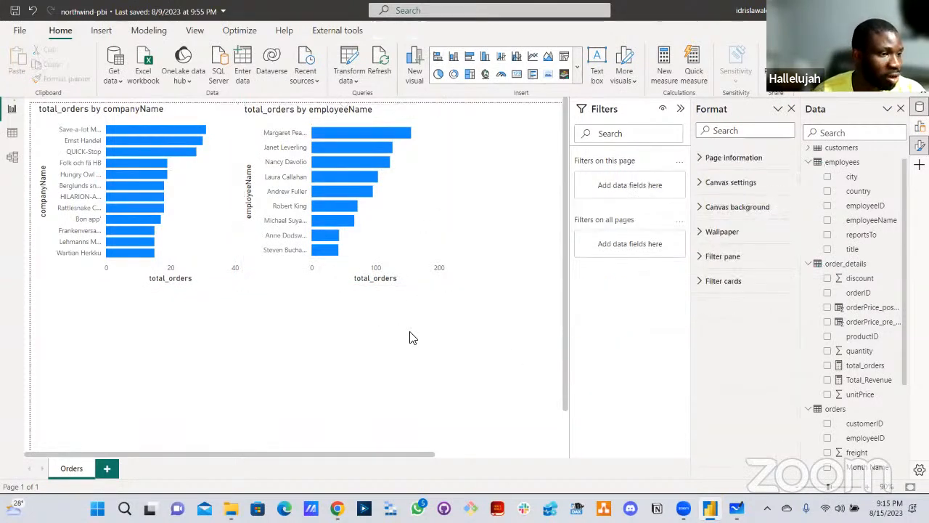
pyautogui.scroll(1, 813, 182)
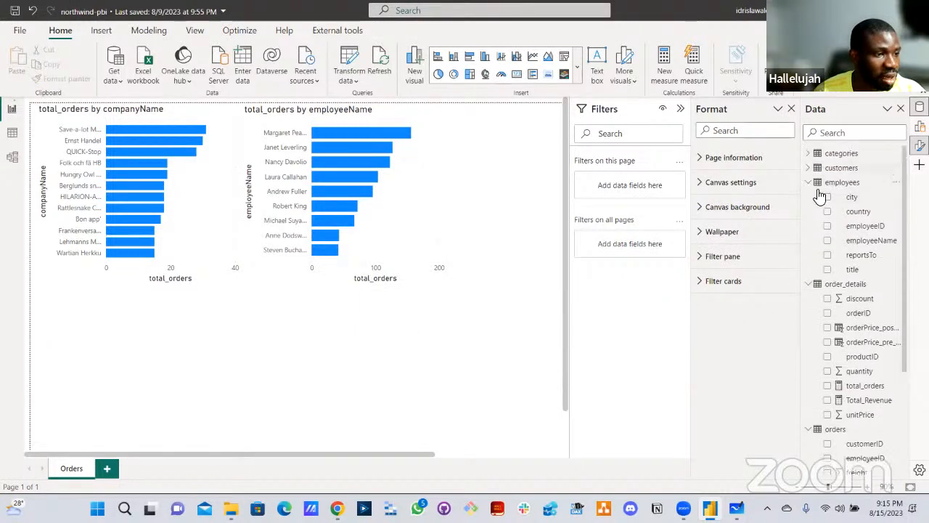
pyautogui.click(810, 183)
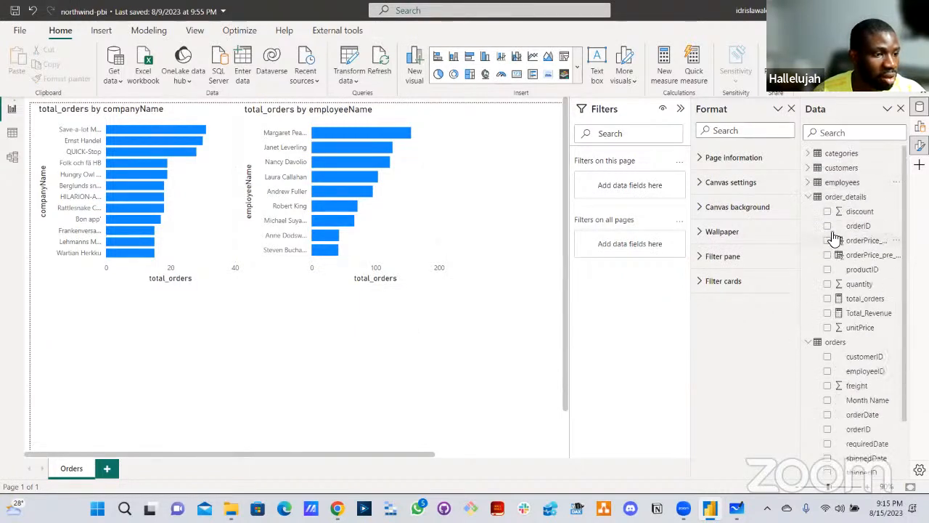
# - Examine the city and country columns in the data of the customers table and return to the report
pyautogui.click(12, 132)
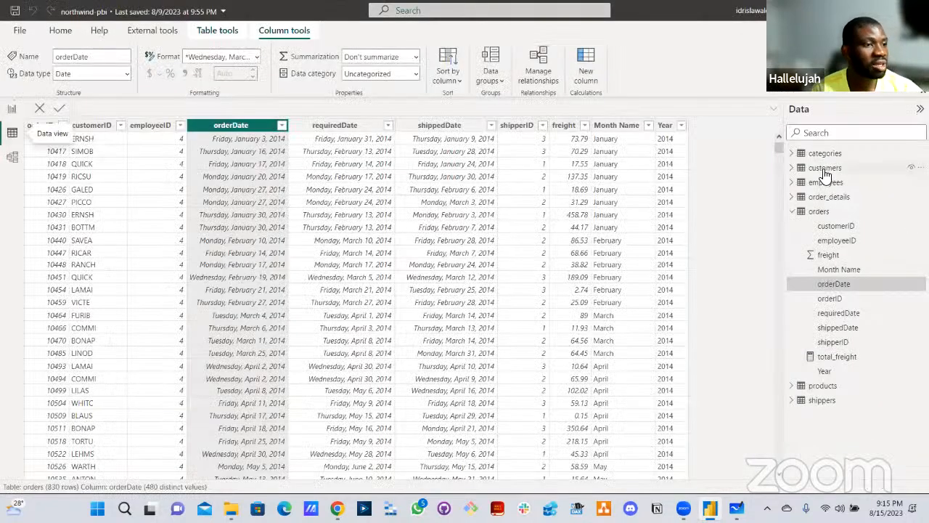
pyautogui.click(825, 171)
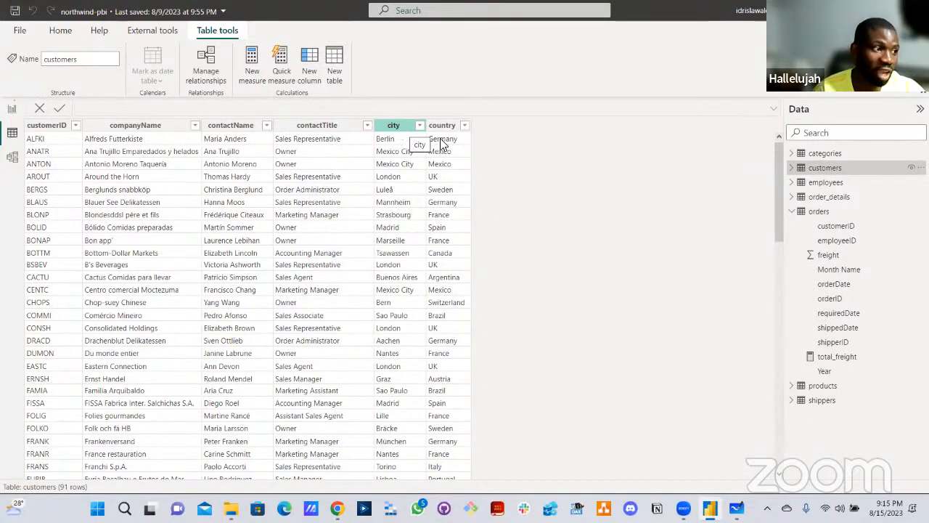
pyautogui.click(441, 131)
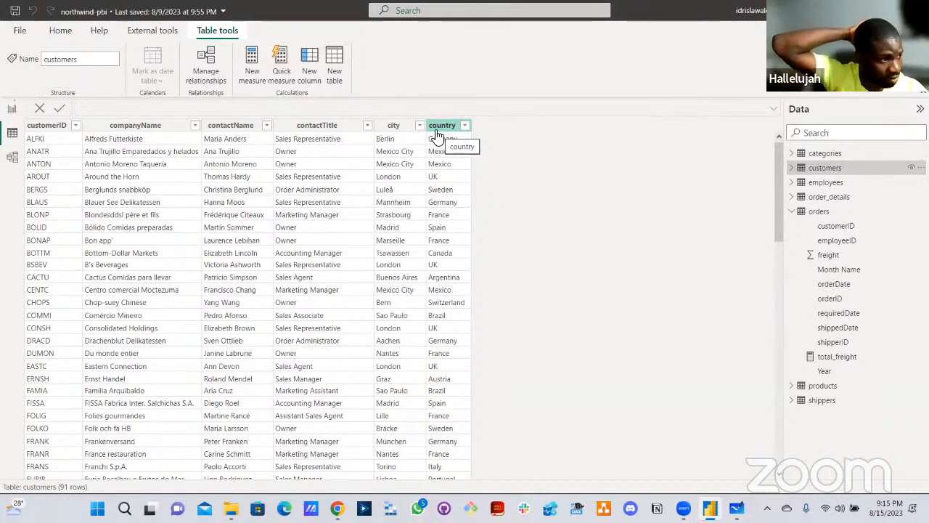
pyautogui.click(12, 110)
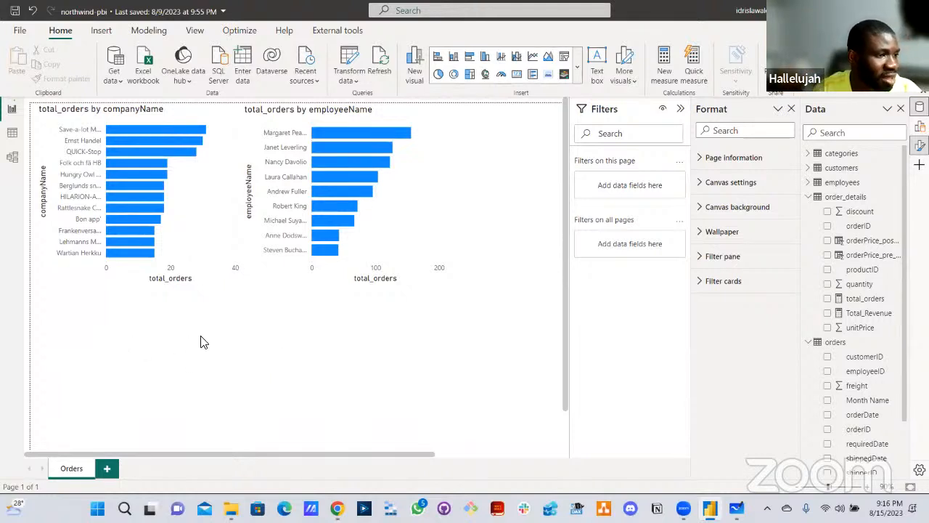
# - Create a table of total_orders by customers' country below the company chart
pyautogui.click(809, 167)
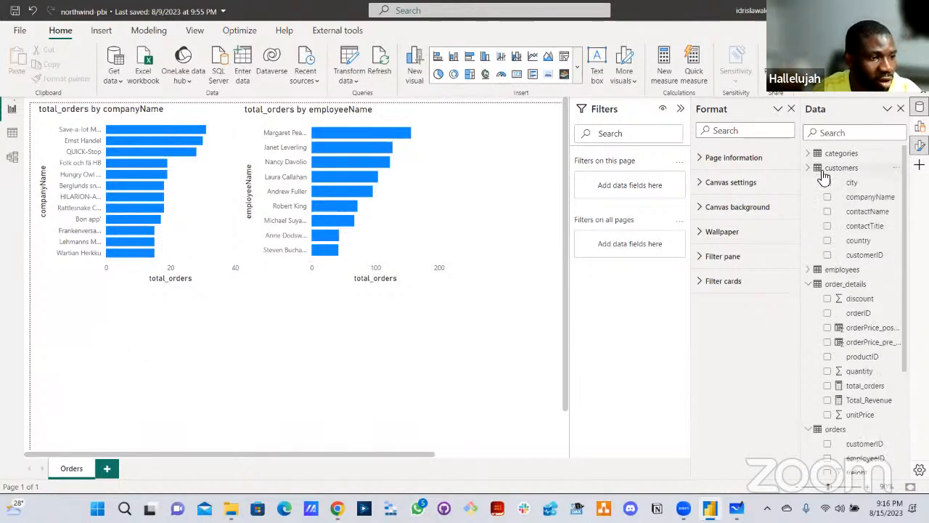
pyautogui.click(827, 240)
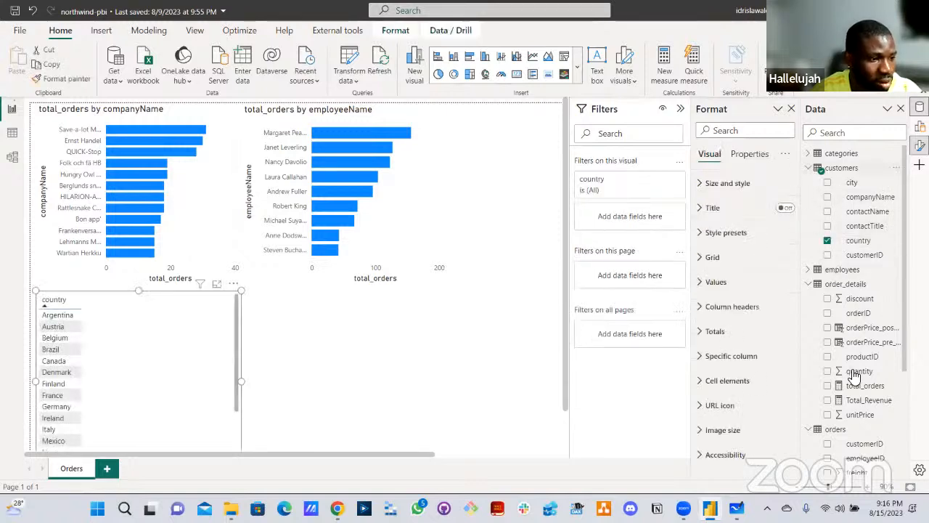
pyautogui.scroll(-3, 855, 376)
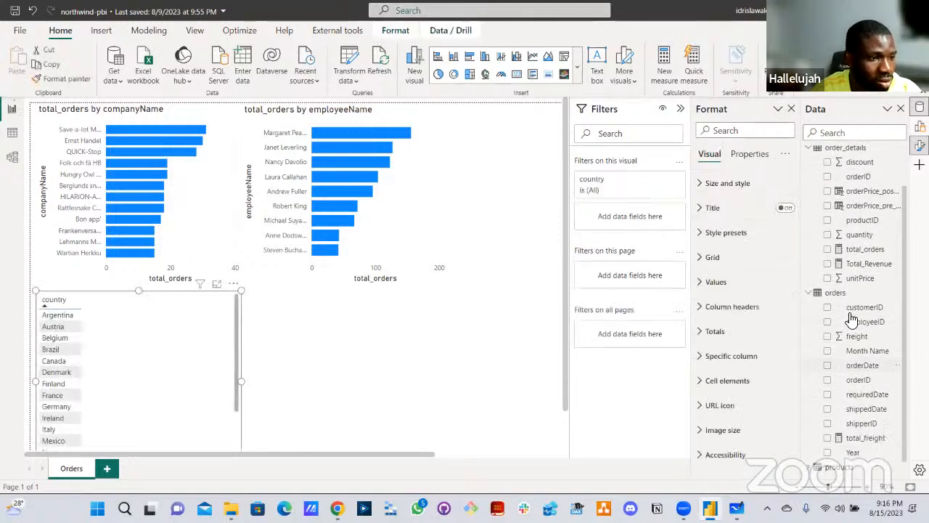
pyautogui.click(827, 249)
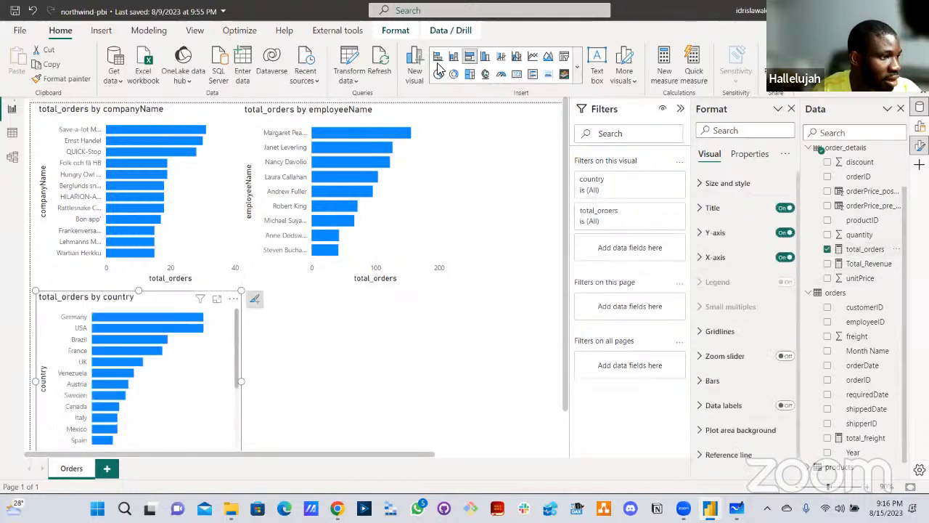
pyautogui.click(577, 69)
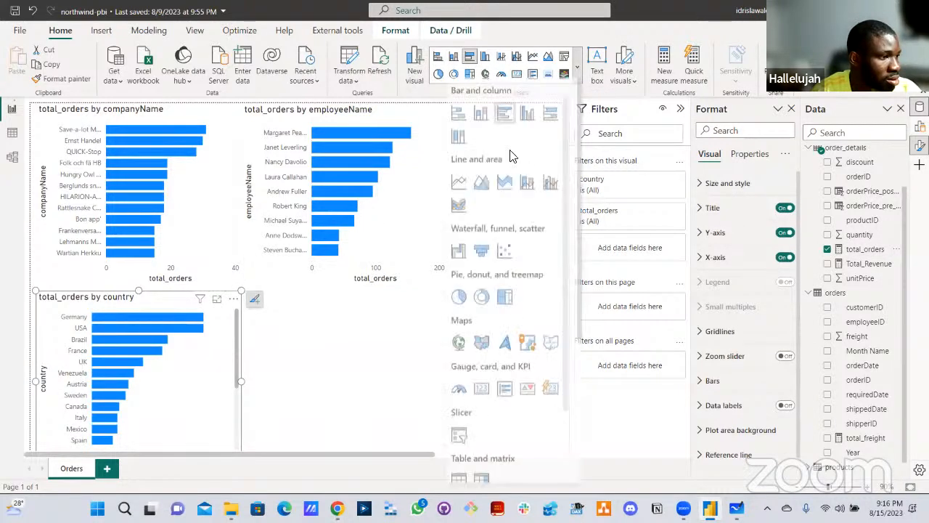
pyautogui.click(458, 478)
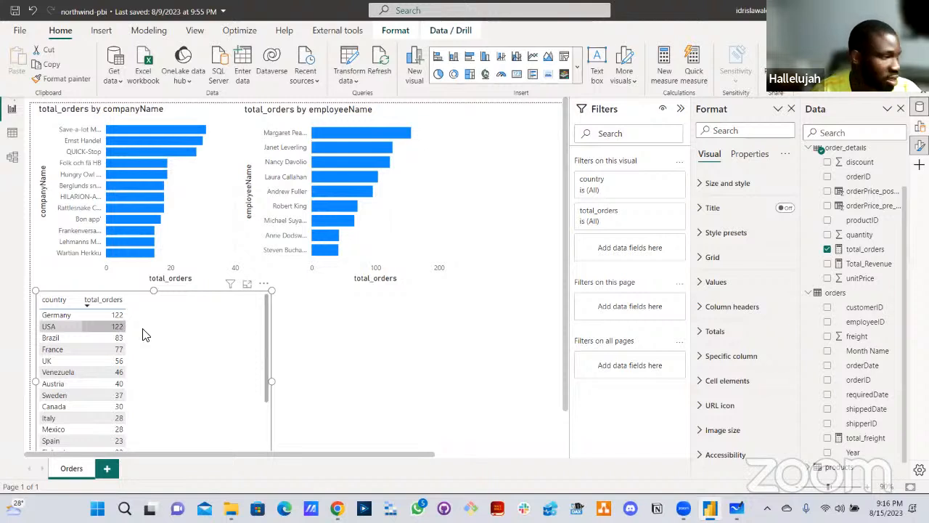
# - Filter the table's country with a Top N filter showing the top 5 by total_orders and convert it into a stacked bar chart
pyautogui.scroll(-5, 182, 377)
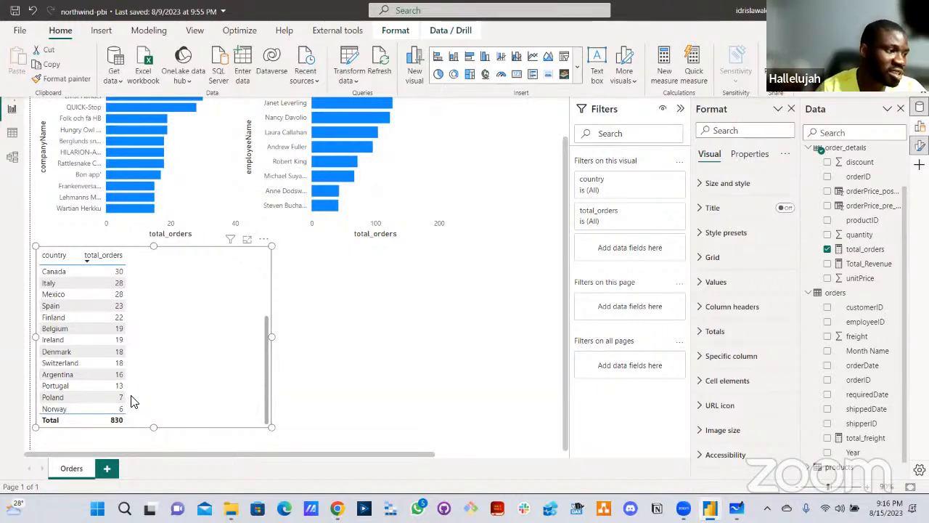
pyautogui.scroll(4, 145, 394)
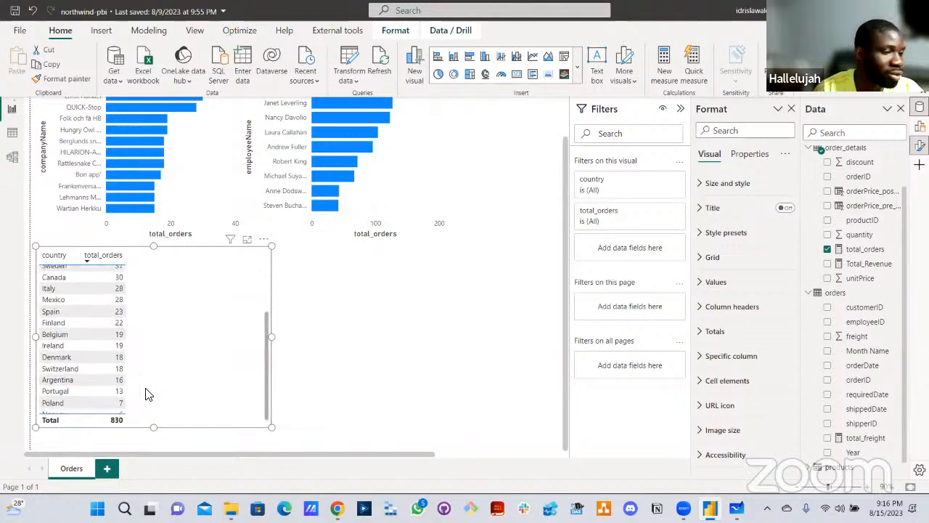
pyautogui.scroll(2, 163, 373)
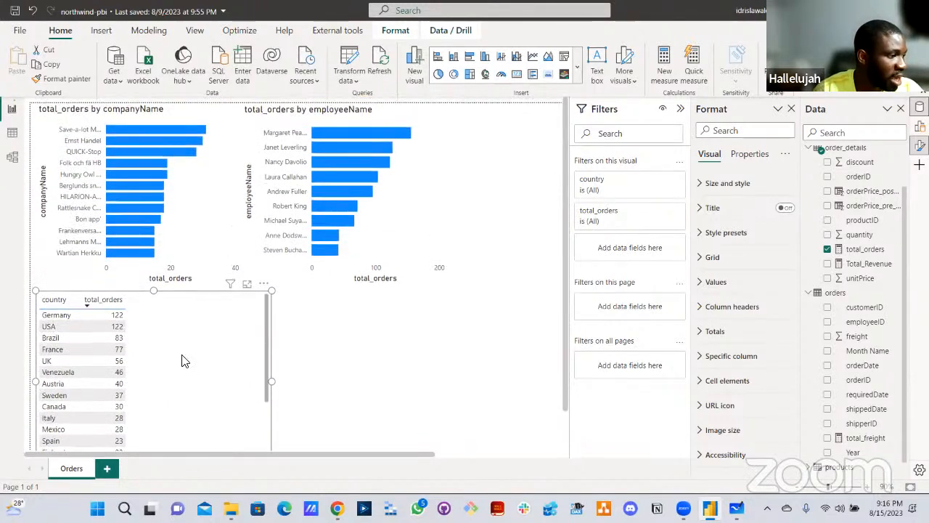
pyautogui.scroll(-3, 187, 373)
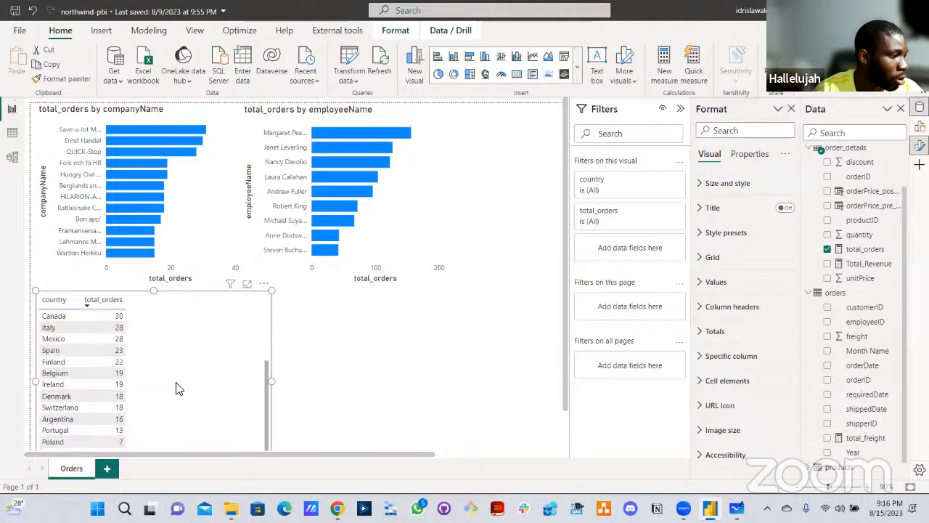
pyautogui.scroll(3, 177, 381)
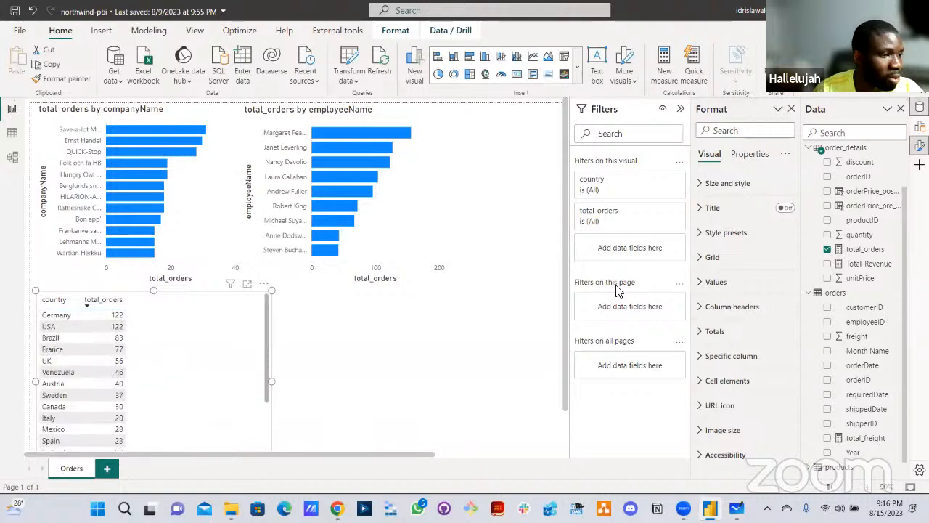
pyautogui.click(662, 178)
pyautogui.click(629, 221)
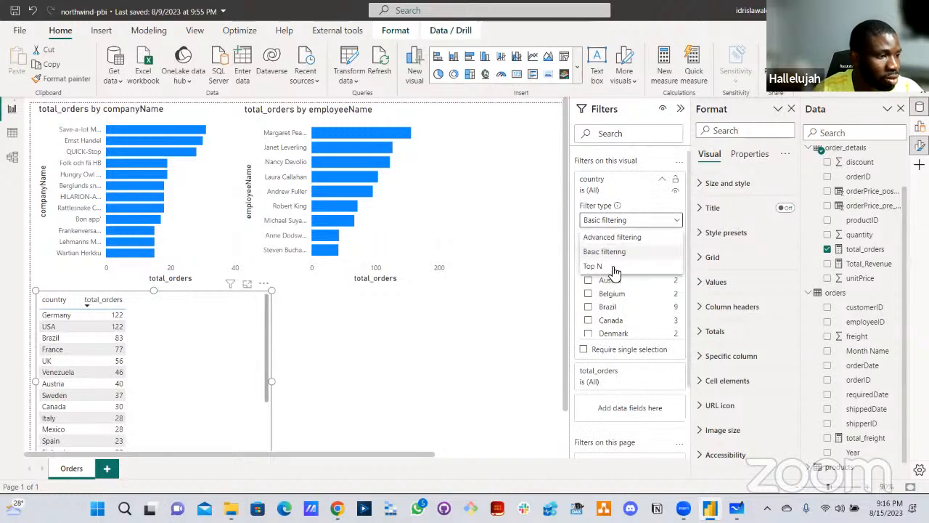
pyautogui.click(613, 266)
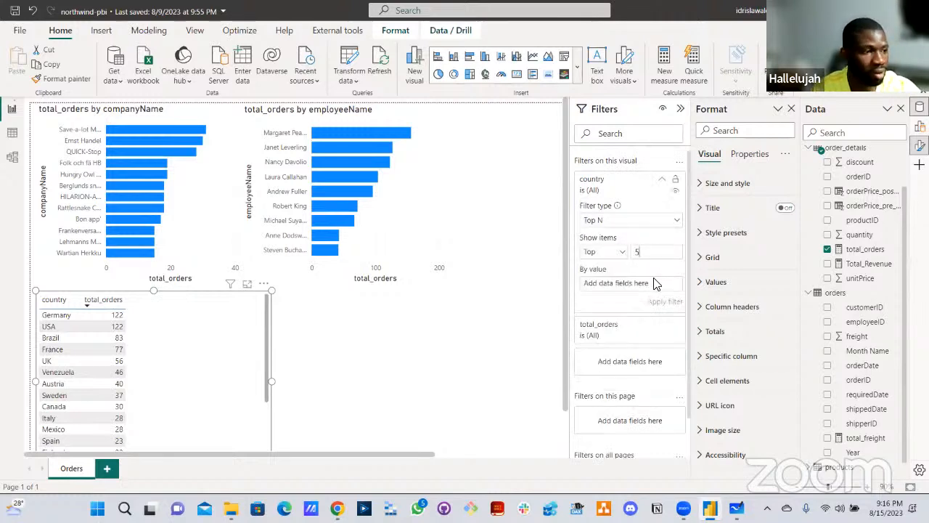
pyautogui.write('5')
pyautogui.moveTo(860, 249); pyautogui.dragTo(638, 285)
pyautogui.click(665, 300)
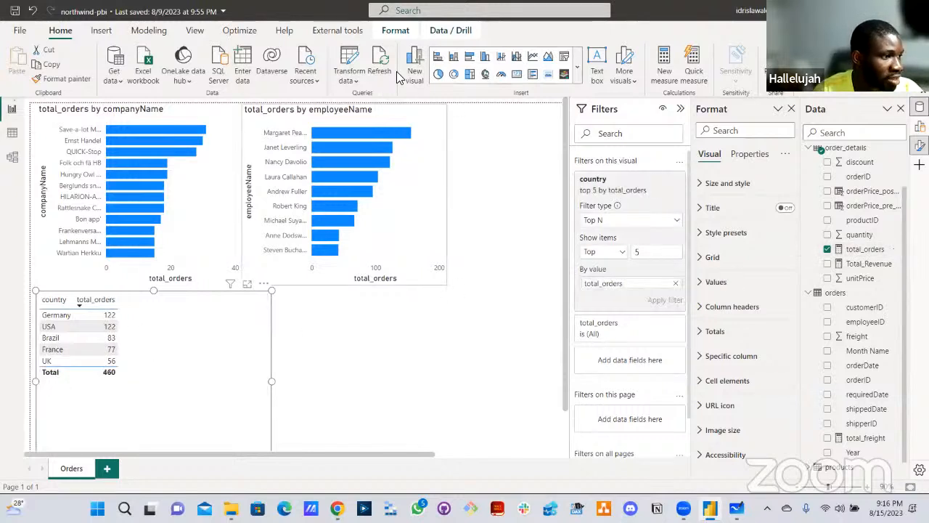
pyautogui.click(438, 58)
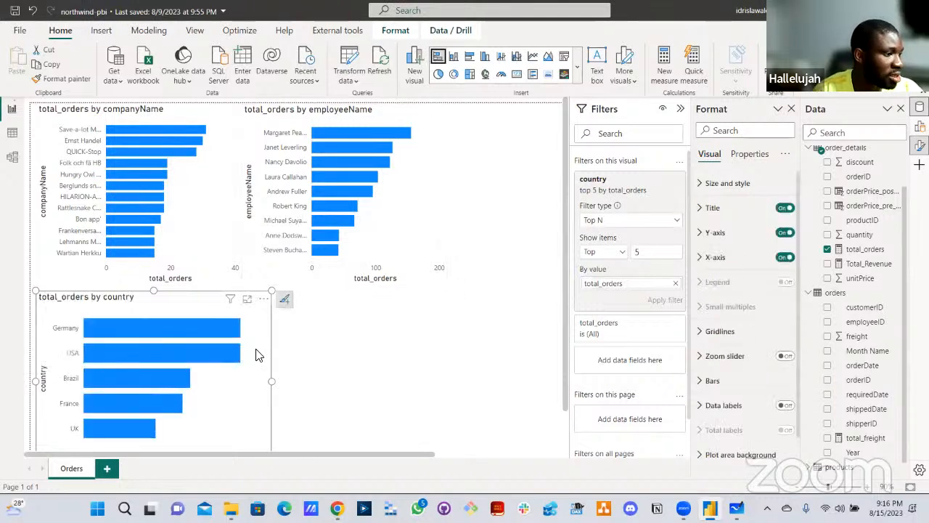
# - Hide the filter and formatting panes to widen the canvas, and collapse the order_details field list
pyautogui.click(681, 110)
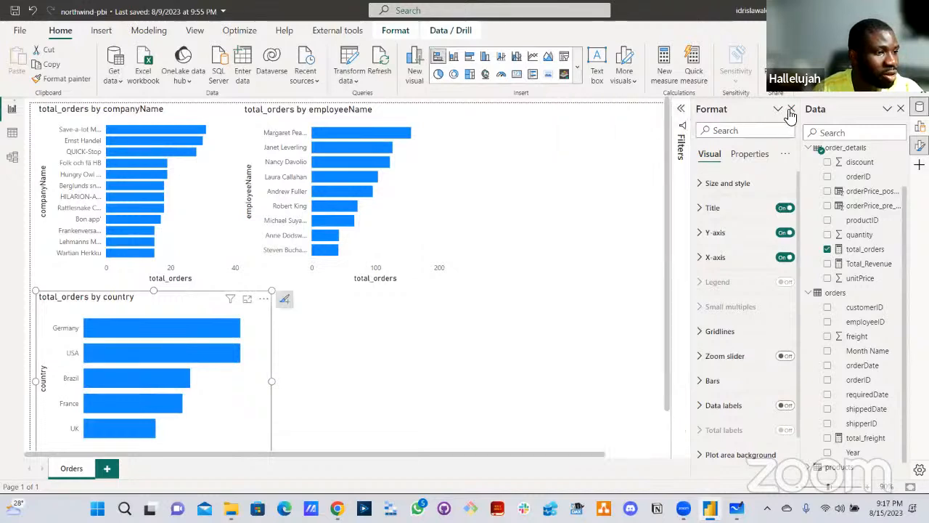
pyautogui.click(791, 109)
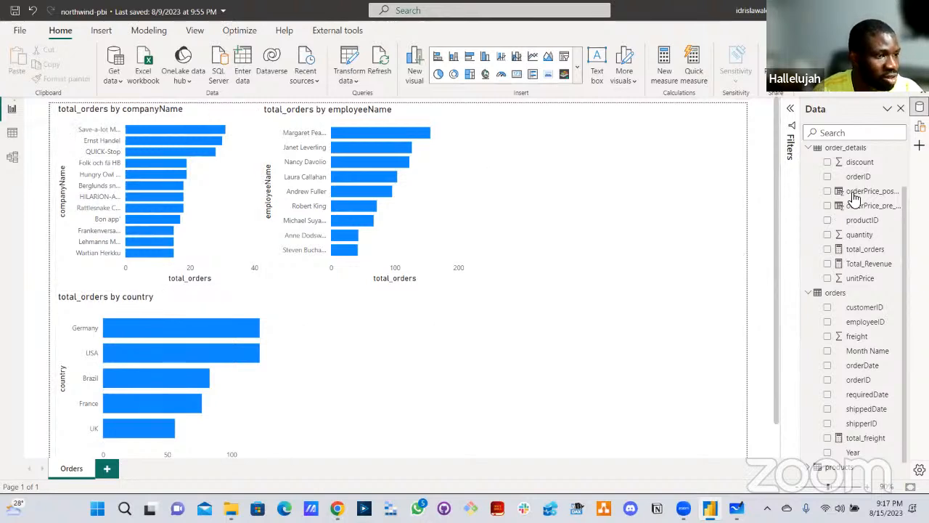
pyautogui.scroll(1, 817, 196)
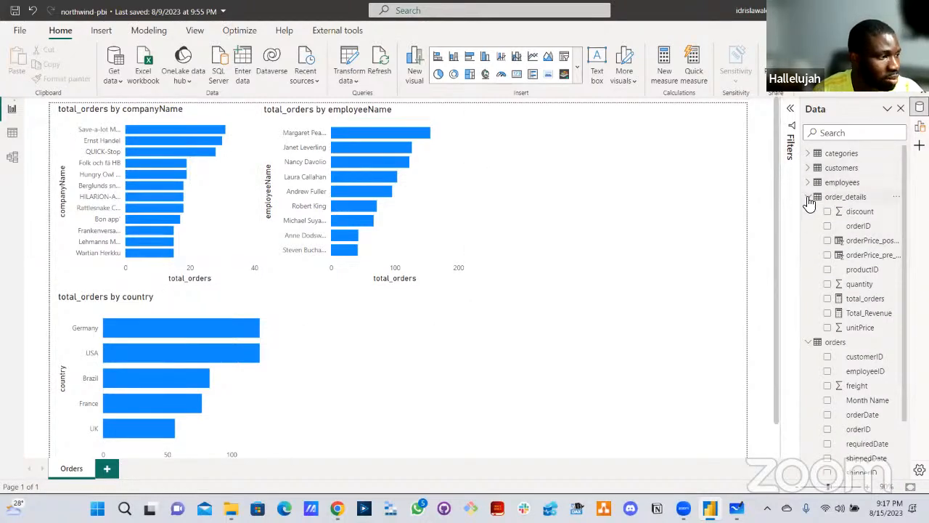
pyautogui.click(808, 197)
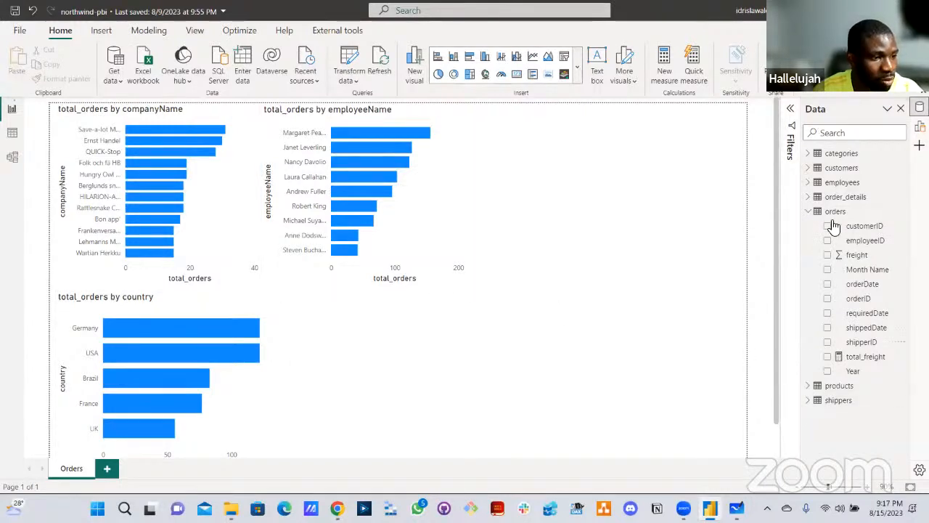
# - Create a visual of total_orders by productName in the space beside the country chart and convert it into a table
pyautogui.click(807, 386)
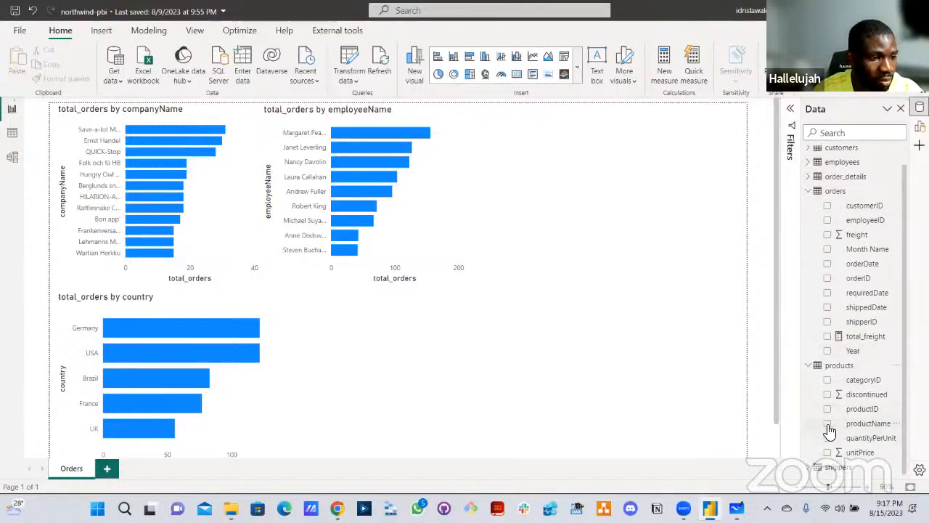
pyautogui.click(826, 424)
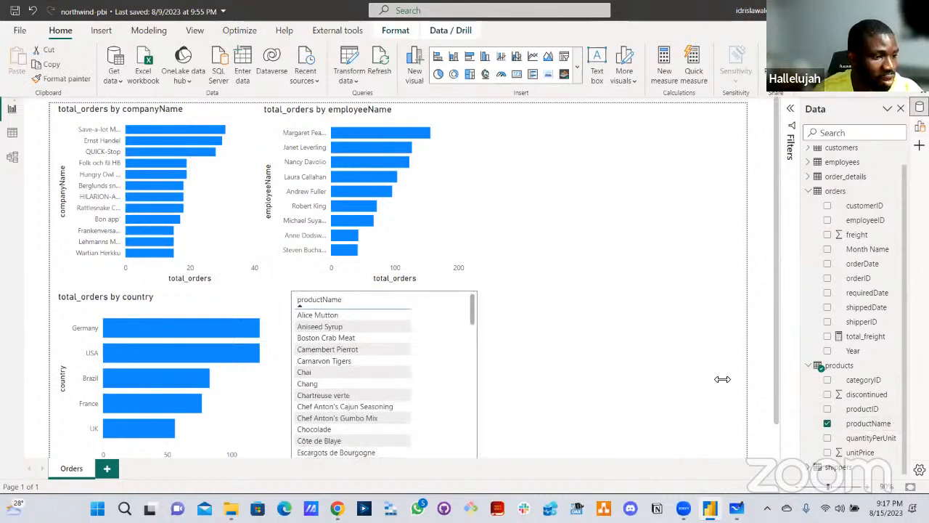
pyautogui.click(808, 190)
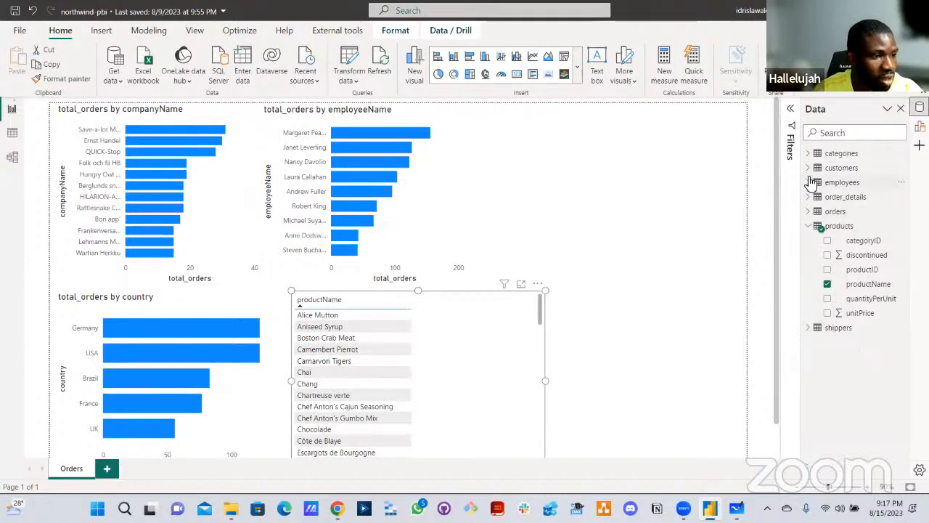
pyautogui.click(813, 182)
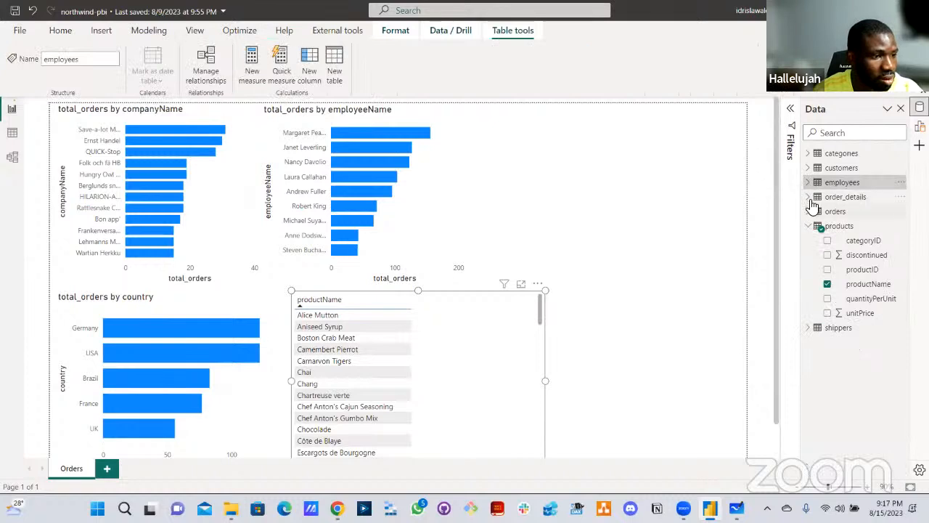
pyautogui.click(808, 197)
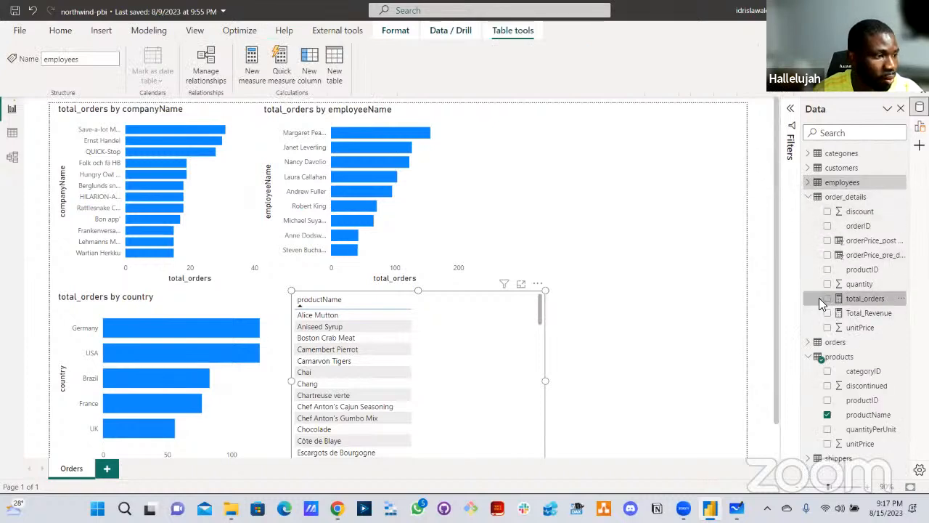
pyautogui.moveTo(450, 359); pyautogui.dragTo(465, 342)
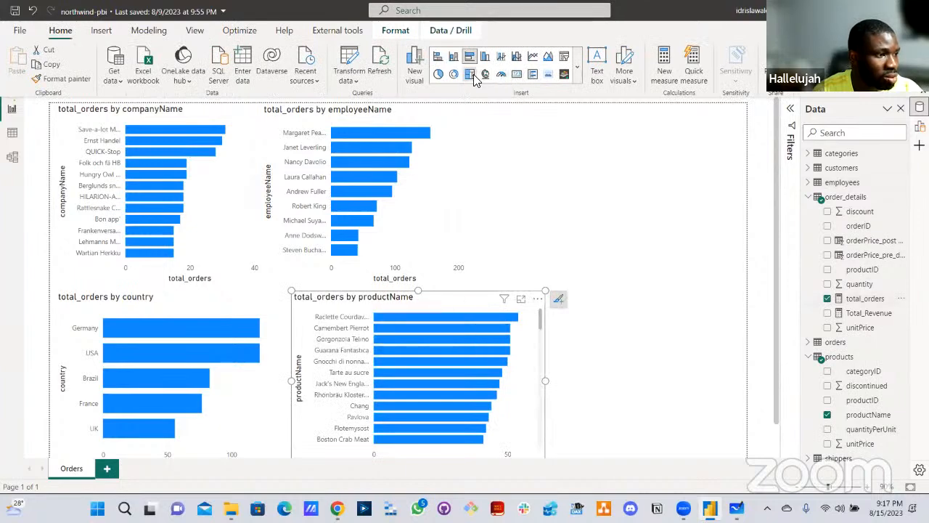
pyautogui.click(577, 72)
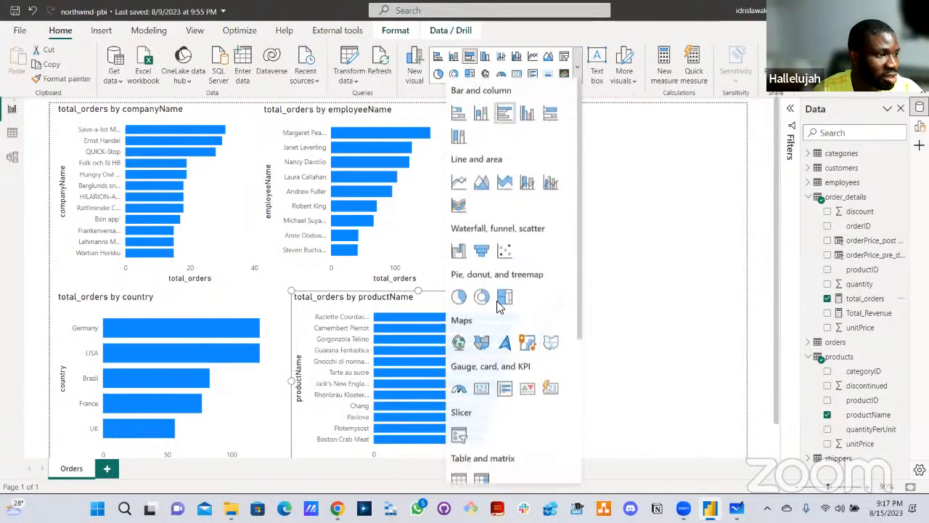
pyautogui.click(458, 477)
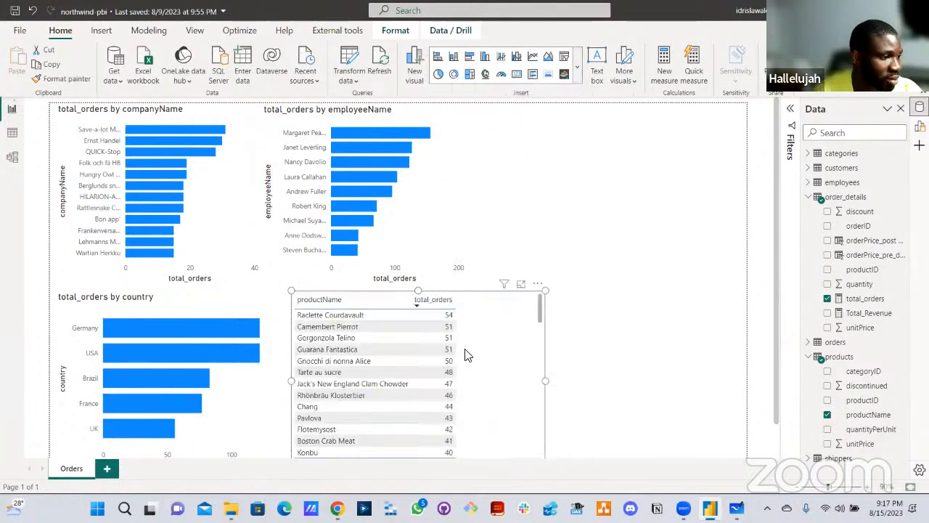
# - Move the product table beside the employee chart, narrow it, and keep it sorted by total_orders in descending order
pyautogui.moveTo(535, 297); pyautogui.dragTo(722, 145)
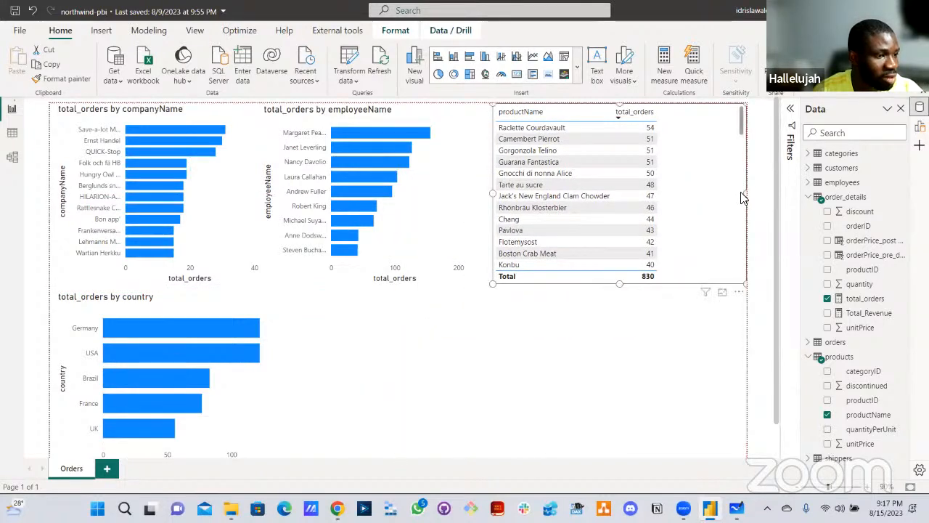
pyautogui.moveTo(746, 193); pyautogui.dragTo(683, 193)
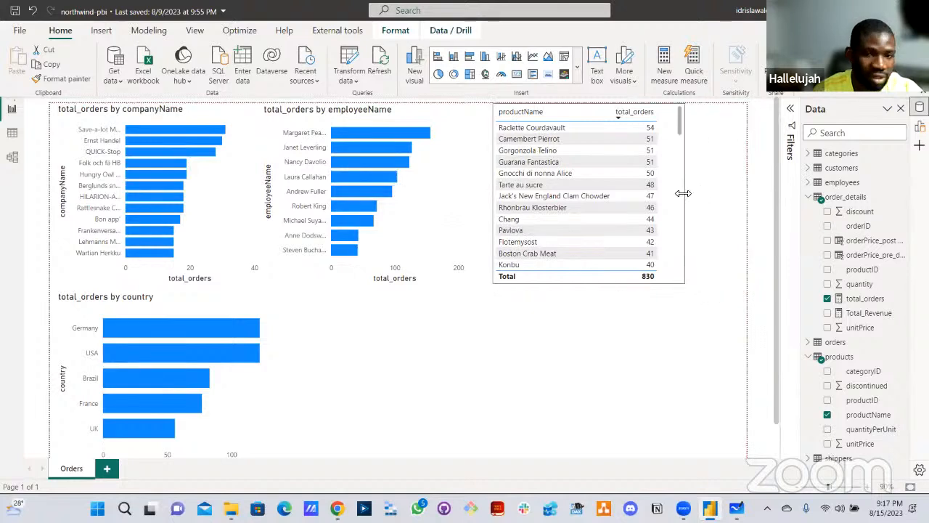
pyautogui.click(632, 113)
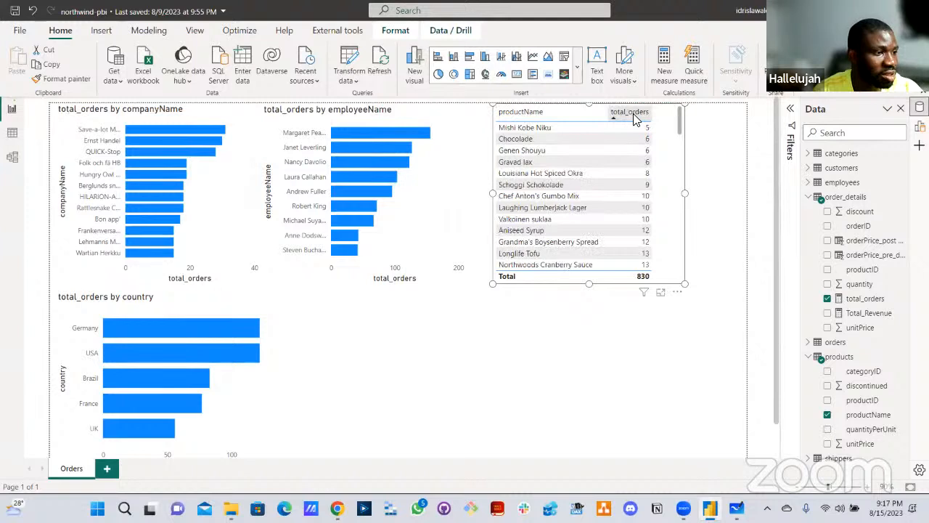
pyautogui.click(632, 113)
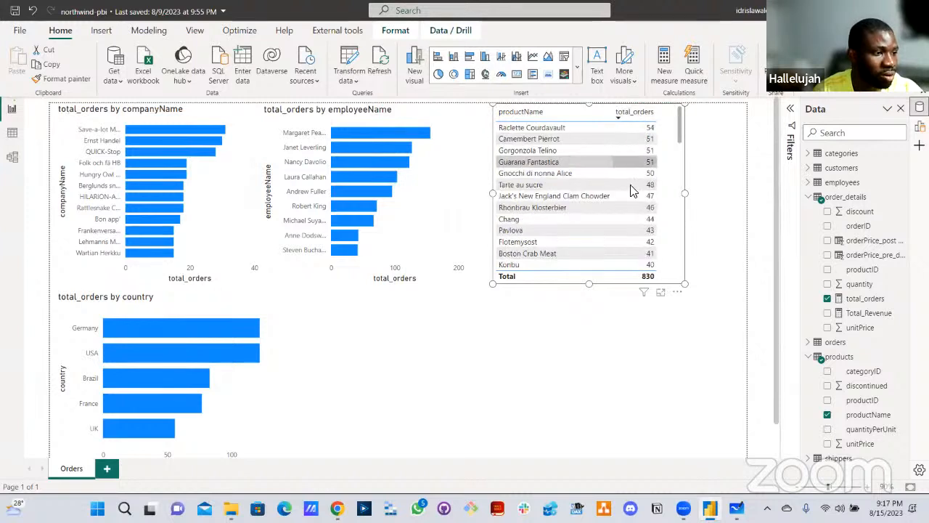
# - Filter the table's productName with a Top N filter showing the top 10 by total_orders and convert it into a stacked bar chart
pyautogui.click(790, 110)
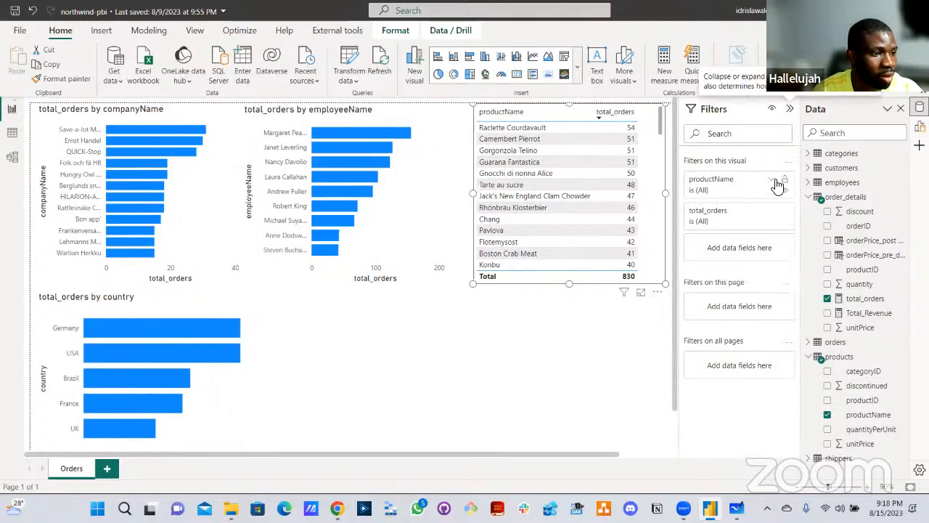
pyautogui.click(771, 179)
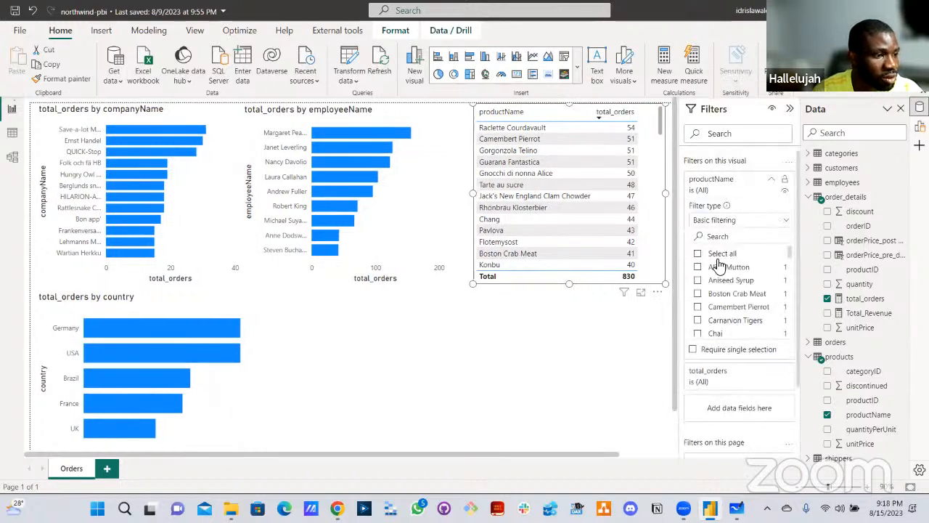
pyautogui.click(739, 220)
pyautogui.click(716, 267)
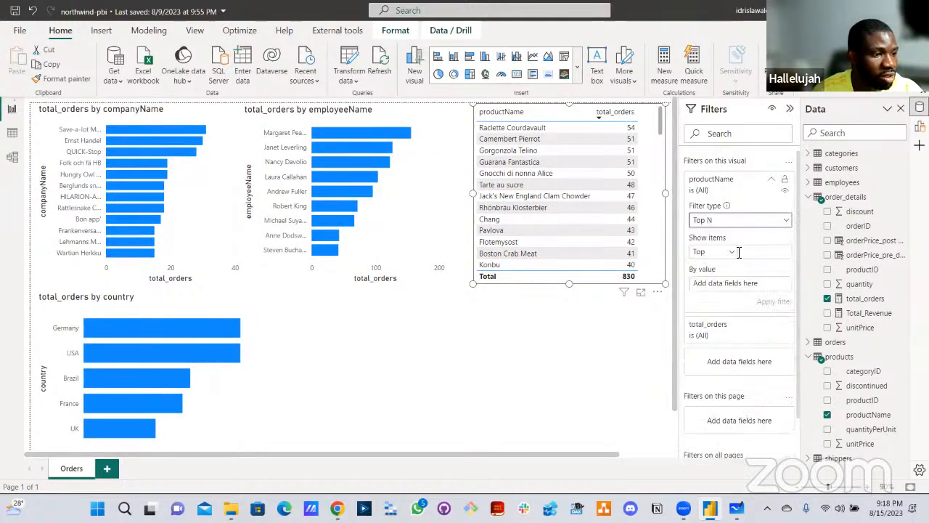
pyautogui.click(755, 252)
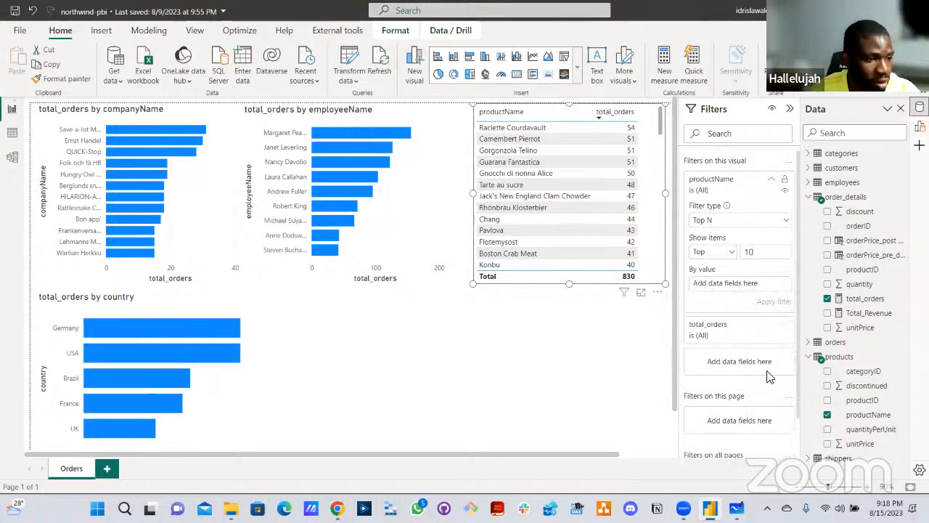
pyautogui.moveTo(860, 305); pyautogui.dragTo(762, 289)
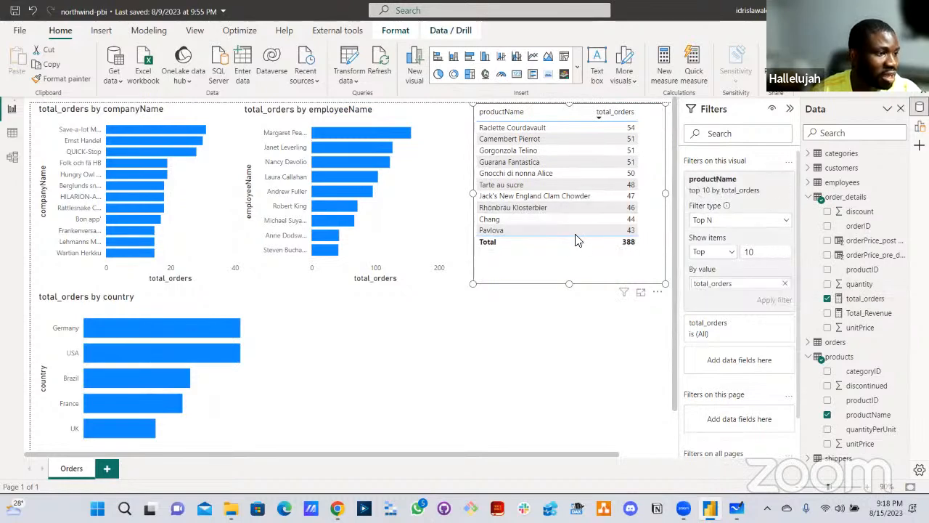
pyautogui.click(438, 56)
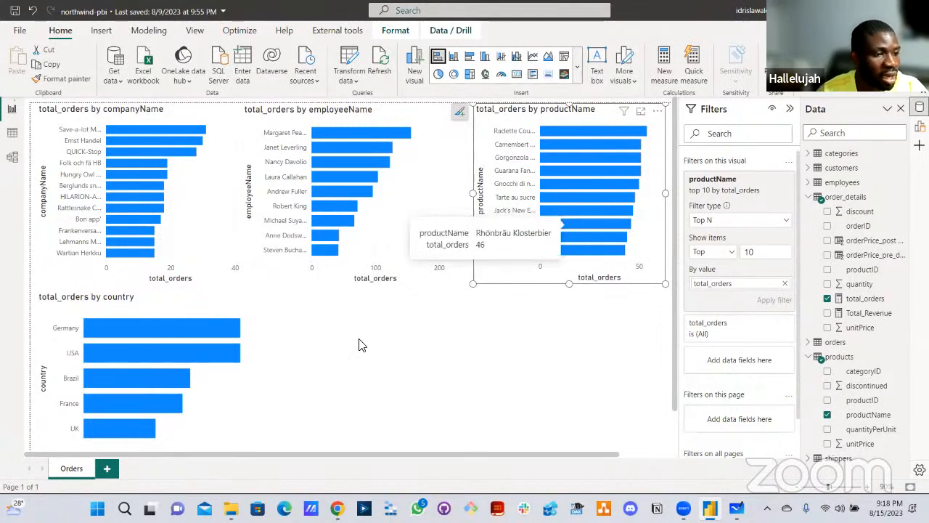
pyautogui.click(591, 361)
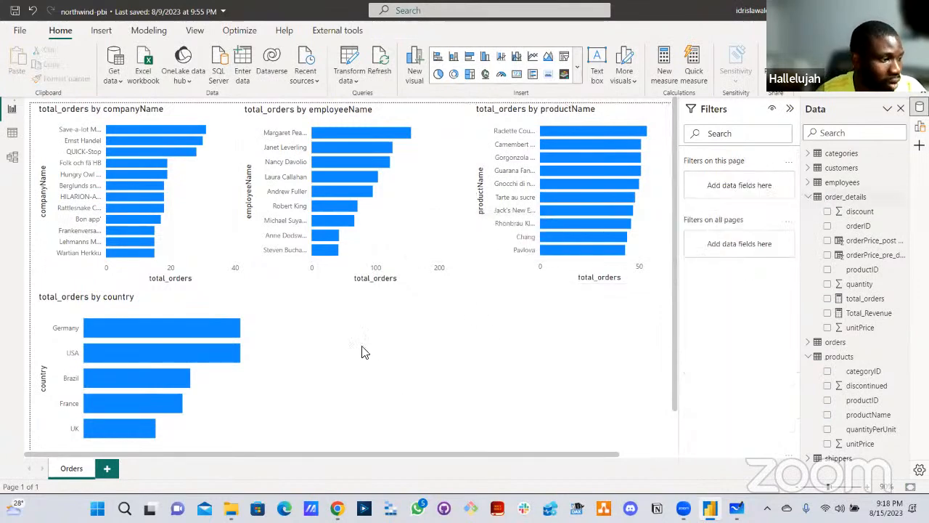
# - Create a bar chart of total_orders by categoryName beside the country chart and widen it to fit the full category names
pyautogui.click(808, 153)
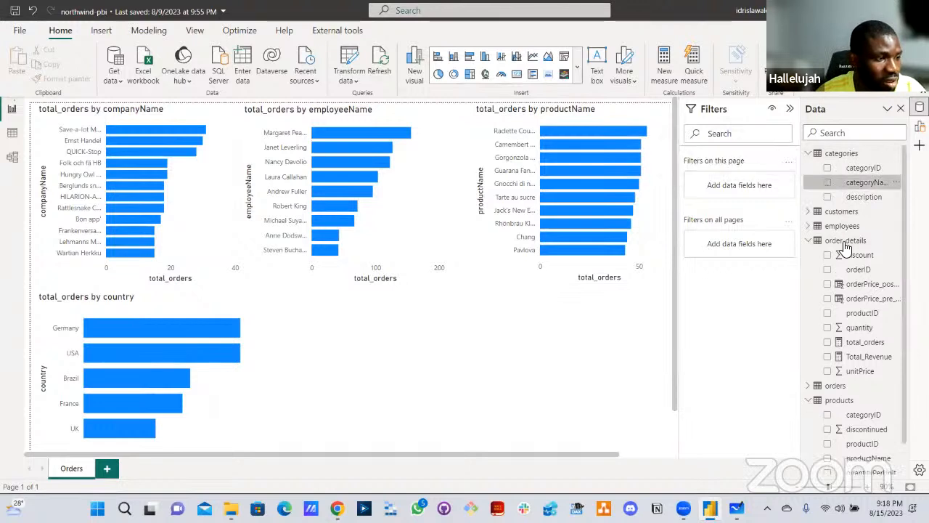
pyautogui.scroll(-1, 845, 392)
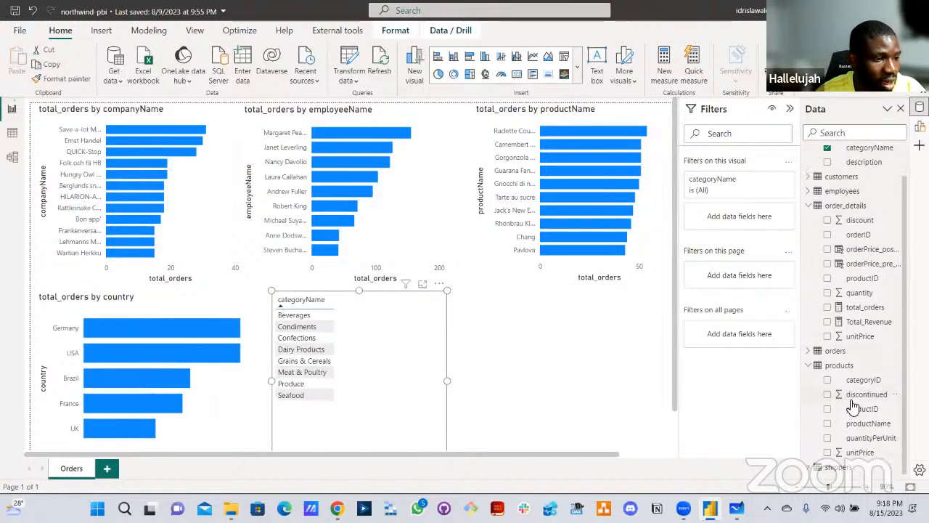
pyautogui.click(836, 310)
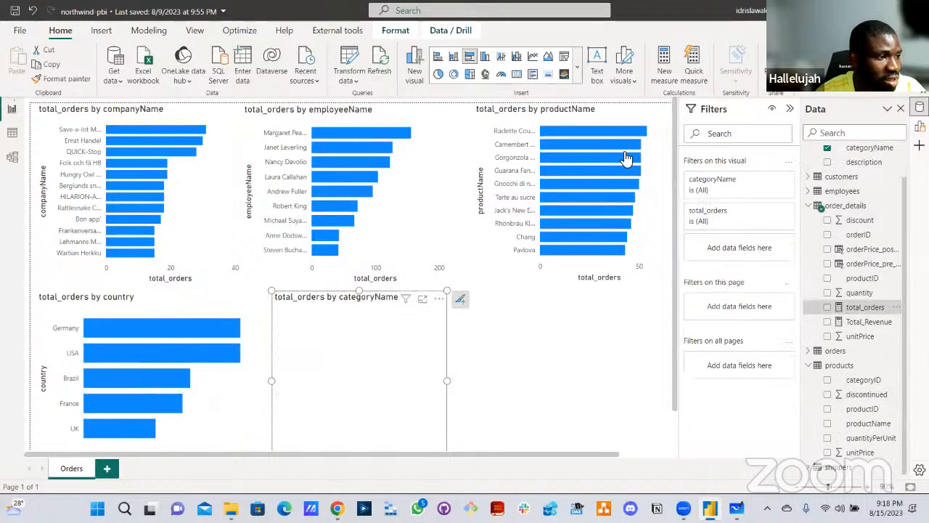
pyautogui.click(577, 69)
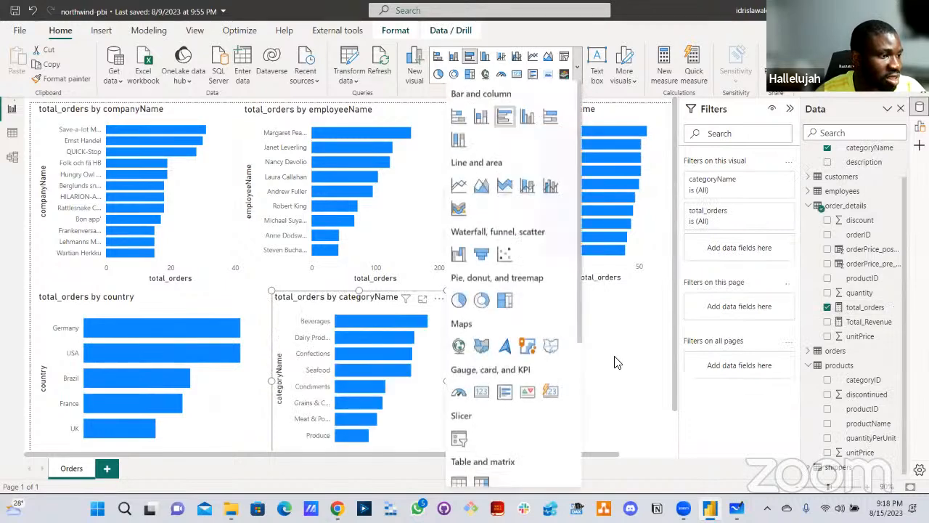
pyautogui.click(441, 401)
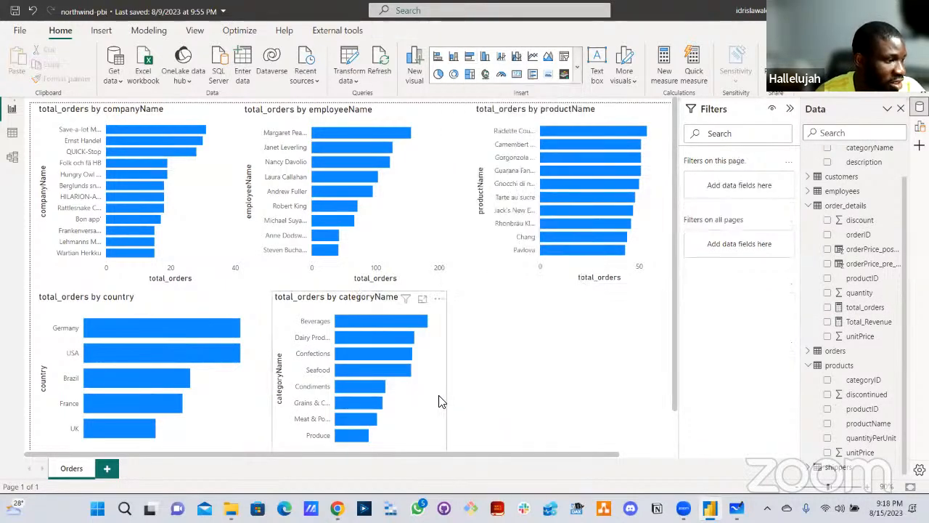
pyautogui.click(440, 403)
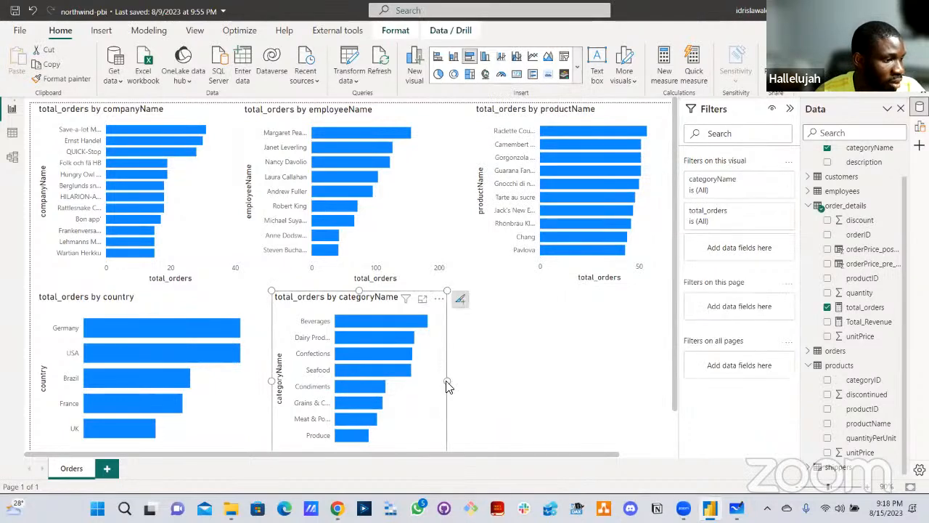
pyautogui.moveTo(448, 387); pyautogui.dragTo(500, 382)
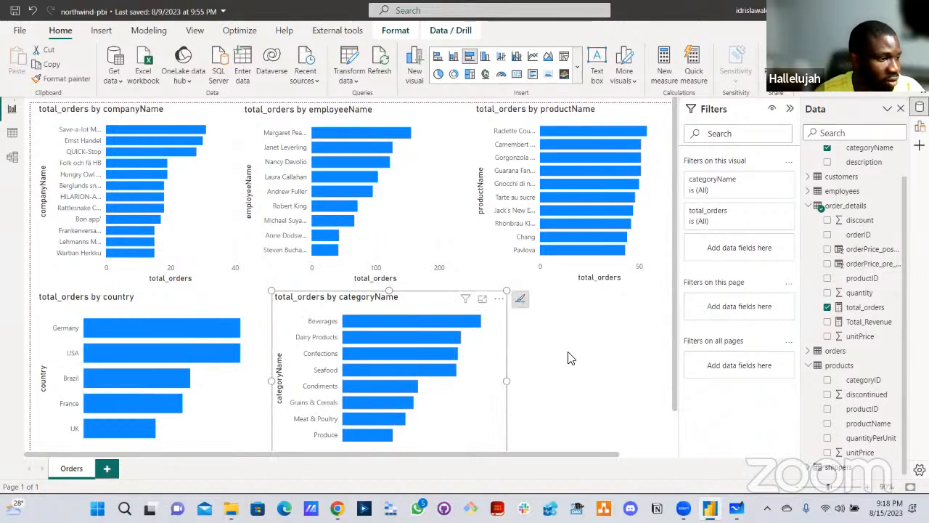
# - Hide the filter pane and shift the category chart slightly closer to the country chart
pyautogui.scroll(-2, 481, 409)
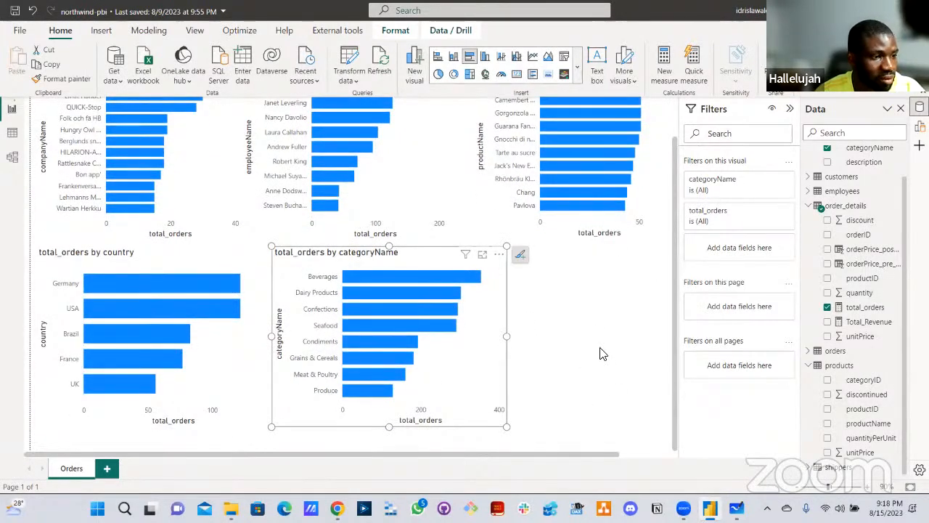
pyautogui.scroll(1, 604, 354)
pyautogui.scroll(2, 450, 272)
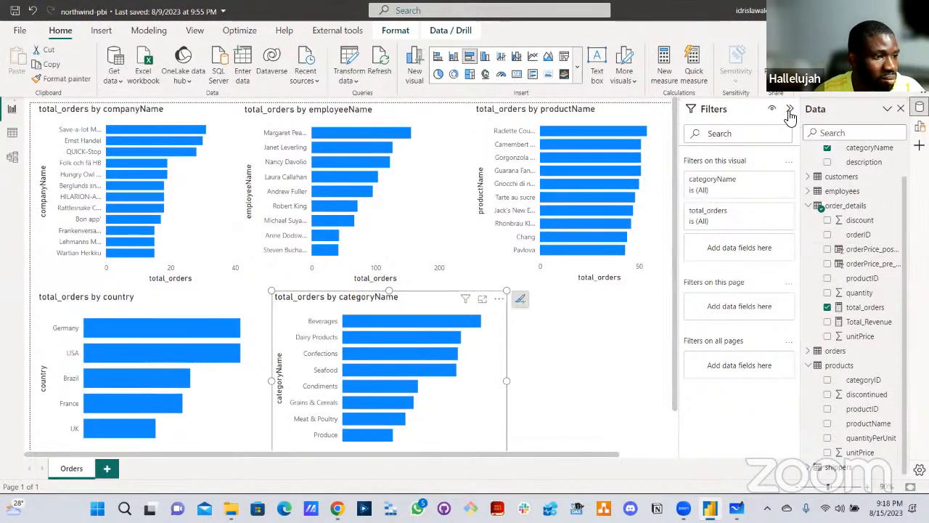
pyautogui.click(626, 375)
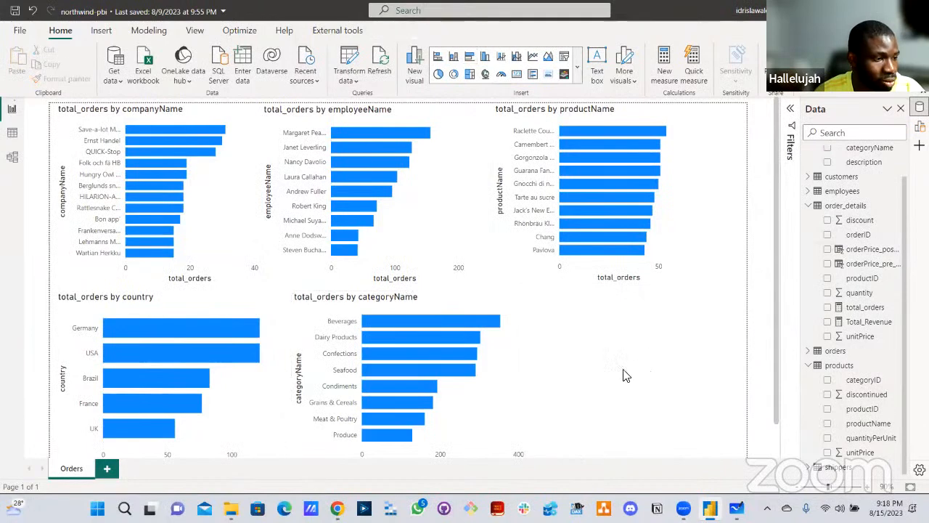
pyautogui.moveTo(487, 406); pyautogui.dragTo(477, 406)
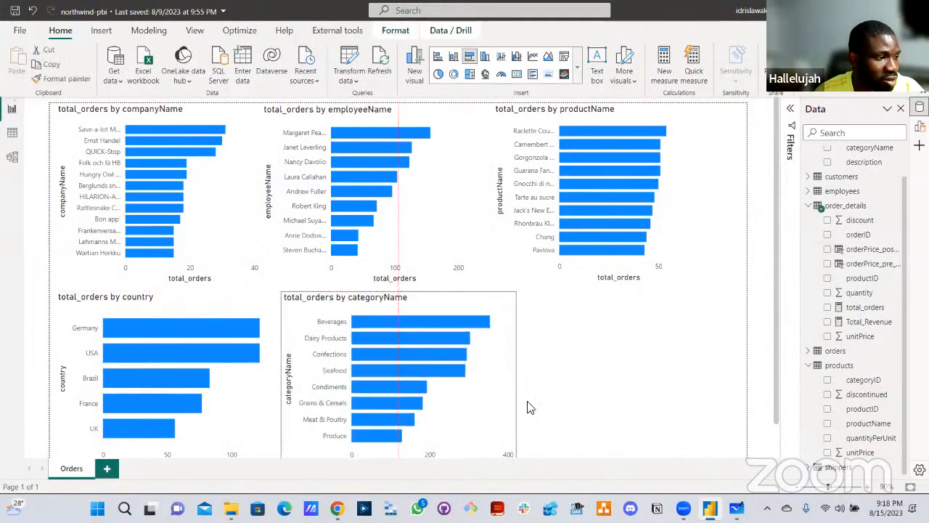
pyautogui.click(612, 363)
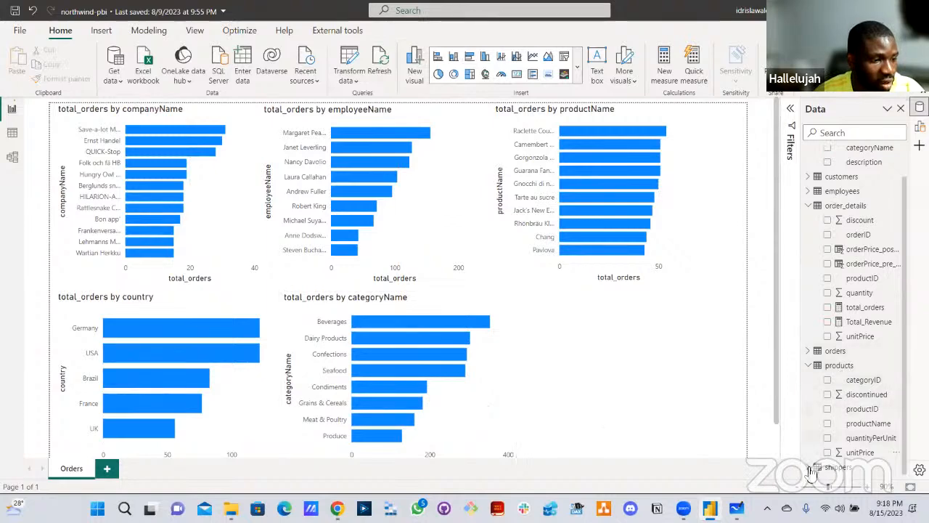
# - Create a bar chart of total_orders by the shippers' companyName beside the category chart and widen it to the page edge
pyautogui.click(838, 466)
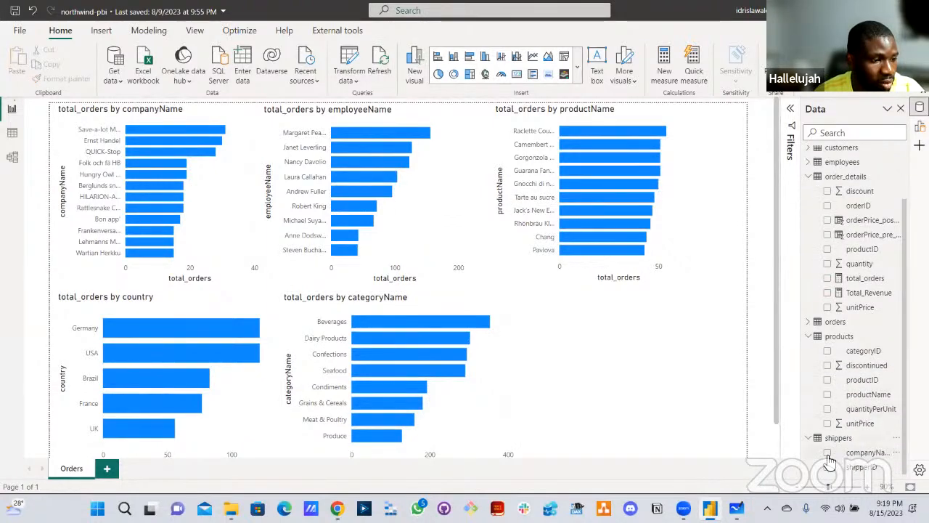
pyautogui.click(827, 452)
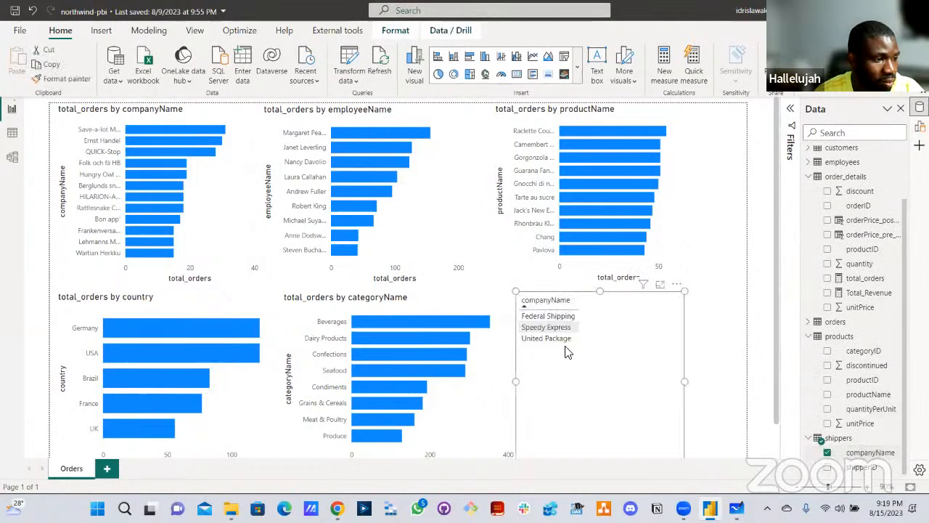
pyautogui.click(828, 279)
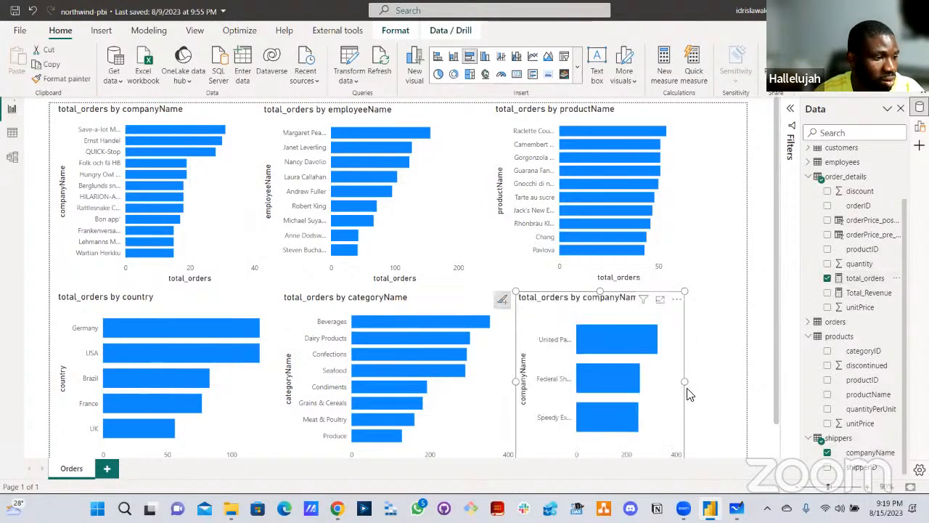
pyautogui.moveTo(684, 381); pyautogui.dragTo(746, 384)
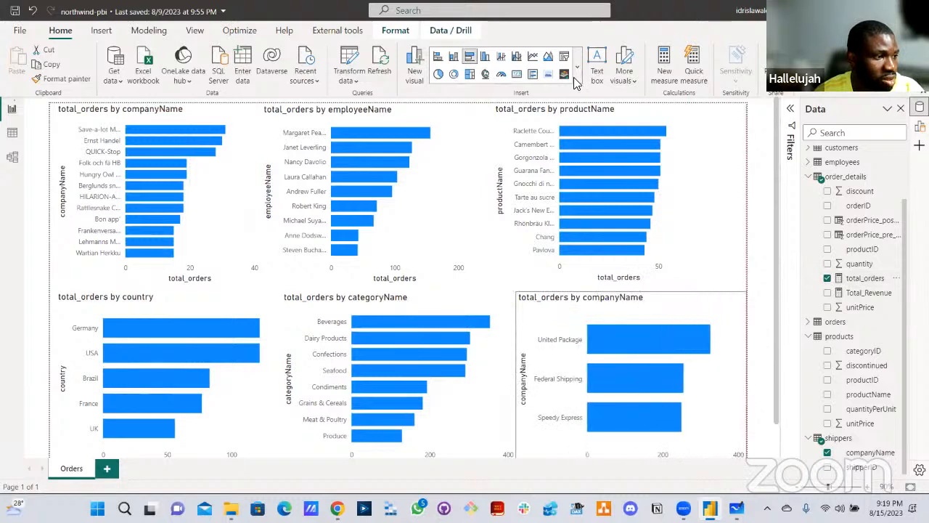
# - Convert the shippers' companyName chart to a table and back into a stacked bar chart
pyautogui.click(577, 69)
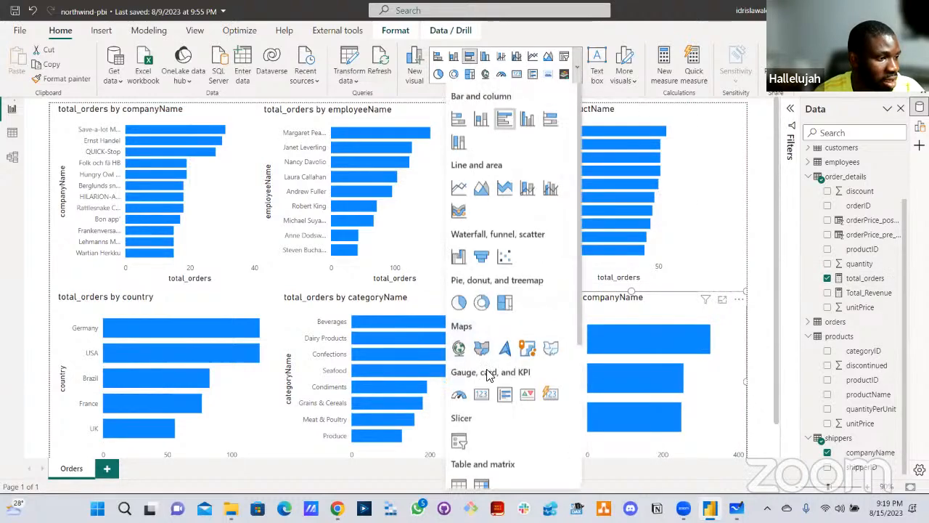
pyautogui.click(458, 481)
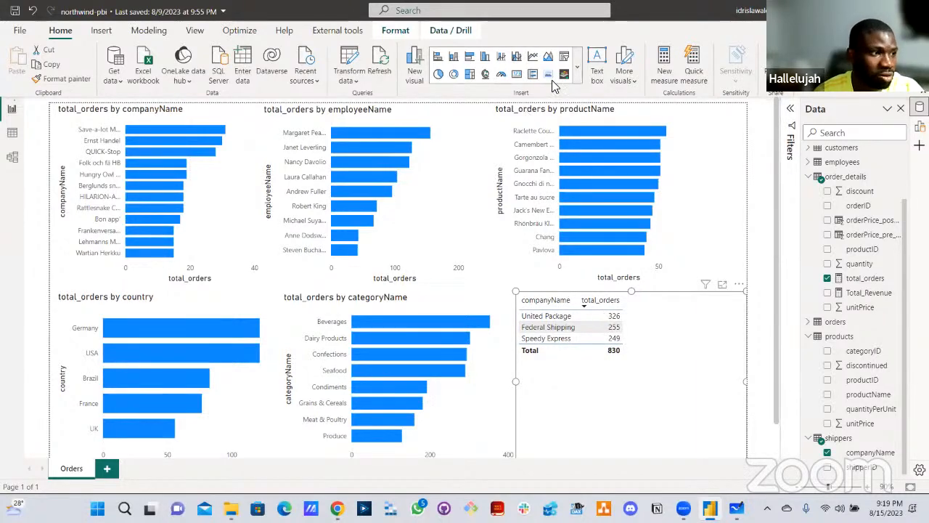
pyautogui.click(577, 68)
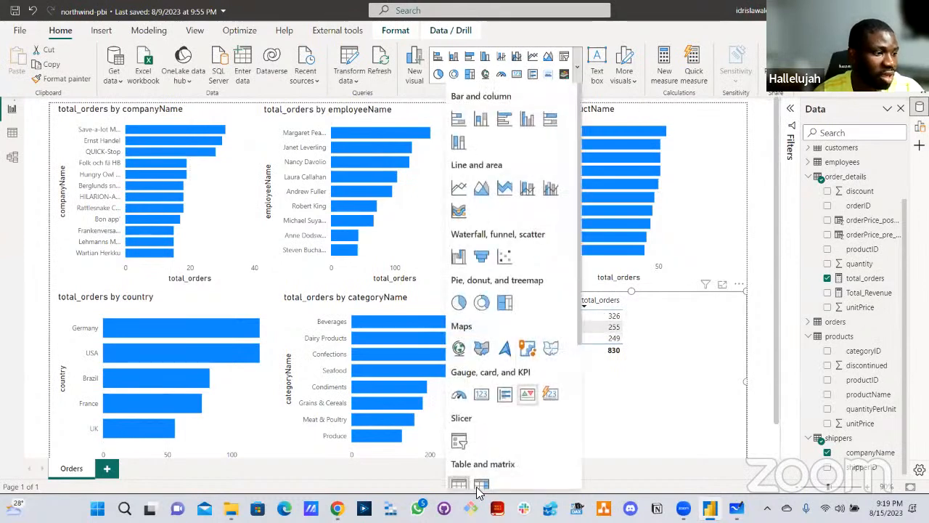
pyautogui.click(458, 115)
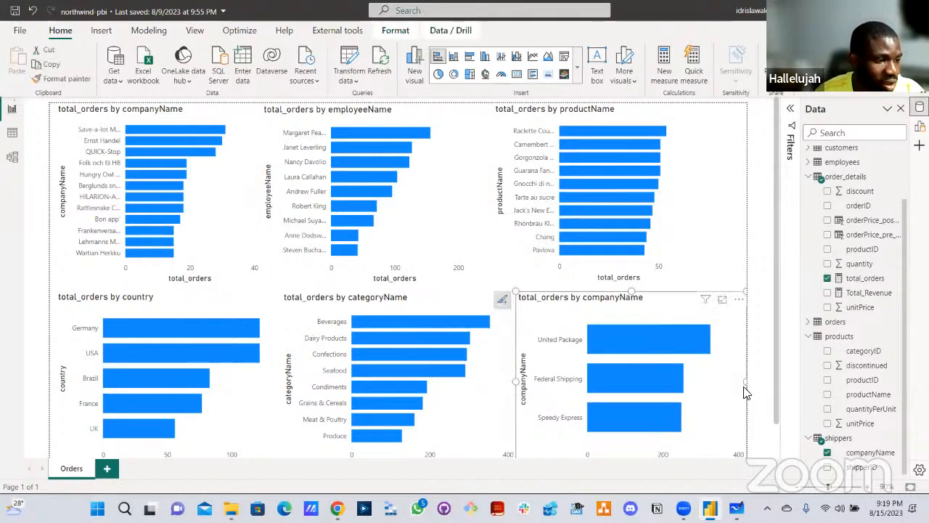
# - Narrow the shippers' companyName chart slightly away from the page edge and deselect it
pyautogui.moveTo(745, 380); pyautogui.dragTo(719, 371)
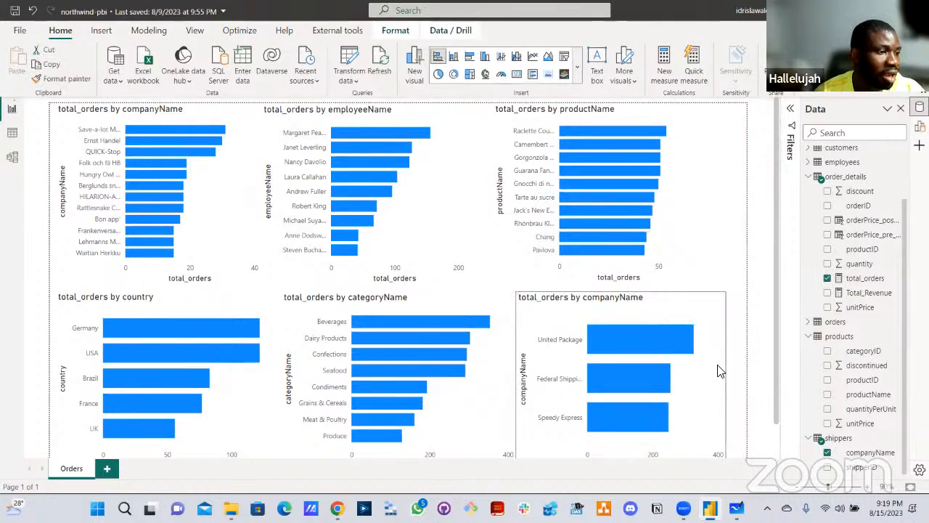
pyautogui.click(715, 265)
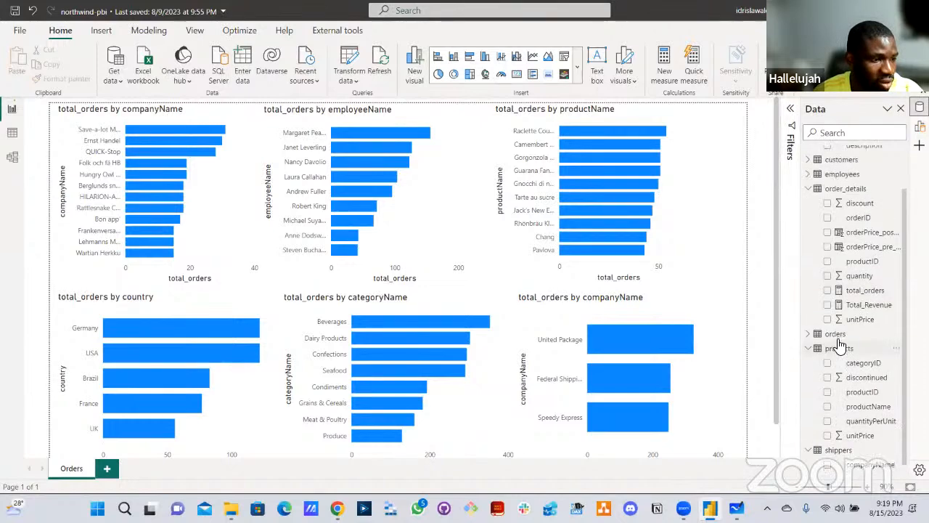
pyautogui.scroll(2, 838, 341)
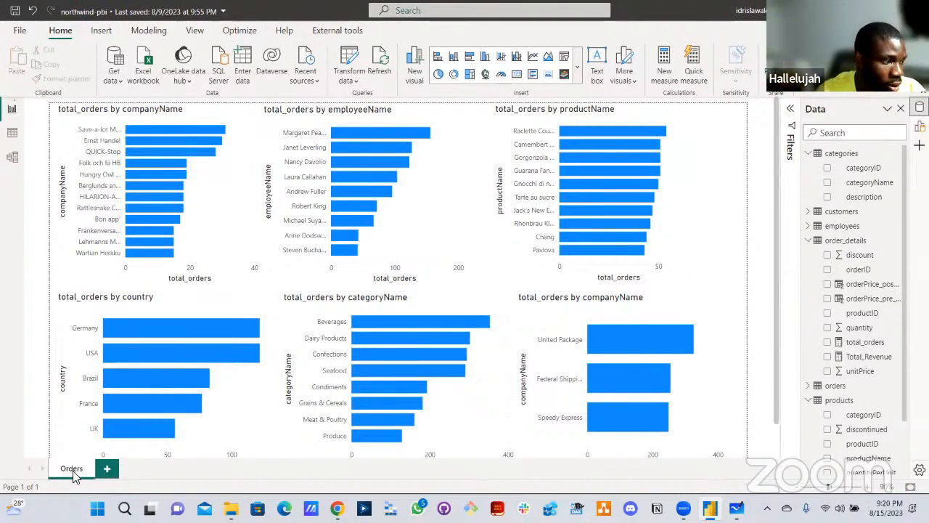
# - Duplicate the Orders page and rename the copy as Revenue
pyautogui.rightClick(107, 470)
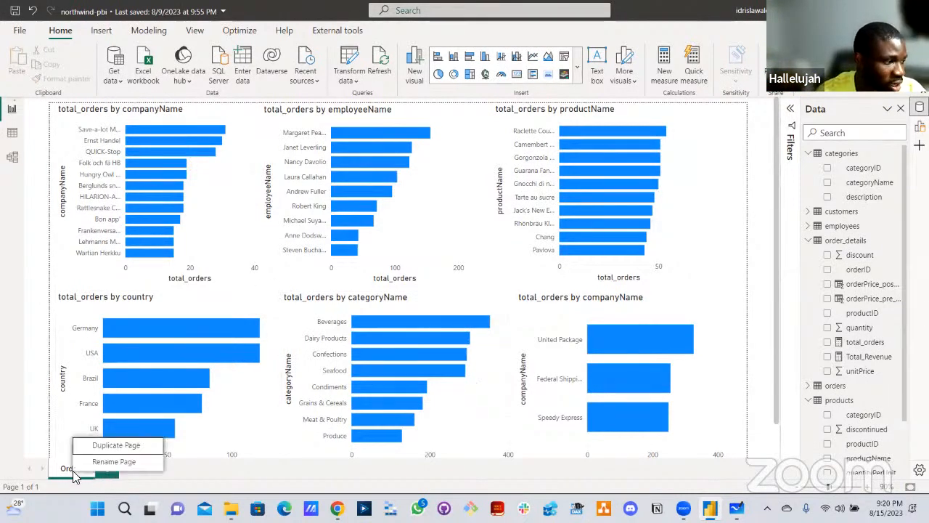
pyautogui.click(114, 450)
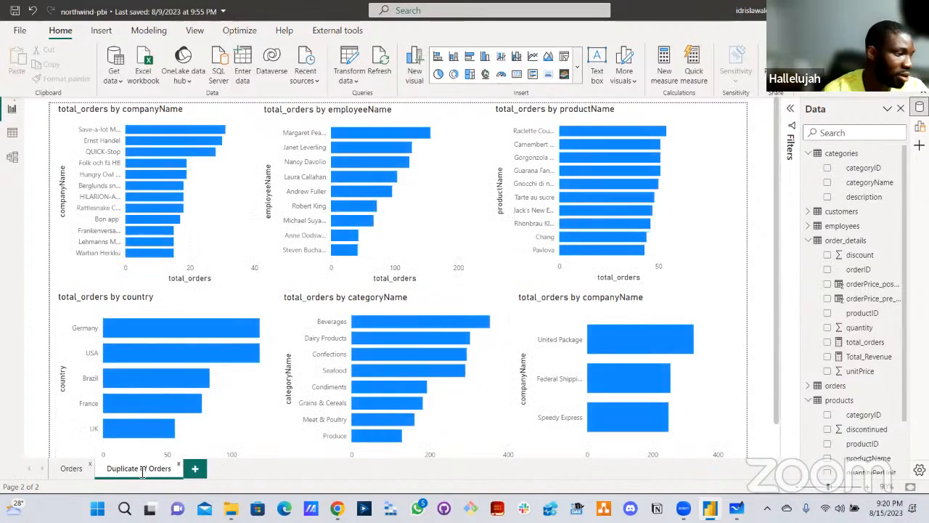
pyautogui.doubleClick(141, 470)
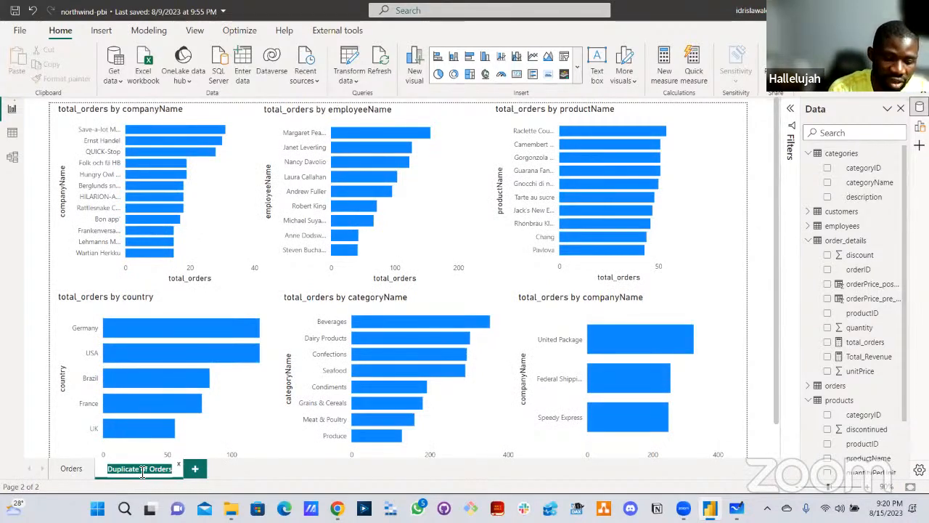
pyautogui.write('Revenue\\')
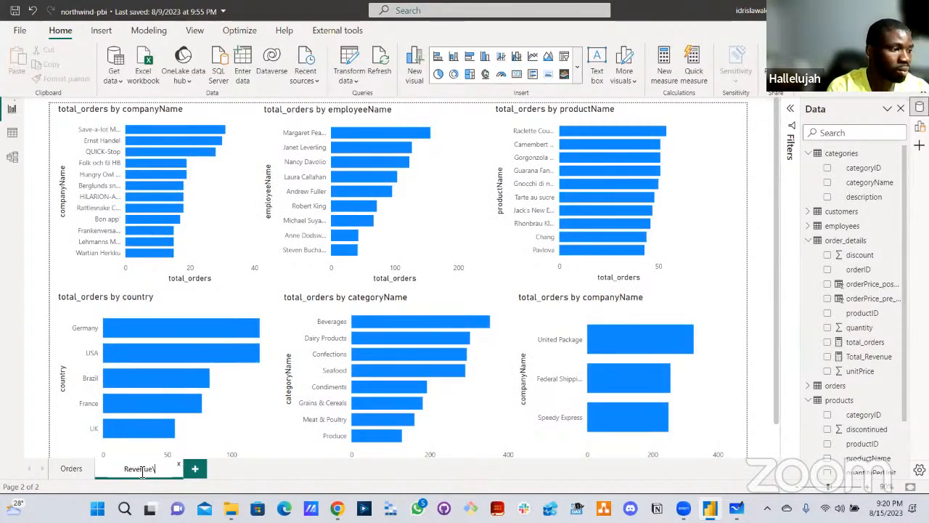
pyautogui.press('BackSpace')
pyautogui.press('Return')
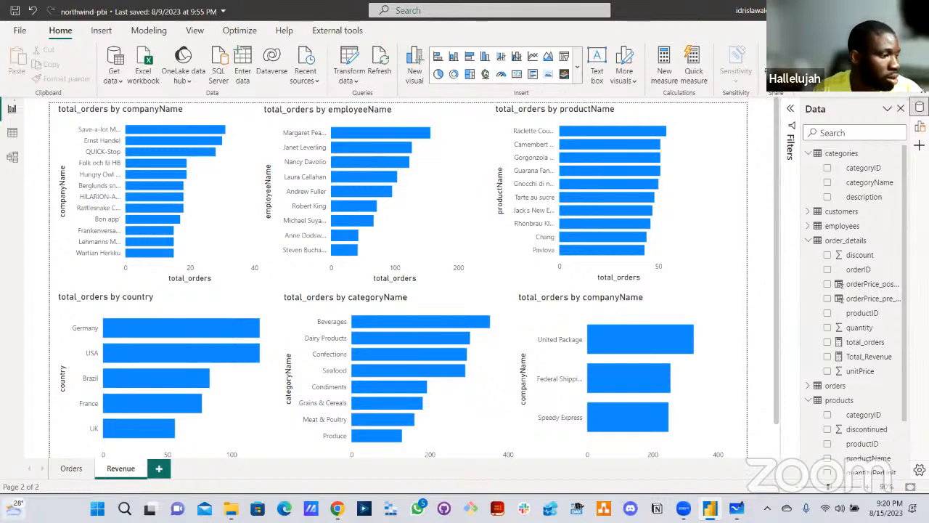
# - On the Orders page, select the customers' companyName chart, expand its filters and enable the Format pane
pyautogui.click(71, 469)
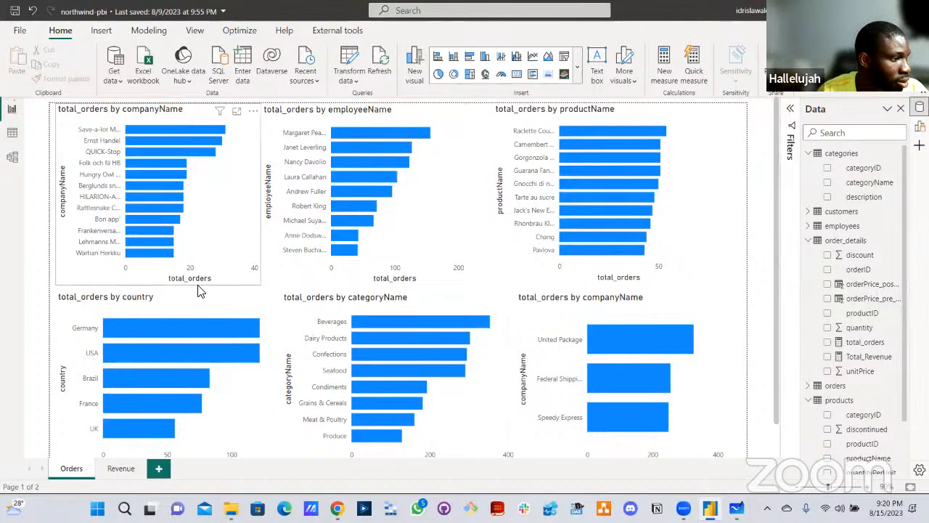
pyautogui.click(223, 280)
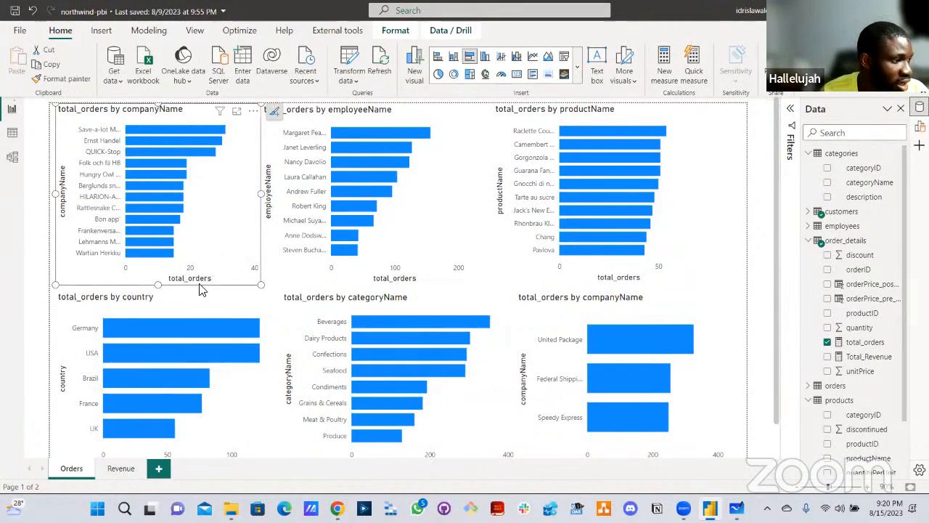
pyautogui.moveTo(145, 258)
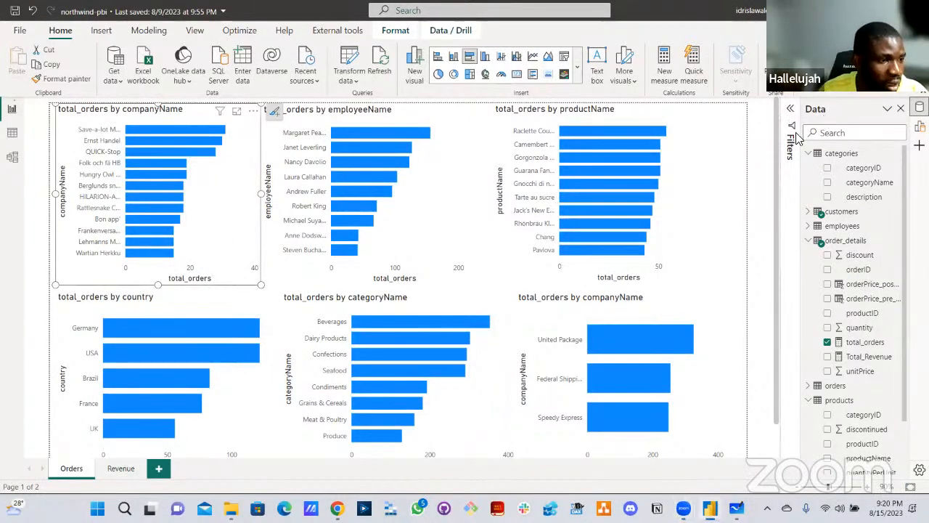
pyautogui.click(791, 110)
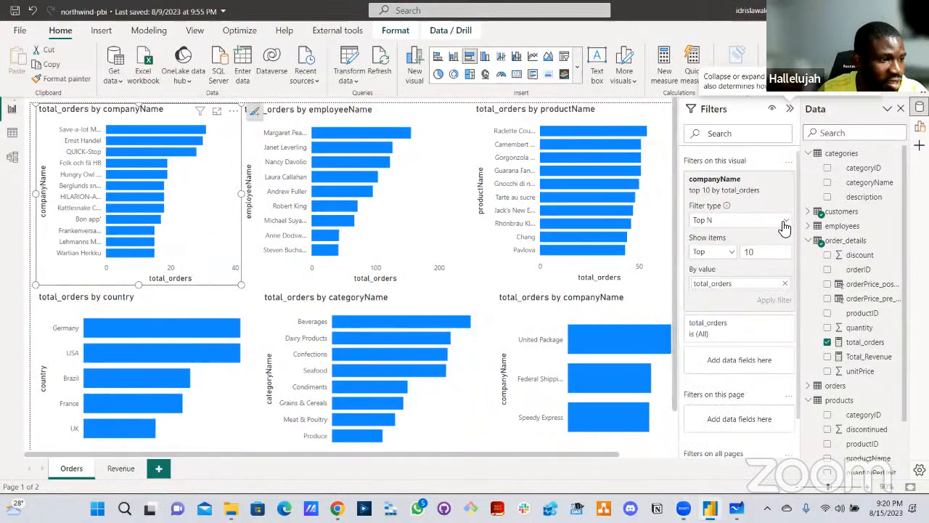
pyautogui.click(919, 126)
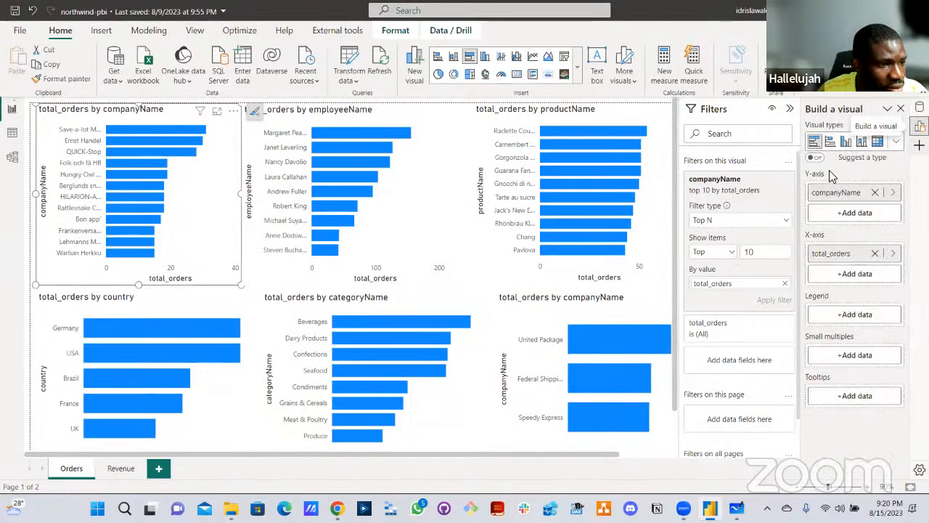
pyautogui.click(920, 145)
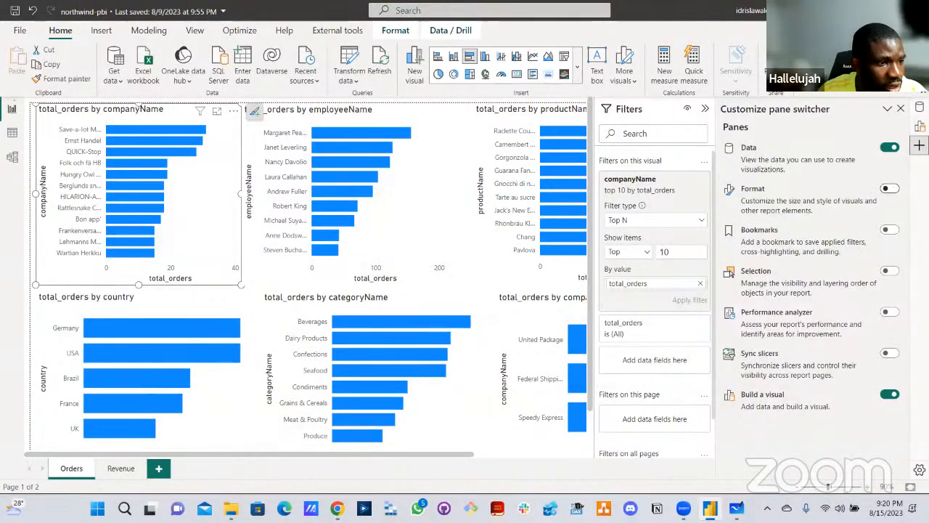
pyautogui.click(890, 187)
pyautogui.click(919, 145)
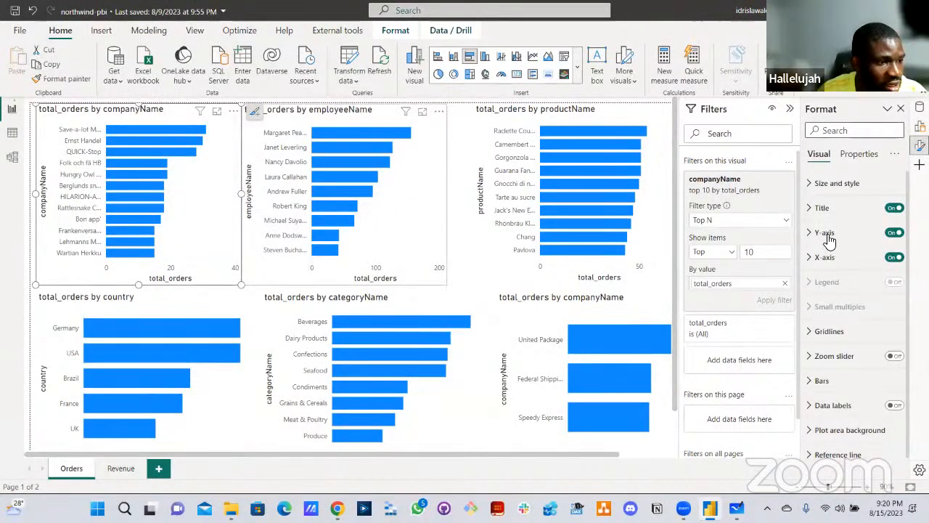
# - Turn off the Y-axis title and the whole X-axis of the customers' companyName chart
pyautogui.click(835, 233)
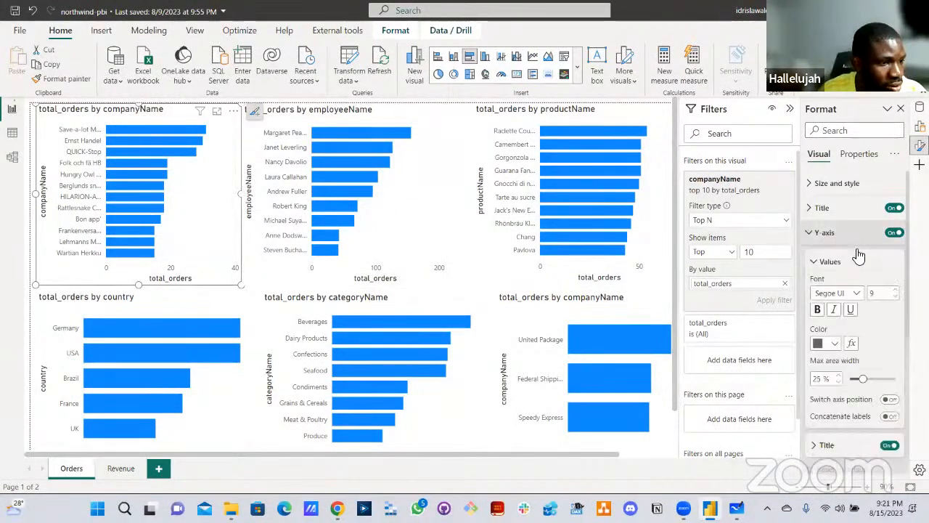
pyautogui.click(888, 446)
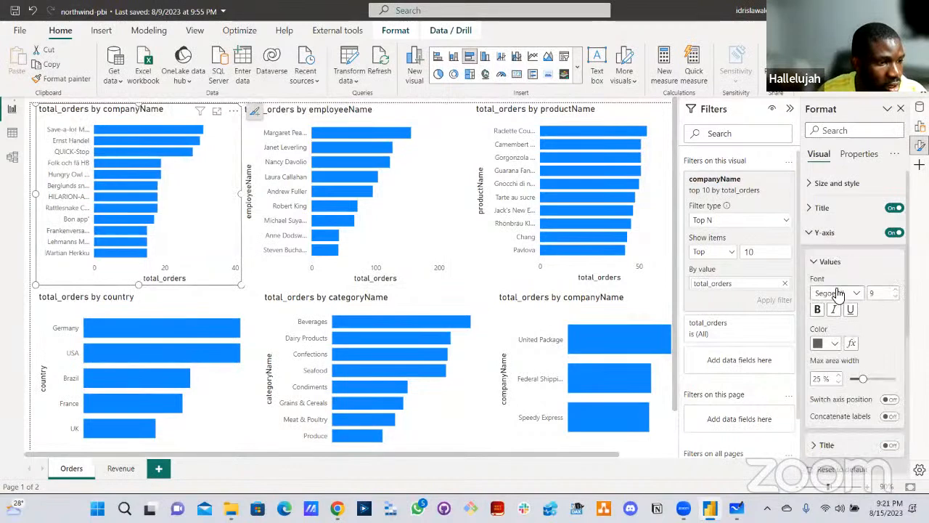
pyautogui.click(826, 235)
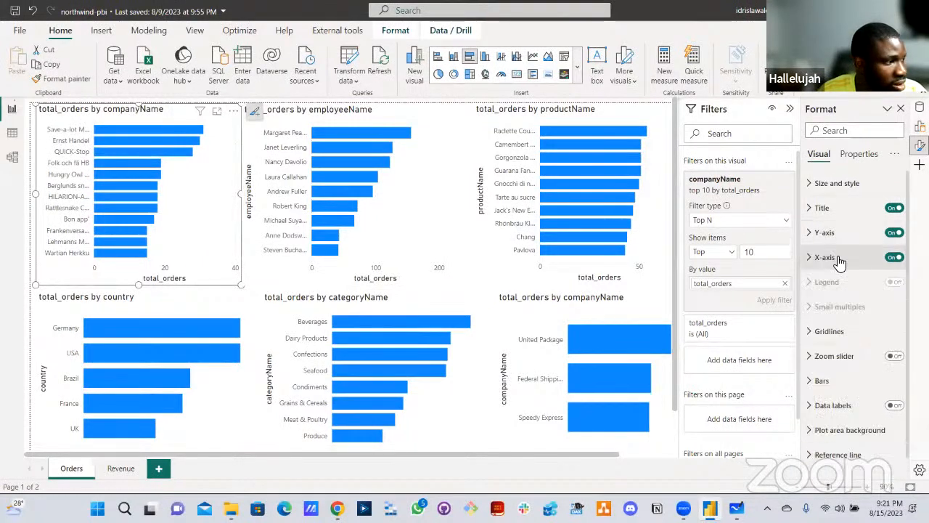
pyautogui.click(826, 257)
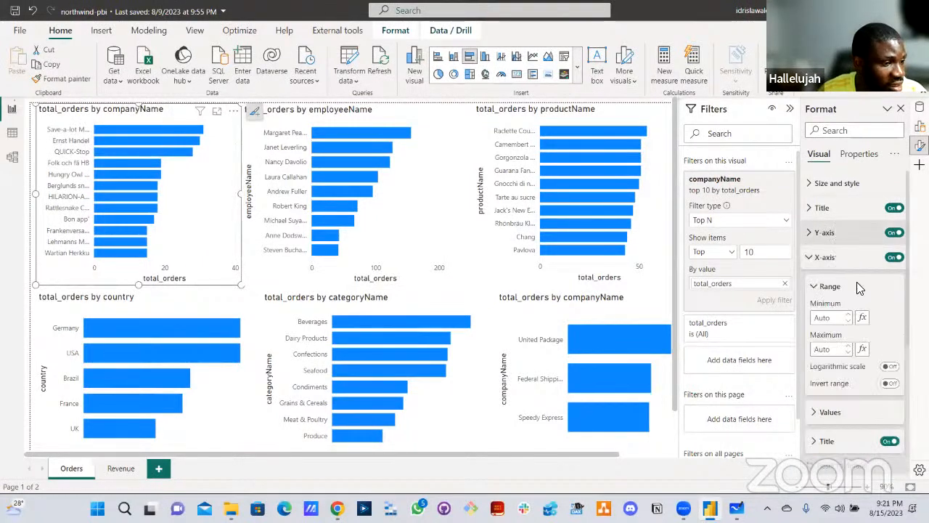
pyautogui.click(888, 441)
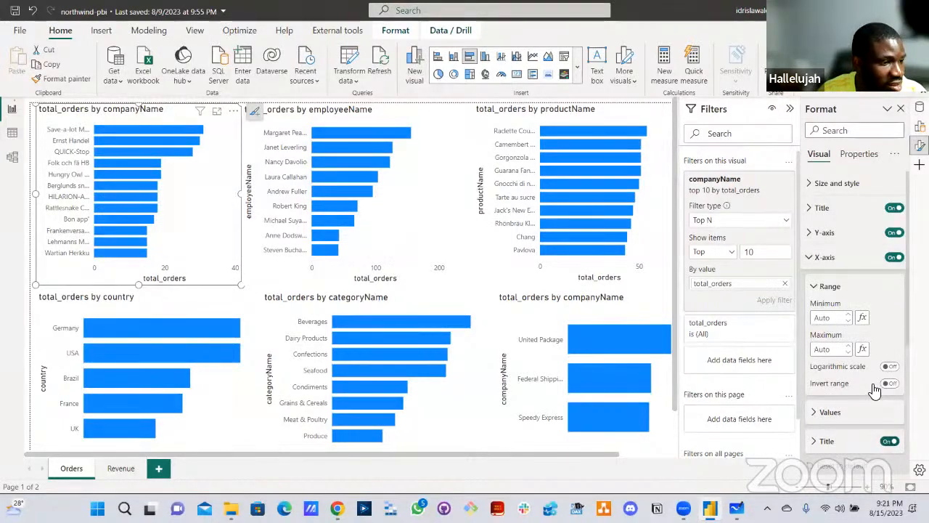
pyautogui.click(893, 258)
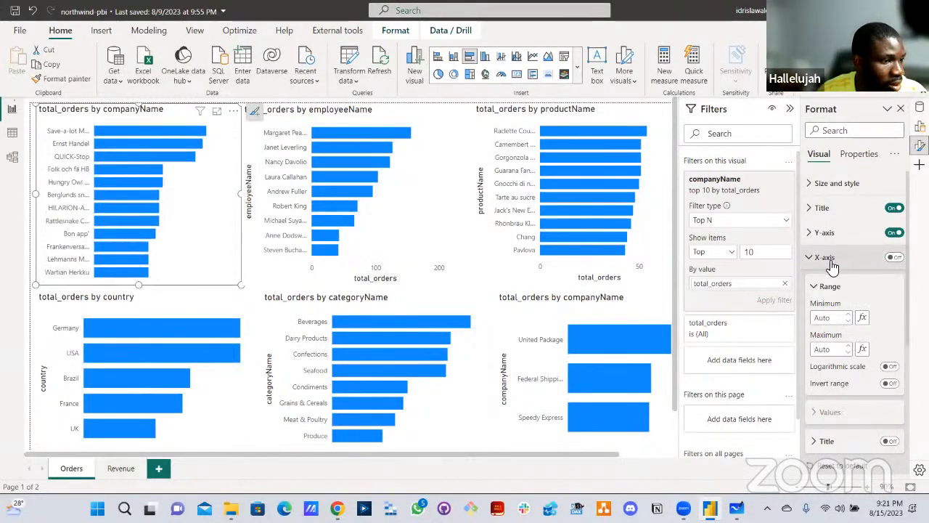
pyautogui.click(829, 261)
# - Turn on data labels for the customers' companyName chart and set their position to Inside end
pyautogui.click(831, 332)
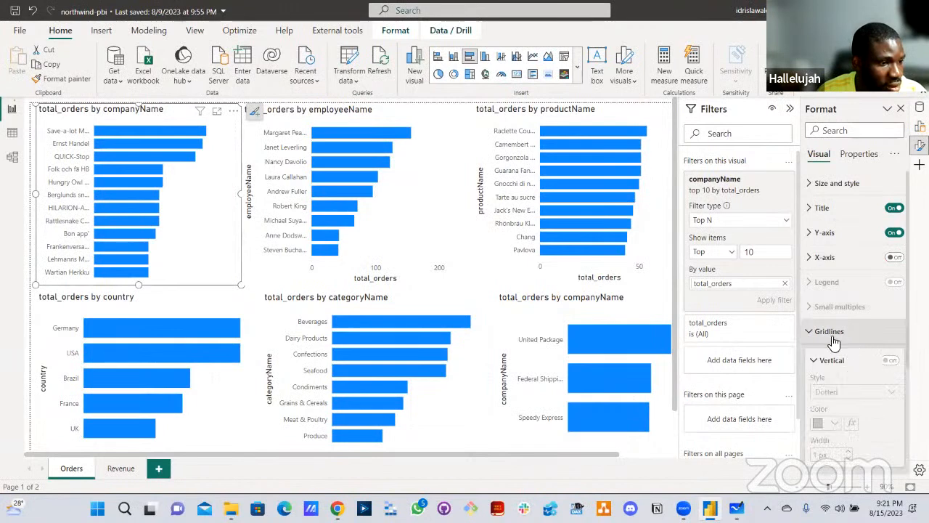
pyautogui.click(833, 340)
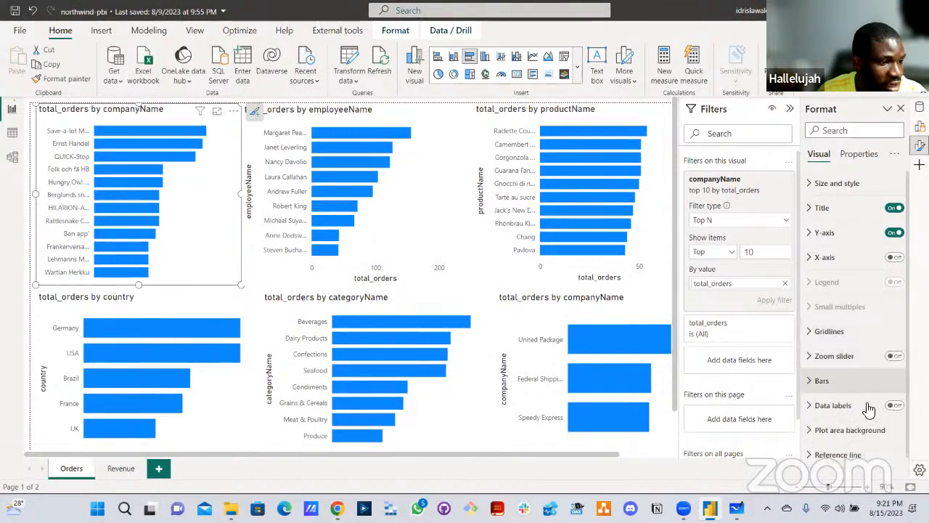
pyautogui.click(894, 406)
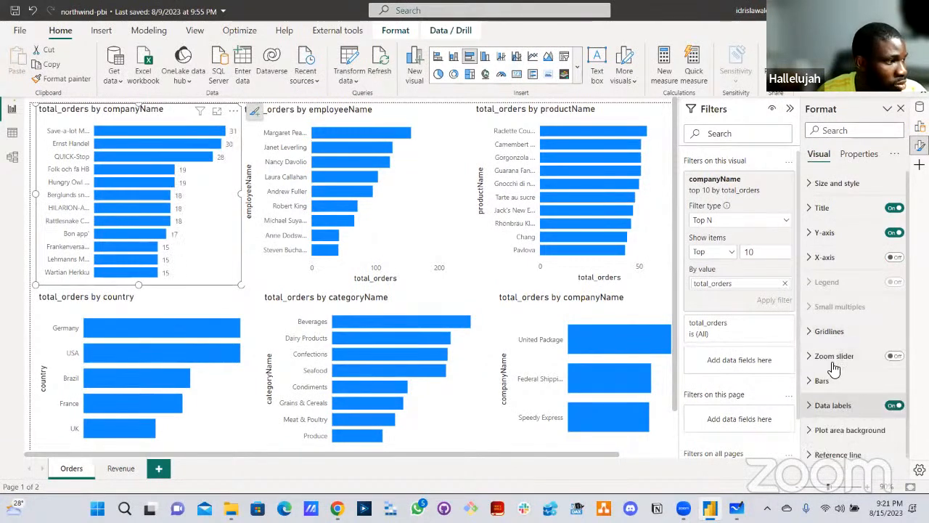
pyautogui.scroll(-3, 834, 396)
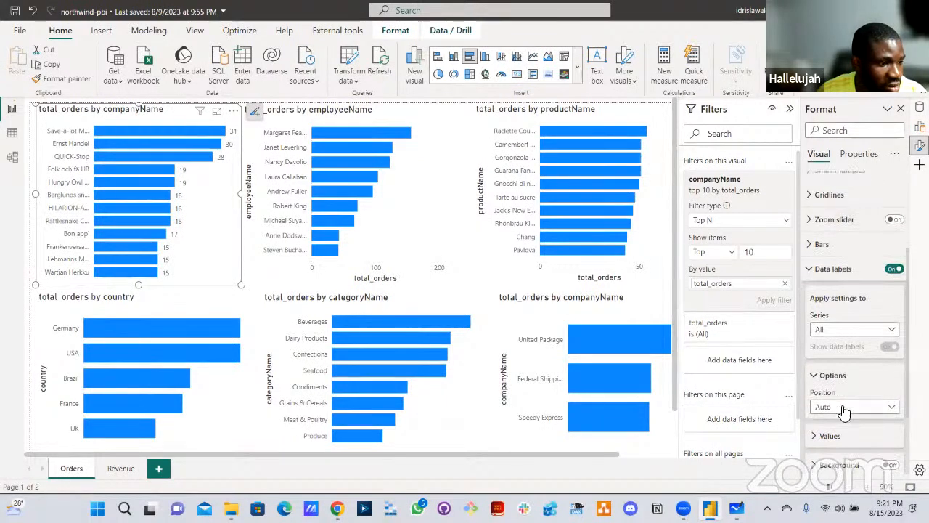
pyautogui.click(840, 408)
pyautogui.click(831, 435)
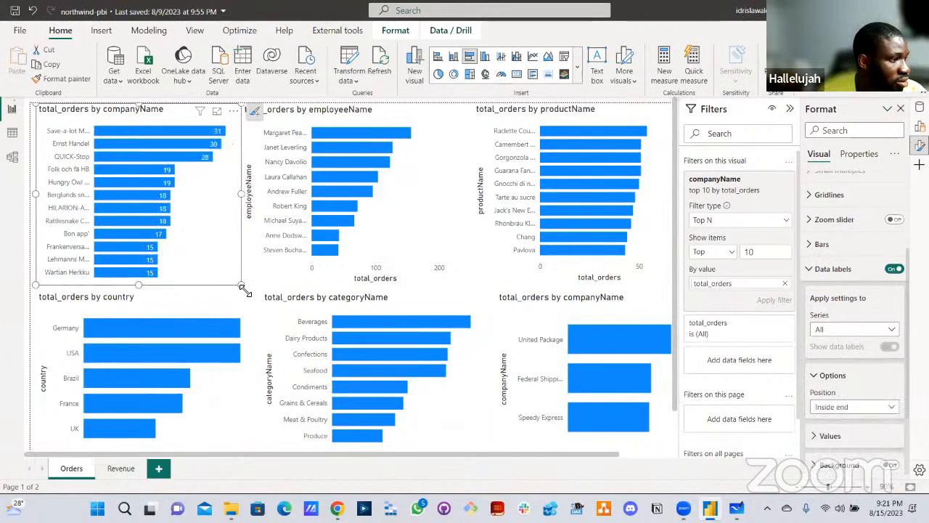
# - Set the customers' companyName Top N filter to show the top 5 items by total_orders and apply it
pyautogui.moveTo(265, 313); pyautogui.dragTo(242, 284)
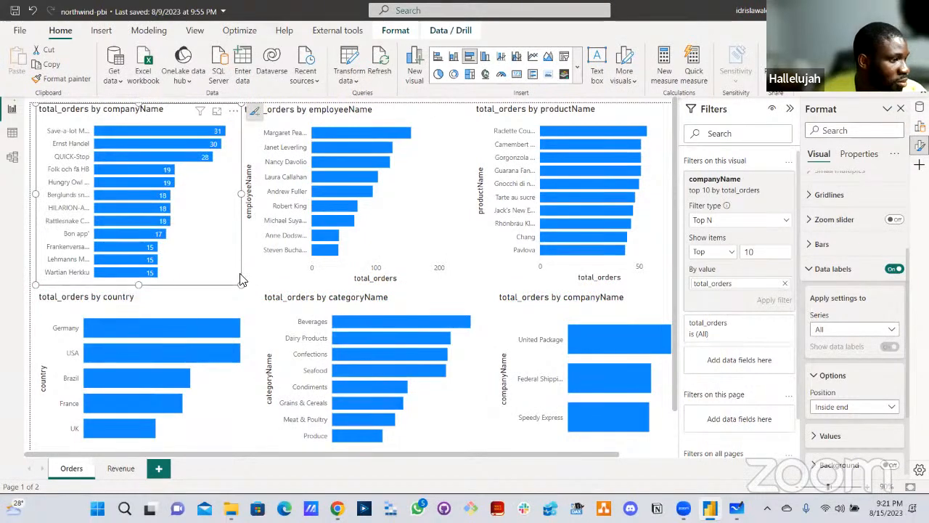
pyautogui.doubleClick(758, 253)
pyautogui.write('5')
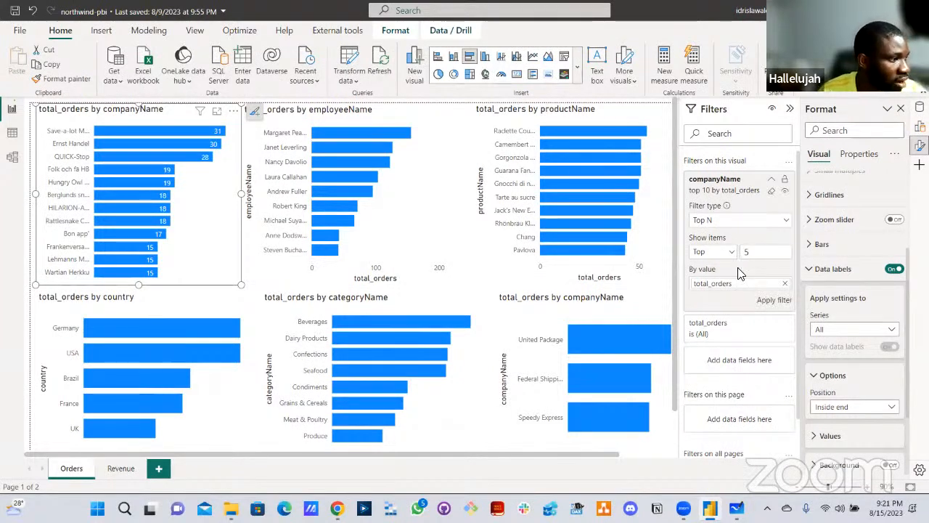
pyautogui.click(772, 301)
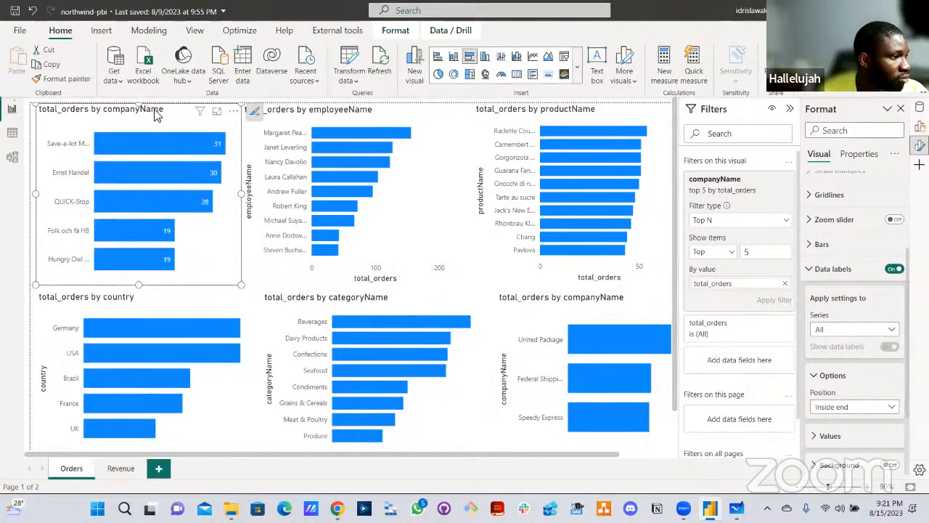
# - Change the customers' companyName chart title to "Orders by Company" and center it horizontally
pyautogui.click(827, 270)
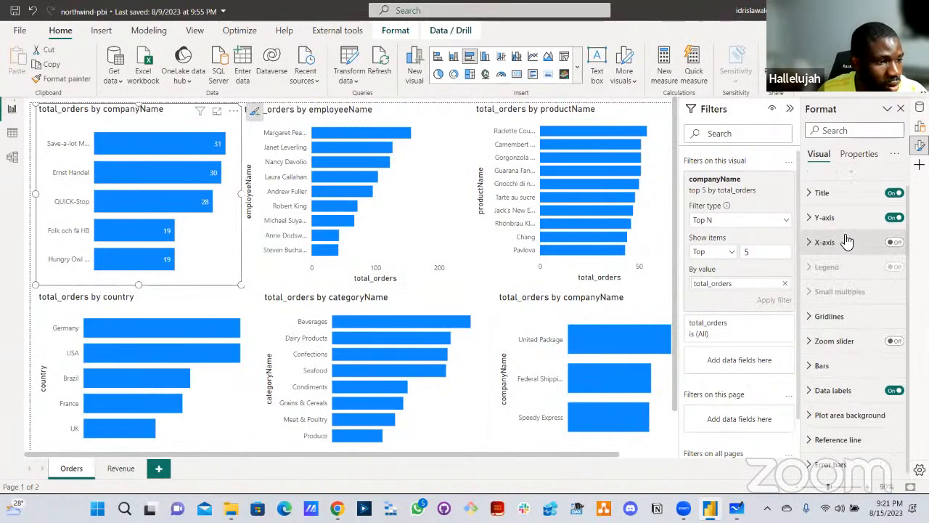
pyautogui.scroll(1, 836, 240)
pyautogui.click(839, 216)
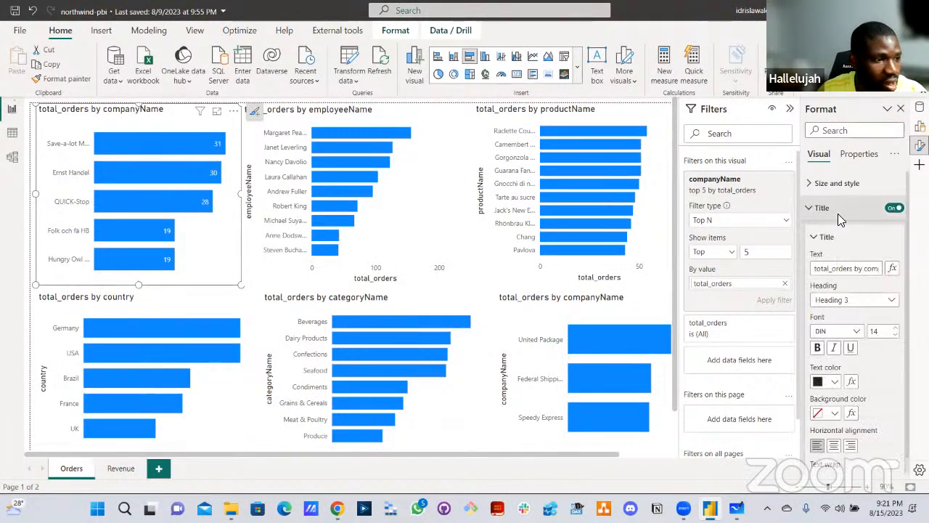
pyautogui.click(844, 268)
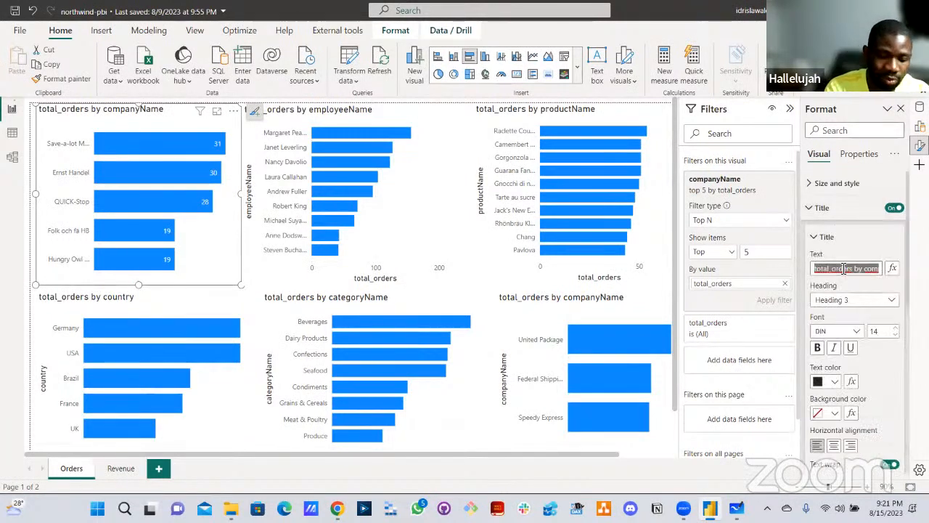
pyautogui.write('Orders')
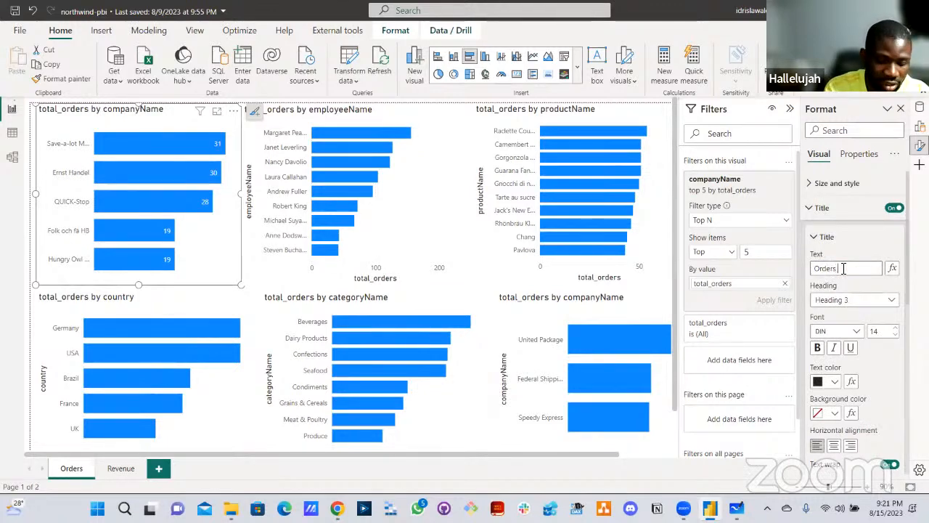
pyautogui.write(' by Company')
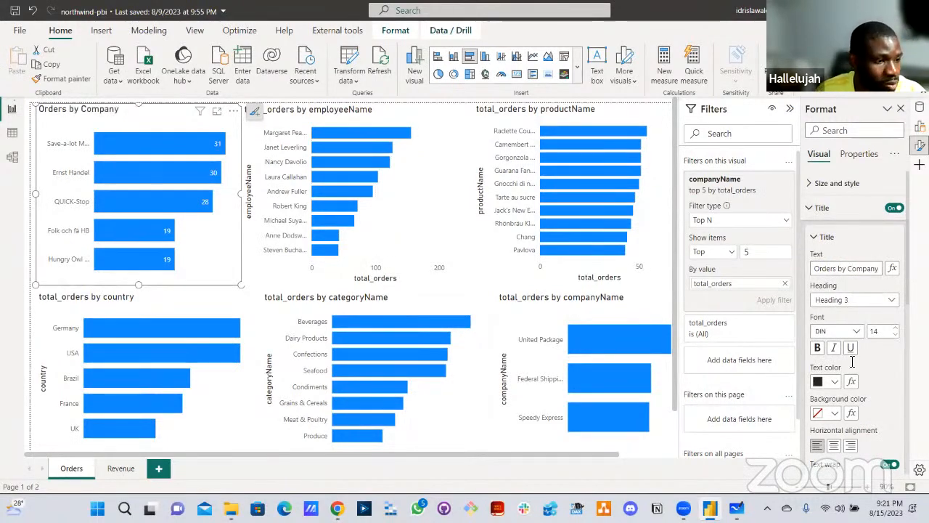
pyautogui.click(833, 445)
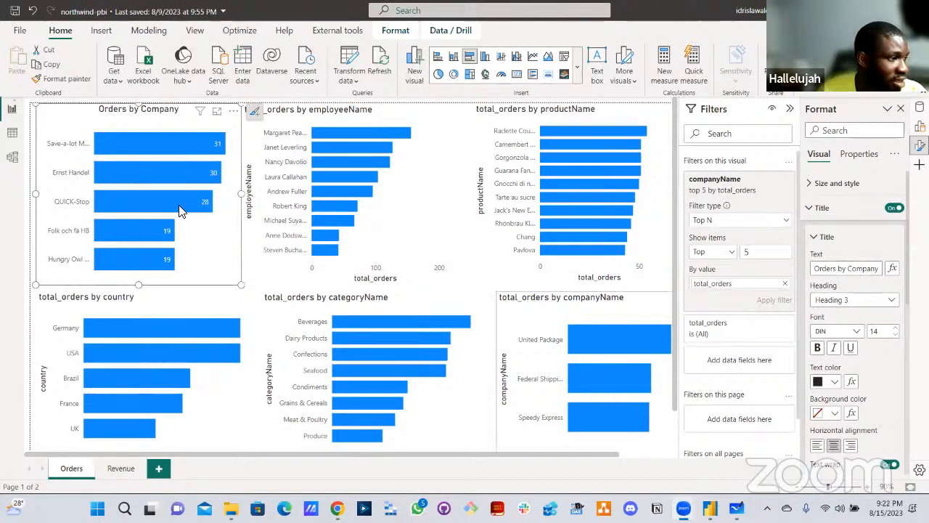
# - Format the Orders by Company title with a dark blue theme background and bold white text
pyautogui.click(828, 209)
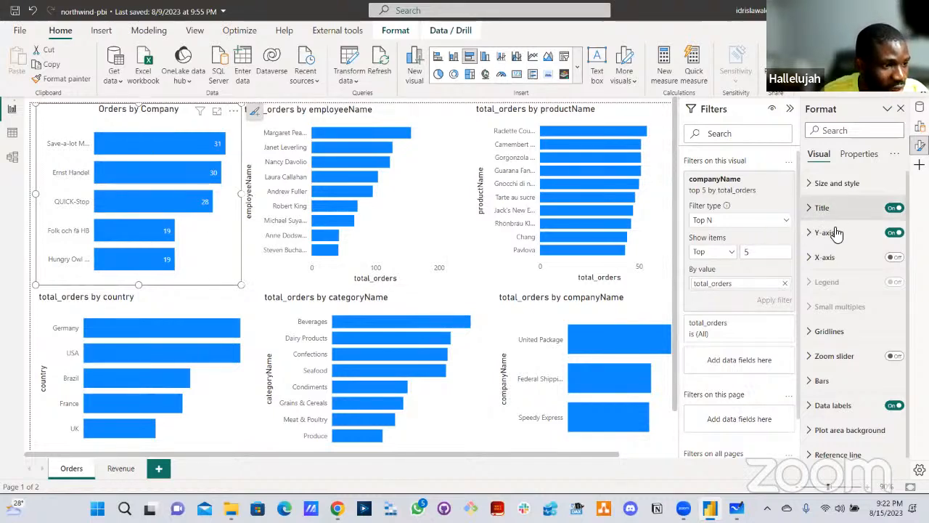
pyautogui.click(822, 209)
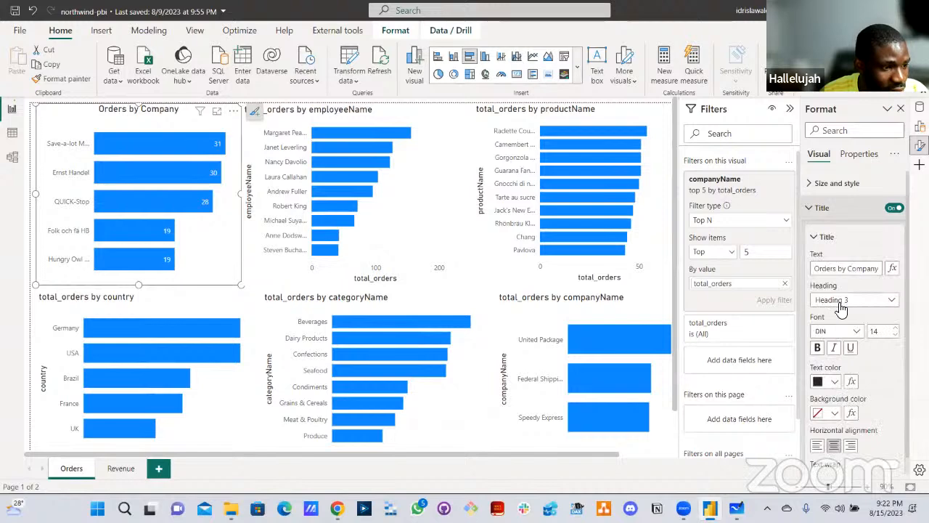
pyautogui.click(833, 414)
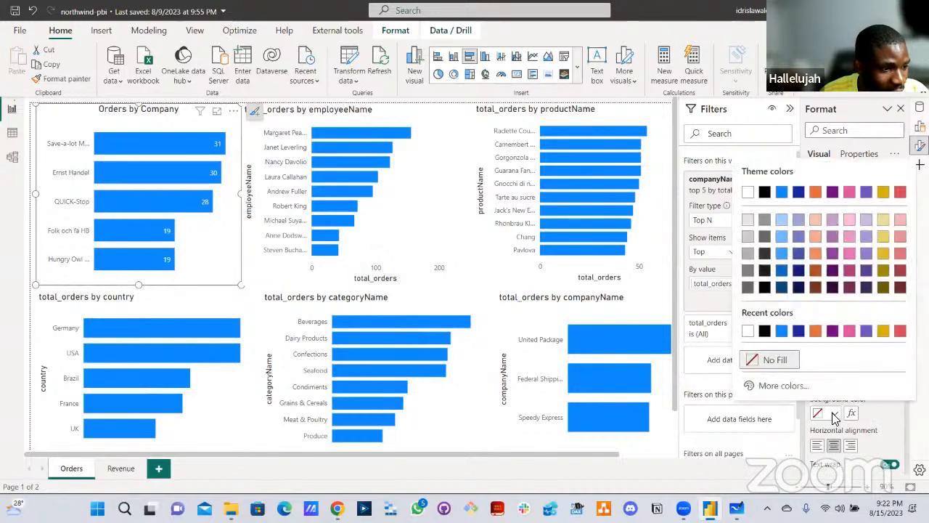
pyautogui.click(800, 193)
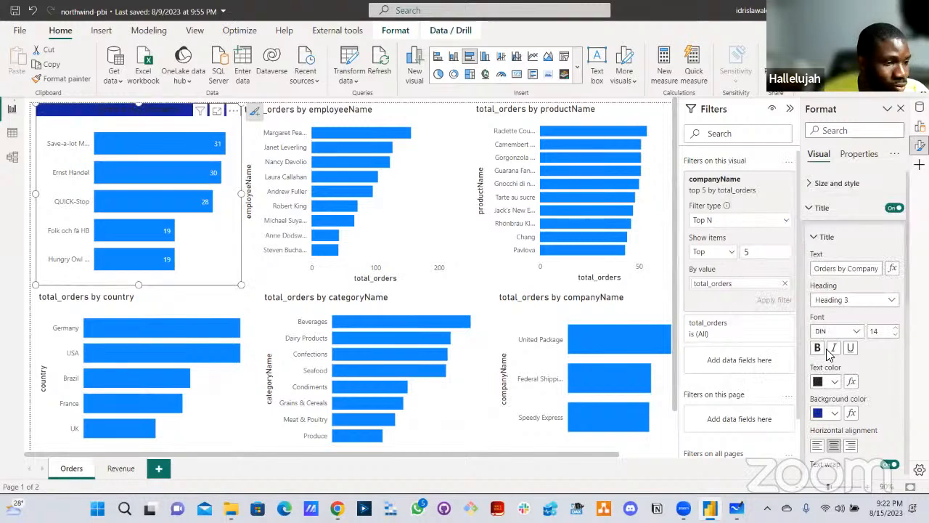
pyautogui.click(833, 382)
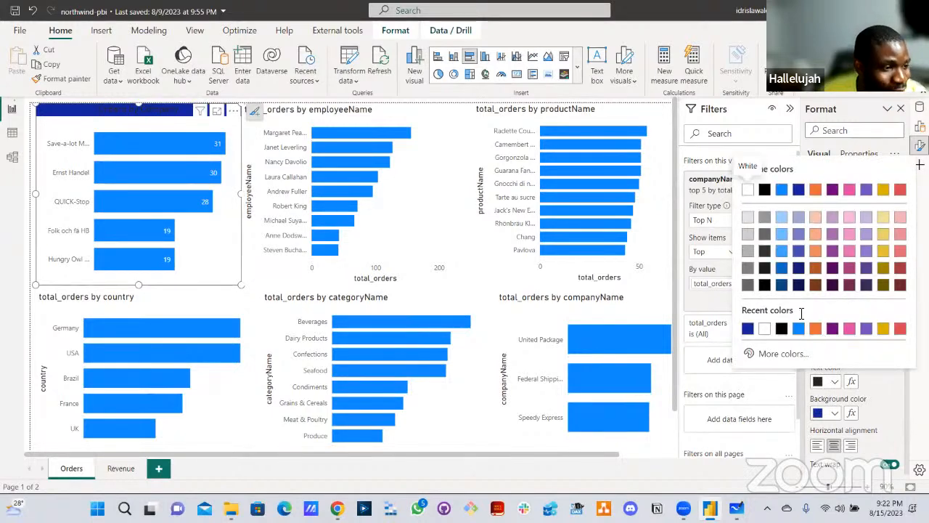
pyautogui.click(747, 189)
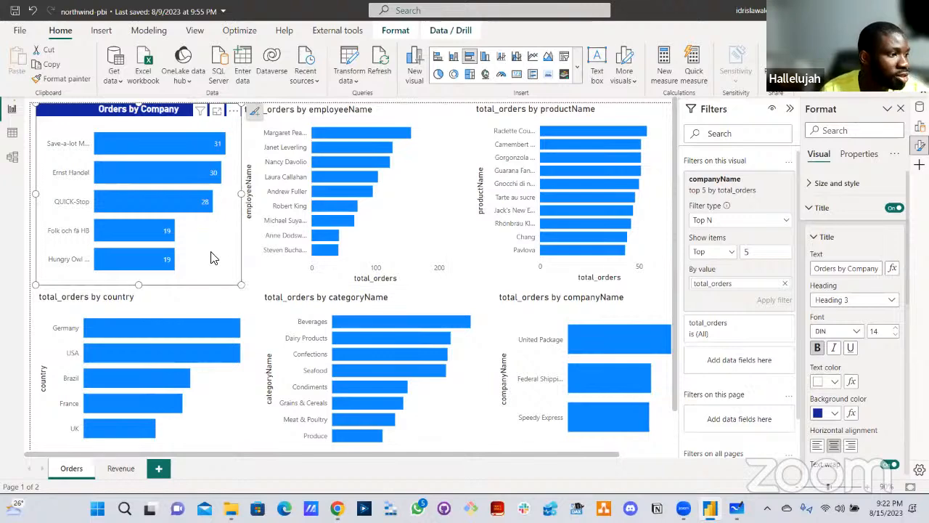
pyautogui.click(834, 236)
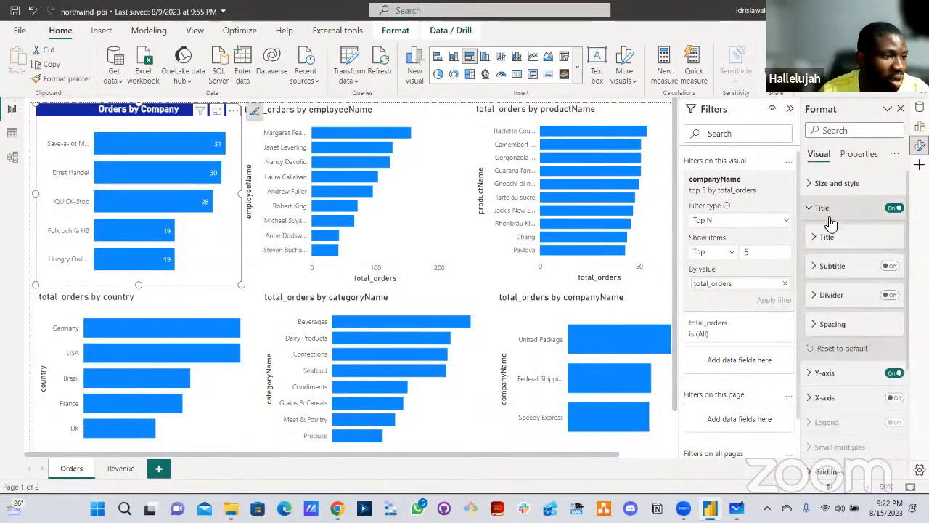
pyautogui.click(831, 212)
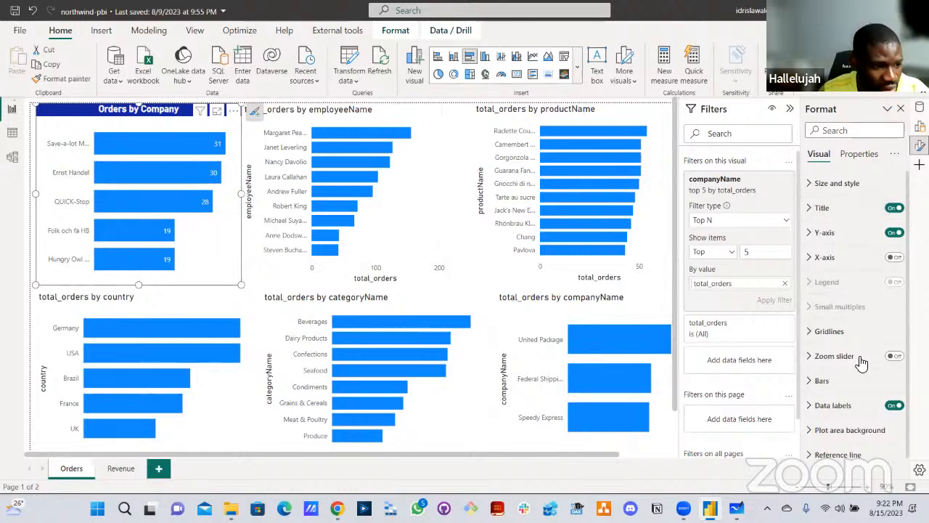
# - Set the default bar color of the Orders by Company chart to light gray (#CCCCCC)
pyautogui.click(824, 381)
pyautogui.scroll(-2, 857, 313)
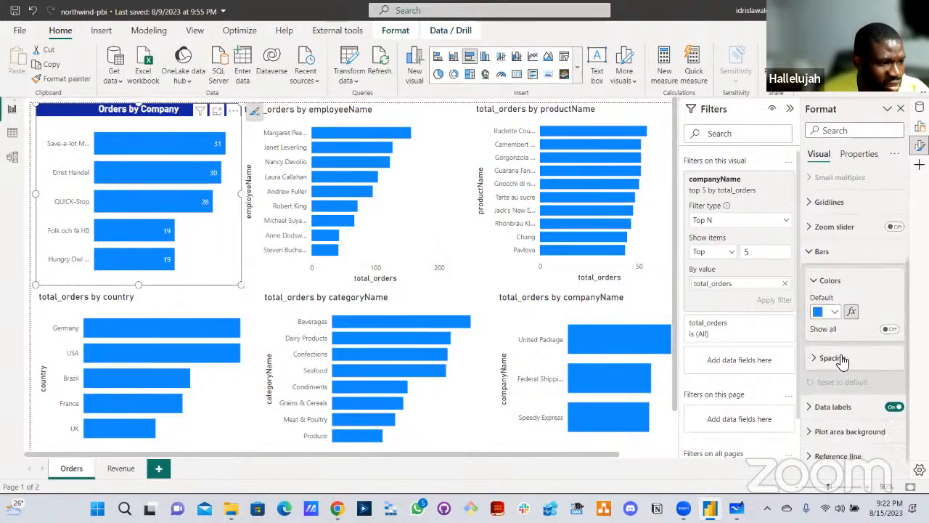
pyautogui.click(835, 306)
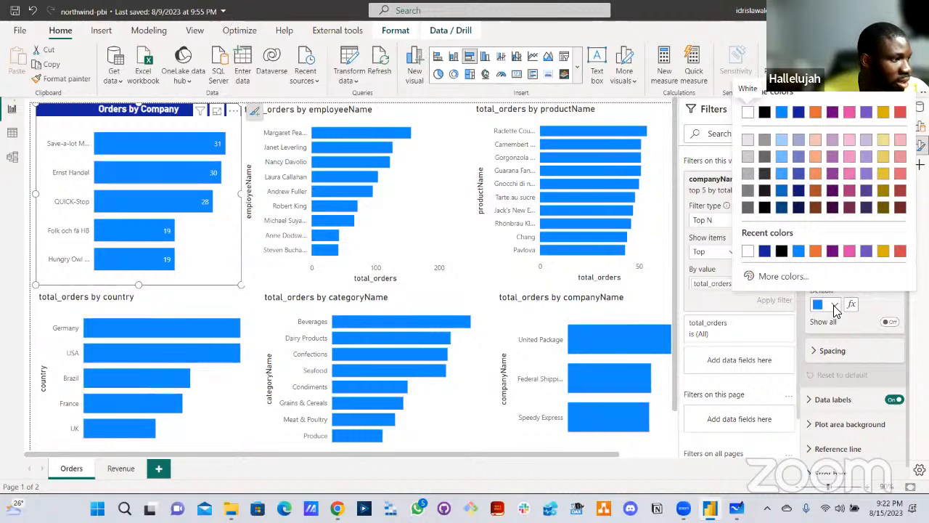
pyautogui.click(749, 158)
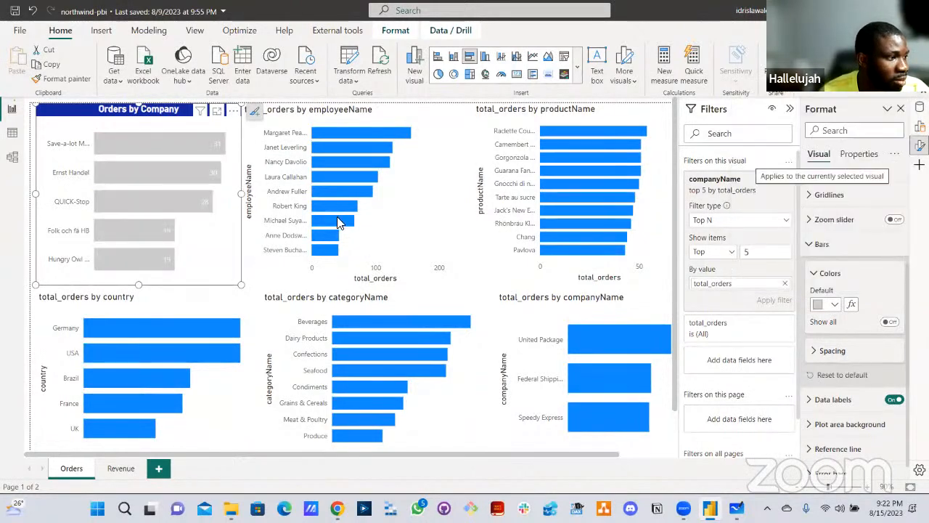
# - Show individual bar colors in the Orders by Company chart and give the Save-a-lot Markets bar the green #10C878
pyautogui.click(832, 350)
pyautogui.scroll(-1, 880, 289)
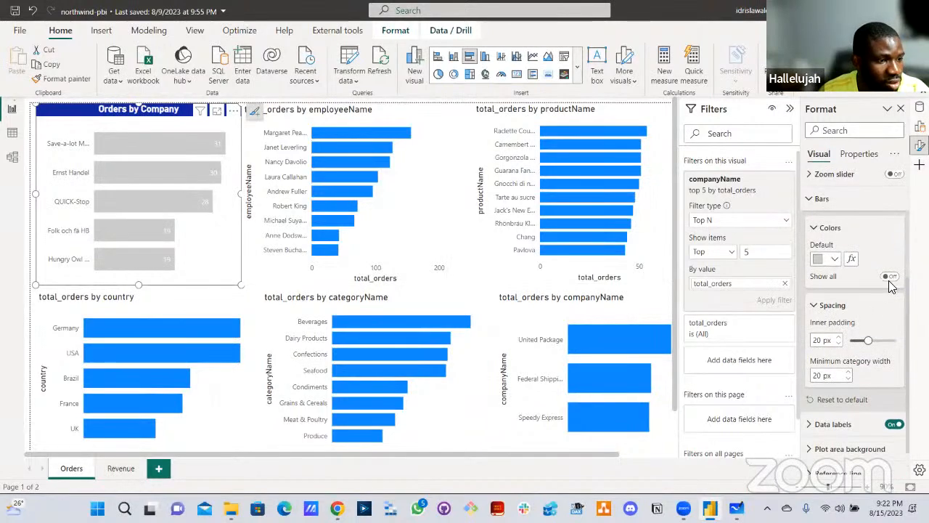
pyautogui.click(890, 276)
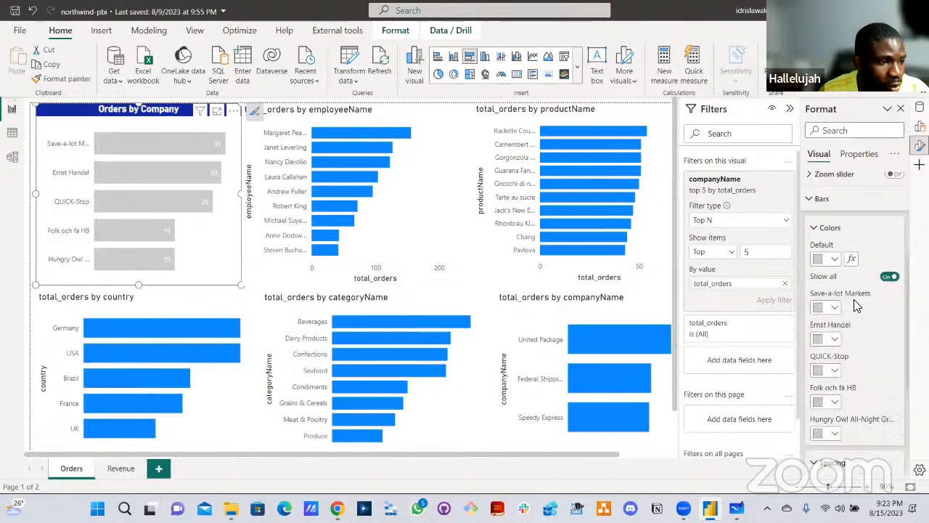
pyautogui.click(834, 307)
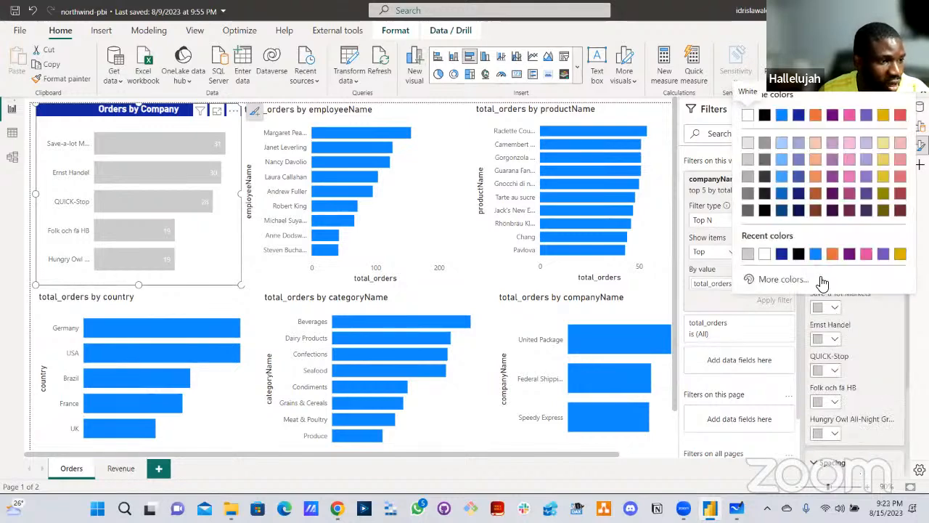
pyautogui.click(784, 280)
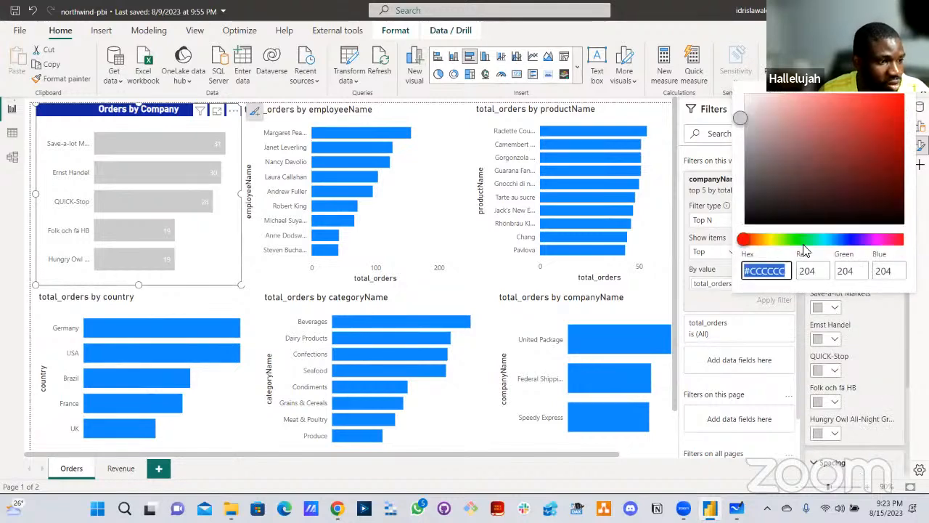
pyautogui.click(809, 241)
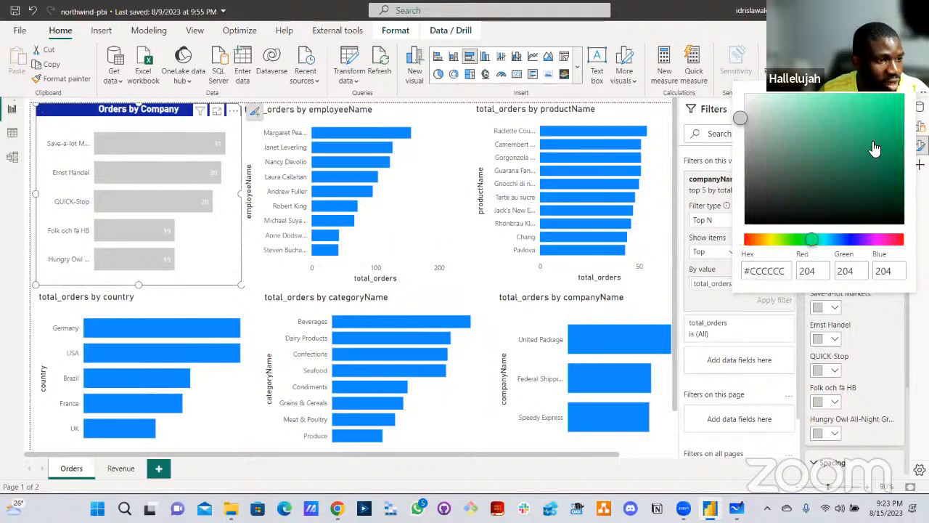
pyautogui.click(888, 118)
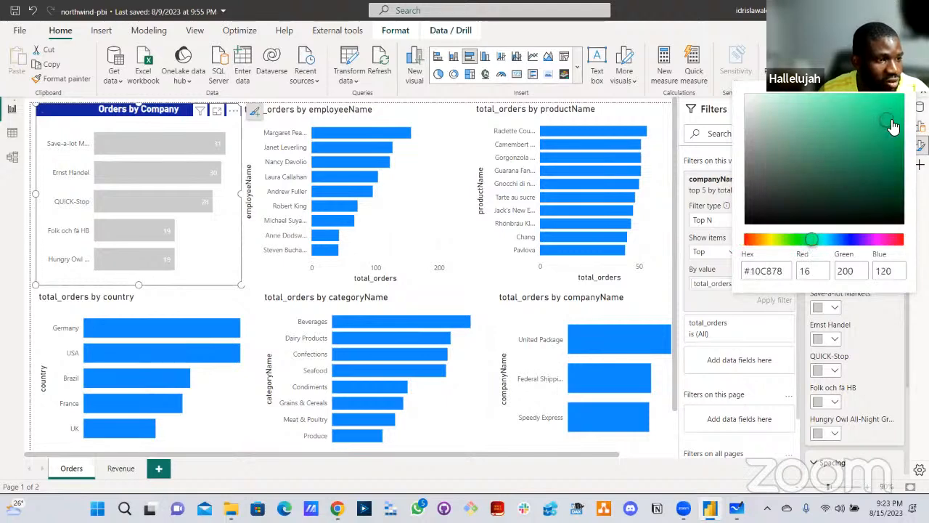
pyautogui.click(874, 342)
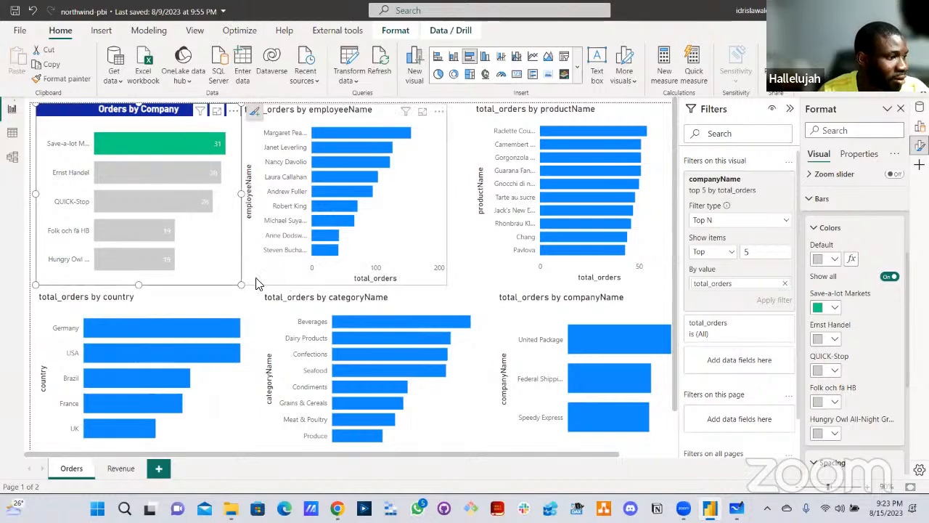
# - Copy the Orders by Company chart's formatting onto the employeeName chart with Format painter
pyautogui.click(75, 80)
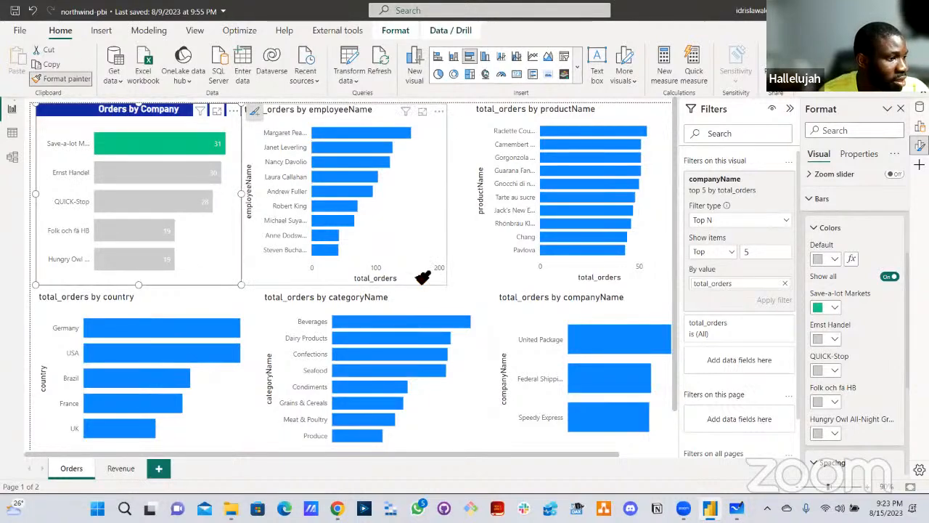
pyautogui.click(420, 274)
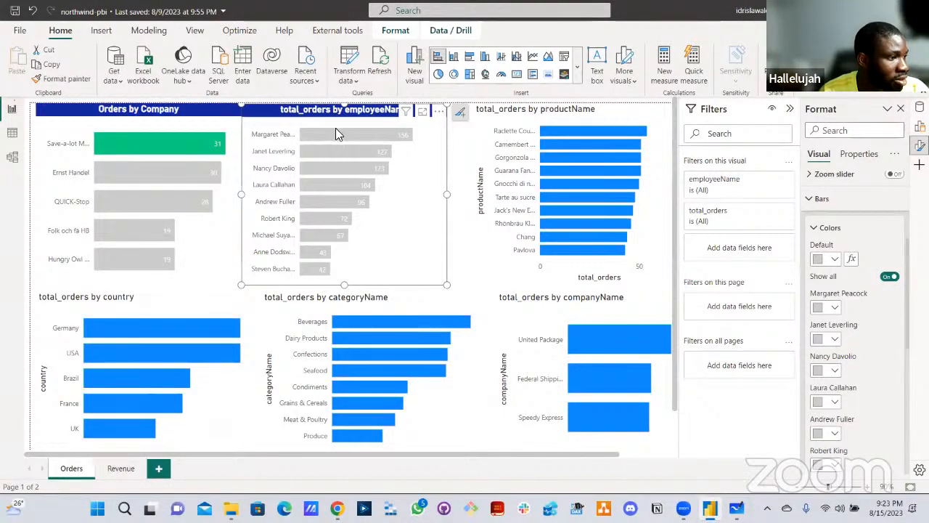
pyautogui.click(824, 229)
# - Change the employeeName chart's title to "Orders by Employees"
pyautogui.scroll(3, 835, 218)
pyautogui.click(832, 212)
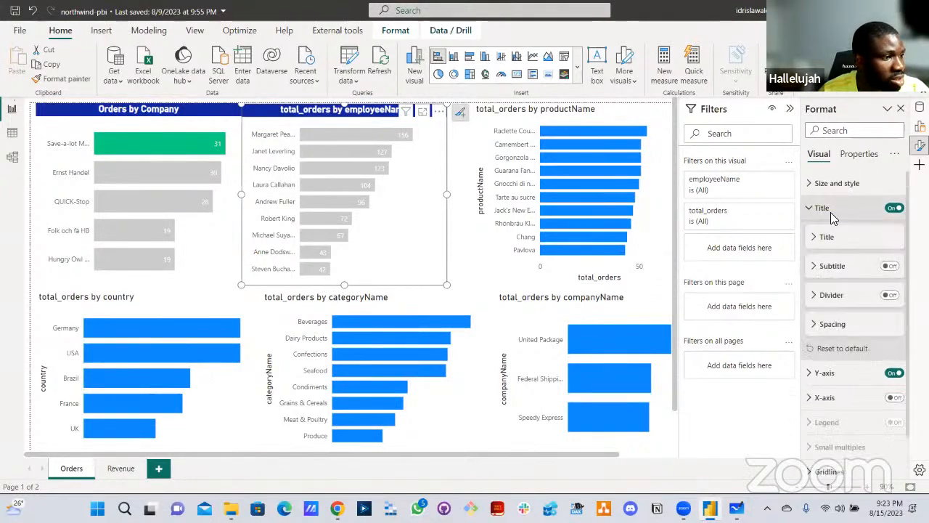
pyautogui.click(832, 244)
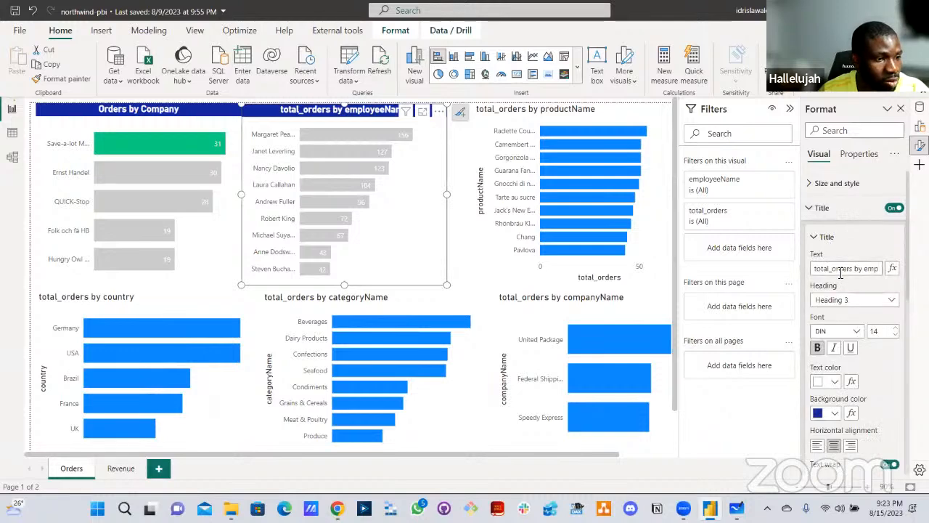
pyautogui.click(841, 269)
pyautogui.write('O')
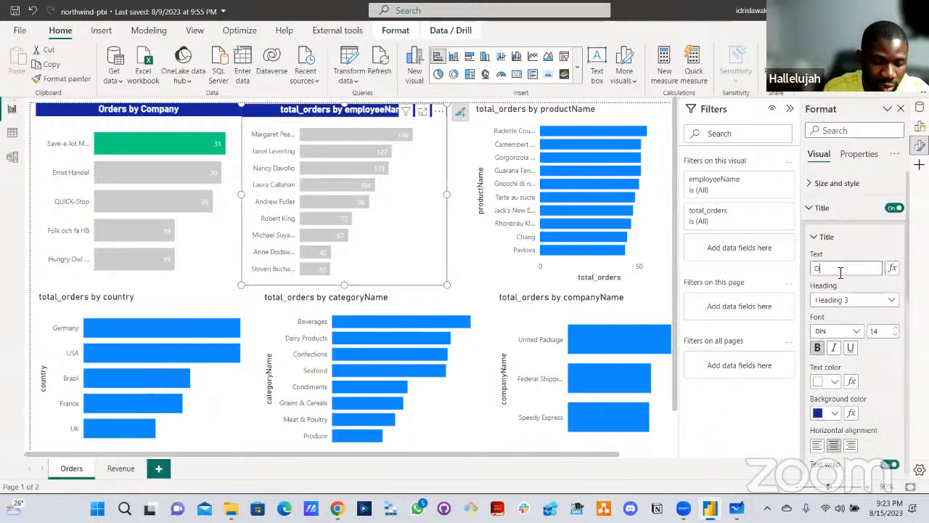
pyautogui.write('rders by E')
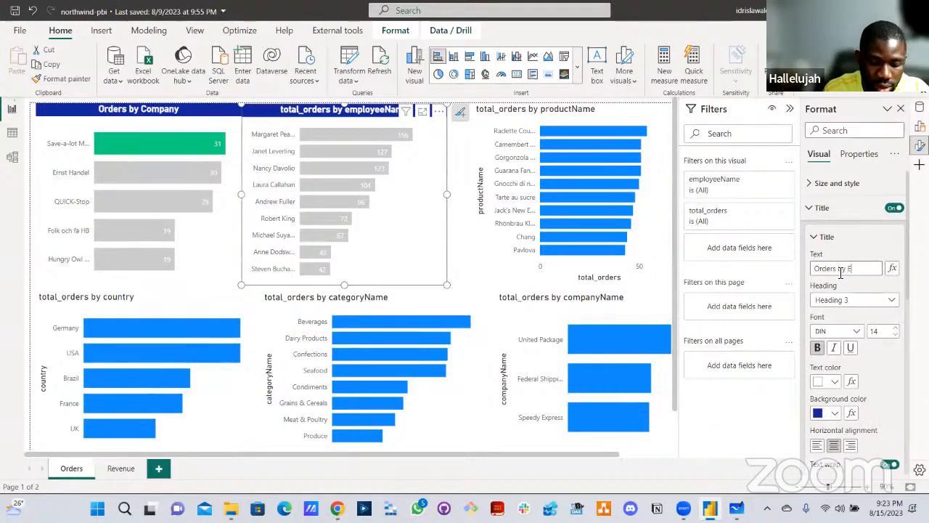
pyautogui.write('mployees')
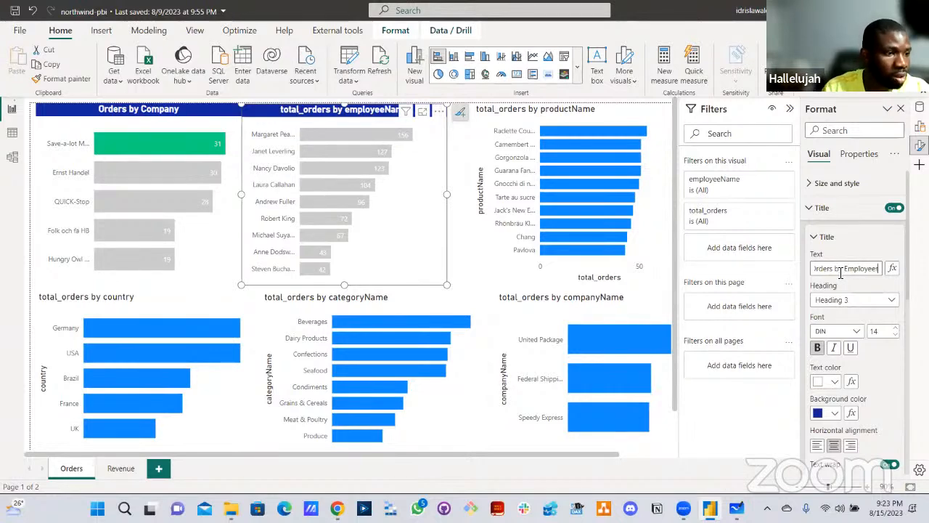
pyautogui.press('Return')
pyautogui.click(374, 274)
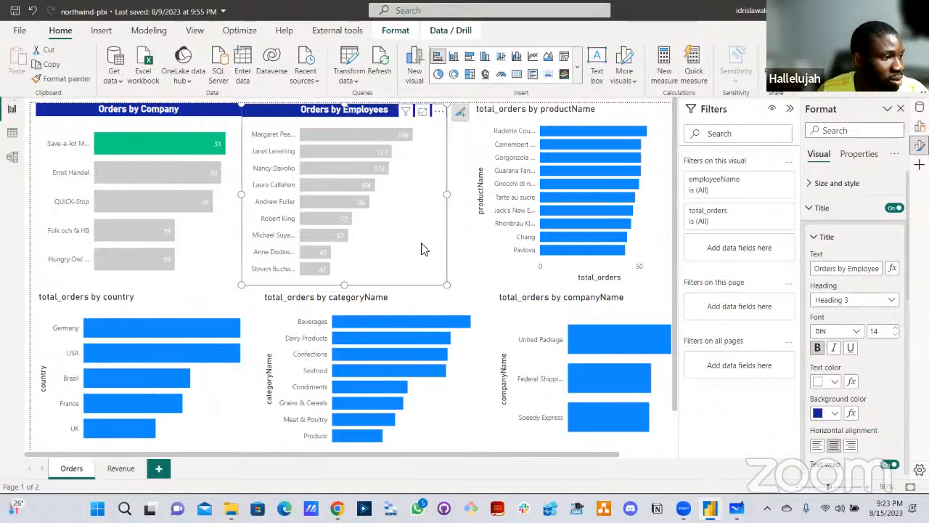
# - Turn off individual bar colors in the Orders by Employees chart and set its default bar color to a lighter theme blue
pyautogui.scroll(-3, 867, 412)
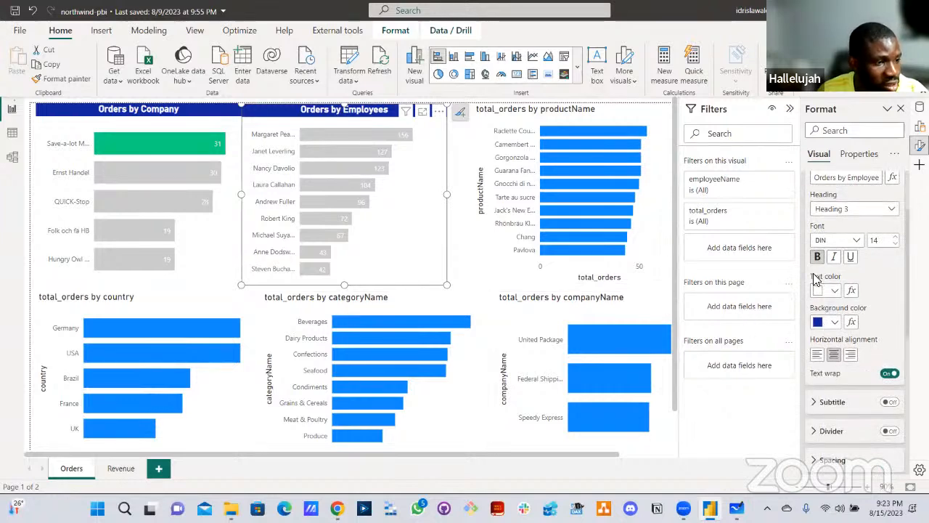
pyautogui.scroll(3, 833, 255)
pyautogui.click(830, 210)
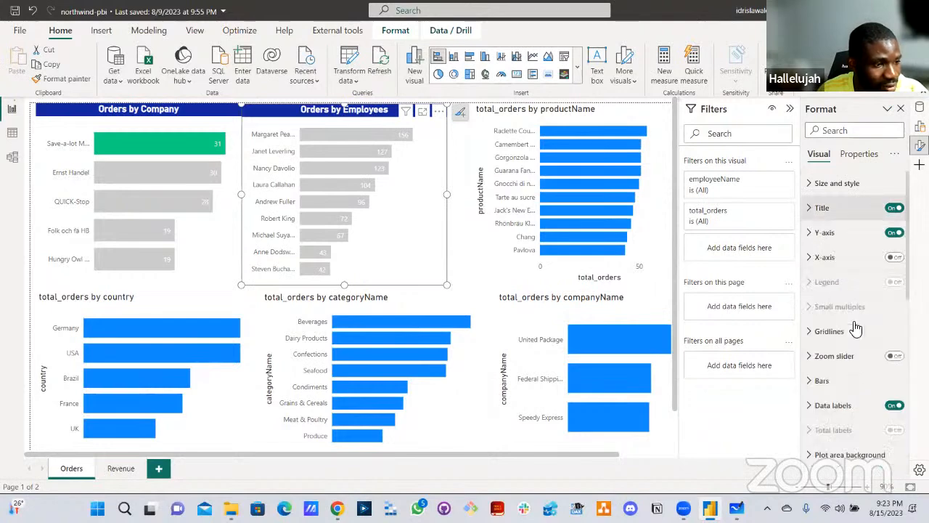
pyautogui.click(822, 380)
pyautogui.scroll(-2, 835, 363)
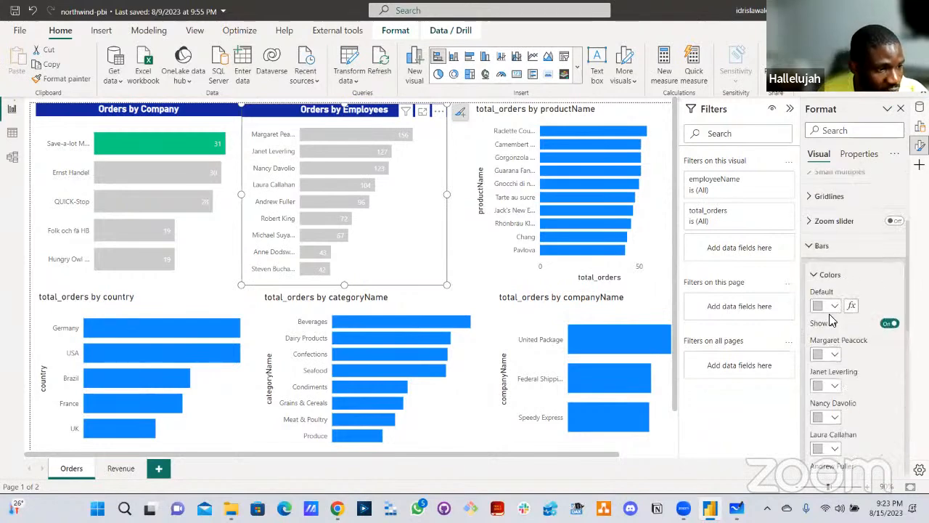
pyautogui.click(831, 306)
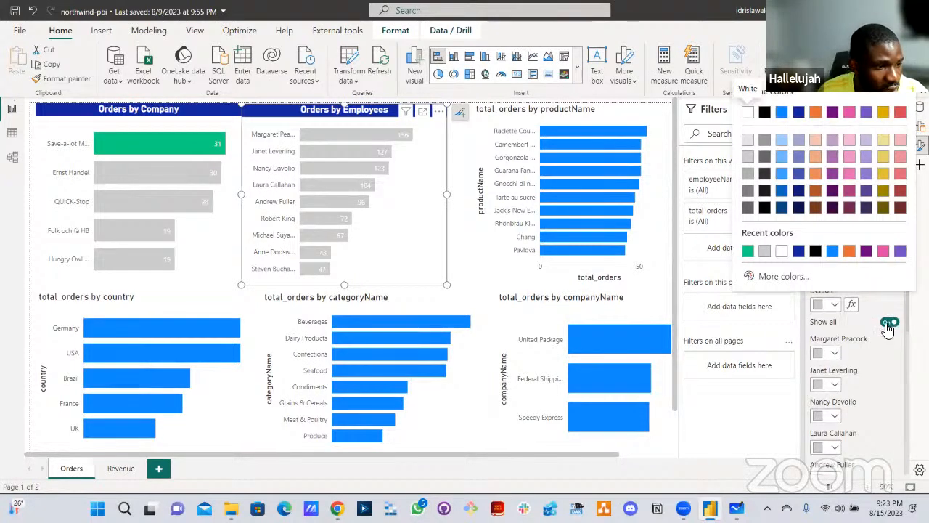
pyautogui.click(887, 328)
pyautogui.click(889, 323)
pyautogui.click(822, 307)
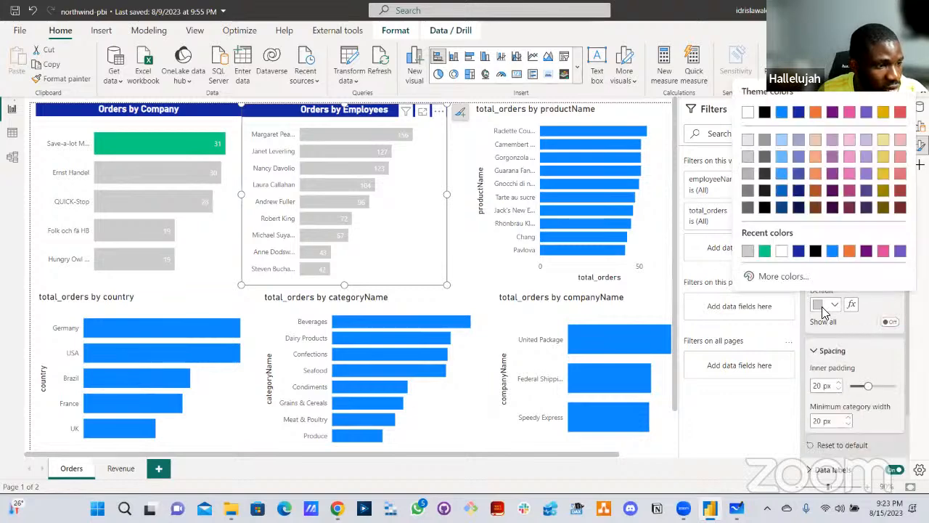
pyautogui.click(778, 185)
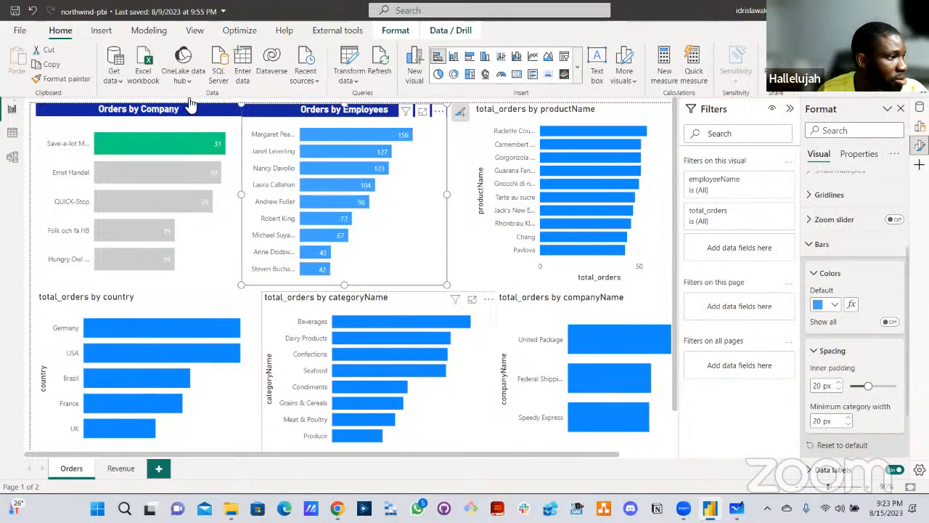
# - Copy the Orders by Employees chart's formatting onto the productName chart with Format painter and limit that chart to the top 5 products
pyautogui.click(65, 78)
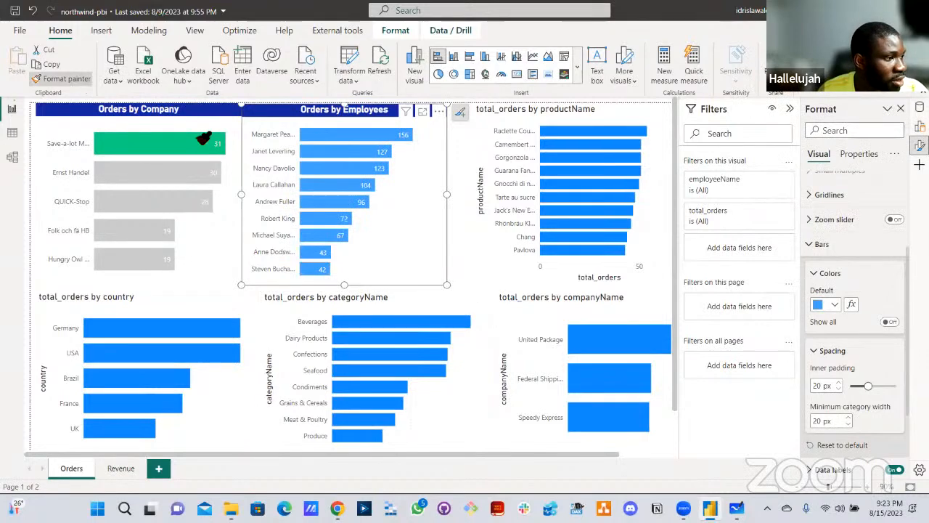
pyautogui.click(516, 276)
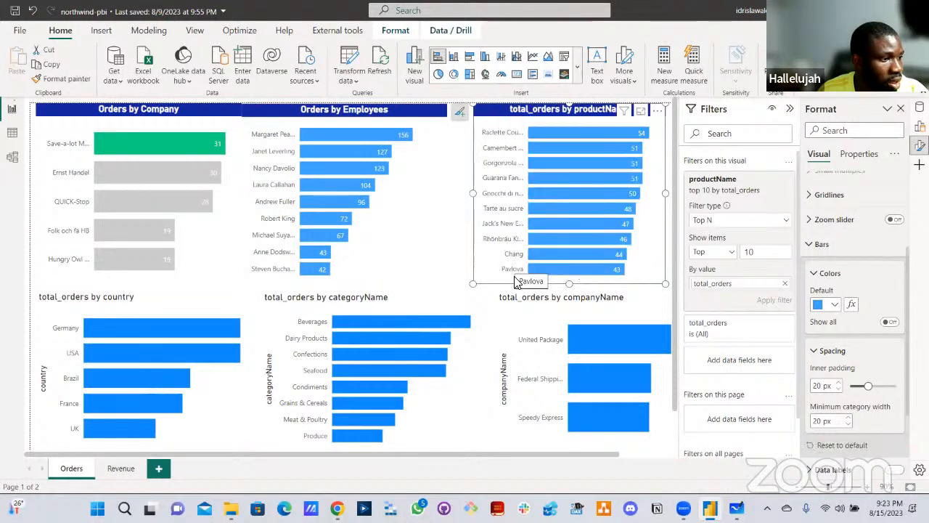
pyautogui.click(767, 252)
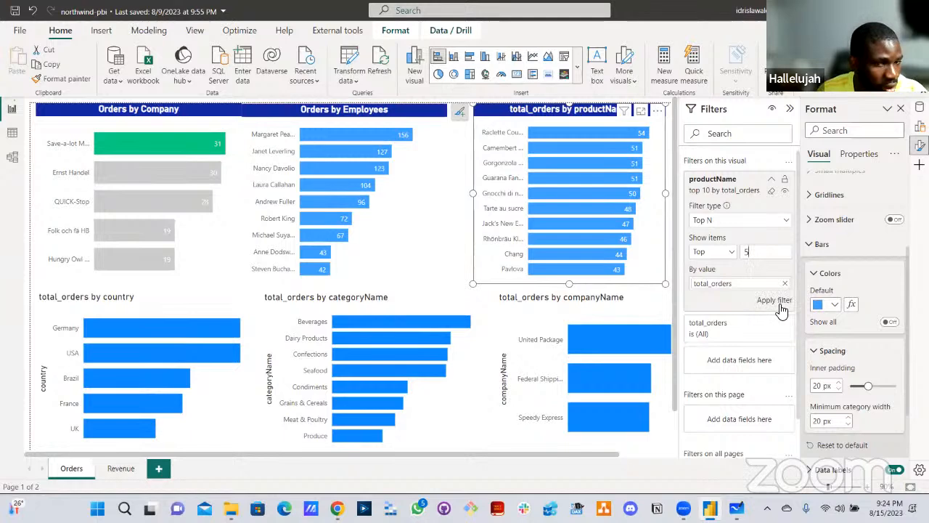
pyautogui.write('5')
pyautogui.click(780, 308)
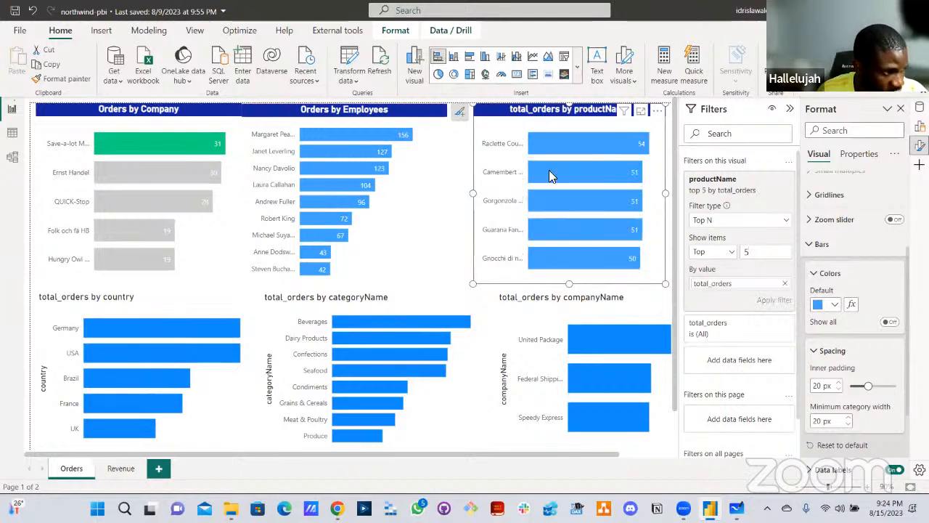
# - Change the productName chart's title to "Orders by Product"
pyautogui.click(824, 242)
pyautogui.scroll(2, 848, 261)
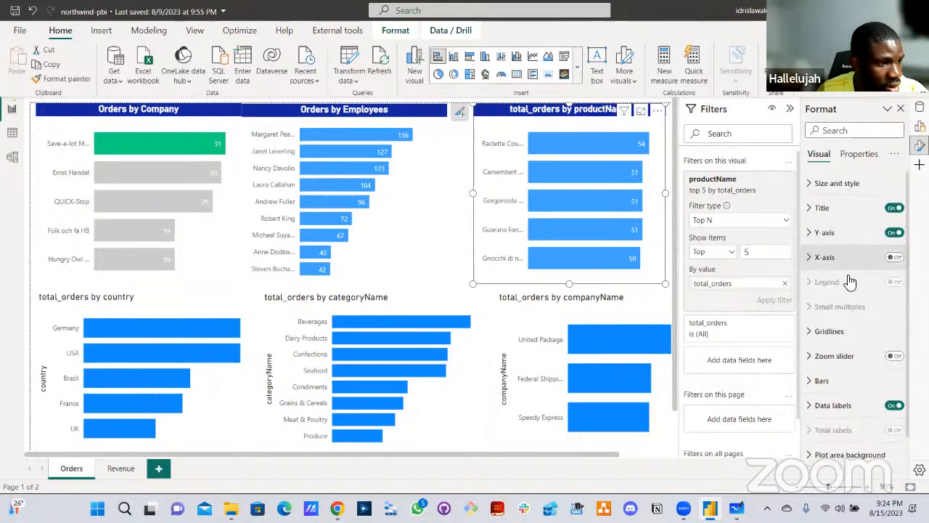
pyautogui.click(834, 216)
pyautogui.hotkey('ctrl', 'a')
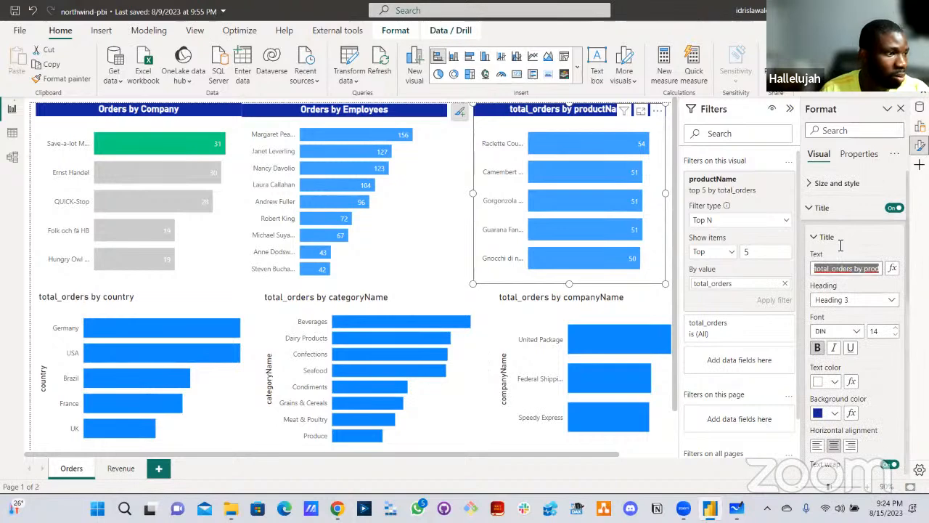
pyautogui.write('P')
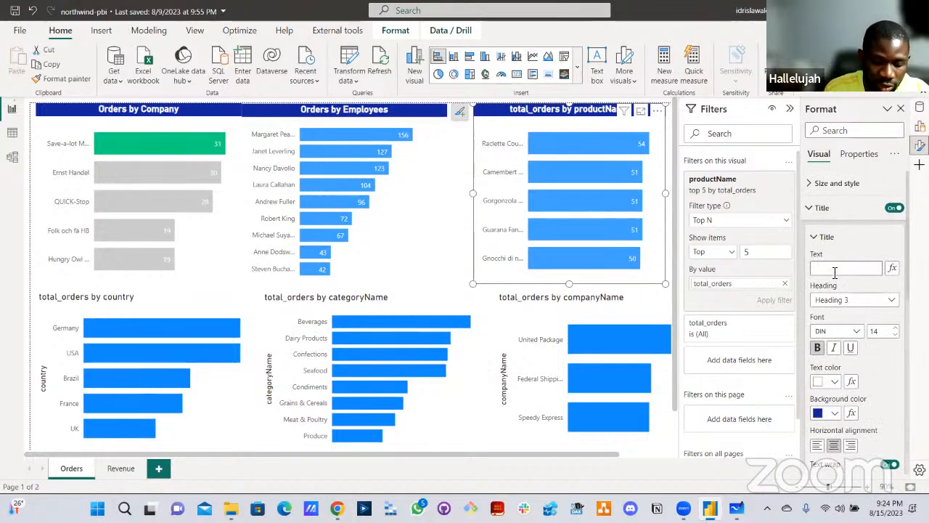
pyautogui.write('rder')
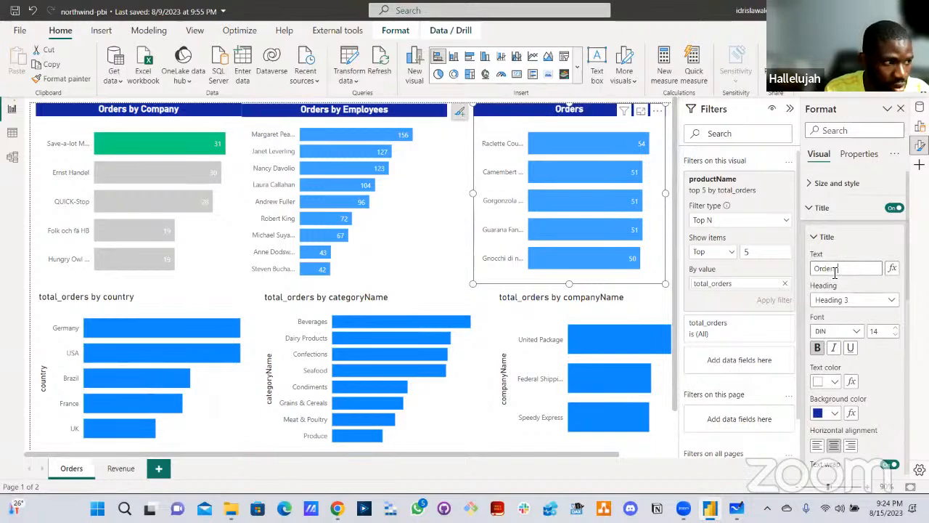
pyautogui.write('s by P')
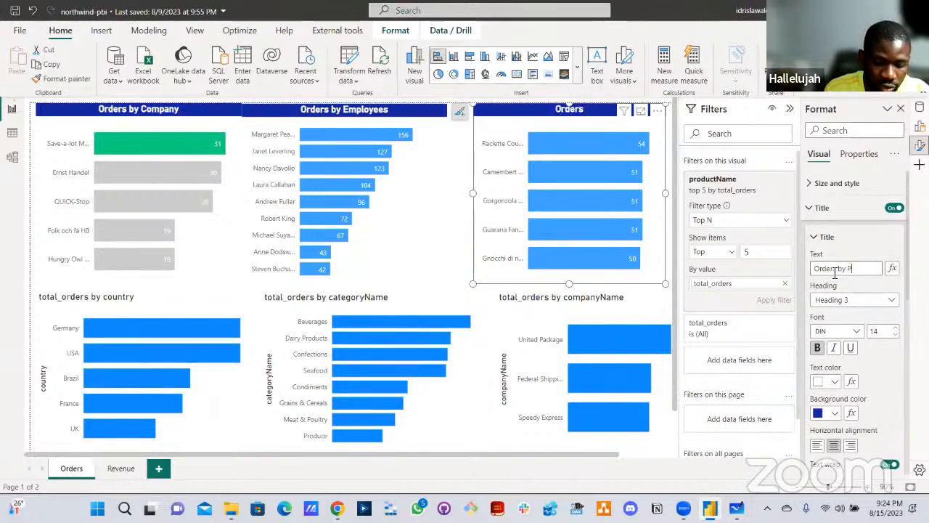
pyautogui.write('roduct')
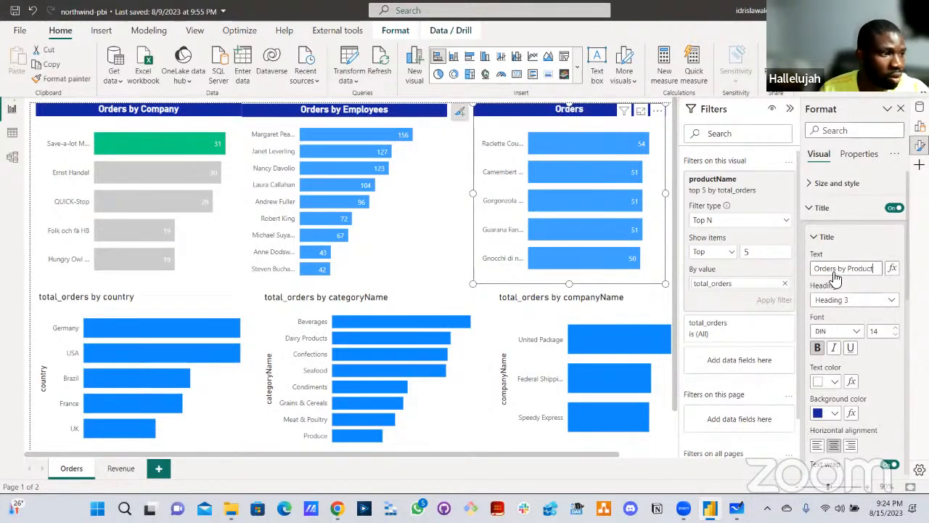
pyautogui.click(824, 239)
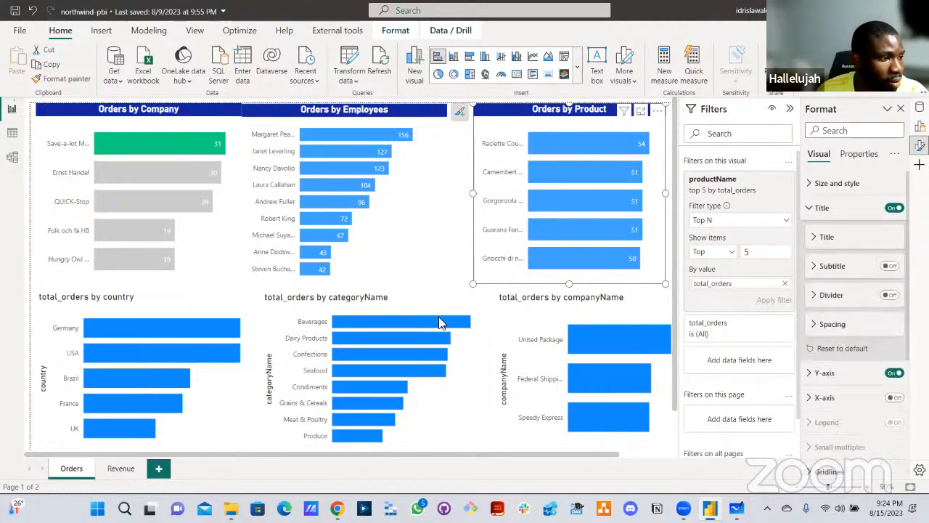
# - Copy the Orders by Product chart's formatting onto the country chart with Format painter
pyautogui.click(438, 272)
pyautogui.click(502, 281)
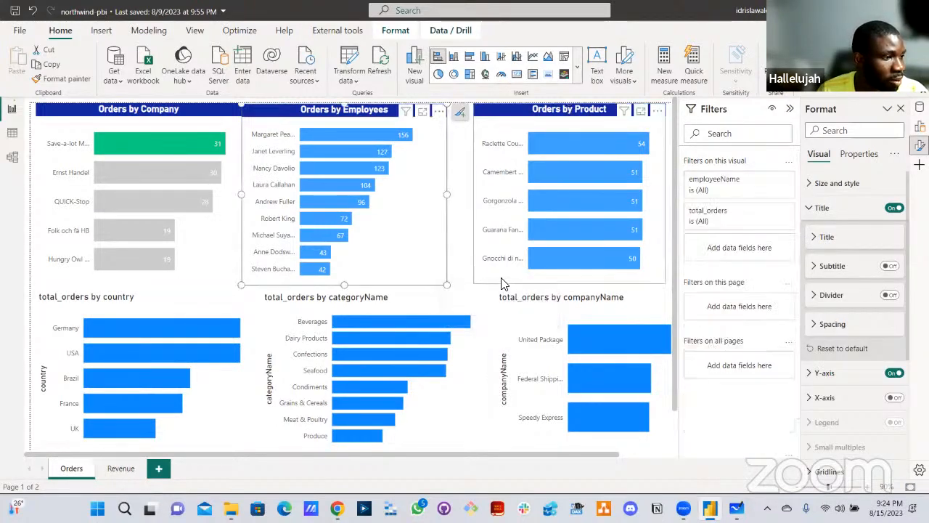
pyautogui.click(54, 83)
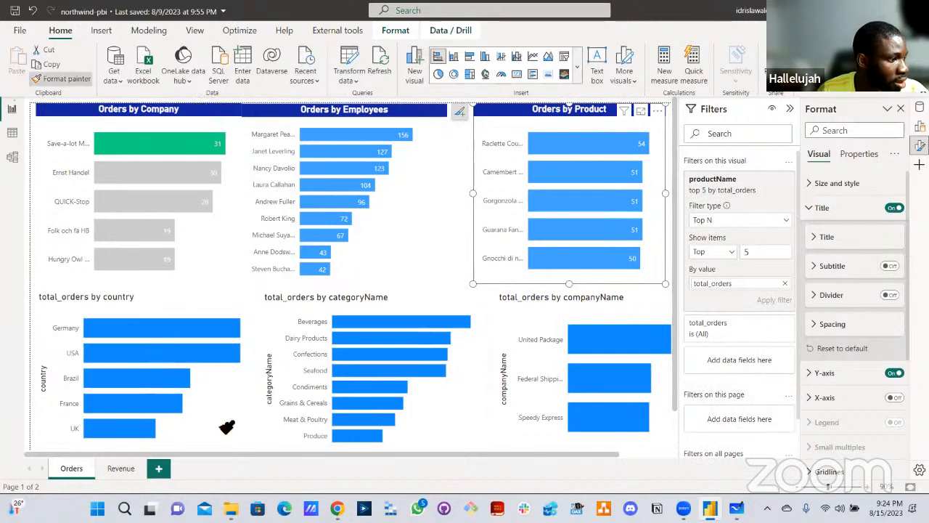
pyautogui.click(211, 432)
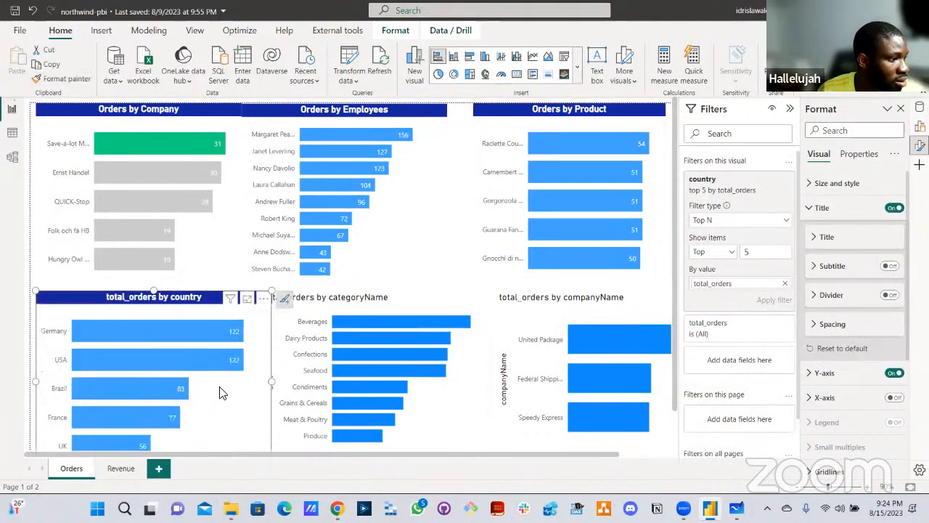
# - Change the country chart's title to "Orders by Country"
pyautogui.click(837, 243)
pyautogui.hotkey('ctrl', 'a')
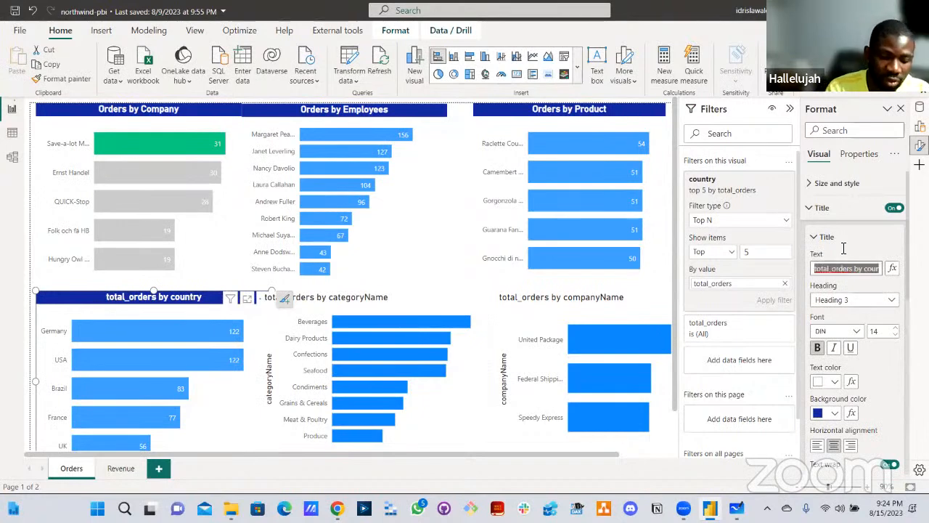
pyautogui.write('Orders')
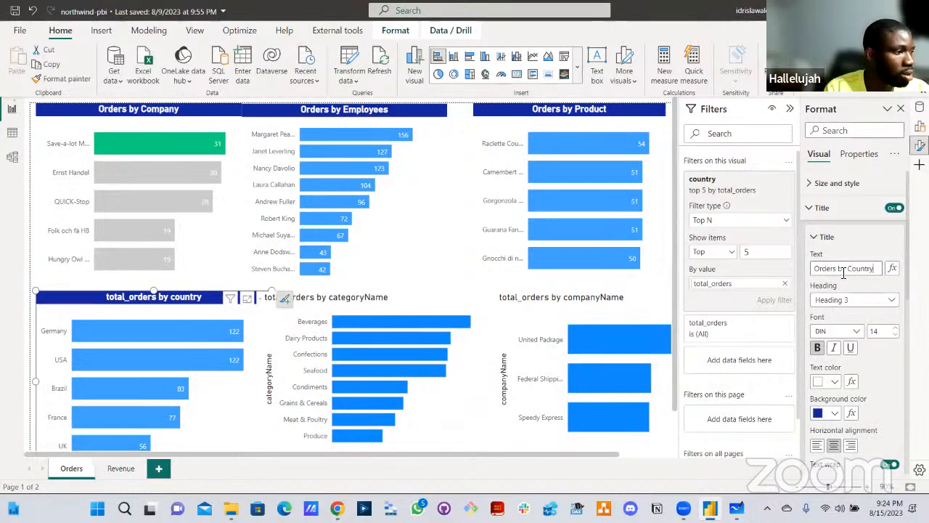
pyautogui.press('Return')
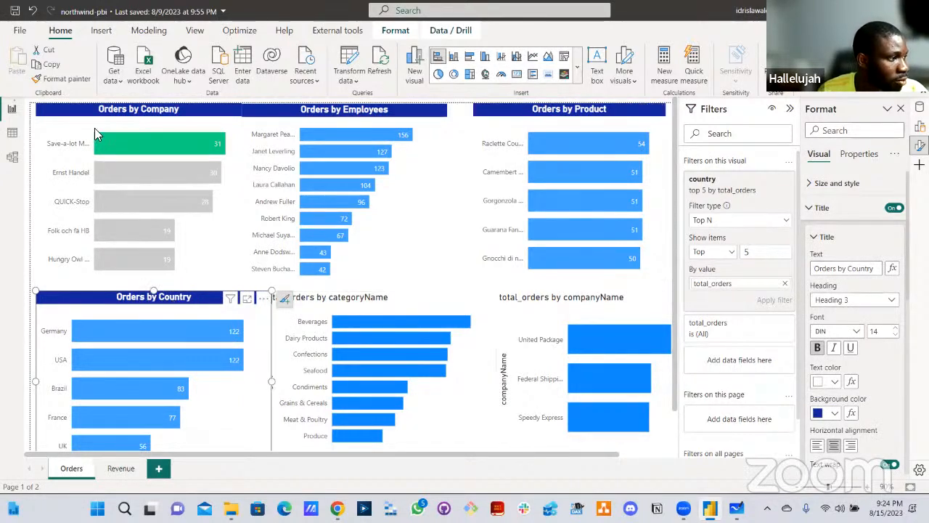
# - Copy the Orders by Country chart's formatting onto the categoryName chart with Format painter and title that chart "Orders by Category"
pyautogui.click(67, 79)
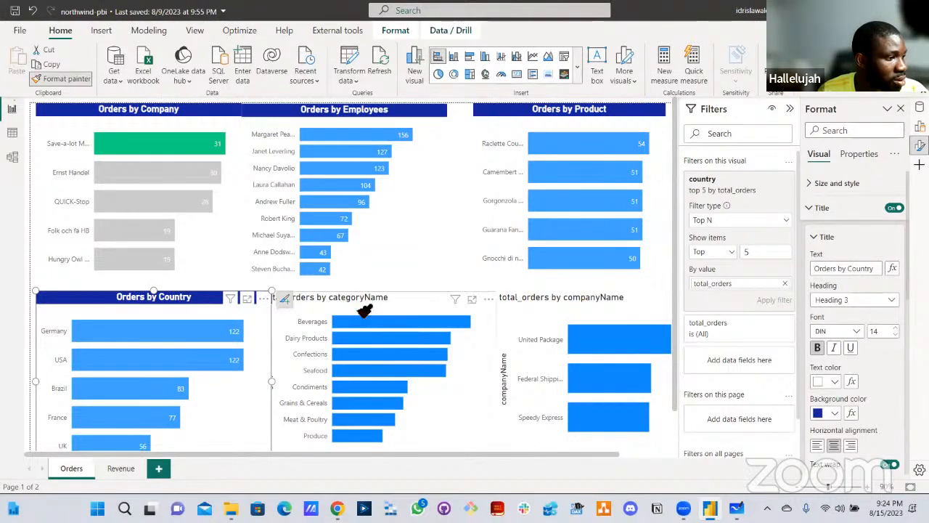
pyautogui.click(367, 301)
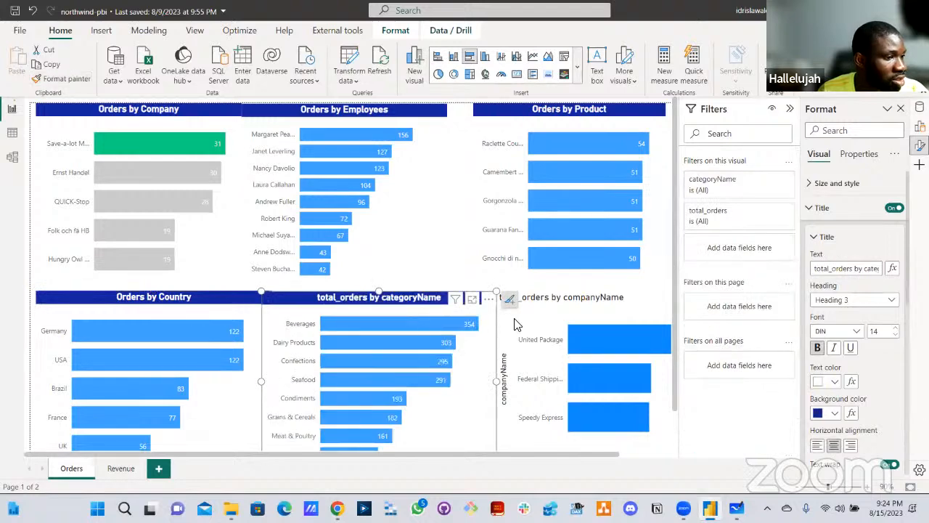
pyautogui.tripleClick(846, 270)
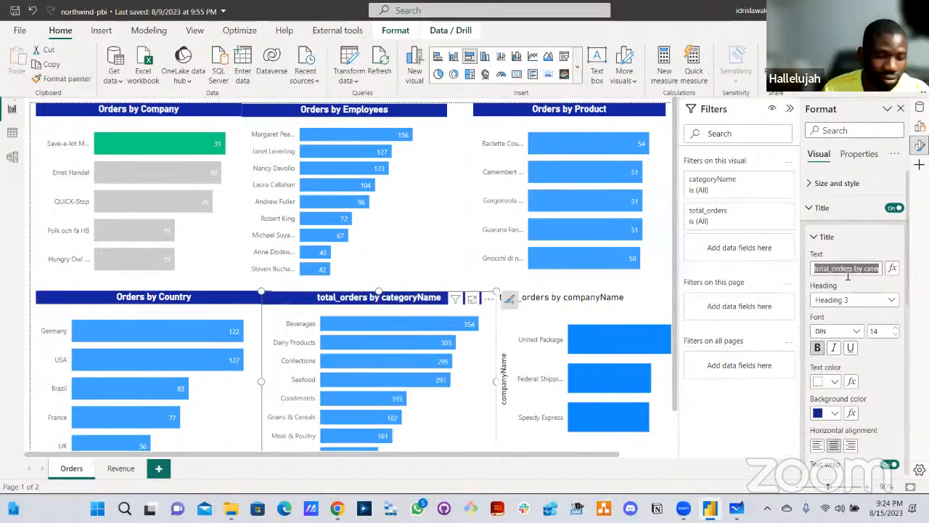
pyautogui.write('Orders ')
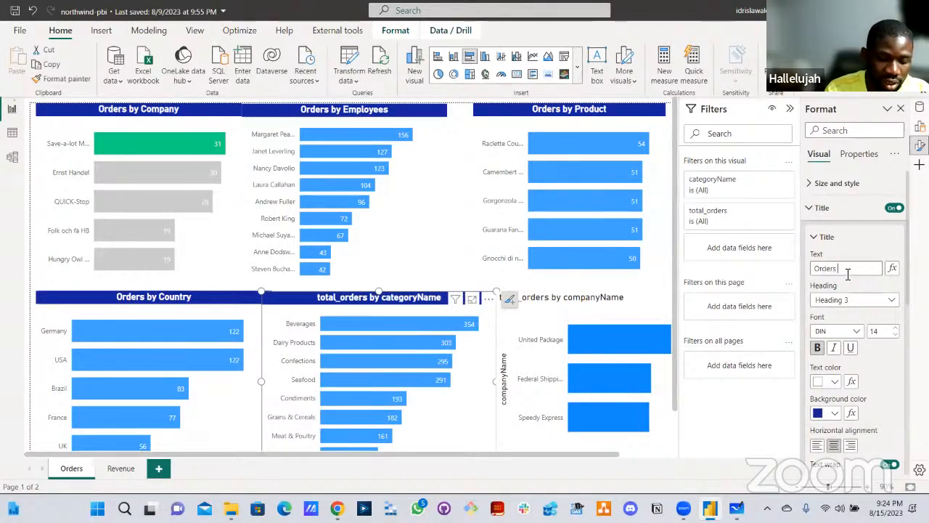
pyautogui.write('by Catego')
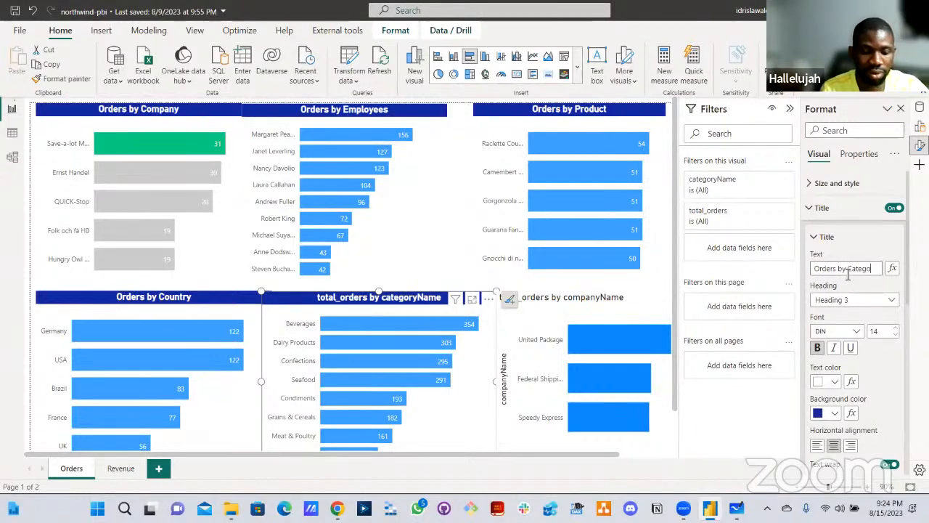
pyautogui.write('ry')
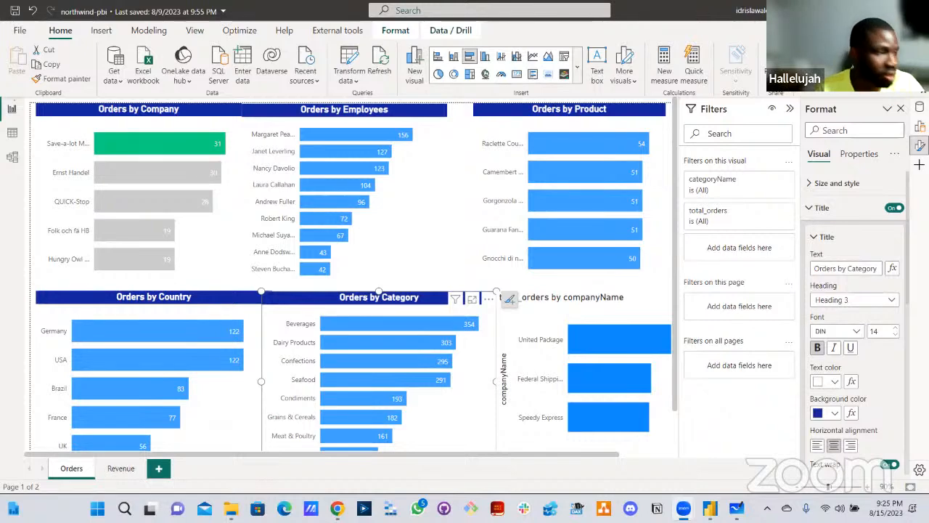
# - Copy the Orders by Category chart's formatting onto the companyName chart that lists the shipping companies, using Format painter
pyautogui.click(77, 79)
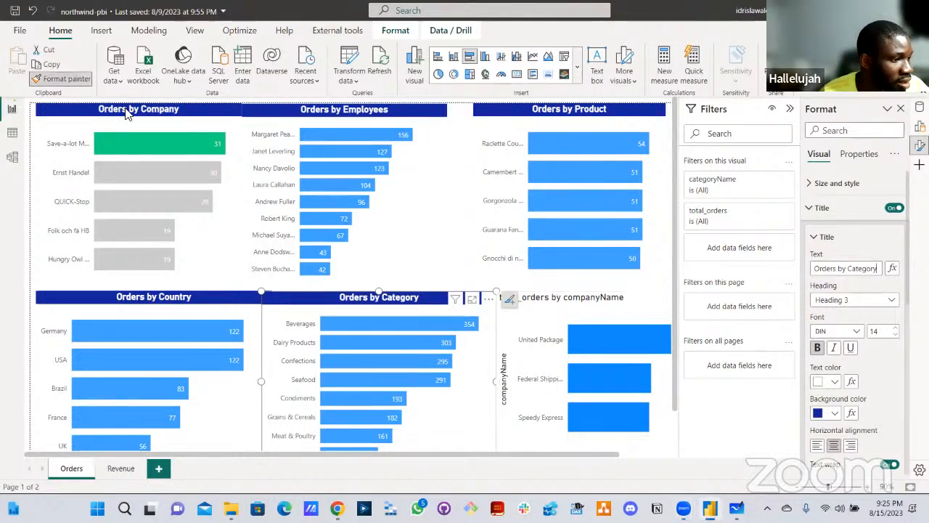
pyautogui.click(126, 114)
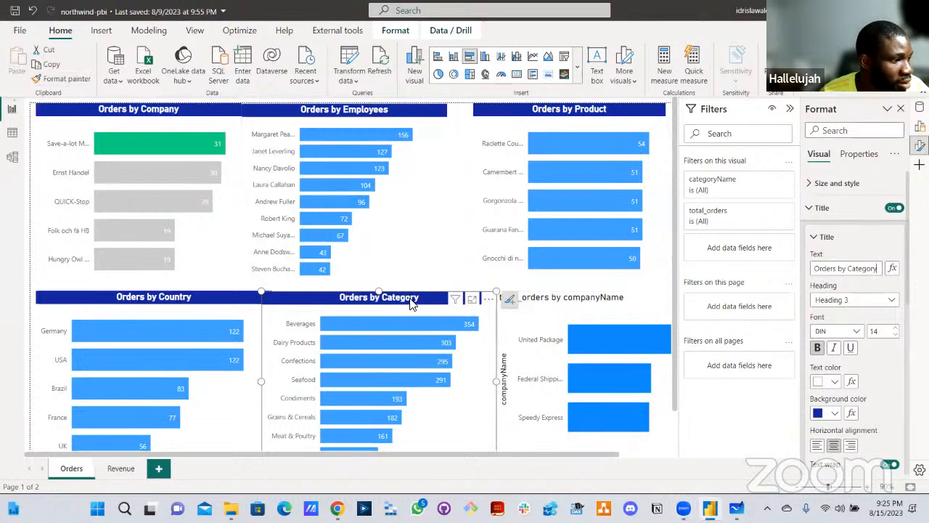
pyautogui.click(64, 78)
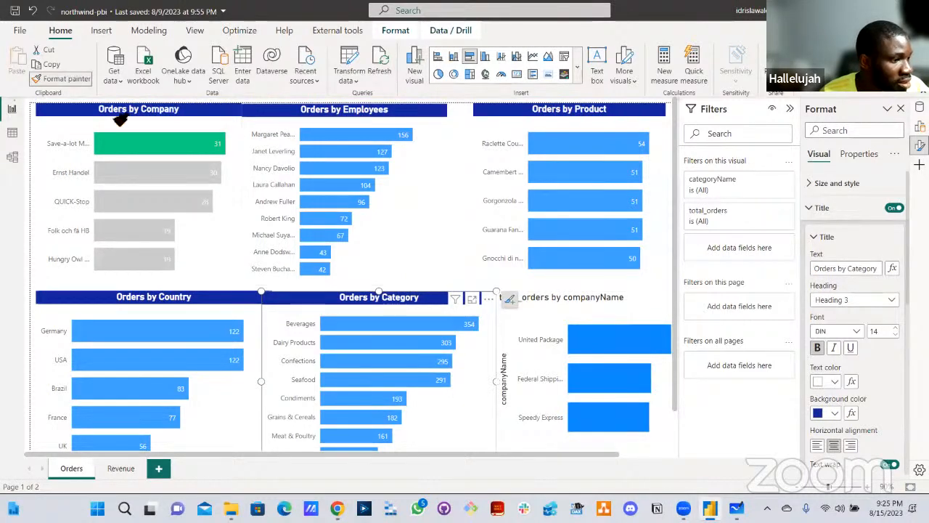
pyautogui.click(537, 305)
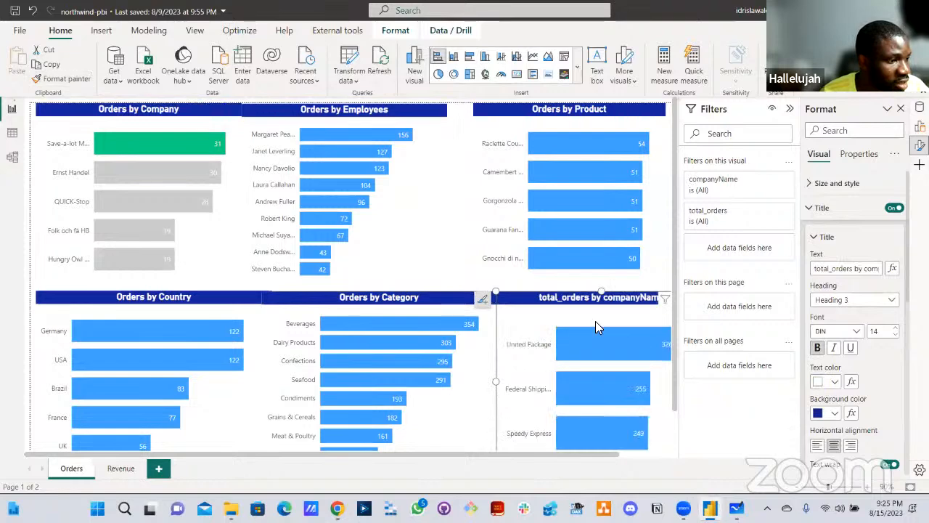
# - Change the title of the shipping companies' chart to "Orders by Shipper"
pyautogui.click(843, 269)
pyautogui.write('Orders by S')
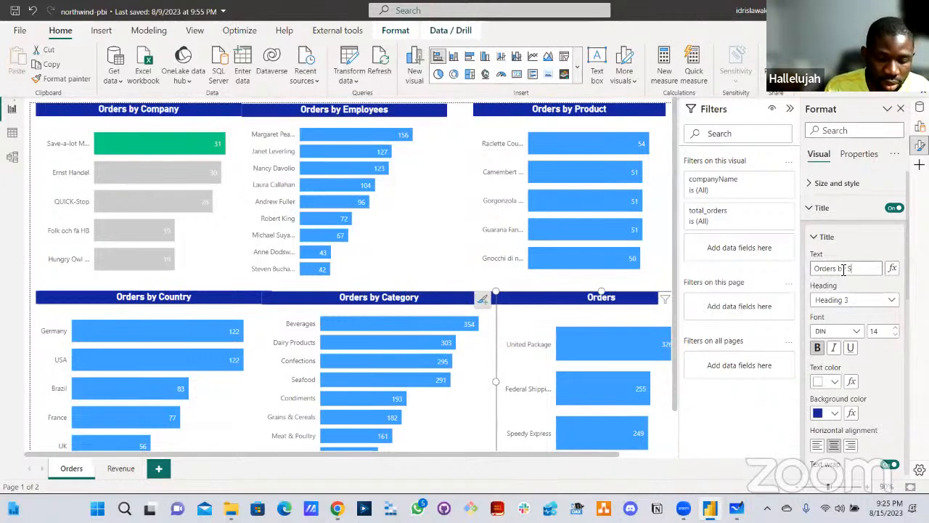
pyautogui.write('hipper')
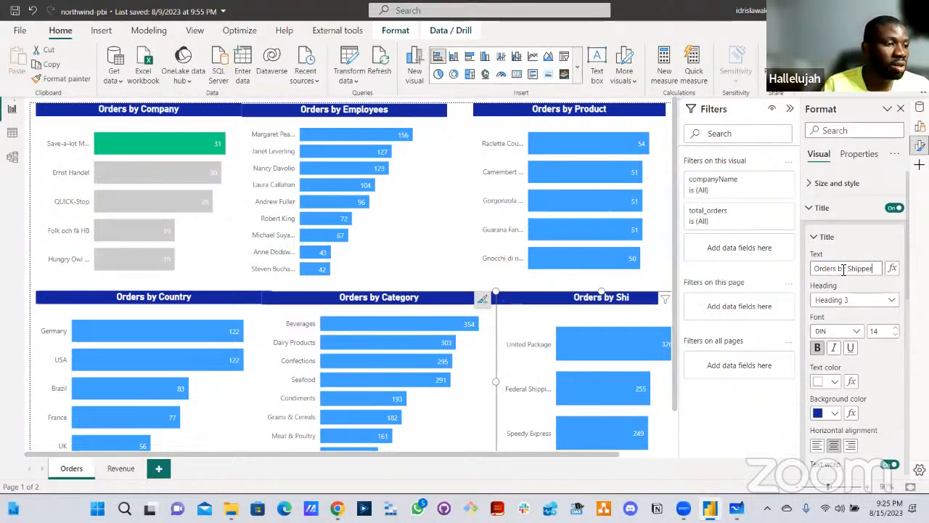
# - Deselect the Orders by Shipper chart and collapse the Filters pane to give the report canvas more room
pyautogui.click(467, 257)
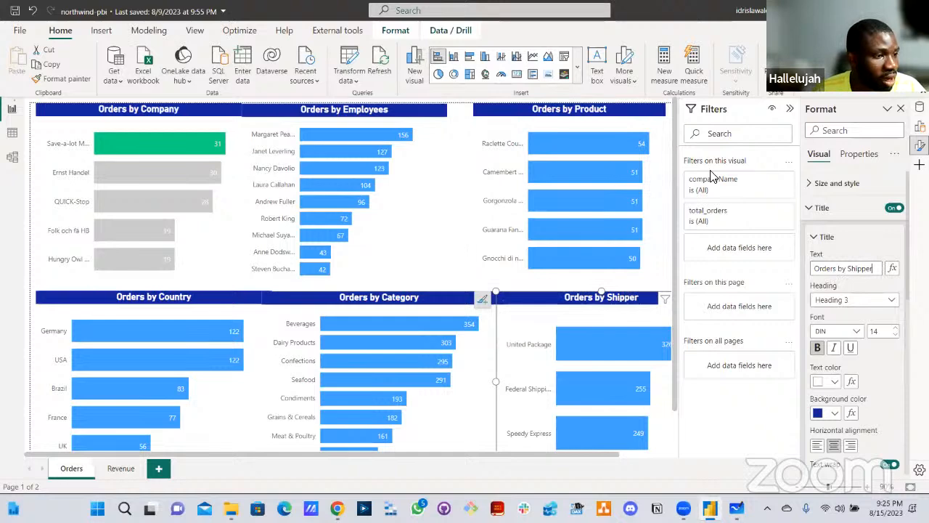
pyautogui.click(789, 110)
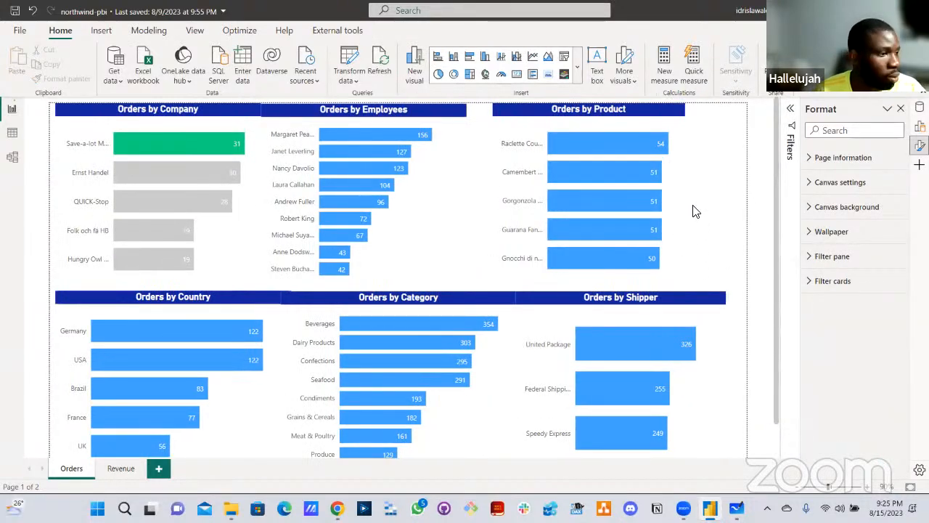
pyautogui.scroll(-1, 696, 230)
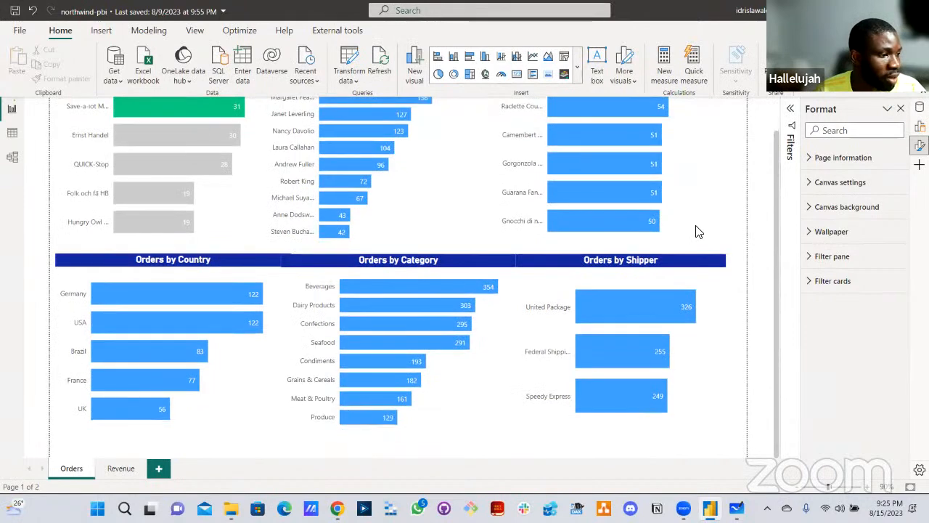
pyautogui.scroll(1, 701, 221)
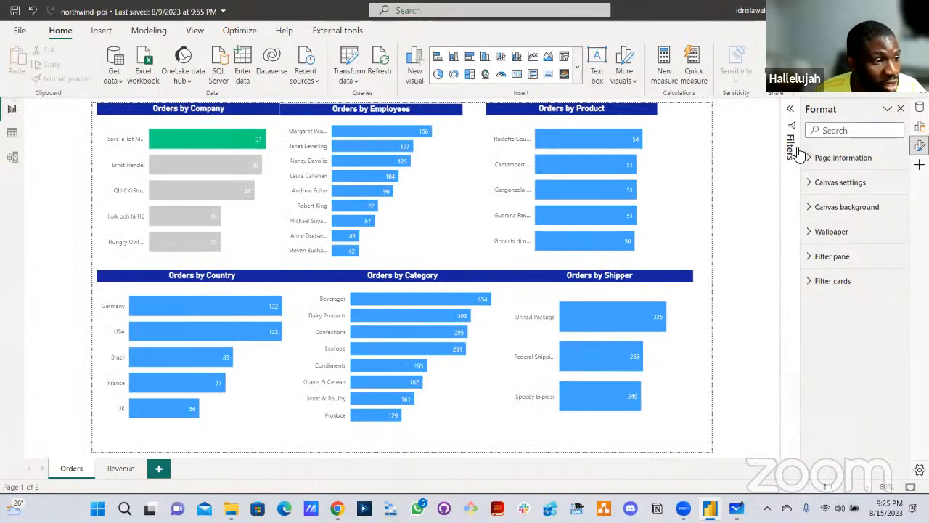
# - Set the Orders page's canvas type to Custom with a height of 1000 px and a width of 1500 px
pyautogui.click(826, 183)
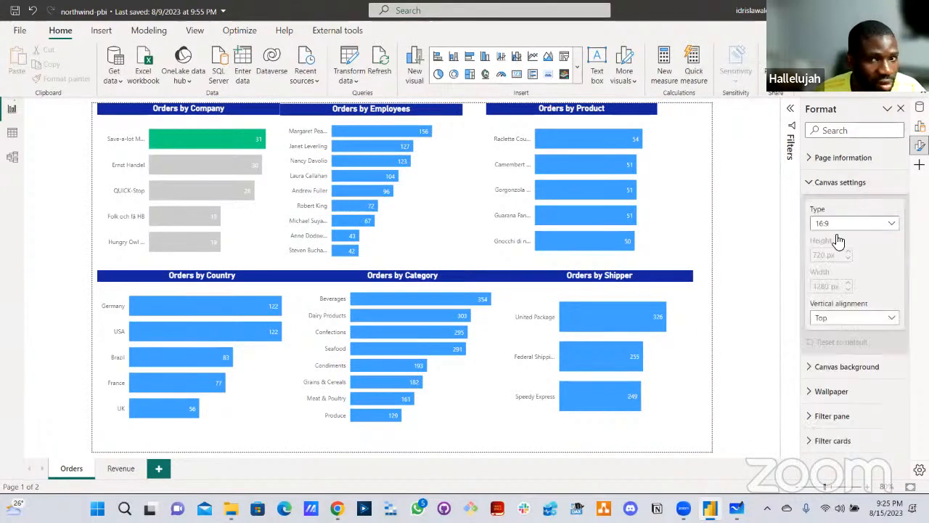
pyautogui.click(838, 228)
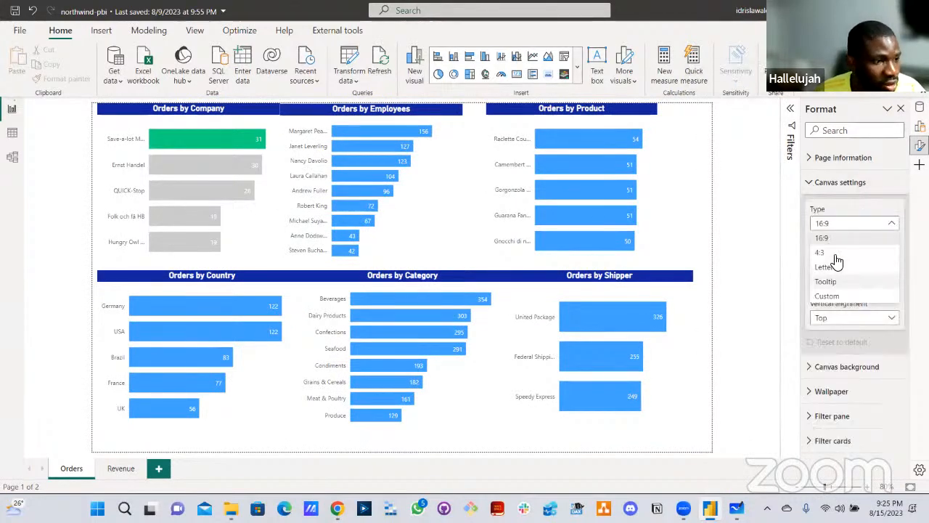
pyautogui.click(827, 295)
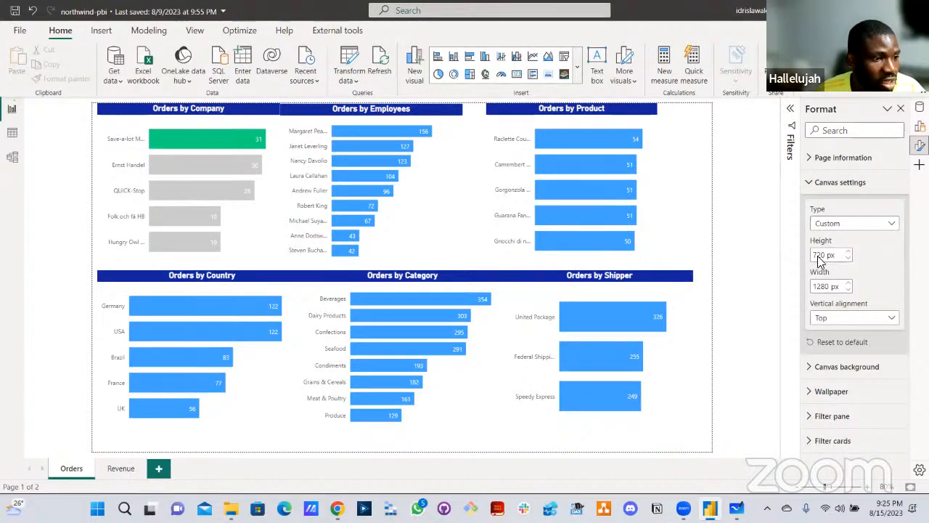
pyautogui.doubleClick(818, 255)
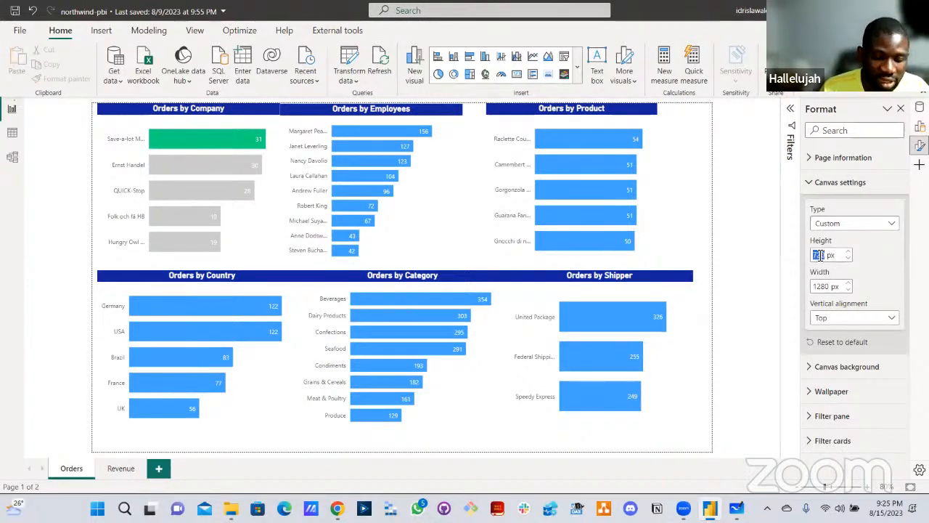
pyautogui.write('1000')
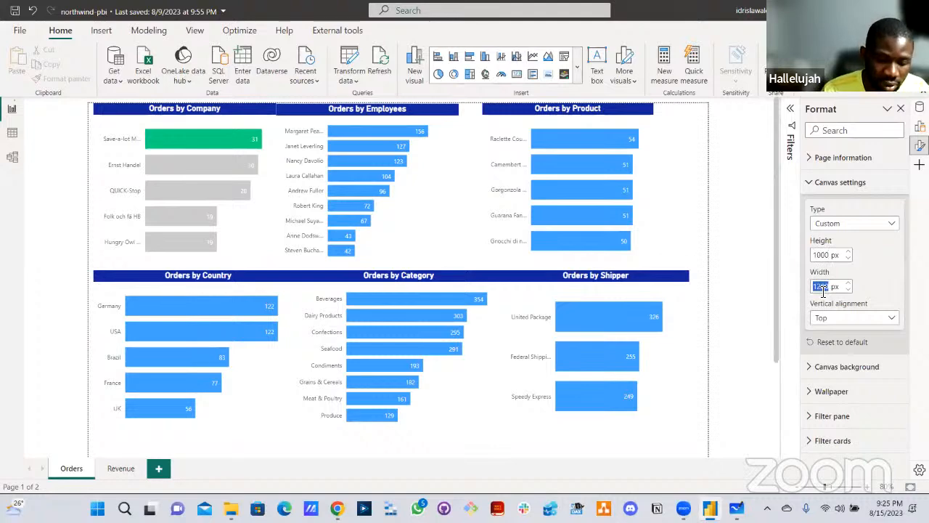
pyautogui.write('1500')
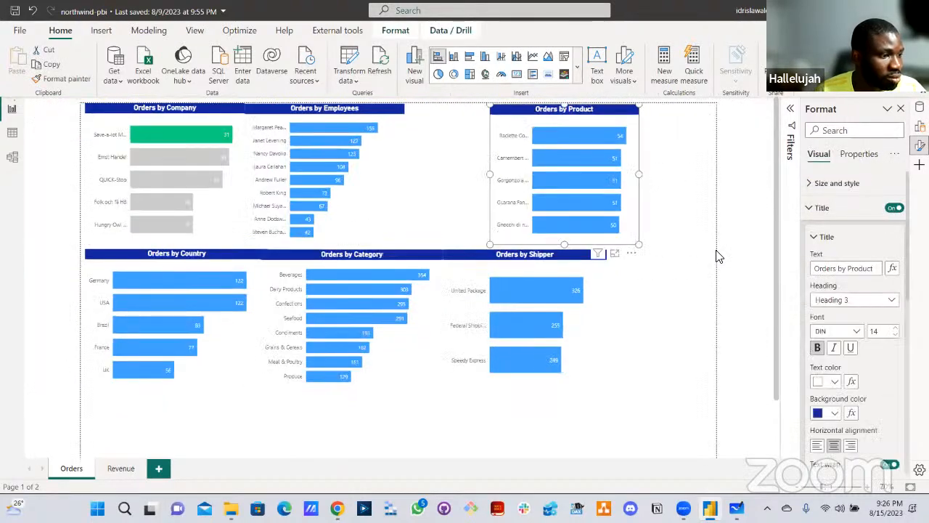
# - Move the Orders by Product chart toward the page's right edge and place the Orders by Shipper chart beneath it
pyautogui.scroll(-1, 675, 249)
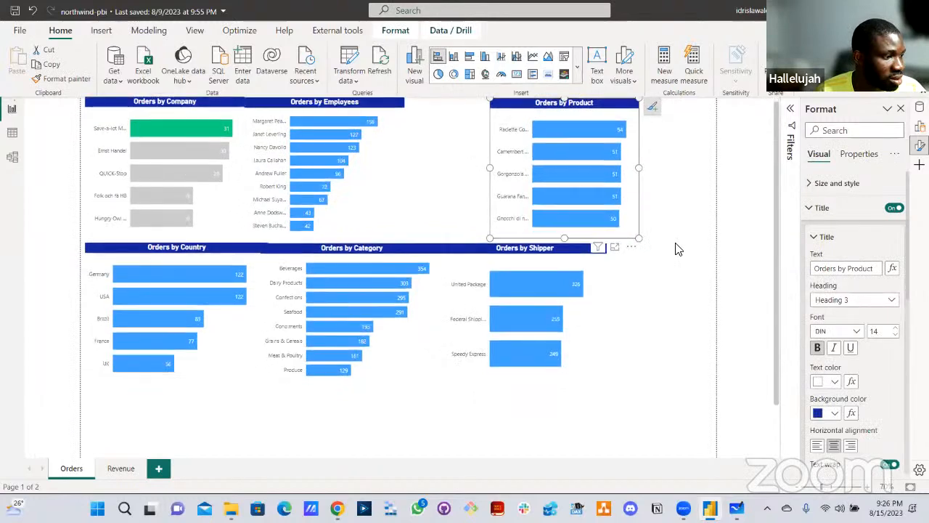
pyautogui.scroll(-2, 675, 249)
pyautogui.scroll(-1, 675, 249)
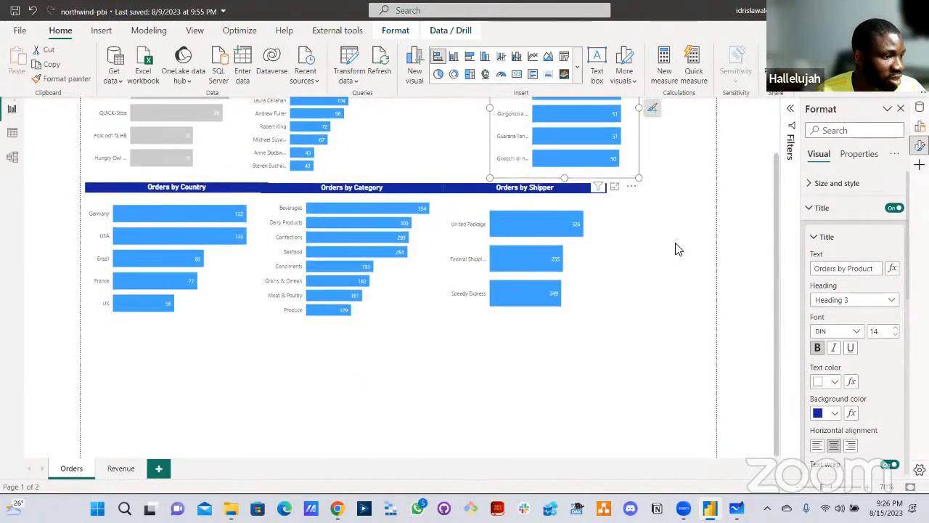
pyautogui.scroll(3, 661, 240)
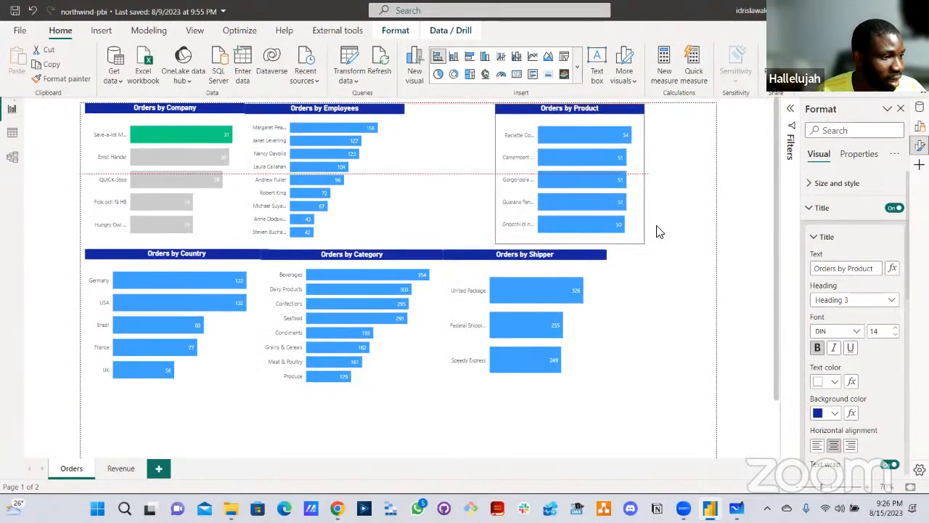
pyautogui.press('Right')
pyautogui.press('Right')
pyautogui.press('Right')
pyautogui.press('Right')
pyautogui.press('Right')
pyautogui.press('Right')
pyautogui.press('Right')
pyautogui.press('Right')
pyautogui.press('Down')
pyautogui.press('Down')
pyautogui.press('Down')
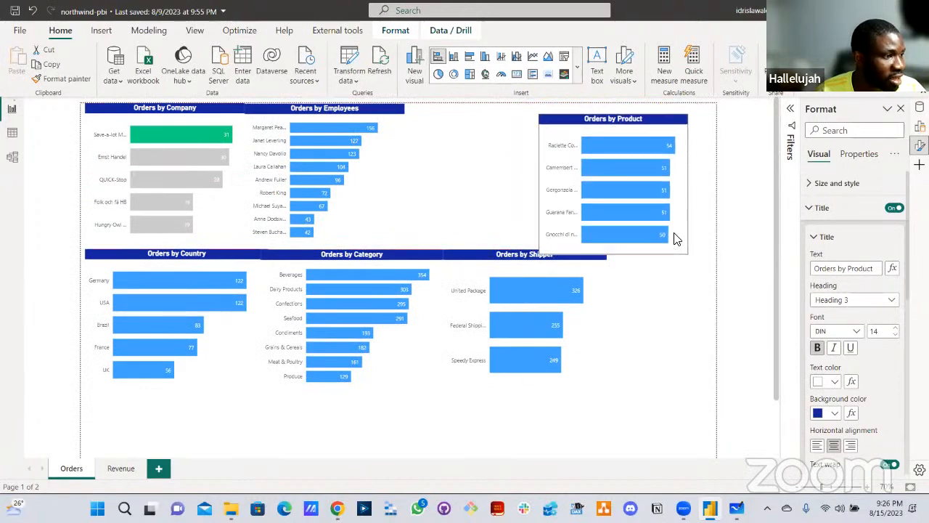
pyautogui.moveTo(588, 359); pyautogui.dragTo(662, 387)
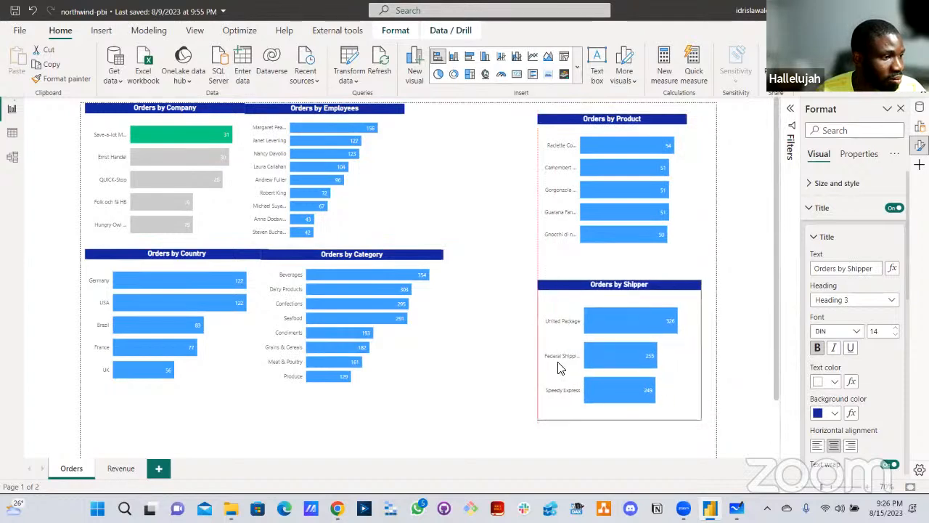
# - Widen the Orders by Product chart so its left edge lines up with the Orders by Shipper chart
pyautogui.click(547, 205)
pyautogui.moveTo(500, 191); pyautogui.dragTo(458, 194)
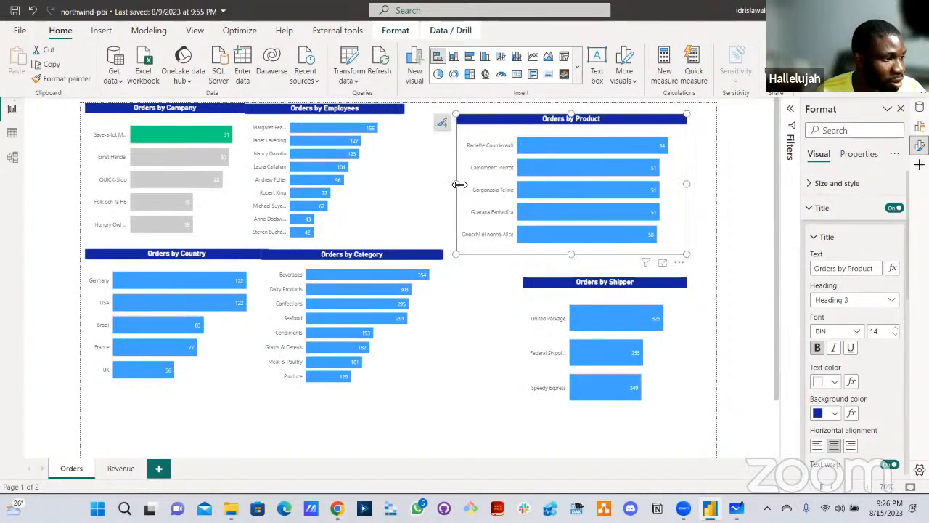
pyautogui.moveTo(459, 185); pyautogui.dragTo(540, 189)
pyautogui.moveTo(519, 196); pyautogui.dragTo(519, 196)
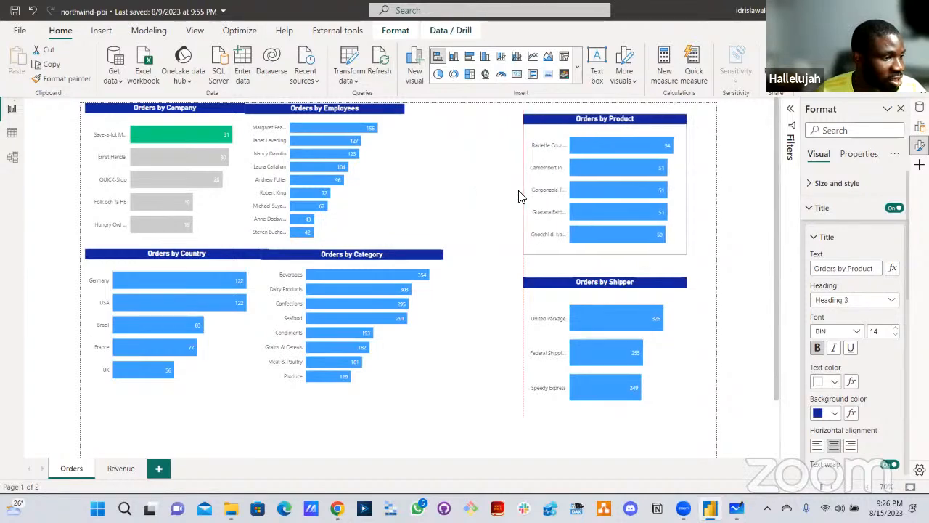
# - Move the Orders by Employees chart into the middle column beside Orders by Product, and shift the Orders by Category chart down below it
pyautogui.moveTo(410, 190); pyautogui.dragTo(439, 204)
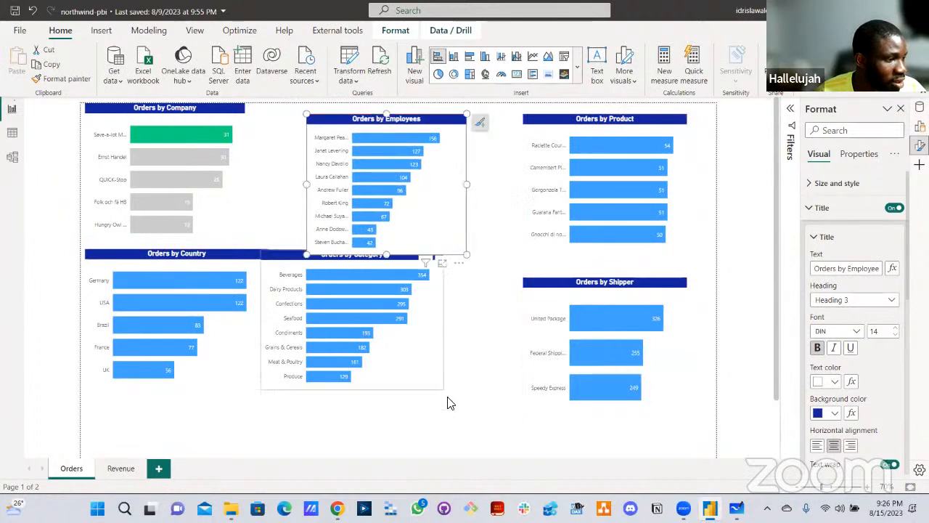
pyautogui.moveTo(263, 248); pyautogui.dragTo(271, 293)
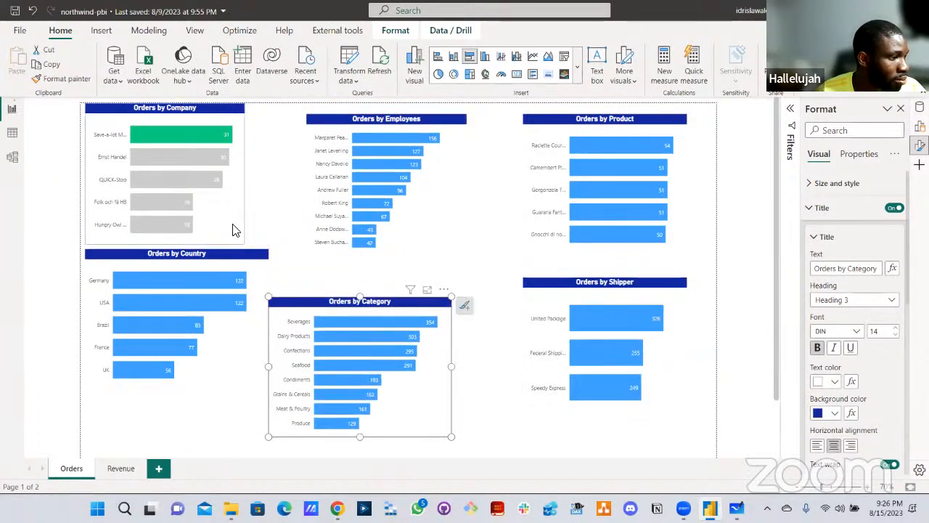
pyautogui.click(434, 253)
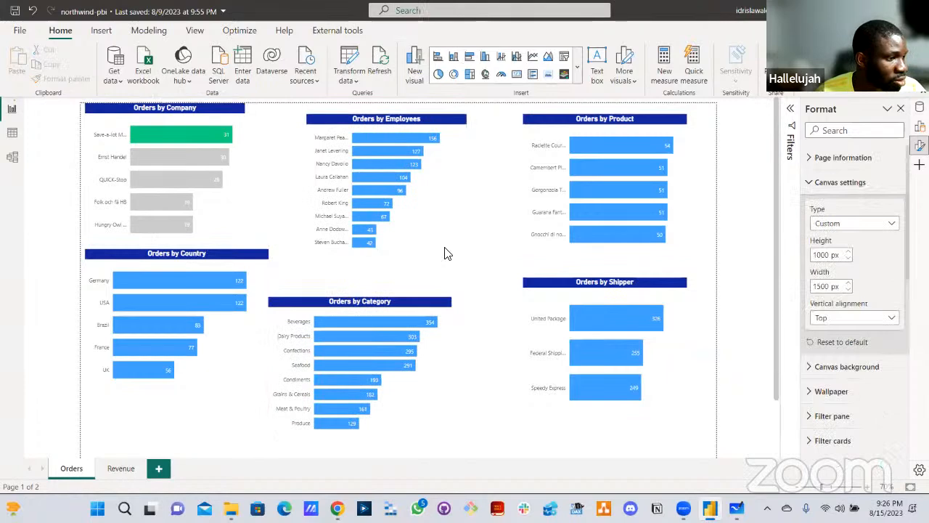
pyautogui.click(447, 253)
# - Select all six bar charts and move them down together, leaving an empty band across the top of the page
pyautogui.click(695, 239)
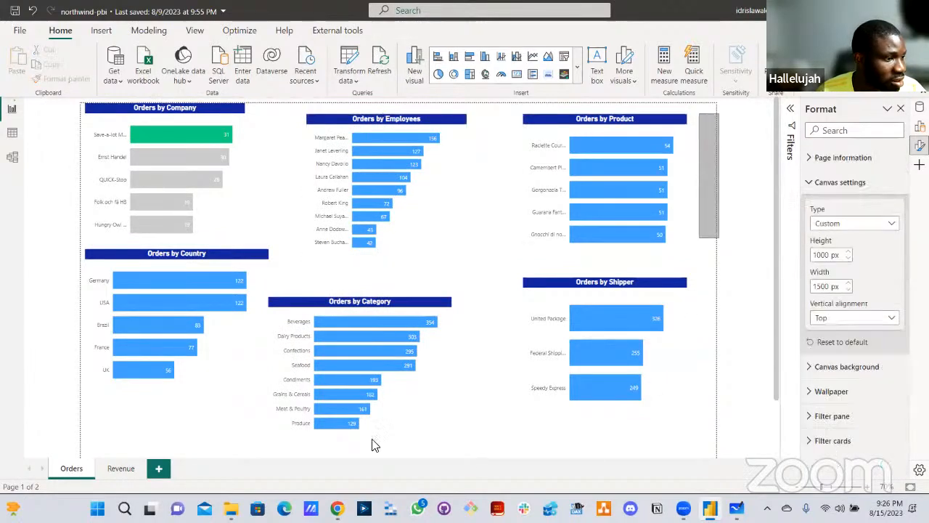
pyautogui.moveTo(372, 444); pyautogui.dragTo(182, 384)
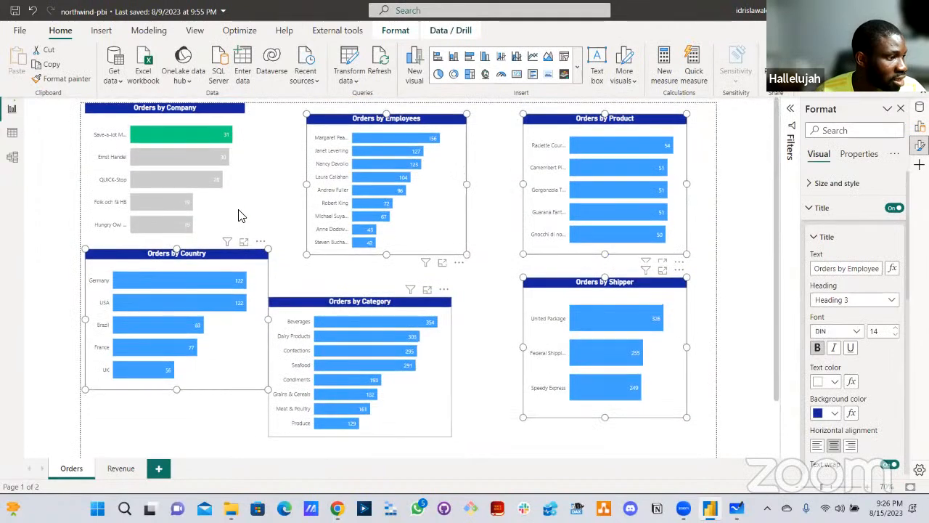
pyautogui.keyDown('ctrl'); pyautogui.click(241, 215); pyautogui.keyUp('ctrl')
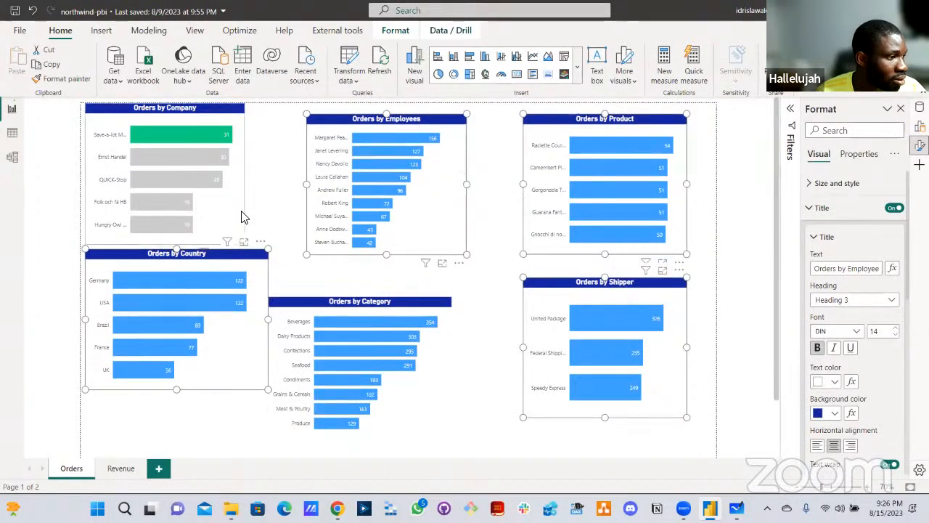
pyautogui.keyDown('ctrl'); pyautogui.click(448, 403); pyautogui.keyUp('ctrl')
pyautogui.scroll(-2, 473, 340)
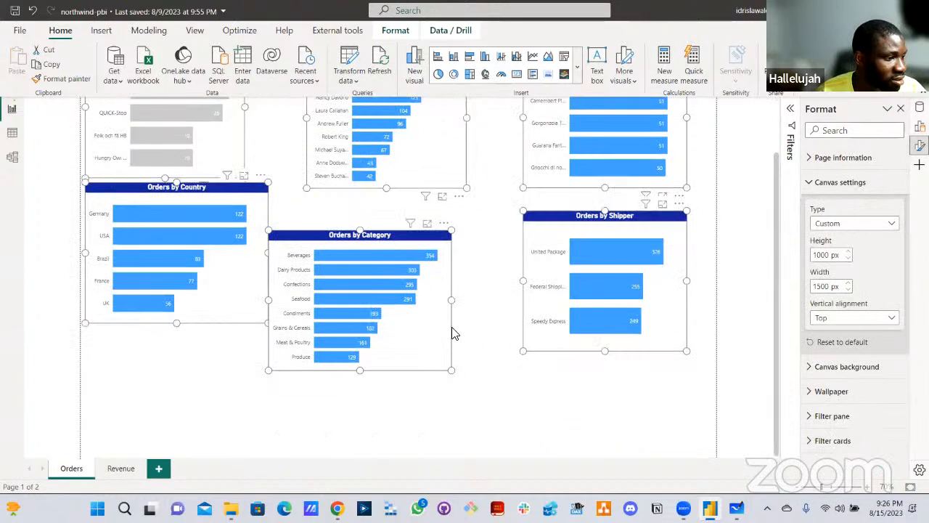
pyautogui.scroll(3, 446, 378)
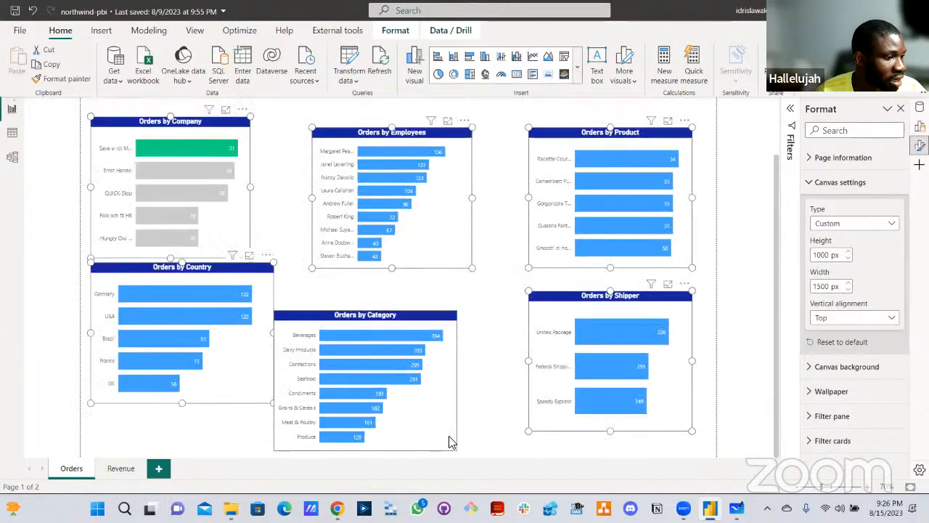
pyautogui.click(448, 322)
pyautogui.scroll(2, 400, 164)
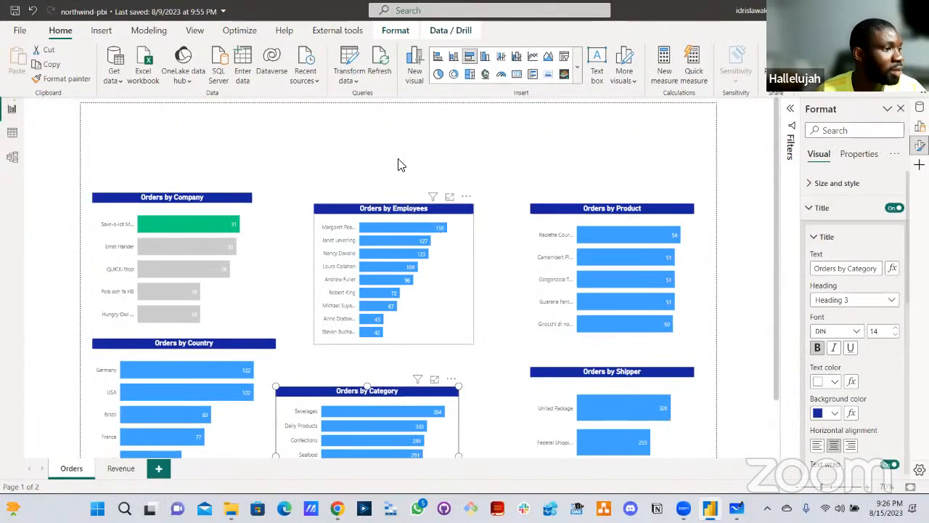
# - Place the Orders by Category chart directly under Orders by Employees and level the Orders by Shipper chart with it
pyautogui.click(400, 150)
pyautogui.scroll(-2, 421, 161)
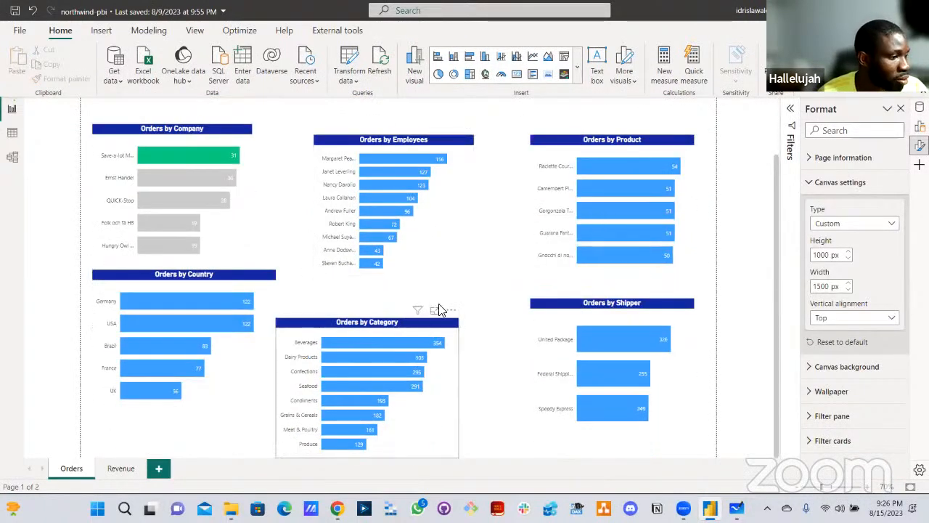
pyautogui.moveTo(439, 313); pyautogui.dragTo(458, 293)
pyautogui.moveTo(541, 296); pyautogui.dragTo(541, 286)
pyautogui.click(821, 208)
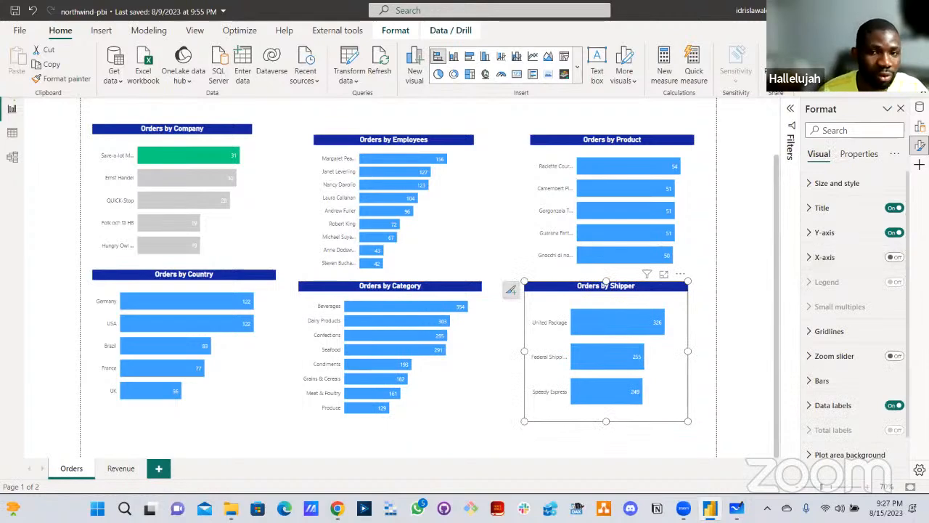
pyautogui.click(518, 357)
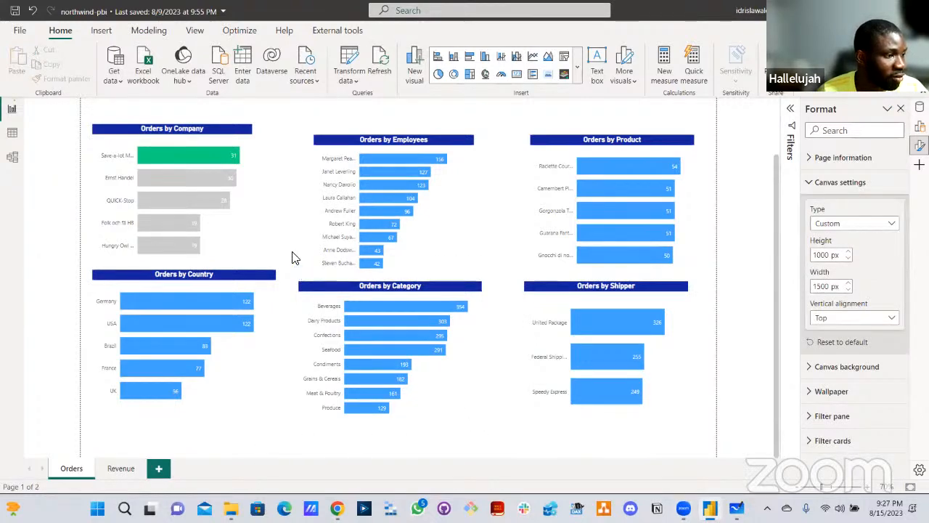
pyautogui.scroll(3, 296, 224)
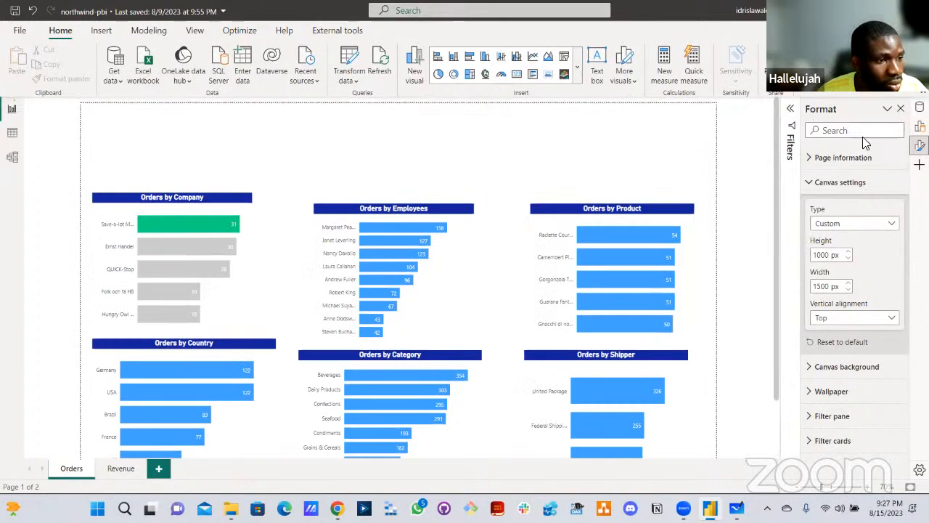
# - Add a new visual listing orderDate from the orders table in the empty band of the Orders page
pyautogui.click(920, 107)
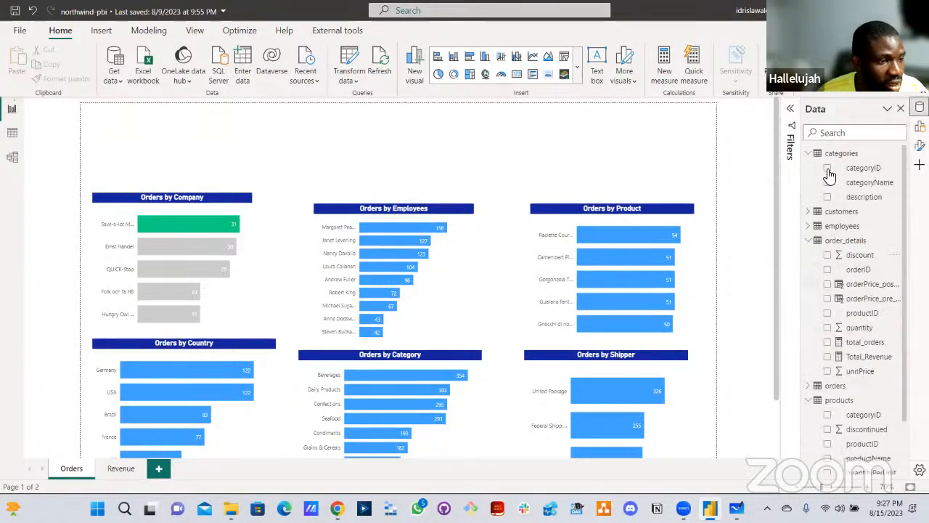
pyautogui.click(810, 156)
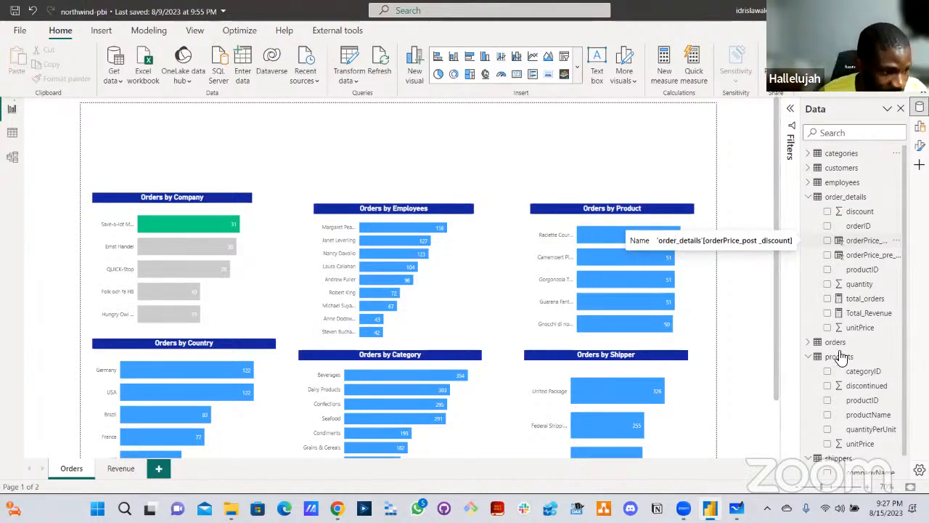
pyautogui.scroll(-1, 844, 369)
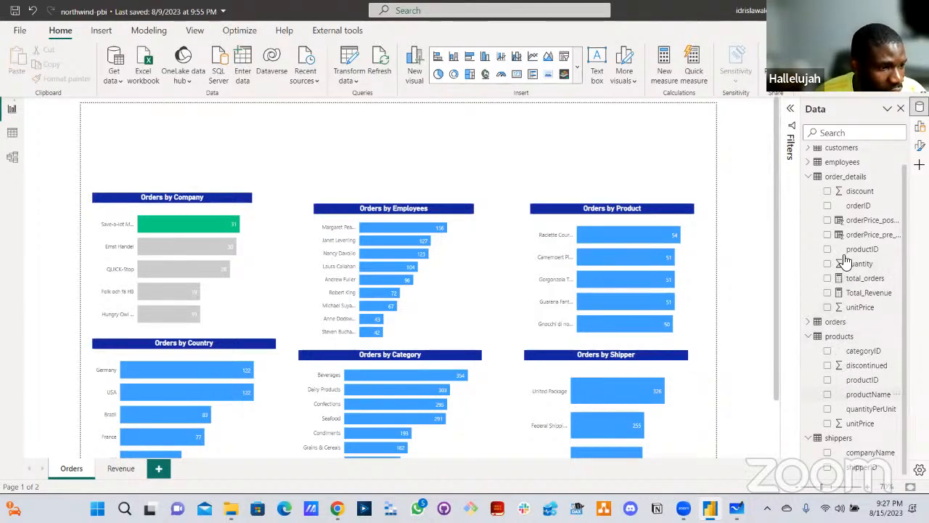
pyautogui.click(811, 323)
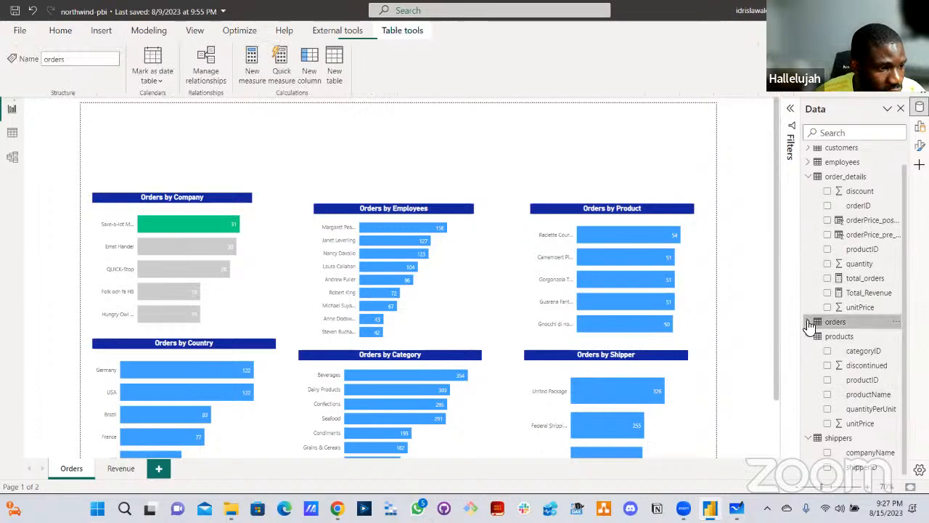
pyautogui.click(847, 323)
pyautogui.scroll(-3, 848, 327)
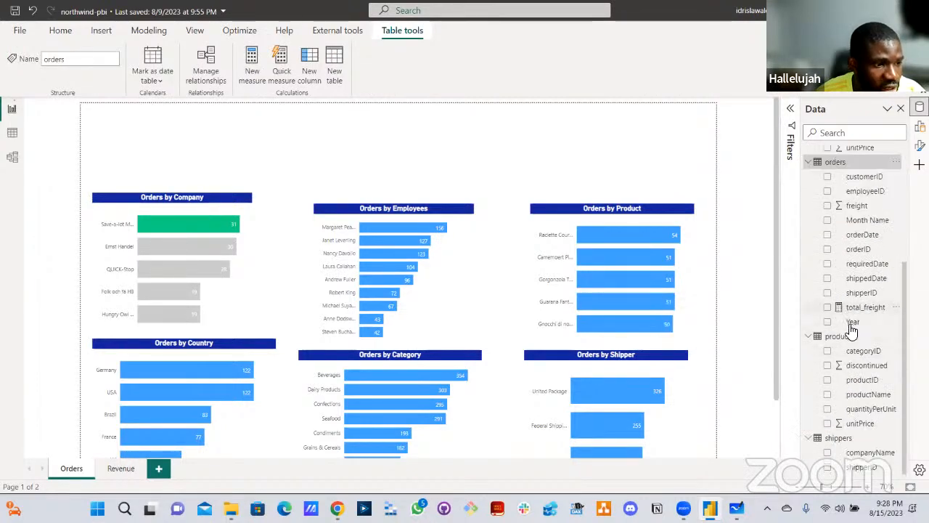
pyautogui.click(447, 152)
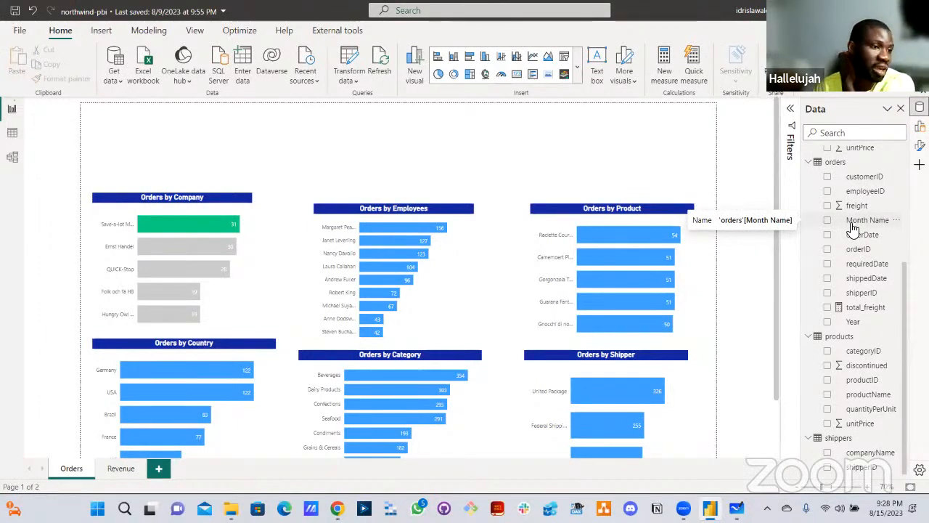
pyautogui.click(827, 234)
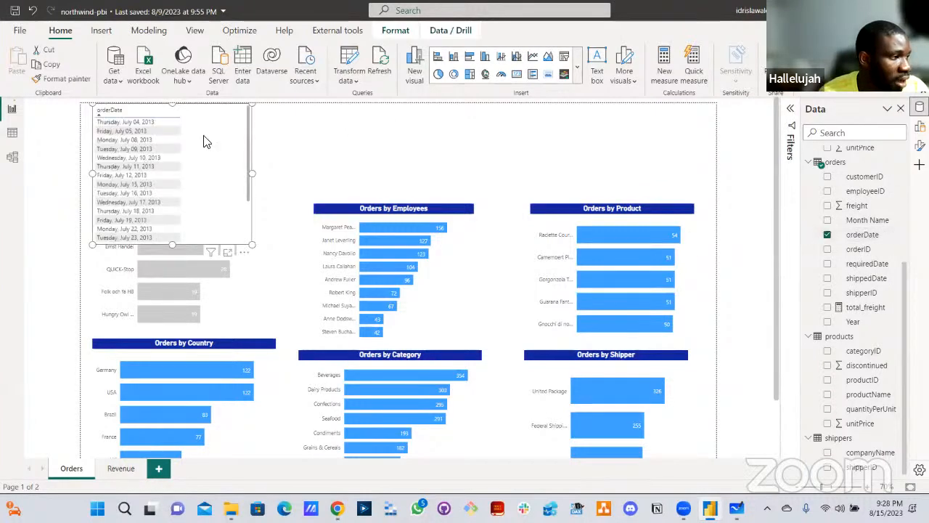
pyautogui.scroll(-5, 209, 221)
pyautogui.scroll(5, 208, 221)
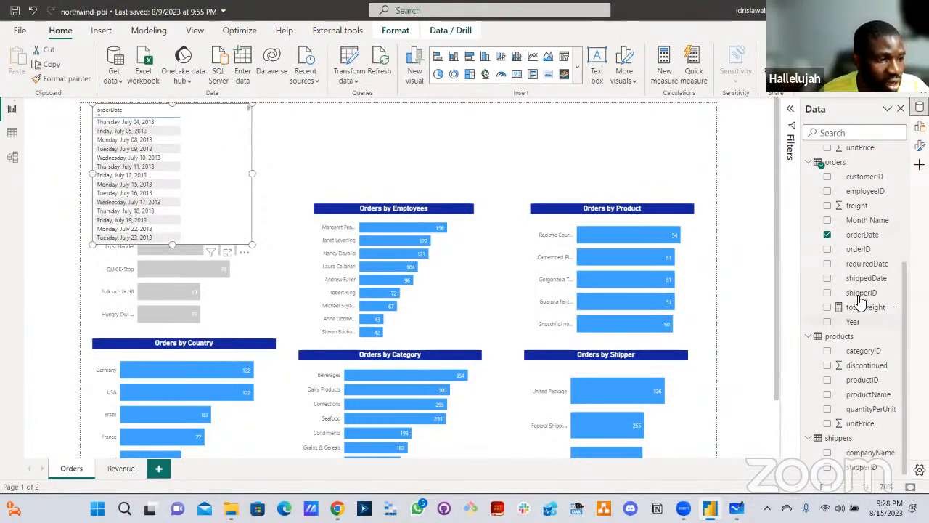
# - Add the total_orders measure to the orderDate visual and show it as an enlarged line chart reaching across the middle column
pyautogui.scroll(3, 860, 302)
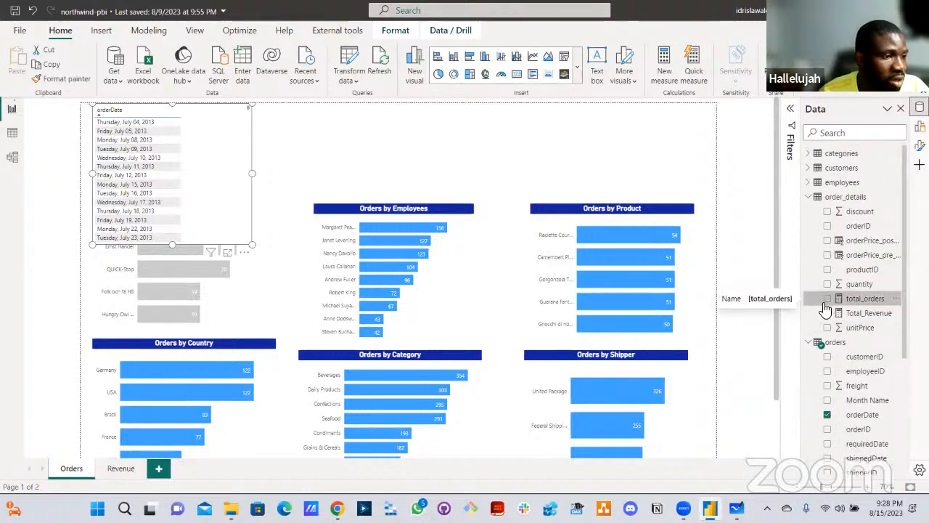
pyautogui.click(827, 298)
pyautogui.moveTo(247, 244); pyautogui.dragTo(479, 297)
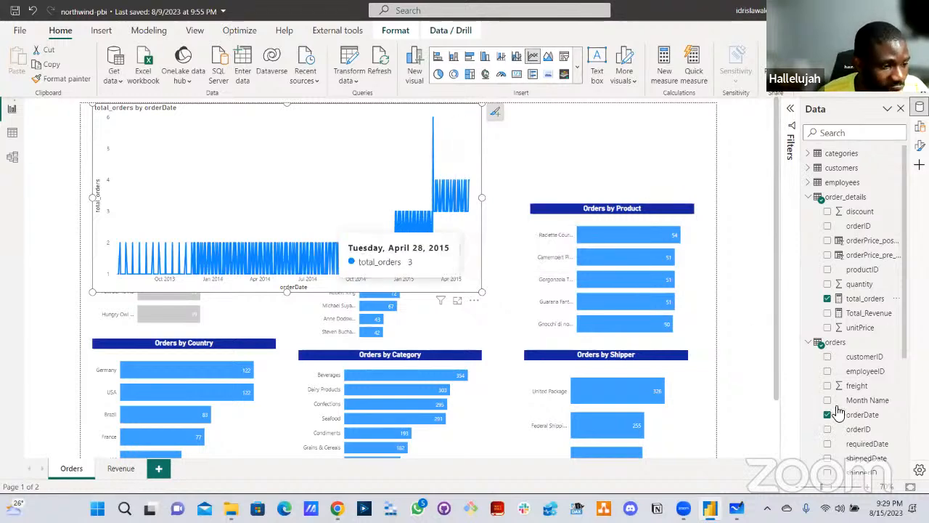
# - Remove the orderDate field from the total_orders visual
pyautogui.scroll(-3, 836, 417)
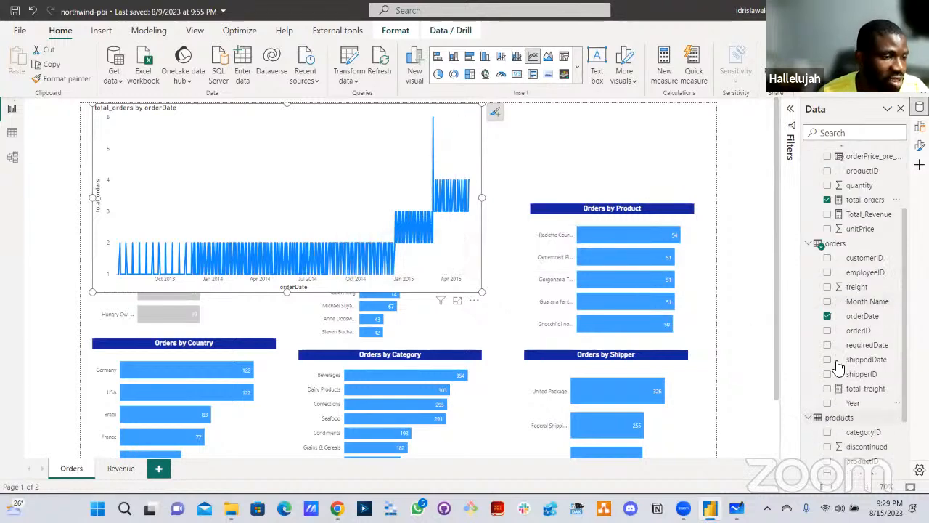
pyautogui.click(827, 317)
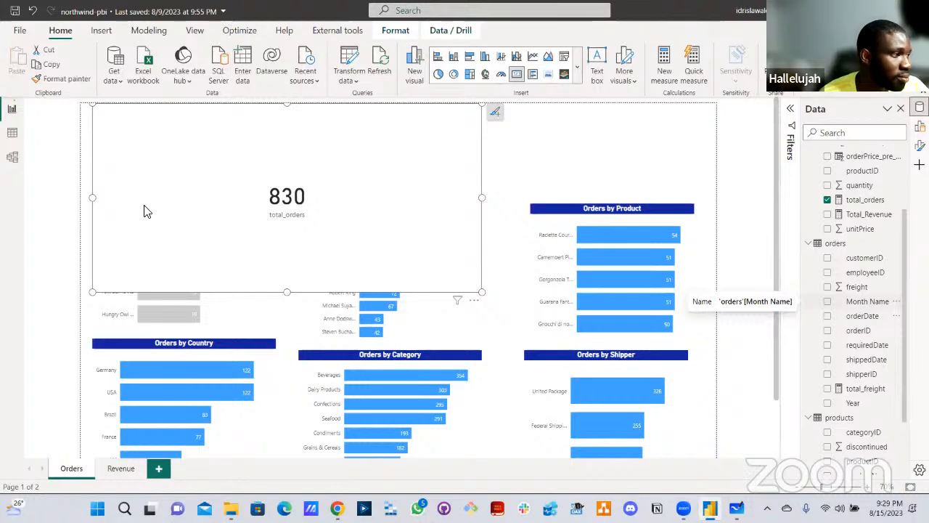
# - Open the data of the orders table and check the orderDate column's data type and format options
pyautogui.click(12, 133)
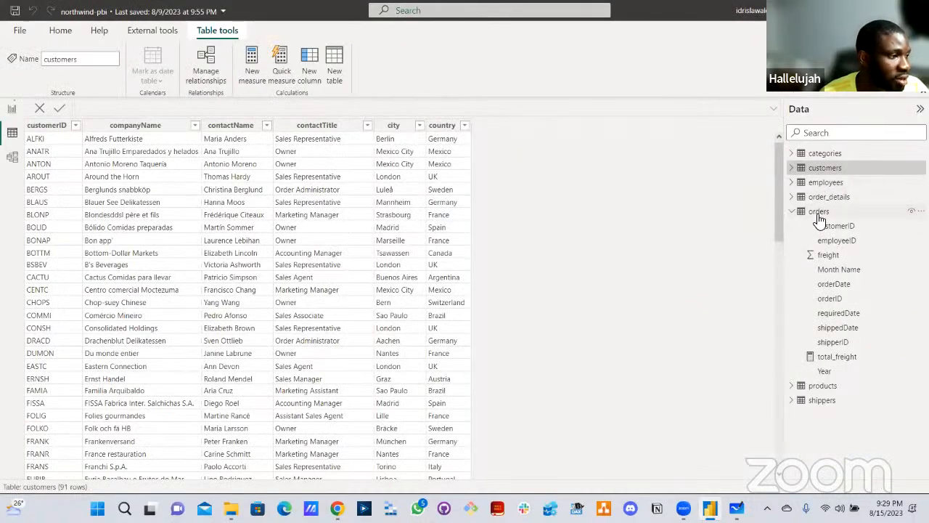
pyautogui.click(818, 212)
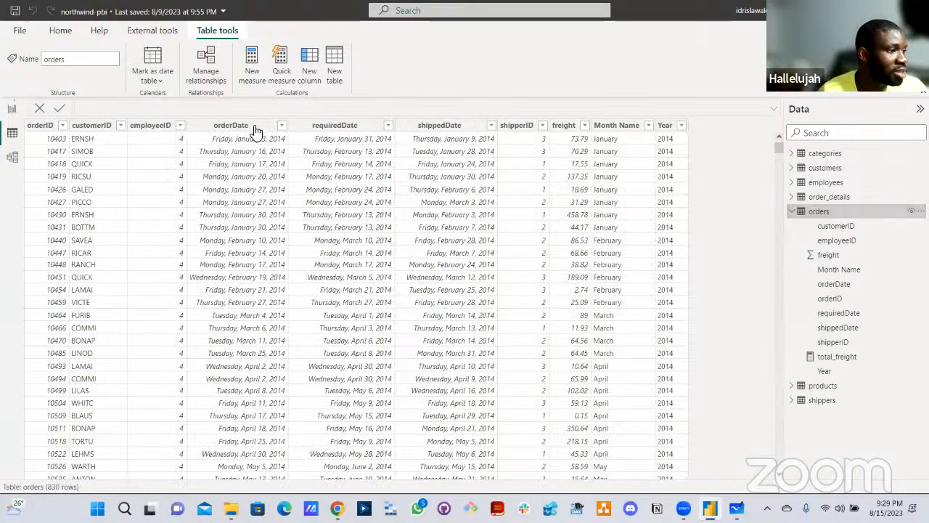
pyautogui.click(254, 128)
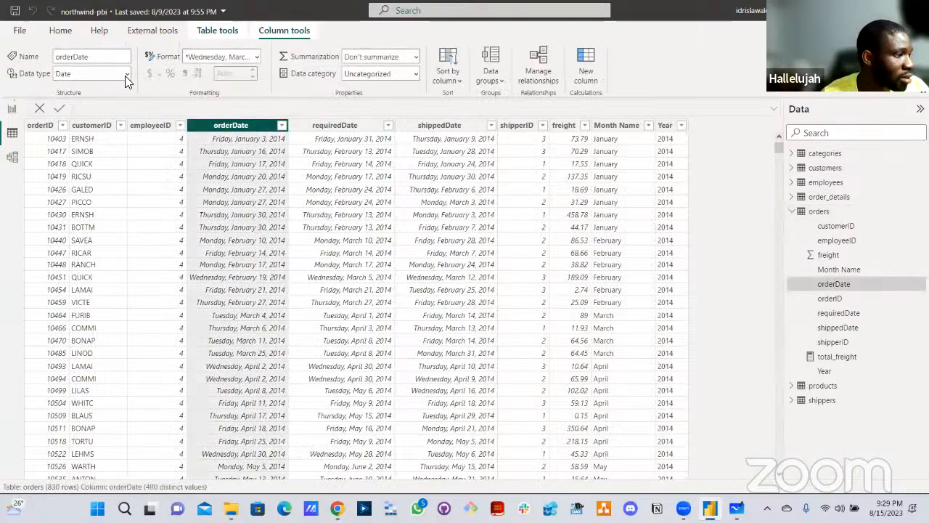
pyautogui.click(126, 75)
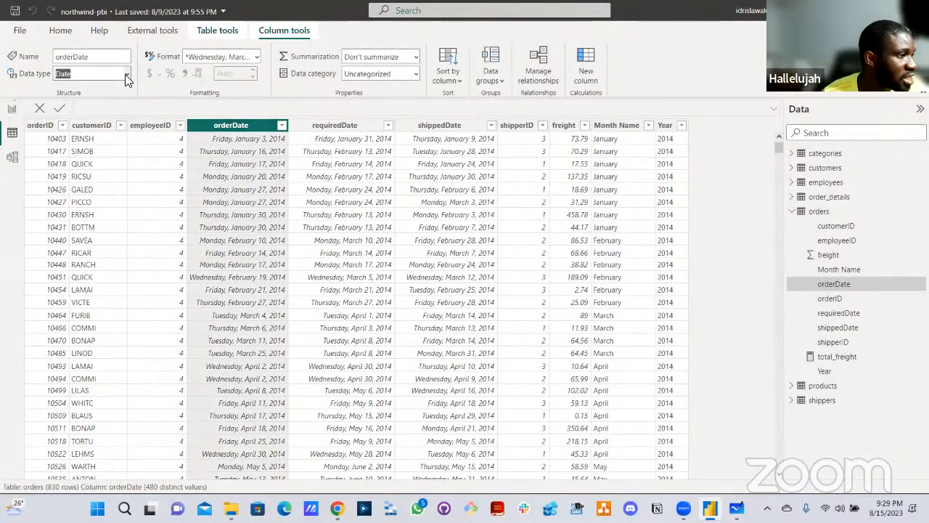
pyautogui.click(257, 59)
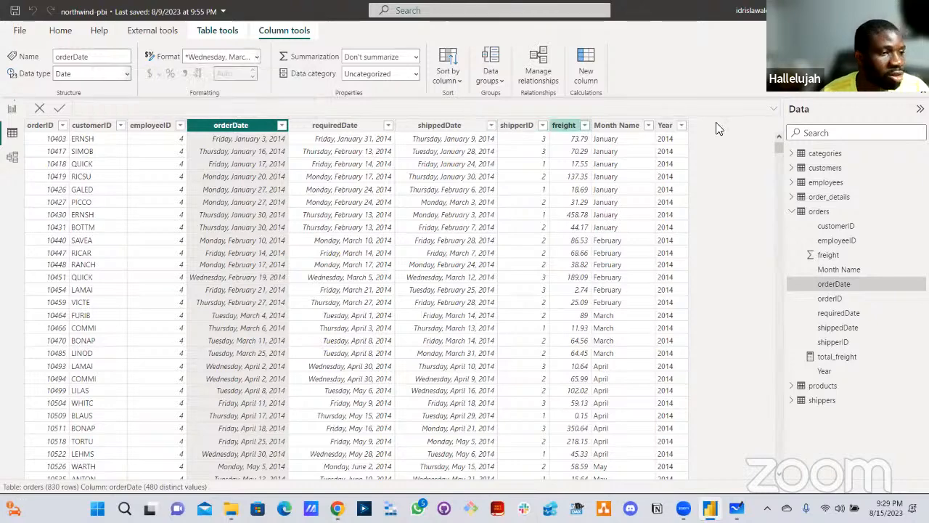
# - Open the orders query in Power Query Editor at its Month Name and Year columns
pyautogui.rightClick(818, 212)
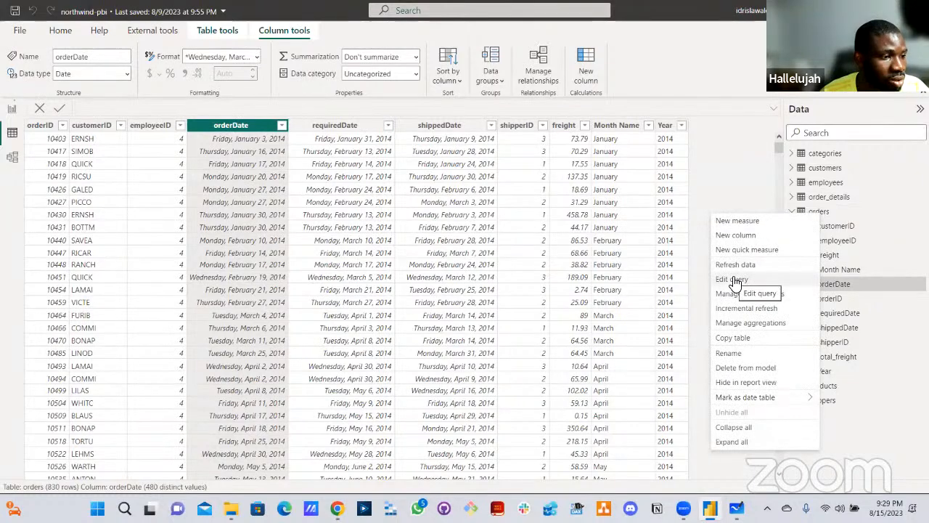
pyautogui.click(731, 280)
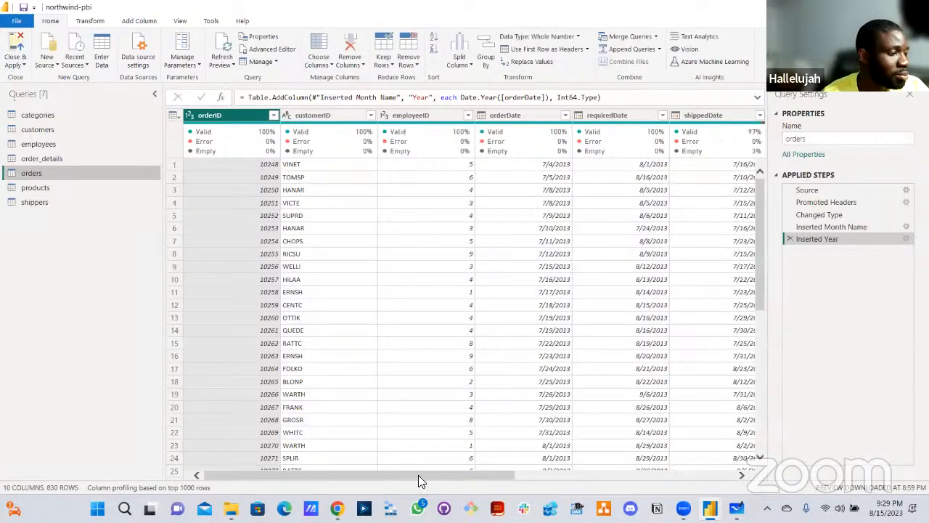
pyautogui.moveTo(419, 476); pyautogui.dragTo(740, 465)
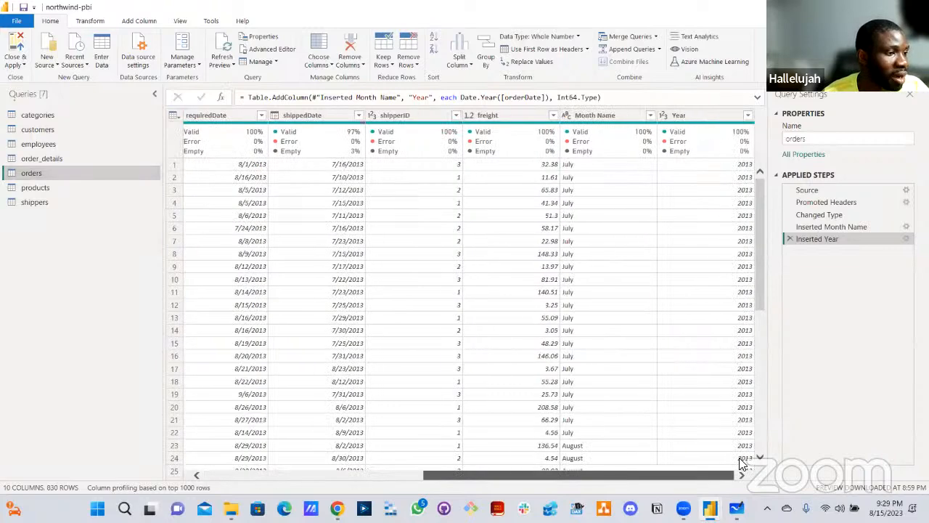
# - Add a merged column named MonthYear that combines Month Name and Year with a Space separator
pyautogui.click(608, 116)
pyautogui.keyDown('ctrl'); pyautogui.click(675, 115); pyautogui.keyUp('ctrl')
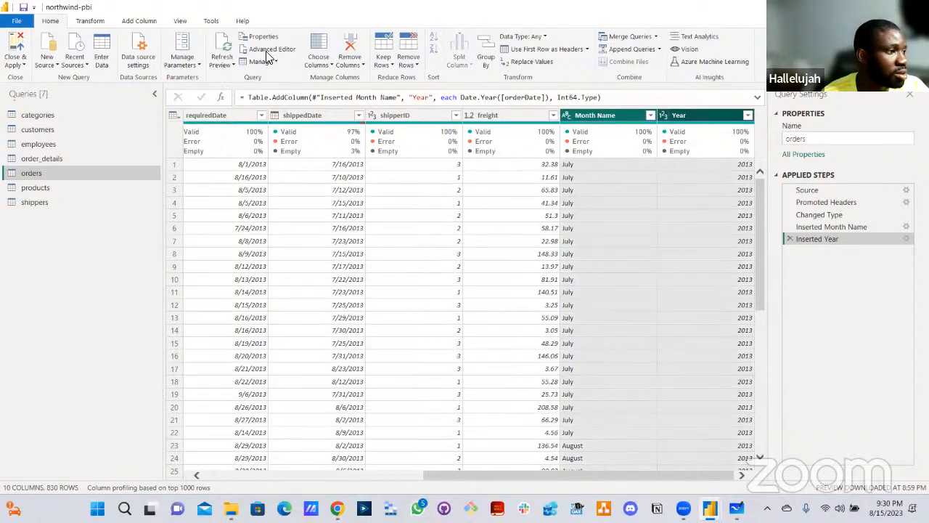
pyautogui.click(142, 22)
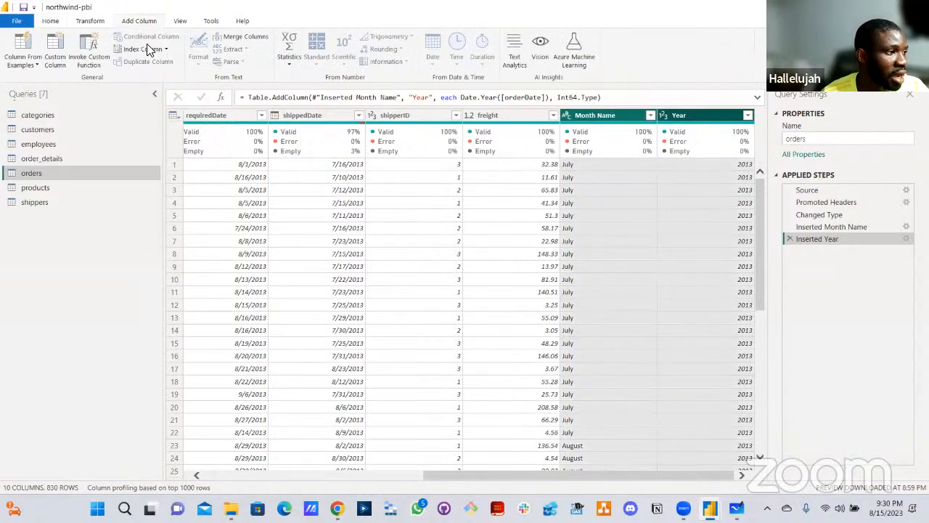
pyautogui.click(251, 36)
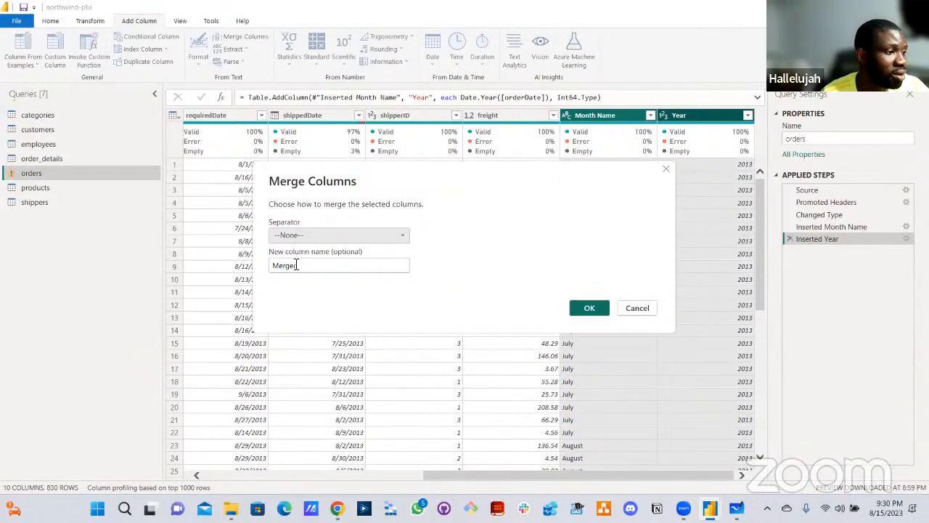
pyautogui.click(291, 236)
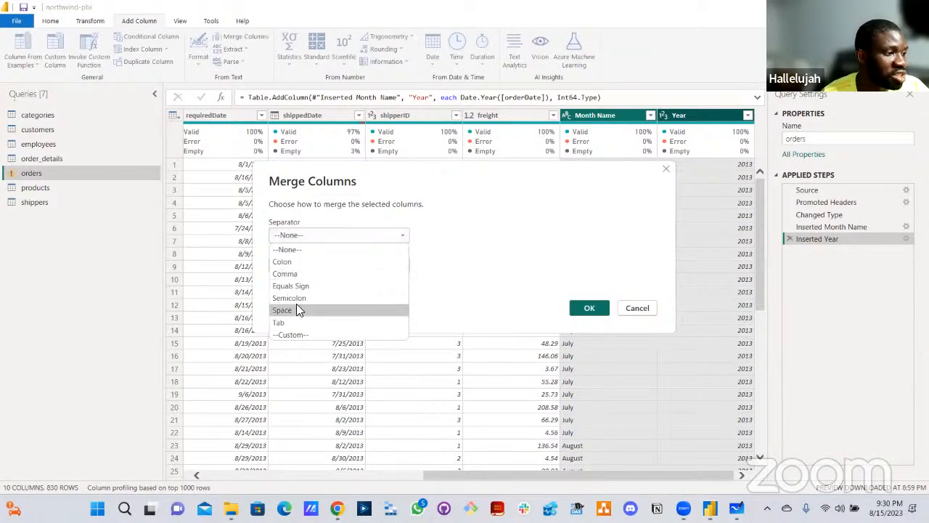
pyautogui.click(290, 310)
pyautogui.moveTo(303, 266); pyautogui.dragTo(277, 270)
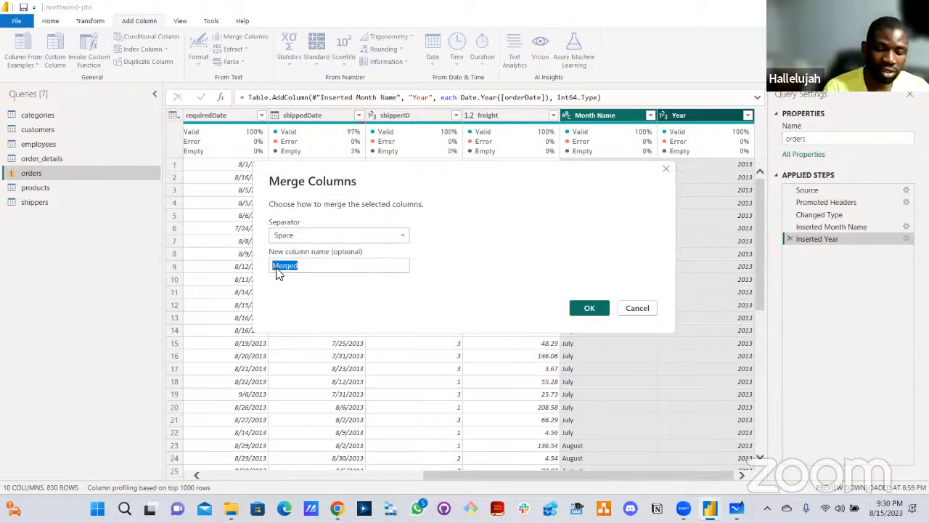
pyautogui.write('Month')
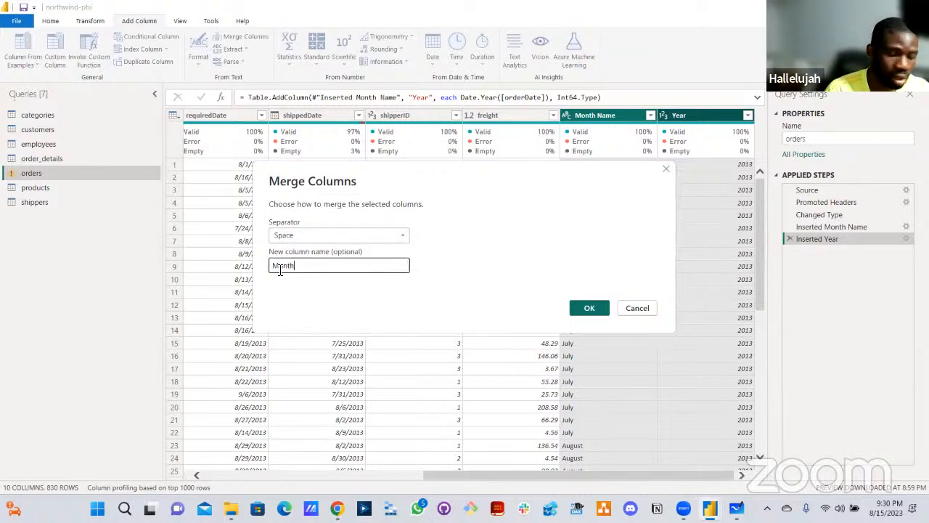
pyautogui.write('Year')
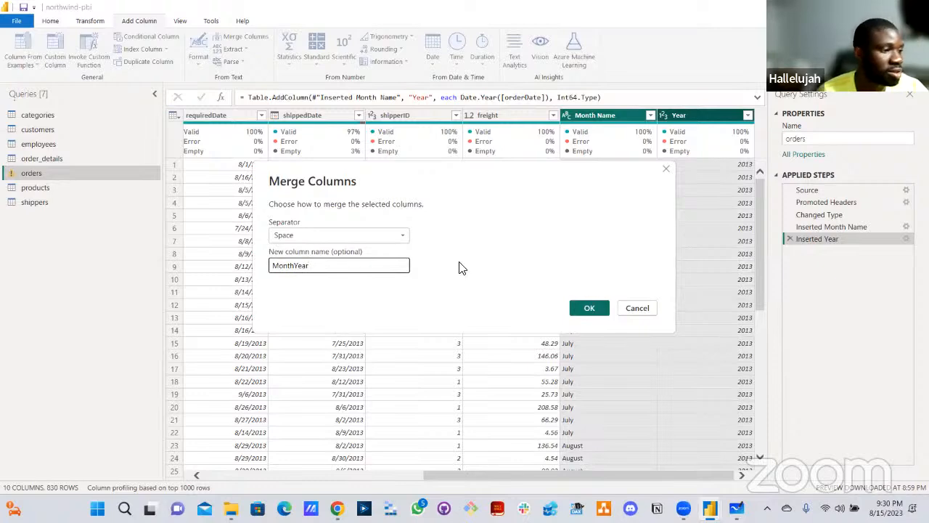
pyautogui.click(587, 307)
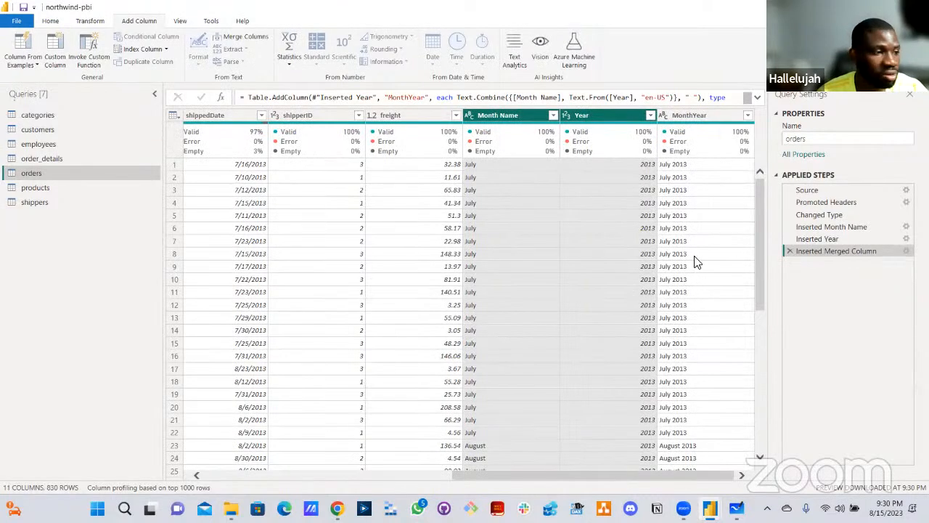
# - Change the MonthYear column's data type to Date and check the converted values through the rows
pyautogui.click(664, 116)
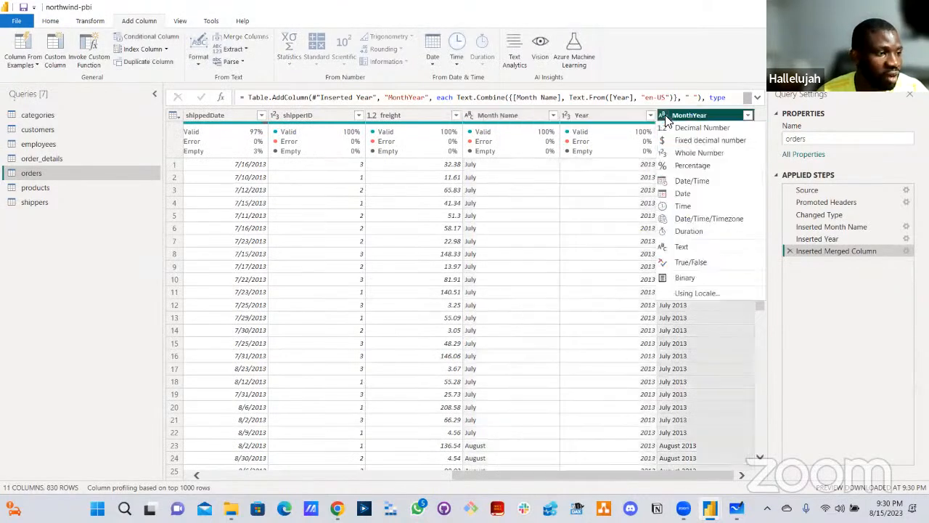
pyautogui.click(684, 194)
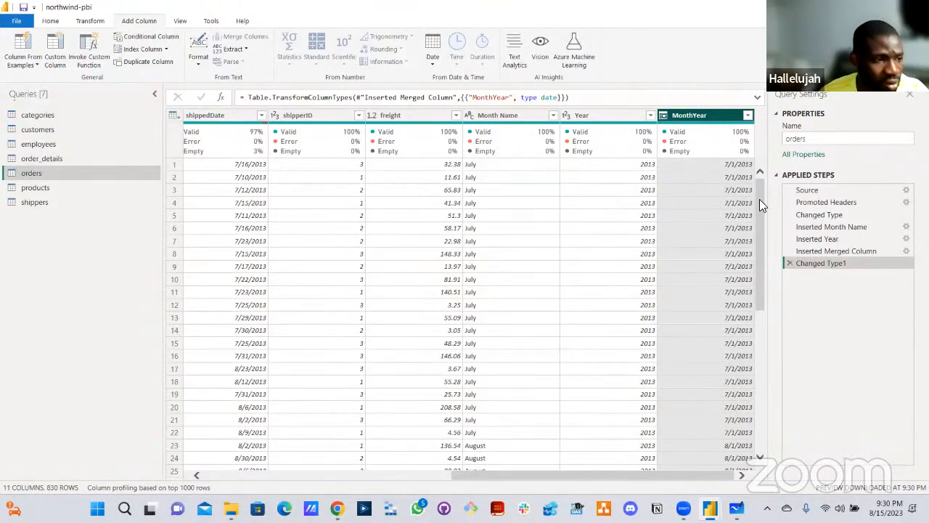
pyautogui.moveTo(760, 198); pyautogui.dragTo(745, 395)
pyautogui.scroll(-15, 745, 395)
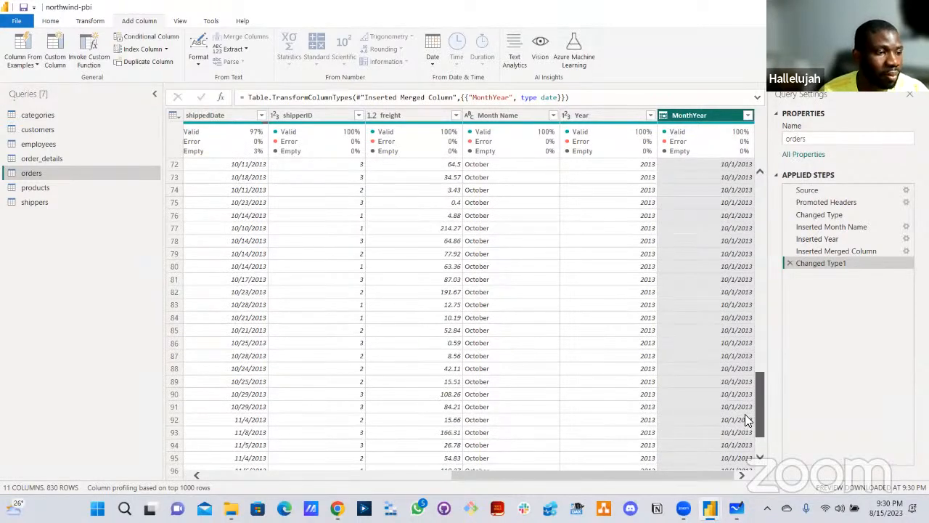
pyautogui.scroll(-15, 745, 413)
pyautogui.scroll(20, 748, 203)
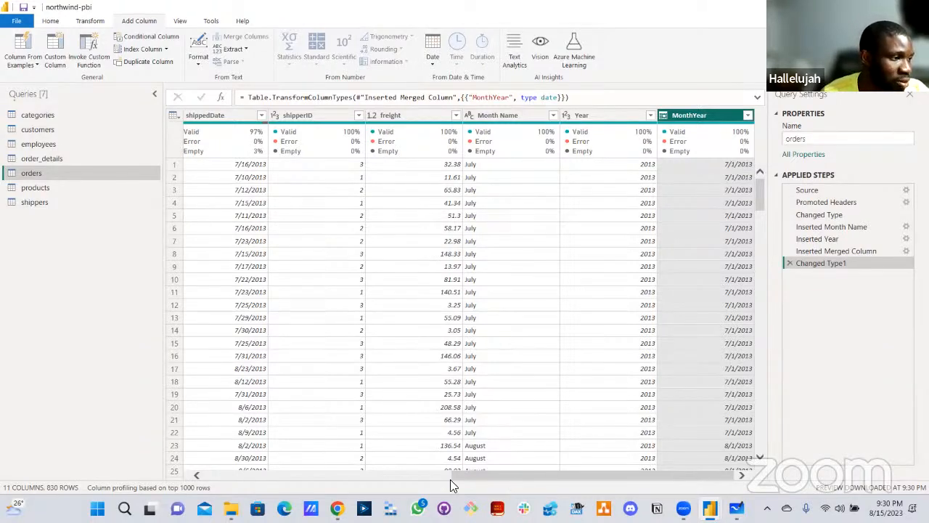
# - Add a Start of Month column derived from orderDate to the orders query and compare it with the original order dates
pyautogui.moveTo(449, 485); pyautogui.dragTo(317, 483)
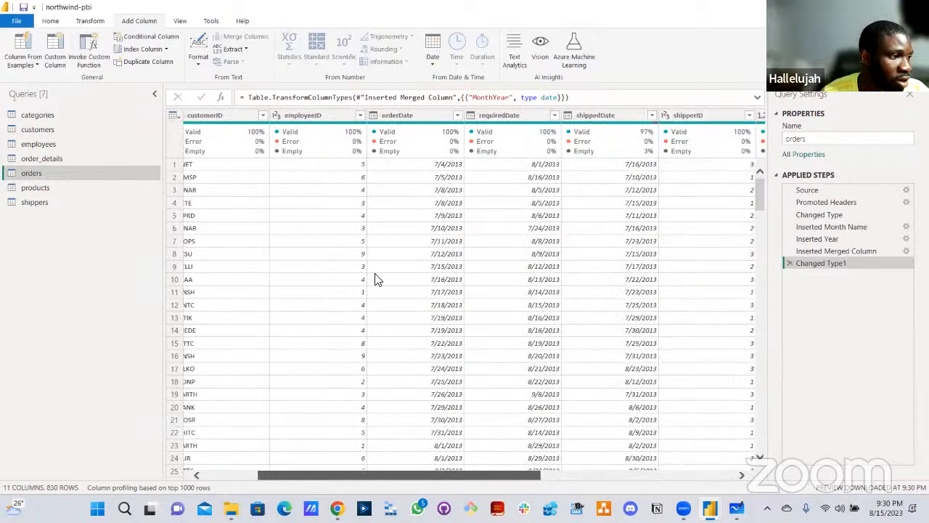
pyautogui.click(425, 115)
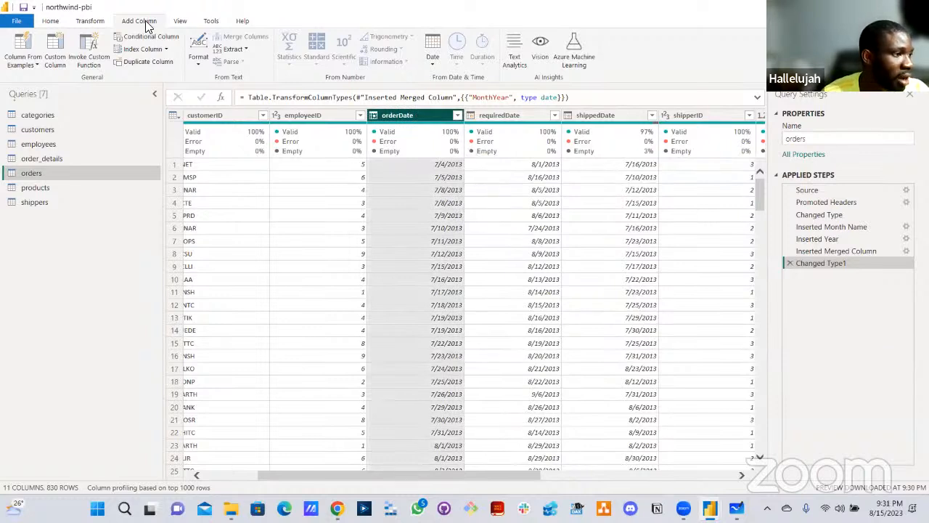
pyautogui.click(434, 62)
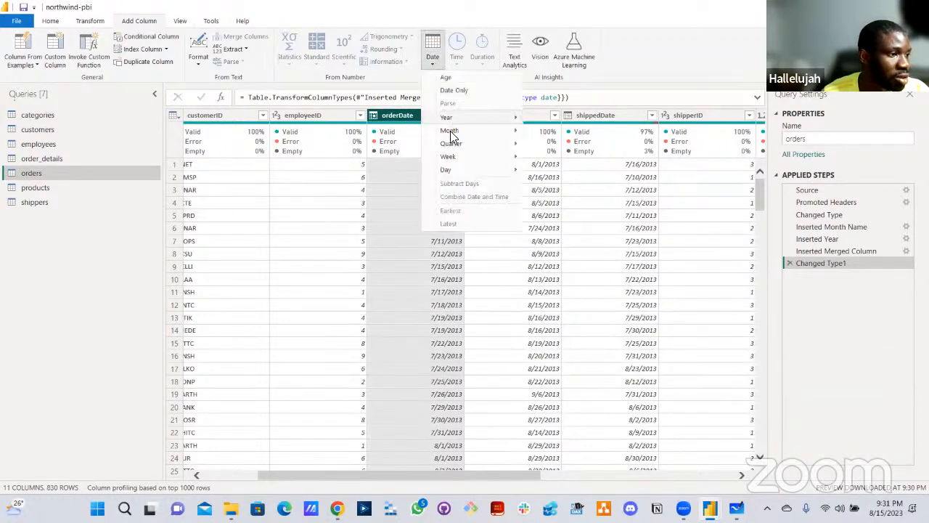
pyautogui.moveTo(464, 132)
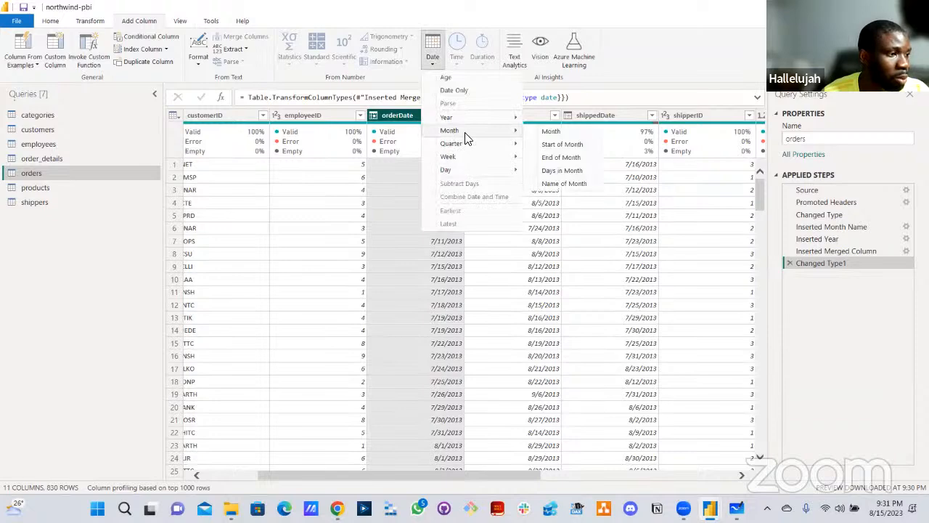
pyautogui.click(573, 145)
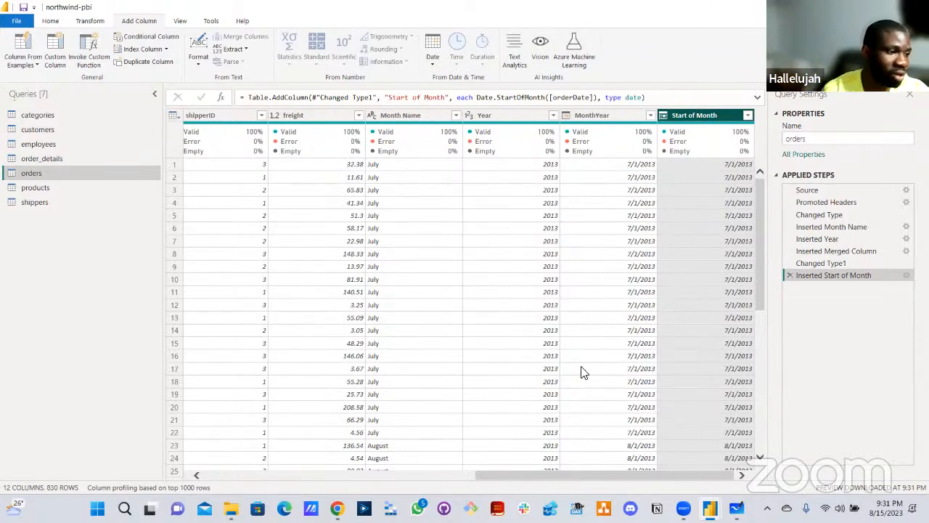
pyautogui.moveTo(528, 475); pyautogui.dragTo(377, 476)
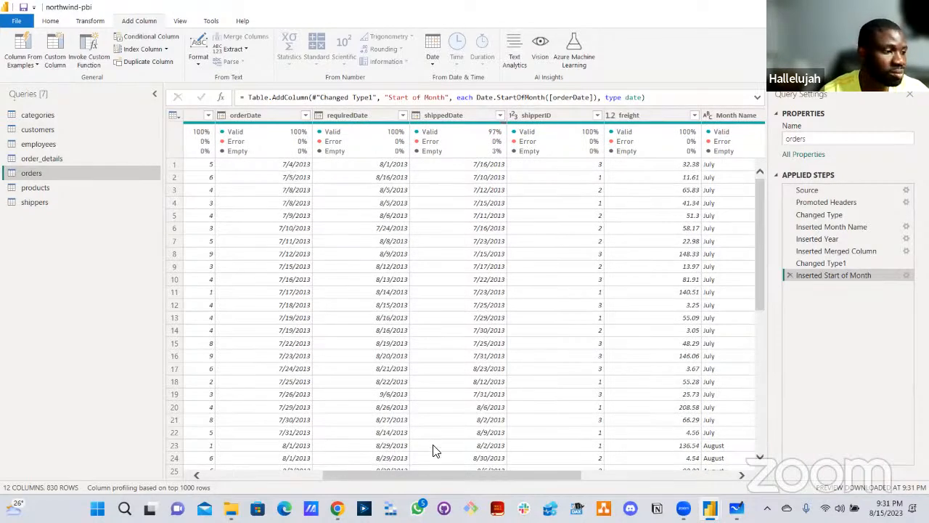
pyautogui.moveTo(423, 477); pyautogui.dragTo(733, 478)
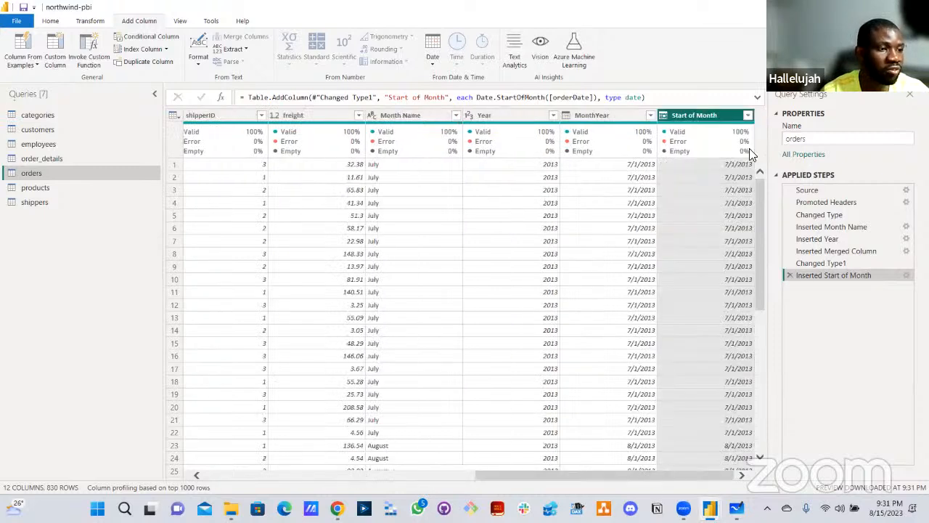
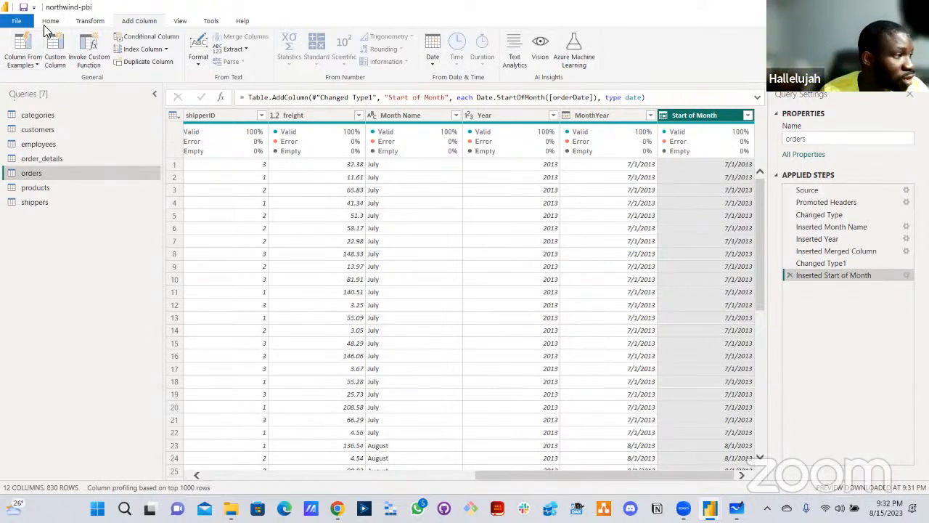
# - Apply the query changes and return to the orders table data at its Start of Month column
pyautogui.click(48, 22)
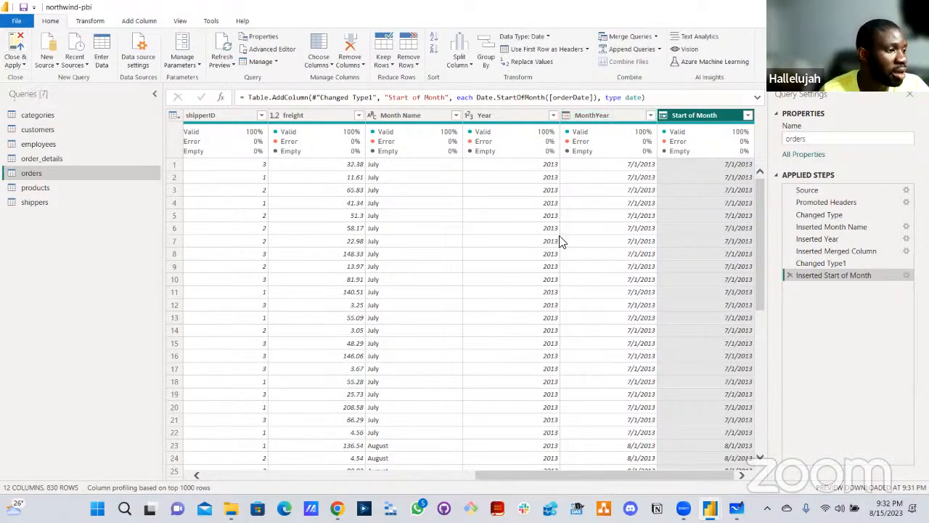
pyautogui.hotkey('alt', 'Tab')
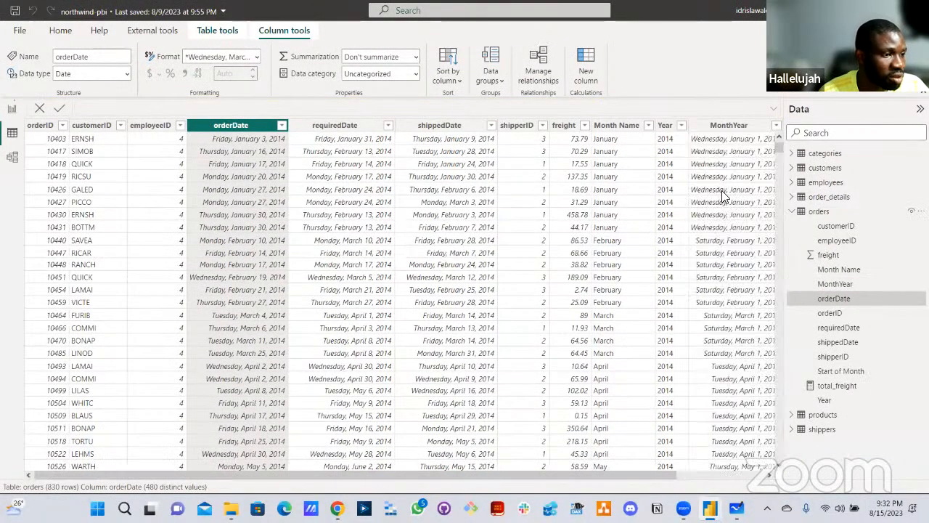
pyautogui.click(769, 475)
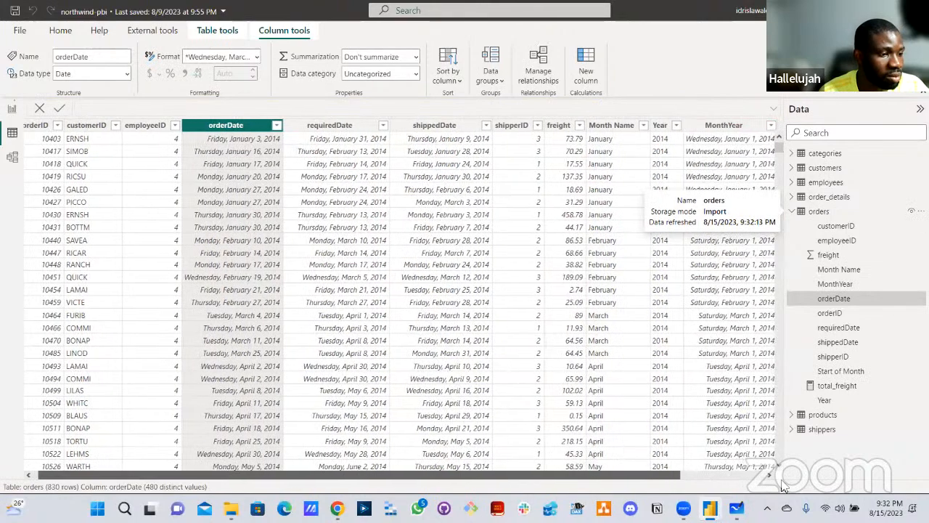
pyautogui.click(769, 475)
pyautogui.click(768, 476)
pyautogui.click(761, 476)
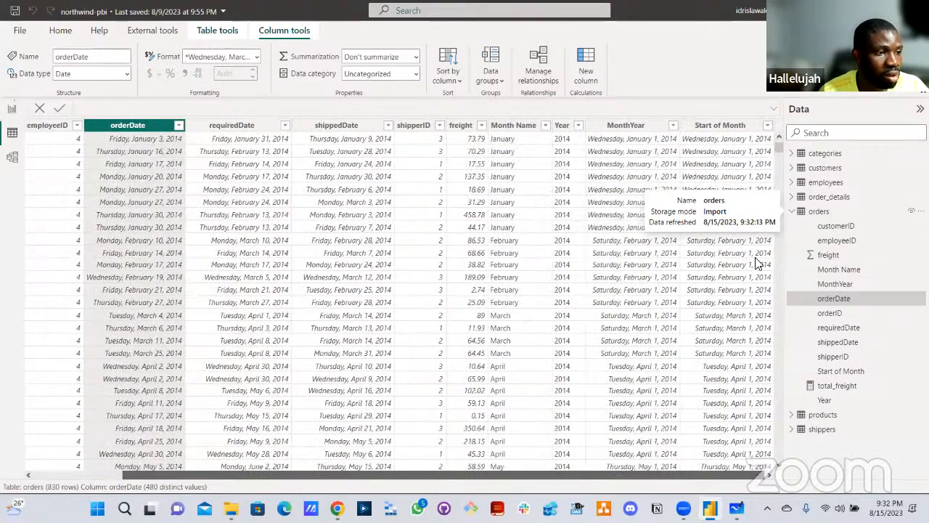
# - Set the Start of Month column's date format to 2001-03 (yyyy-mm) and check the values through the rows
pyautogui.click(721, 126)
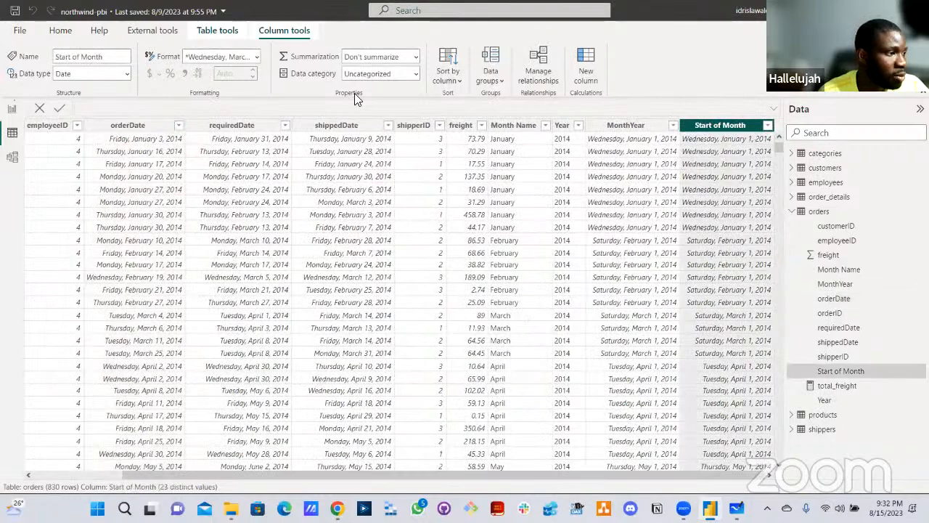
pyautogui.click(254, 58)
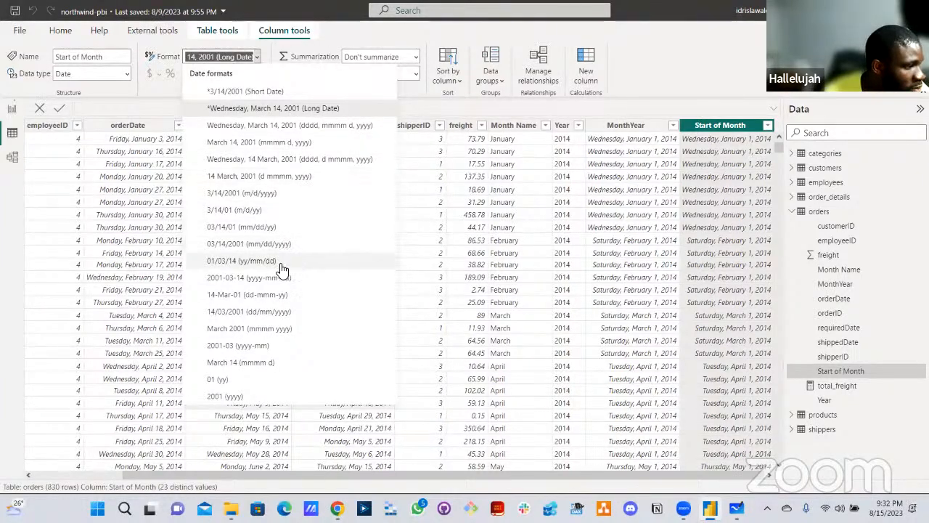
pyautogui.click(268, 348)
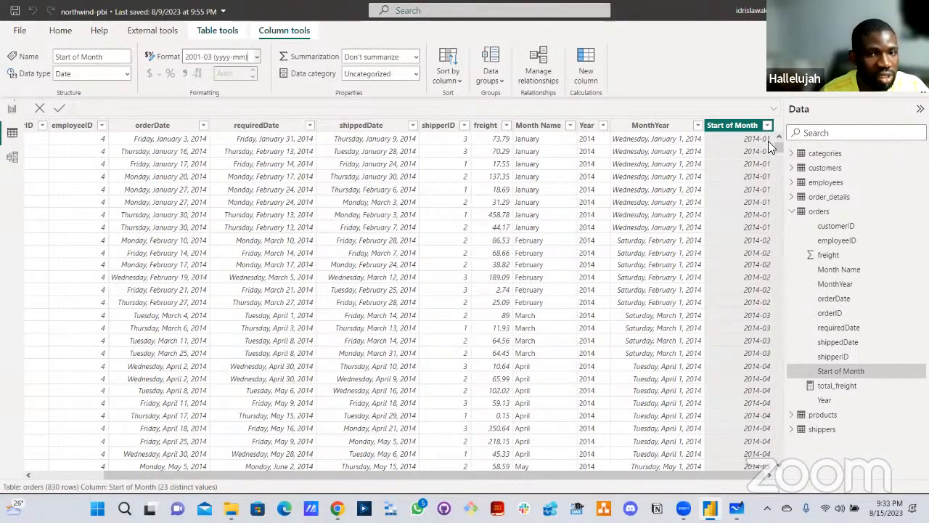
pyautogui.moveTo(778, 148); pyautogui.dragTo(774, 125)
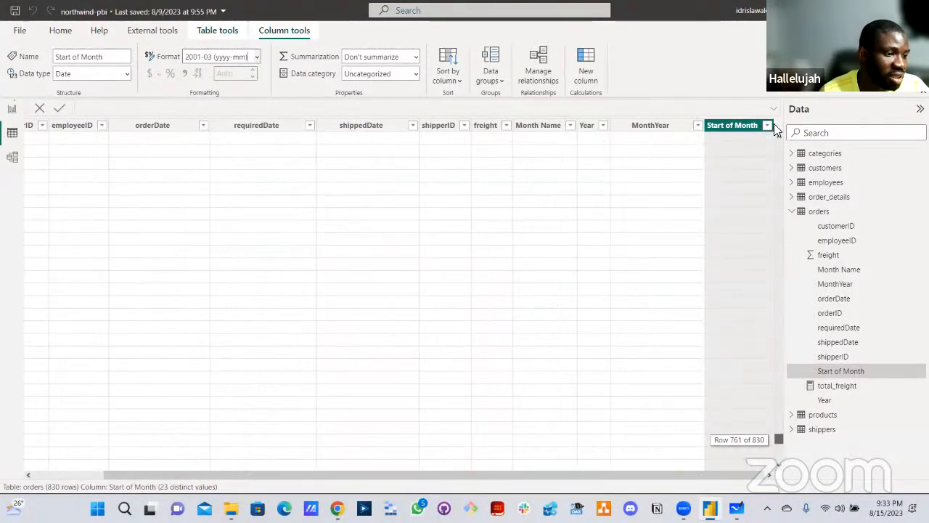
# - On the Orders report page, change the total_orders card into a table visual and remove its total_orders field
pyautogui.click(12, 110)
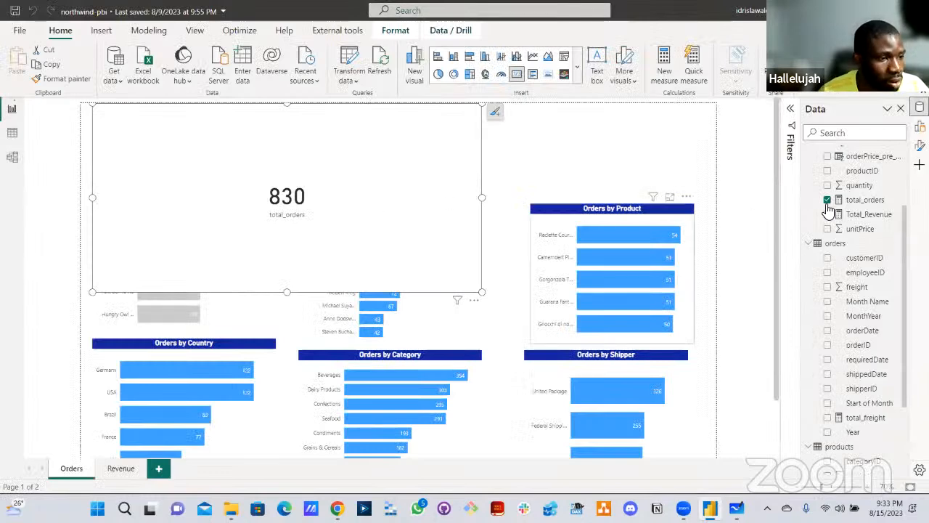
pyautogui.click(577, 77)
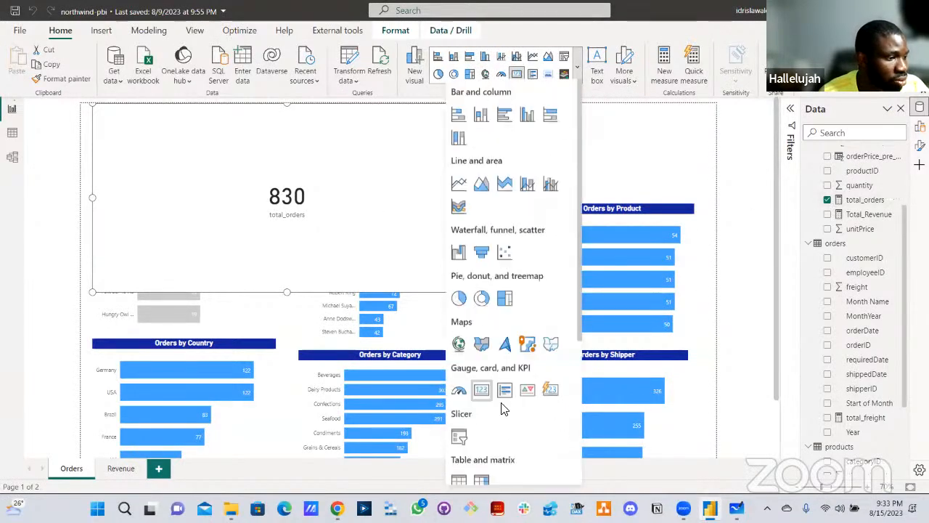
pyautogui.click(460, 485)
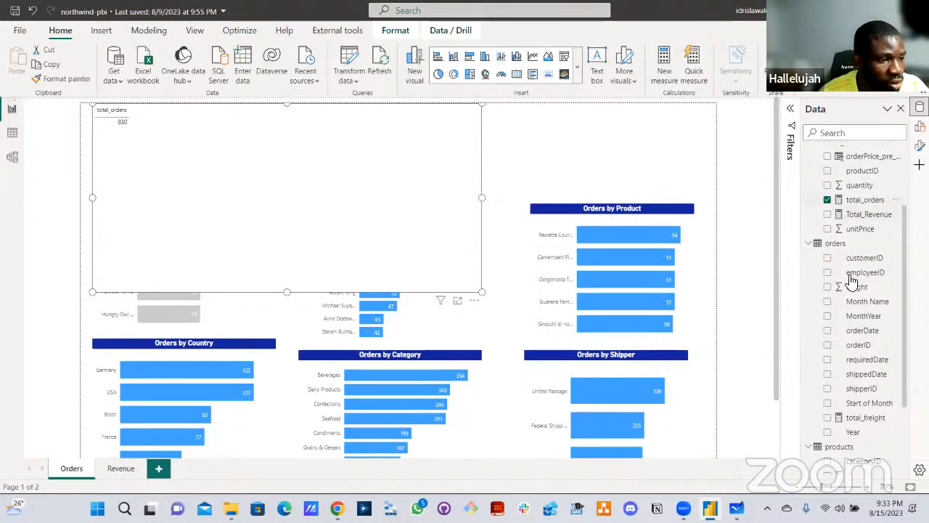
pyautogui.click(827, 199)
# - Fill the empty table visual with Start of Month followed by total_orders
pyautogui.scroll(3, 857, 267)
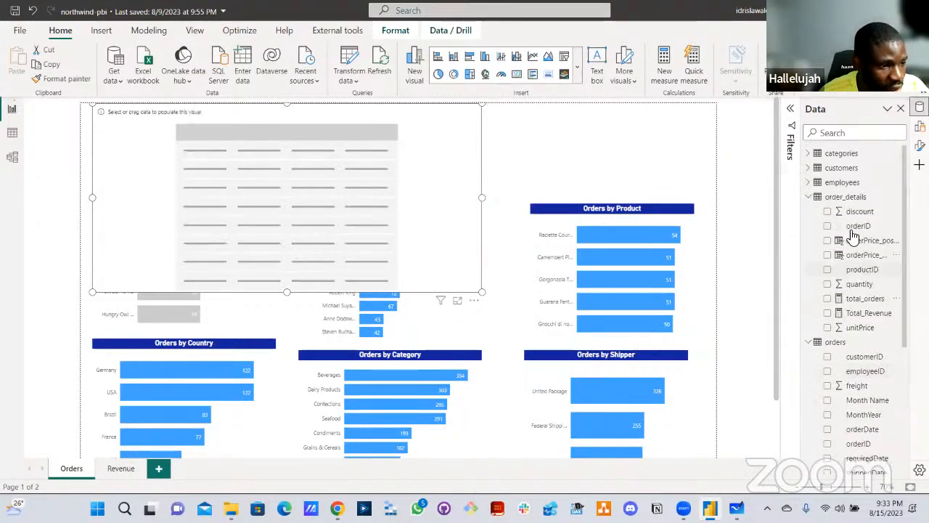
pyautogui.scroll(-5, 855, 276)
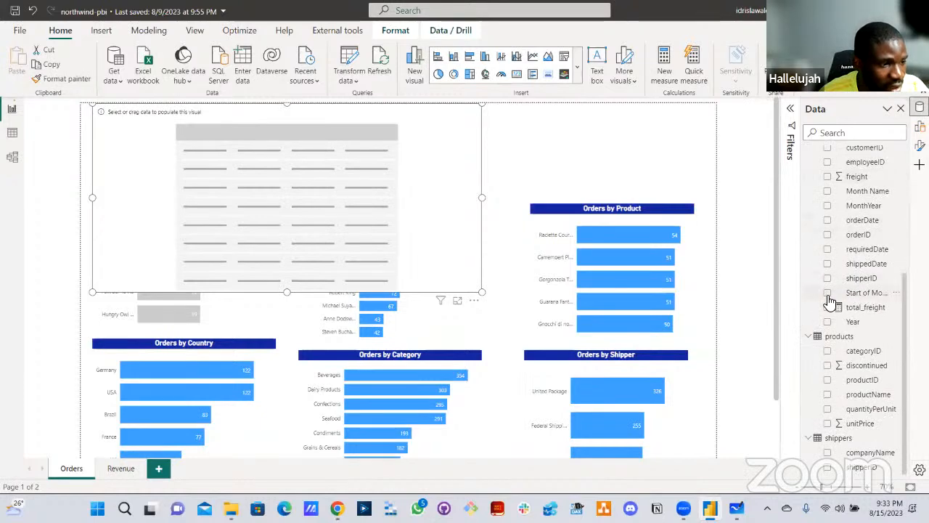
pyautogui.click(827, 294)
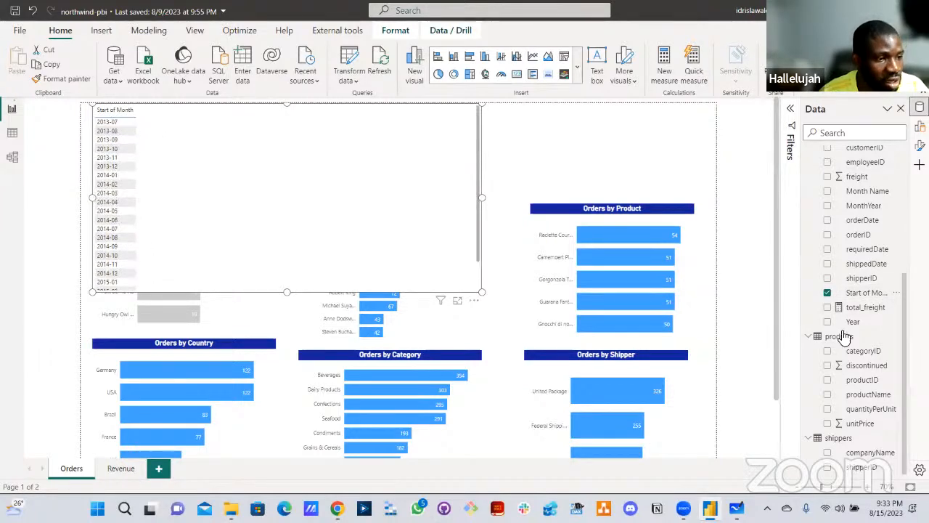
pyautogui.scroll(1, 848, 319)
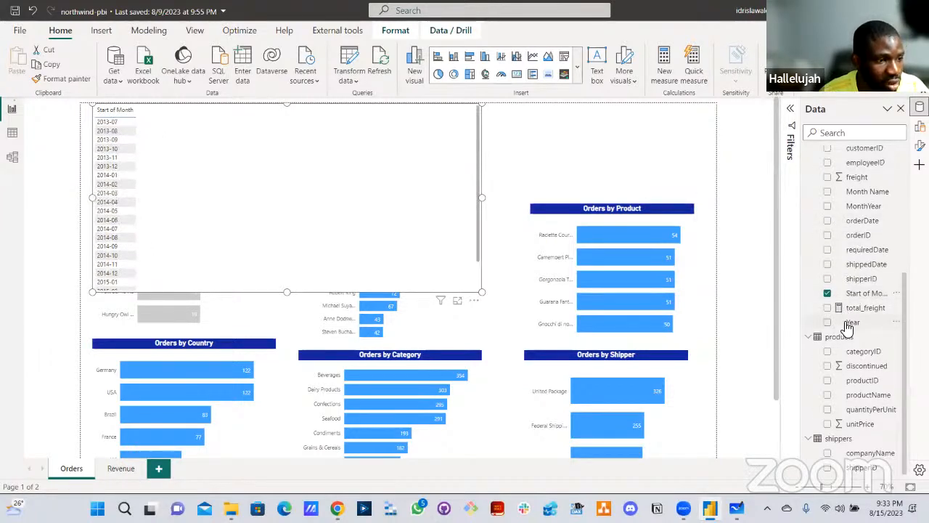
pyautogui.scroll(5, 845, 315)
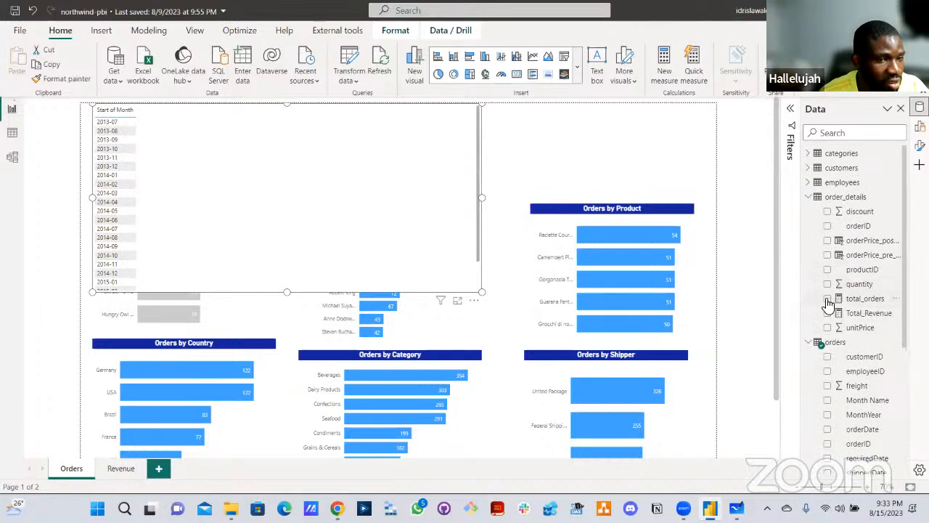
pyautogui.moveTo(784, 304); pyautogui.dragTo(216, 160)
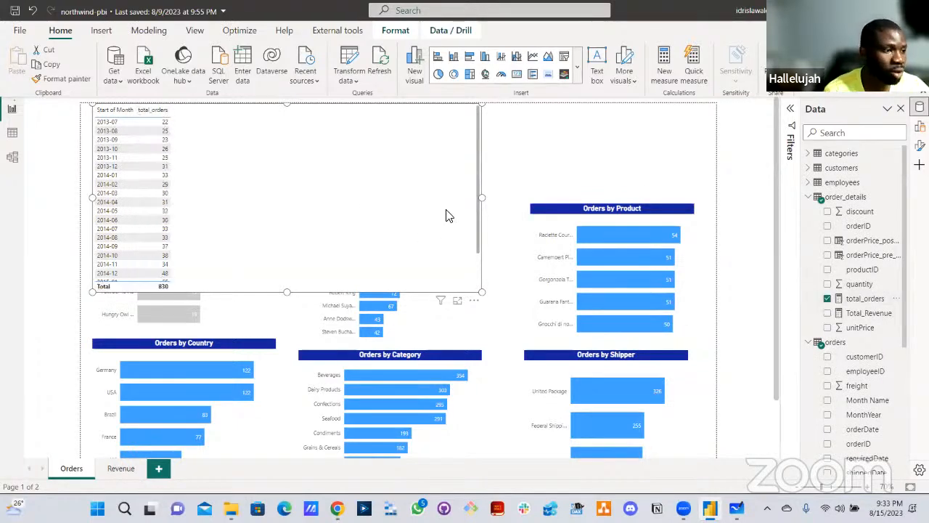
# - Narrow the monthly orders table and place a copy of it beside the original, over the Orders by Employees chart
pyautogui.moveTo(251, 207); pyautogui.dragTo(236, 176)
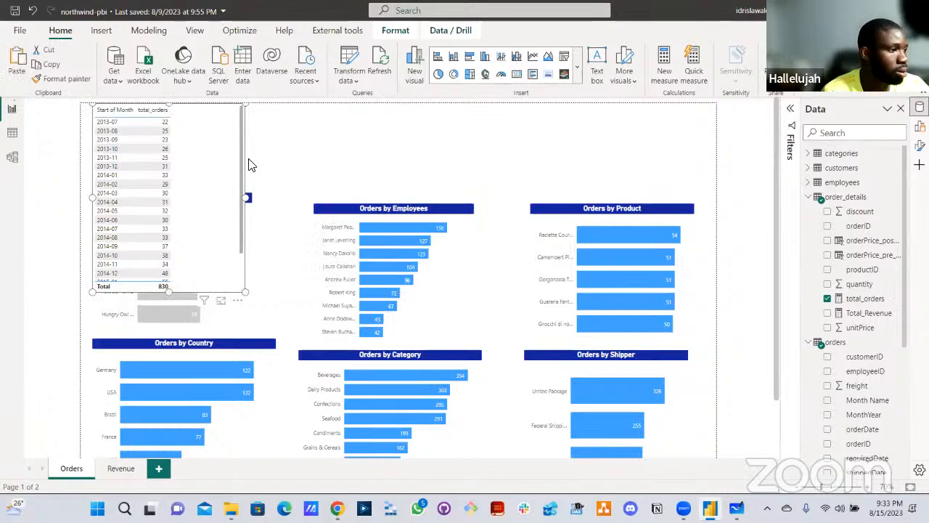
pyautogui.hotkey('ctrl', 'c')
pyautogui.hotkey('ctrl', 'v')
pyautogui.moveTo(224, 178); pyautogui.dragTo(419, 179)
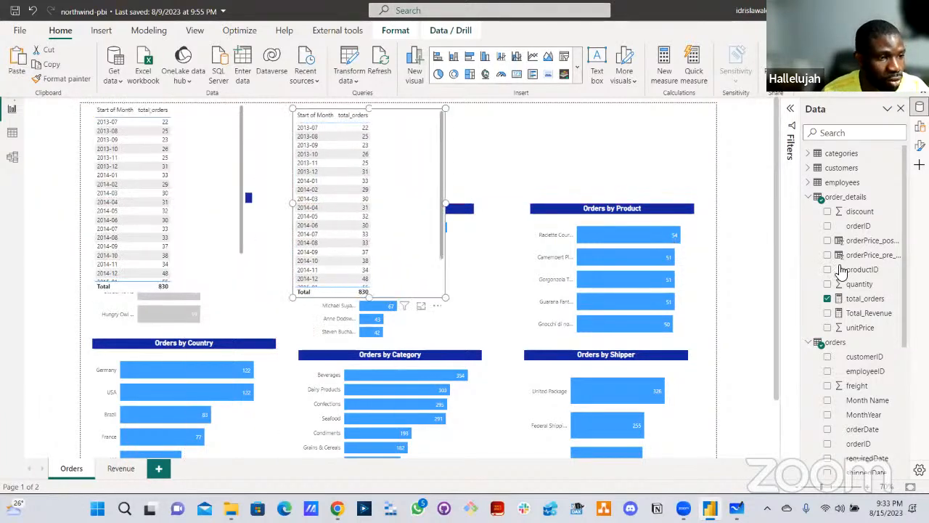
# - Replace Start of Month with orderDate in the copied table and look through its daily rows
pyautogui.scroll(-3, 846, 404)
pyautogui.scroll(-1, 841, 368)
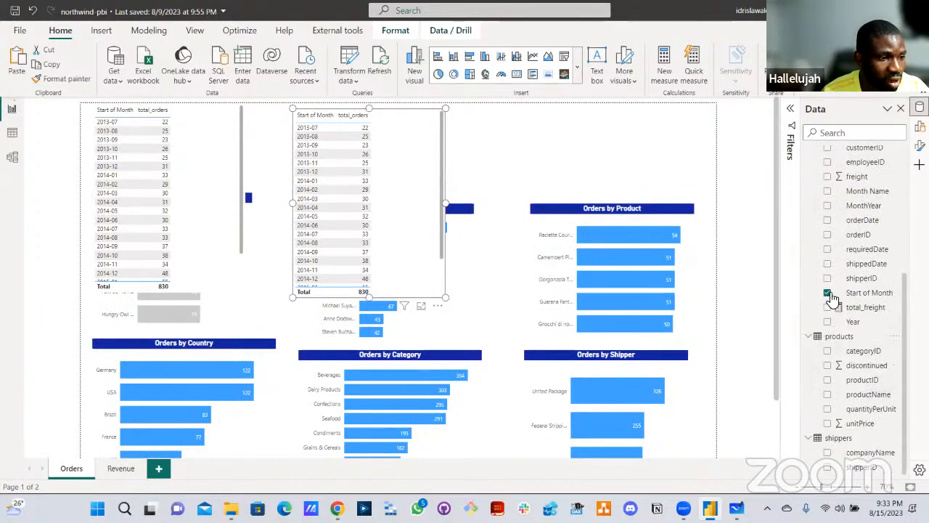
pyautogui.click(828, 292)
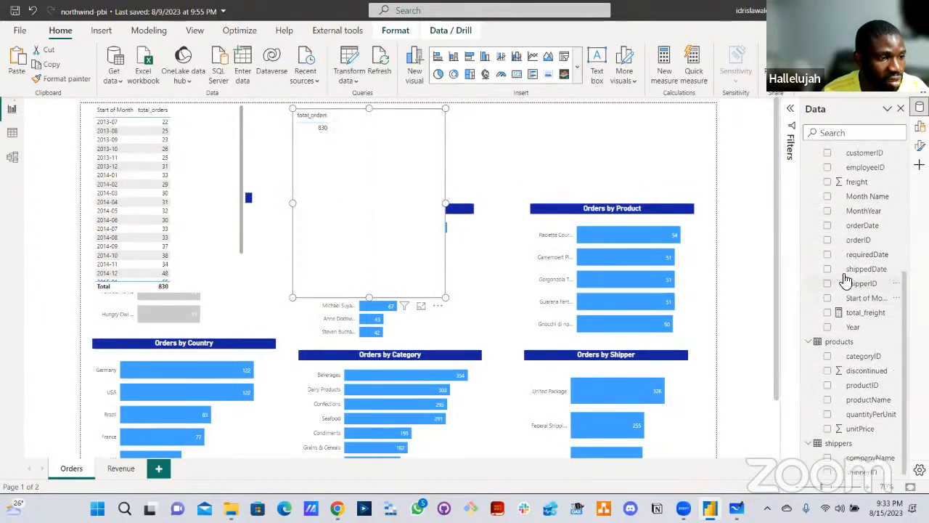
pyautogui.scroll(3, 845, 290)
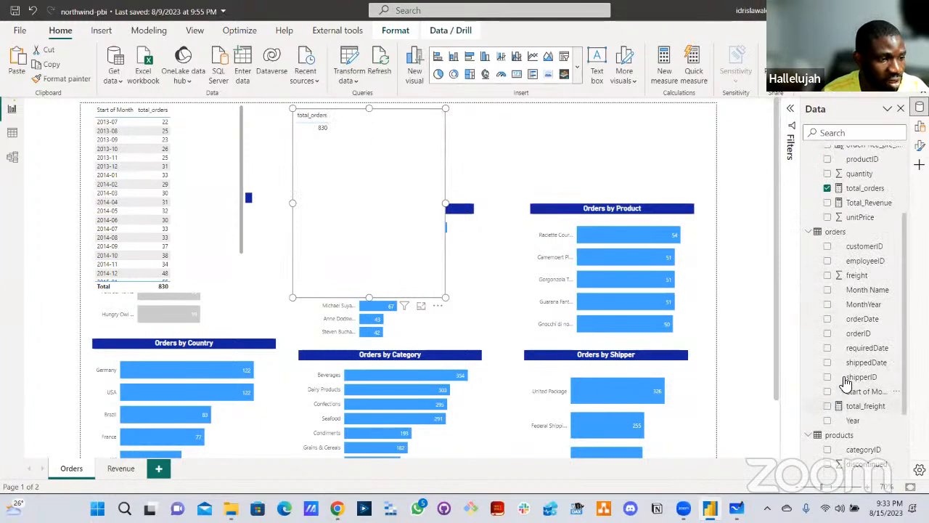
pyautogui.click(828, 319)
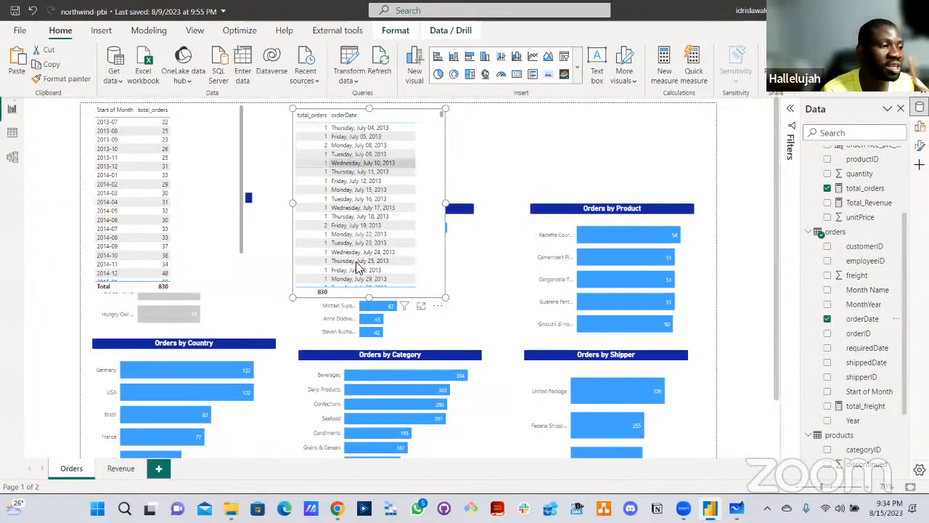
pyautogui.scroll(-3, 359, 191)
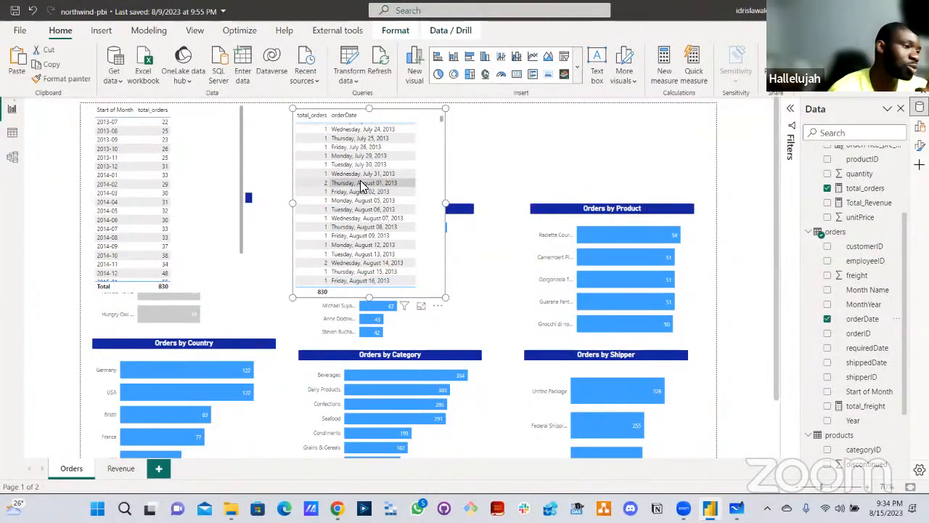
pyautogui.scroll(3, 361, 186)
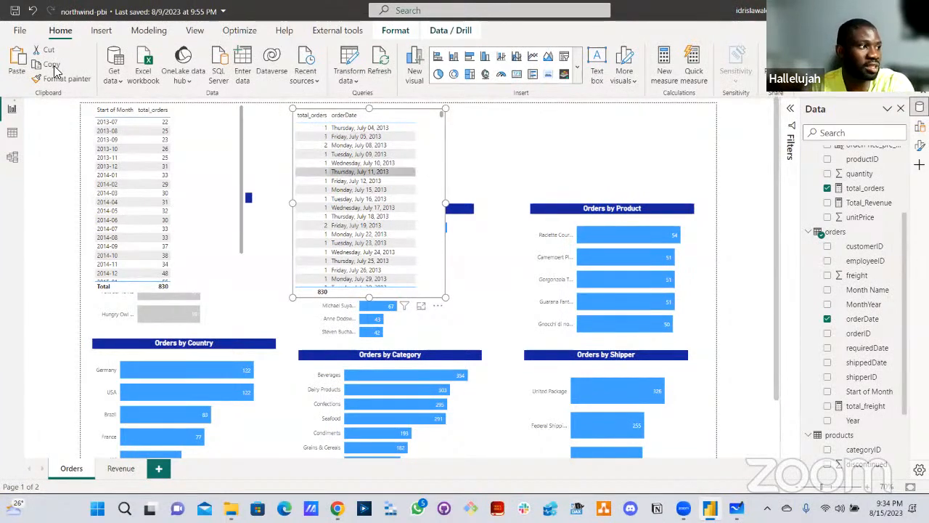
# - Check the current file's Data Load options, especially the Auto date/time setting, and leave them without changing anything
pyautogui.click(24, 33)
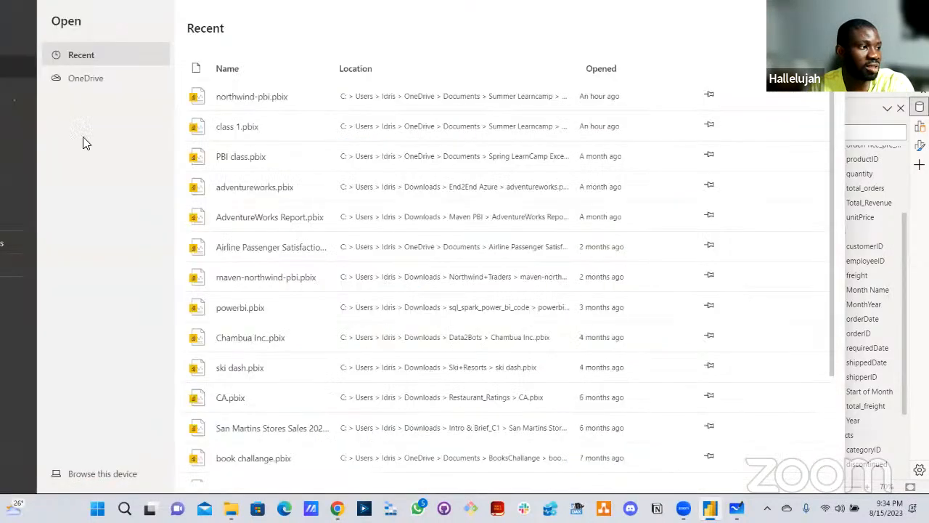
pyautogui.click(28, 242)
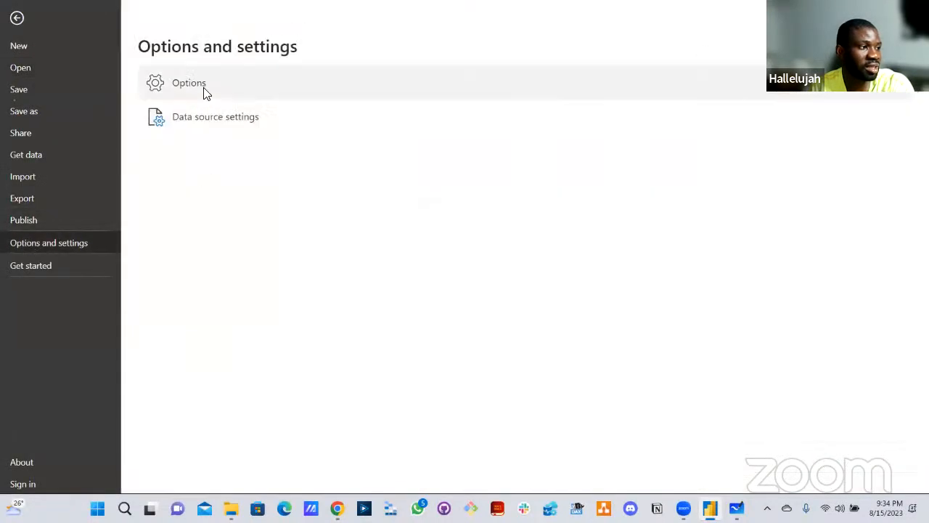
pyautogui.press('Escape')
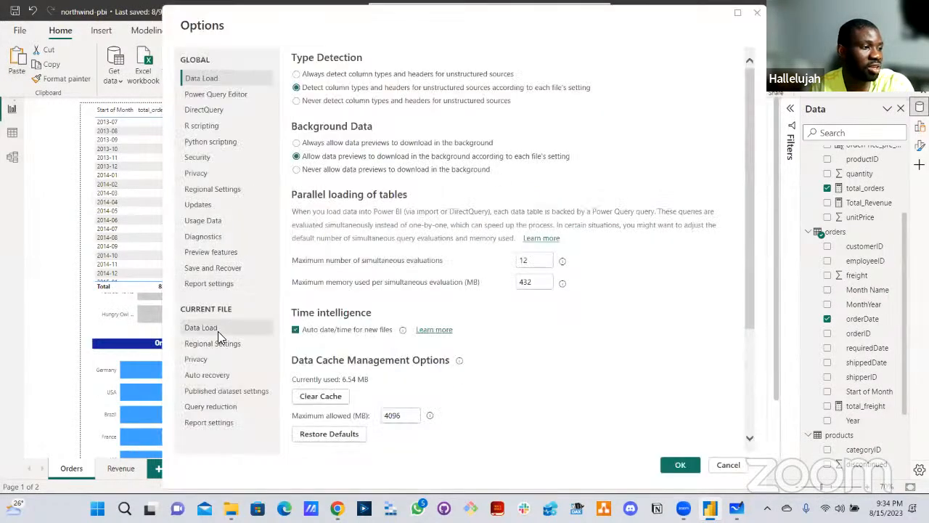
pyautogui.click(226, 331)
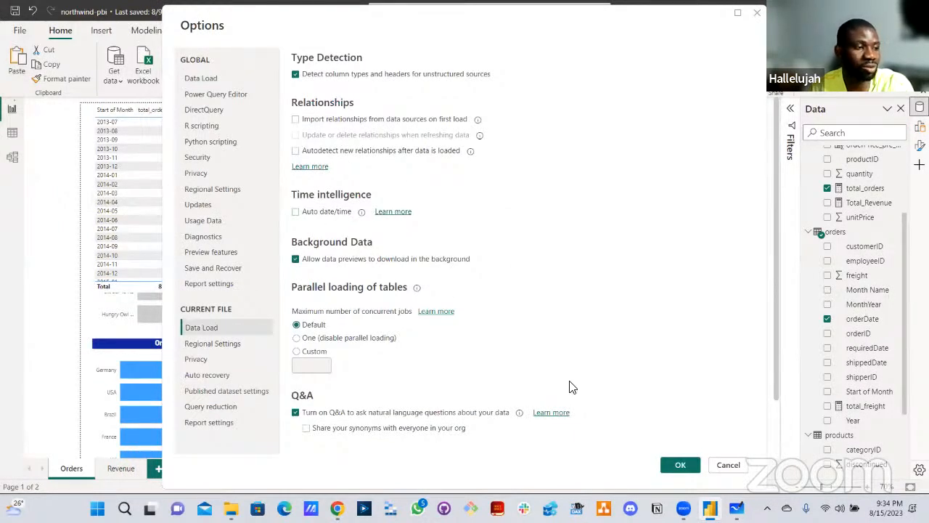
pyautogui.click(728, 464)
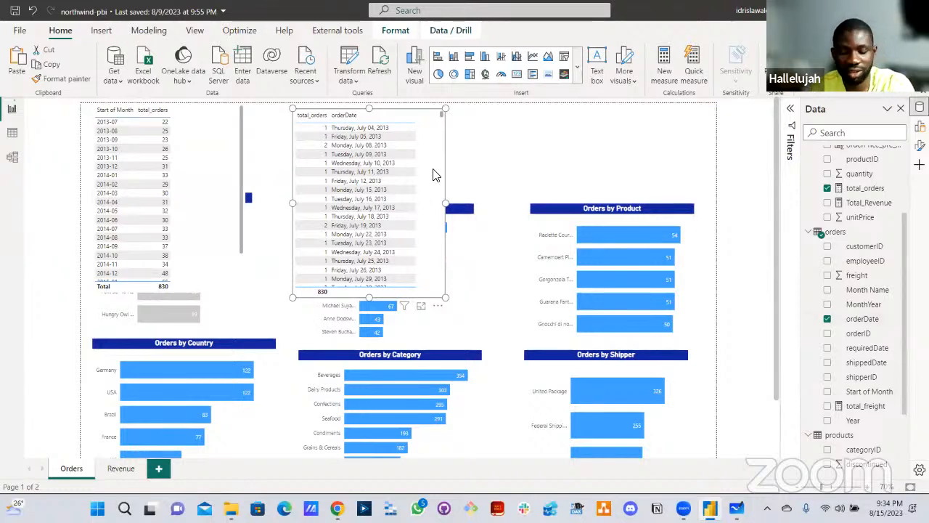
# - Delete the daily orderDate table and turn the monthly orders table into a line chart widened to the Orders by Product chart
pyautogui.press('Delete')
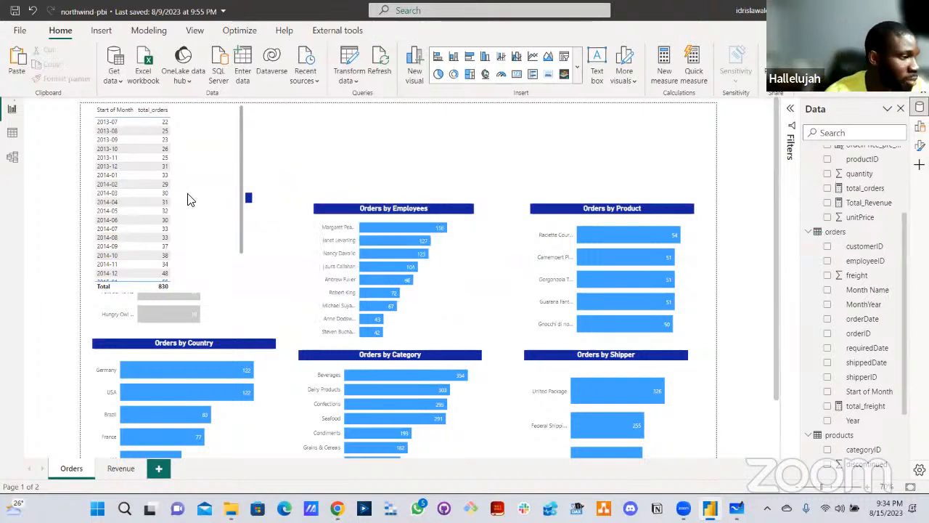
pyautogui.click(210, 187)
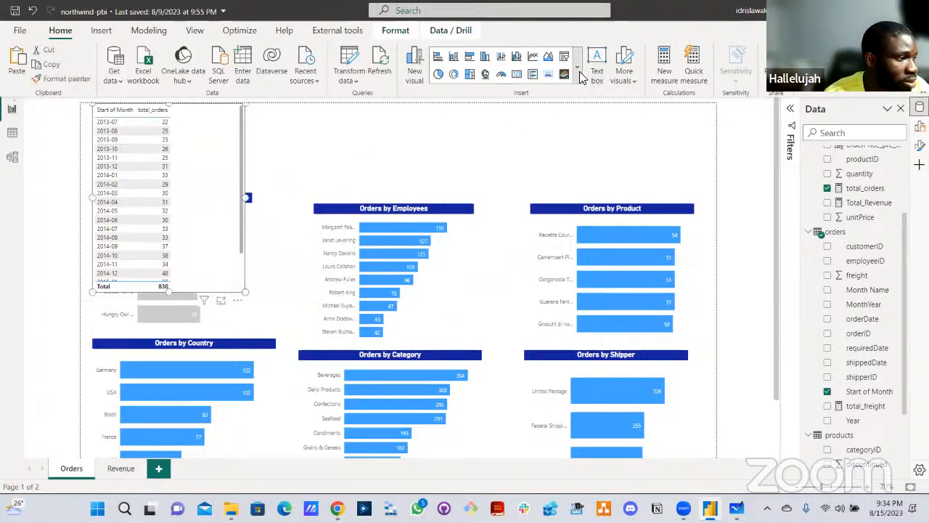
pyautogui.click(577, 68)
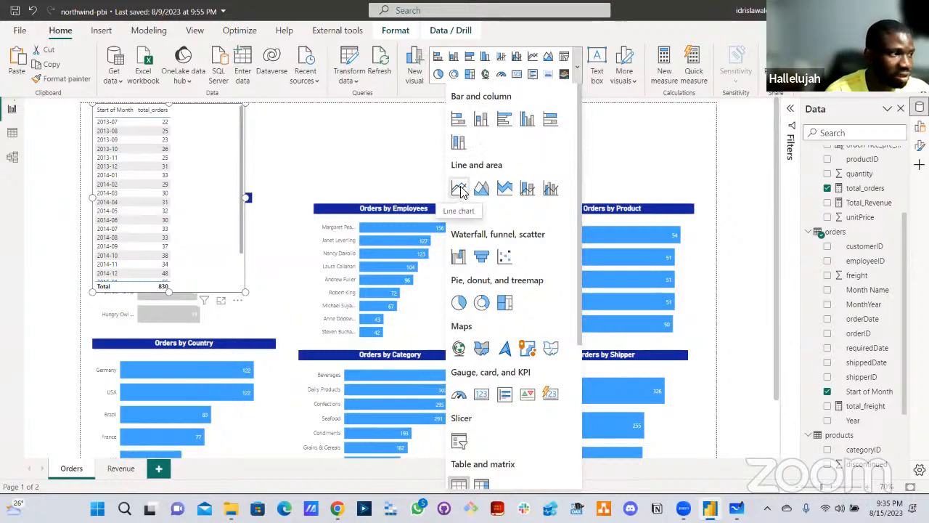
pyautogui.click(459, 189)
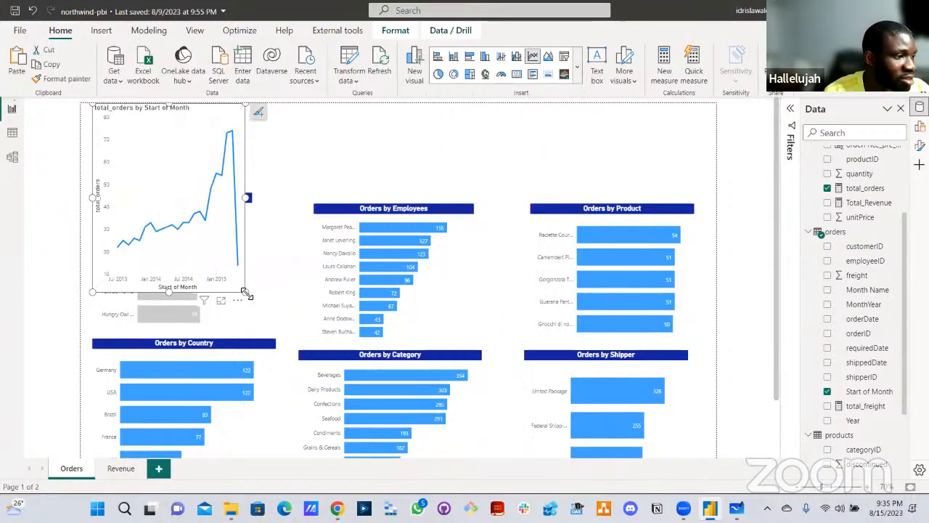
pyautogui.moveTo(247, 293); pyautogui.dragTo(556, 280)
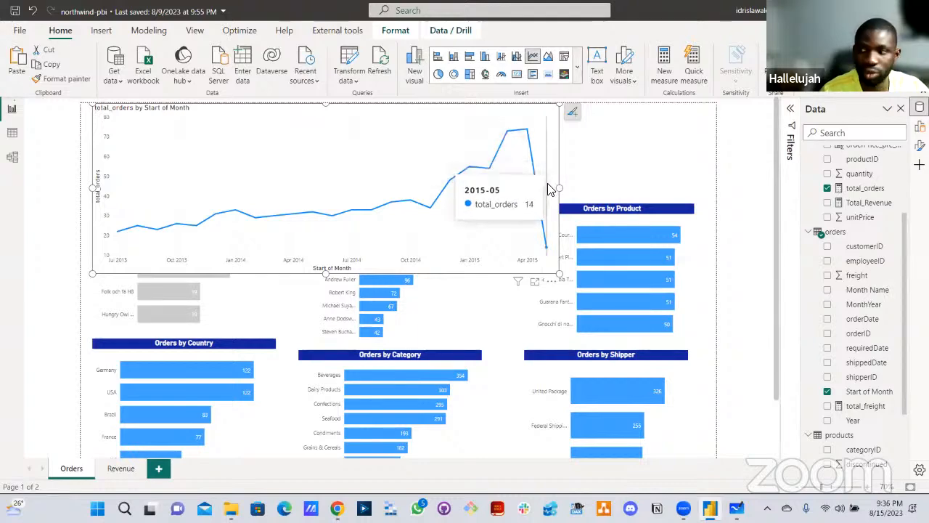
# - Examine the orderDate values in the orders table data to find the last order date, and return to the report's line chart
pyautogui.click(11, 134)
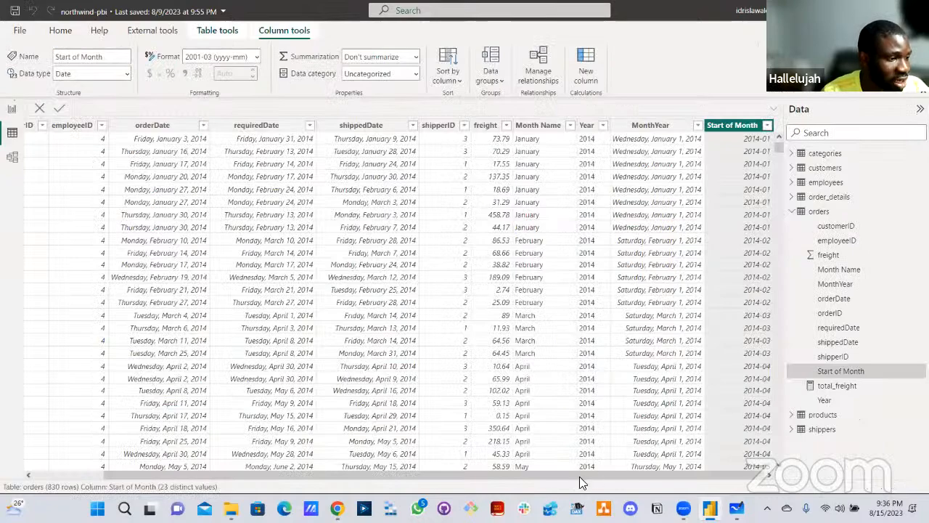
pyautogui.moveTo(579, 476); pyautogui.dragTo(33, 470)
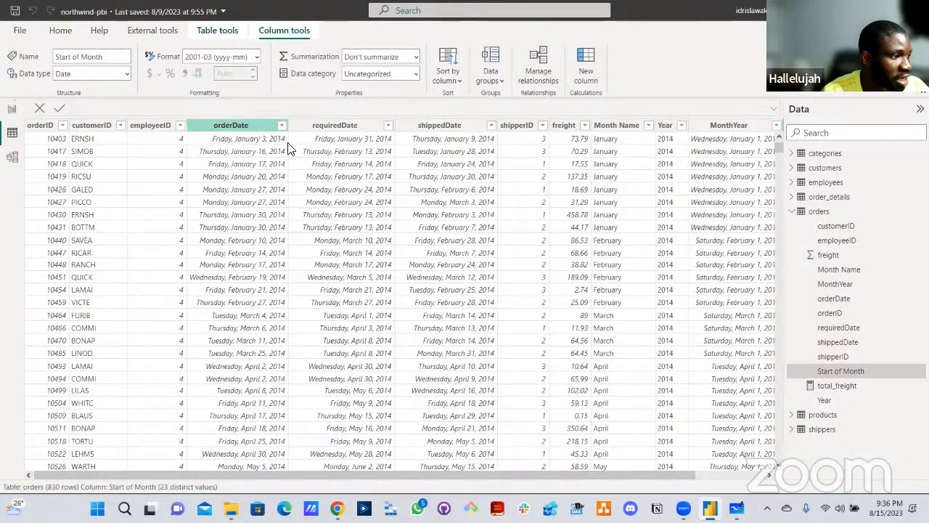
pyautogui.click(281, 125)
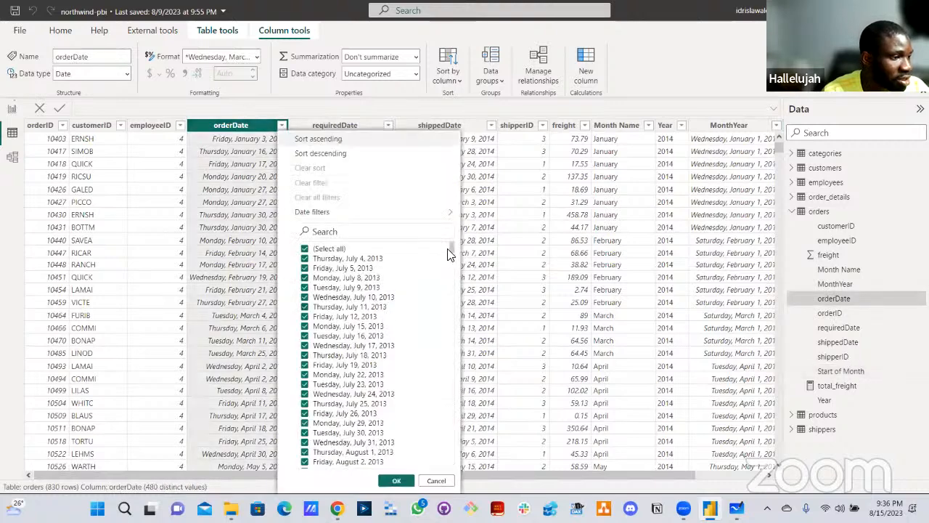
pyautogui.moveTo(451, 250); pyautogui.dragTo(356, 472)
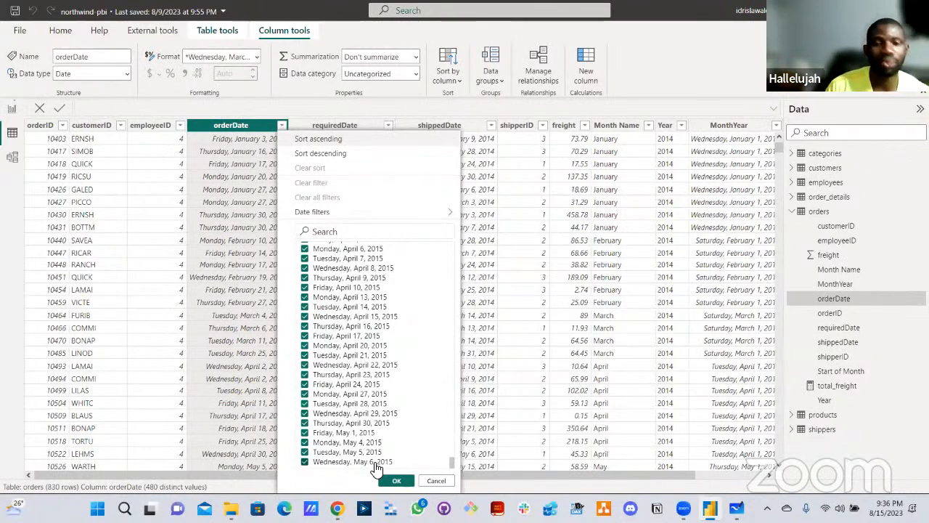
pyautogui.click(439, 481)
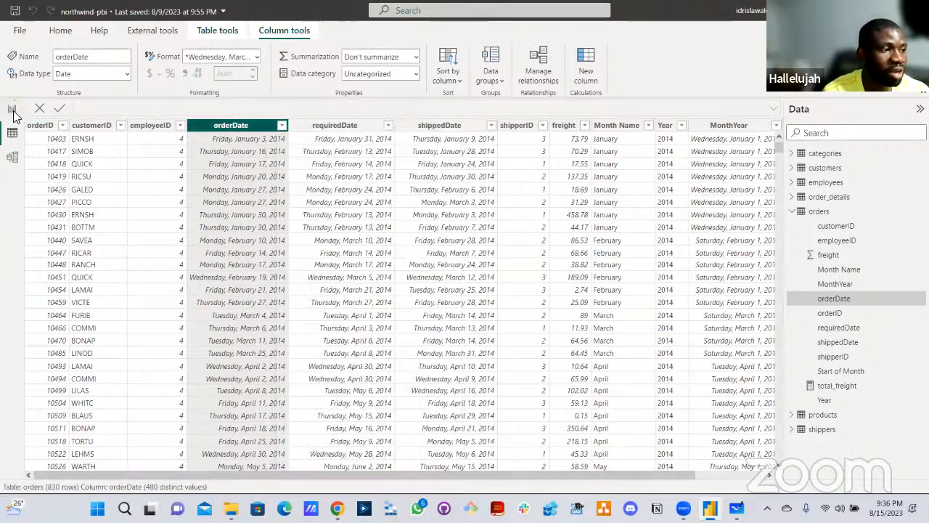
pyautogui.click(13, 110)
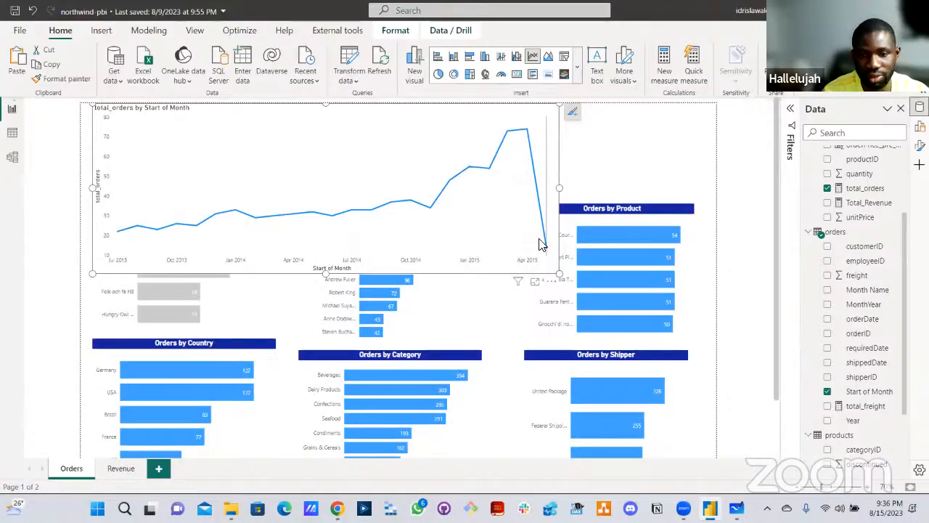
pyautogui.moveTo(540, 245)
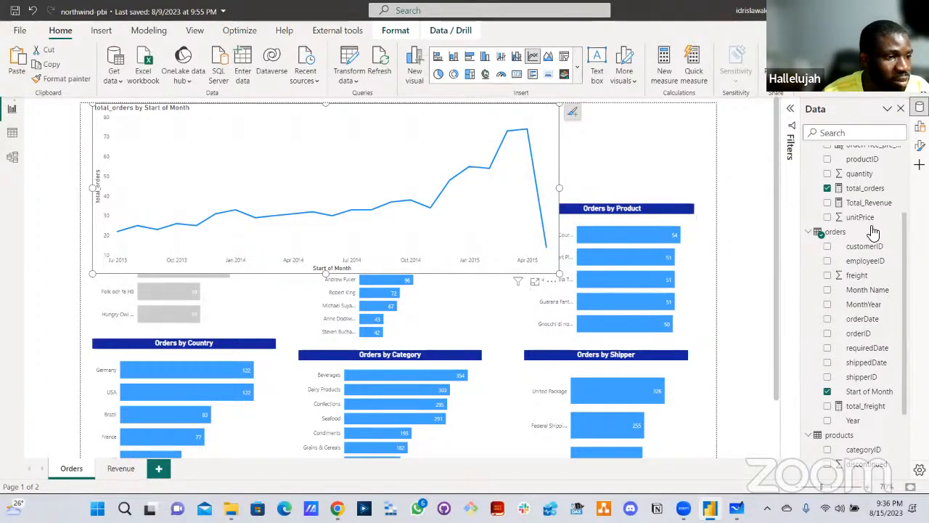
# - Turn off the Y-axis title of the monthly orders line chart
pyautogui.scroll(3, 881, 174)
pyautogui.click(920, 145)
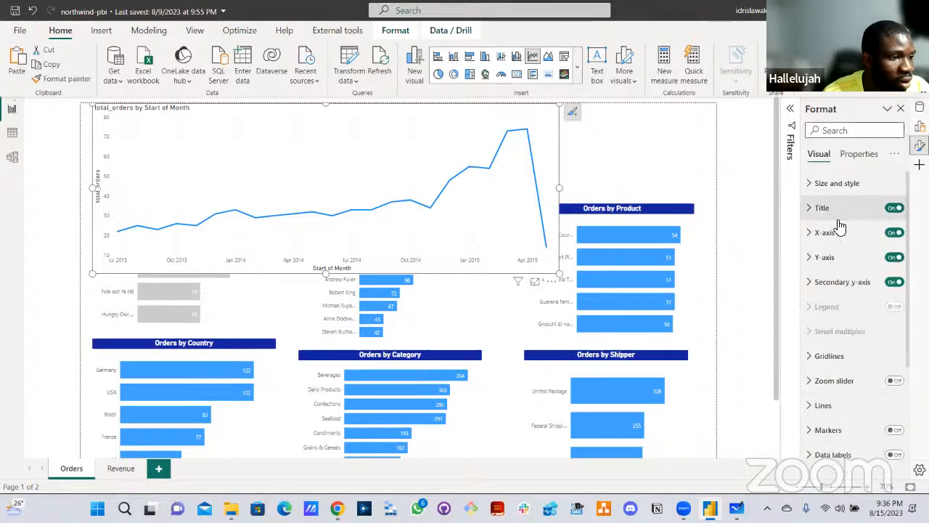
pyautogui.click(842, 262)
pyautogui.scroll(-3, 860, 304)
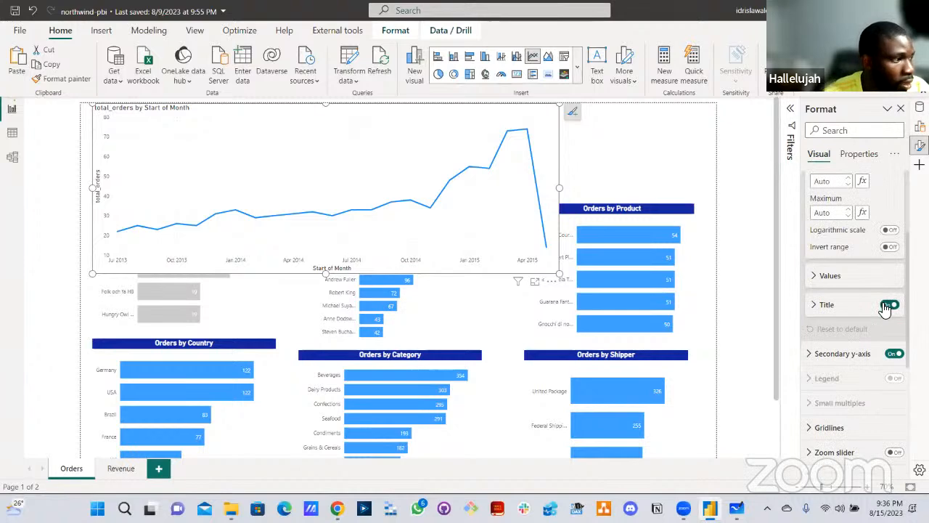
pyautogui.click(887, 305)
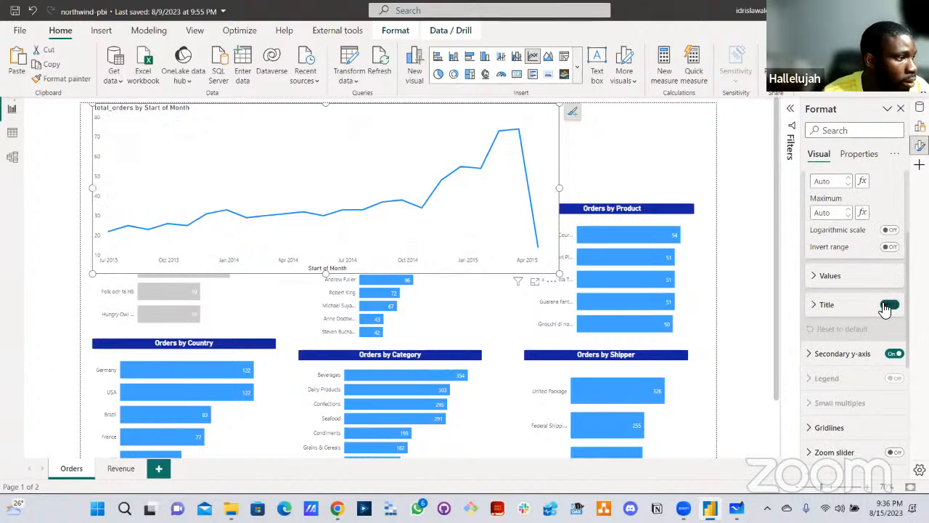
# - Turn off both the horizontal and vertical gridlines of the line chart
pyautogui.click(829, 426)
pyautogui.scroll(-2, 841, 406)
pyautogui.scroll(-2, 887, 374)
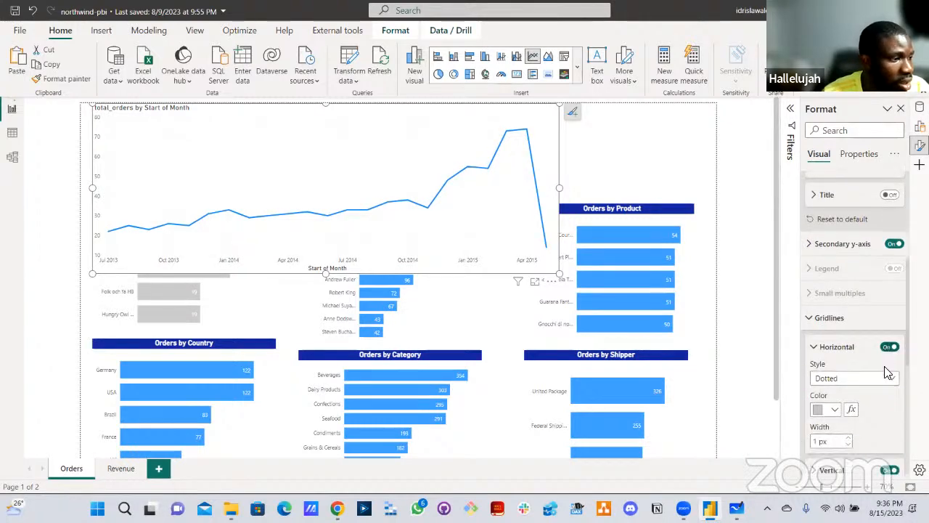
pyautogui.click(880, 324)
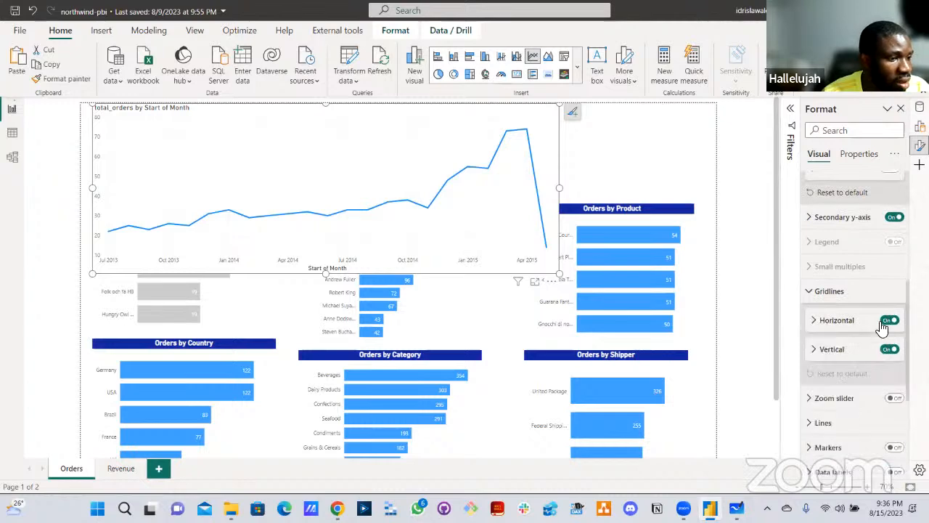
pyautogui.click(889, 320)
pyautogui.click(889, 349)
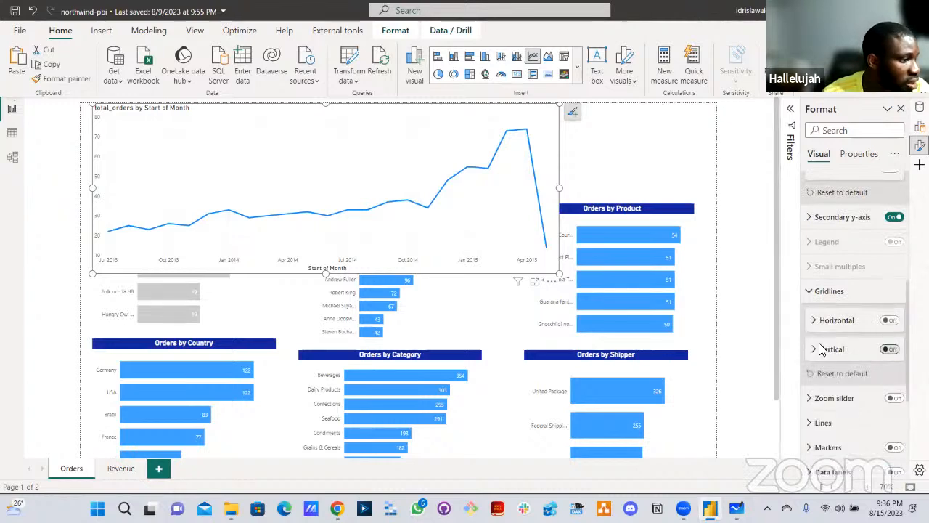
# - Turn off the X-axis title of the monthly orders line chart
pyautogui.scroll(5, 833, 319)
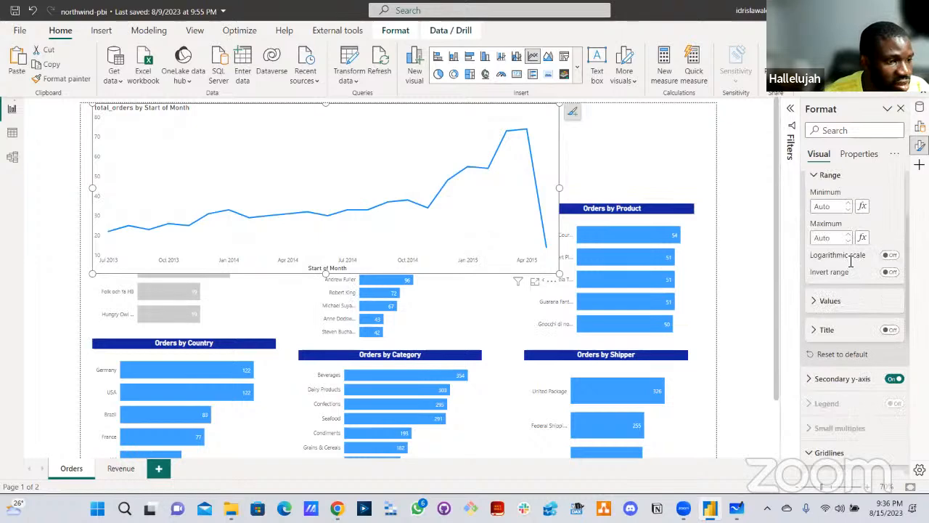
pyautogui.scroll(3, 834, 323)
pyautogui.click(828, 232)
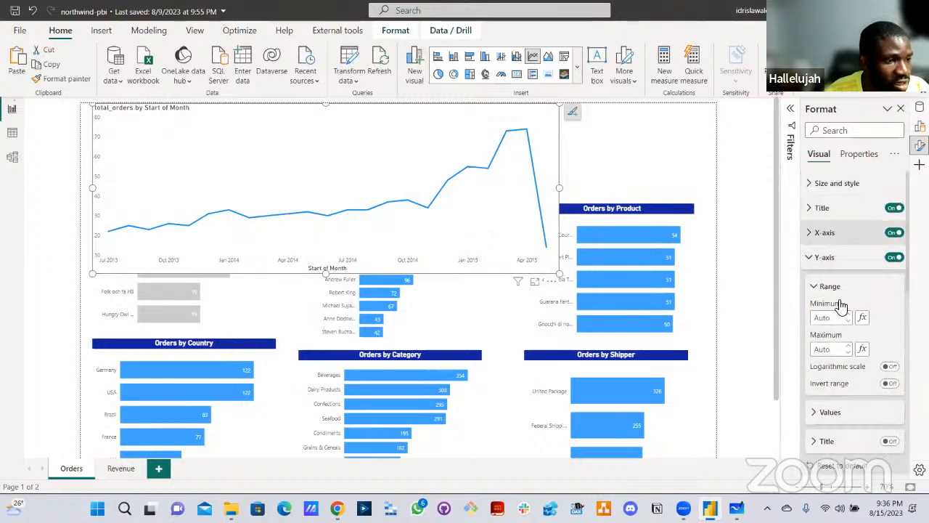
pyautogui.scroll(-2, 843, 372)
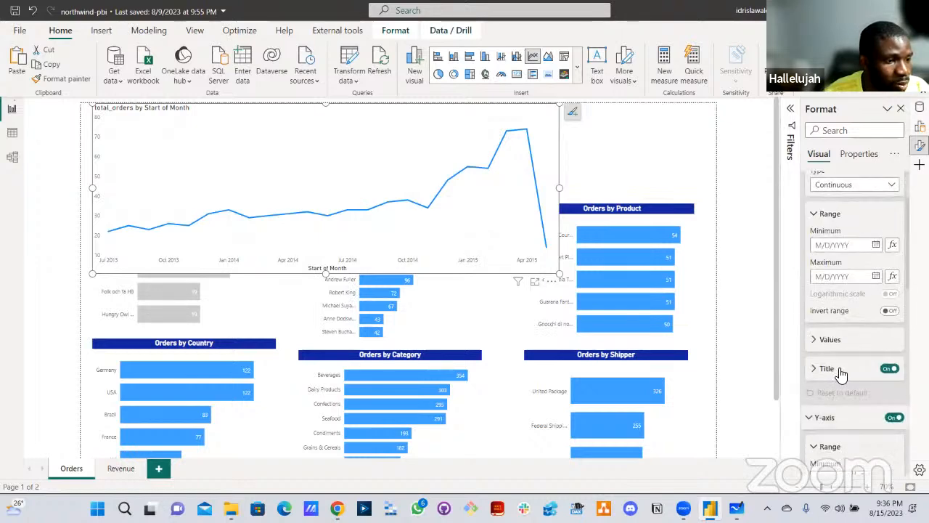
pyautogui.click(887, 368)
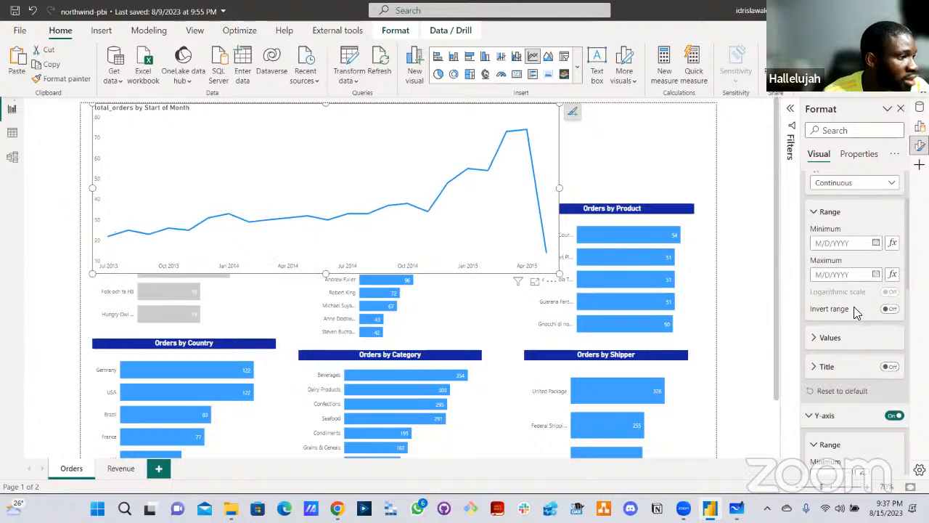
# - Change the line chart's title text to "Orders By Month-Year" and center it horizontally
pyautogui.scroll(1, 854, 308)
pyautogui.scroll(1, 855, 302)
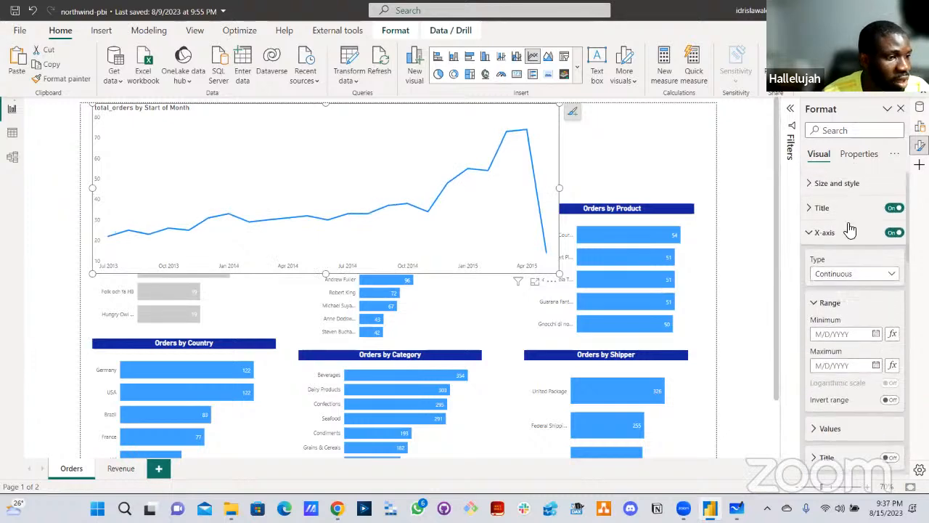
pyautogui.click(827, 207)
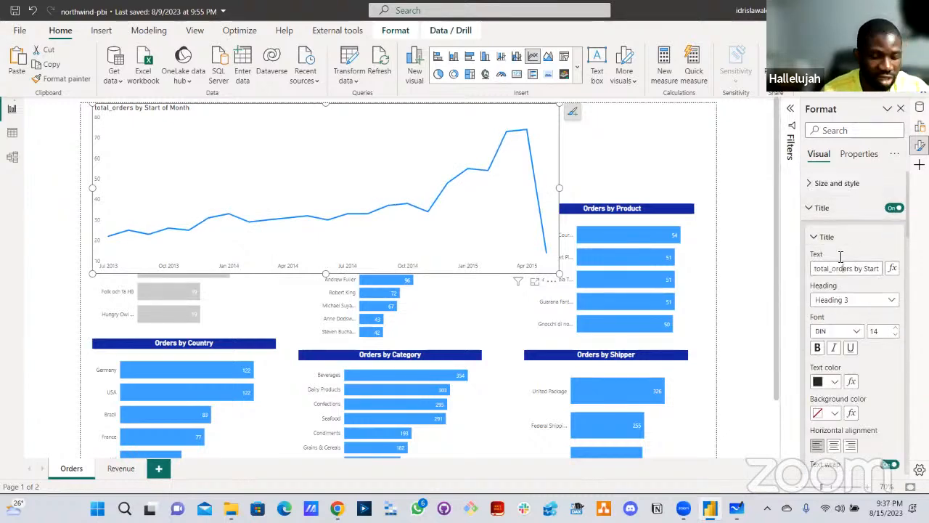
pyautogui.click(841, 255)
pyautogui.write('Orders By Month')
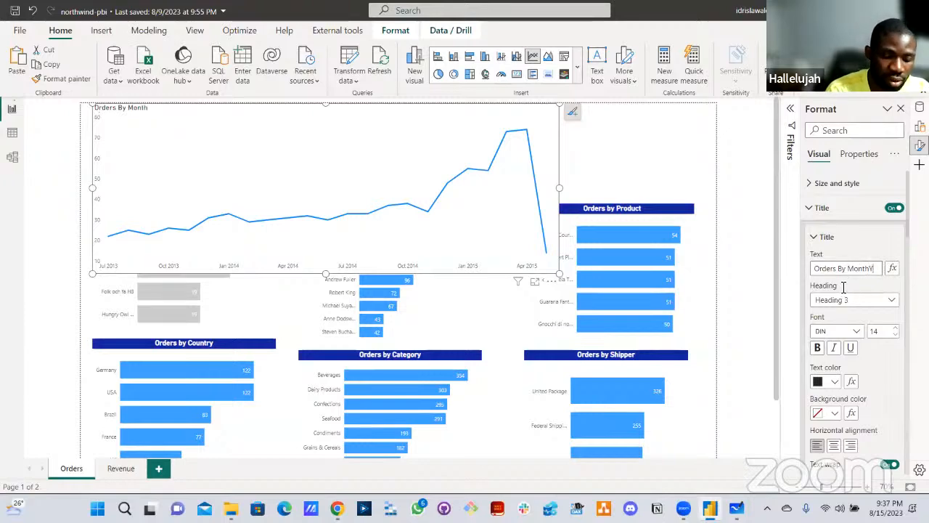
pyautogui.write('Year')
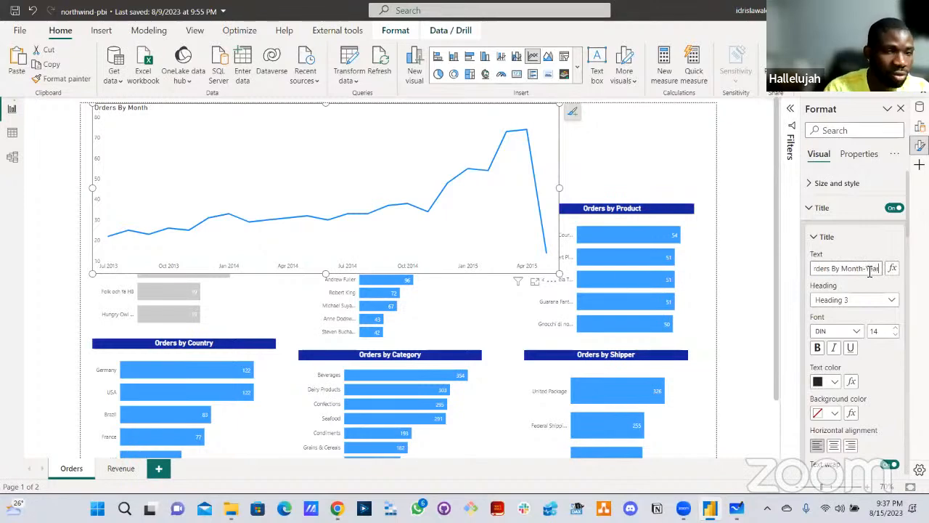
pyautogui.click(834, 445)
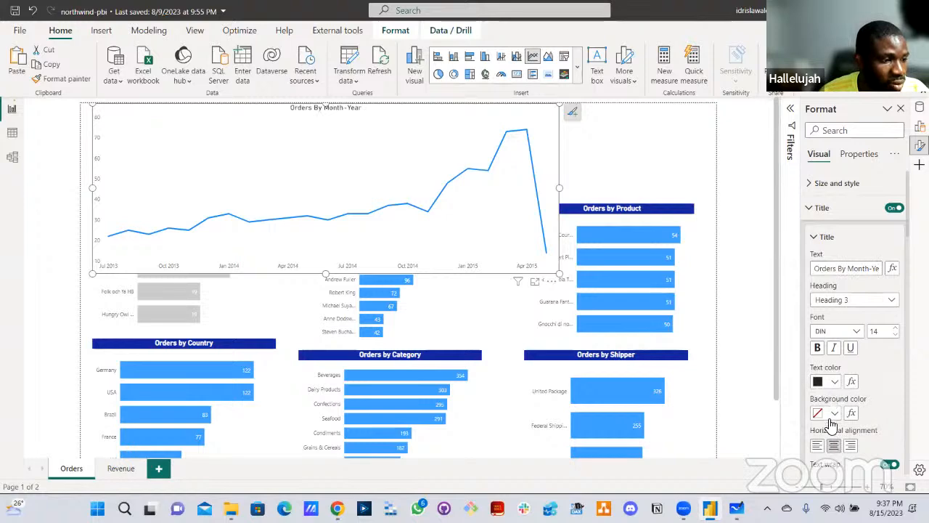
# - Give the line chart's title a dark blue background and white text
pyautogui.click(833, 414)
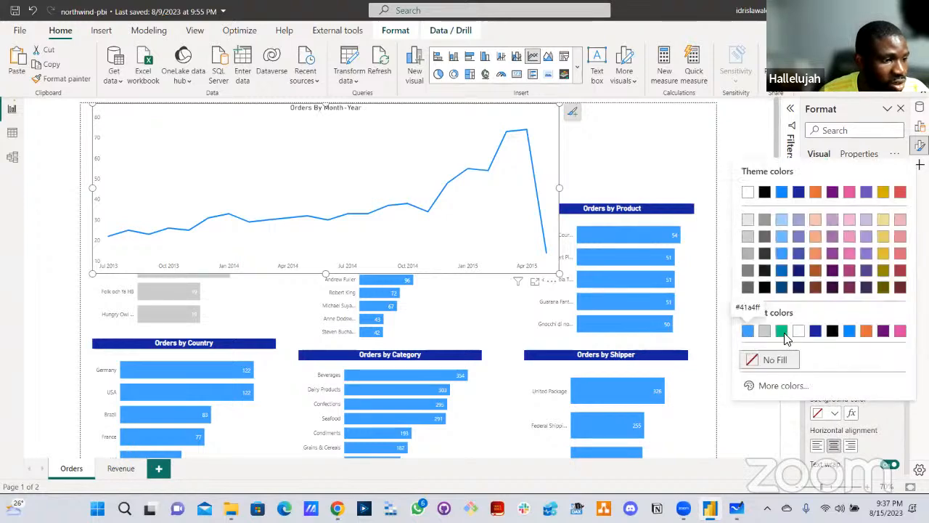
pyautogui.click(814, 331)
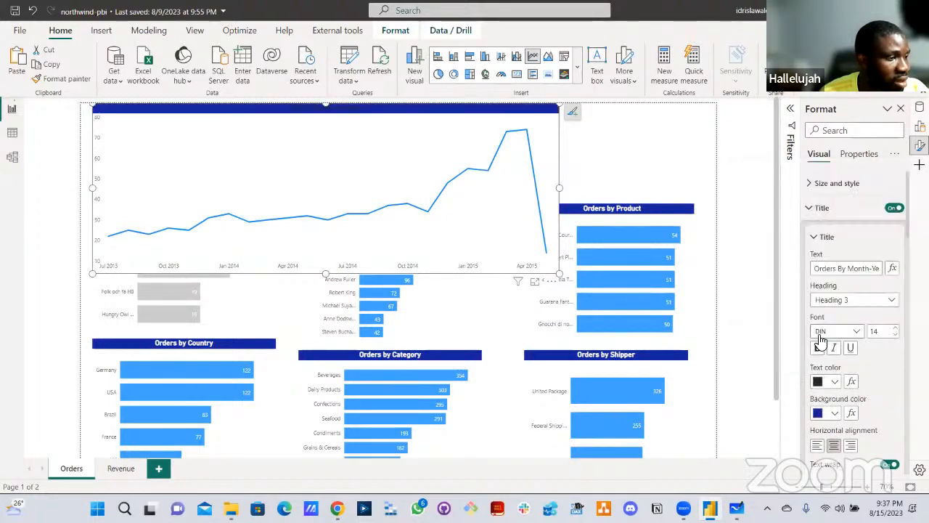
pyautogui.click(835, 384)
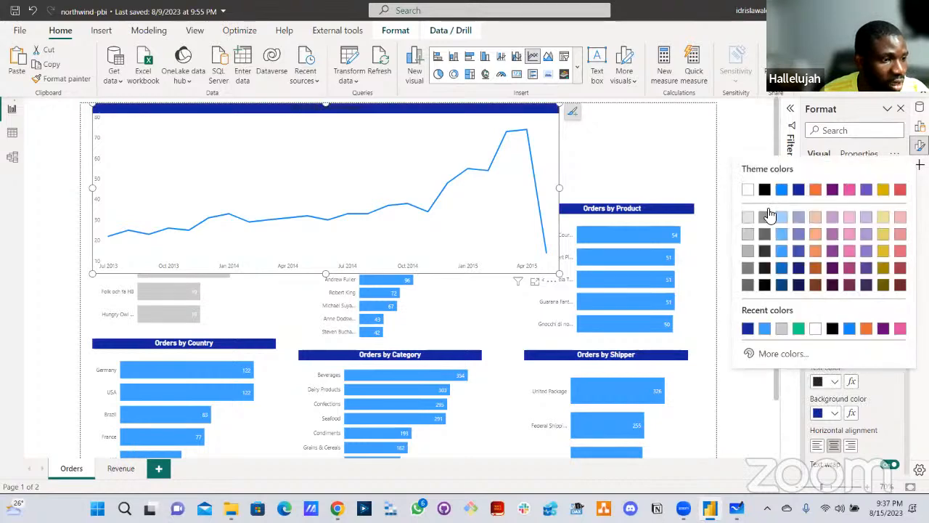
pyautogui.click(747, 190)
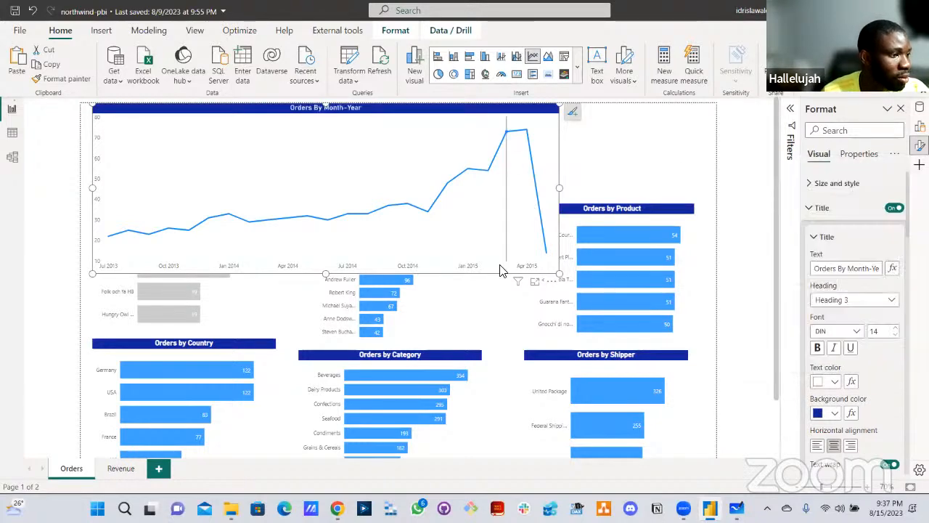
# - Turn on data labels for the Orders By Month-Year line chart
pyautogui.click(814, 237)
pyautogui.click(822, 207)
pyautogui.scroll(-4, 849, 386)
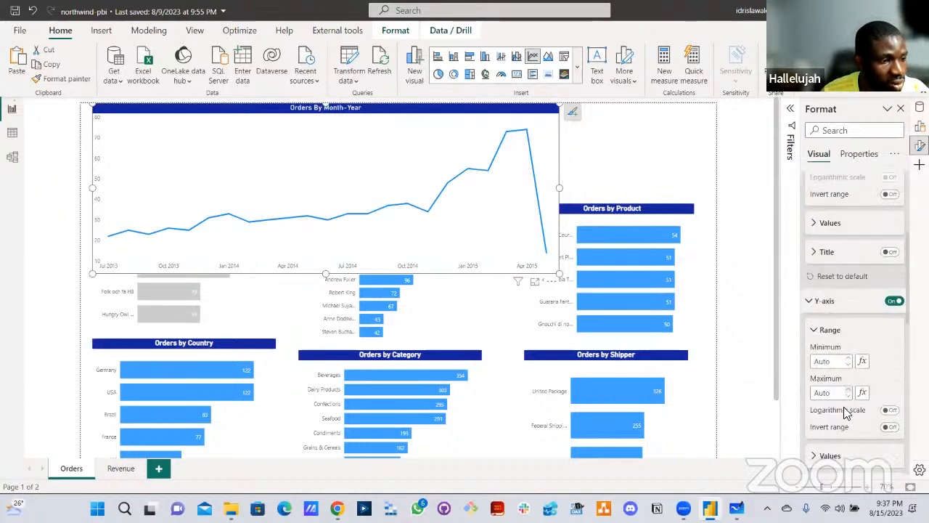
pyautogui.scroll(-10, 845, 412)
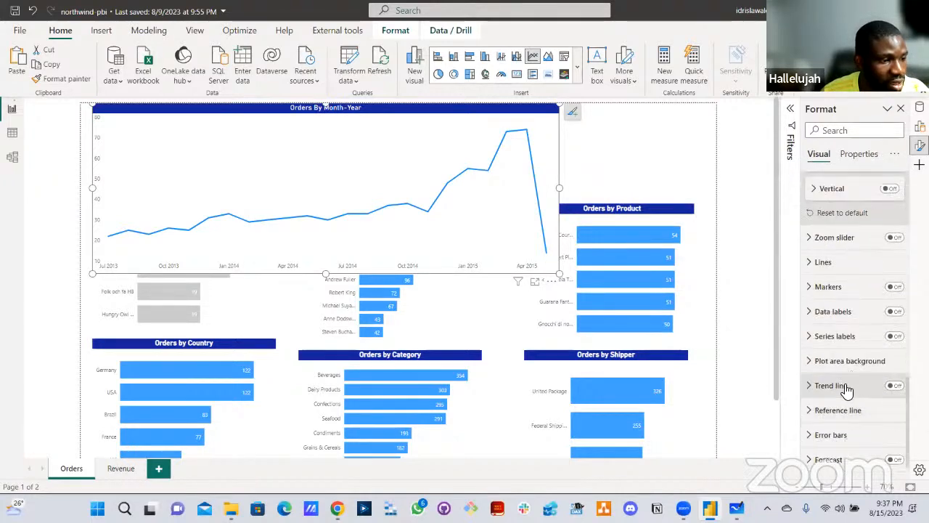
pyautogui.click(895, 311)
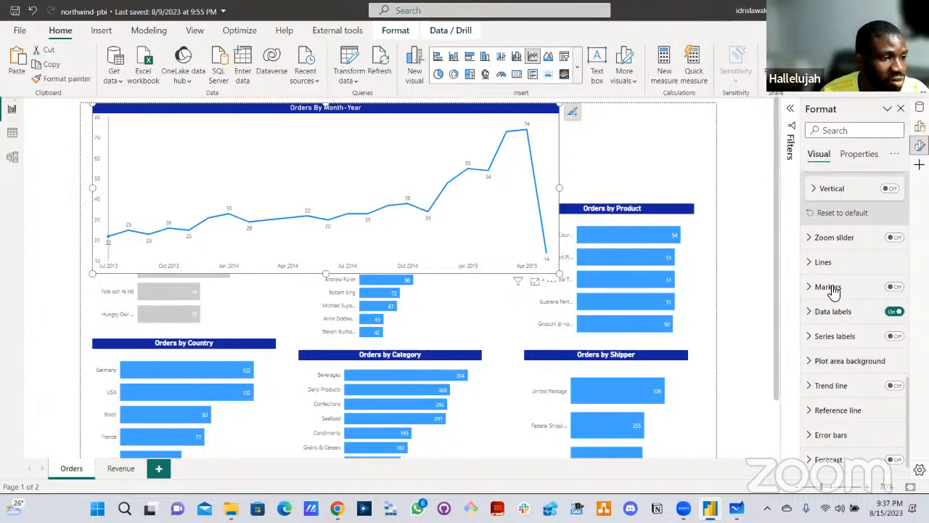
# - Turn off the Y-axis of the Orders By Month-Year line chart
pyautogui.scroll(10, 841, 268)
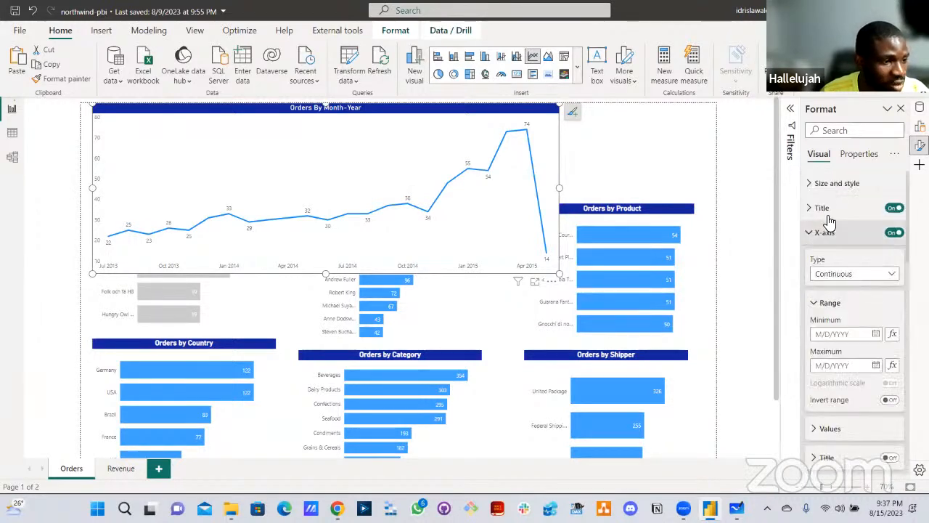
pyautogui.click(826, 233)
pyautogui.click(828, 257)
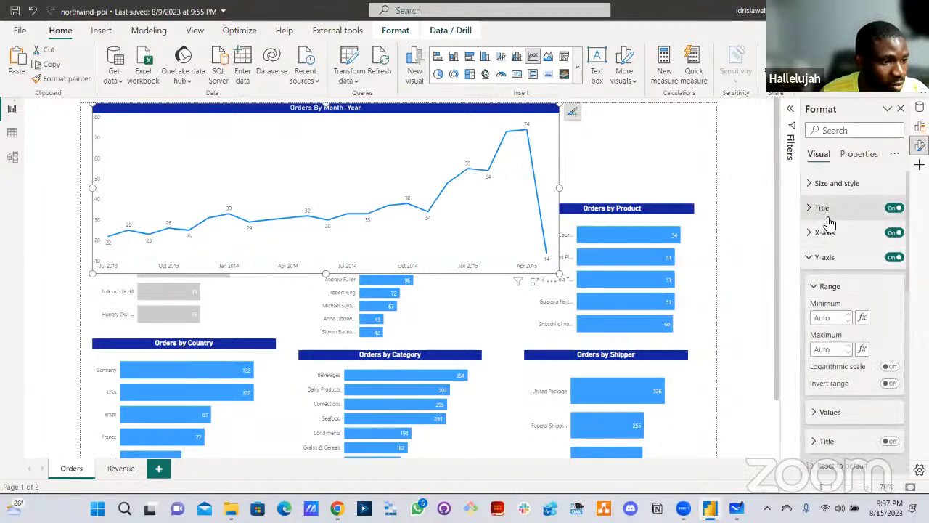
pyautogui.click(827, 263)
pyautogui.click(891, 265)
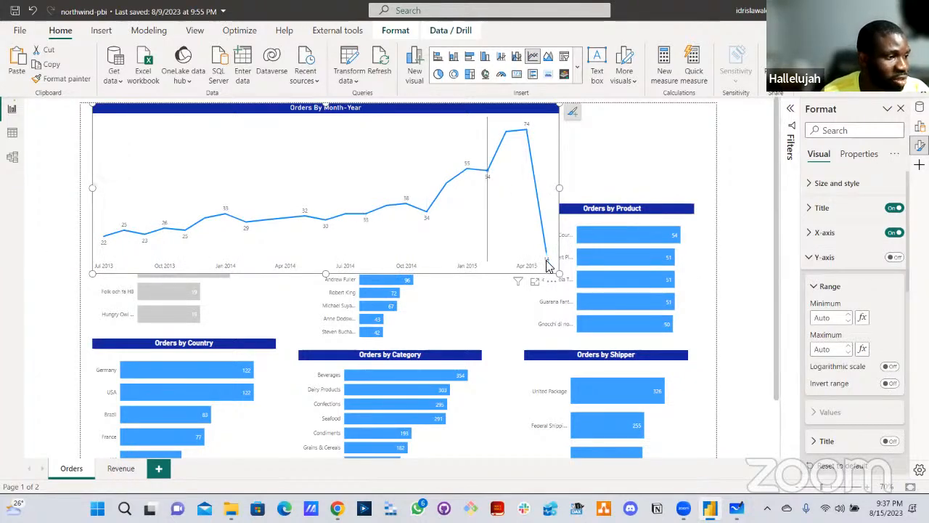
# - Move the Orders By Month-Year line chart to the bottom of the Orders page and reduce its height
pyautogui.scroll(-2, 535, 270)
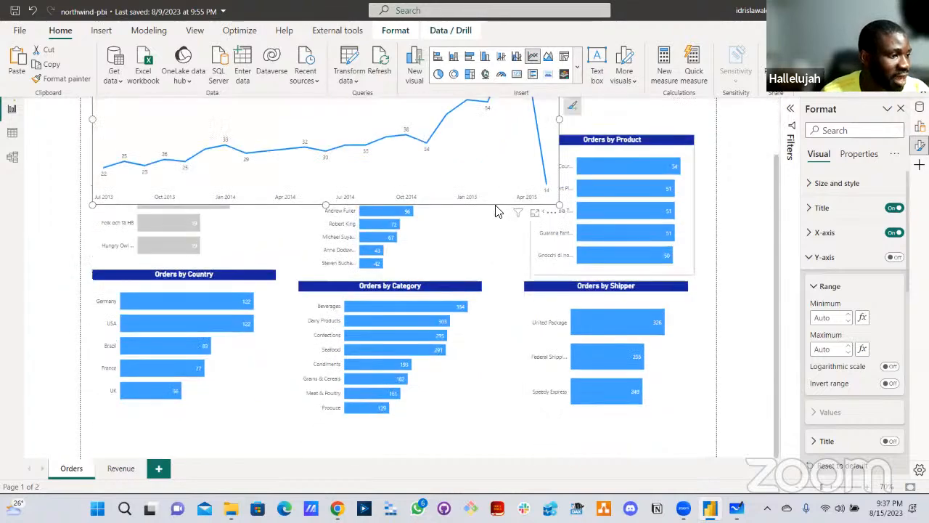
pyautogui.moveTo(508, 213); pyautogui.dragTo(527, 254)
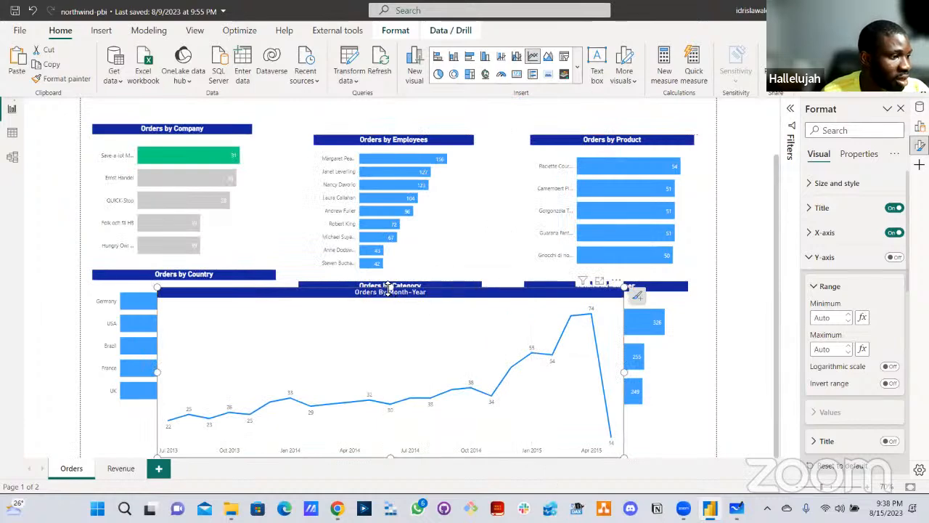
pyautogui.moveTo(389, 304); pyautogui.dragTo(390, 312)
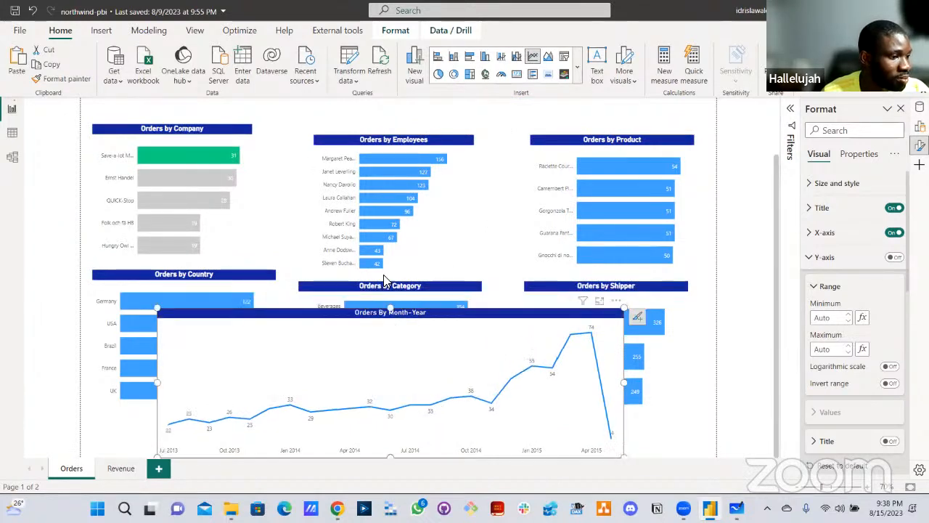
pyautogui.scroll(2, 239, 163)
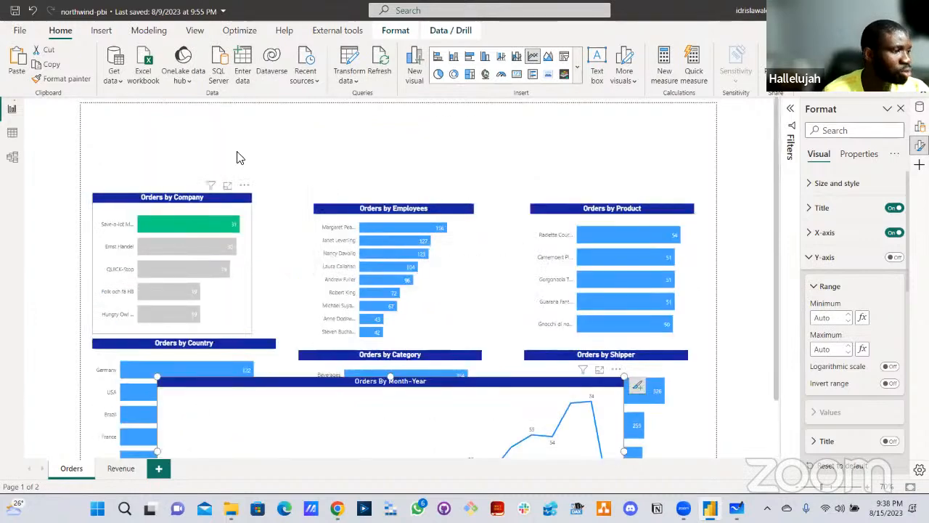
# - Add a card showing total_orders, shrink it and place it in the empty space above the Orders by Company chart
pyautogui.click(263, 166)
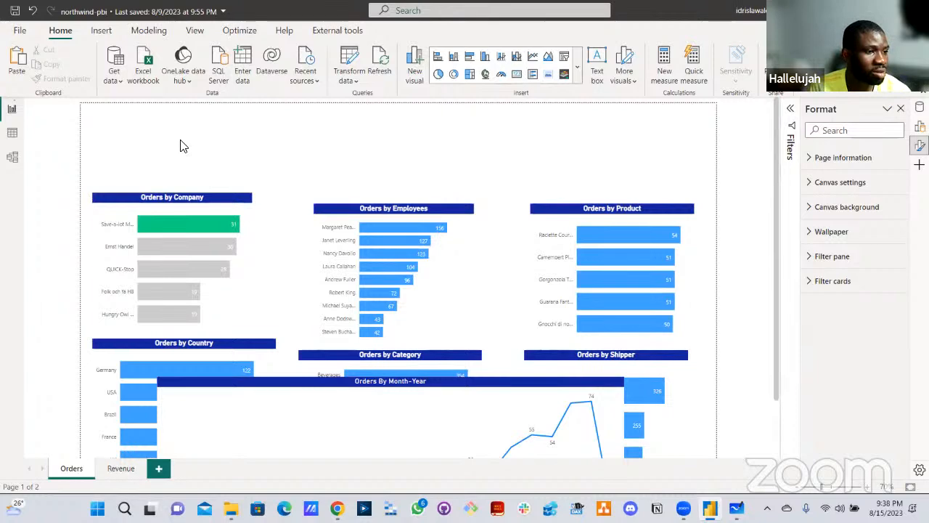
pyautogui.click(920, 107)
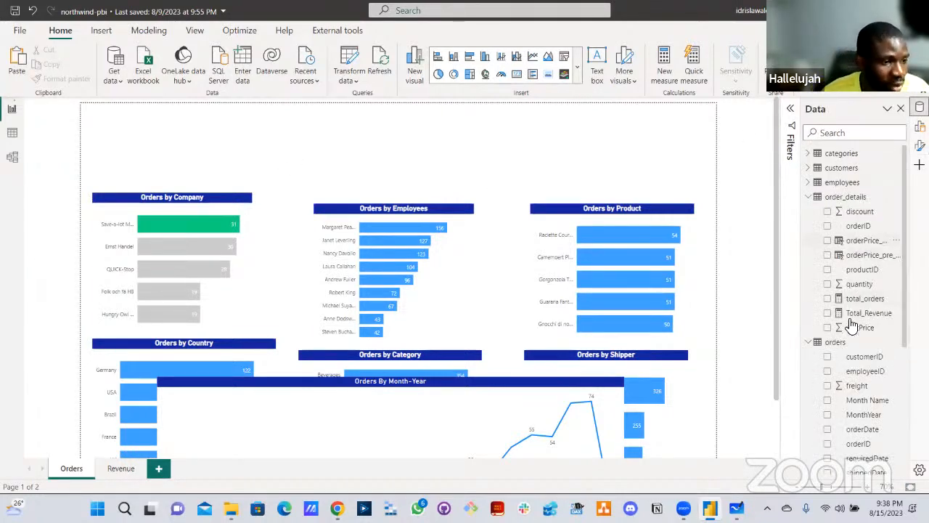
pyautogui.click(828, 298)
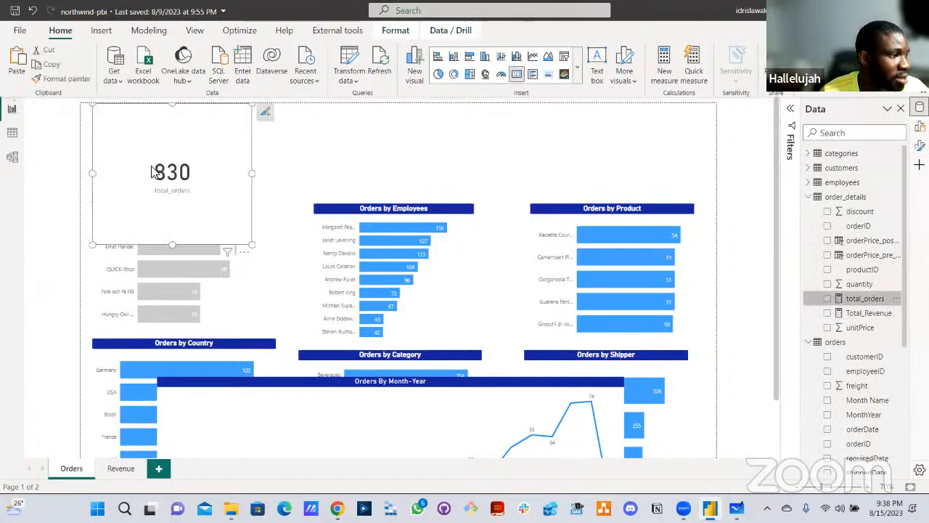
pyautogui.moveTo(253, 247); pyautogui.dragTo(207, 161)
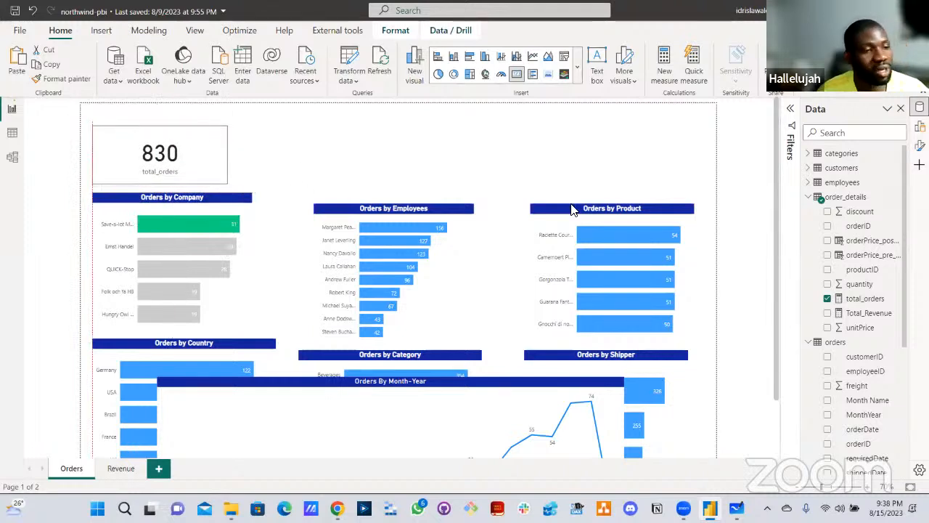
# - Turn on the total_orders card's title and set its text to Total Orders
pyautogui.click(920, 145)
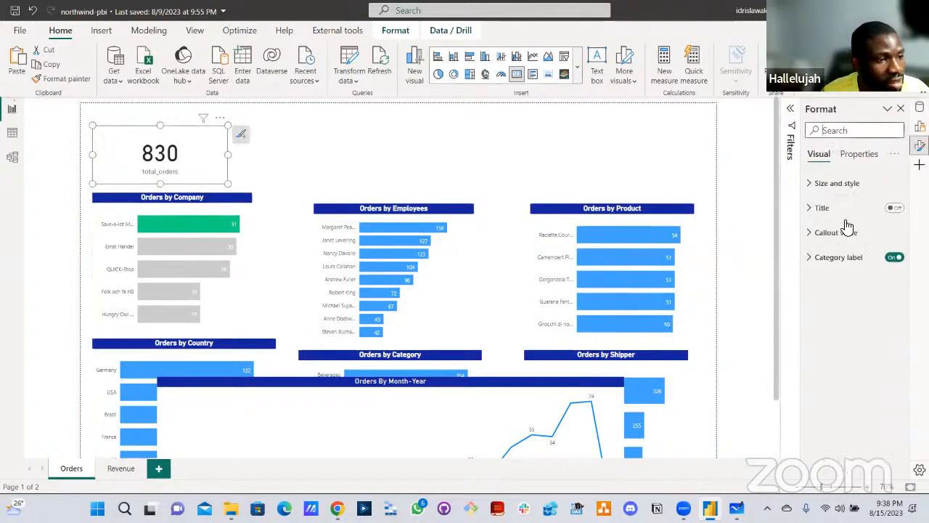
pyautogui.click(838, 211)
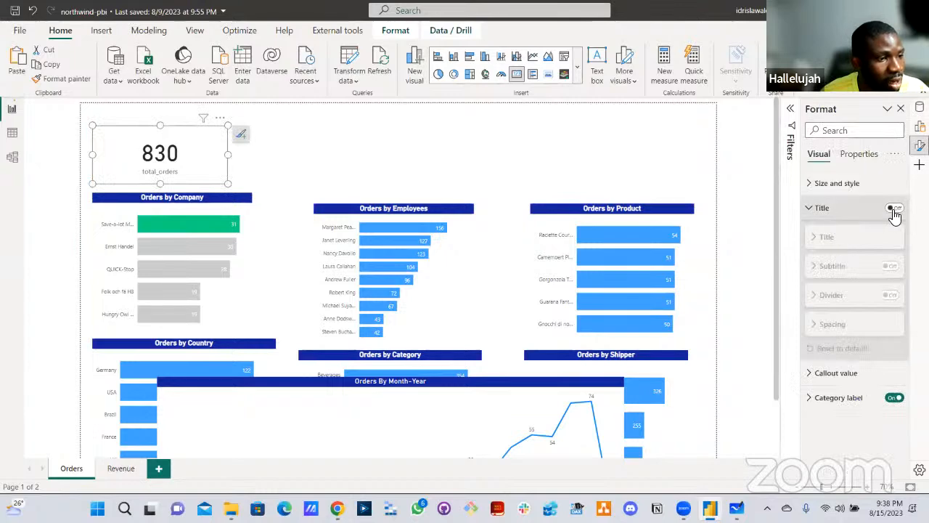
pyautogui.click(893, 209)
pyautogui.click(831, 224)
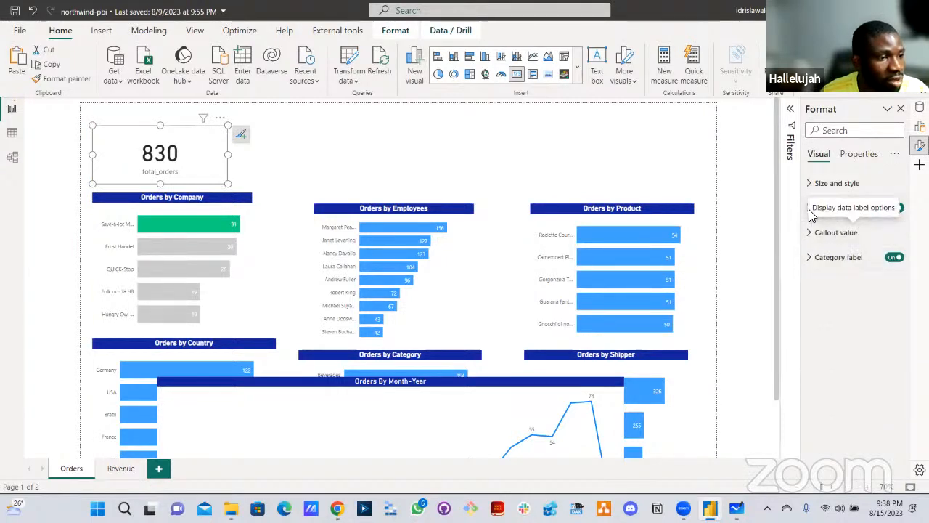
pyautogui.click(823, 211)
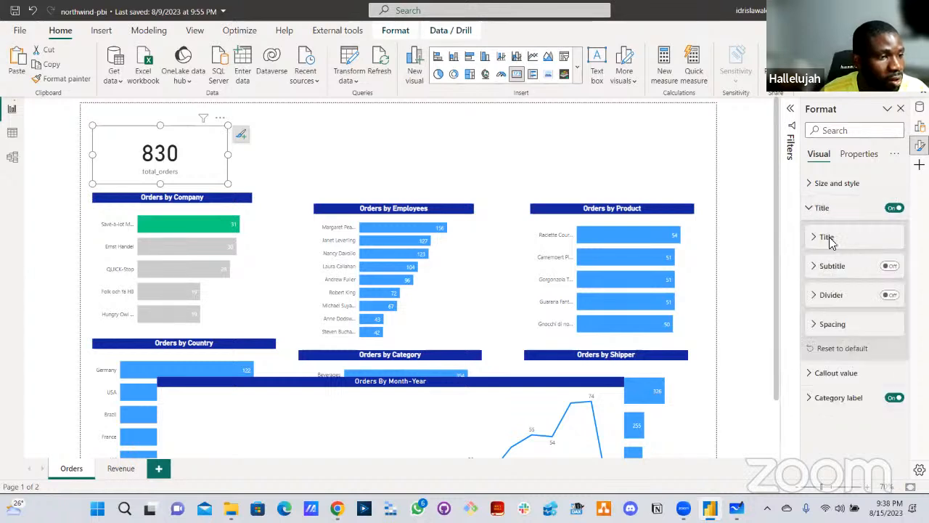
pyautogui.click(830, 239)
pyautogui.write('To')
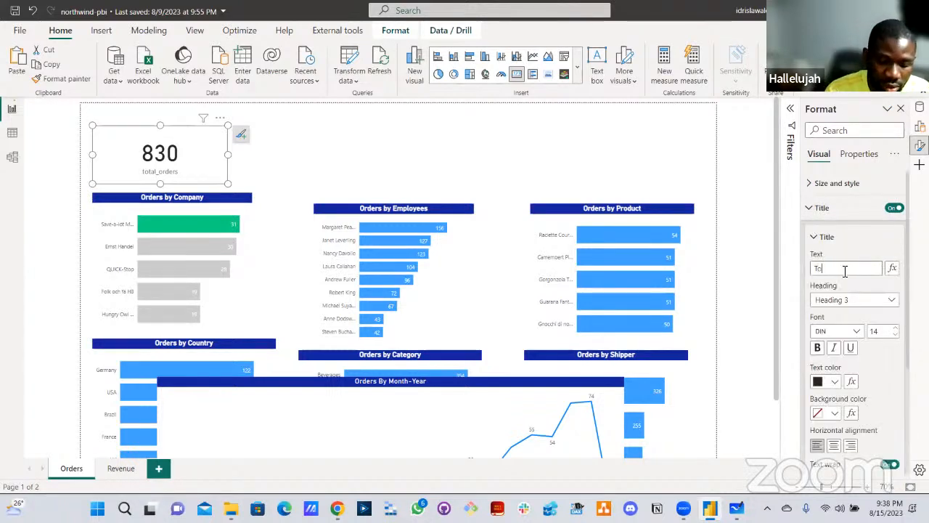
pyautogui.write('tal Orders')
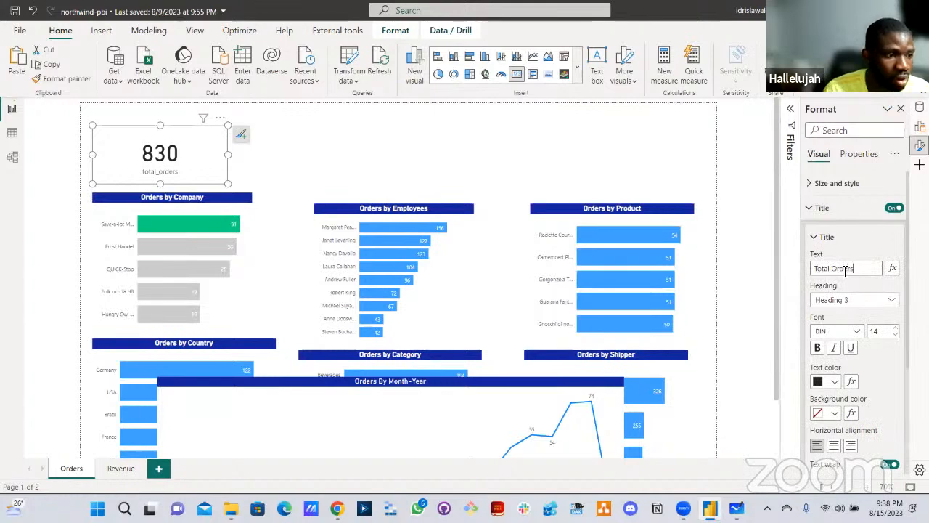
# - Give the card's title a dark blue background and white text
pyautogui.click(834, 414)
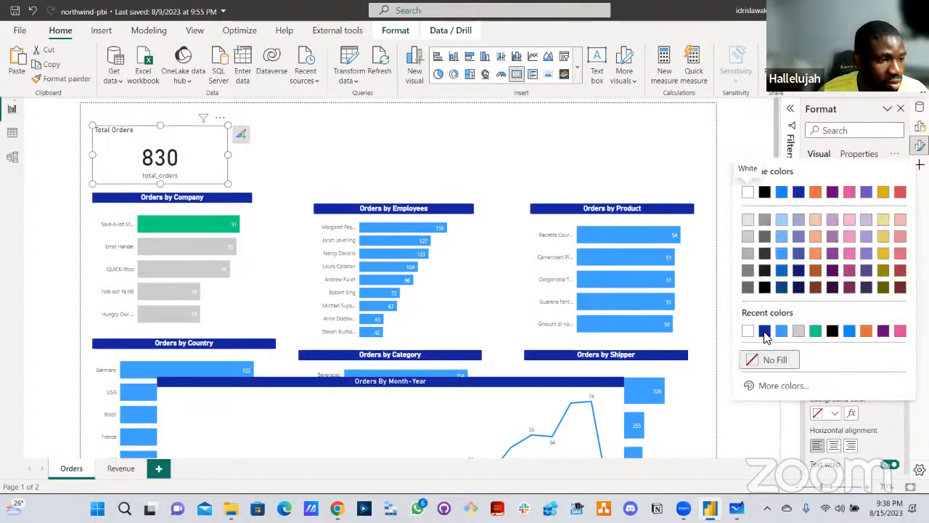
pyautogui.click(764, 331)
pyautogui.click(833, 381)
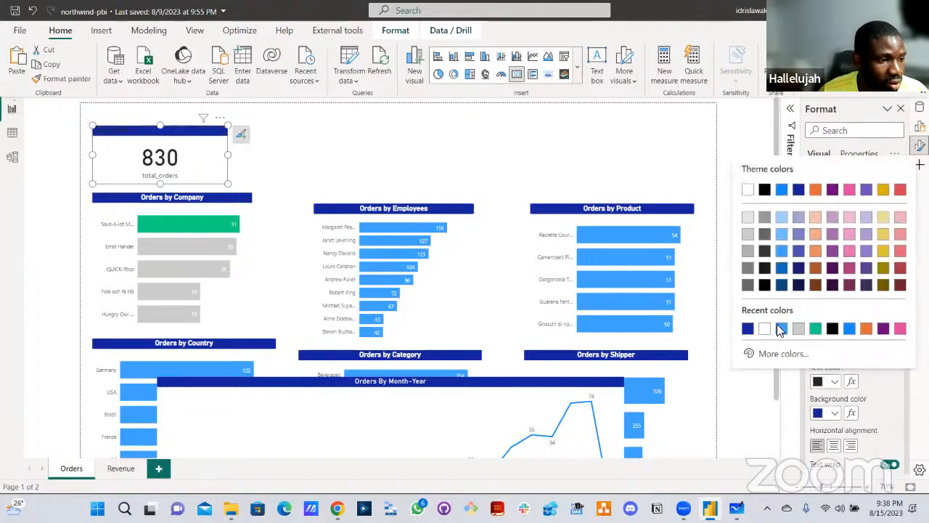
pyautogui.click(747, 189)
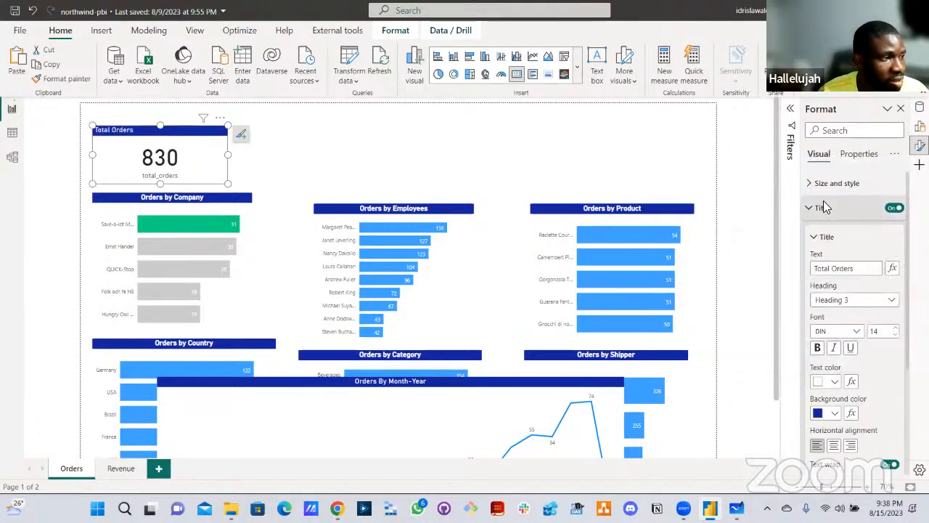
# - Turn off the category label on the Total Orders card
pyautogui.click(170, 180)
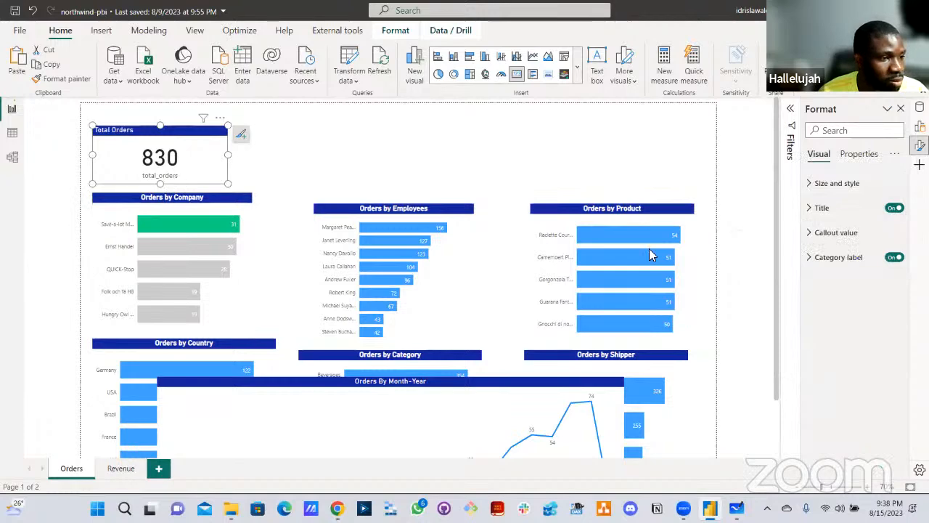
pyautogui.click(889, 263)
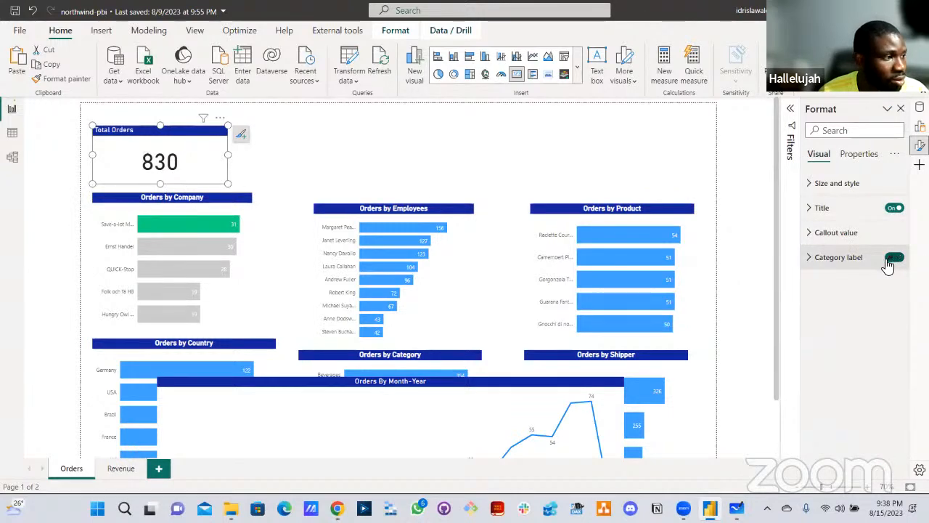
pyautogui.click(835, 210)
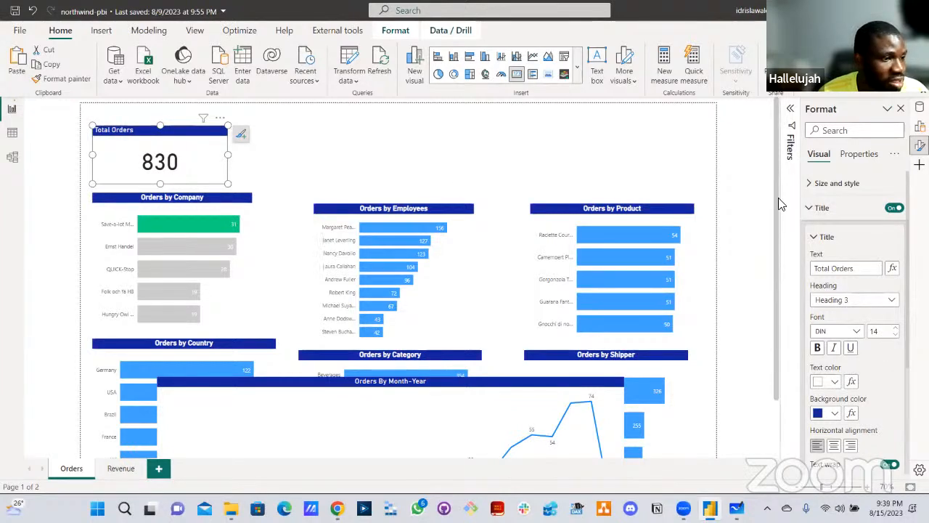
pyautogui.click(823, 208)
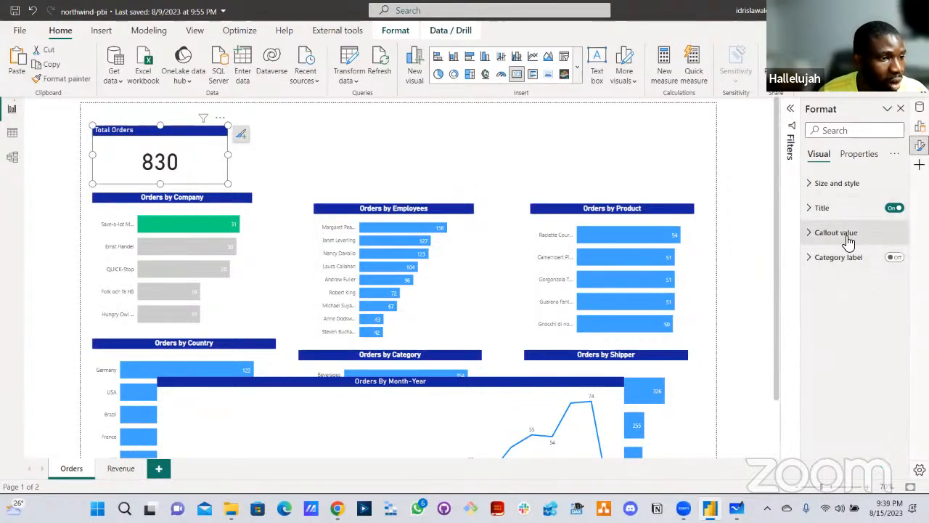
# - Increase the card's callout value font size to 49 and make it bold
pyautogui.click(846, 234)
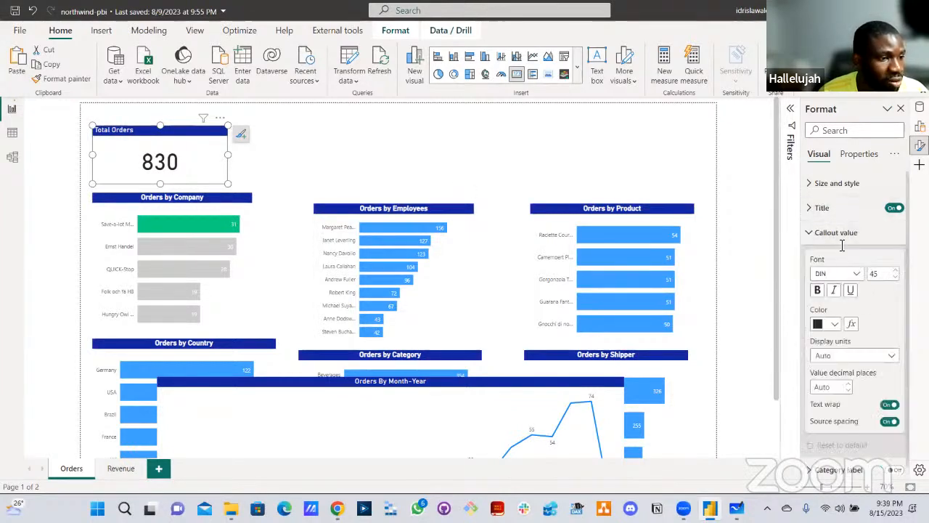
pyautogui.click(895, 272)
pyautogui.click(895, 272)
pyautogui.click(895, 271)
pyautogui.click(894, 271)
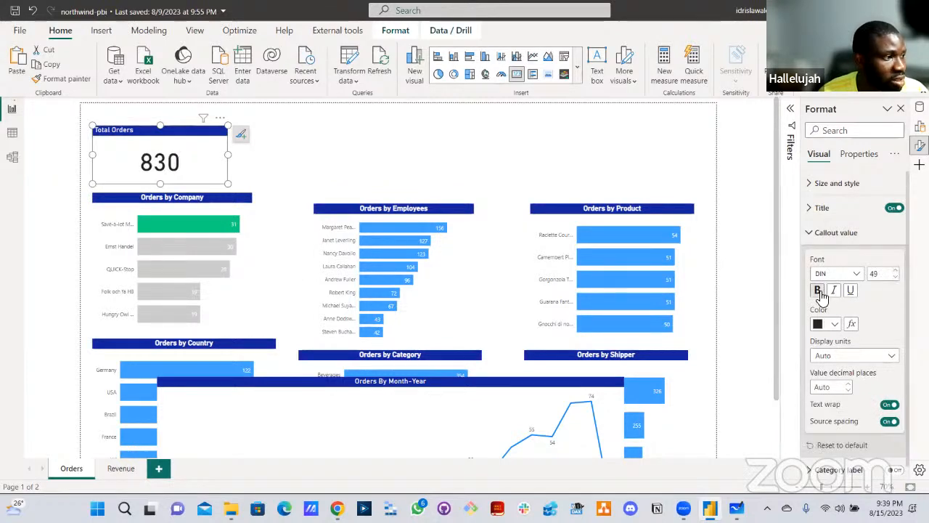
pyautogui.click(818, 290)
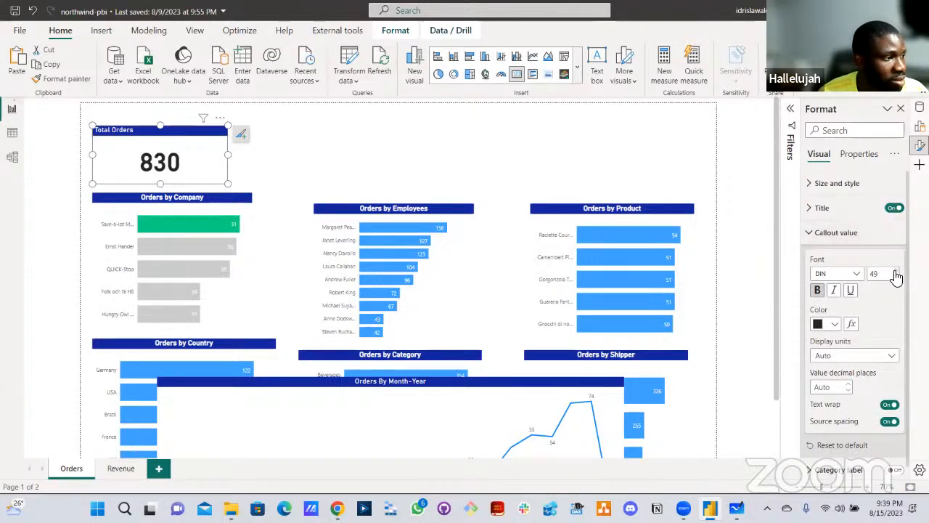
pyautogui.click(823, 232)
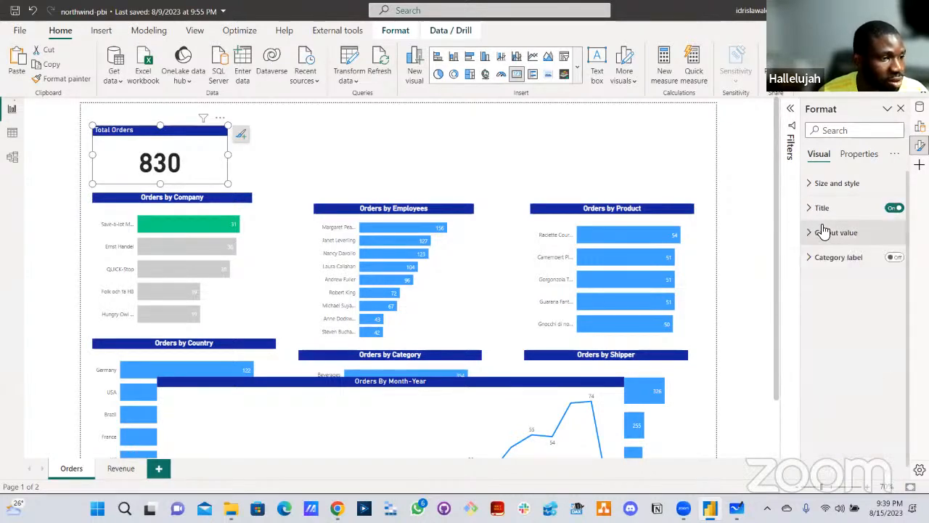
# - Center the Total Orders card's title horizontally and make the card slightly smaller
pyautogui.click(821, 209)
pyautogui.click(833, 445)
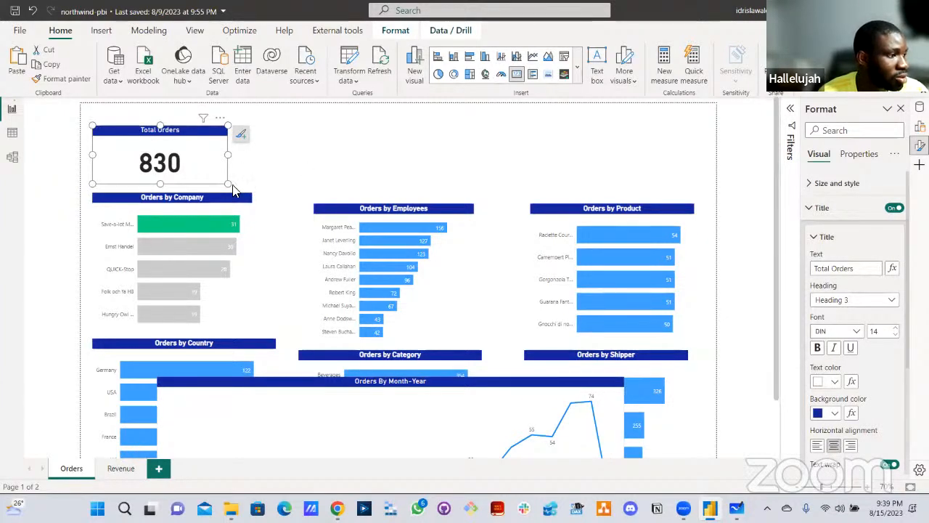
pyautogui.moveTo(228, 184); pyautogui.dragTo(218, 180)
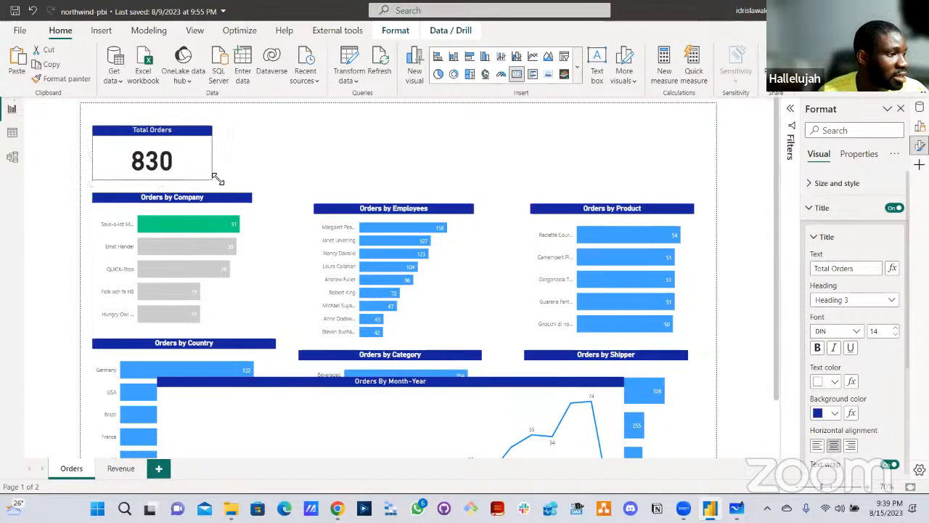
pyautogui.click(244, 147)
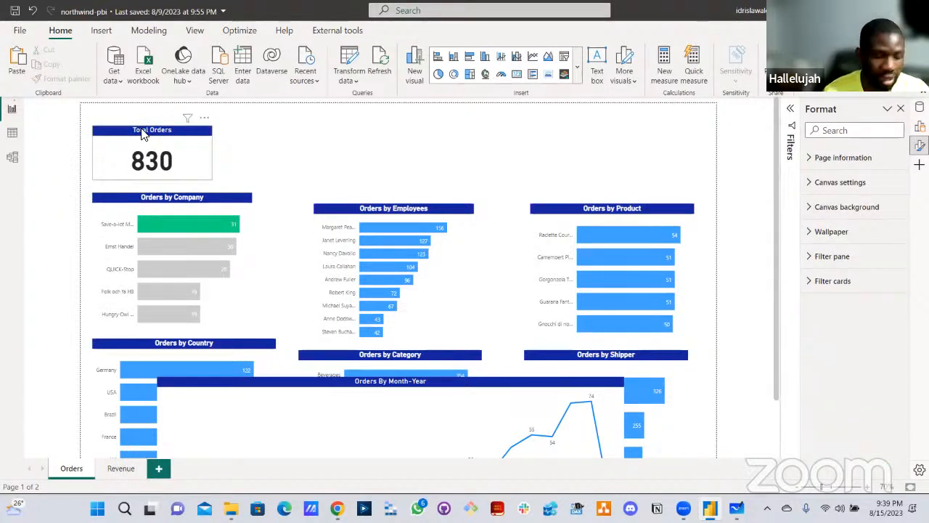
# - Duplicate the Total Orders card and place the copy beside the original, aligned in the same row
pyautogui.click(143, 135)
pyautogui.moveTo(143, 134); pyautogui.dragTo(161, 143)
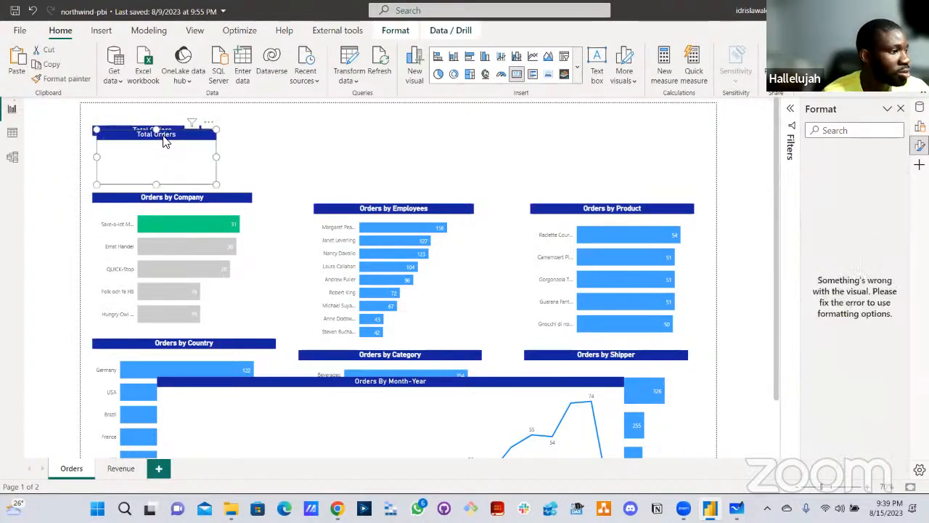
pyautogui.hotkey('ctrl', 'c')
pyautogui.hotkey('ctrl', 'v')
pyautogui.moveTo(288, 141); pyautogui.dragTo(323, 139)
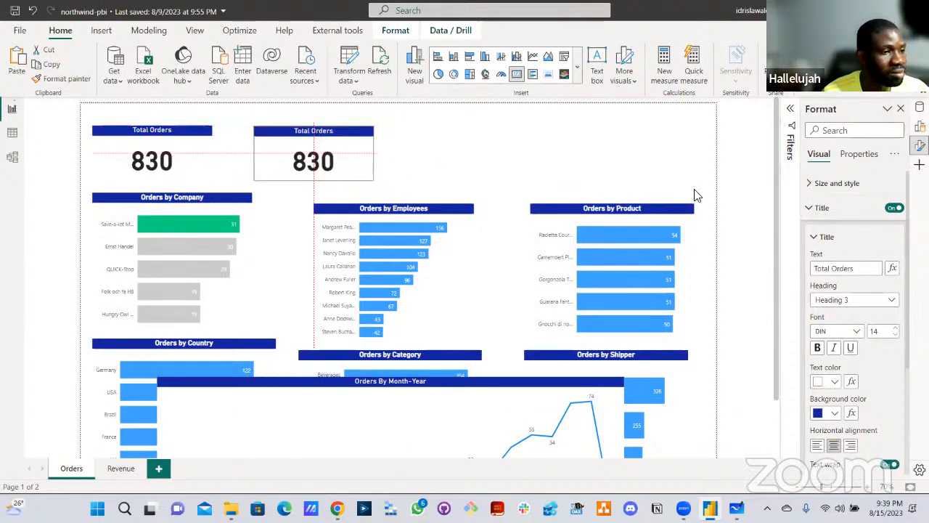
# - Remove the total_orders field from the duplicated card
pyautogui.click(810, 208)
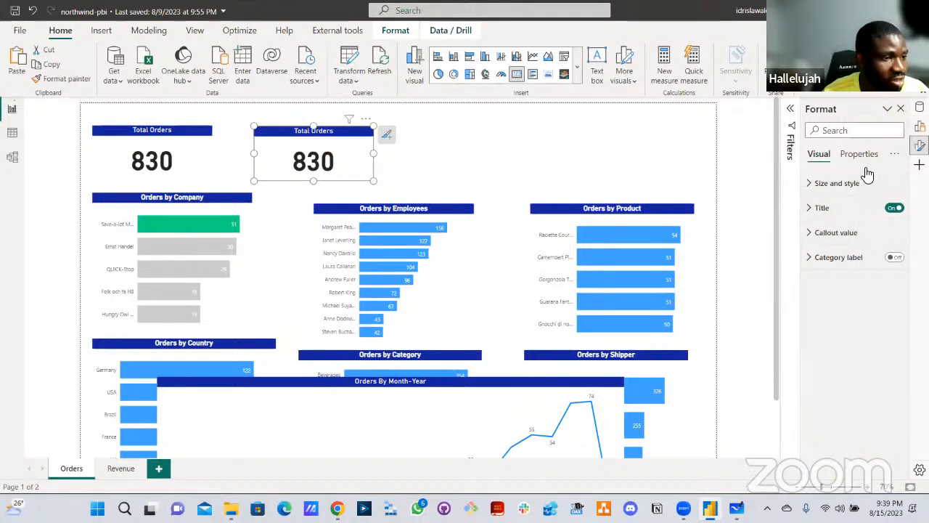
pyautogui.click(920, 107)
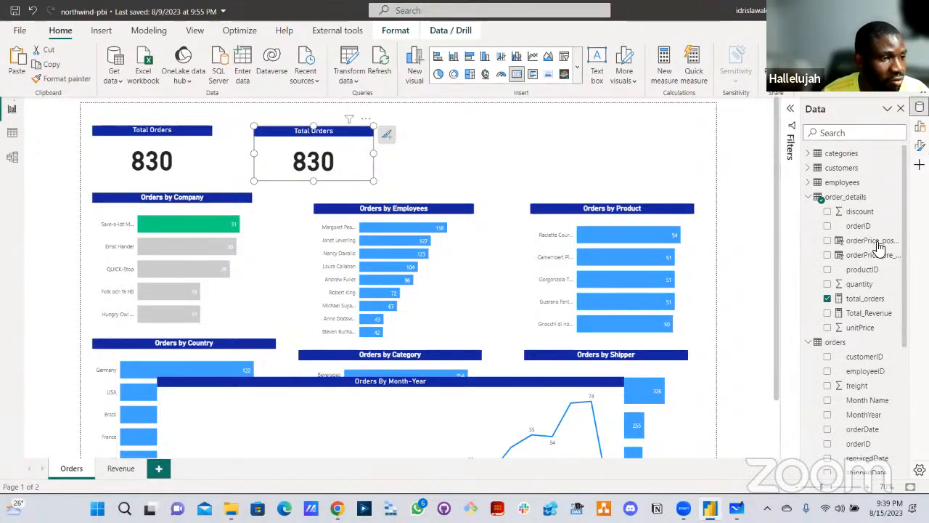
pyautogui.click(827, 299)
# - Review the available data fields, the orders and customers tables, and the Revenue page for a second card measure
pyautogui.scroll(-5, 868, 305)
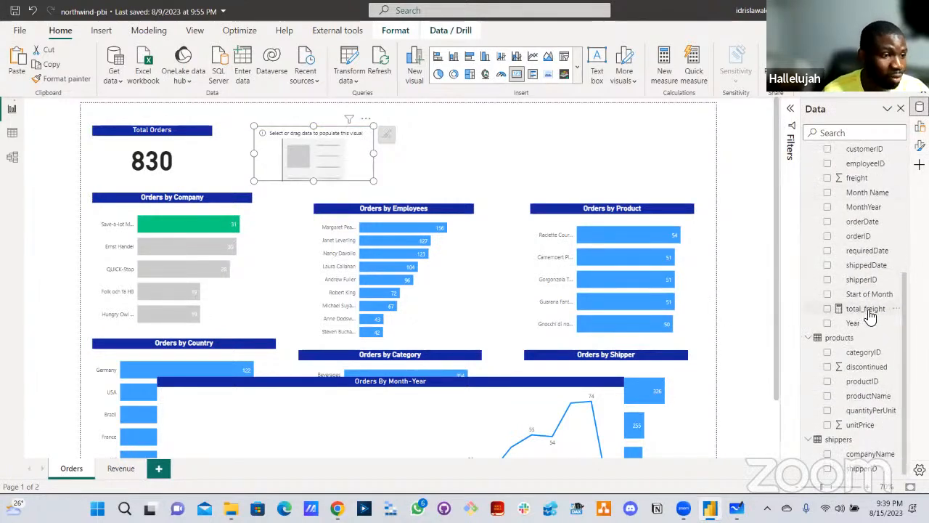
pyautogui.scroll(3, 869, 313)
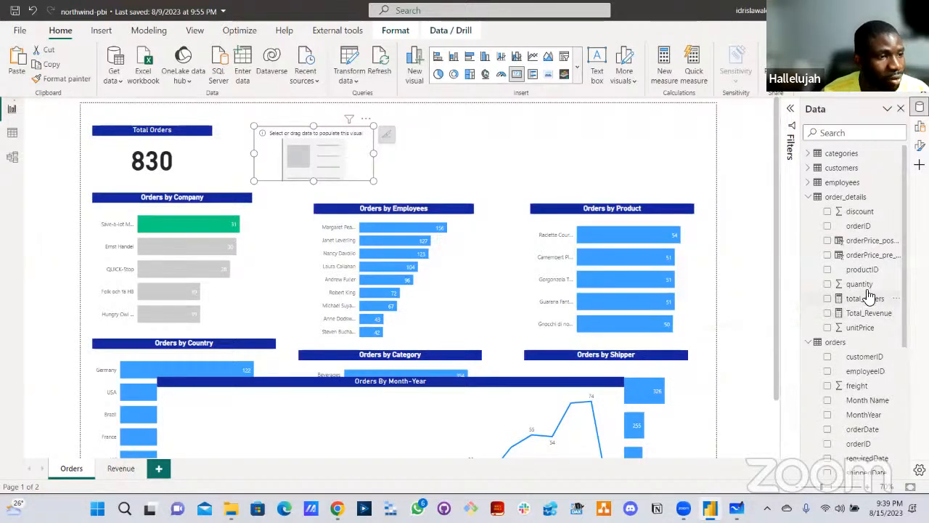
pyautogui.click(14, 133)
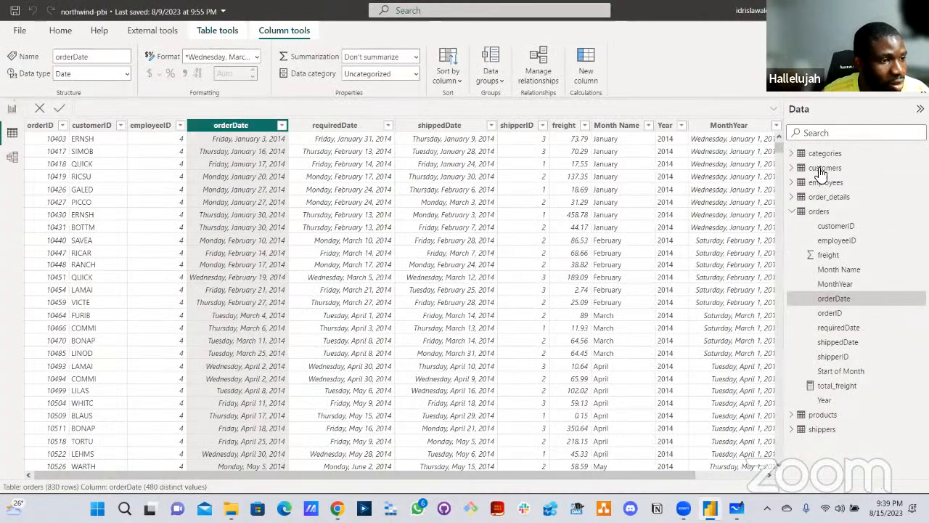
pyautogui.click(821, 172)
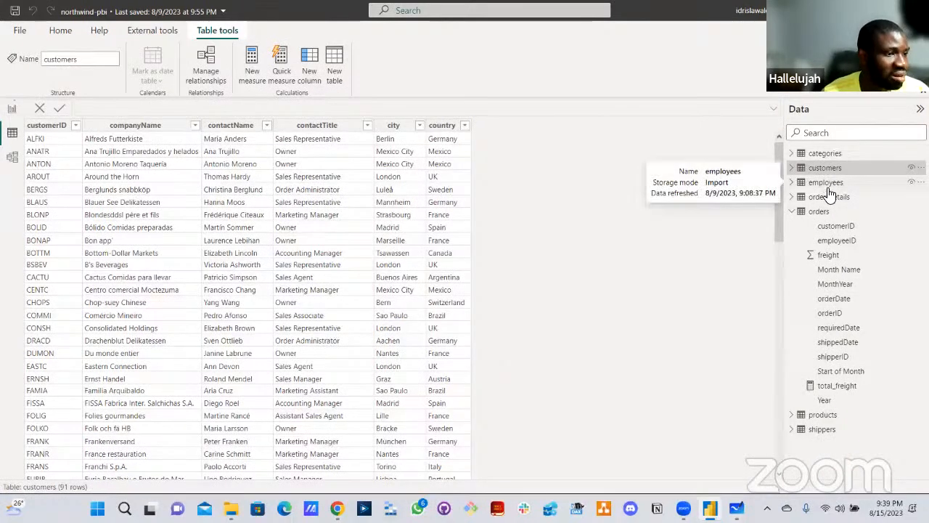
pyautogui.click(11, 109)
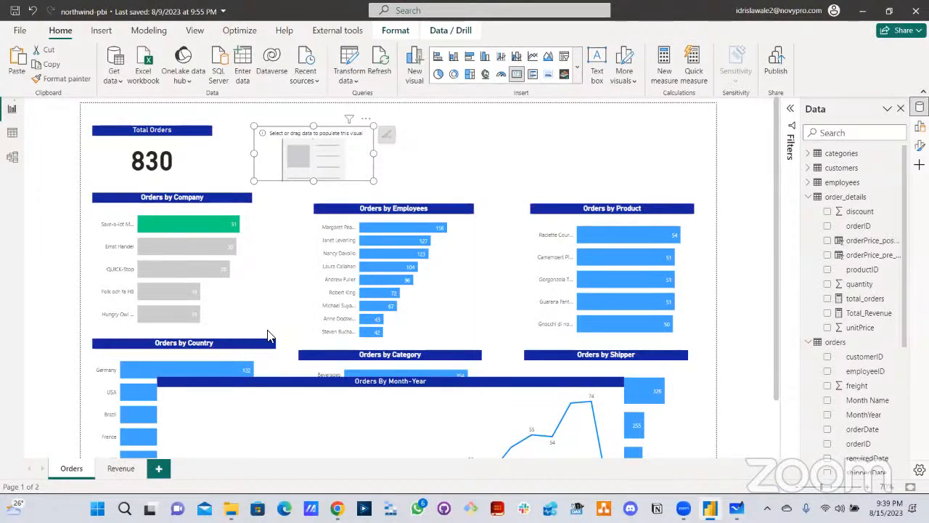
pyautogui.click(121, 469)
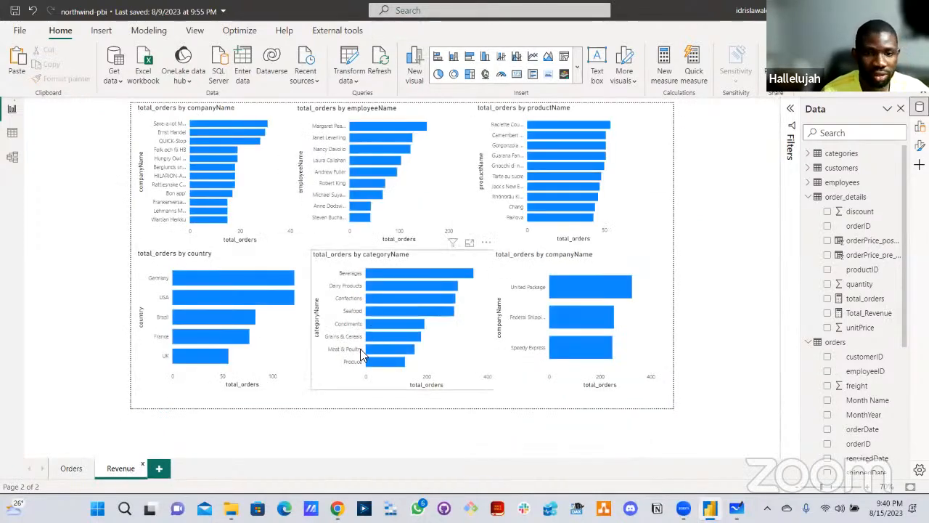
pyautogui.click(71, 469)
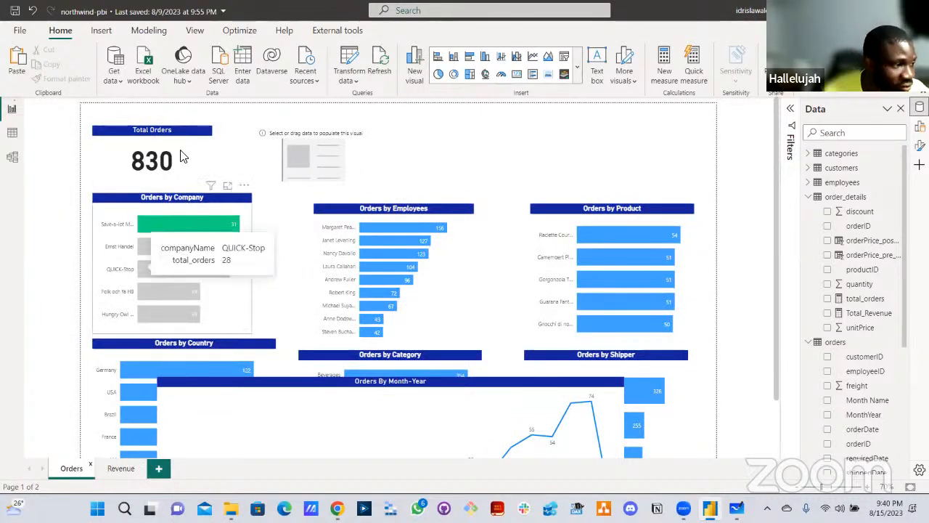
# - Delete the empty duplicated card beside the Total Orders card
pyautogui.click(331, 166)
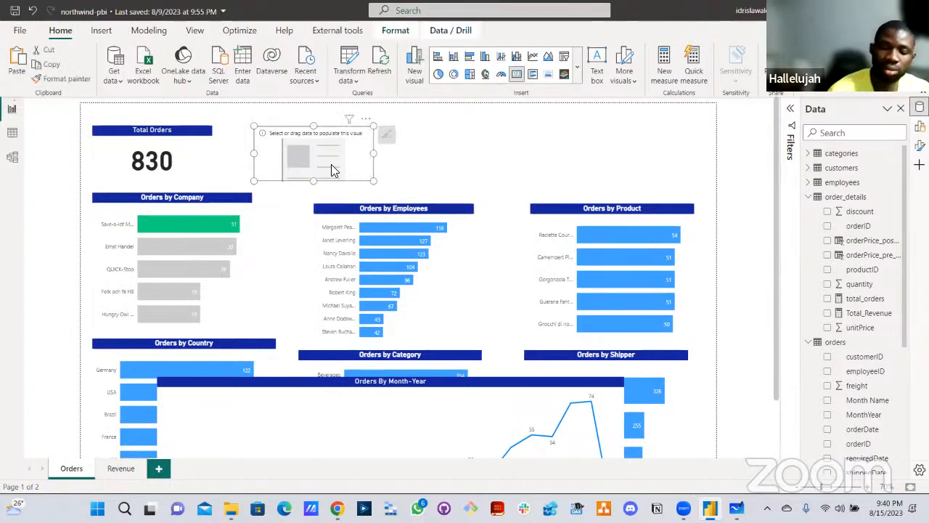
pyautogui.press('Delete')
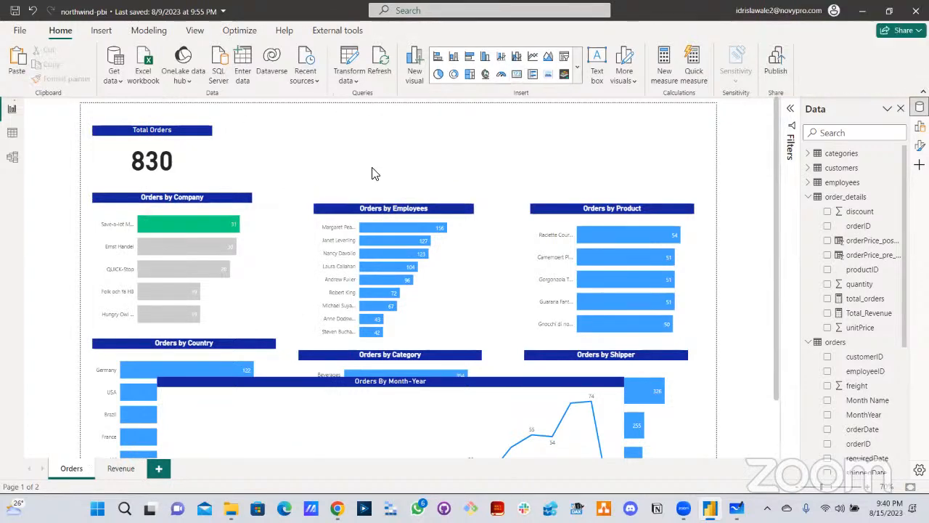
pyautogui.scroll(-1, 726, 240)
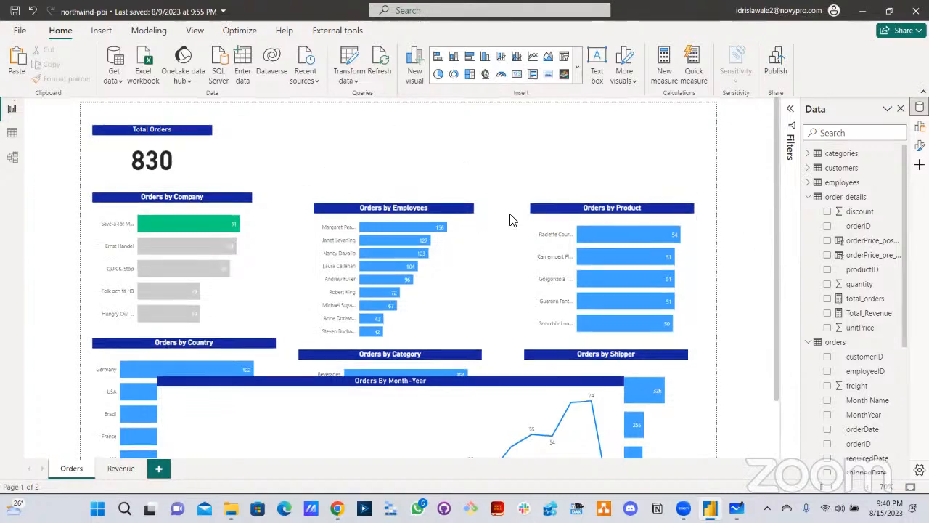
pyautogui.scroll(-2, 776, 290)
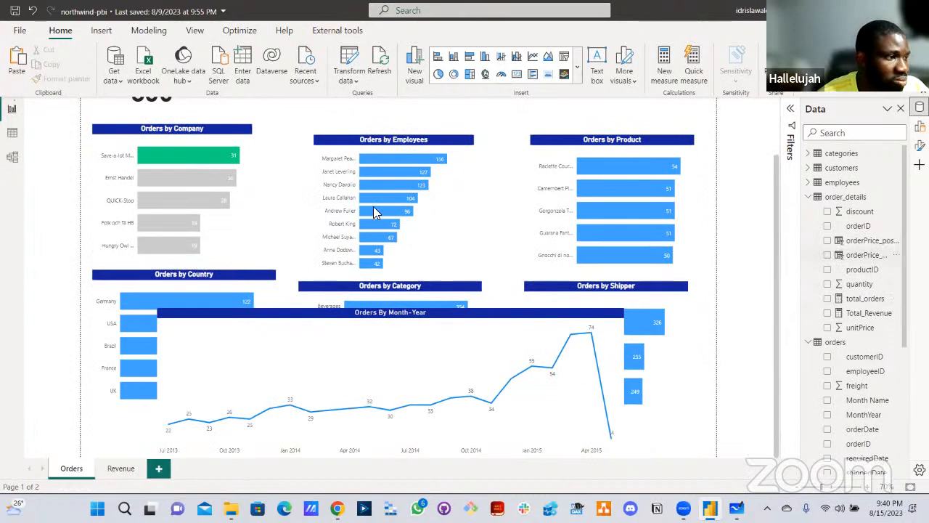
pyautogui.scroll(2, 290, 156)
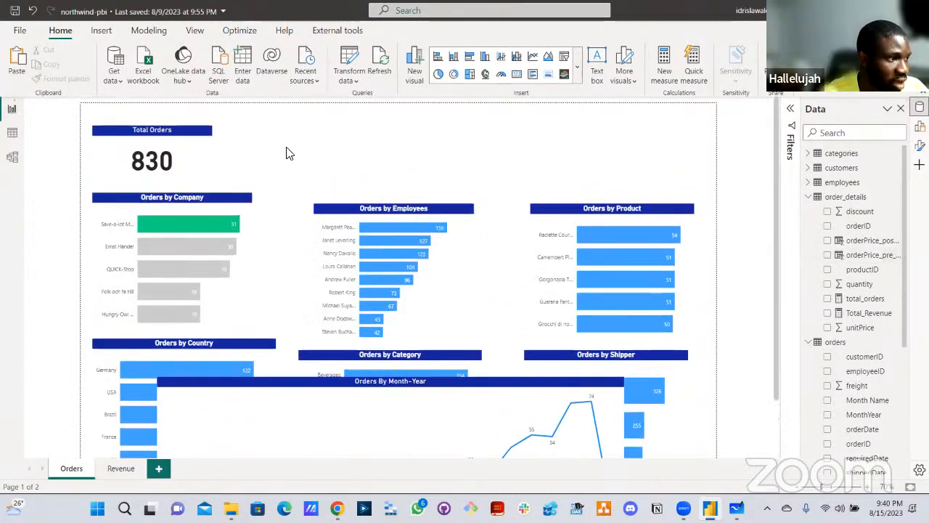
# - Make a new copy of the Total Orders card and place it to the original's right, level with it
pyautogui.click(167, 138)
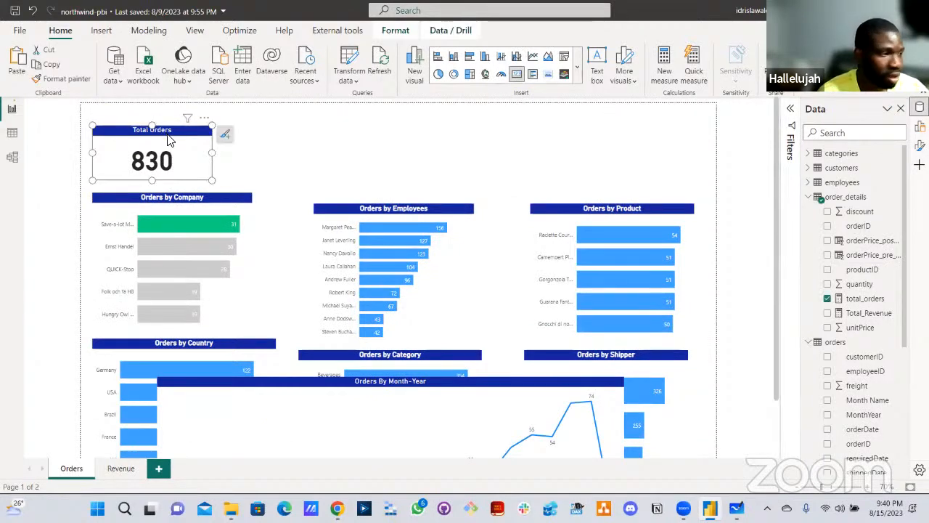
pyautogui.hotkey('ctrl', 'v')
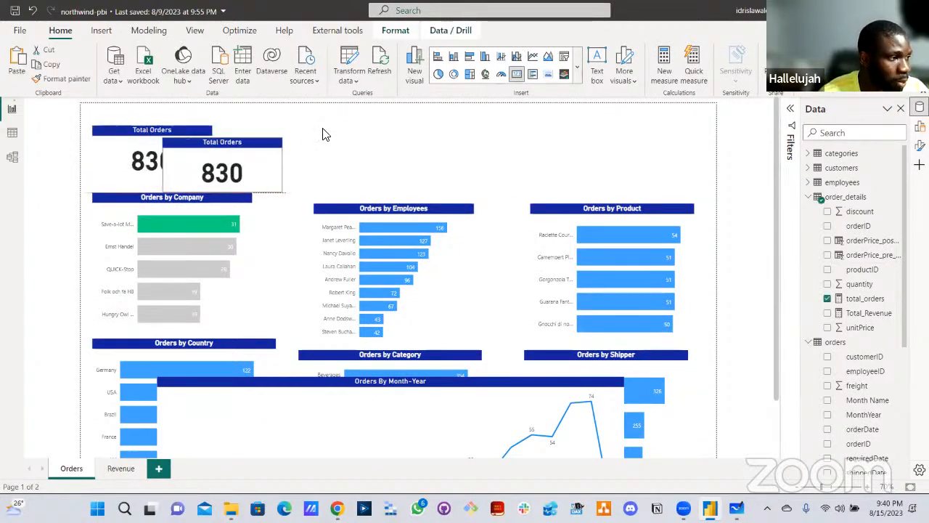
pyautogui.moveTo(249, 139); pyautogui.dragTo(361, 127)
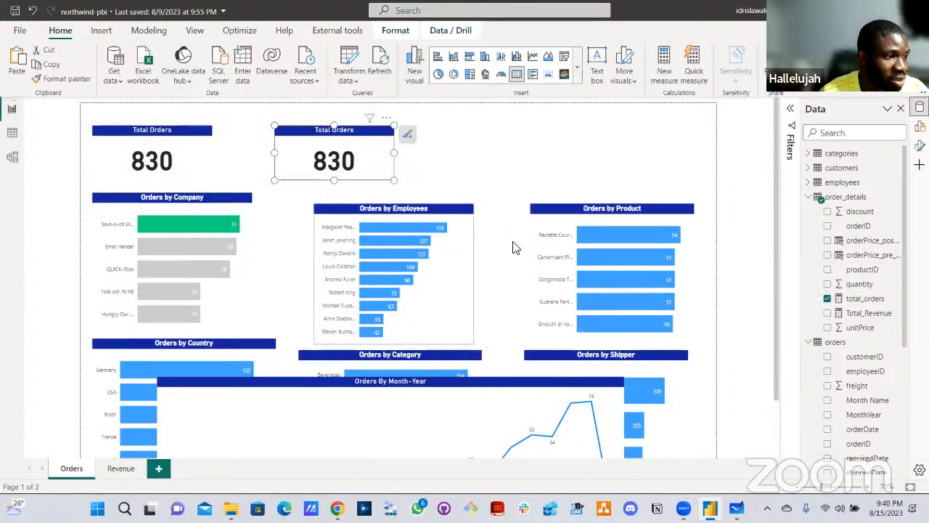
# - Replace the copied card's total_orders field with Total_Revenue and change its title to Total Revenue
pyautogui.click(828, 299)
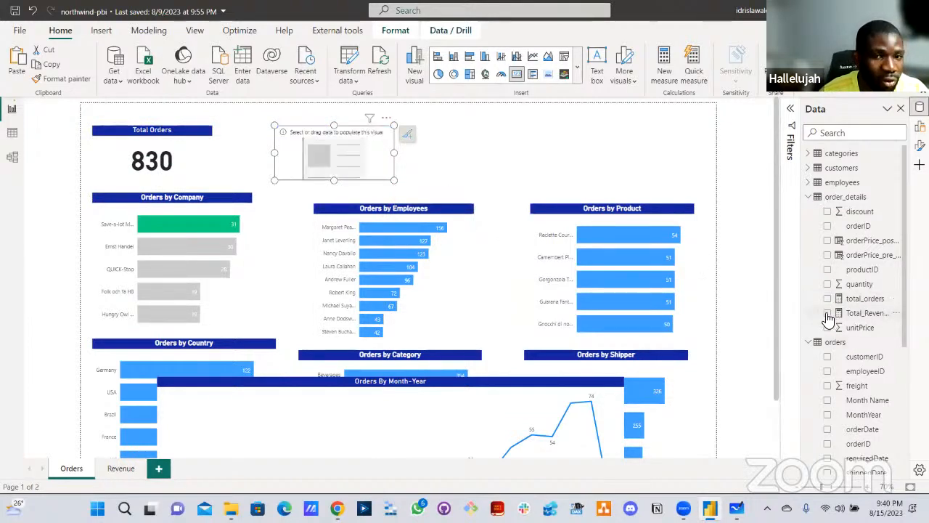
pyautogui.click(827, 313)
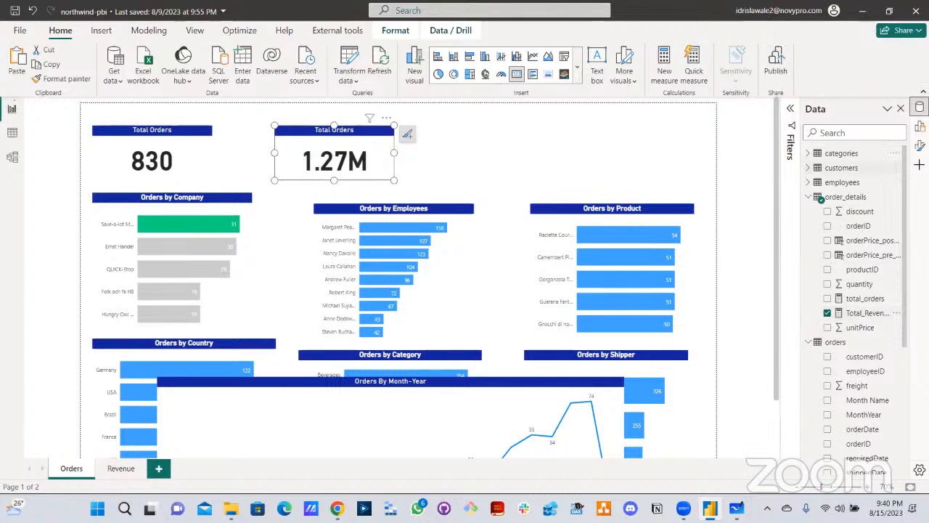
pyautogui.click(919, 146)
pyautogui.click(839, 215)
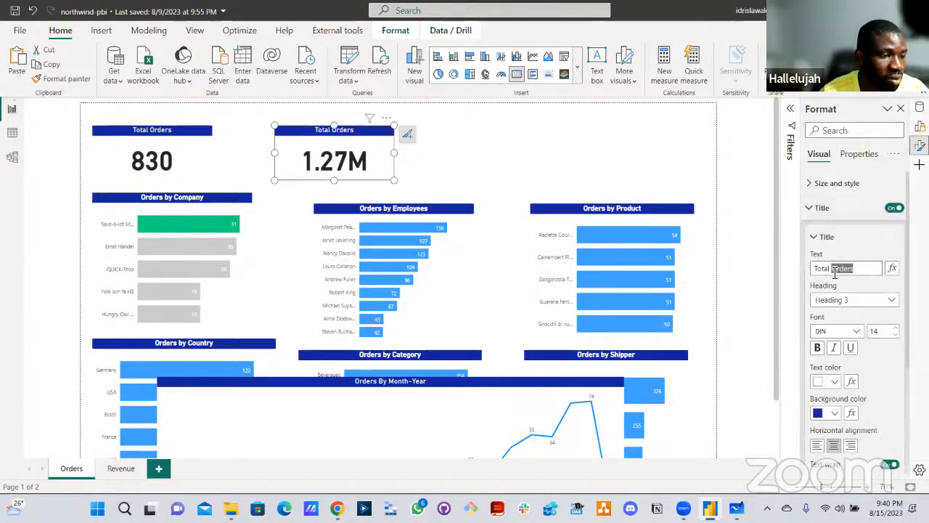
pyautogui.write('Revenue')
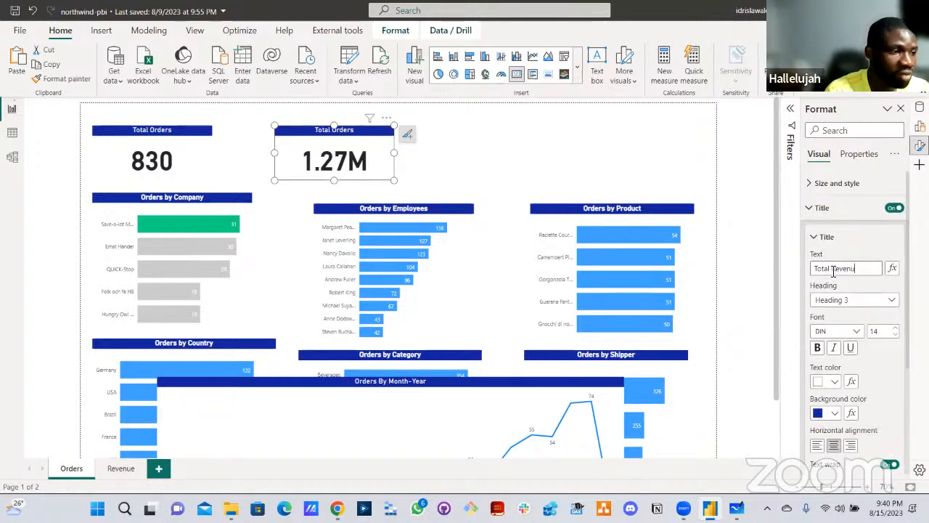
pyautogui.click(420, 164)
# - Move the Total Revenue card slightly farther right of the Total Orders card, keeping both in one row
pyautogui.scroll(-2, 423, 175)
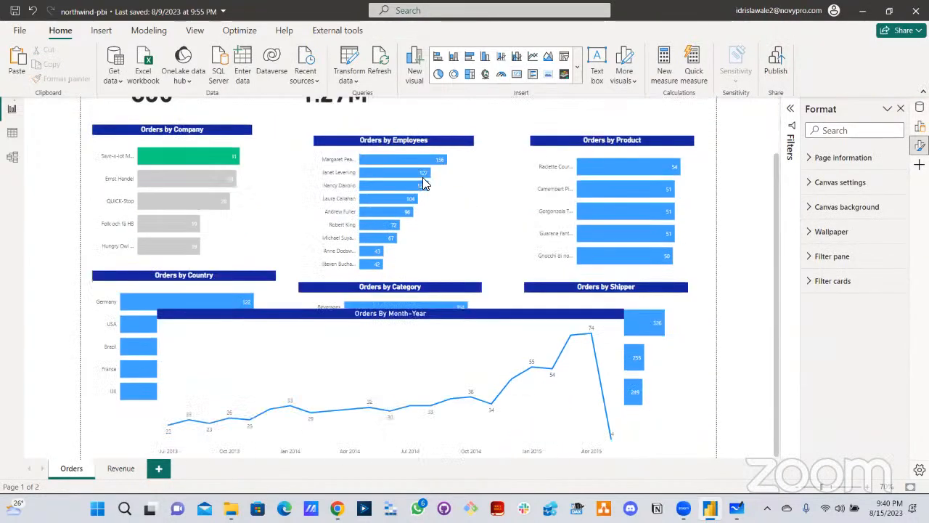
pyautogui.scroll(2, 418, 179)
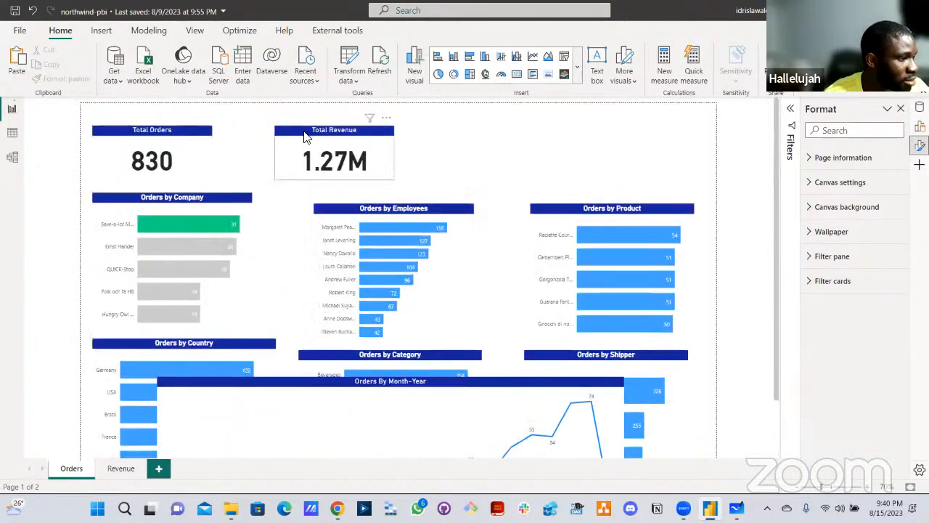
pyautogui.moveTo(296, 138); pyautogui.dragTo(315, 138)
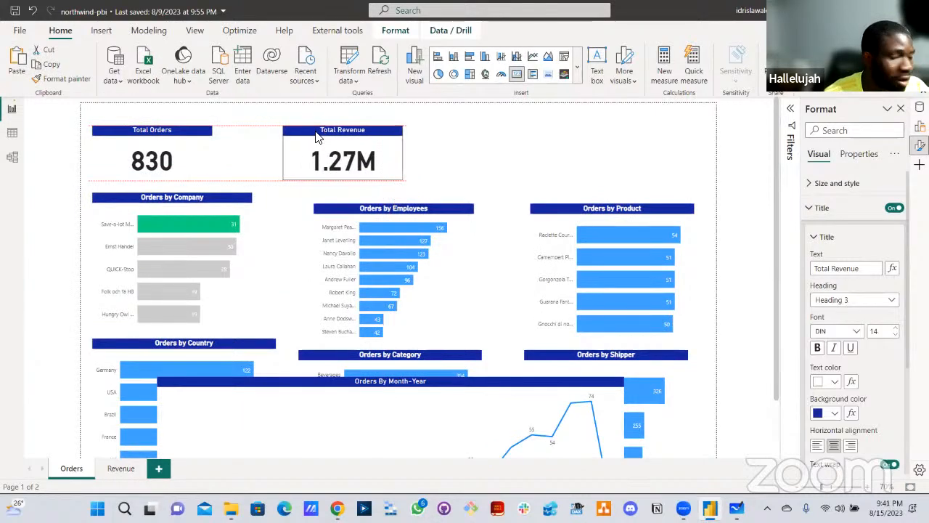
pyautogui.click(444, 128)
pyautogui.click(190, 136)
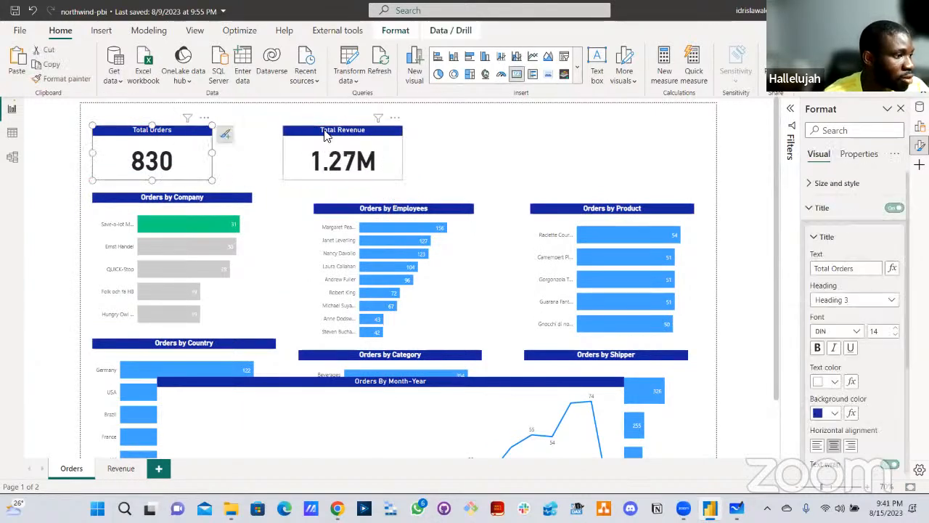
pyautogui.keyDown('ctrl'); pyautogui.click(324, 135); pyautogui.keyUp('ctrl')
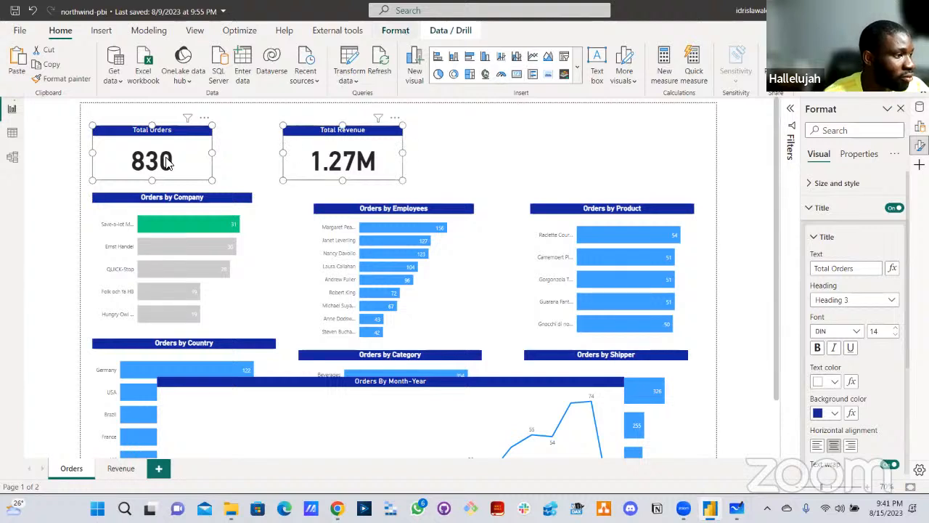
pyautogui.click(396, 32)
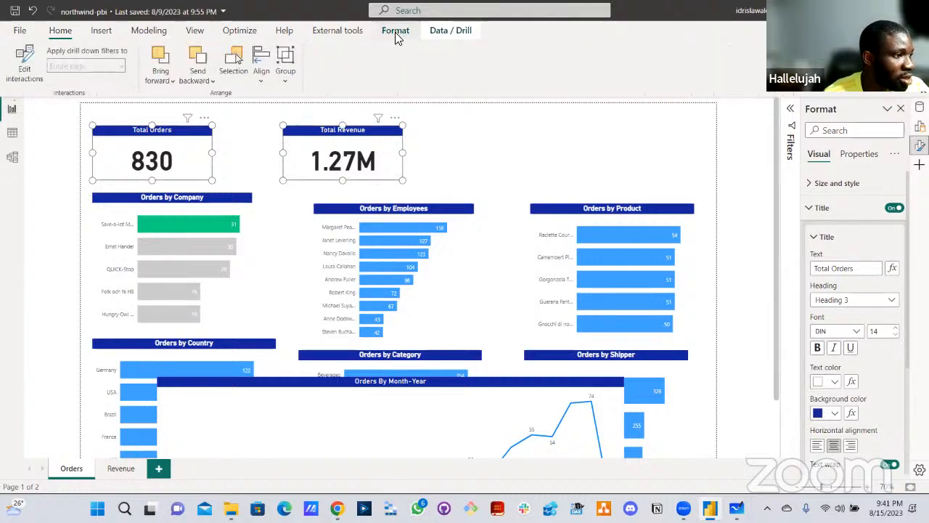
pyautogui.click(260, 75)
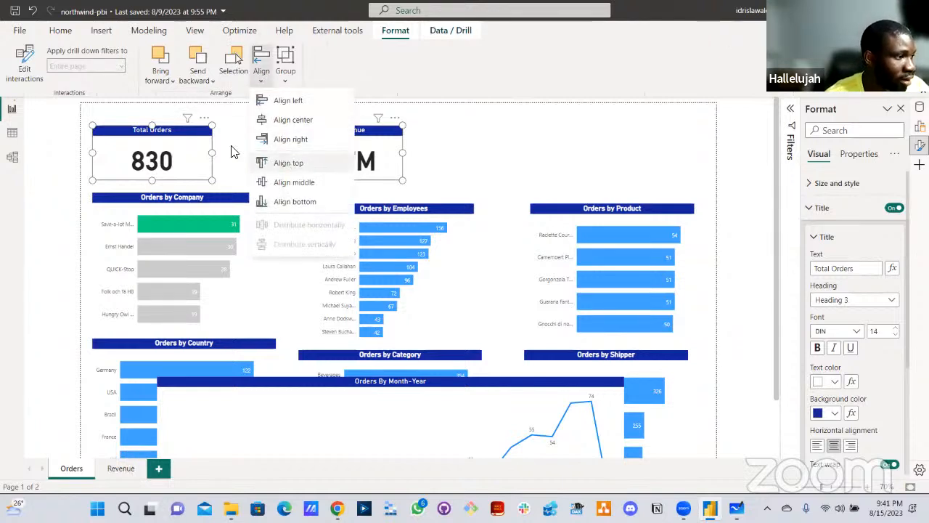
pyautogui.press('Escape')
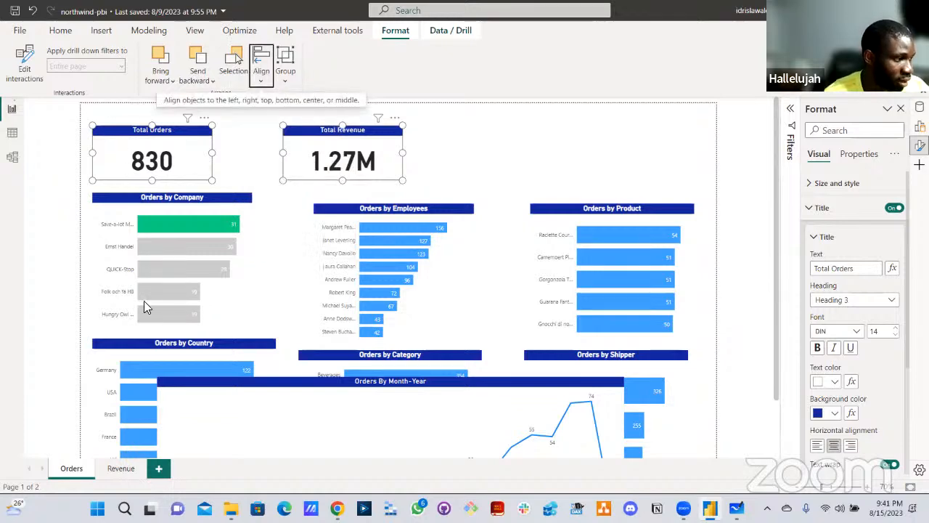
pyautogui.scroll(-2, 140, 253)
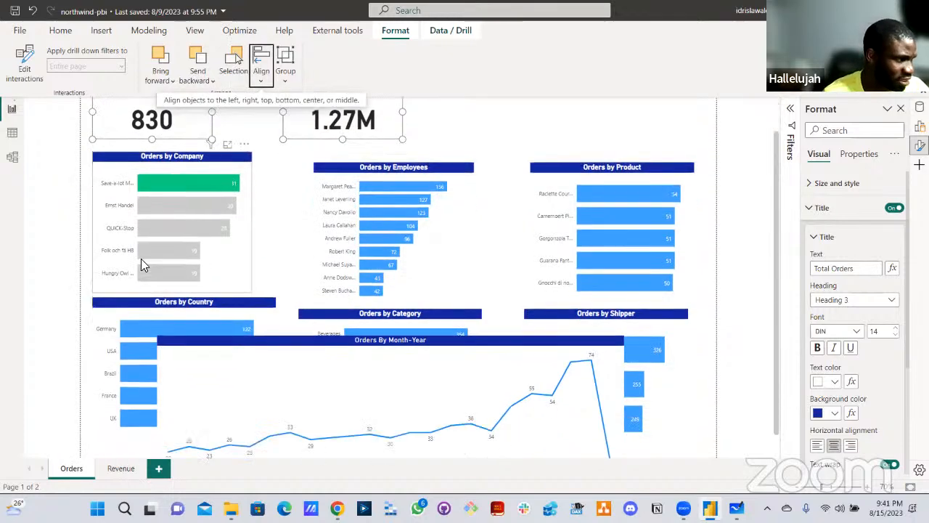
pyautogui.scroll(2, 140, 258)
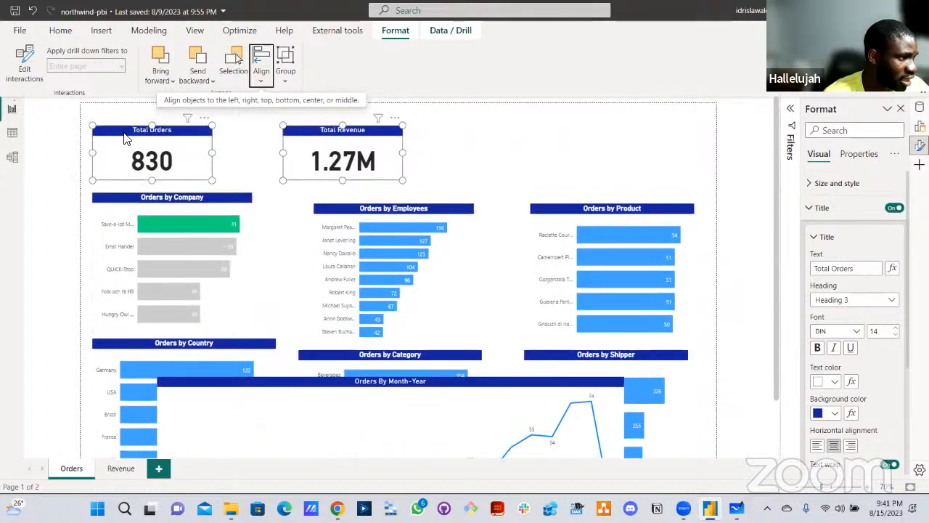
# - Left-align the Total Orders card with the Orders by Company, Orders by Country and Orders By Month-Year charts
pyautogui.click(125, 139)
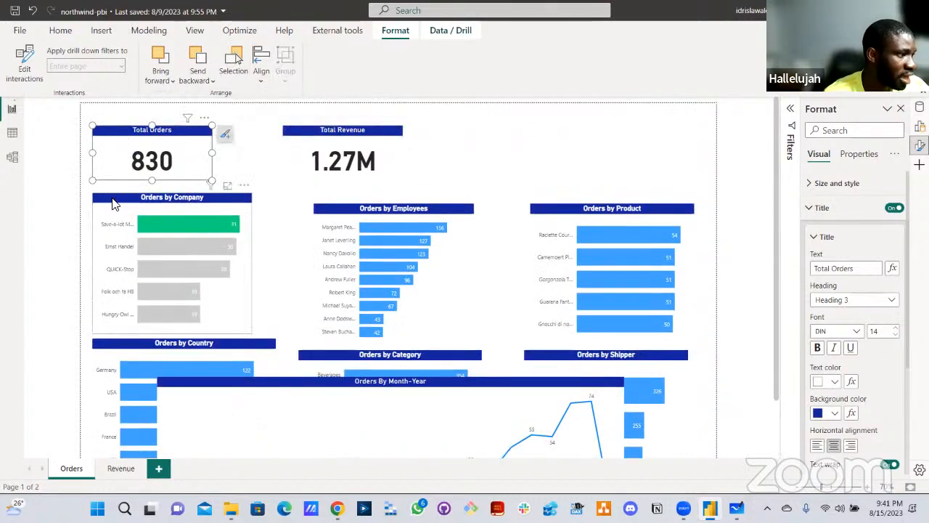
pyautogui.keyDown('ctrl'); pyautogui.click(112, 206); pyautogui.keyUp('ctrl')
pyautogui.scroll(-3, 121, 283)
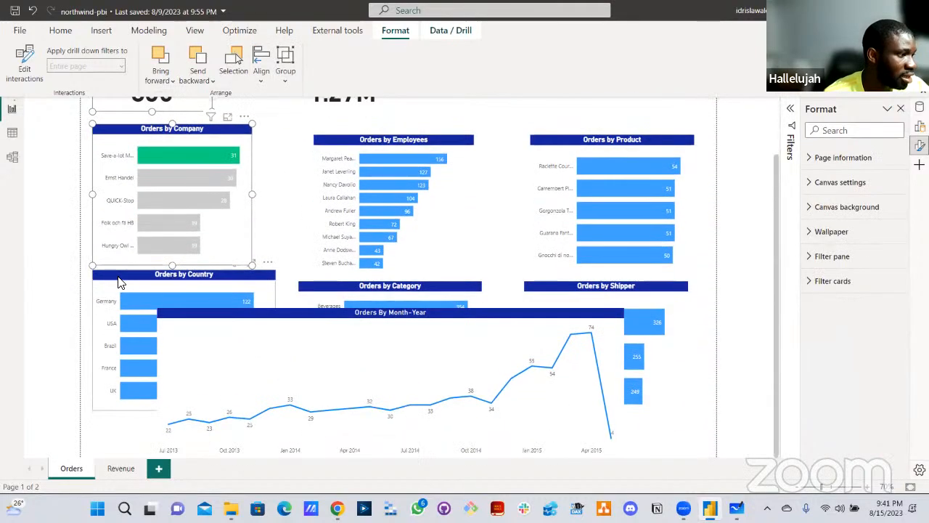
pyautogui.keyDown('ctrl'); pyautogui.click(131, 282); pyautogui.keyUp('ctrl')
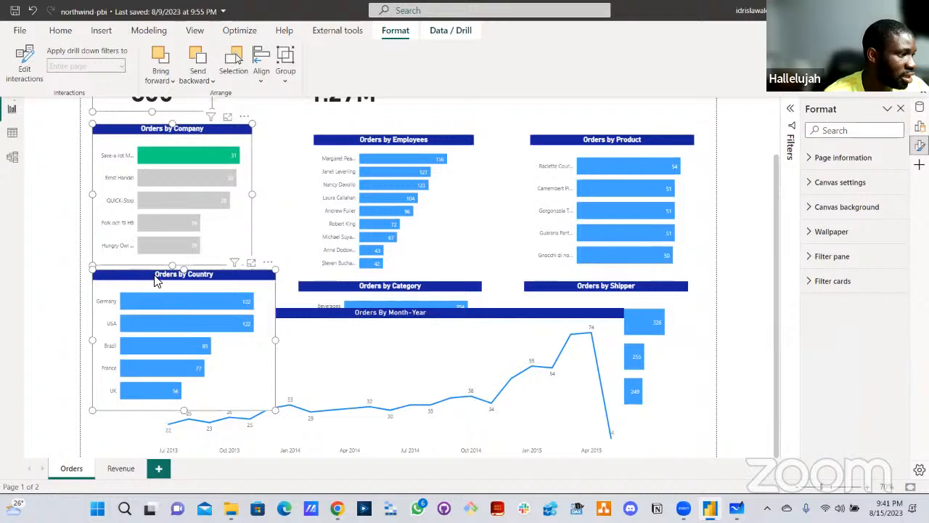
pyautogui.keyDown('ctrl'); pyautogui.click(292, 320); pyautogui.keyUp('ctrl')
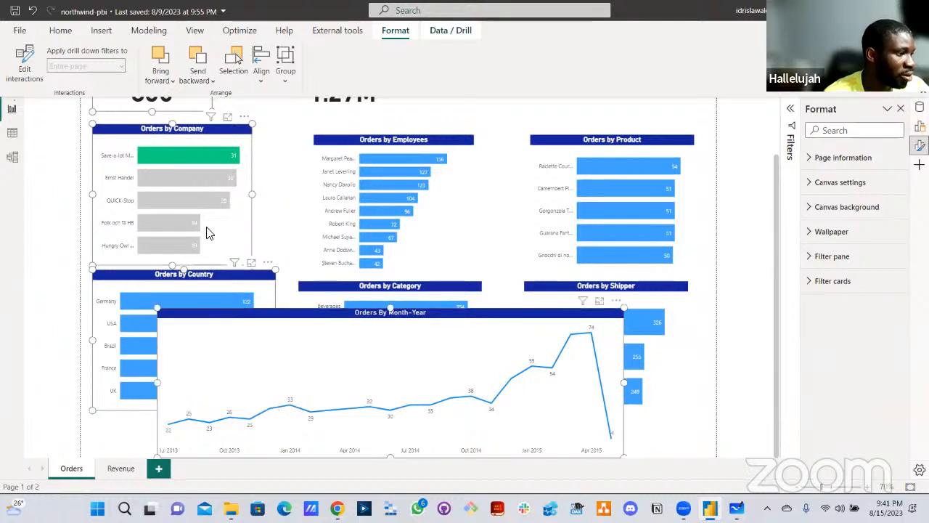
pyautogui.scroll(3, 207, 232)
pyautogui.keyDown('ctrl'); pyautogui.click(192, 108); pyautogui.keyUp('ctrl')
pyautogui.click(261, 70)
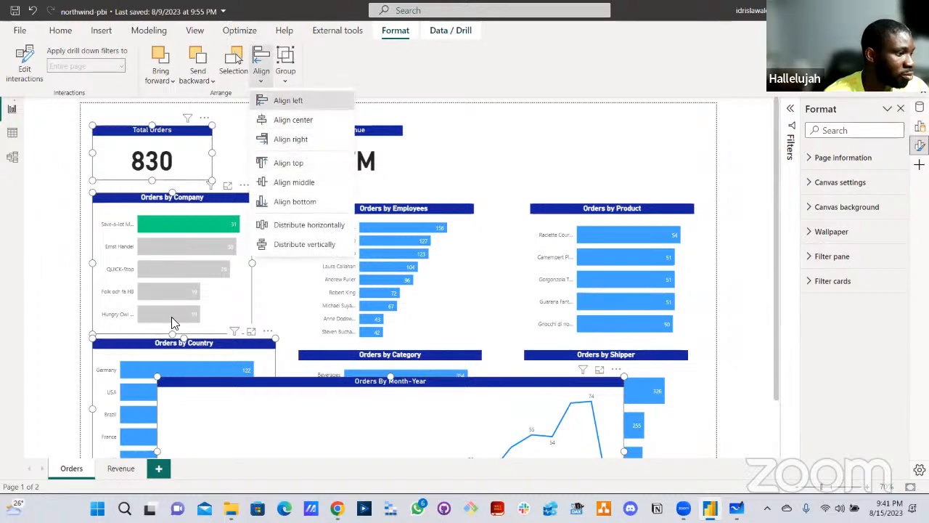
pyautogui.click(289, 100)
pyautogui.scroll(-2, 163, 271)
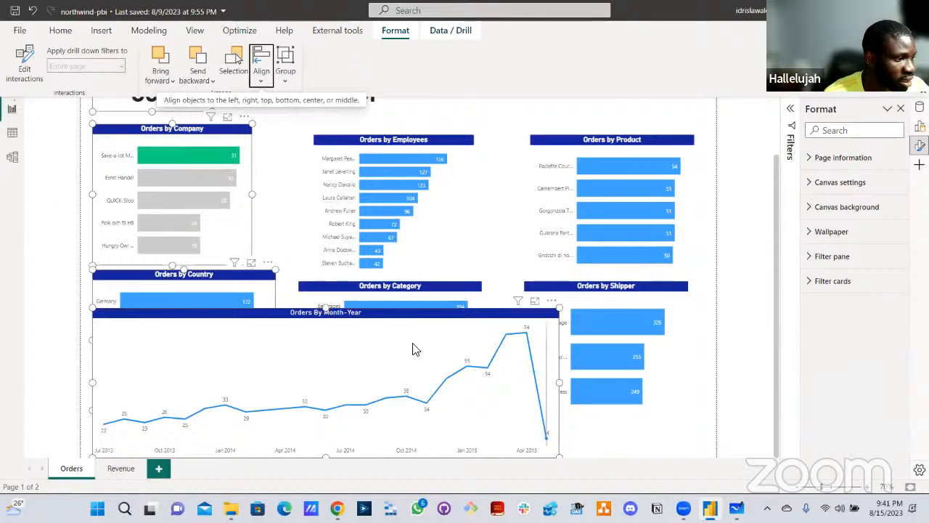
# - Shorten the Orders By Month-Year chart from its upper edge to uncover more of the charts above it
pyautogui.click(715, 307)
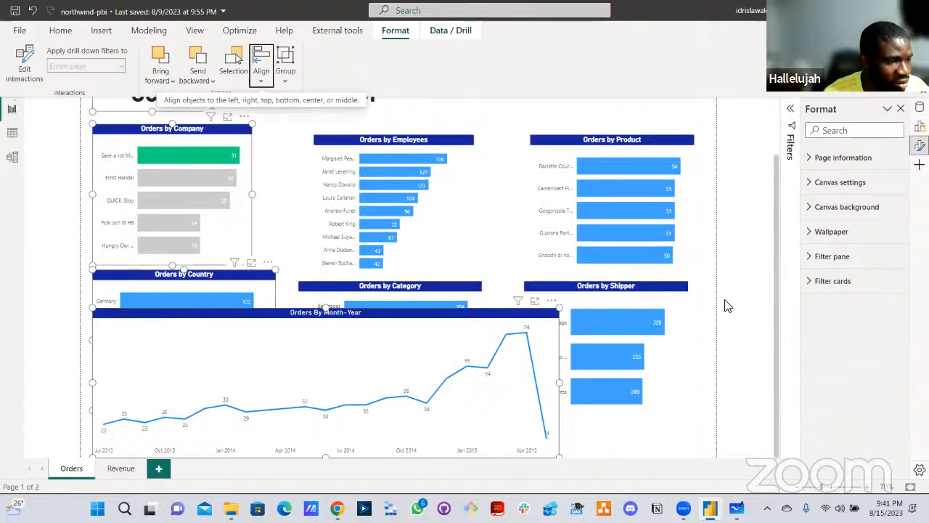
pyautogui.keyDown('ctrl'); pyautogui.scroll(-2, 725, 307); pyautogui.keyUp('ctrl')
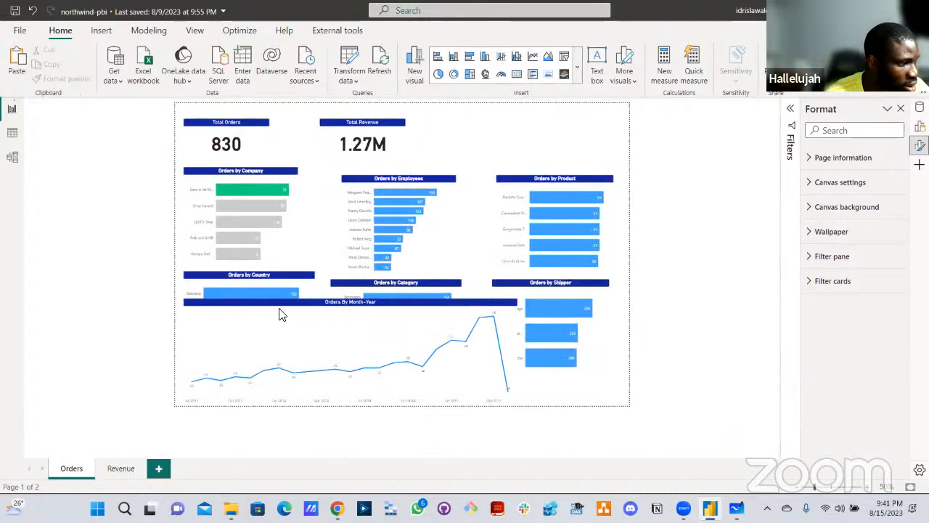
pyautogui.click(349, 302)
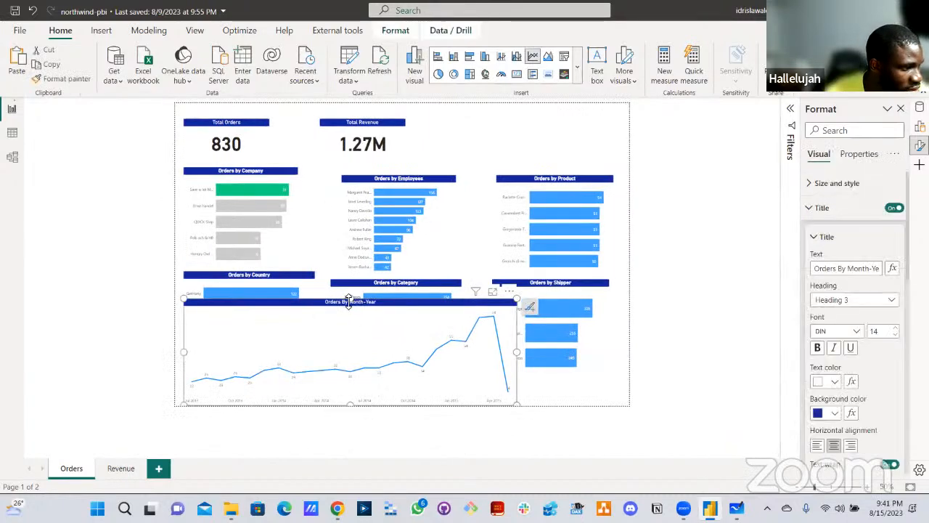
pyautogui.moveTo(349, 314); pyautogui.dragTo(349, 344)
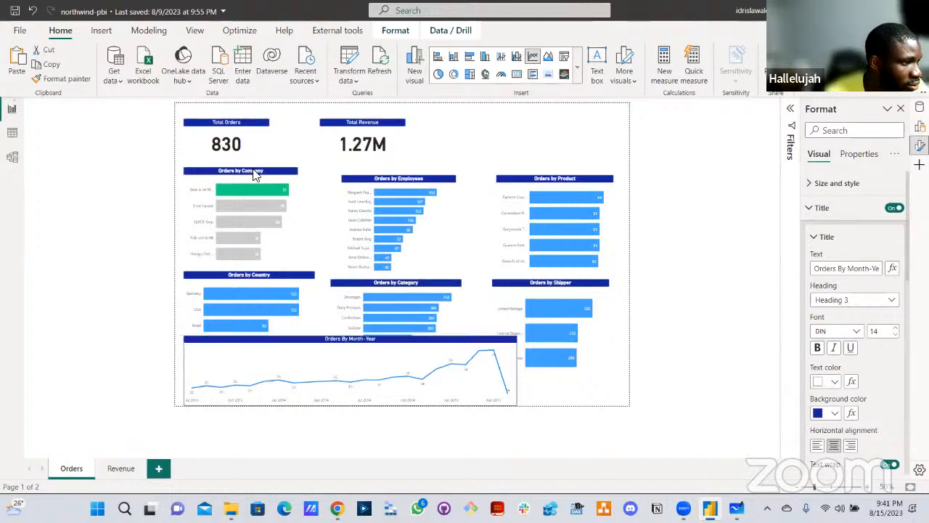
# - Shorten the Orders by Company chart and fit Orders by Country directly beneath it at the same width
pyautogui.click(256, 183)
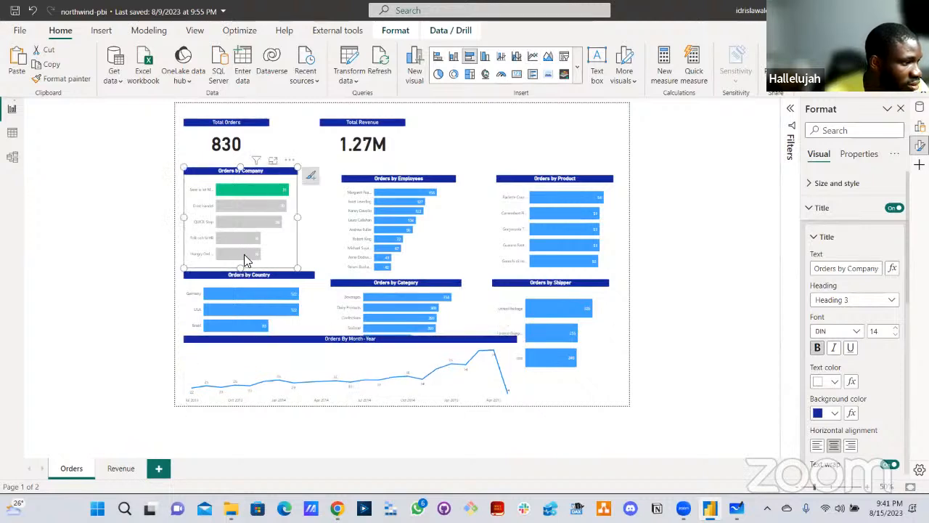
pyautogui.moveTo(241, 269)
pyautogui.mouseDown()
pyautogui.moveTo(243, 254)
pyautogui.moveTo(239, 265)
pyautogui.mouseUp()
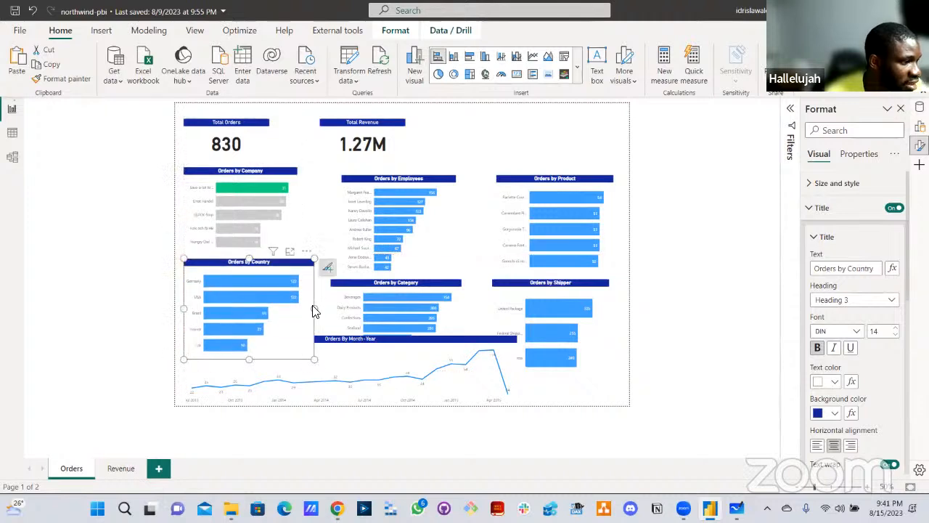
pyautogui.moveTo(302, 313); pyautogui.dragTo(295, 315)
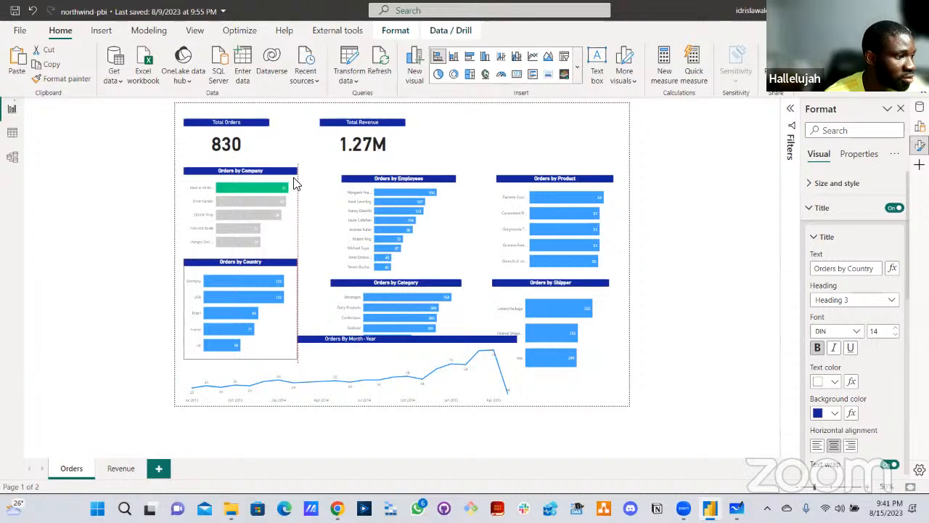
# - Move the Orders by Employees chart level with Orders by Company and flush with the Total Revenue card's left edge
pyautogui.moveTo(356, 185); pyautogui.dragTo(337, 175)
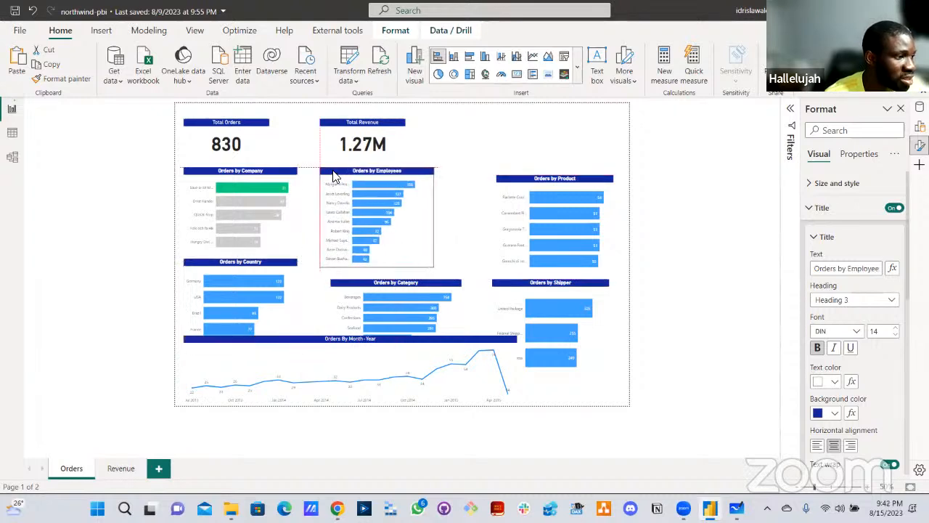
# - Look through the Orders by Company chart's visual and general property settings for its size options
pyautogui.click(262, 173)
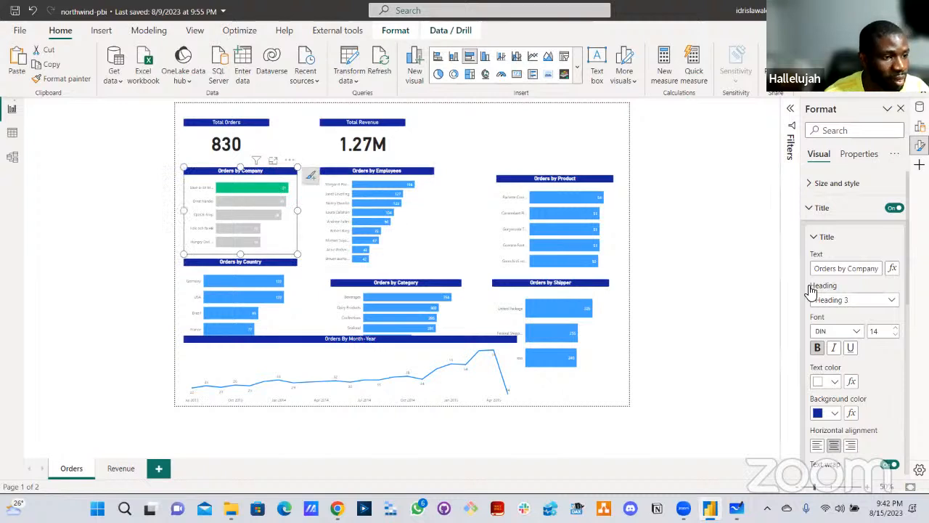
pyautogui.click(817, 205)
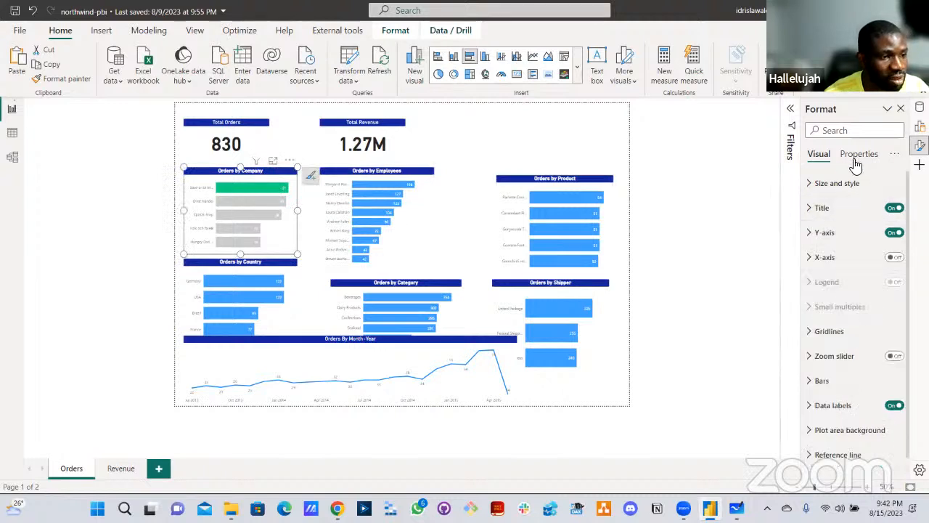
pyautogui.click(856, 156)
pyautogui.click(820, 156)
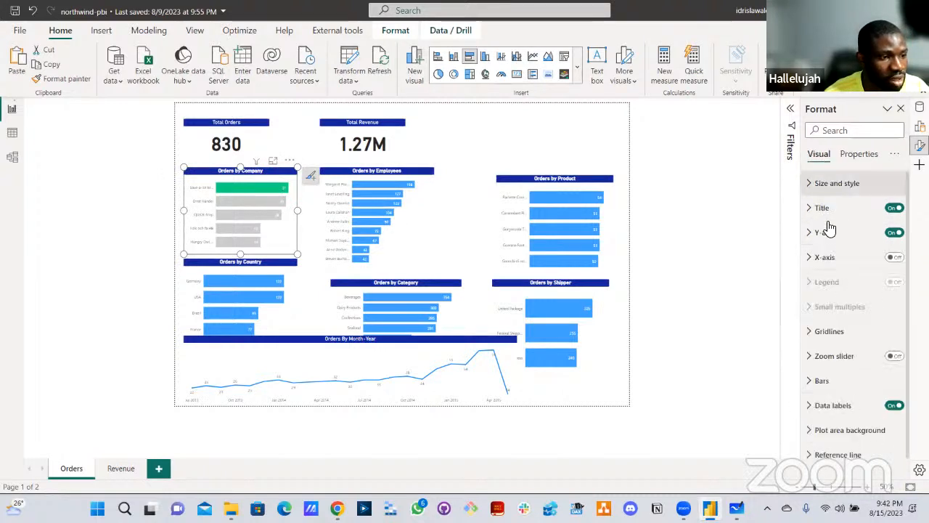
pyautogui.click(845, 153)
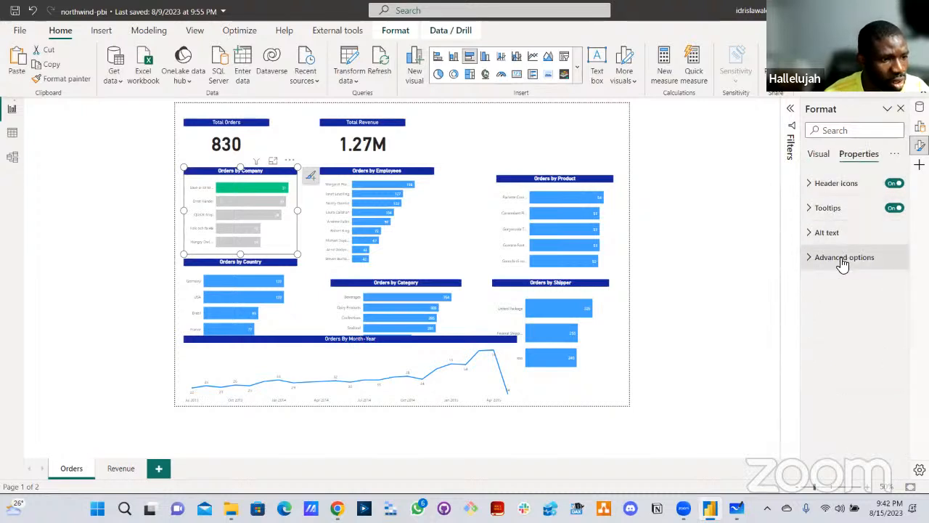
pyautogui.click(844, 259)
pyautogui.click(843, 258)
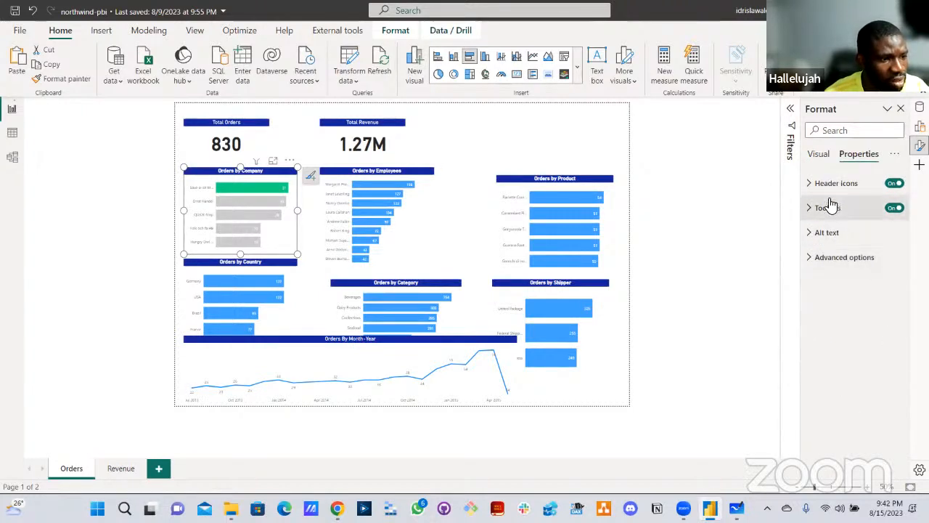
pyautogui.click(820, 155)
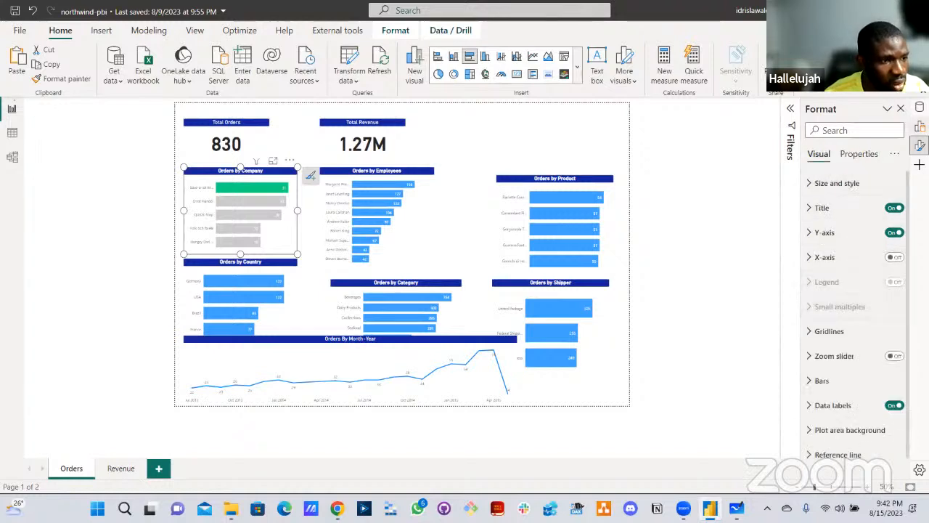
pyautogui.click(920, 107)
pyautogui.click(919, 125)
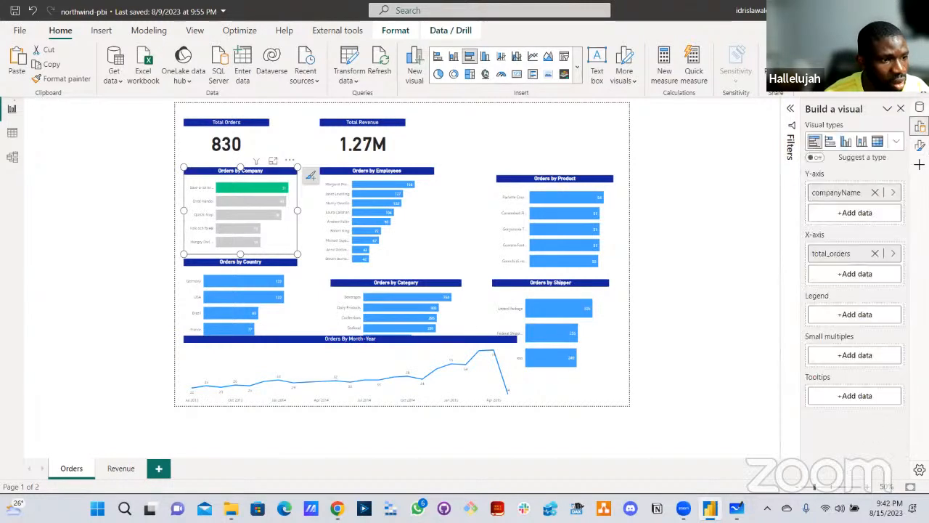
pyautogui.click(918, 146)
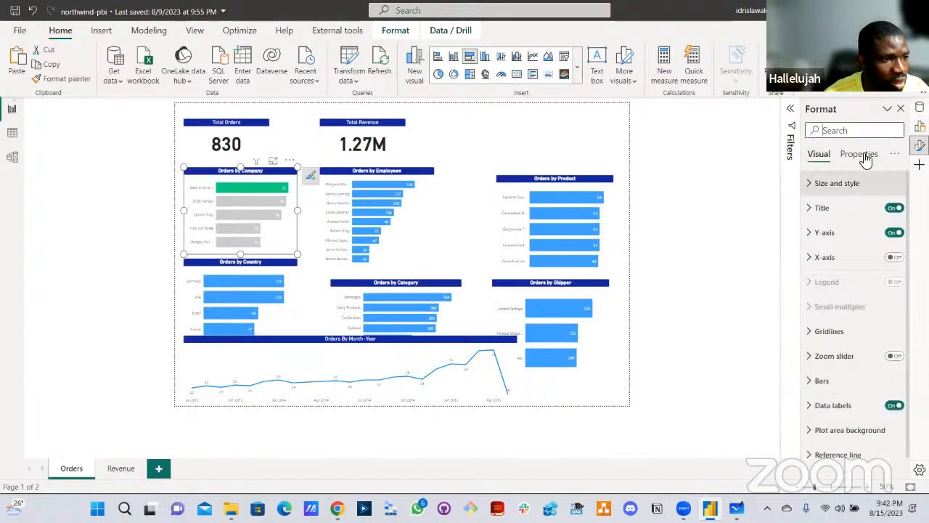
pyautogui.click(871, 155)
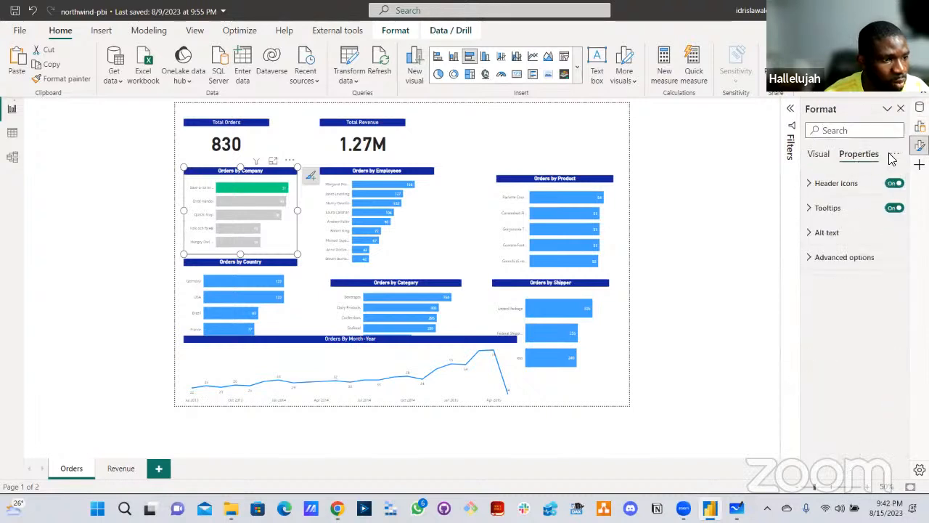
pyautogui.click(850, 215)
pyautogui.click(852, 211)
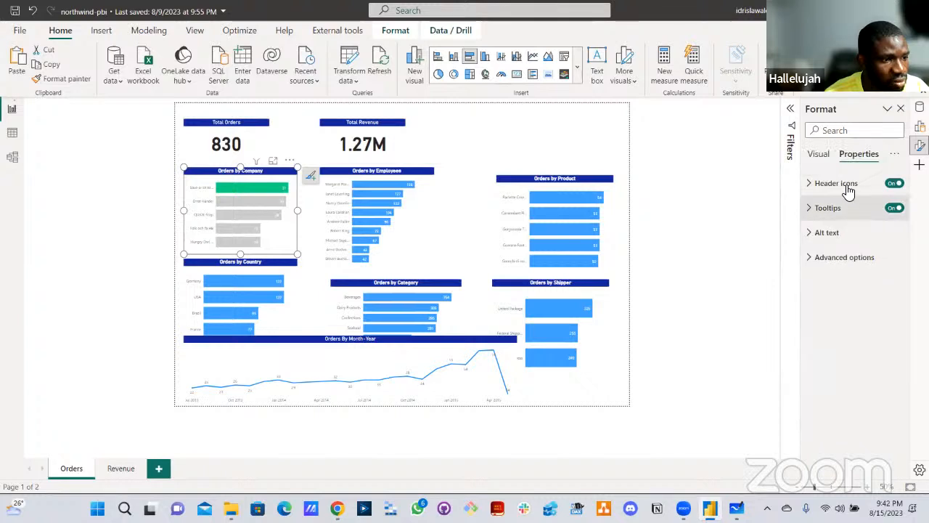
pyautogui.click(842, 185)
pyautogui.click(846, 186)
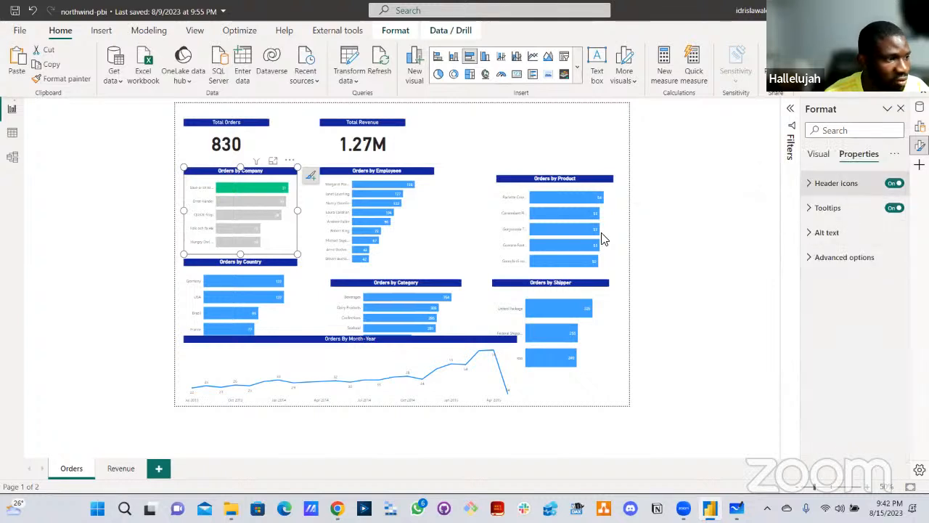
pyautogui.click(494, 150)
# - Set the Orders by Employees chart's height to 330 and width to 380
pyautogui.click(392, 169)
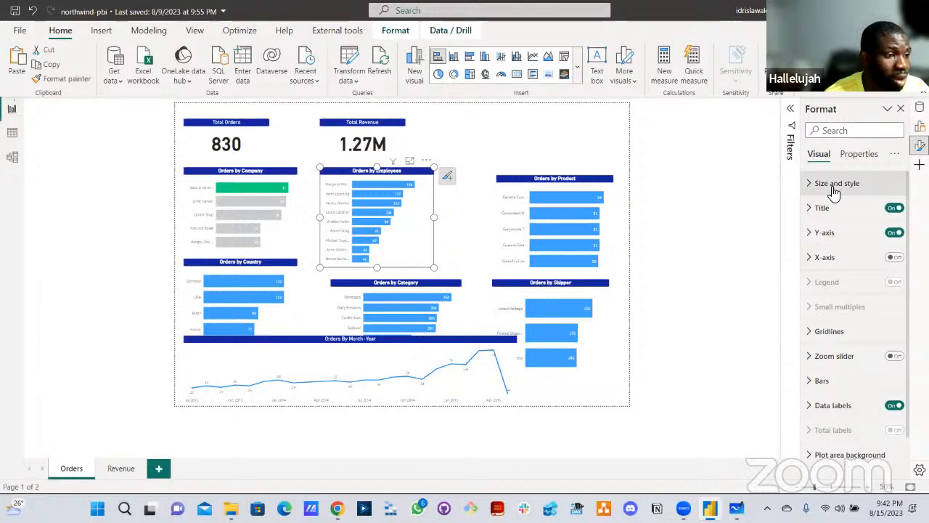
pyautogui.click(831, 187)
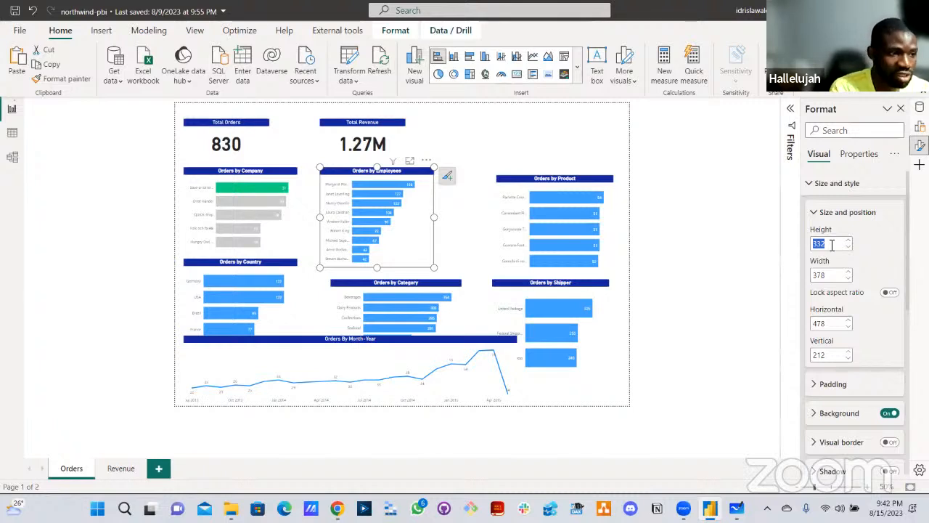
pyautogui.write('330')
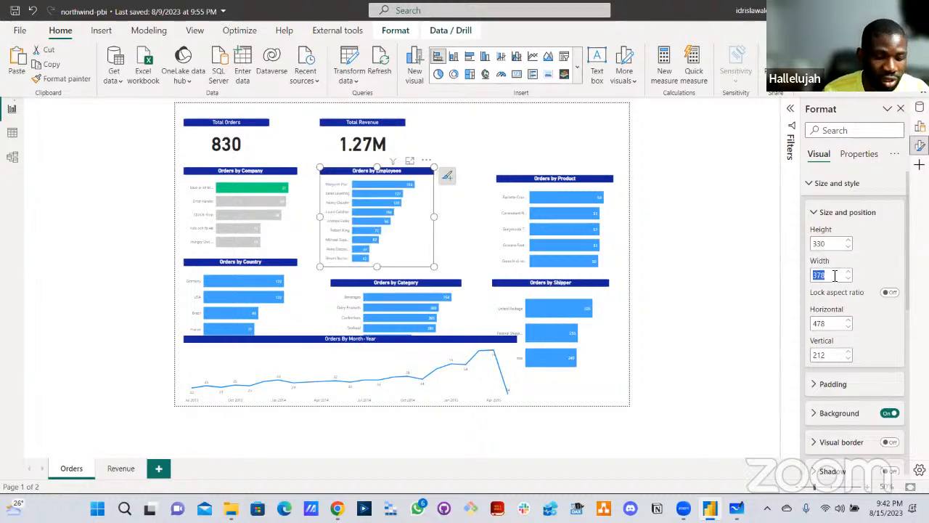
pyautogui.write('380')
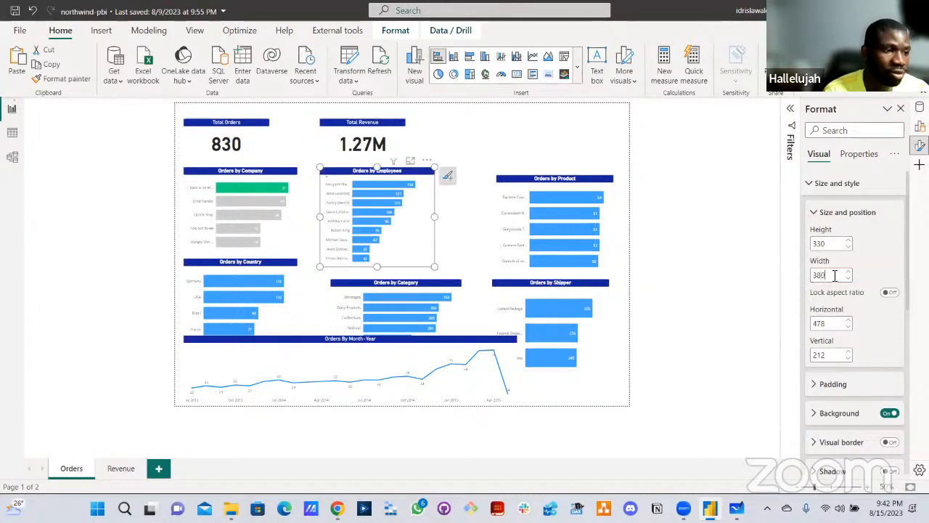
# - Set the Orders by Company chart's height to 330 and width to 380
pyautogui.click(270, 173)
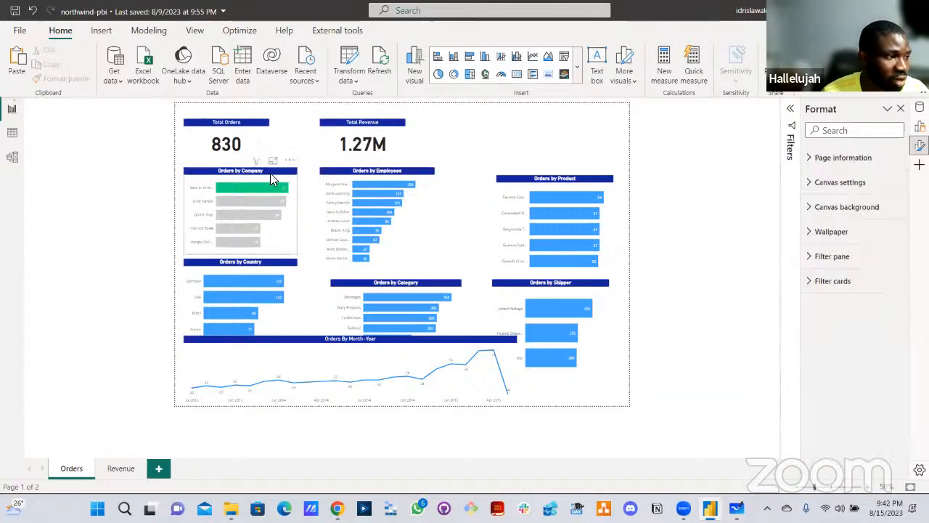
pyautogui.doubleClick(819, 244)
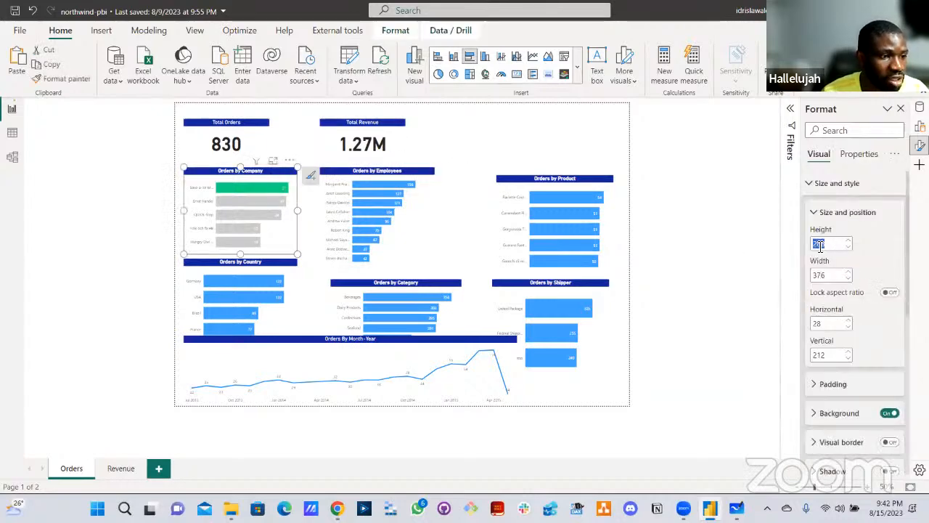
pyautogui.write('330')
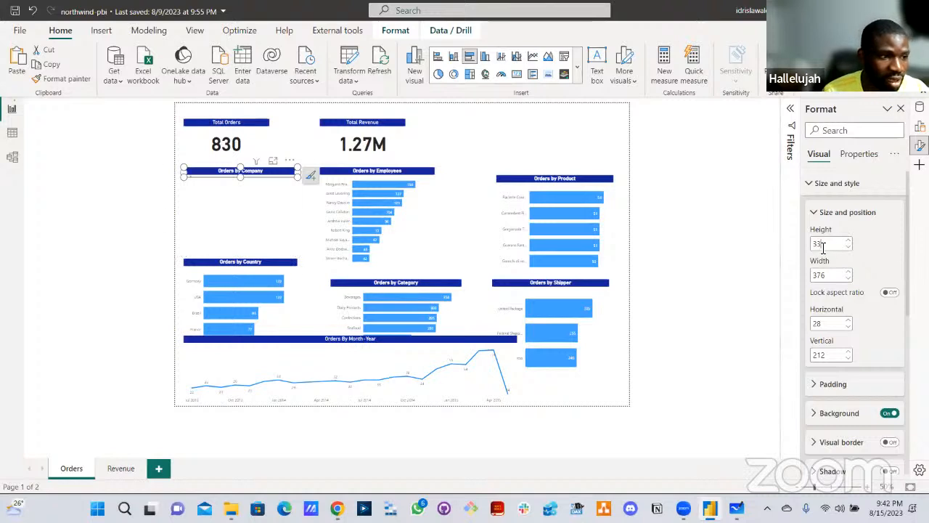
pyautogui.doubleClick(818, 275)
pyautogui.write('3')
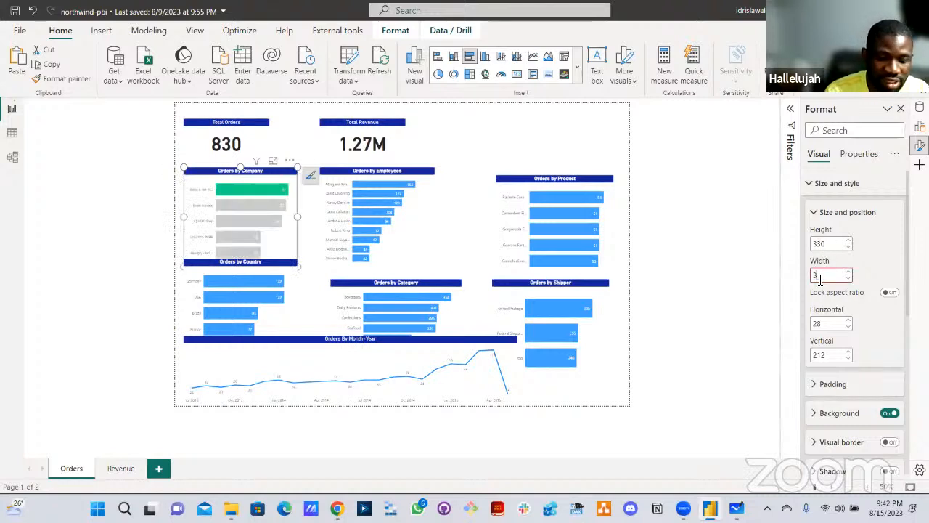
pyautogui.write('80')
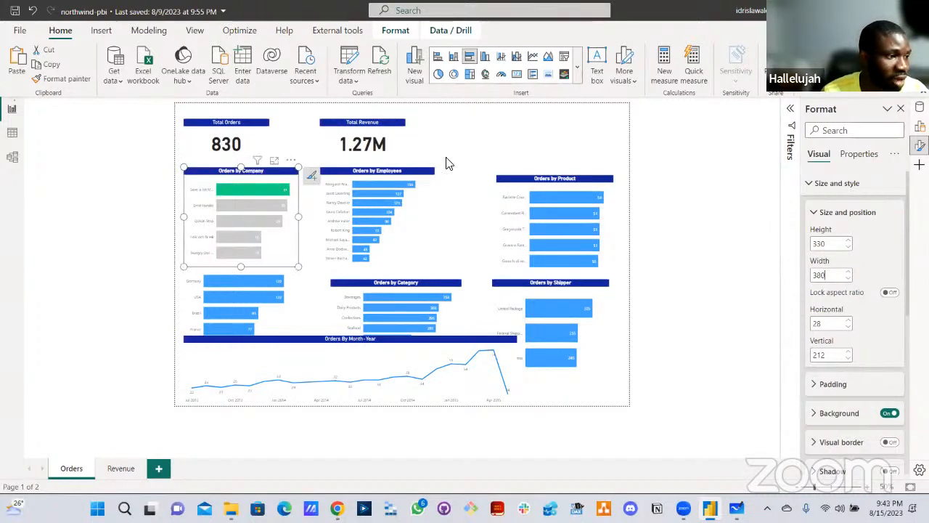
# - Set the Orders by Country chart's height to 330 and width to 380
pyautogui.click(446, 158)
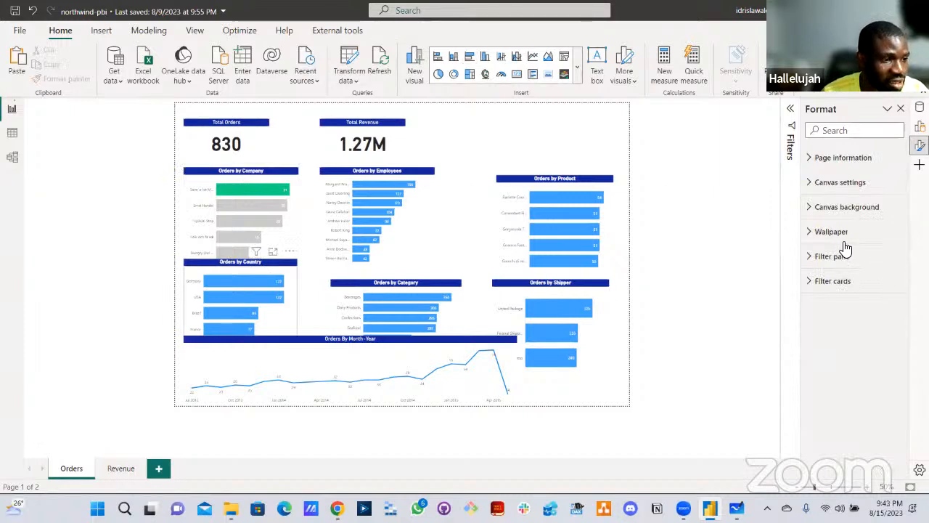
pyautogui.write('33')
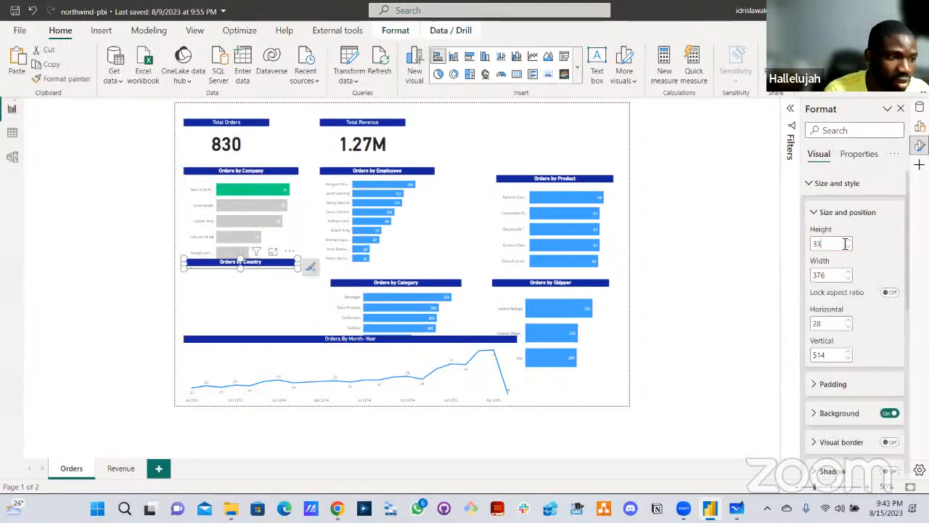
pyautogui.write('0')
pyautogui.moveTo(826, 275); pyautogui.dragTo(814, 275)
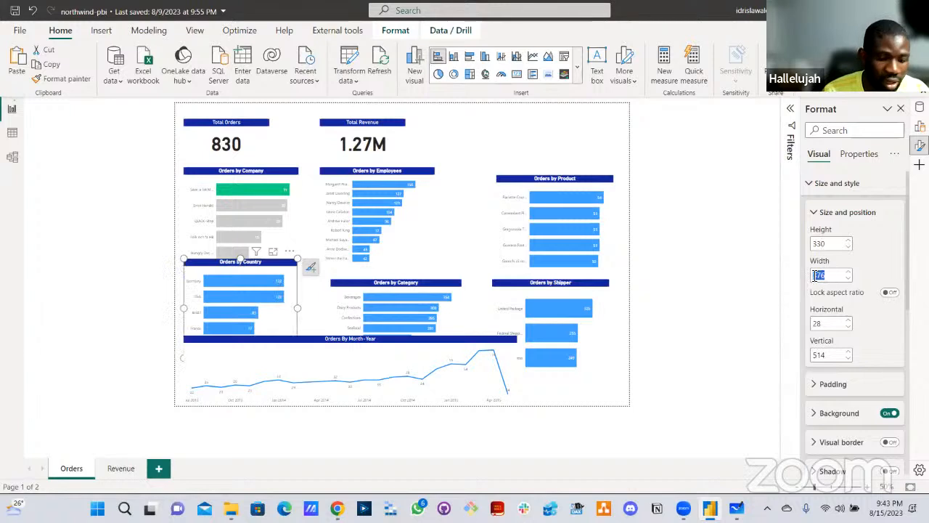
pyautogui.write('380')
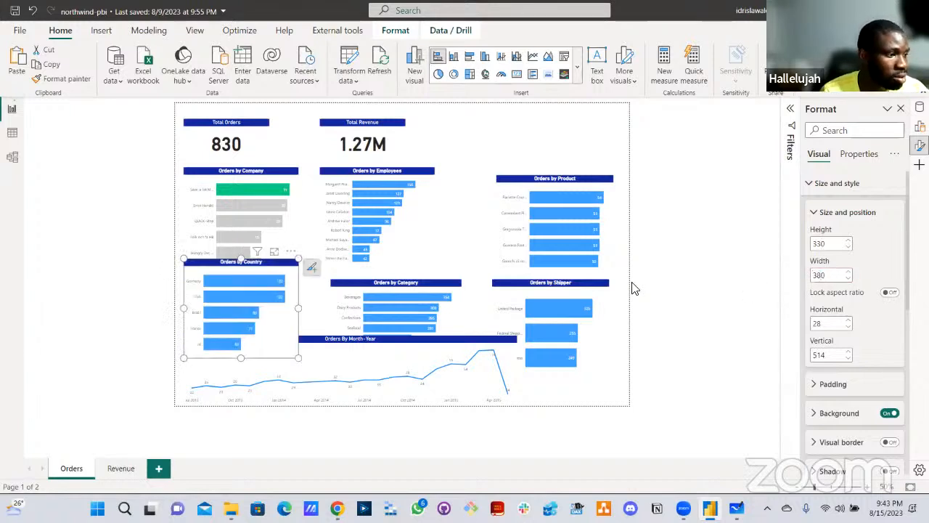
# - Set the Orders by Category chart's height to 330 and width to 380
pyautogui.click(395, 305)
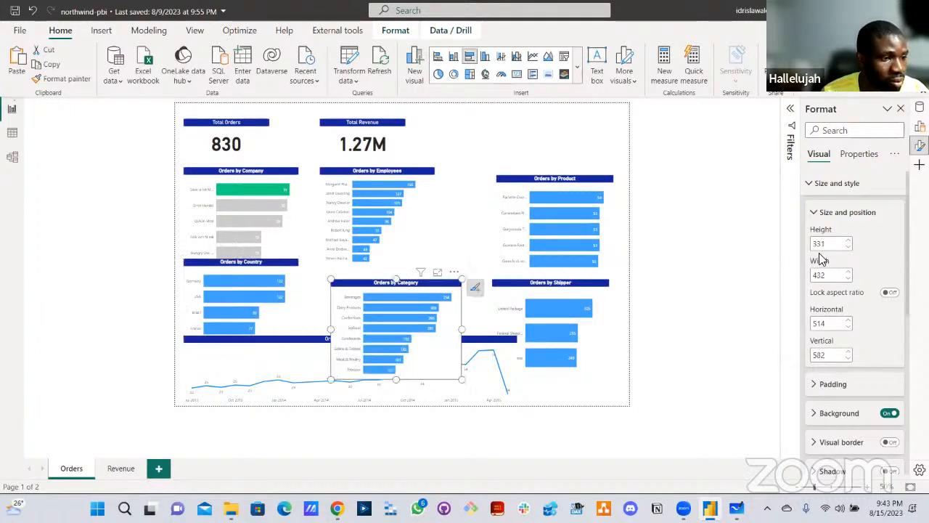
pyautogui.doubleClick(819, 244)
pyautogui.write('3')
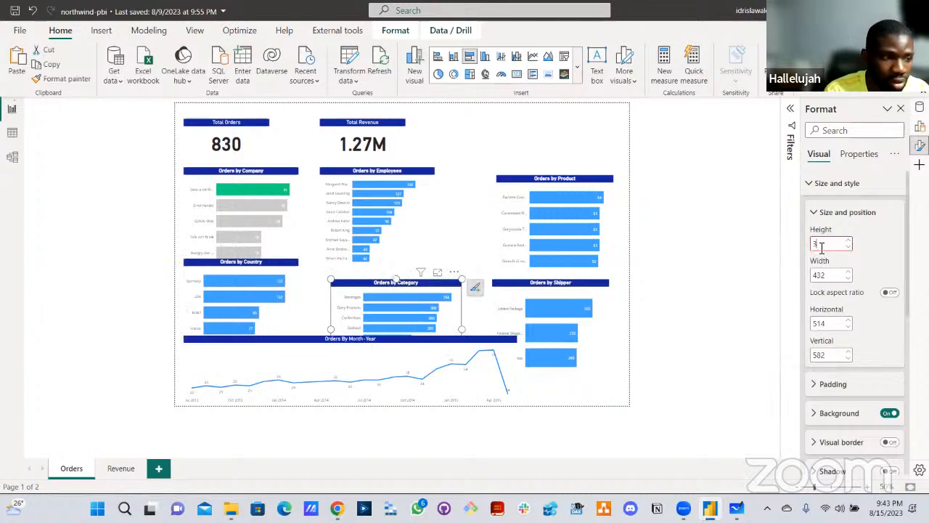
pyautogui.write('30')
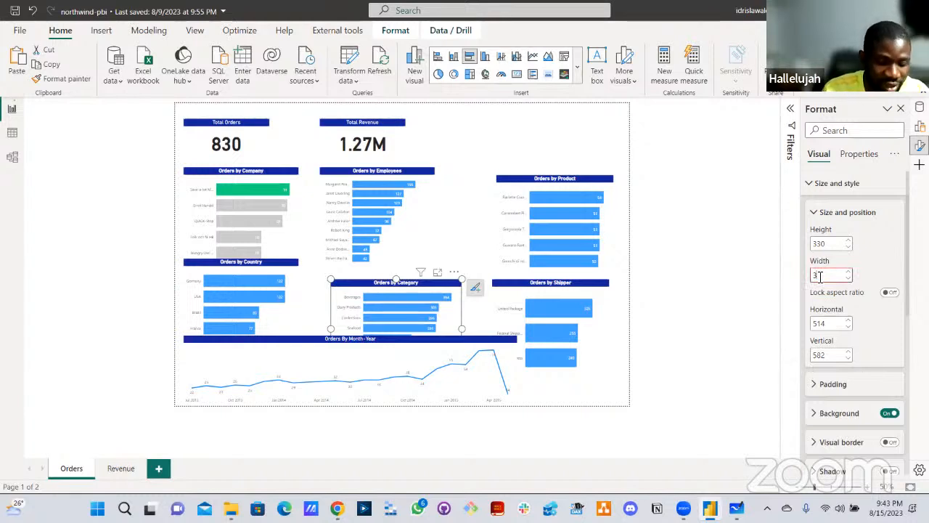
pyautogui.click(818, 276)
pyautogui.write('380')
pyautogui.press('Return')
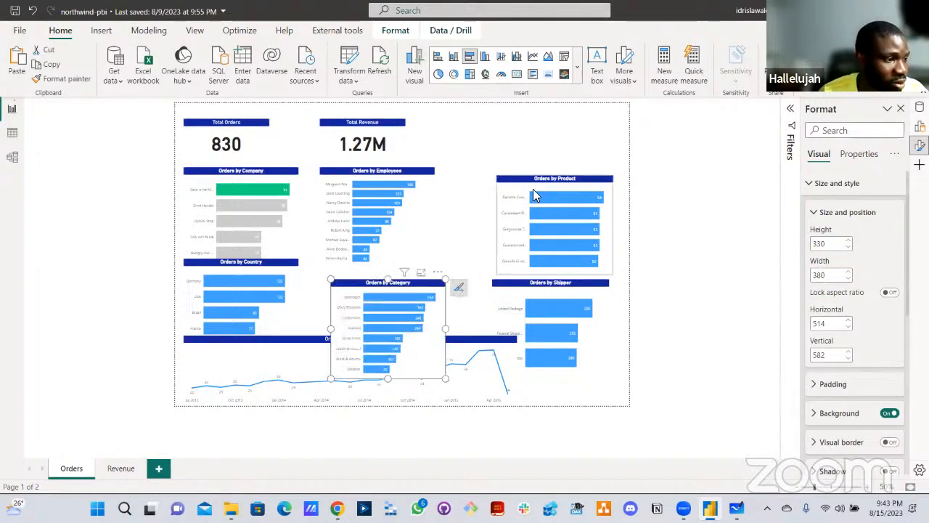
# - Set the Orders by Product chart's height to 330 and width to 380
pyautogui.click(537, 182)
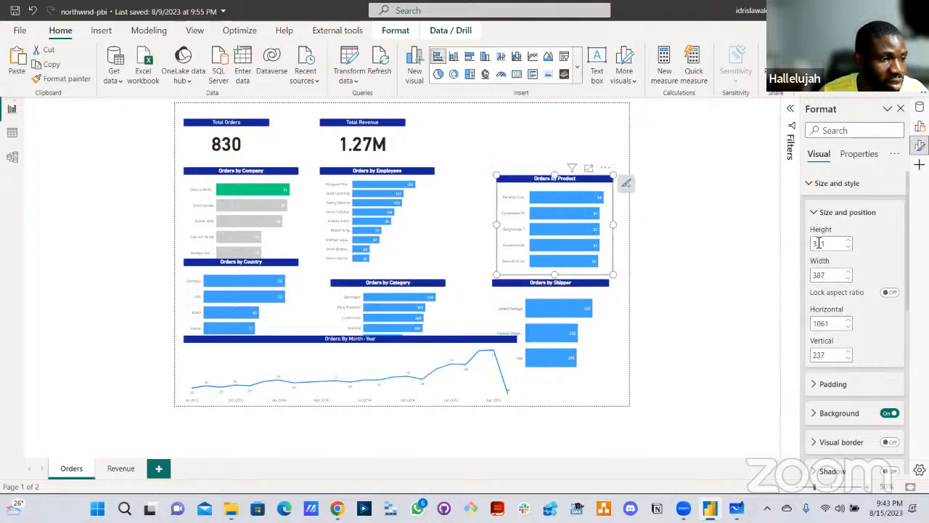
pyautogui.click(817, 243)
pyautogui.write('330')
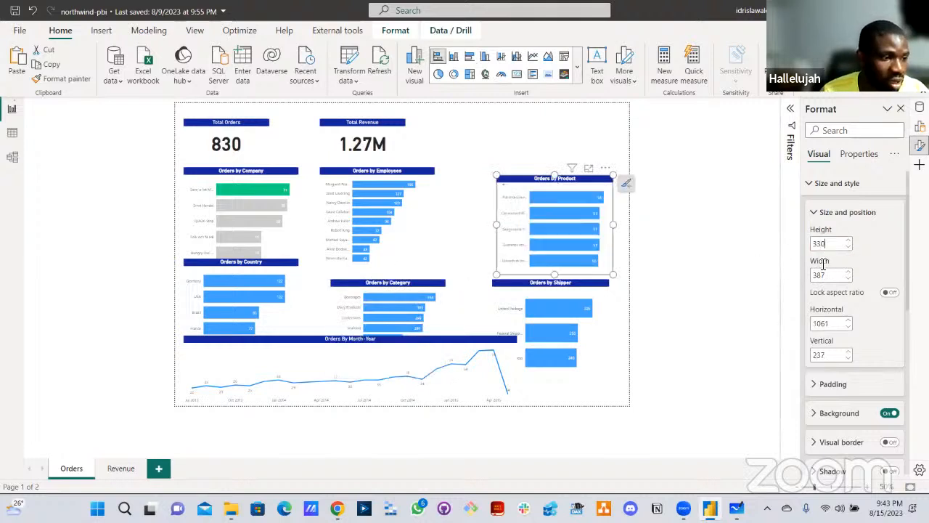
pyautogui.click(820, 271)
pyautogui.write('3')
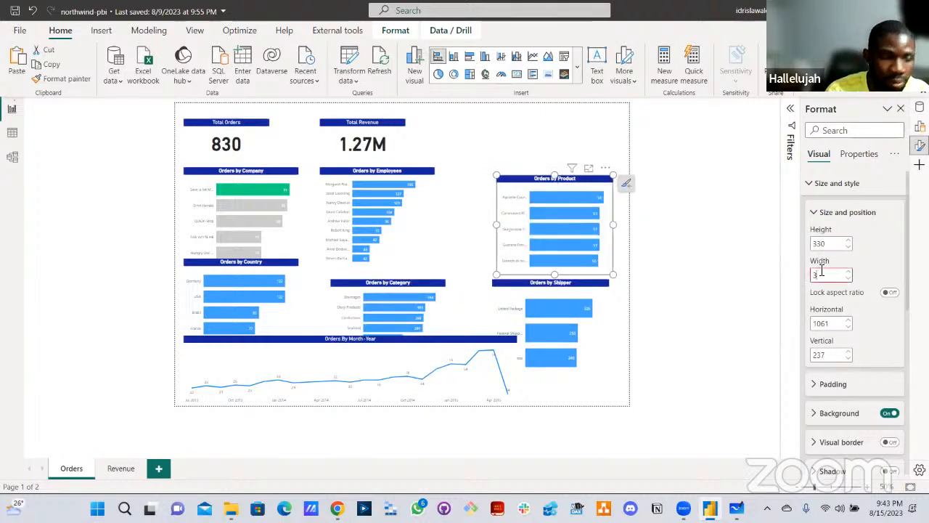
pyautogui.write('80')
pyautogui.press('Return')
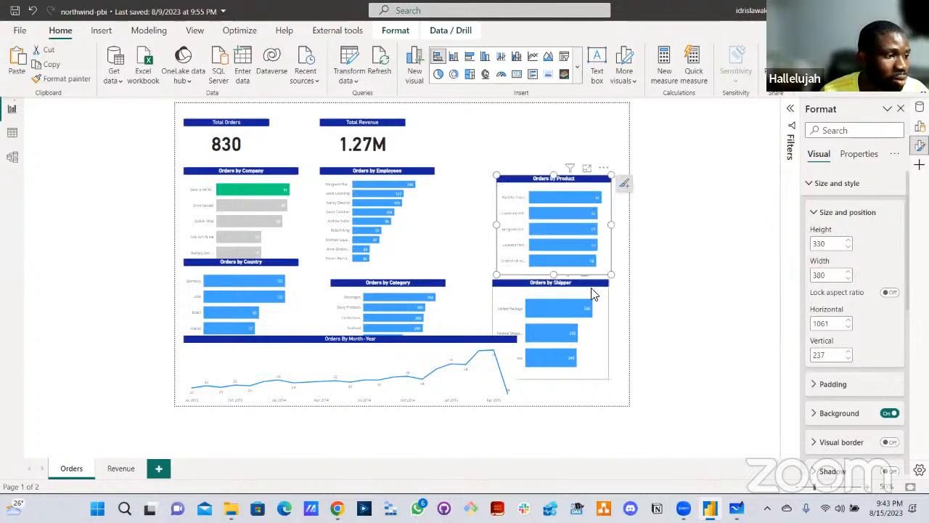
# - Set the Orders by Shipper chart's height to 330 and width to 380, and deselect it
pyautogui.click(594, 294)
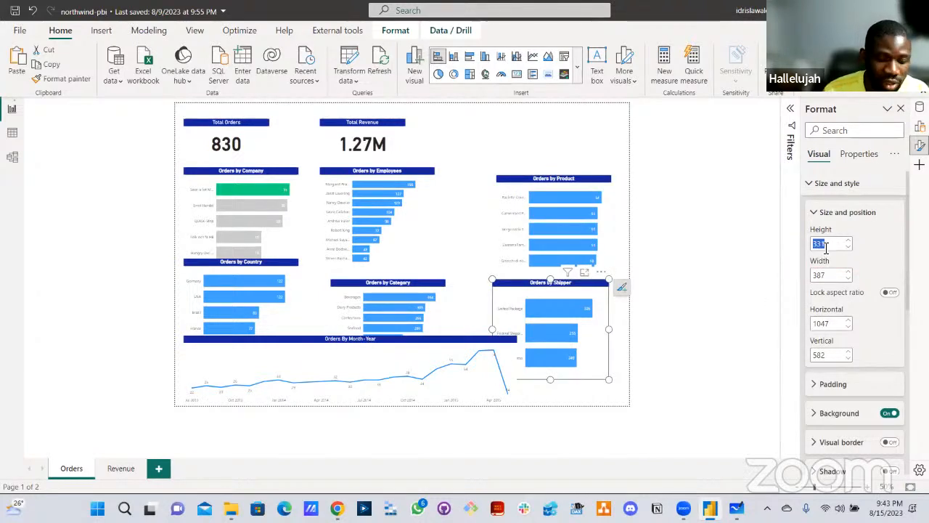
pyautogui.write('330')
pyautogui.press('Return')
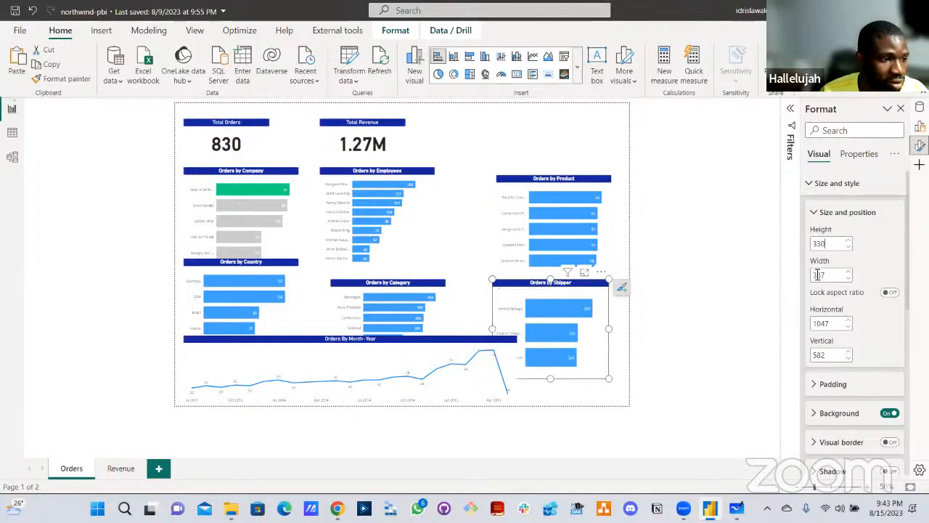
pyautogui.write('38')
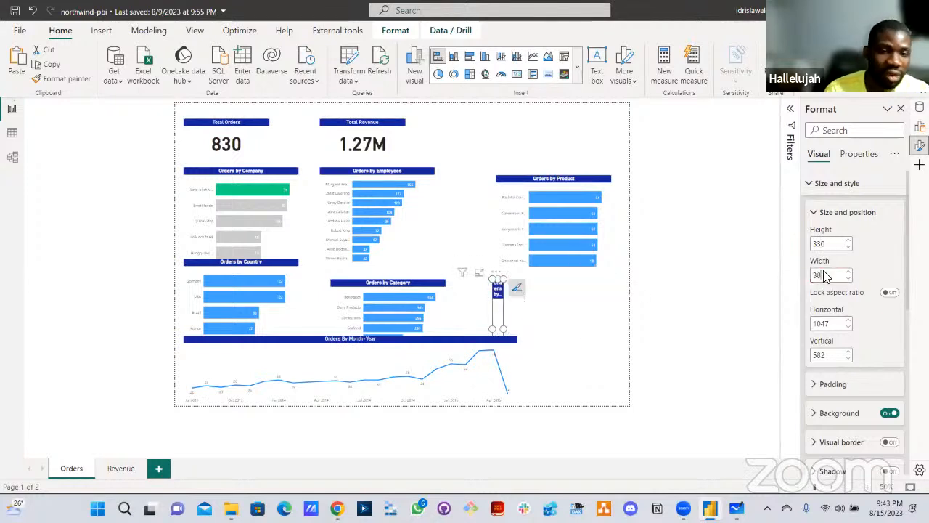
pyautogui.write('0')
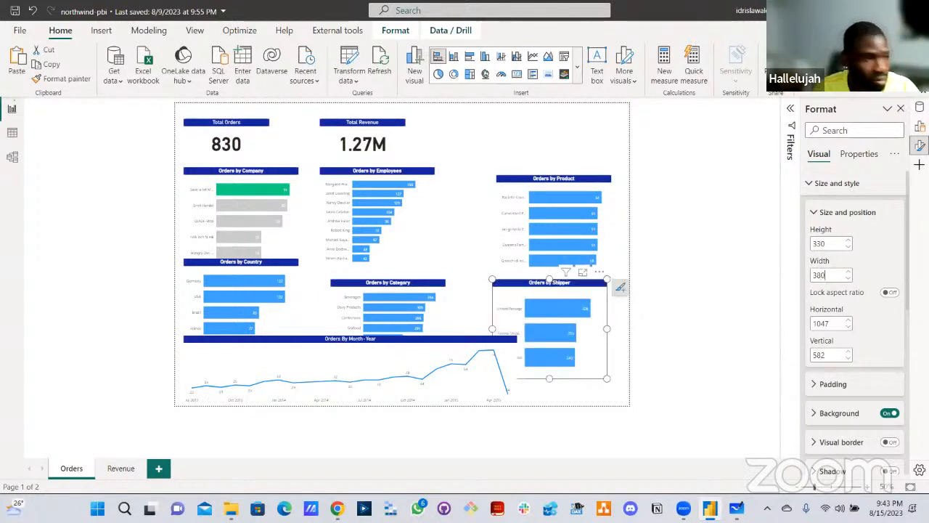
pyautogui.click(427, 226)
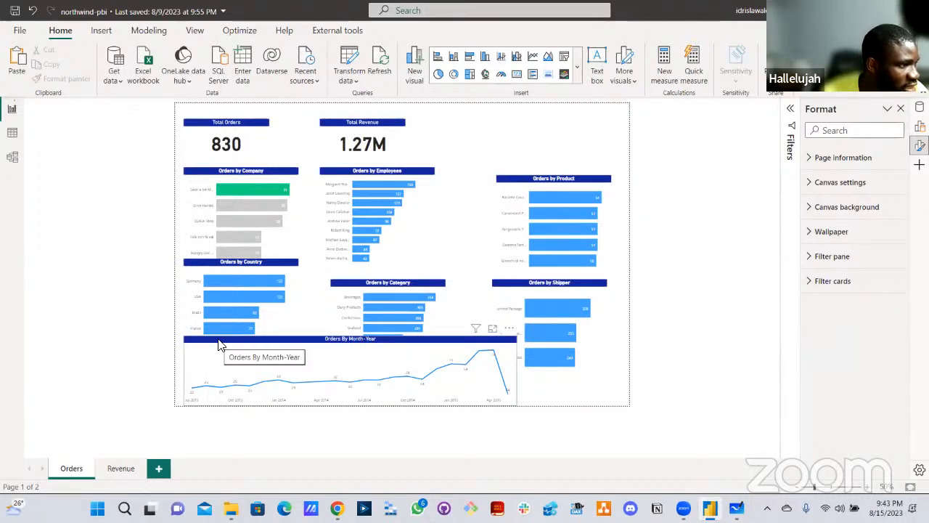
# - Shorten the Total Orders card to height 98 and Total Revenue to 82, and move the Orders by Company chart up to vertical position 170
pyautogui.click(227, 158)
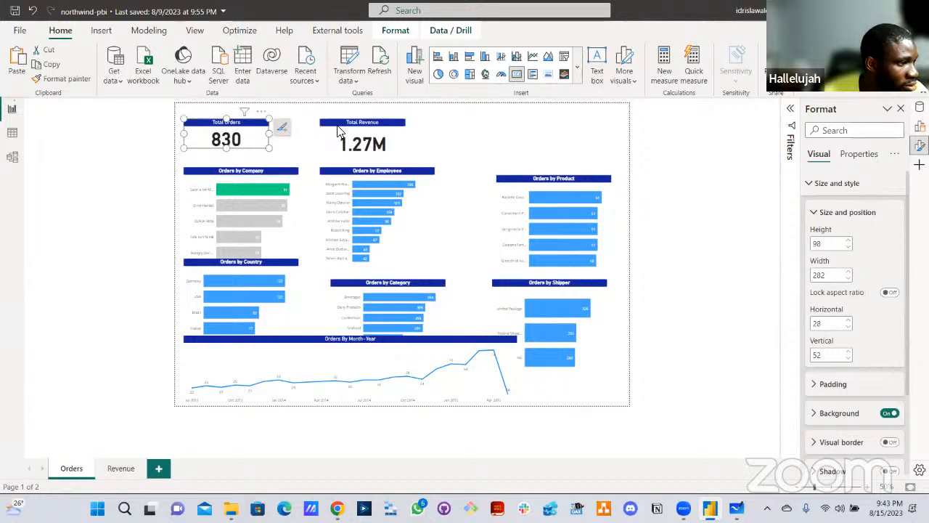
pyautogui.click(358, 148)
pyautogui.moveTo(362, 156); pyautogui.dragTo(369, 144)
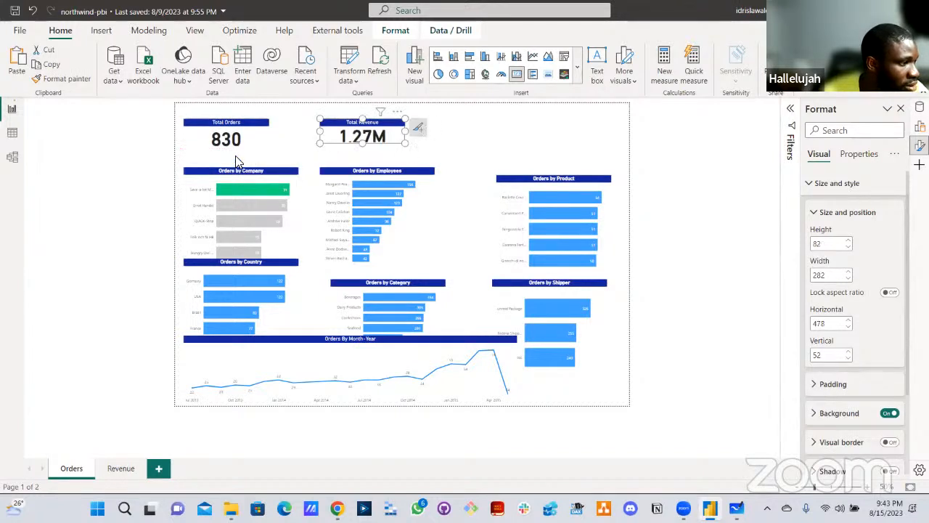
pyautogui.moveTo(234, 167); pyautogui.dragTo(235, 156)
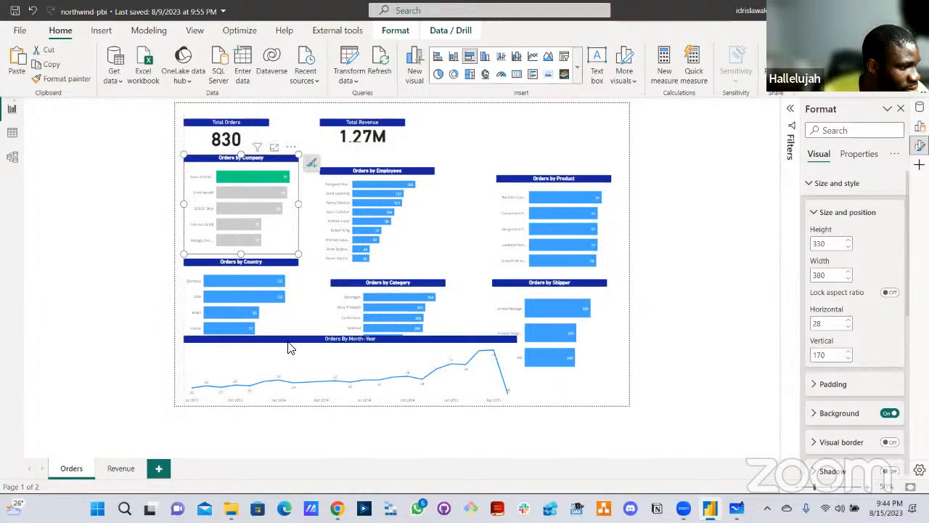
# - Try lowering the top edge of the Orders By Month-Year chart and shortening the Orders by Country chart to 258, and undo both resizes
pyautogui.click(358, 343)
pyautogui.moveTo(358, 342); pyautogui.dragTo(353, 354)
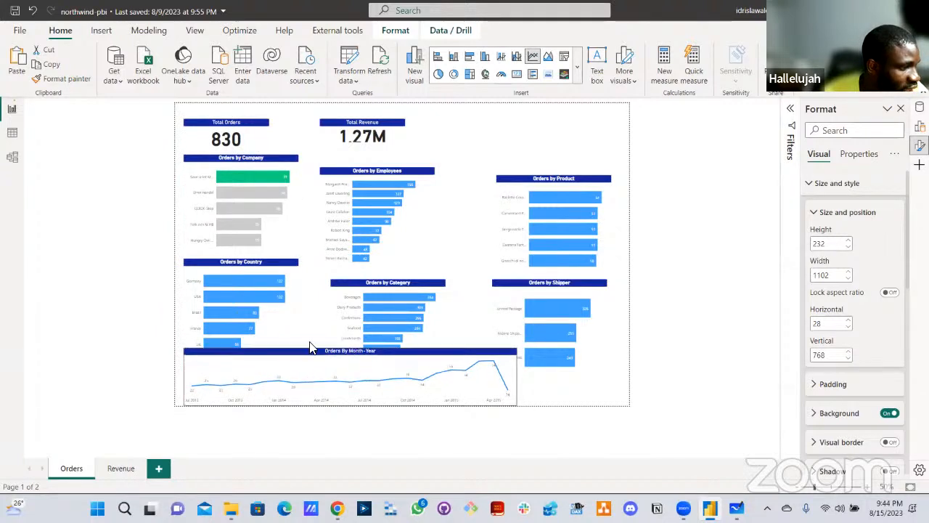
pyautogui.click(240, 262)
pyautogui.moveTo(243, 360); pyautogui.dragTo(247, 339)
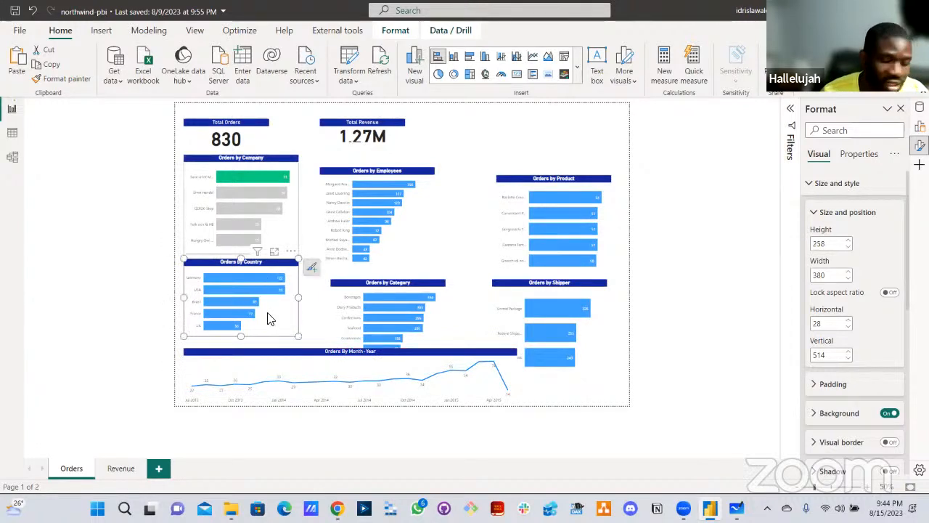
pyautogui.hotkey('ctrl', 'z')
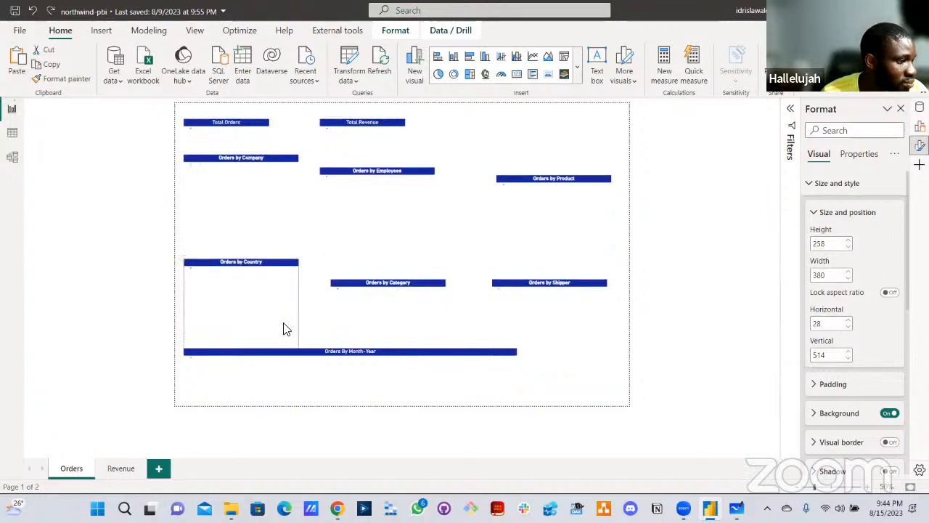
pyautogui.hotkey('ctrl', 'z')
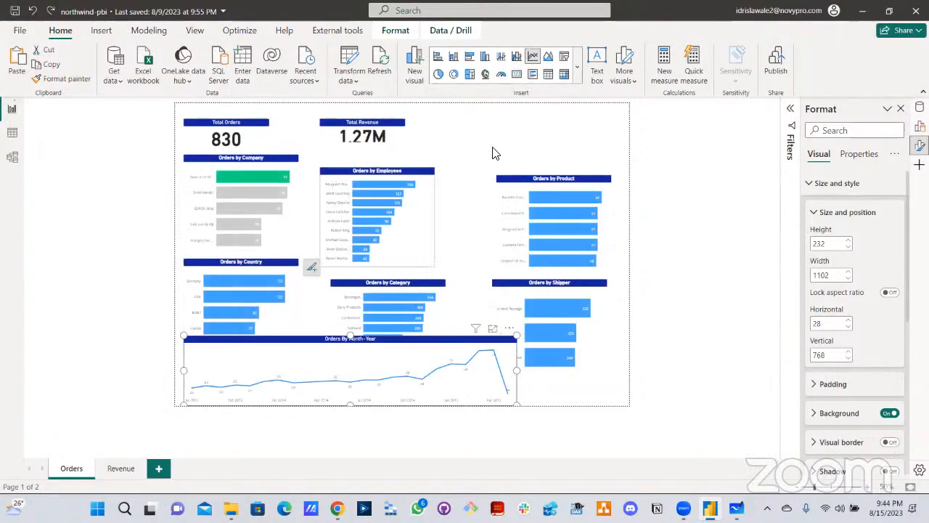
# - Set the page canvas height to 1200 px and move the Orders By Month-Year chart down into the added space
pyautogui.click(533, 143)
pyautogui.click(836, 187)
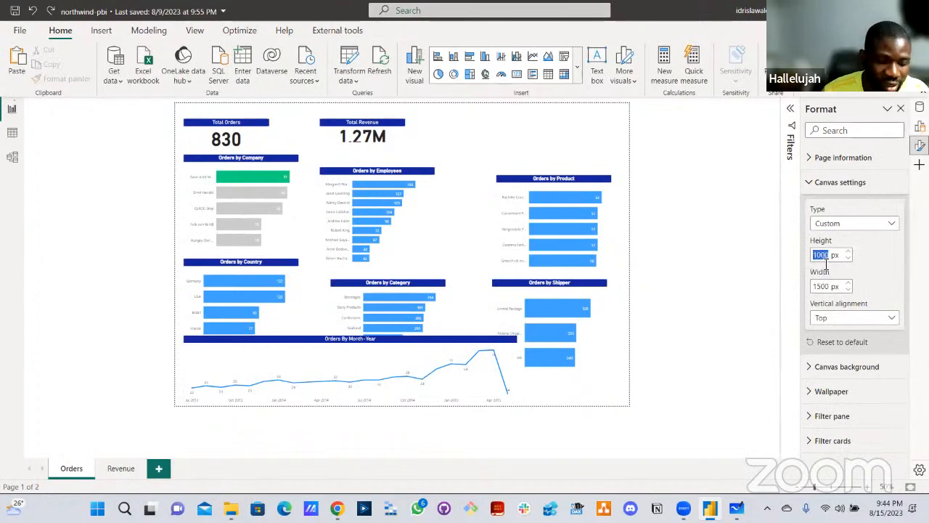
pyautogui.write('1200')
pyautogui.press('Return')
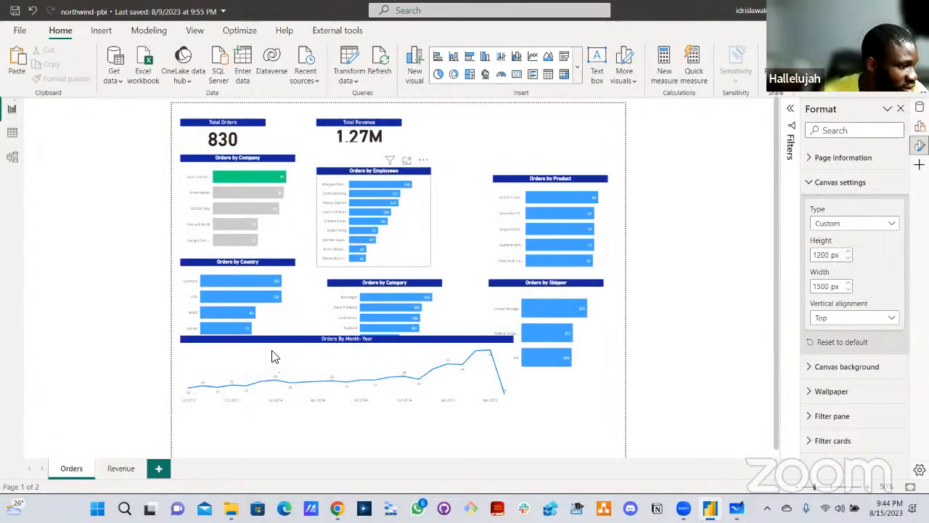
pyautogui.moveTo(284, 392)
pyautogui.mouseDown()
pyautogui.moveTo(284, 414)
pyautogui.moveTo(271, 414)
pyautogui.moveTo(278, 406)
pyautogui.mouseUp()
# - Move the Orders by Country chart down to vertical position 638 and the Orders by Company chart down to 238
pyautogui.click(232, 270)
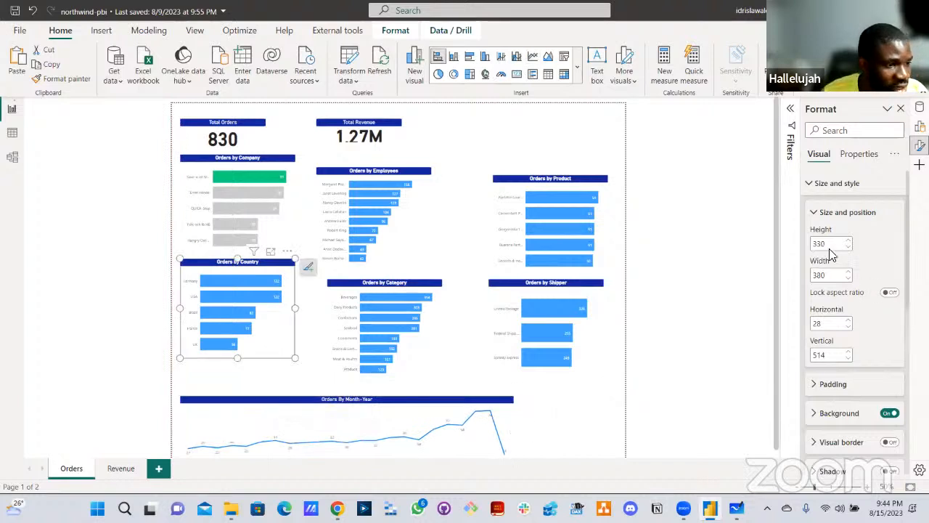
pyautogui.click(270, 160)
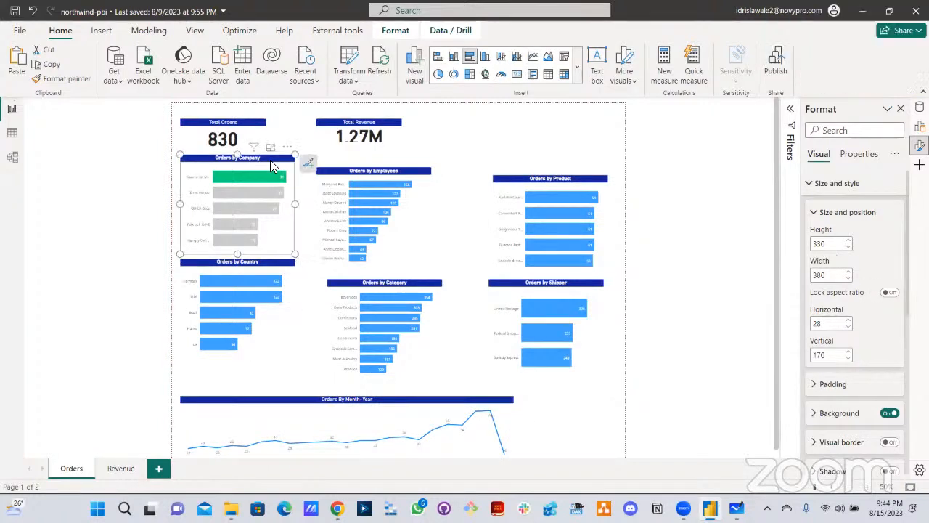
pyautogui.moveTo(246, 299); pyautogui.dragTo(246, 303)
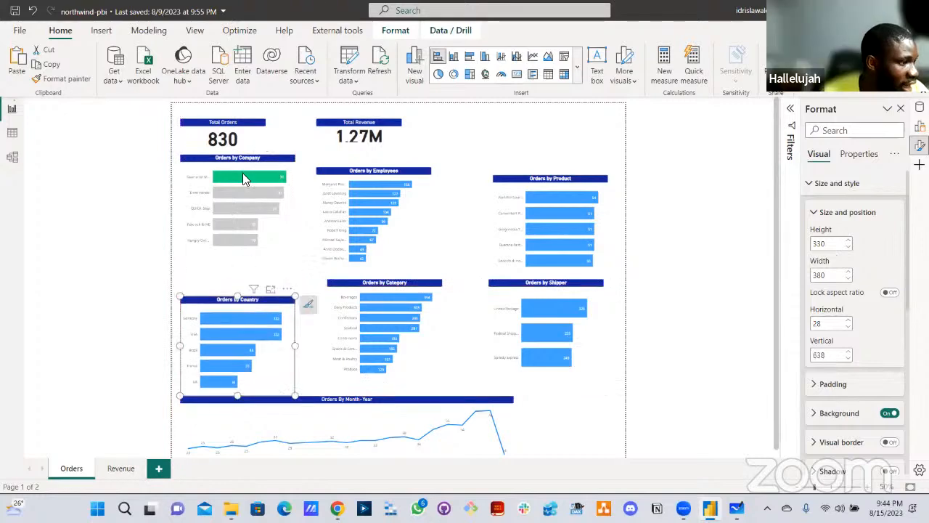
pyautogui.moveTo(249, 187); pyautogui.dragTo(248, 183)
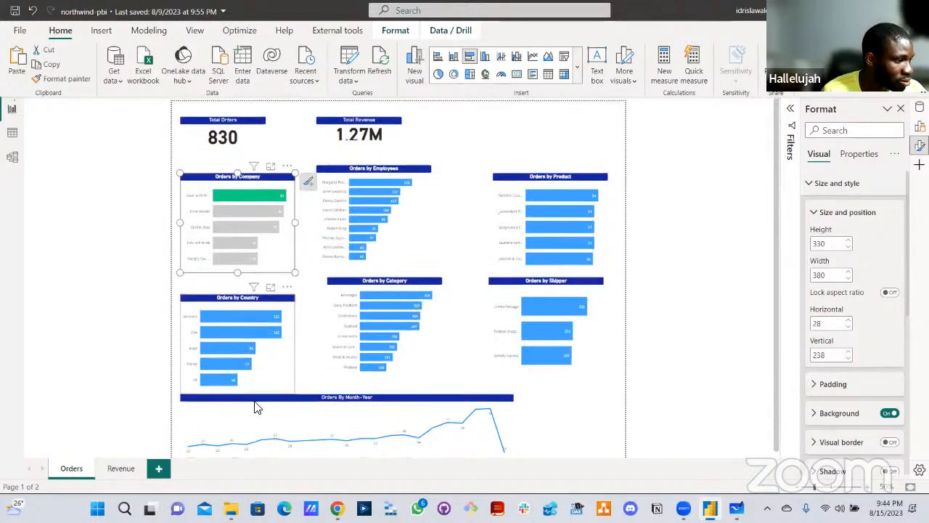
# - Left-align the Orders by Company, Orders by Country and Orders By Month-Year charts and distribute them vertically
pyautogui.scroll(-1, 255, 402)
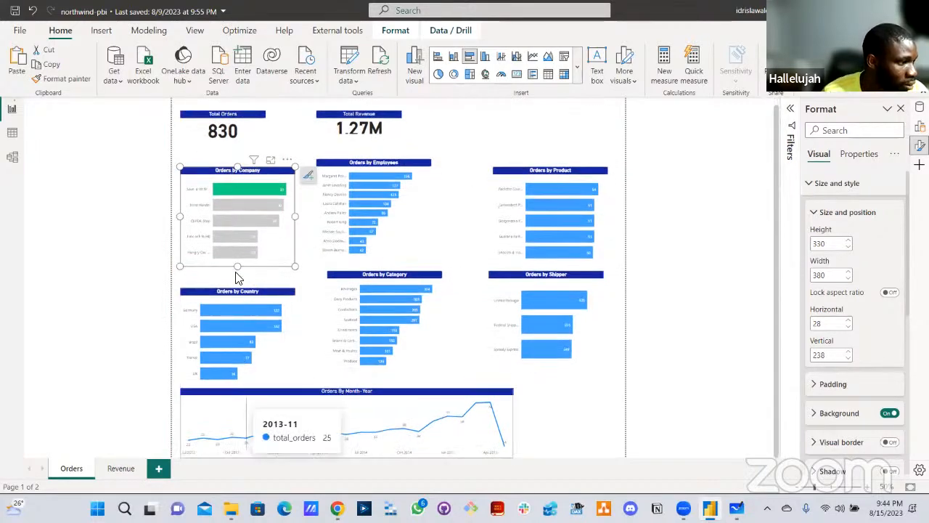
pyautogui.keyDown('ctrl'); pyautogui.click(224, 291); pyautogui.keyUp('ctrl')
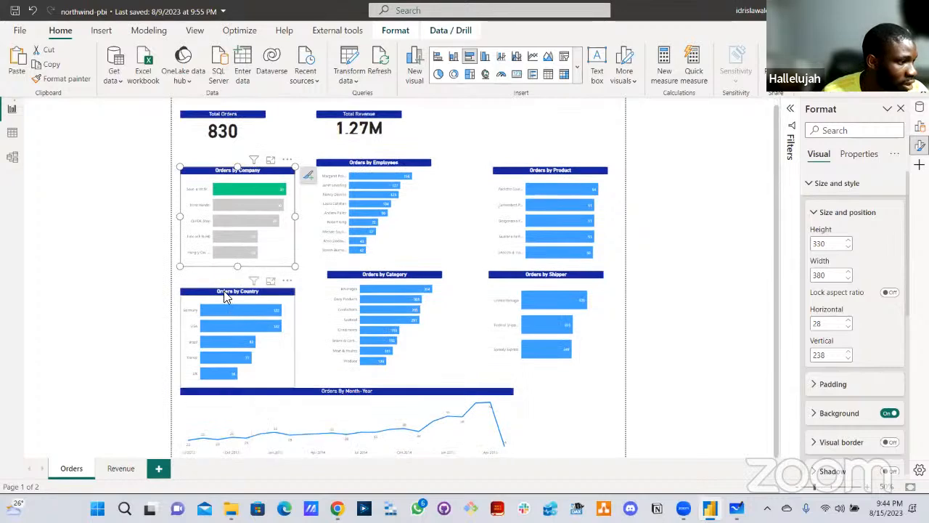
pyautogui.keyDown('ctrl'); pyautogui.click(246, 399); pyautogui.keyUp('ctrl')
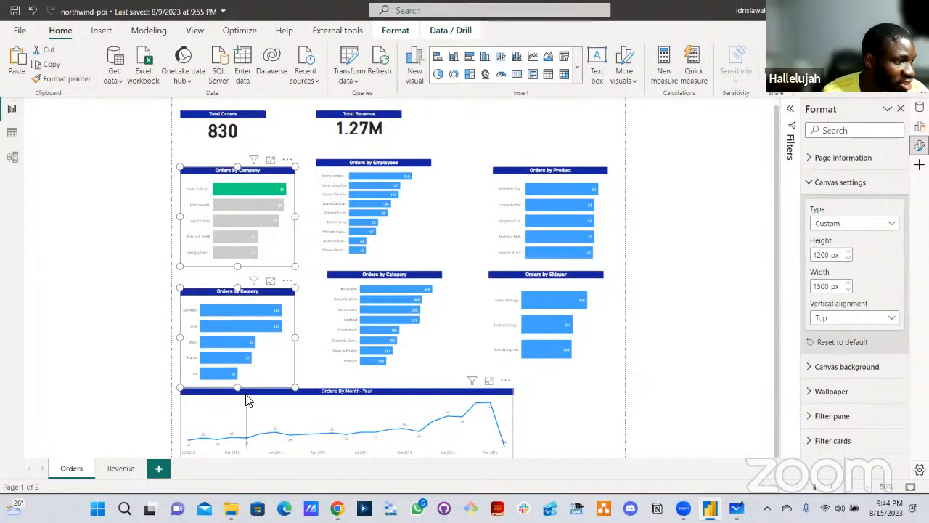
pyautogui.click(391, 34)
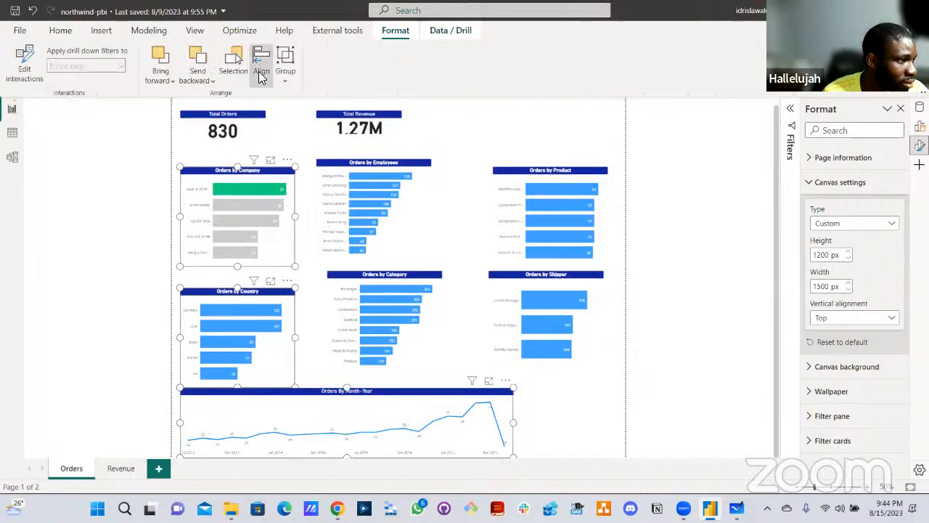
pyautogui.click(258, 71)
pyautogui.click(289, 100)
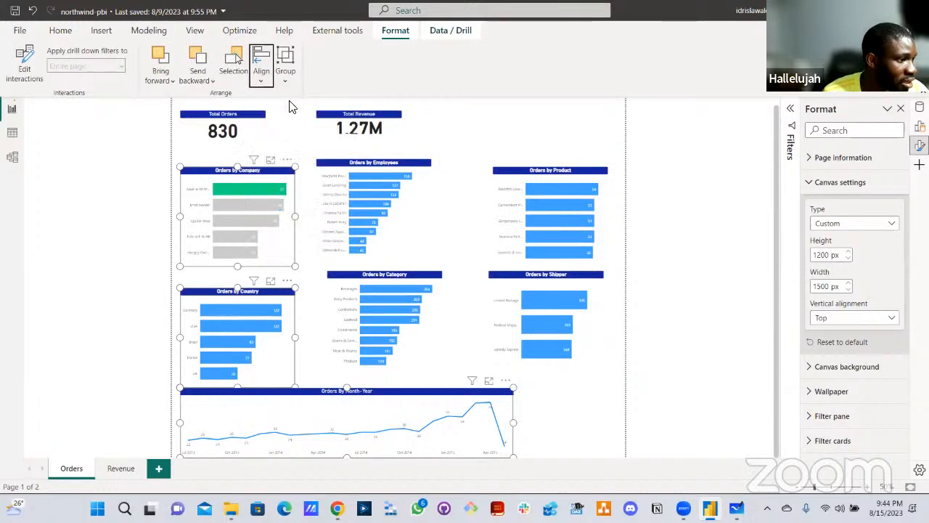
pyautogui.click(264, 78)
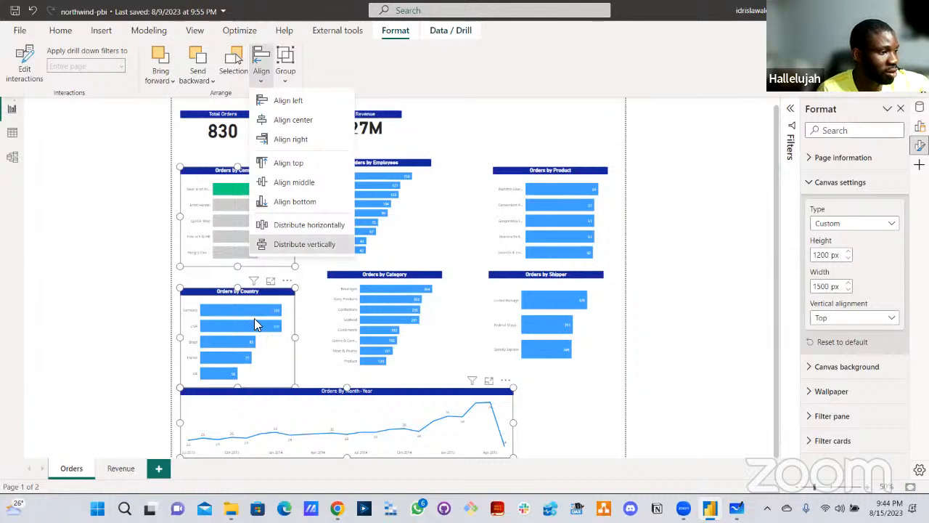
pyautogui.press('Return')
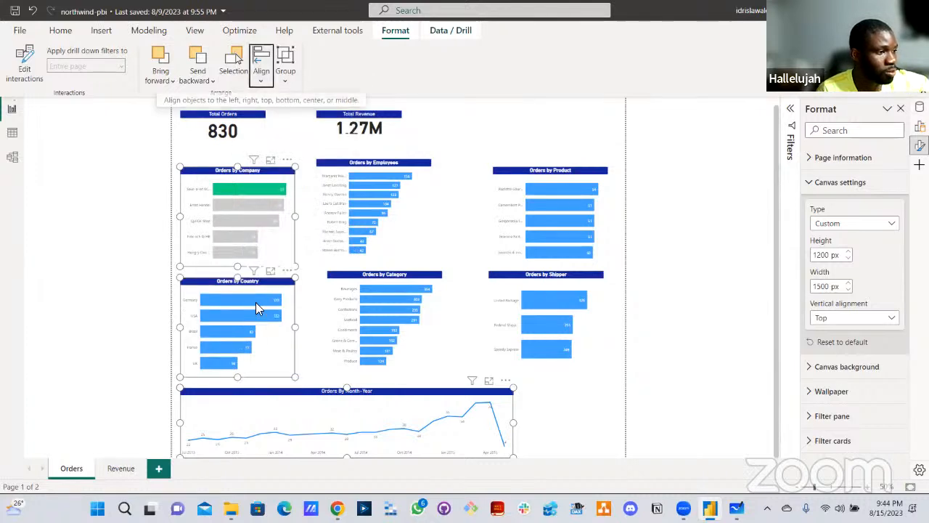
# - Move the Orders by Employees chart down and top-align it with the Orders by Company chart
pyautogui.click(342, 162)
pyautogui.click(333, 193)
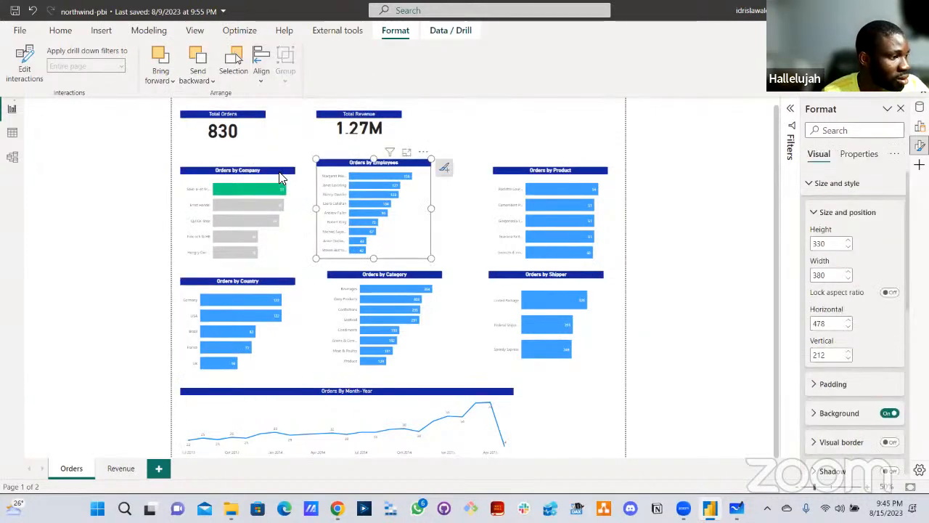
pyautogui.keyDown('ctrl'); pyautogui.click(277, 171); pyautogui.keyUp('ctrl')
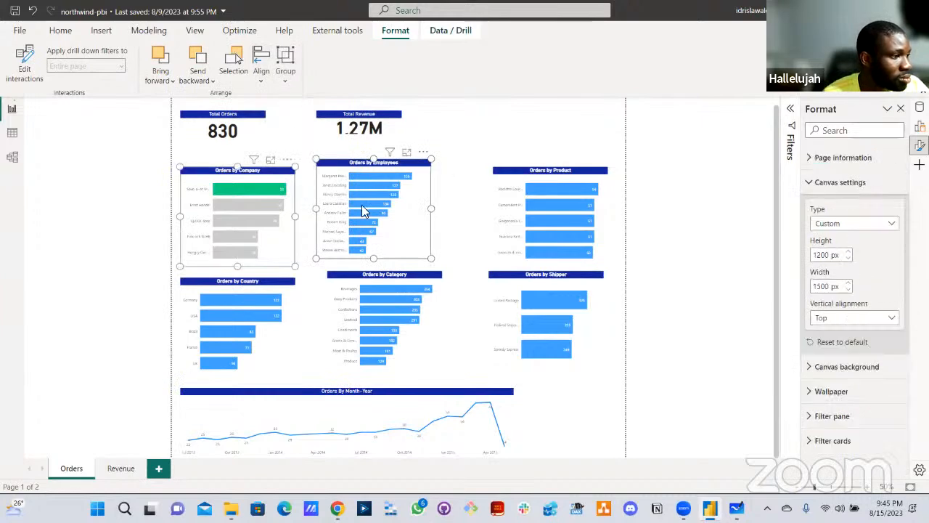
pyautogui.click(320, 140)
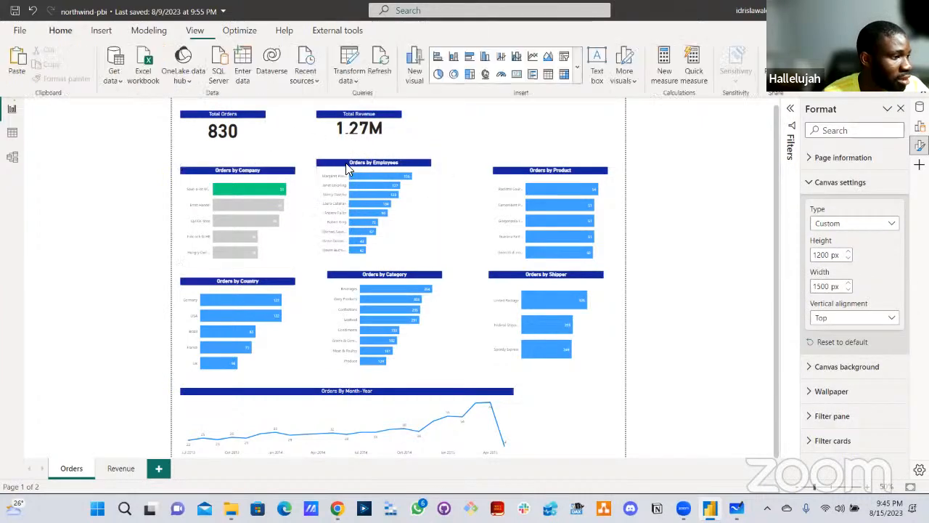
pyautogui.moveTo(345, 182); pyautogui.dragTo(346, 197)
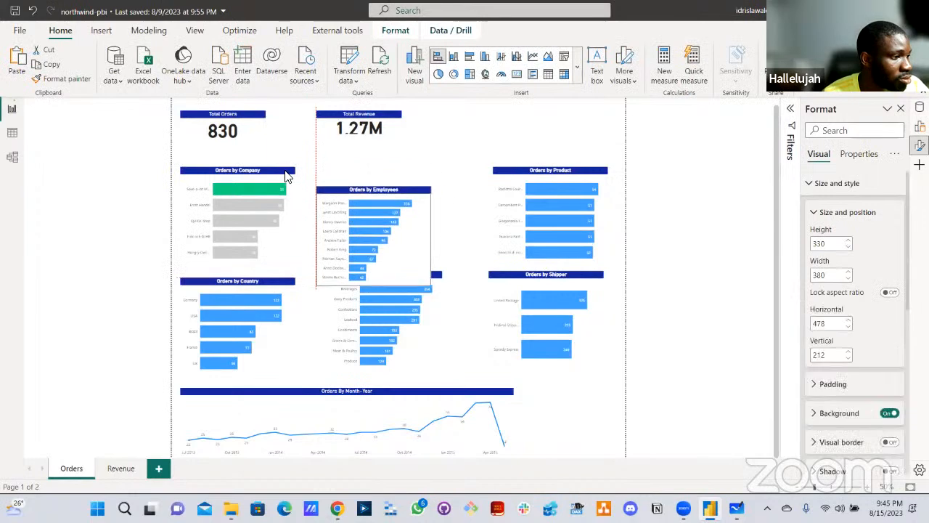
pyautogui.click(307, 190)
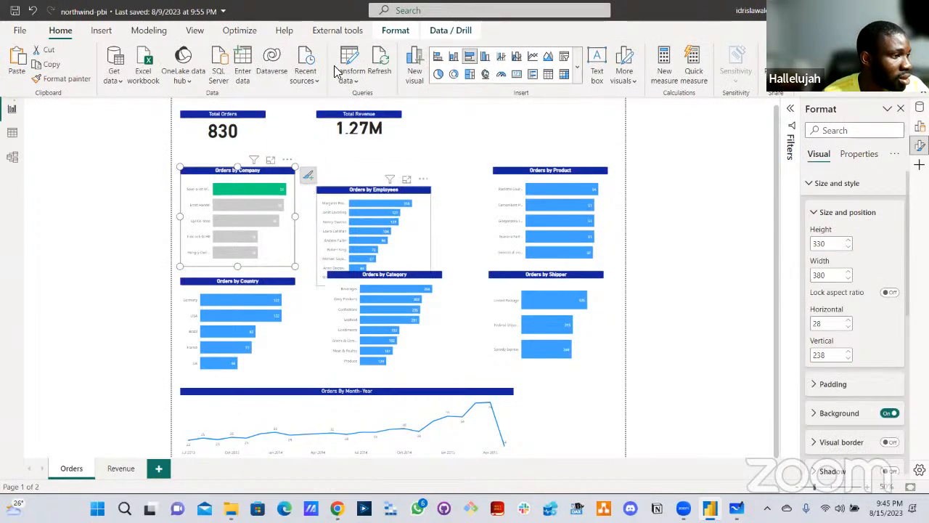
pyautogui.click(396, 30)
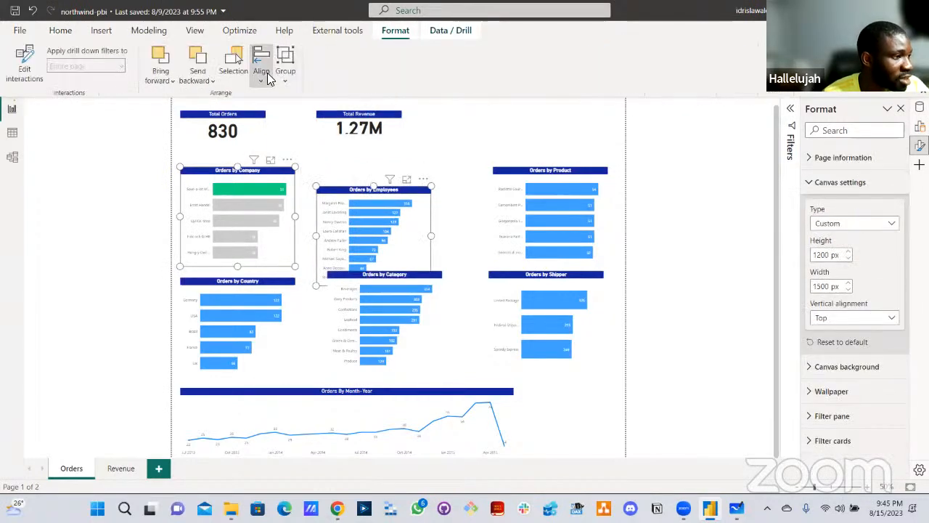
pyautogui.click(265, 78)
pyautogui.click(287, 161)
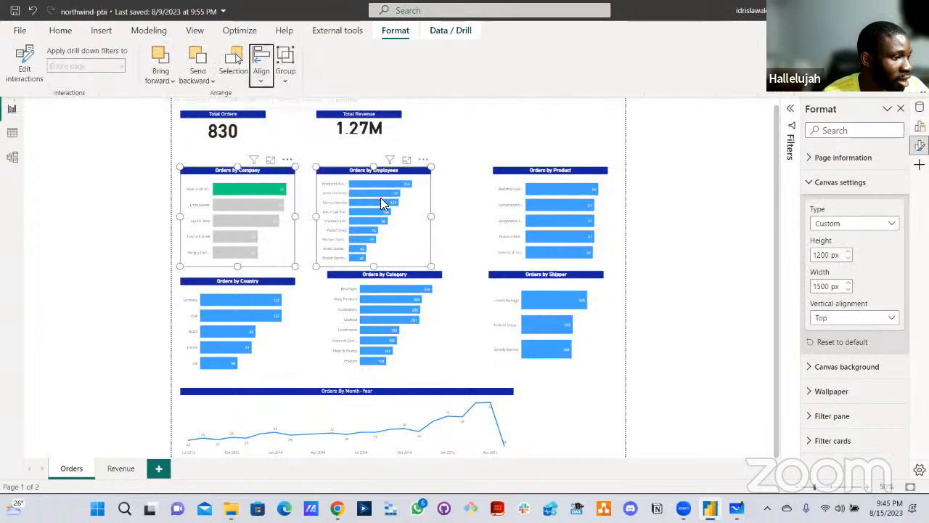
# - Distribute the Orders by Employees, Orders by Category and Orders By Month-Year charts vertically
pyautogui.click(346, 178)
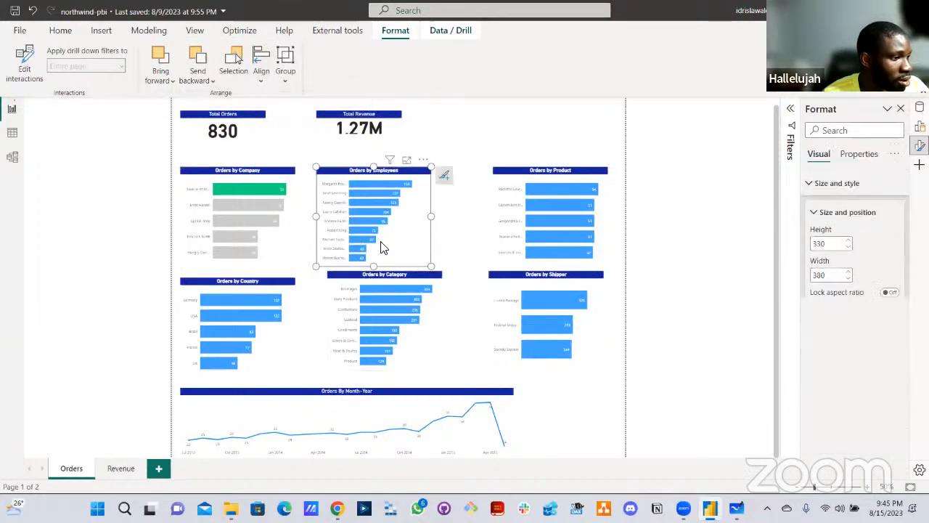
pyautogui.keyDown('ctrl'); pyautogui.click(364, 274); pyautogui.keyUp('ctrl')
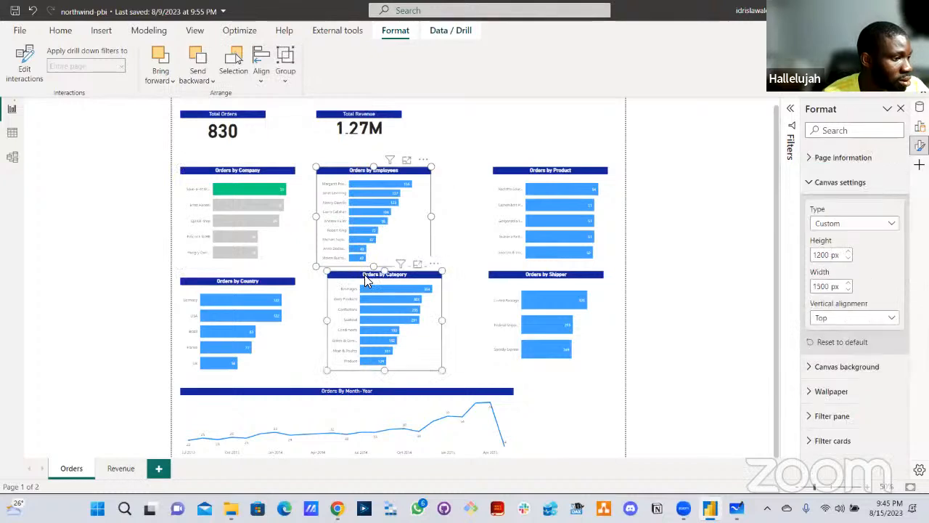
pyautogui.keyDown('ctrl'); pyautogui.click(333, 395); pyautogui.keyUp('ctrl')
pyautogui.click(261, 81)
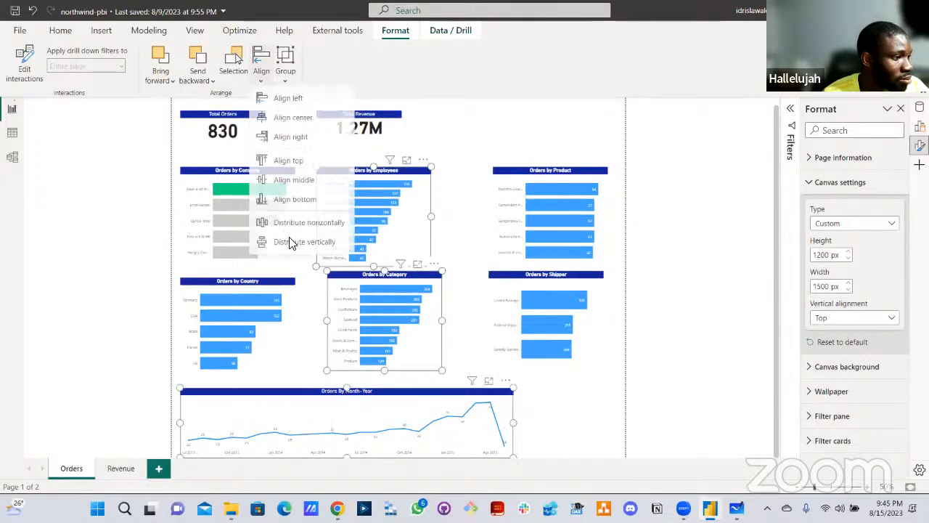
pyautogui.click(310, 251)
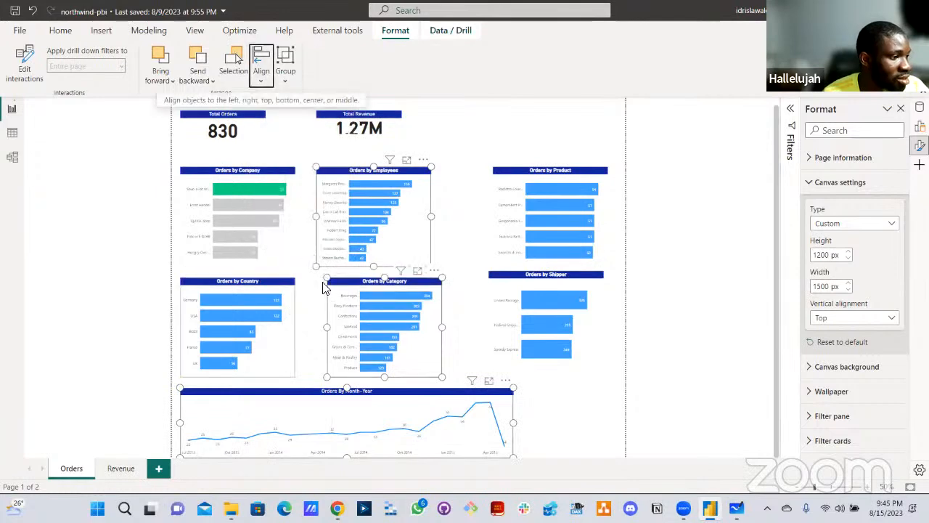
# - Move the Orders by Product chart to horizontal position 1048 and top-align it with the Orders by Employees chart
pyautogui.click(461, 154)
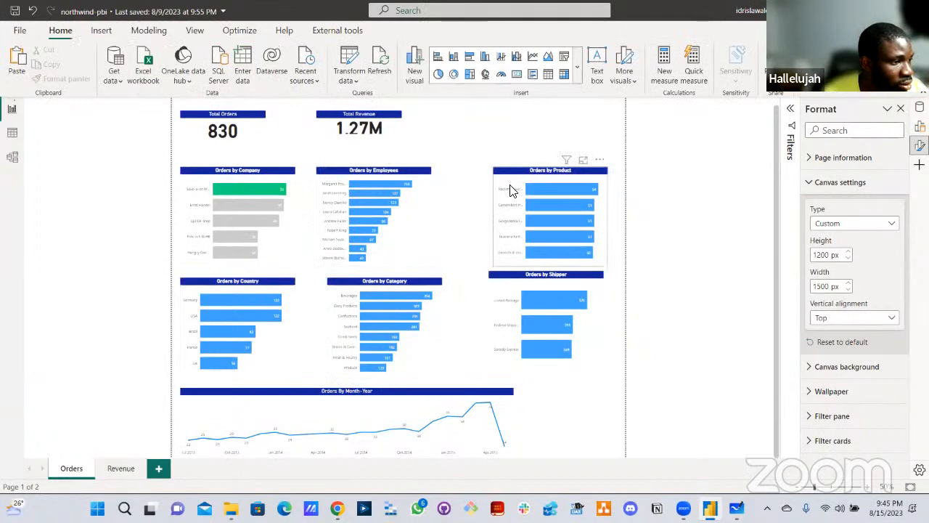
pyautogui.moveTo(506, 181); pyautogui.dragTo(502, 192)
pyautogui.keyDown('ctrl'); pyautogui.click(423, 182); pyautogui.keyUp('ctrl')
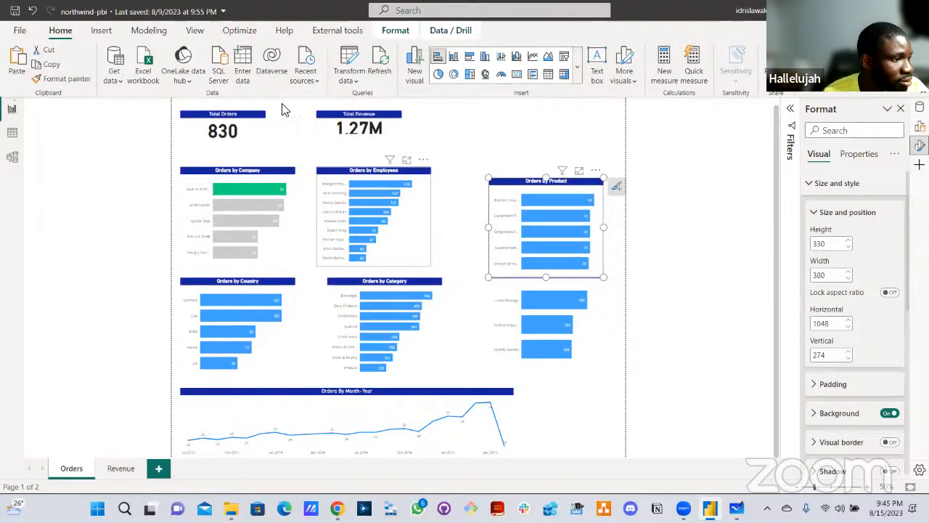
pyautogui.click(394, 31)
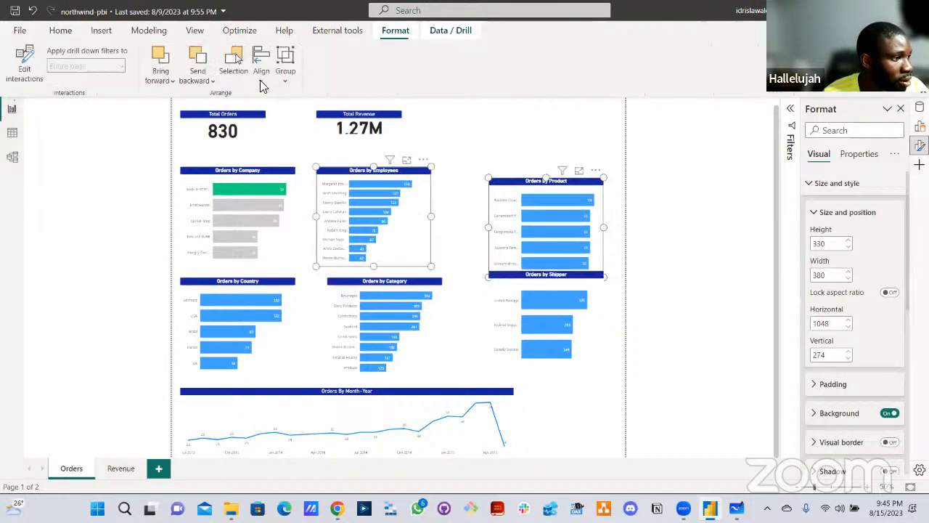
pyautogui.click(261, 66)
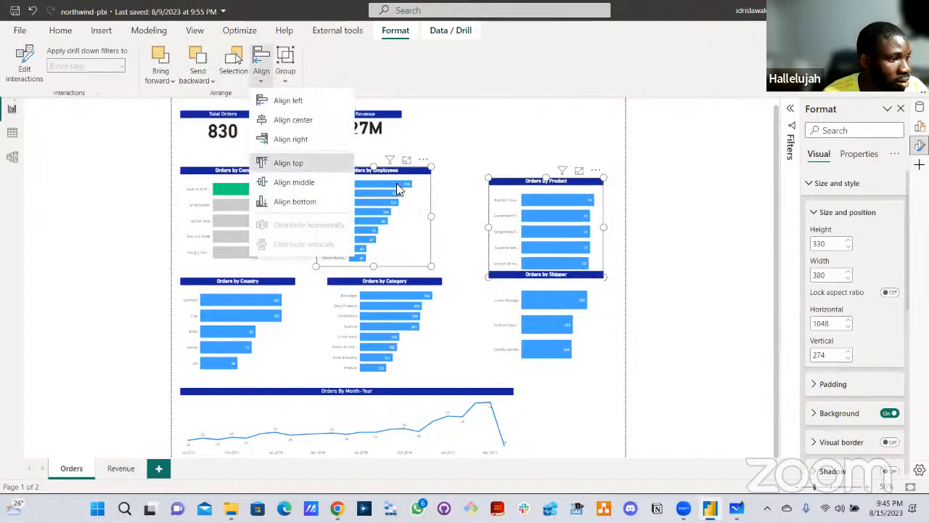
pyautogui.click(293, 163)
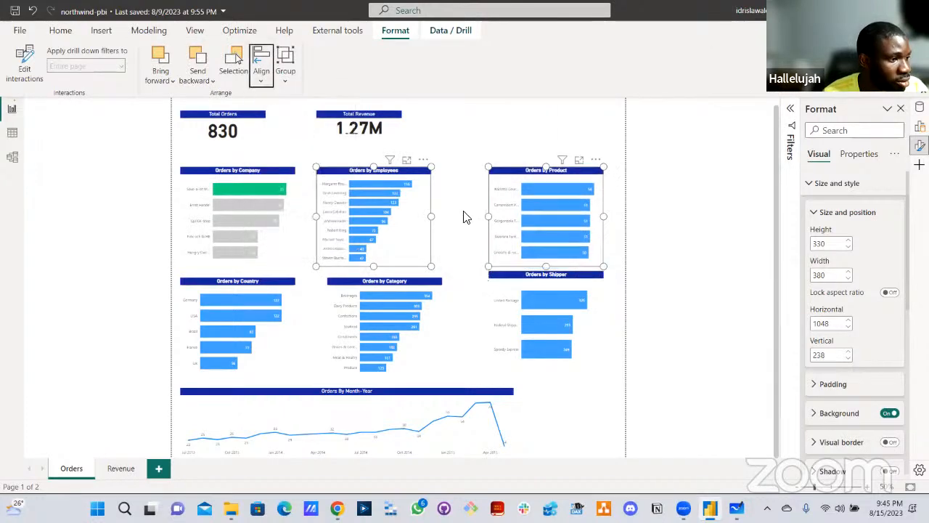
# - Distribute the Orders by Product, Orders by Shipper and Orders By Month-Year charts vertically
pyautogui.click(508, 267)
pyautogui.click(509, 266)
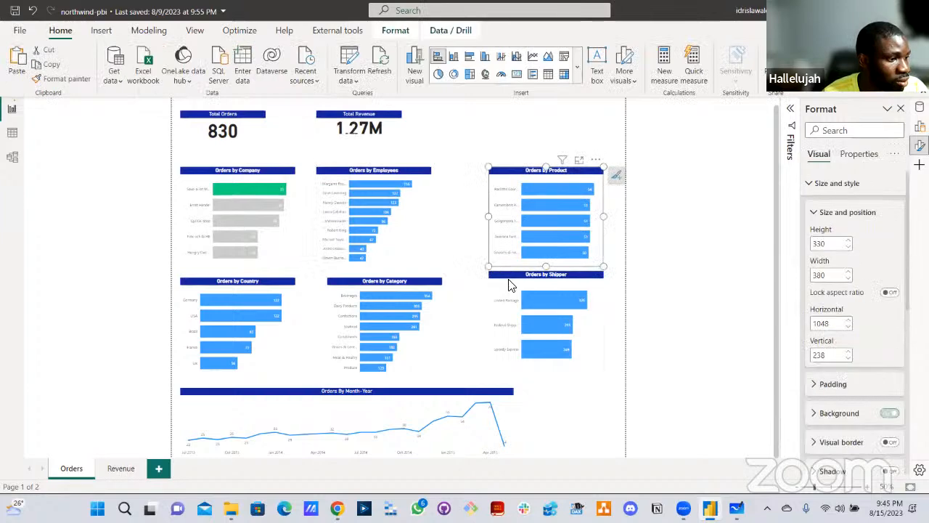
pyautogui.keyDown('ctrl'); pyautogui.click(509, 279); pyautogui.keyUp('ctrl')
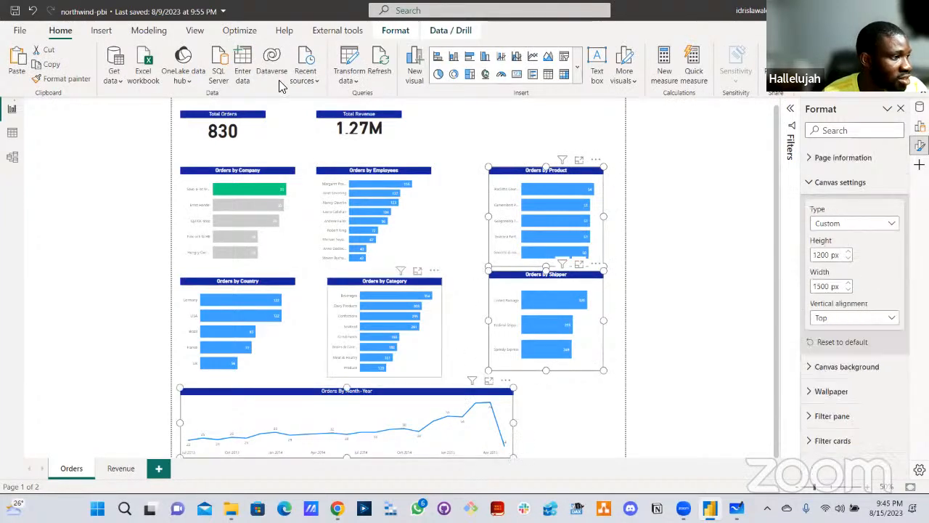
pyautogui.click(396, 30)
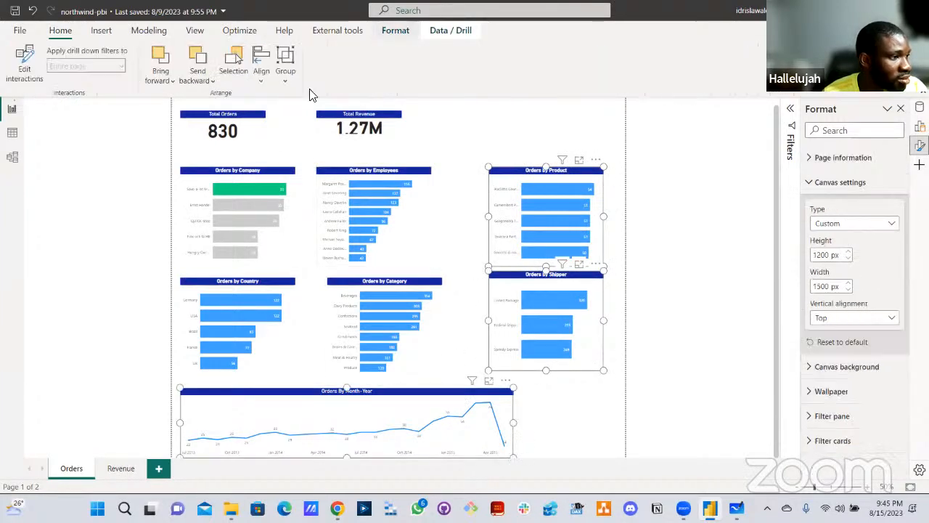
pyautogui.click(260, 75)
pyautogui.click(290, 244)
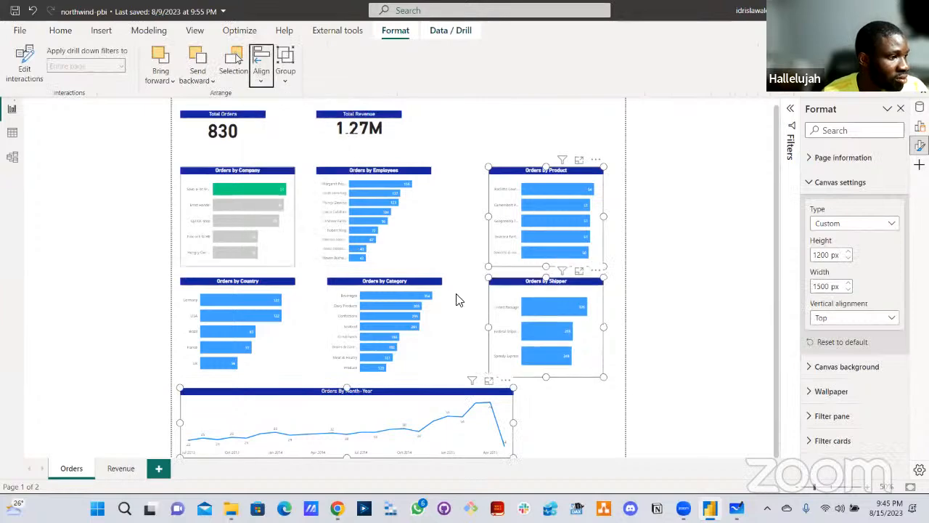
pyautogui.click(511, 382)
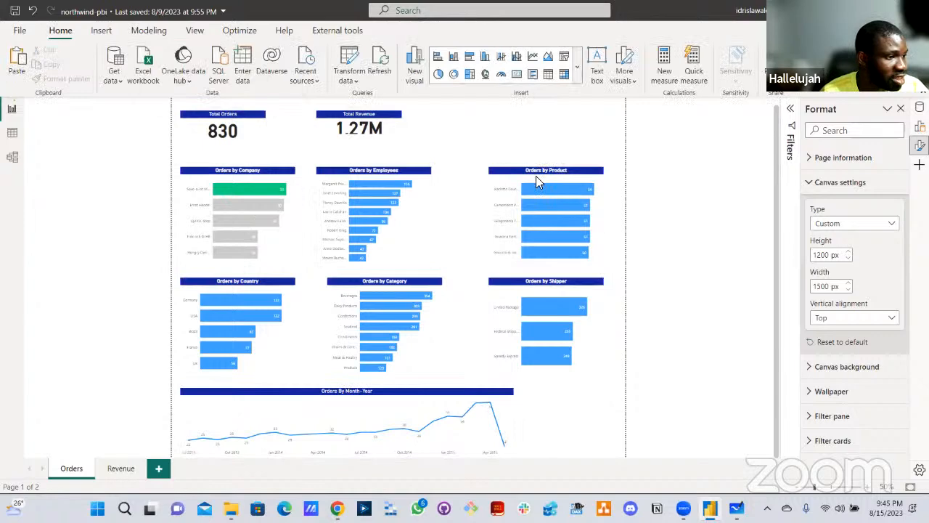
# - Distribute the Orders by Company, Orders by Employees and Orders by Product charts horizontally
pyautogui.click(243, 170)
pyautogui.keyDown('ctrl'); pyautogui.click(350, 172); pyautogui.keyUp('ctrl')
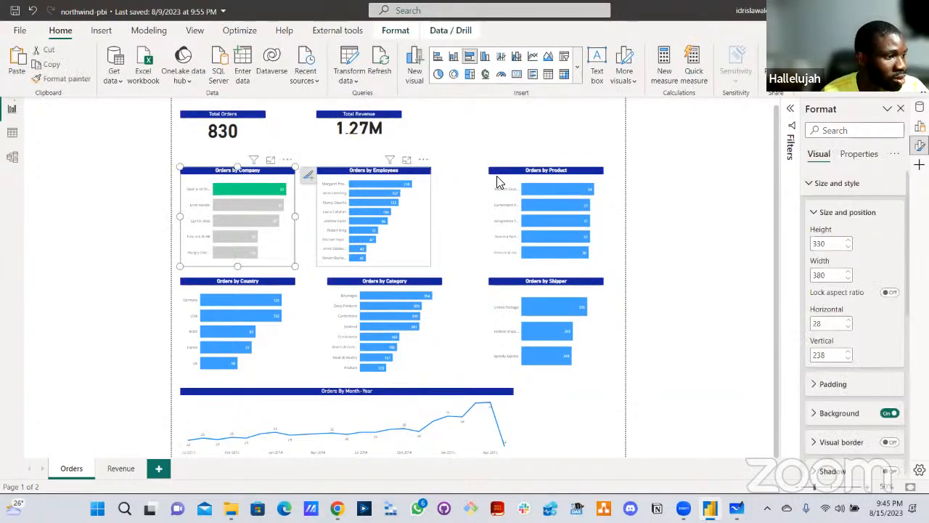
pyautogui.keyDown('ctrl'); pyautogui.click(507, 175); pyautogui.keyUp('ctrl')
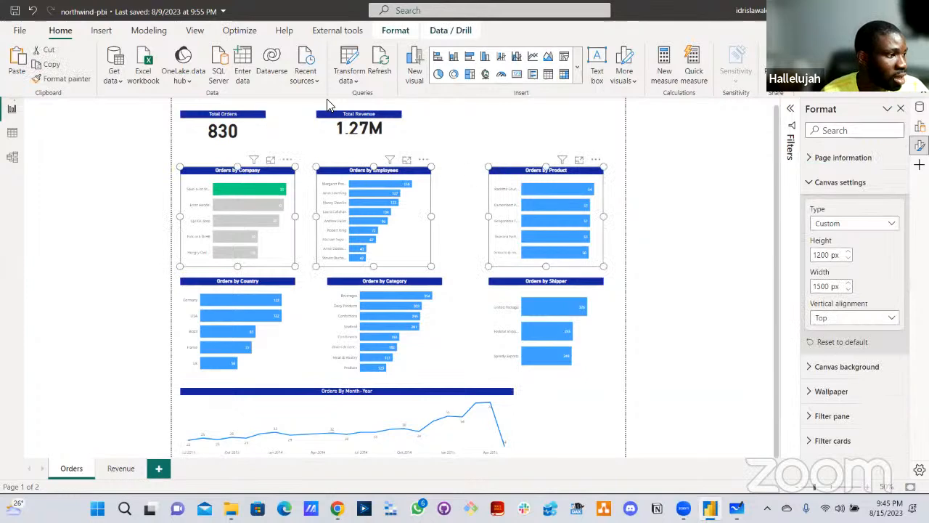
pyautogui.click(396, 30)
pyautogui.click(263, 76)
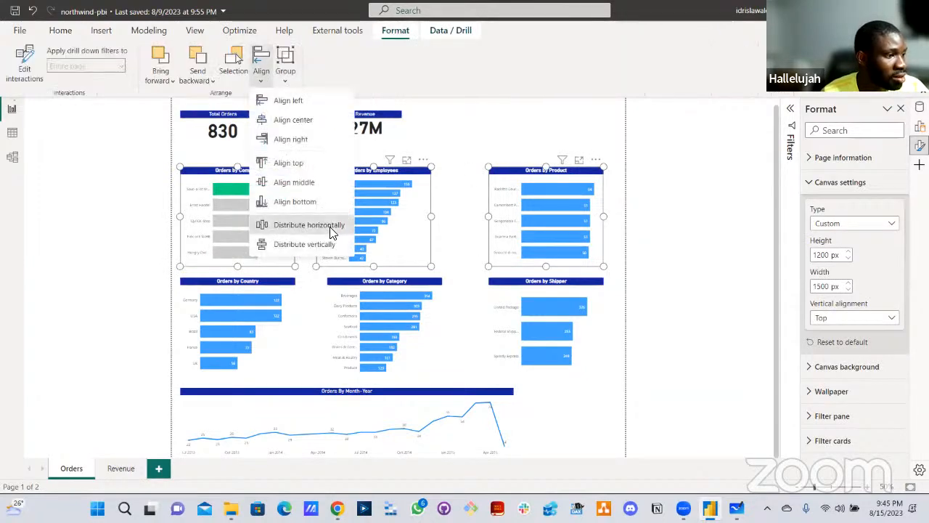
pyautogui.click(328, 229)
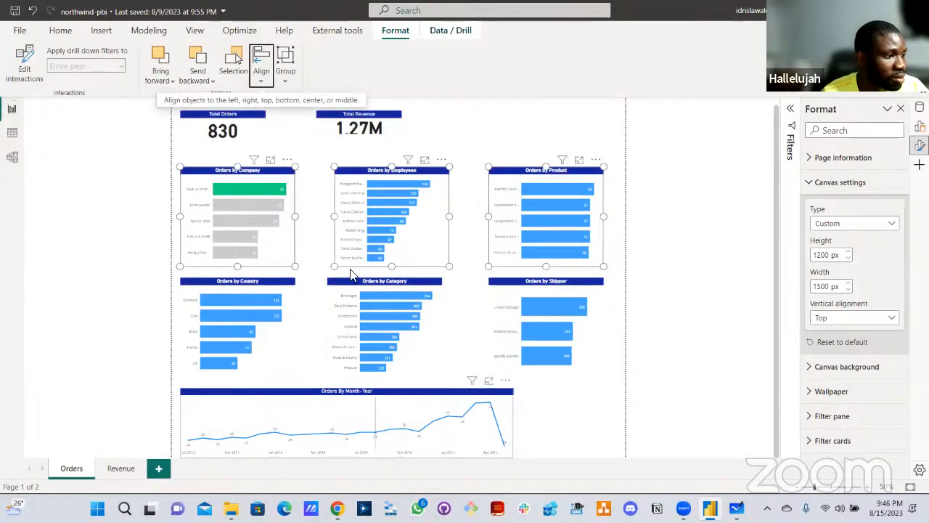
pyautogui.press('Escape')
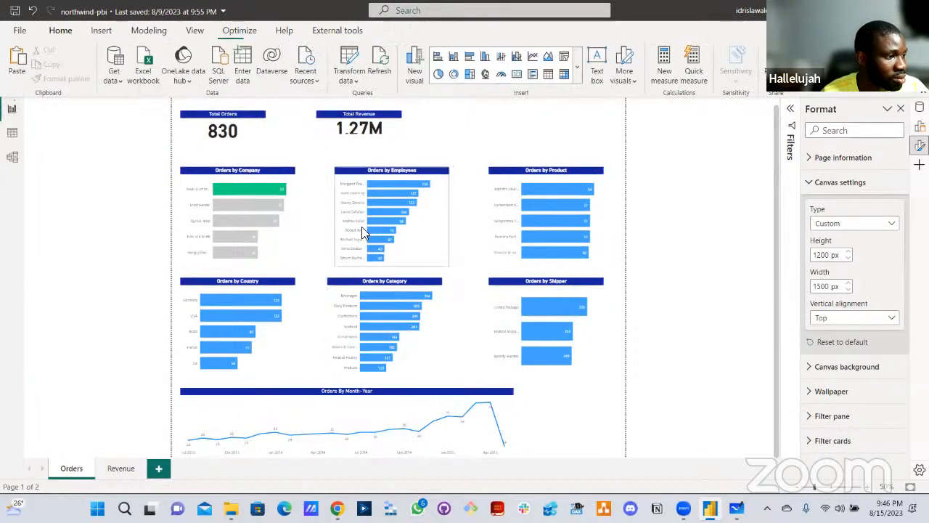
# - Right-align the Orders by Category chart with the Orders by Employees chart directly above it
pyautogui.click(353, 258)
pyautogui.keyDown('ctrl'); pyautogui.click(366, 275); pyautogui.keyUp('ctrl')
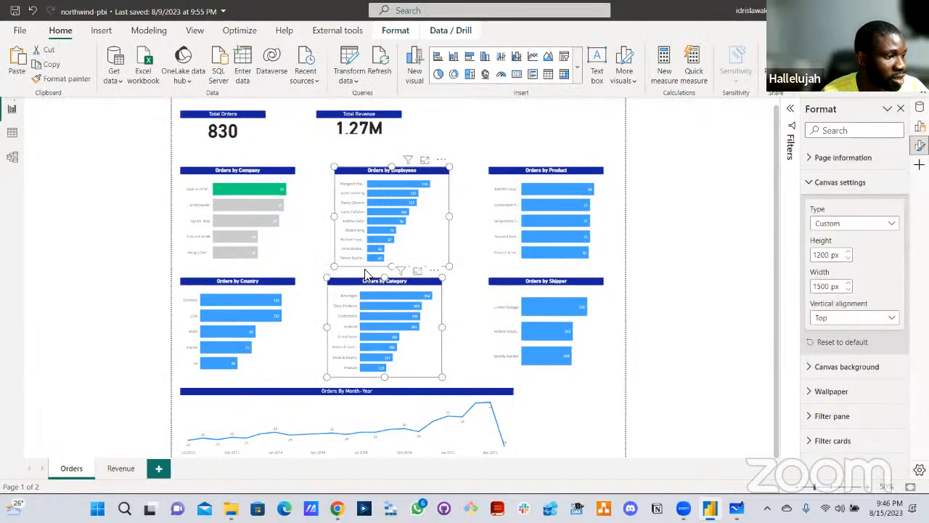
pyautogui.click(395, 30)
pyautogui.click(262, 77)
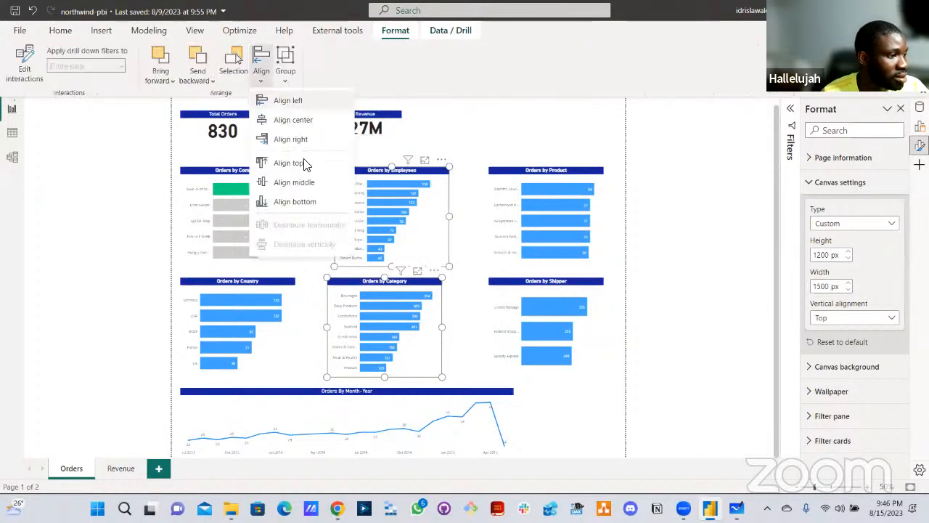
pyautogui.click(464, 319)
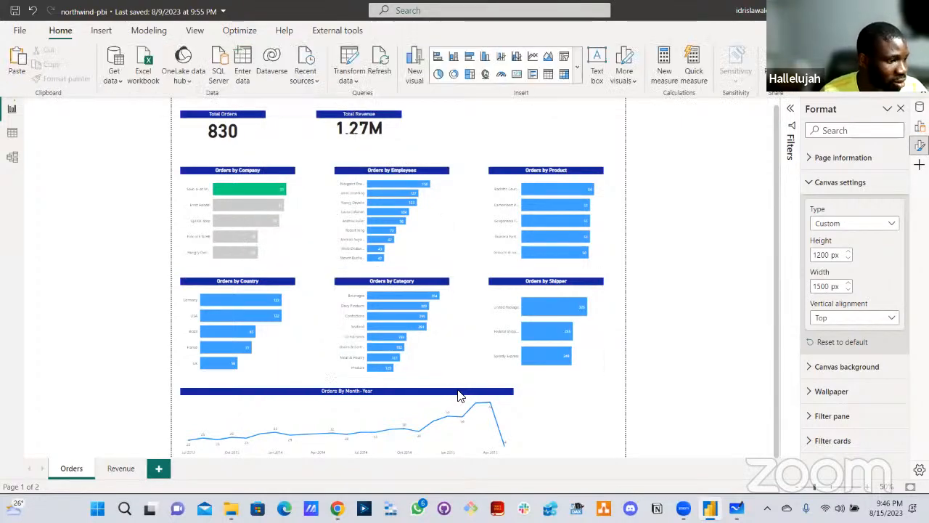
# - Widen the Orders By Month-Year chart to 1400 so it ends level with the Orders by Shipper chart
pyautogui.click(511, 433)
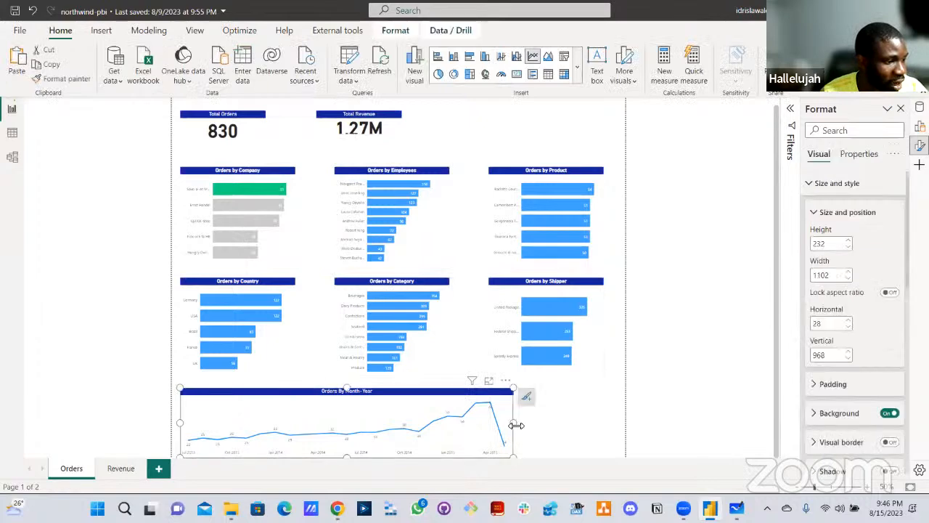
pyautogui.moveTo(516, 425); pyautogui.dragTo(603, 431)
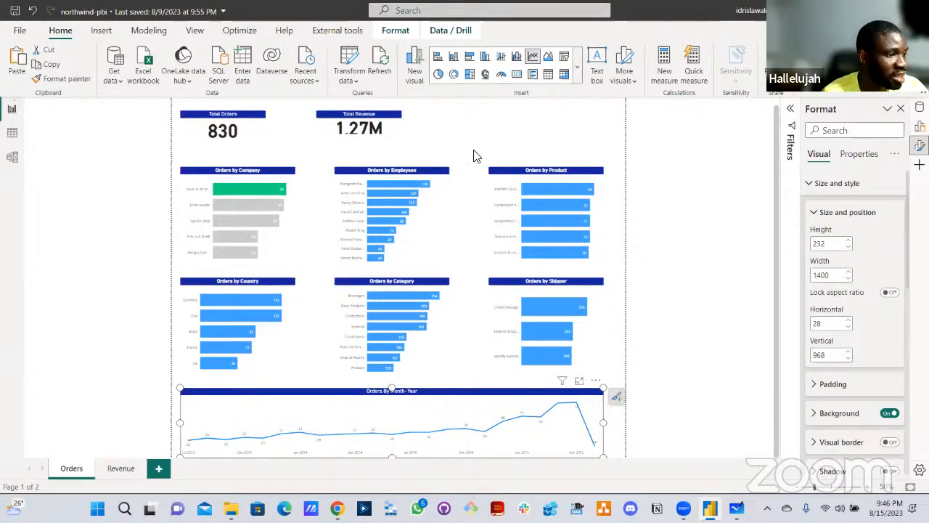
pyautogui.click(403, 140)
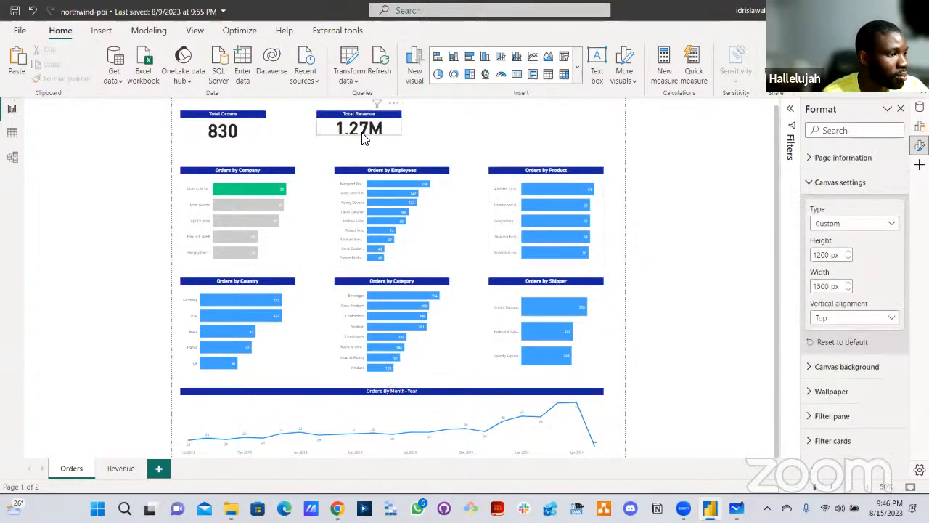
# - Extend the Total Revenue card to a height of 98 and move the Total Orders card down to vertical position 68
pyautogui.click(364, 140)
pyautogui.moveTo(360, 145); pyautogui.dragTo(357, 143)
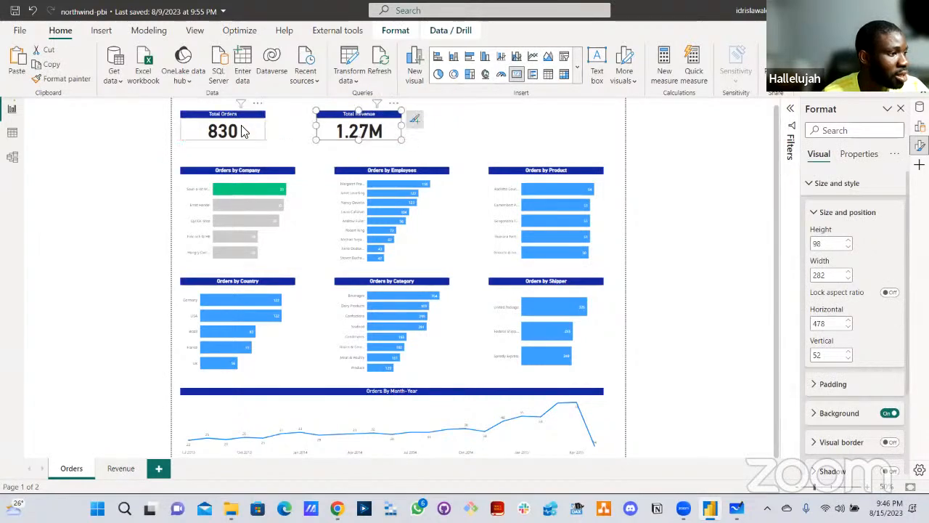
pyautogui.moveTo(243, 131); pyautogui.dragTo(251, 154)
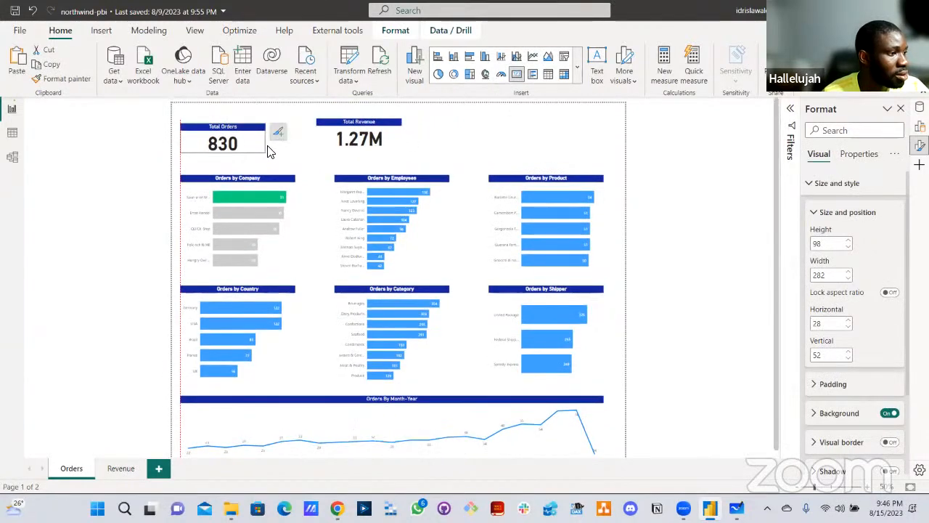
# - Move the Total Revenue card over the Orders by Employees chart, level with Total Orders, and widen it to that chart's width
pyautogui.moveTo(332, 134); pyautogui.dragTo(355, 132)
pyautogui.moveTo(420, 138); pyautogui.dragTo(449, 149)
# - Widen the Total Orders card to match the width of the Orders by Company chart below it
pyautogui.click(244, 136)
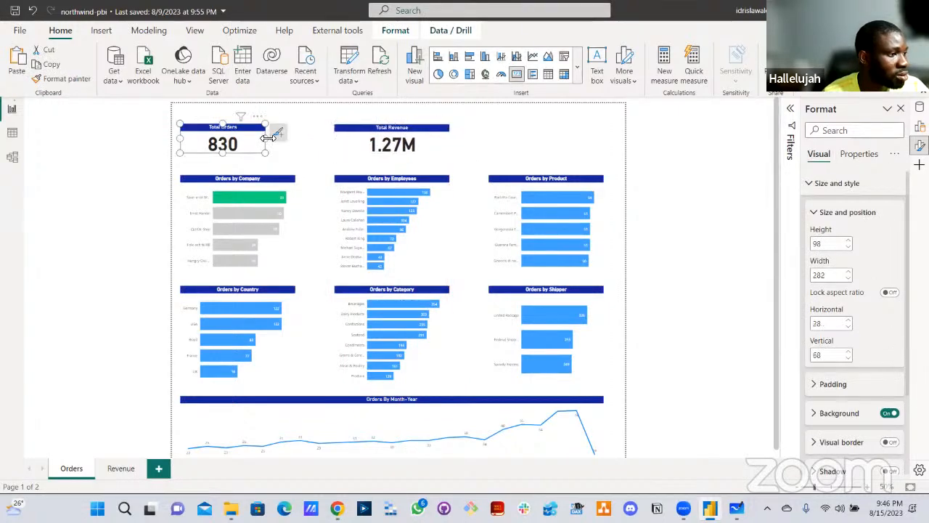
pyautogui.moveTo(302, 148); pyautogui.dragTo(312, 154)
pyautogui.click(528, 149)
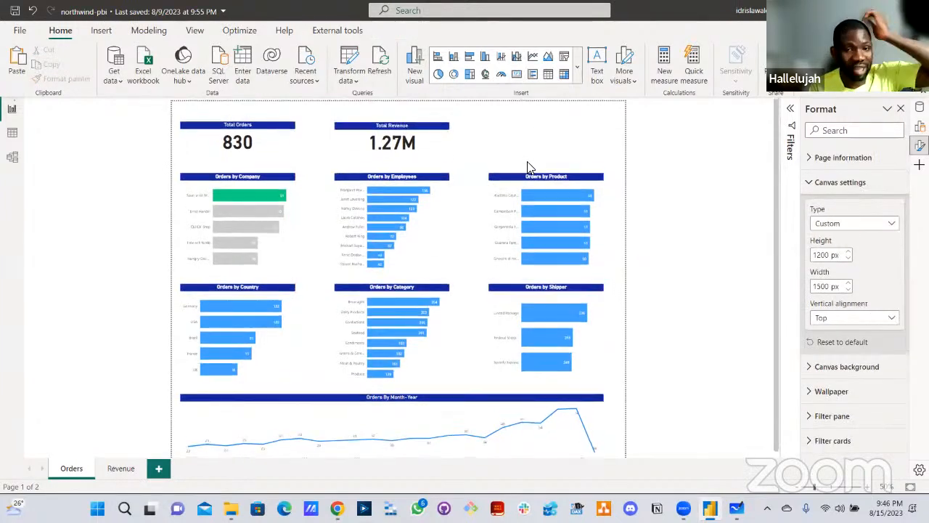
pyautogui.scroll(-1, 527, 166)
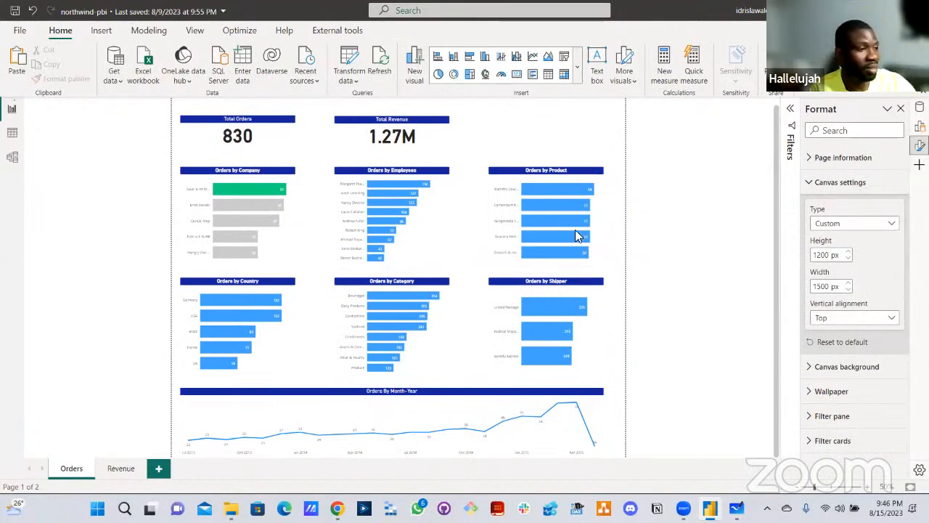
pyautogui.scroll(2, 469, 281)
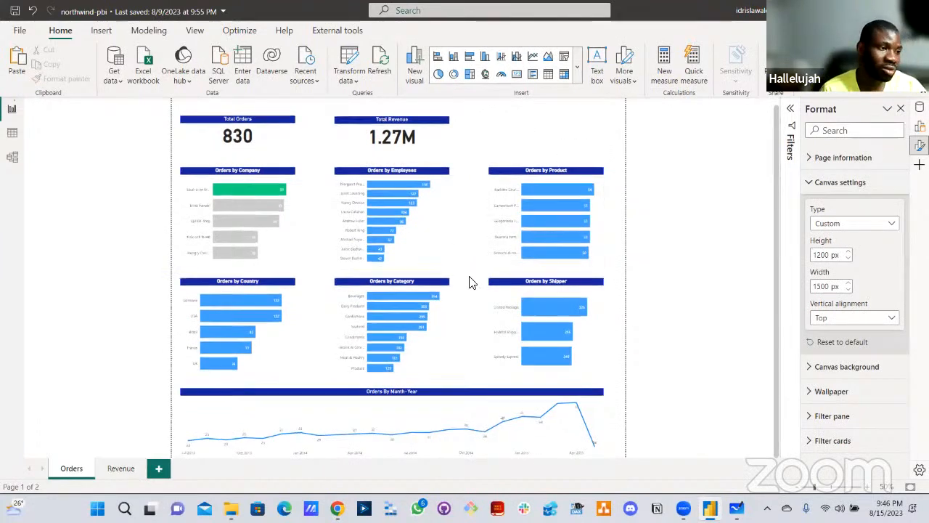
# - Add the Year field from the orders table as a slicer above the Orders by Product chart, matching that chart's width
pyautogui.click(809, 185)
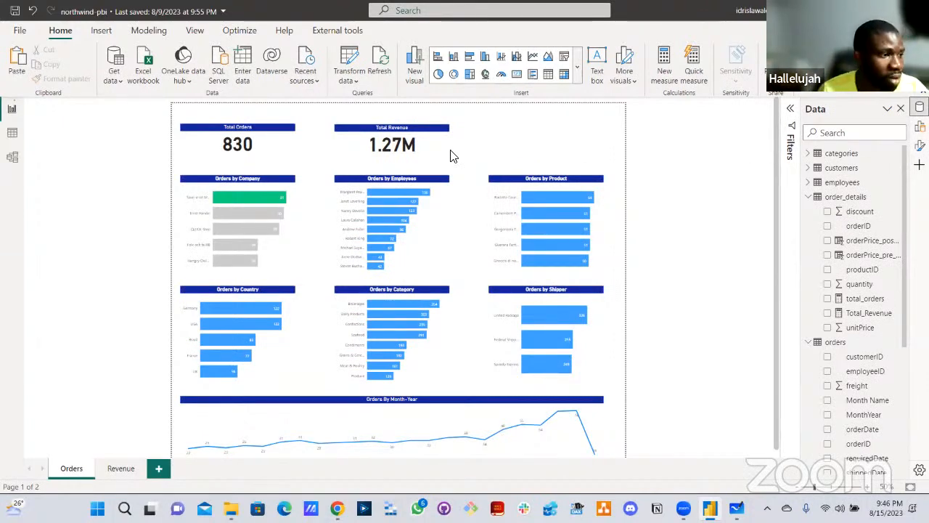
pyautogui.scroll(-3, 858, 261)
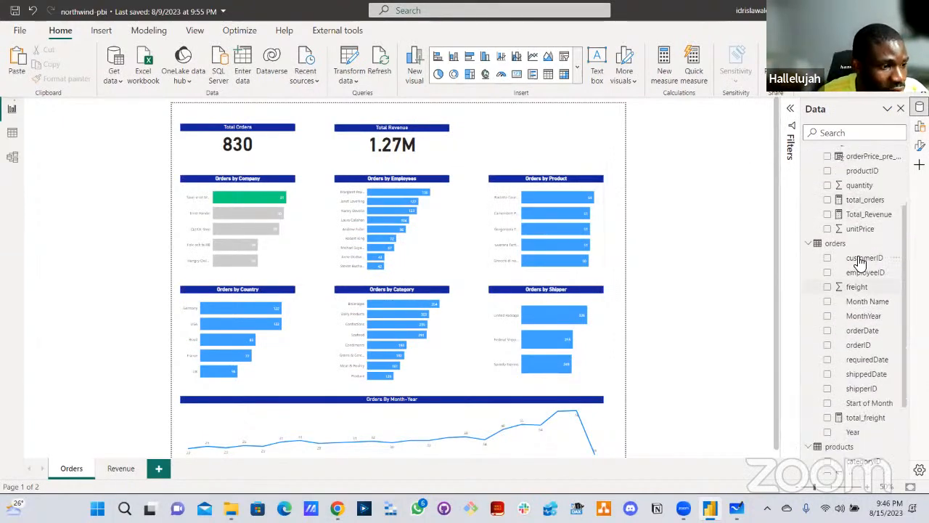
pyautogui.scroll(-3, 859, 261)
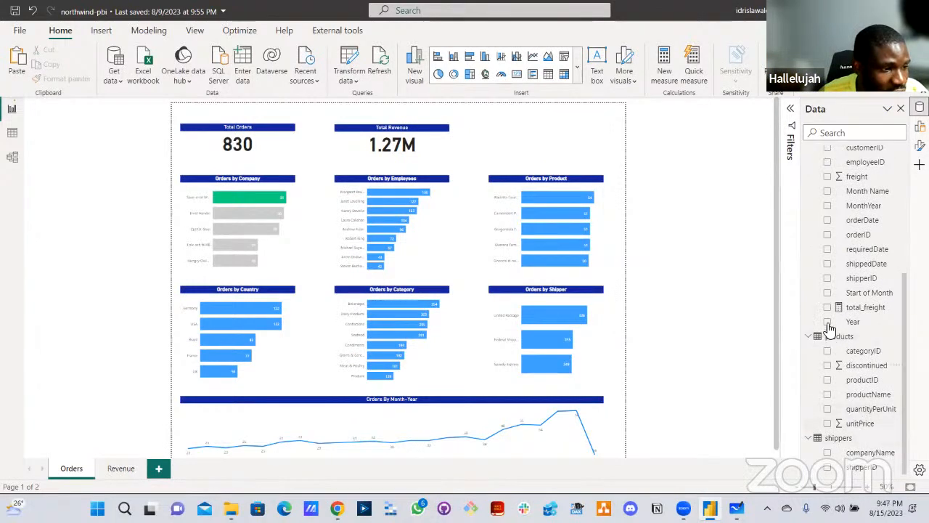
pyautogui.moveTo(577, 161); pyautogui.dragTo(581, 128)
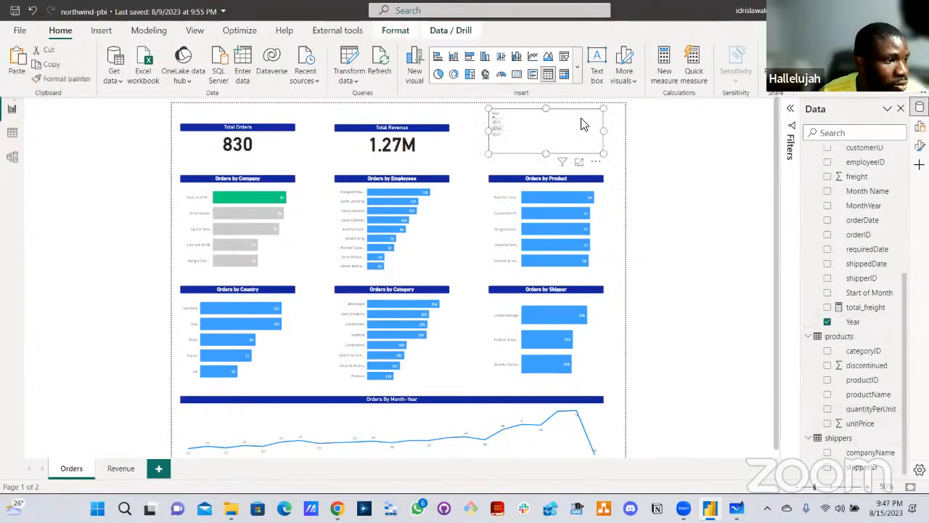
pyautogui.click(576, 73)
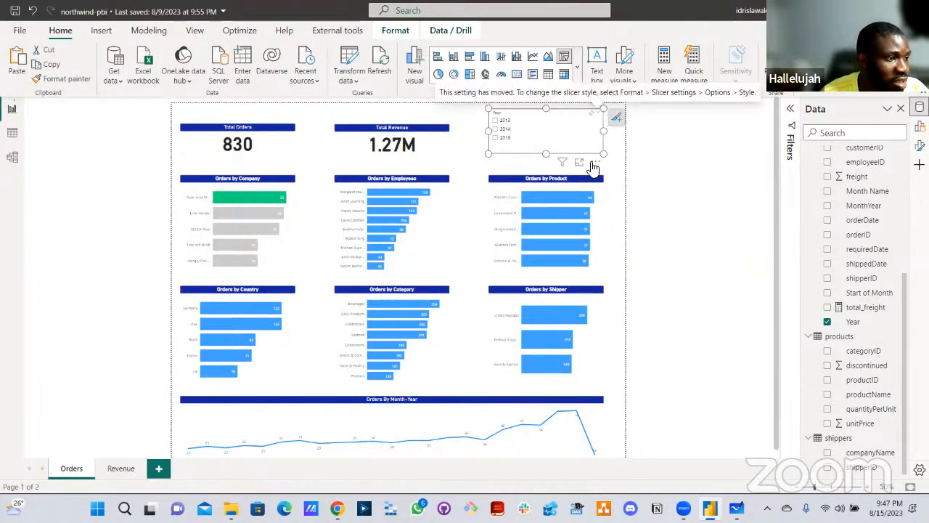
pyautogui.scroll(2, 597, 174)
pyautogui.scroll(1, 674, 185)
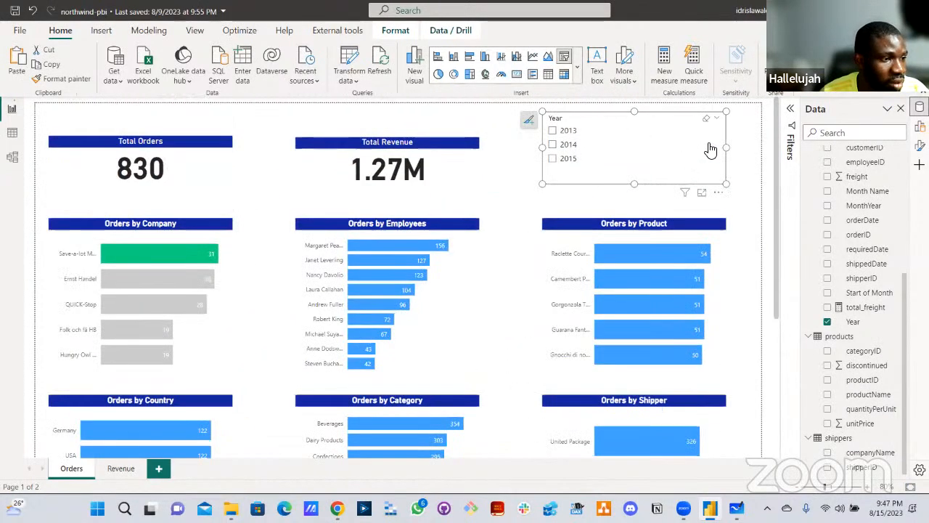
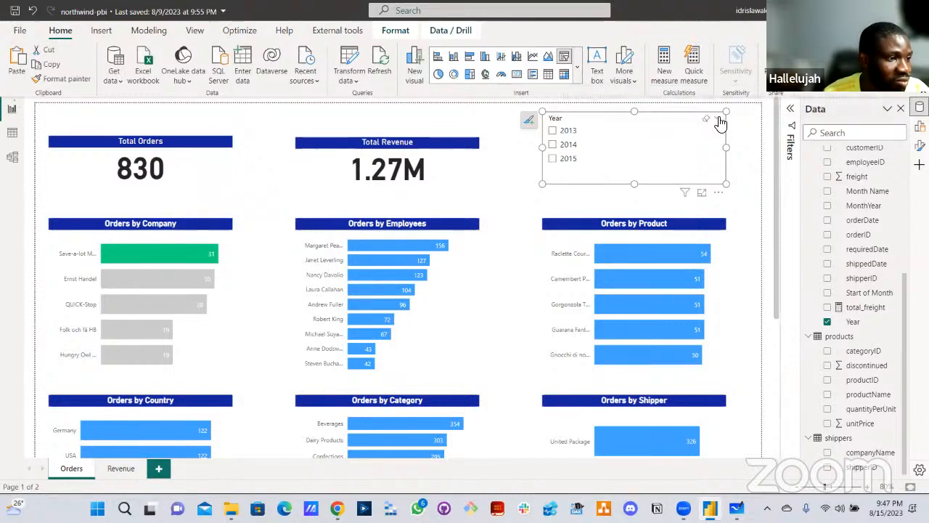
# - Change the Year slicer's style from a vertical list to Dropdown
pyautogui.click(919, 147)
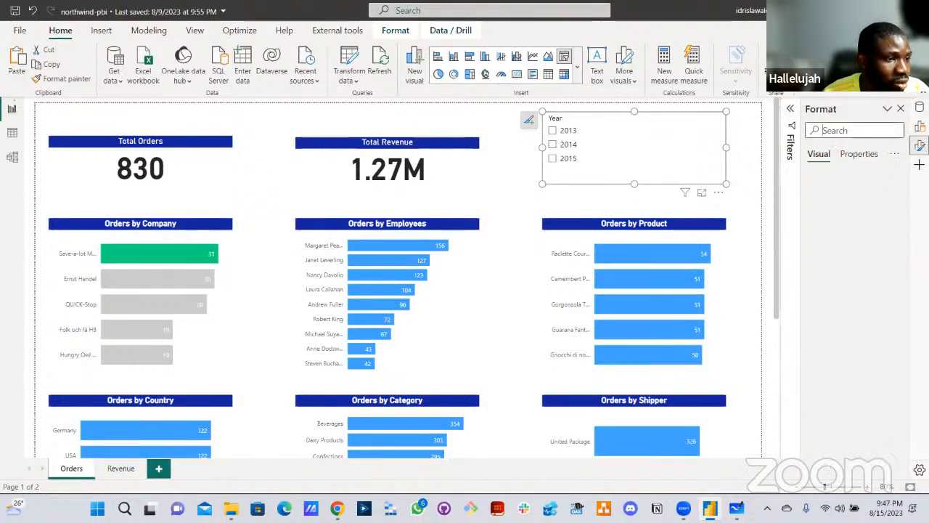
pyautogui.click(850, 193)
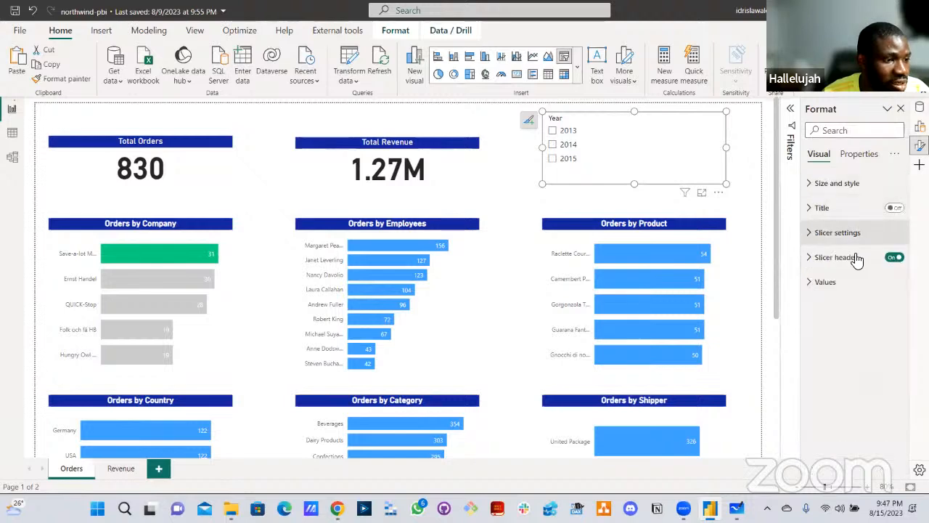
pyautogui.click(849, 235)
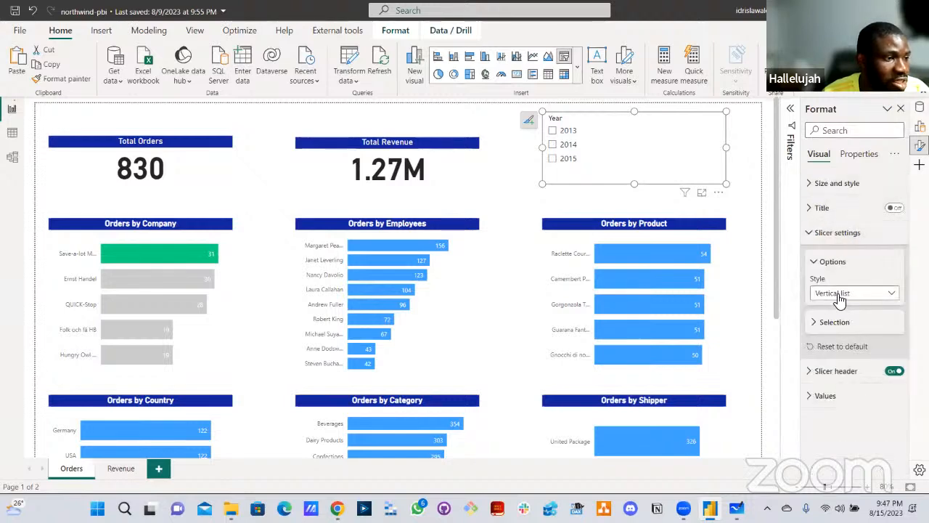
pyautogui.click(840, 297)
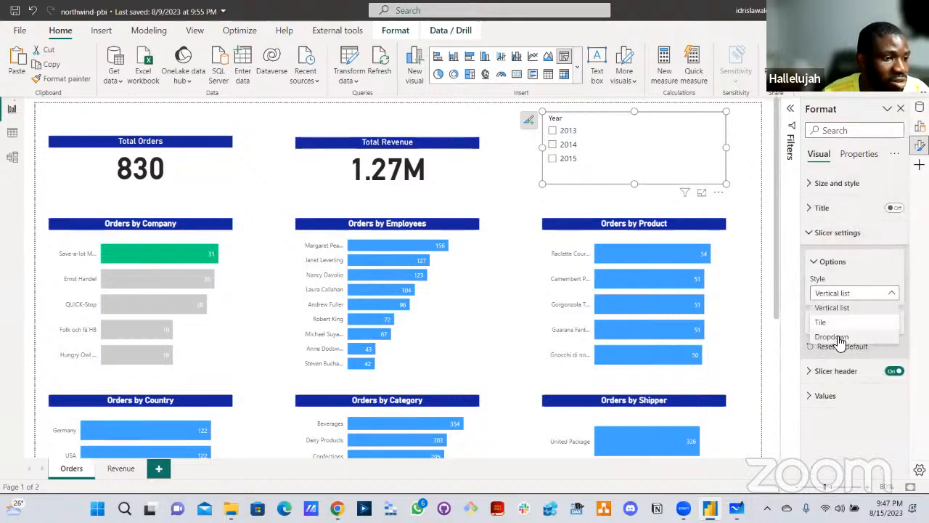
pyautogui.click(836, 336)
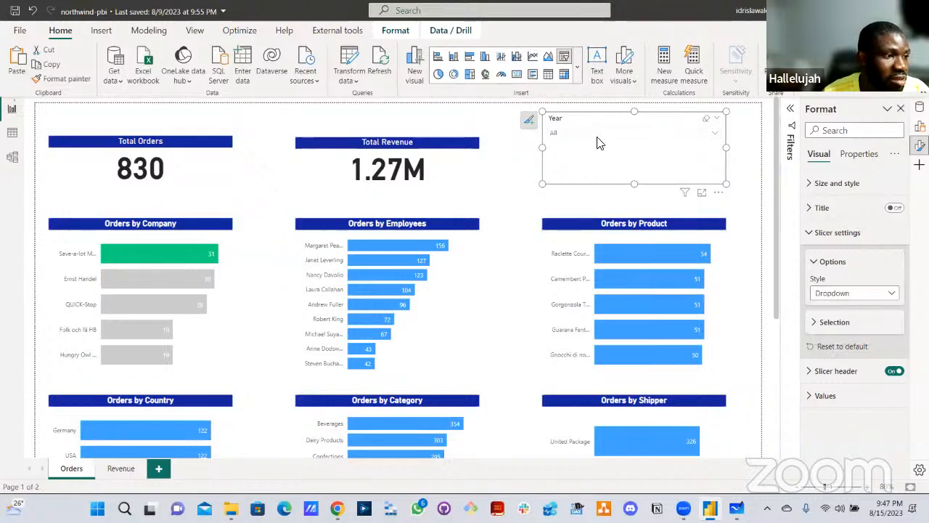
# - Test the Year slicer by filtering the page to individual years such as 2015, and clear the selection
pyautogui.click(607, 139)
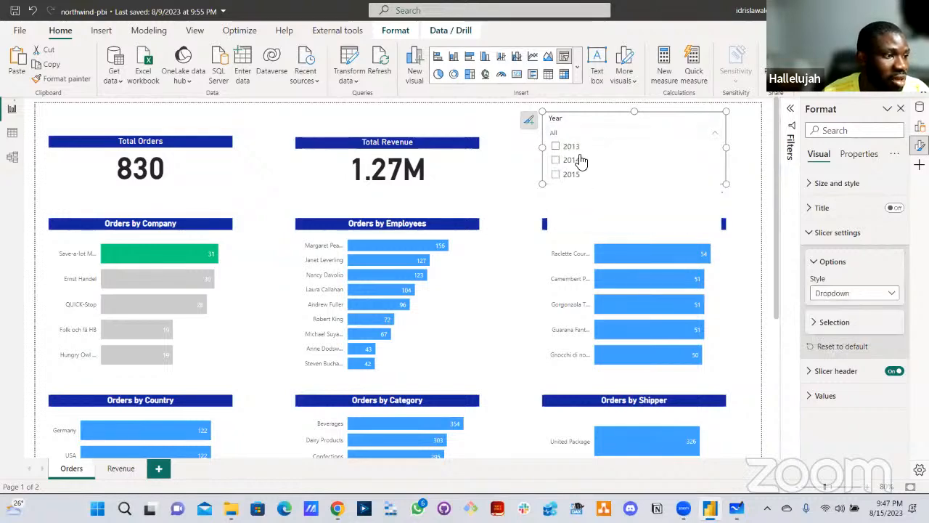
pyautogui.click(557, 148)
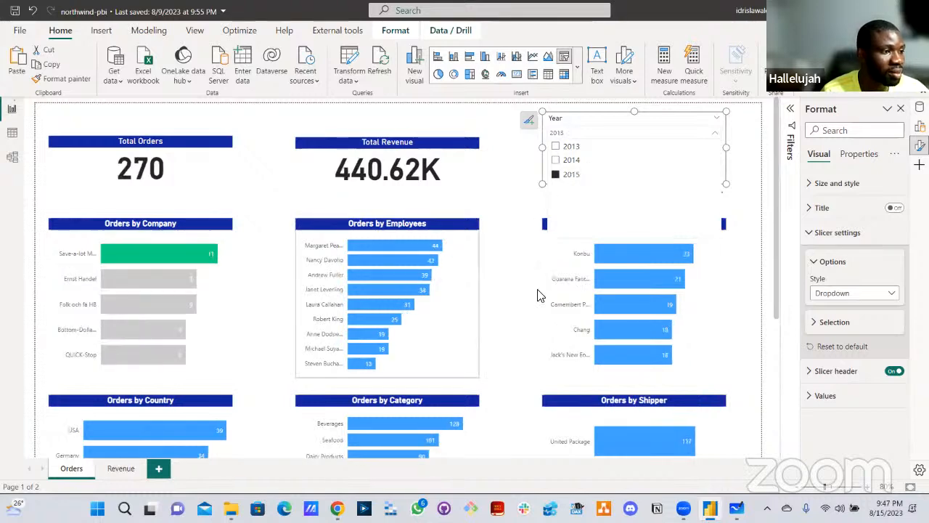
pyautogui.click(568, 176)
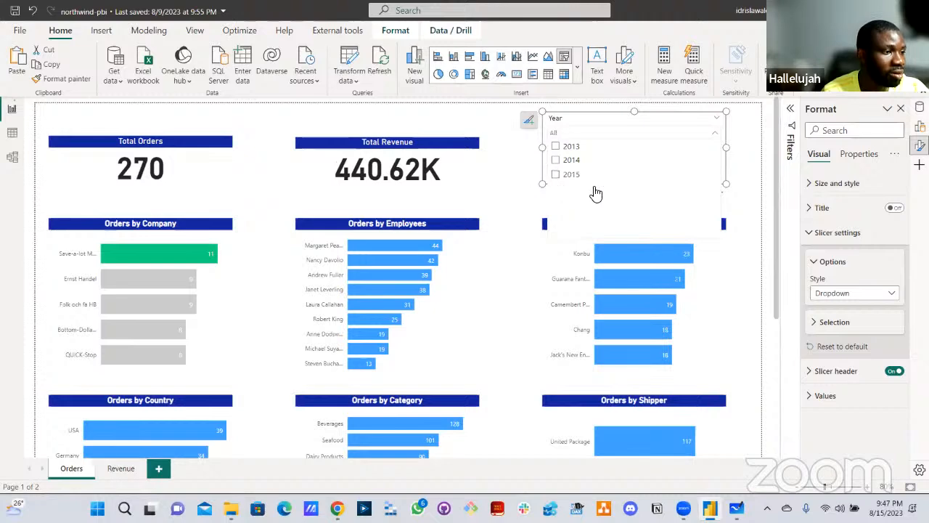
pyautogui.click(585, 176)
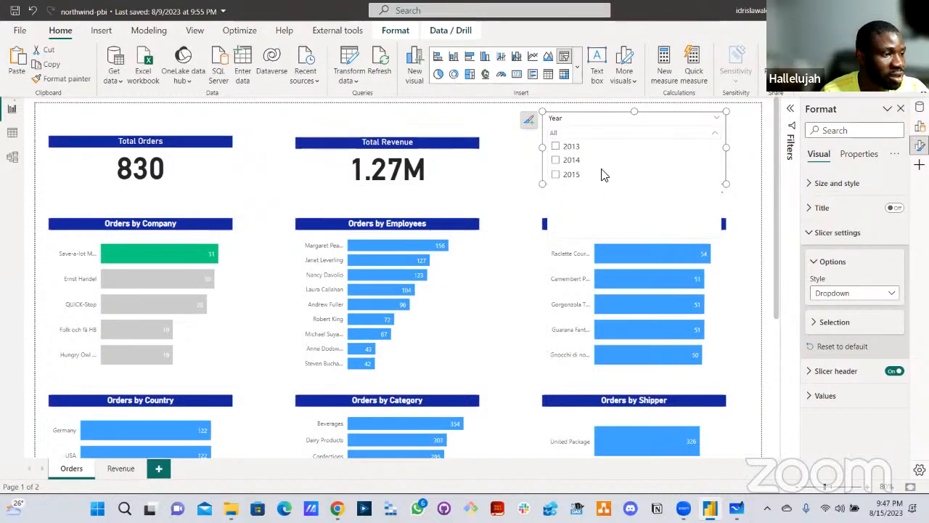
pyautogui.press('Escape')
# - Shrink the Year slicer to half the Orders by Product chart's width and move it down level with the Total Revenue card
pyautogui.moveTo(637, 185); pyautogui.dragTo(649, 148)
pyautogui.moveTo(728, 127); pyautogui.dragTo(595, 135)
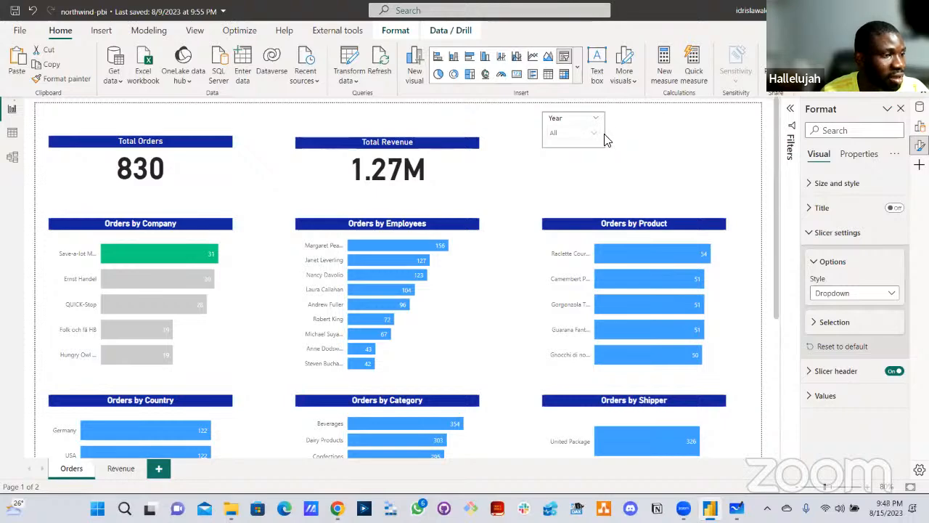
pyautogui.click(613, 145)
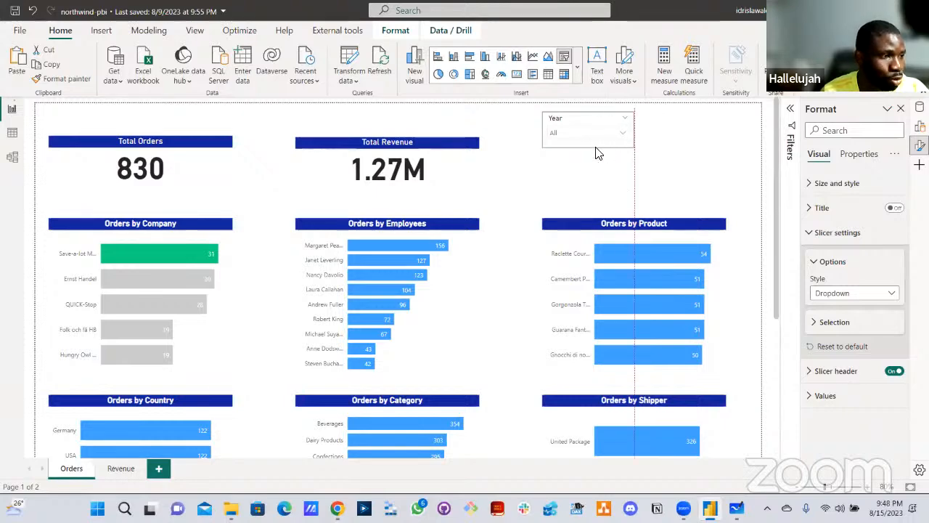
pyautogui.moveTo(597, 160); pyautogui.dragTo(609, 179)
pyautogui.click(613, 174)
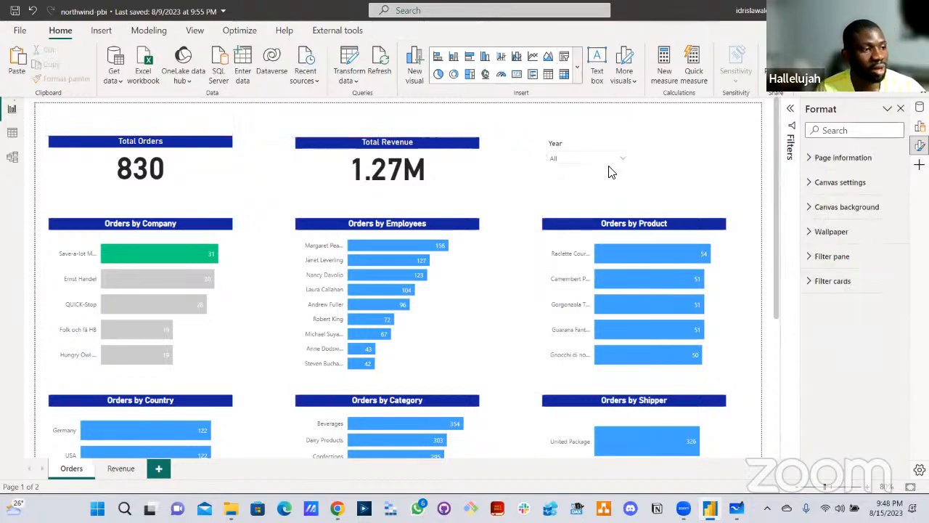
# - Duplicate the Year slicer and place the copy beside the original, ending level with the Orders by Product chart's outer edge
pyautogui.click(609, 172)
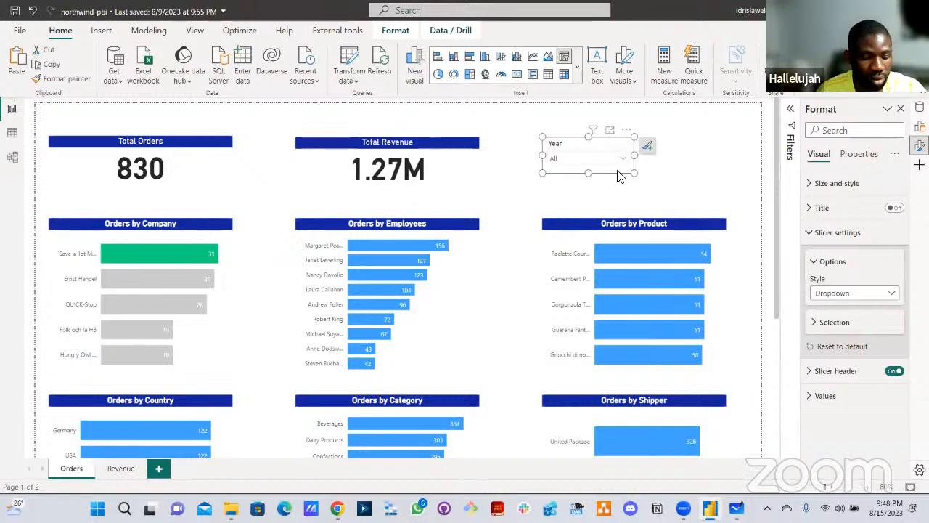
pyautogui.moveTo(612, 176); pyautogui.dragTo(615, 215)
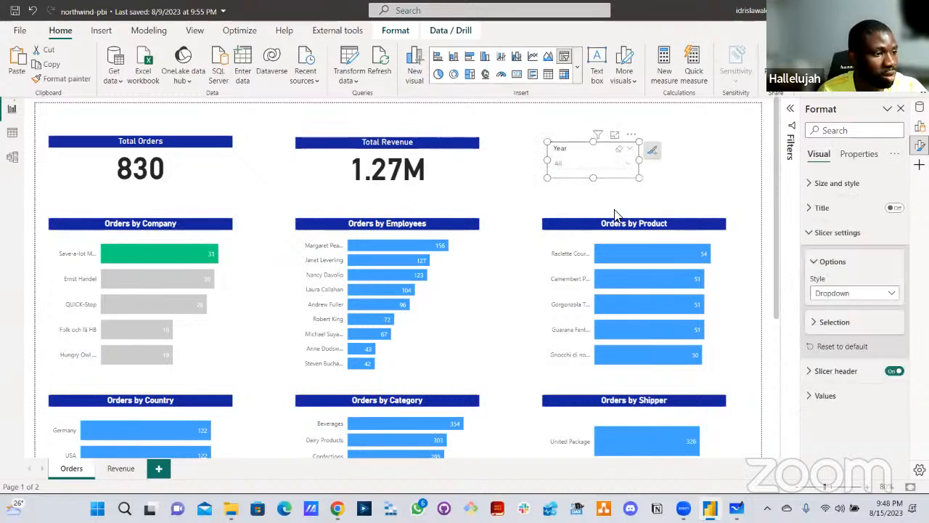
pyautogui.hotkey('ctrl', 'v')
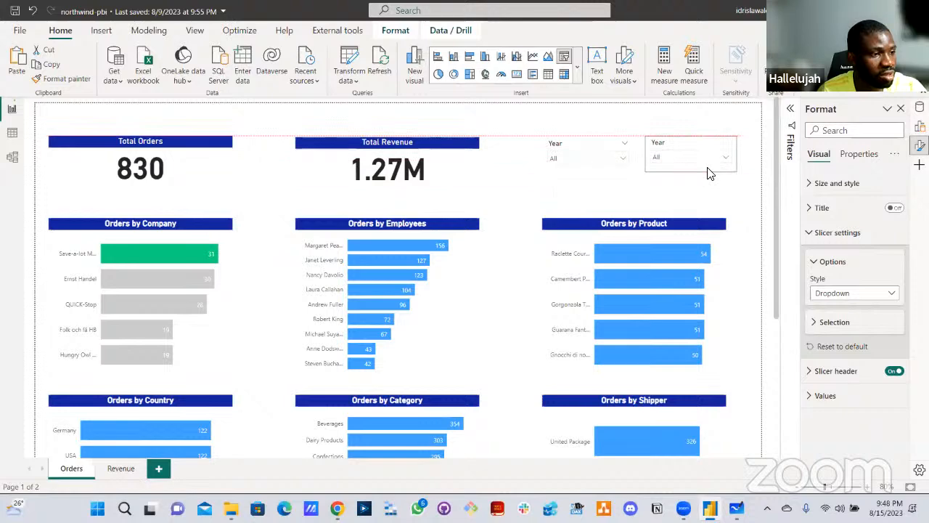
pyautogui.moveTo(698, 174); pyautogui.dragTo(697, 174)
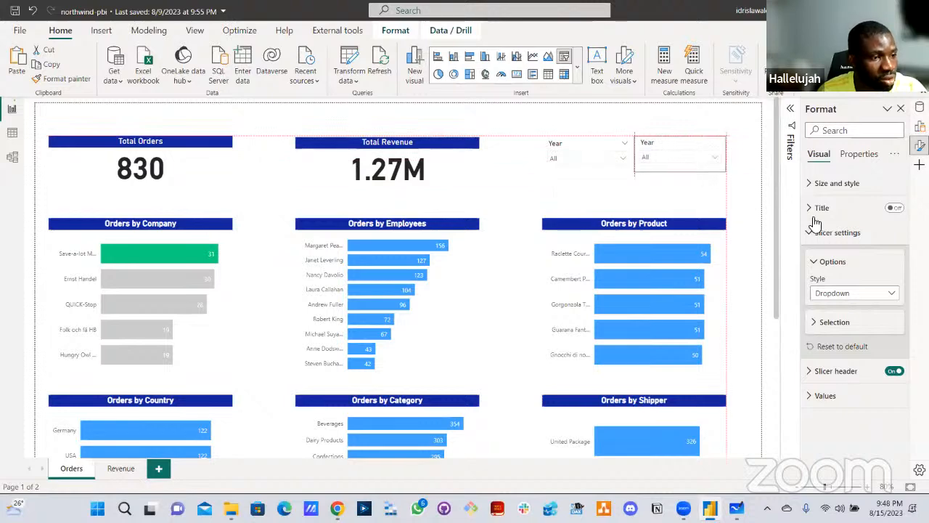
# - Replace the Year field in the duplicated slicer with categoryName from the categories table
pyautogui.click(919, 107)
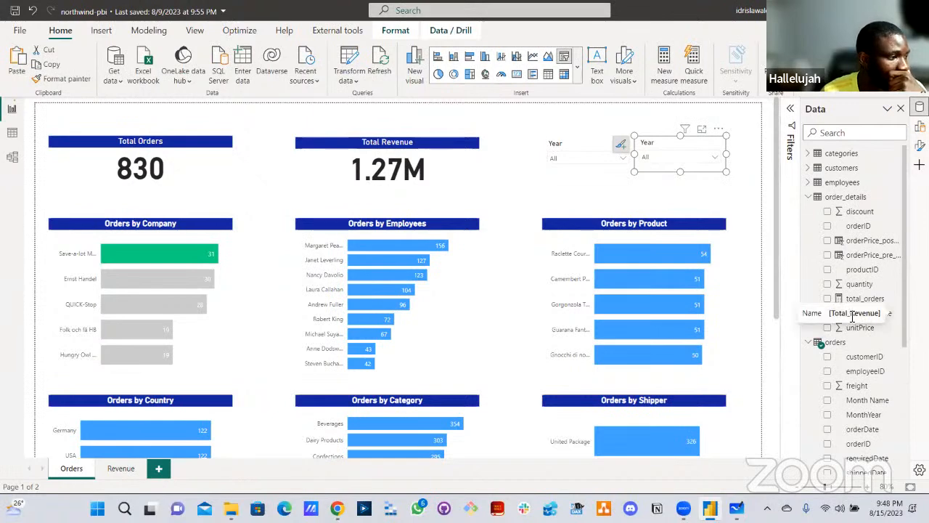
pyautogui.scroll(-5, 424, 378)
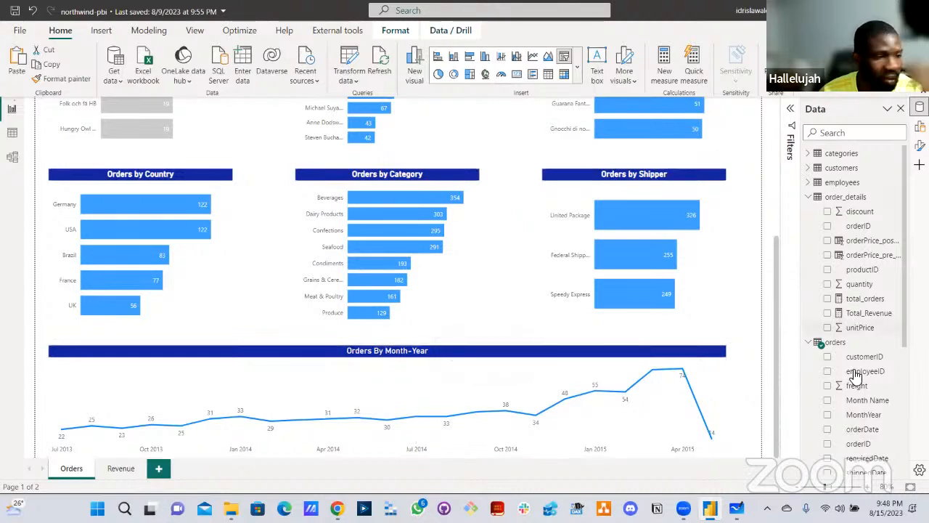
pyautogui.scroll(-5, 859, 367)
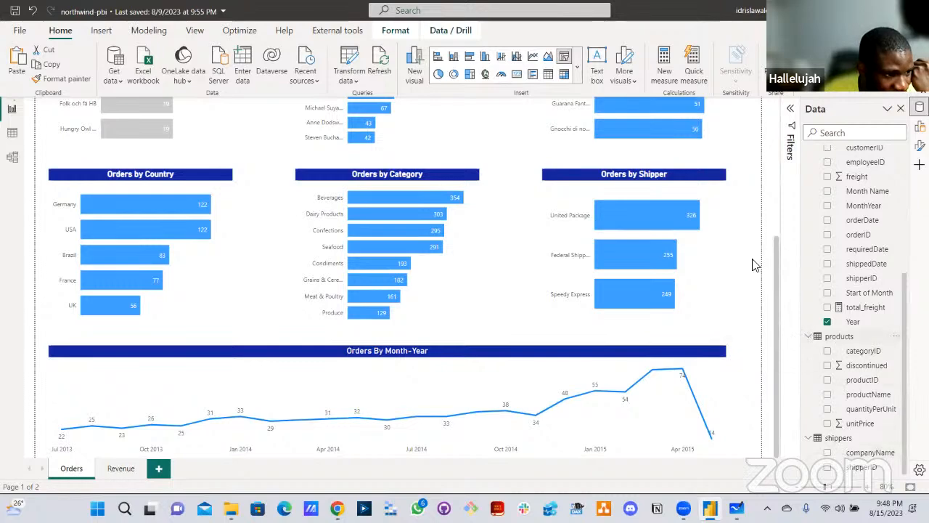
pyautogui.scroll(5, 840, 339)
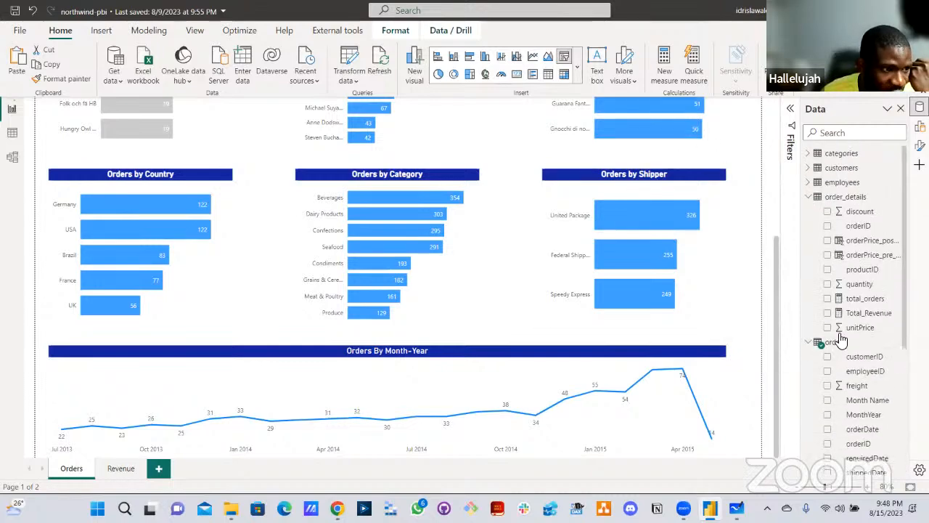
pyautogui.click(811, 198)
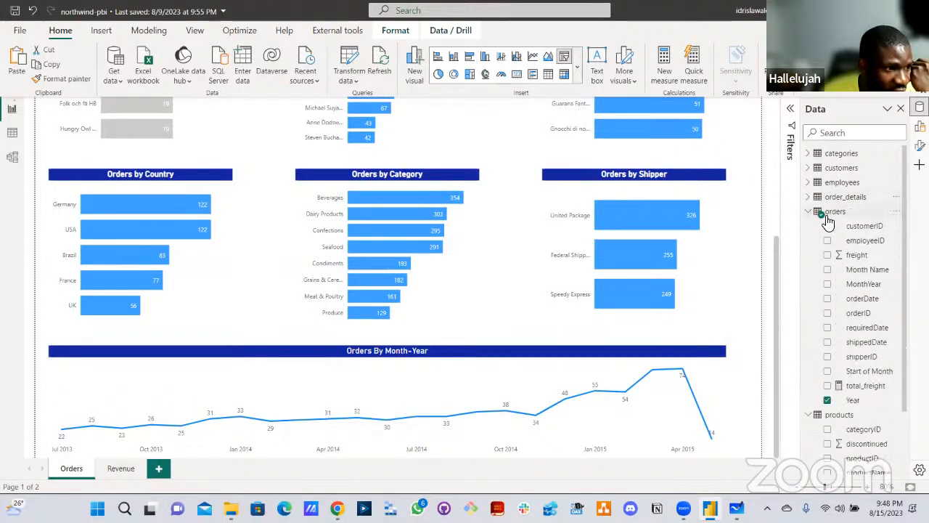
pyautogui.click(819, 155)
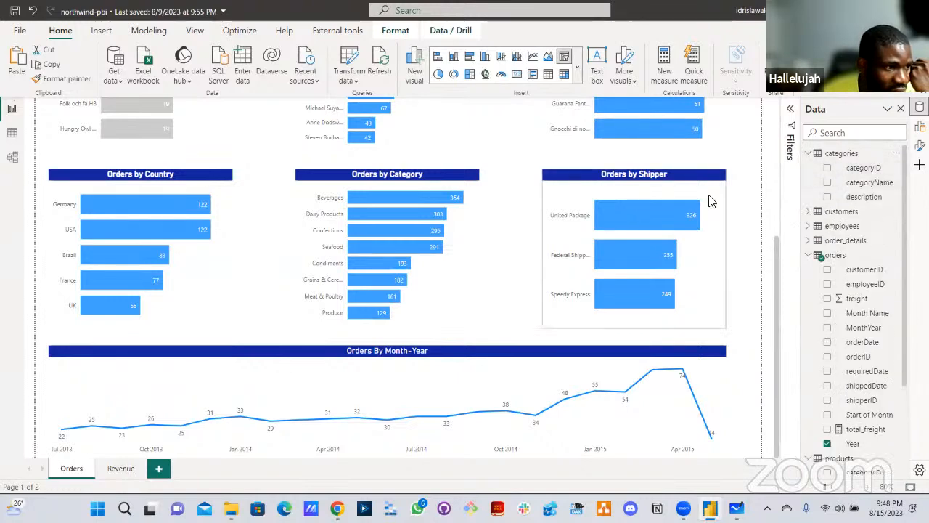
pyautogui.scroll(5, 710, 201)
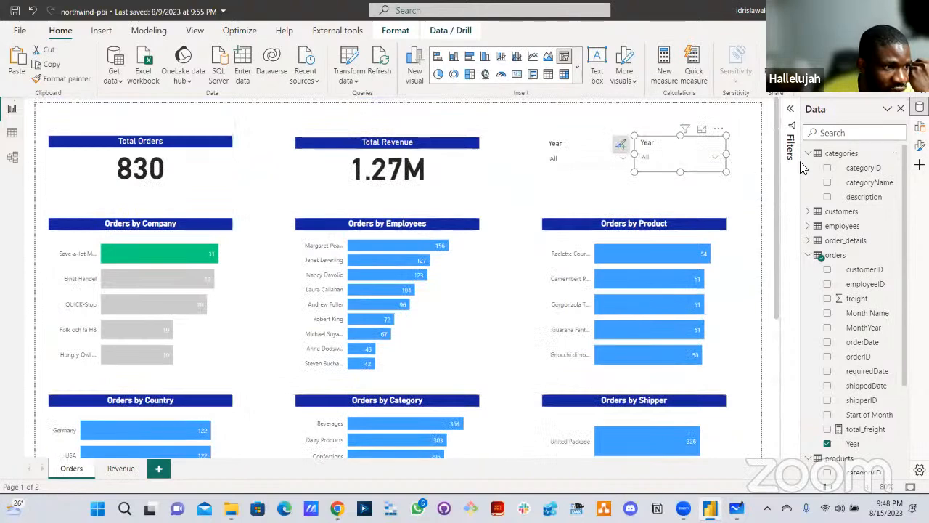
pyautogui.click(920, 127)
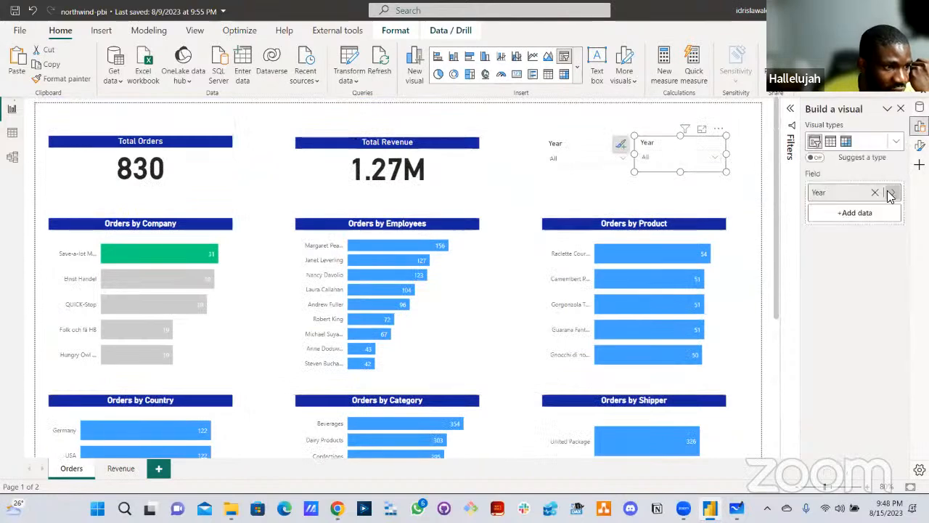
pyautogui.click(876, 193)
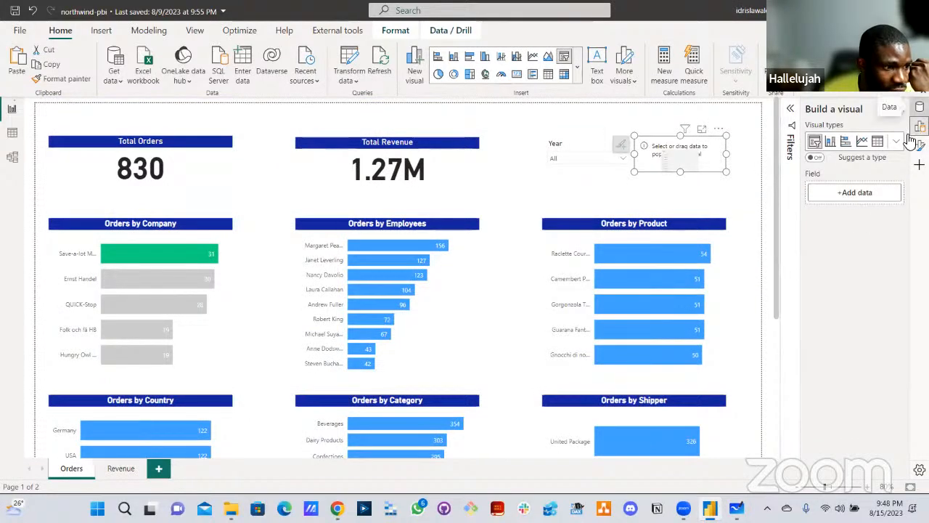
pyautogui.click(920, 108)
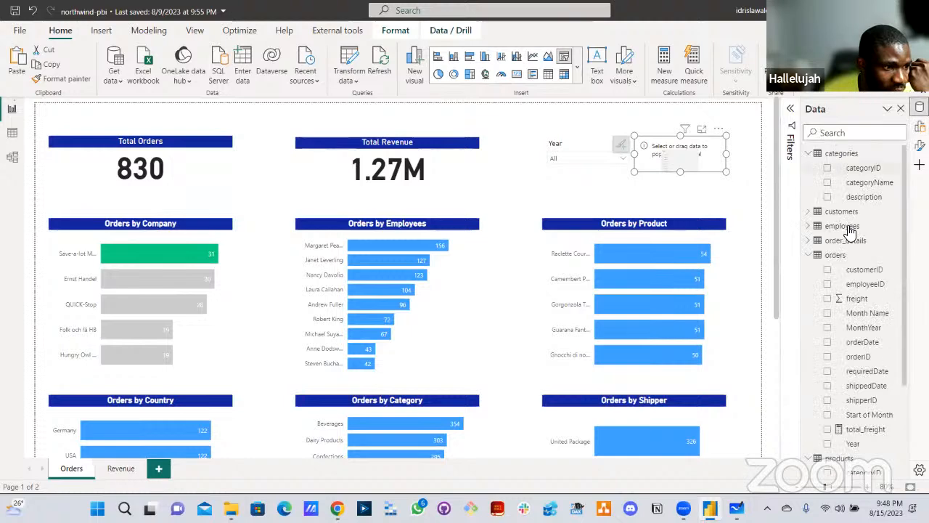
pyautogui.click(828, 183)
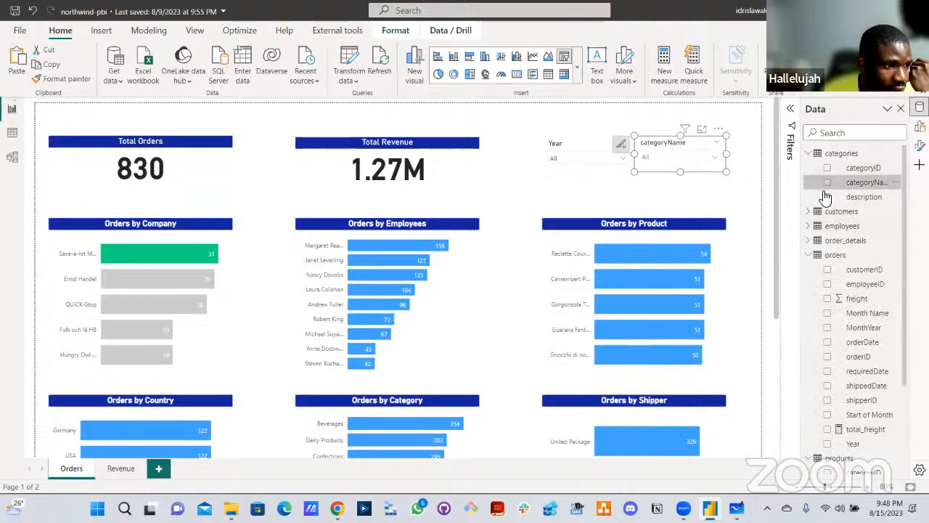
# - Test the categoryName slicer by filtering the page to Beverages, check the charts, and clear the selection
pyautogui.click(693, 158)
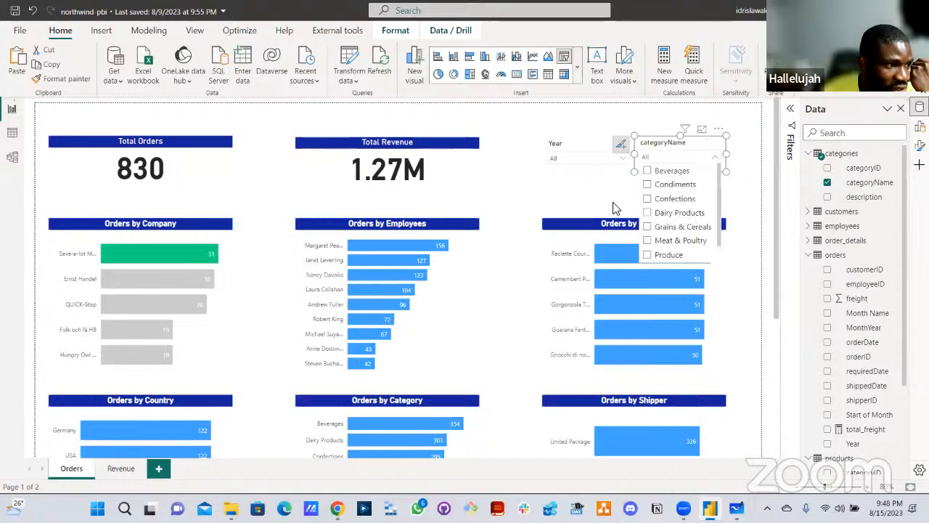
pyautogui.click(646, 171)
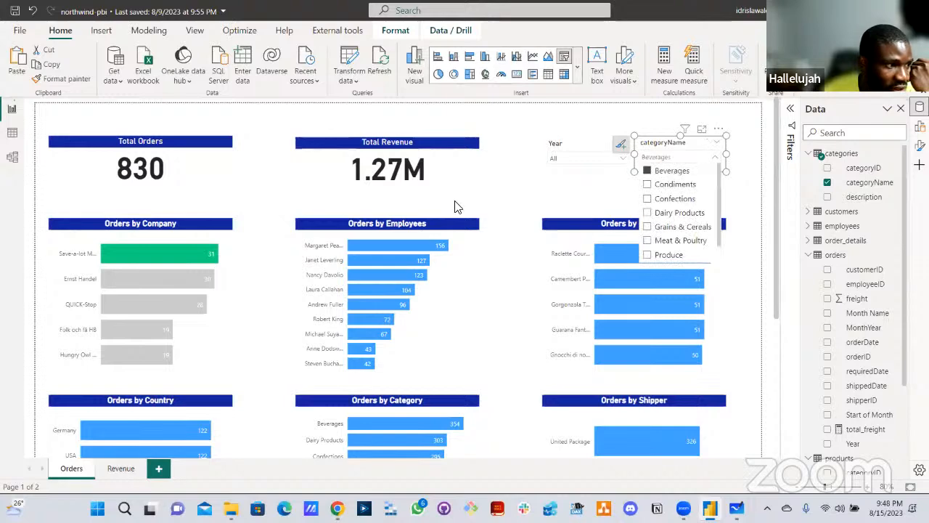
pyautogui.click(478, 335)
pyautogui.scroll(-5, 464, 333)
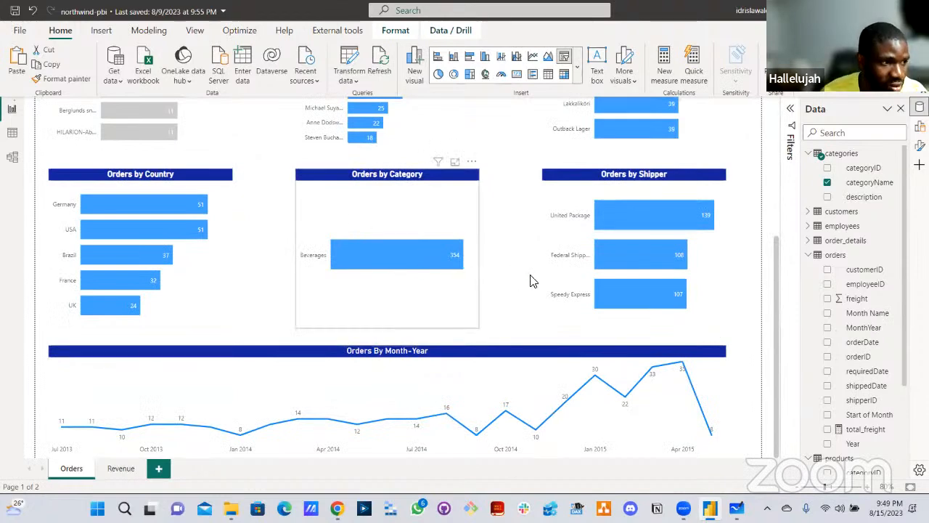
pyautogui.scroll(5, 565, 256)
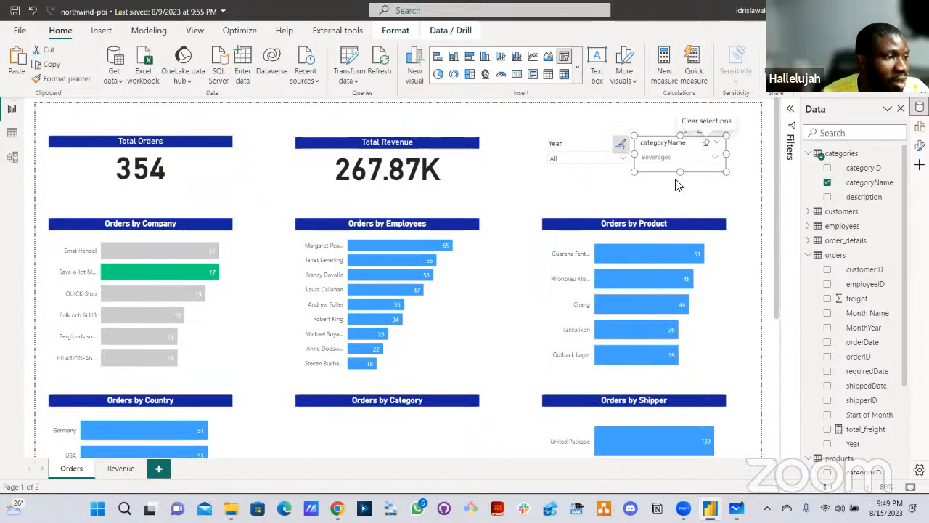
pyautogui.click(715, 143)
pyautogui.click(506, 164)
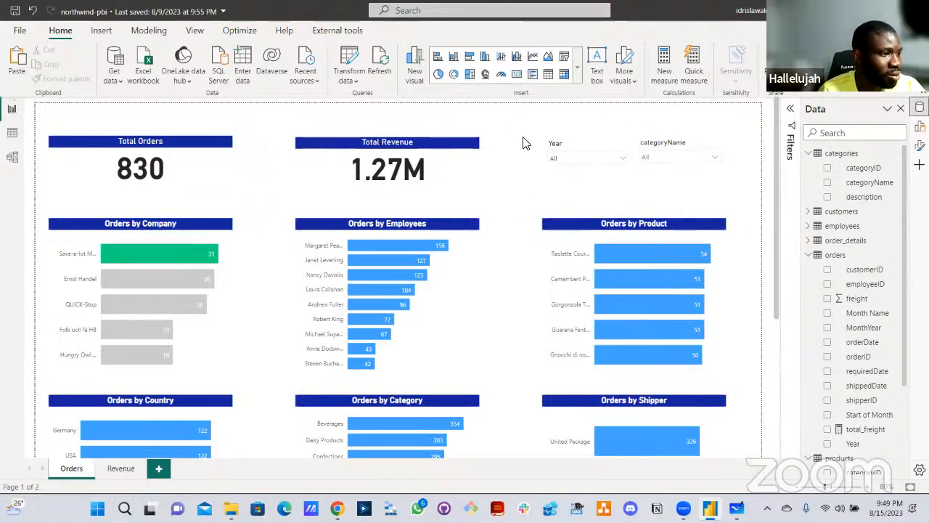
# - Move the Total Orders and Total Revenue cards and both slicers slightly down, keeping them level in one row above the charts
pyautogui.click(204, 190)
pyautogui.moveTo(203, 195); pyautogui.dragTo(204, 207)
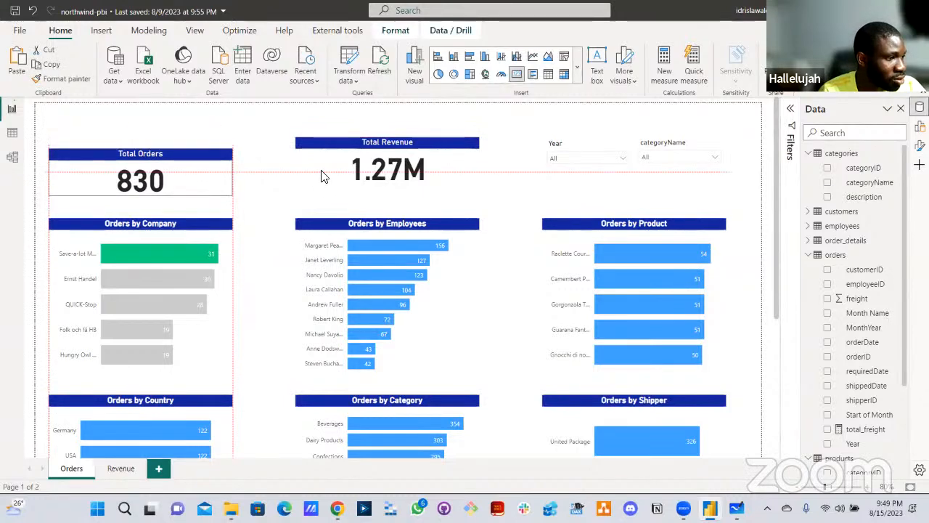
pyautogui.moveTo(314, 182); pyautogui.dragTo(315, 193)
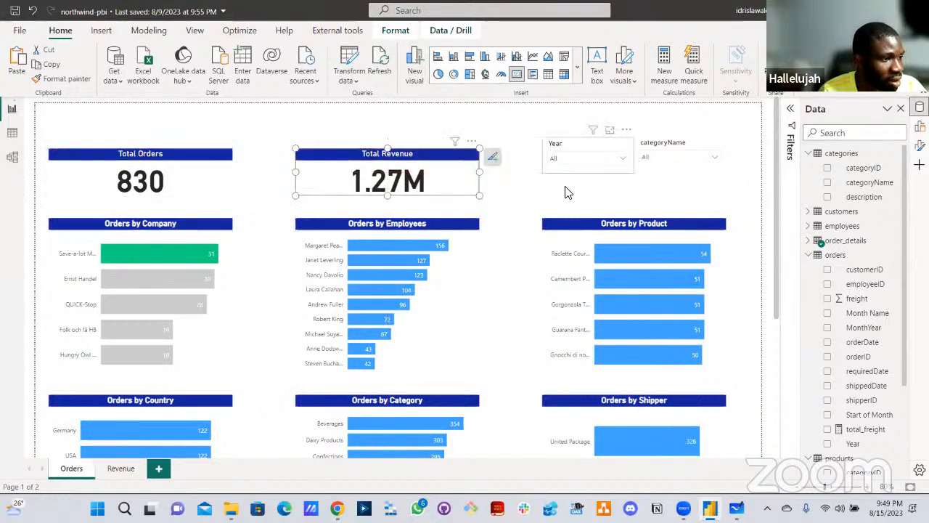
pyautogui.moveTo(565, 170)
pyautogui.mouseDown()
pyautogui.moveTo(560, 194)
pyautogui.moveTo(555, 187)
pyautogui.moveTo(568, 185)
pyautogui.mouseUp()
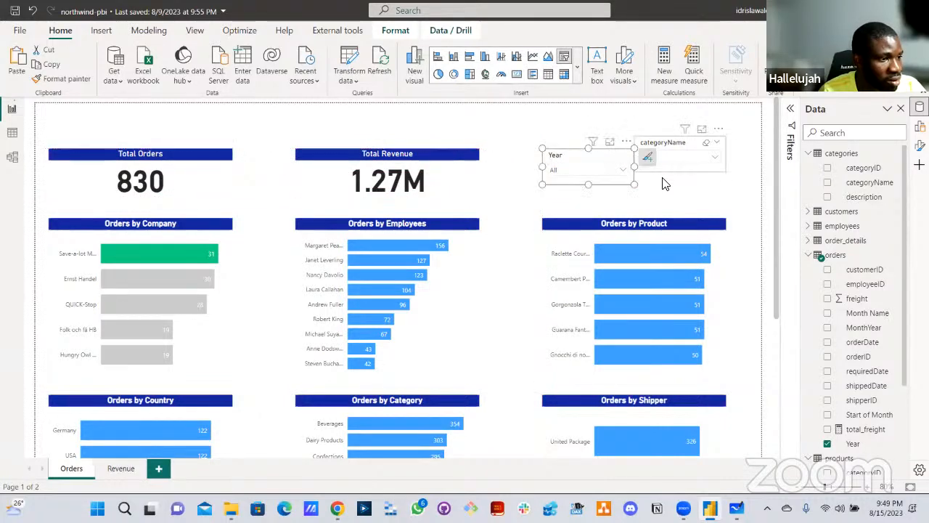
pyautogui.moveTo(663, 171); pyautogui.dragTo(669, 185)
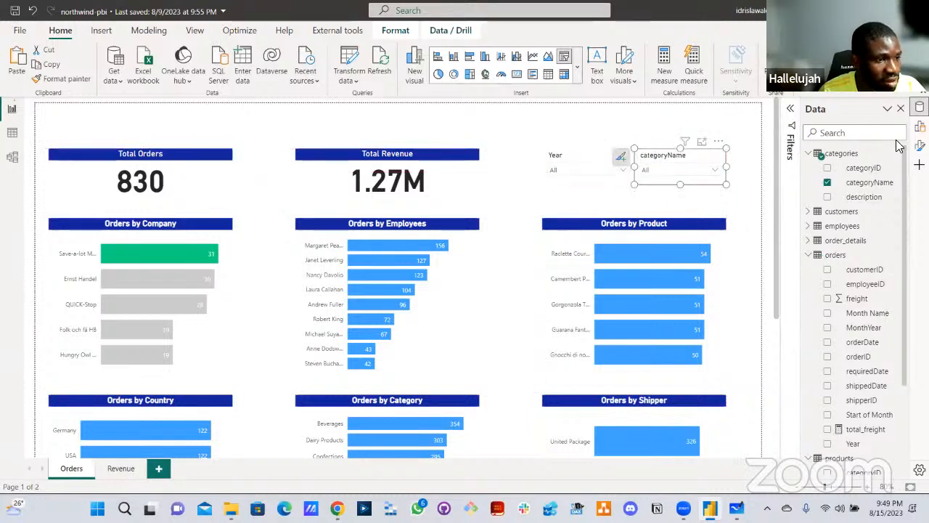
# - Turn on the categoryName slicer's title and set its text to "Category"
pyautogui.click(919, 145)
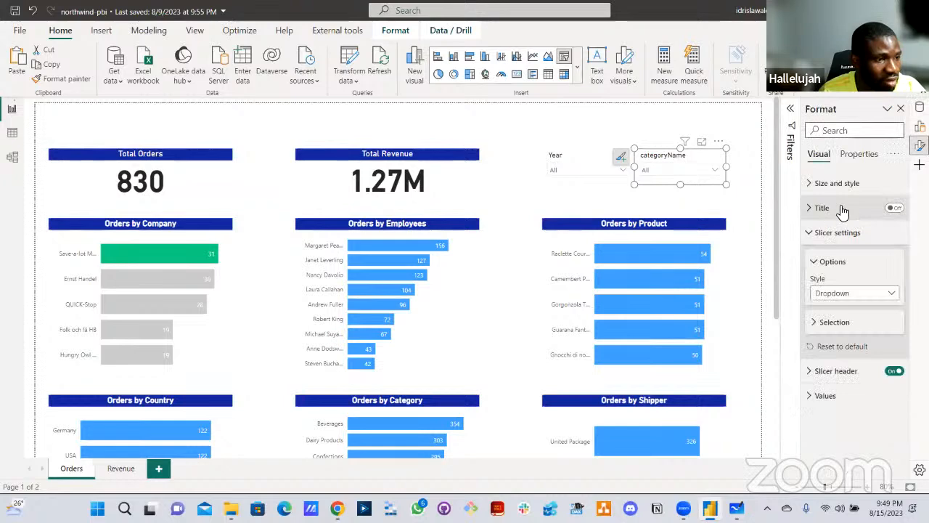
pyautogui.click(857, 208)
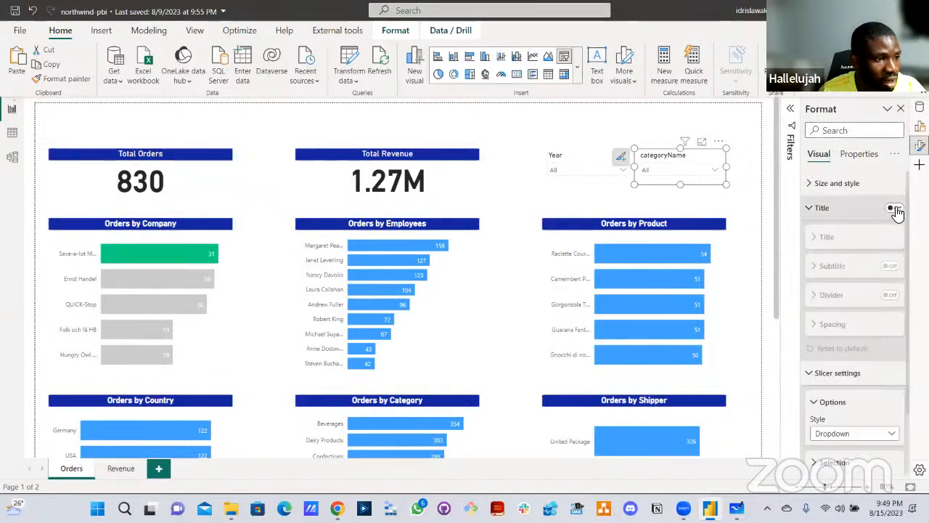
pyautogui.click(831, 237)
pyautogui.click(830, 268)
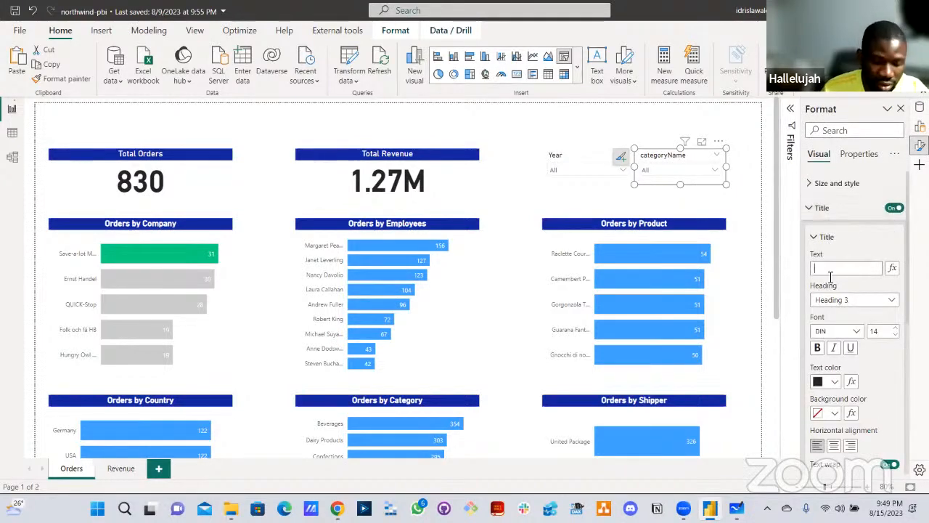
pyautogui.write('Category')
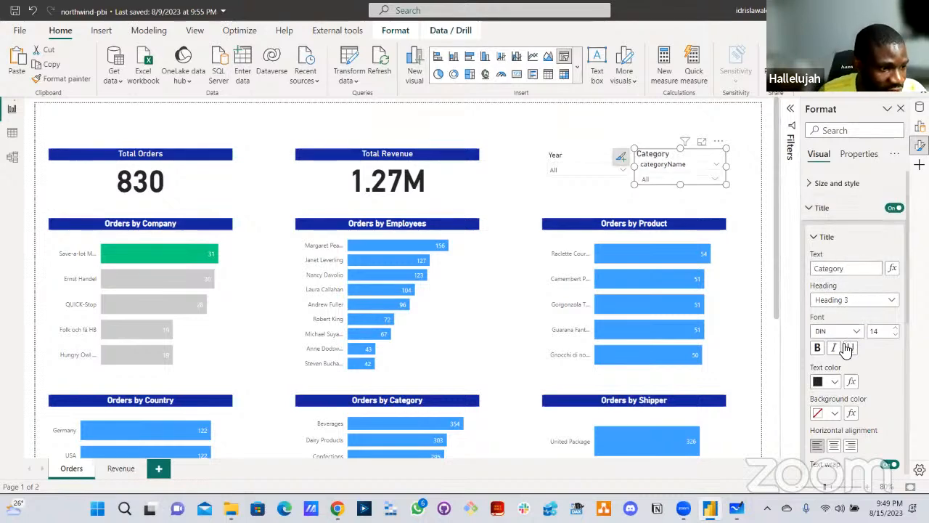
# - Give the Category slicer's title an orange background with white, centred text, and turn off the slicer header
pyautogui.click(833, 418)
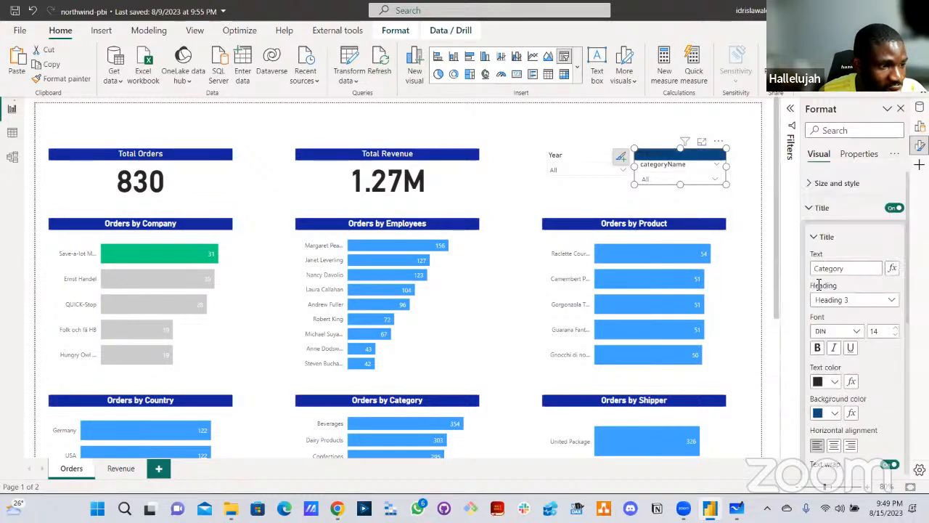
pyautogui.click(827, 413)
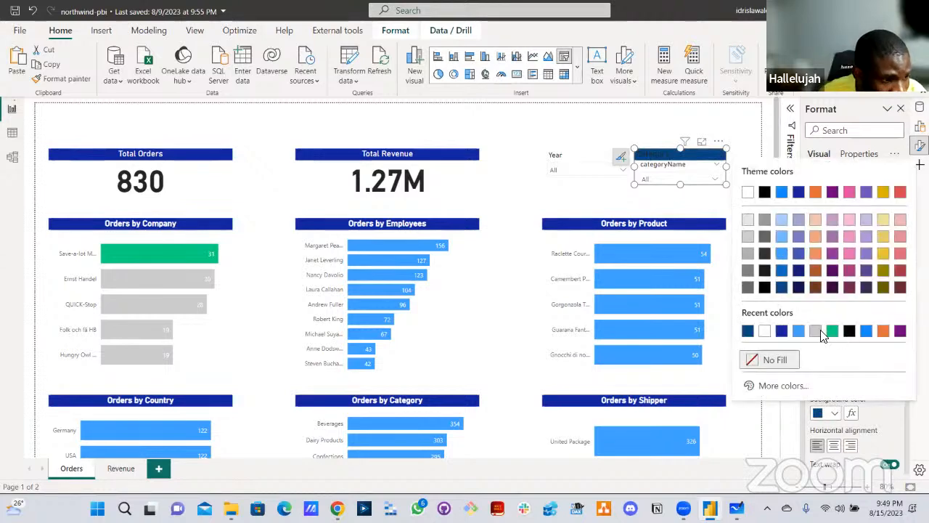
pyautogui.click(884, 331)
pyautogui.click(833, 382)
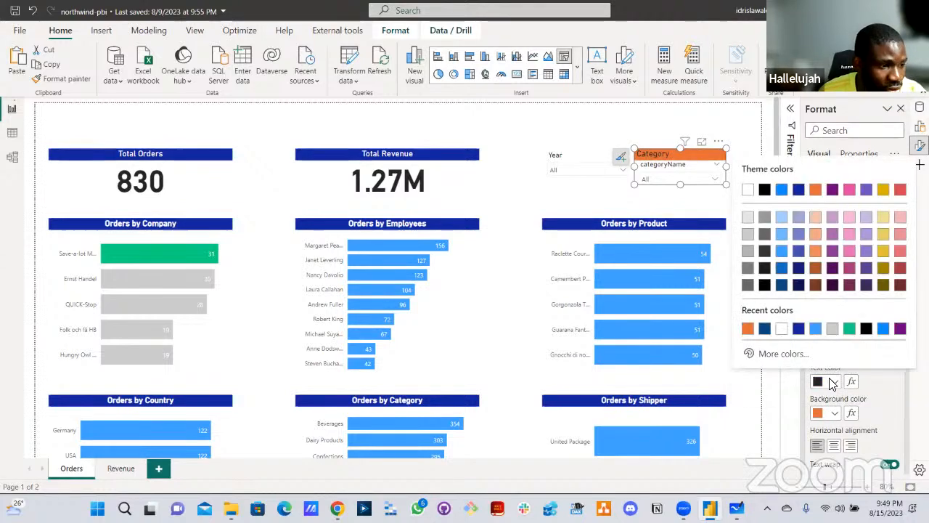
pyautogui.click(781, 330)
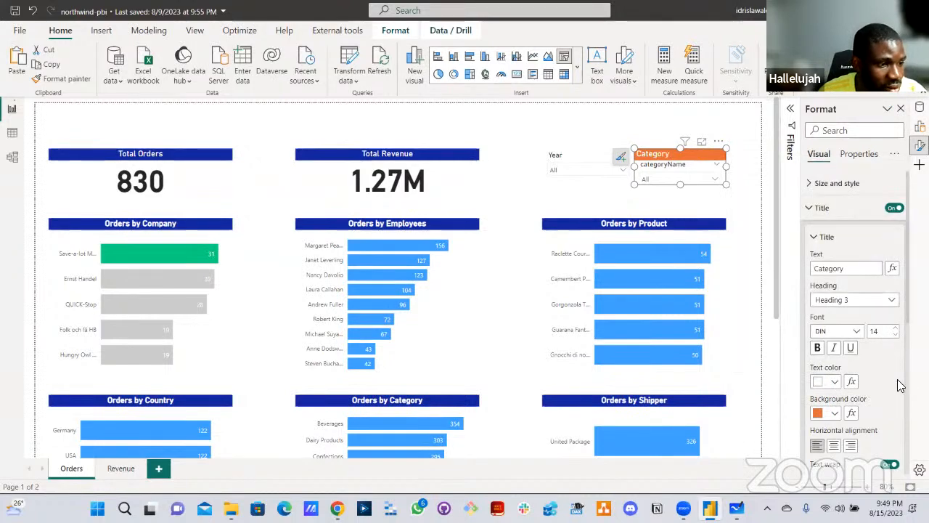
pyautogui.click(833, 445)
pyautogui.click(823, 208)
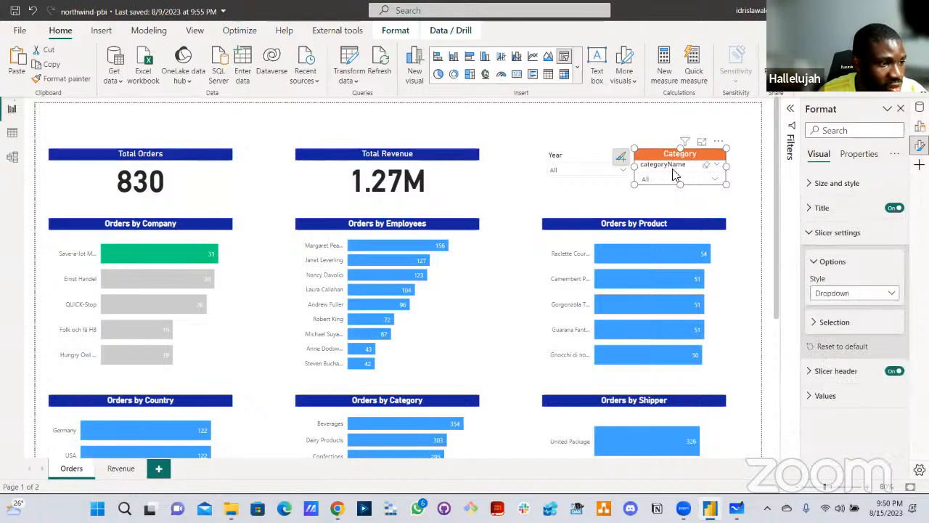
pyautogui.click(894, 373)
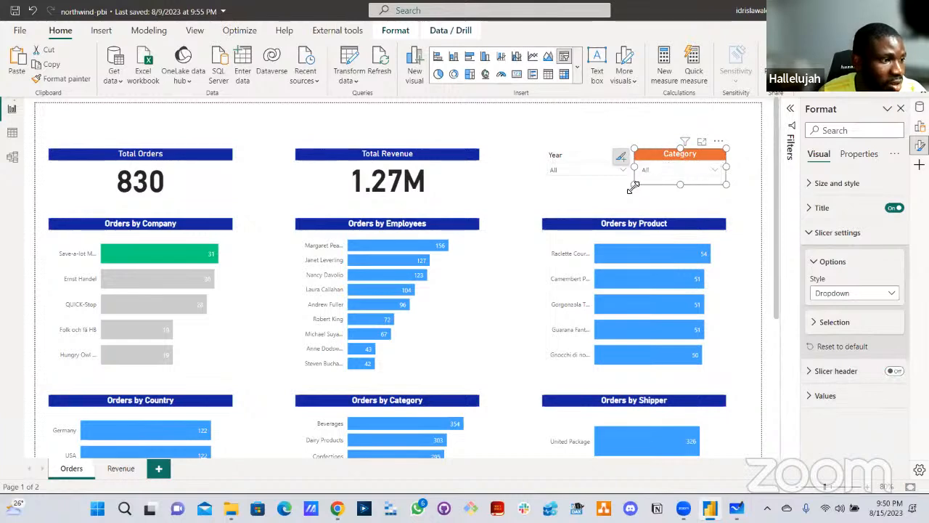
# - Copy the Category slicer's formatting onto the Year slicer with Format painter and set its title text to "Year"
pyautogui.click(64, 78)
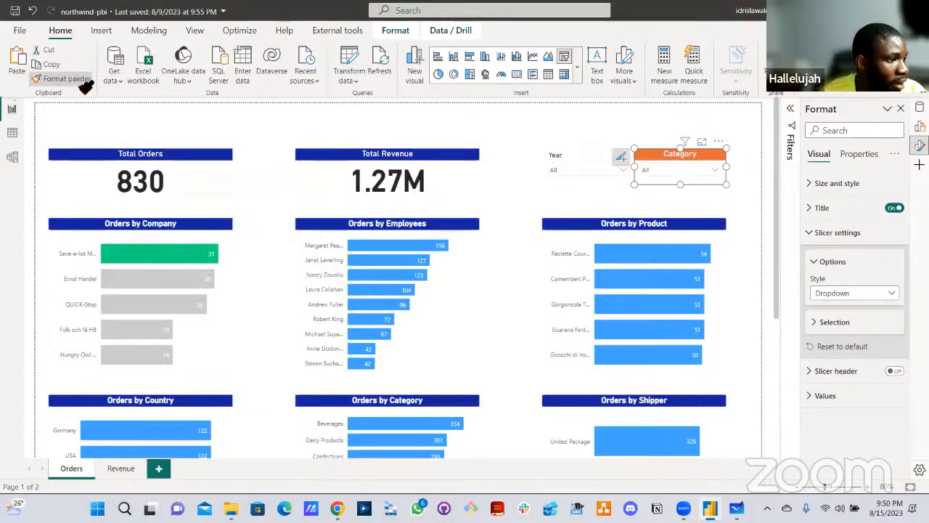
pyautogui.click(585, 172)
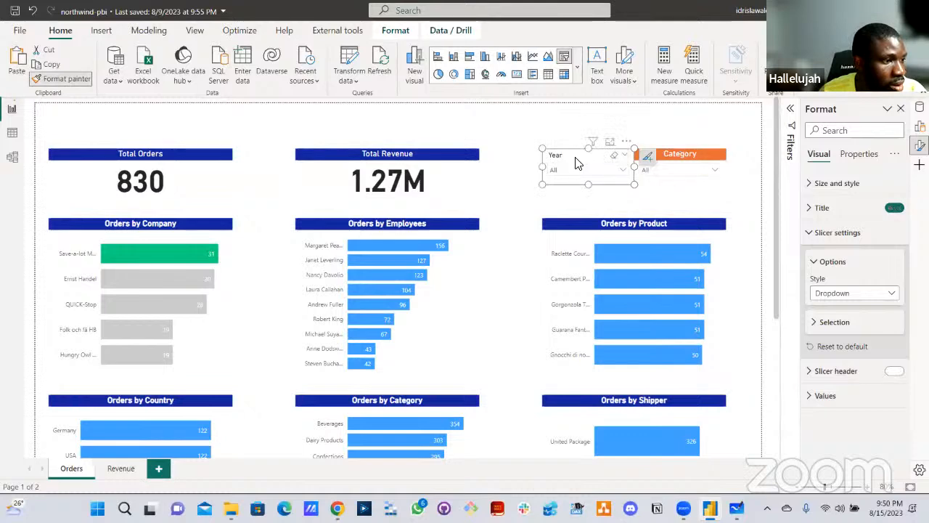
pyautogui.click(831, 211)
pyautogui.click(831, 269)
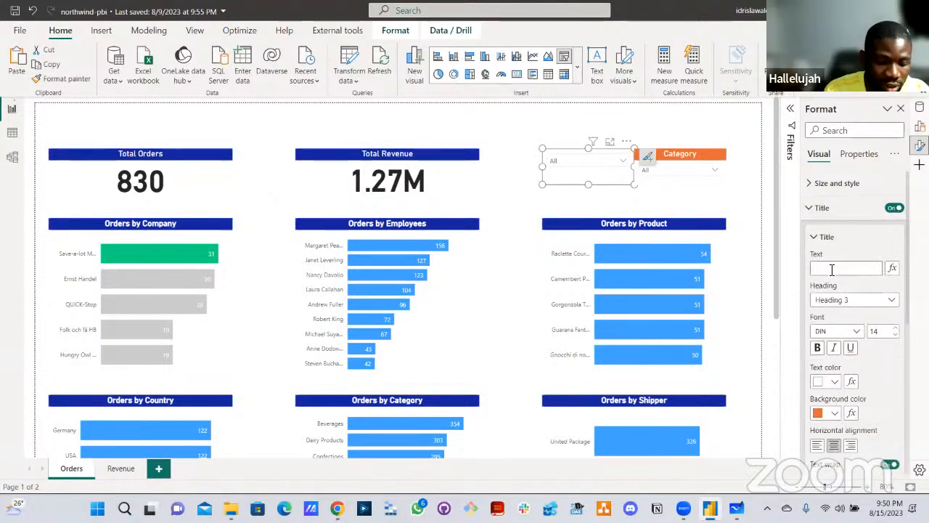
pyautogui.write('Year')
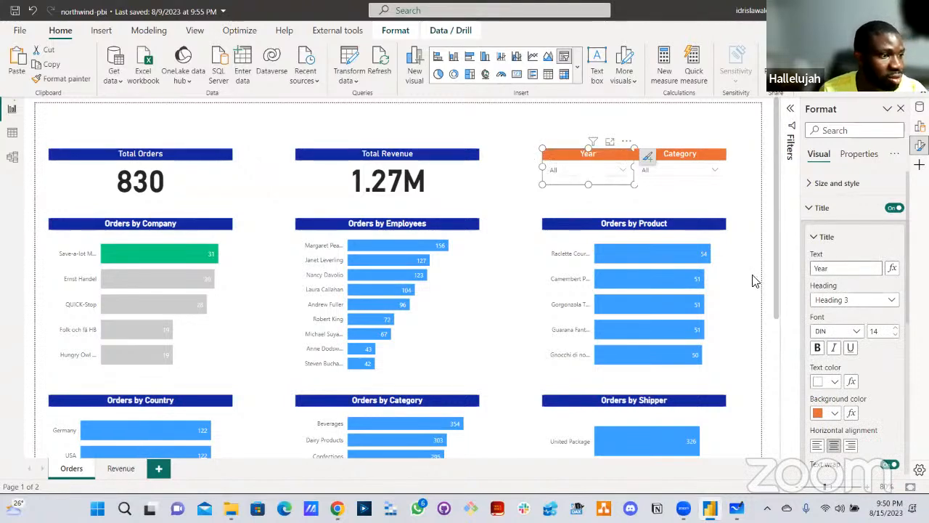
pyautogui.click(527, 131)
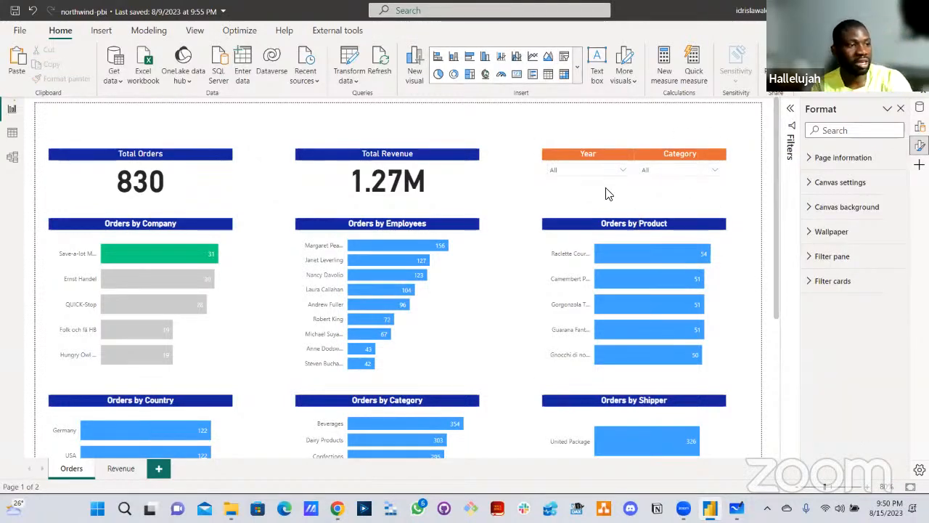
# - Narrow the Year and Category slicers at their shared edge to leave a small gap between them
pyautogui.click(624, 175)
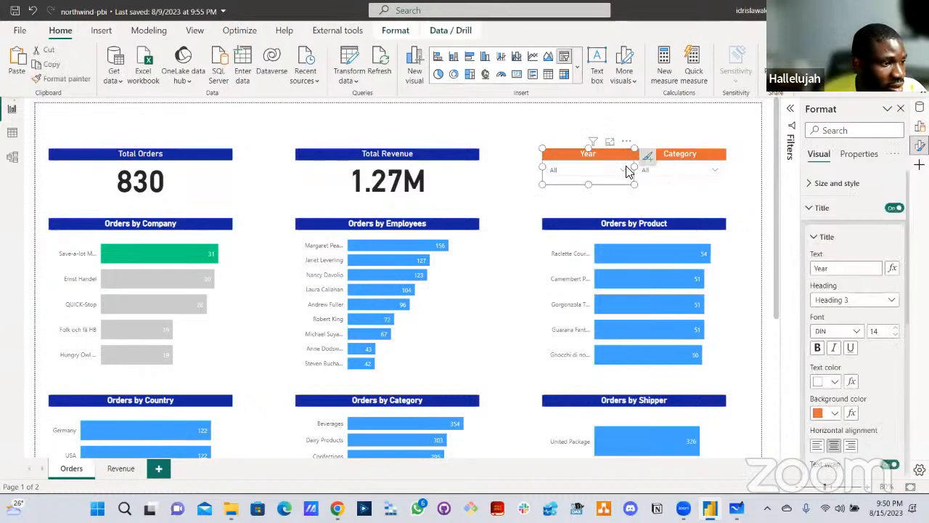
pyautogui.click(637, 130)
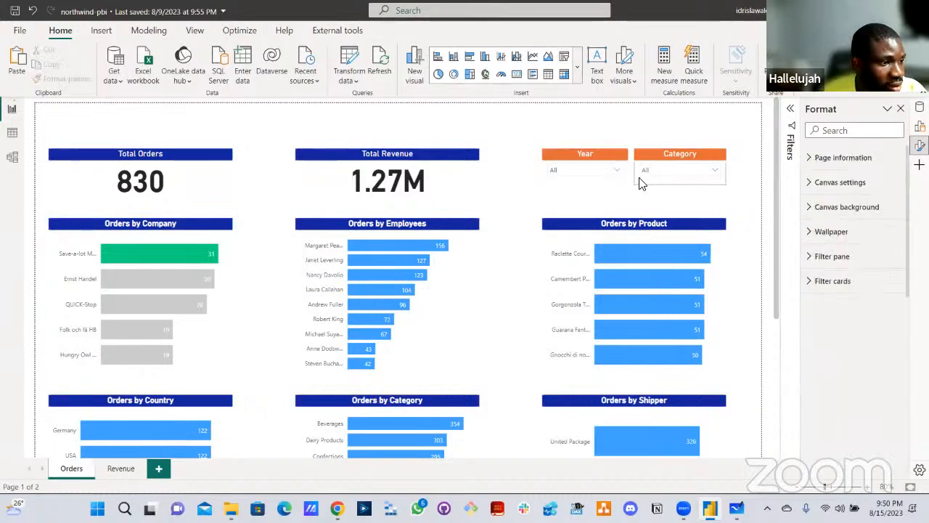
pyautogui.moveTo(635, 167); pyautogui.dragTo(639, 167)
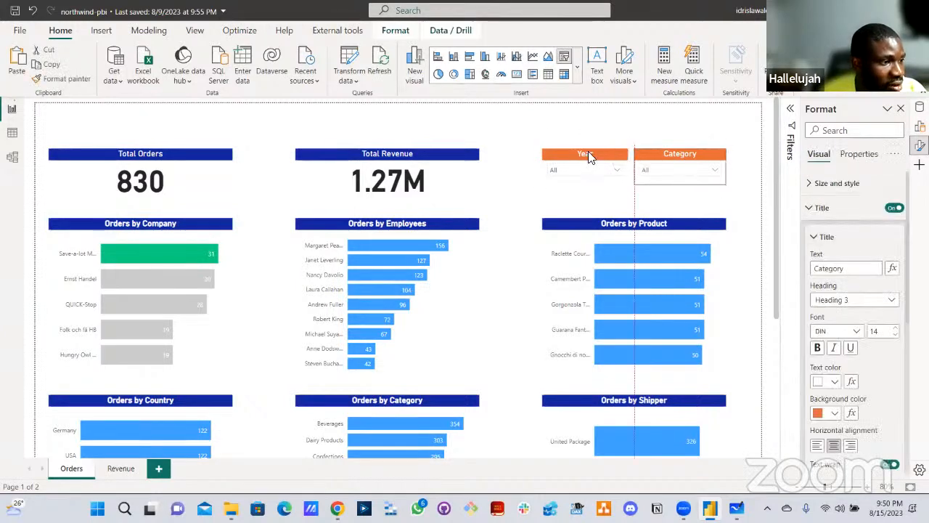
pyautogui.click(498, 193)
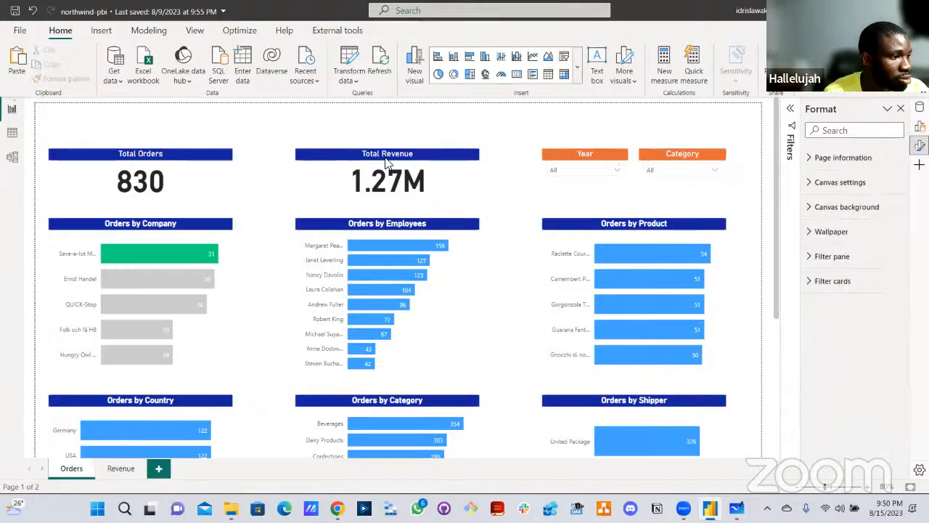
# - Insert a text box above the cards, about 92 high, starting at the page's upper-left corner and spanning the full page width
pyautogui.click(597, 71)
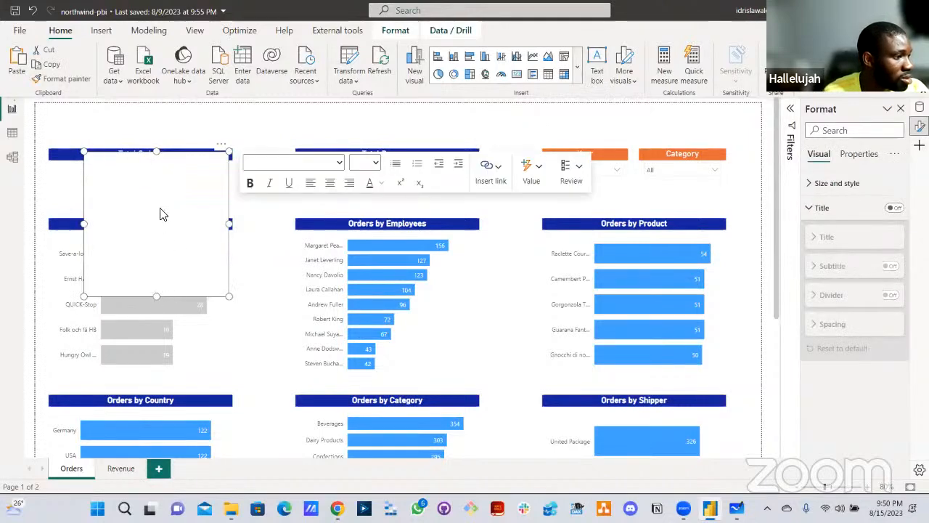
pyautogui.moveTo(162, 214); pyautogui.dragTo(153, 109)
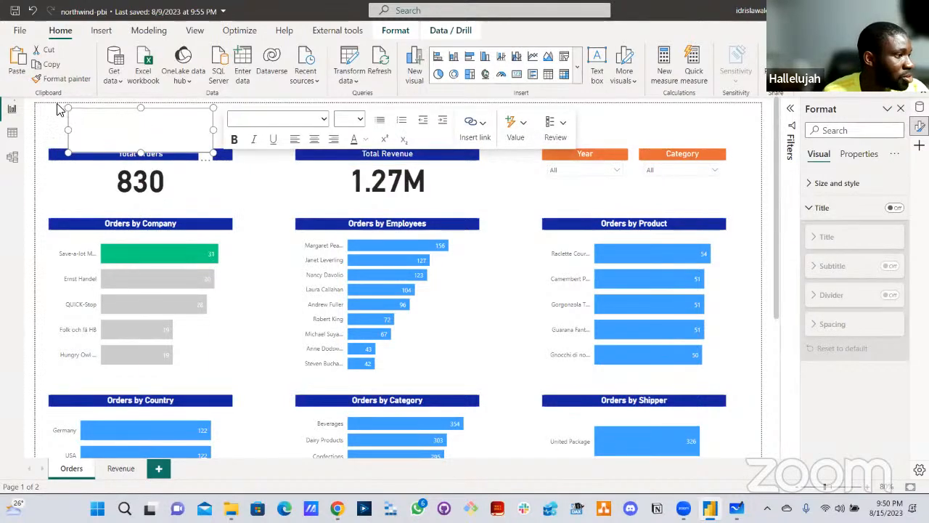
pyautogui.moveTo(60, 108); pyautogui.dragTo(41, 104)
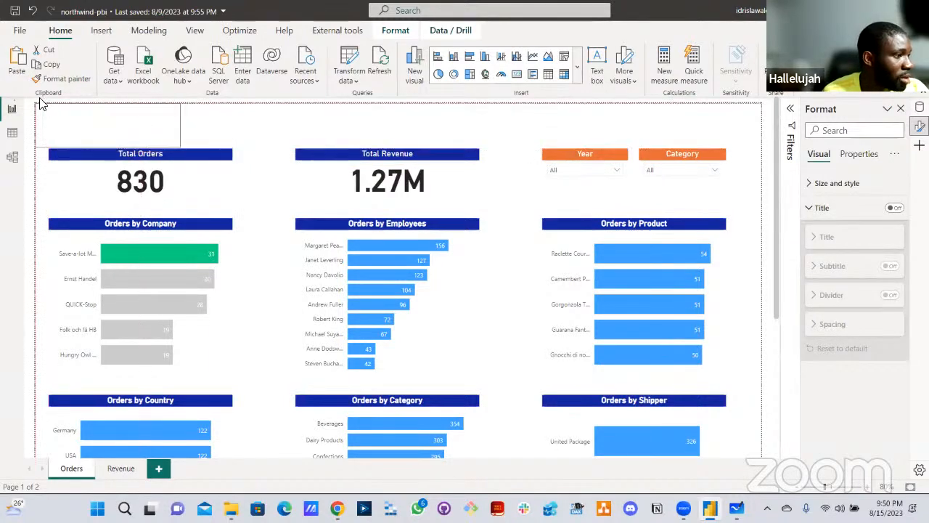
pyautogui.click(166, 134)
pyautogui.moveTo(181, 126); pyautogui.dragTo(790, 129)
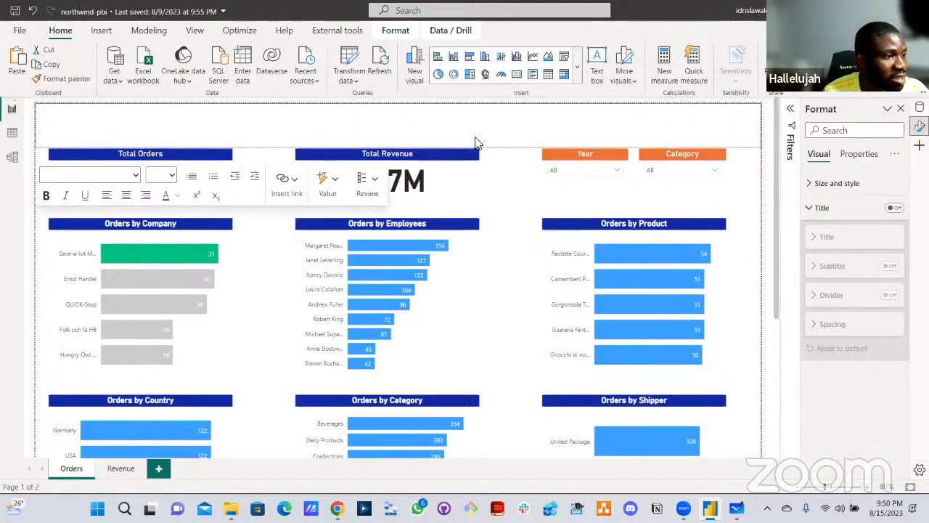
# - Enter "NORTHWIND SALES REPORT - APRIL 2015" as the text of the new text box
pyautogui.click(380, 127)
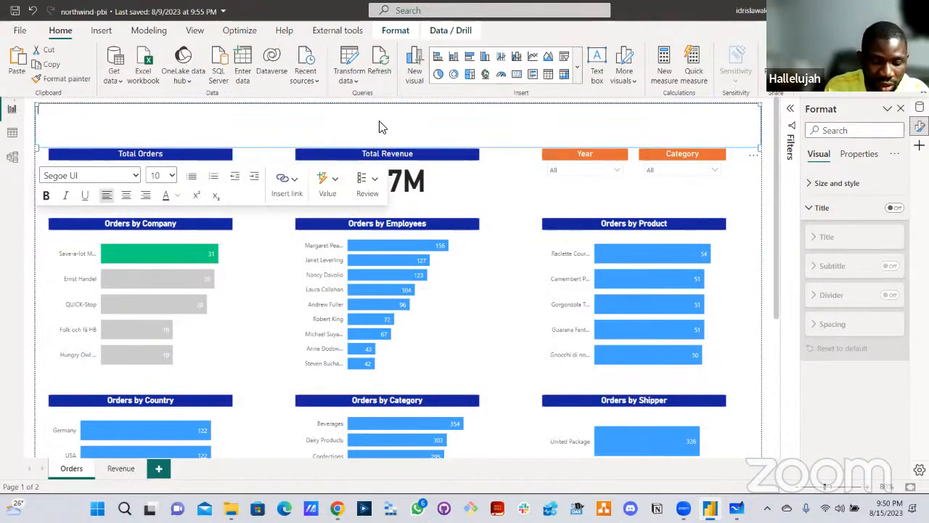
pyautogui.write('NORTHW')
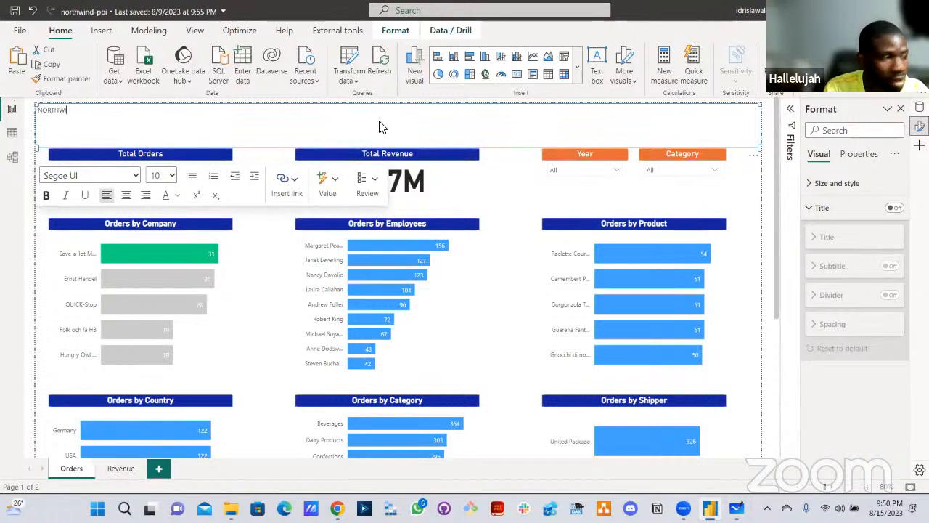
pyautogui.write('IND ')
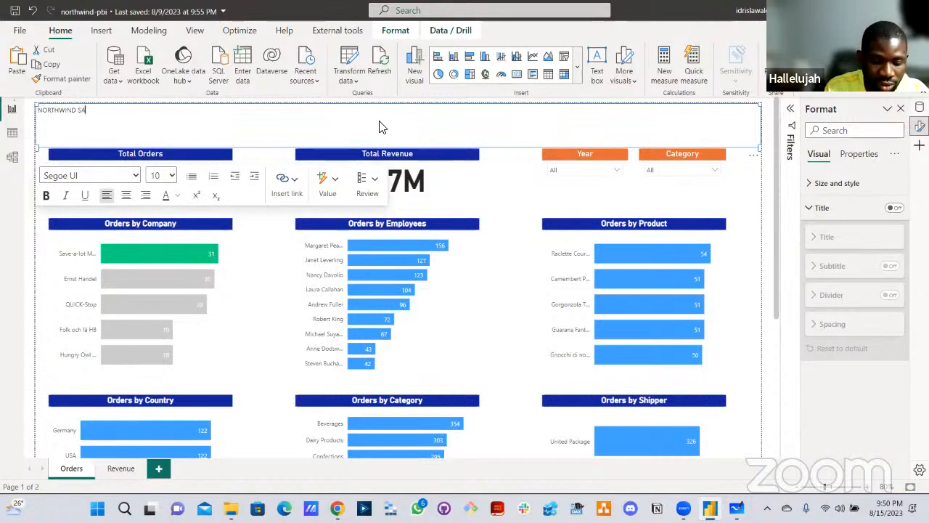
pyautogui.write('SALES REPOR')
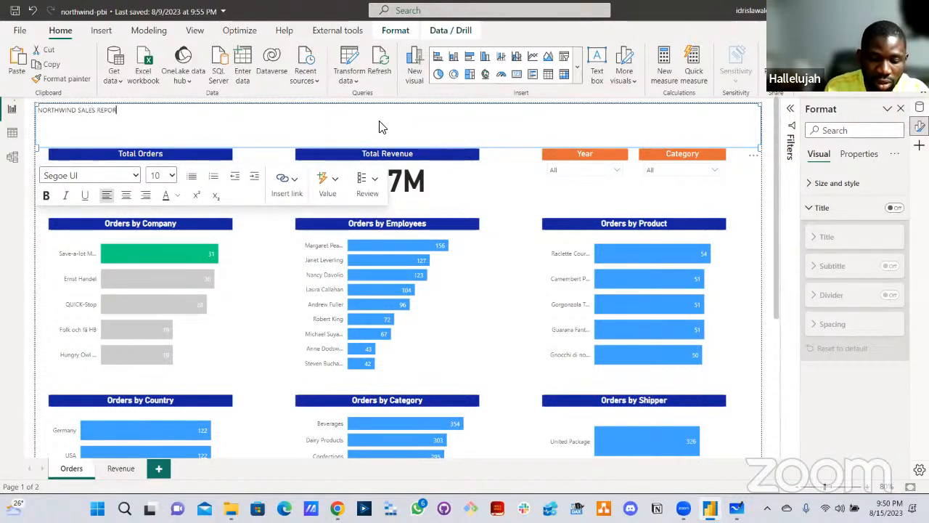
pyautogui.write('T ')
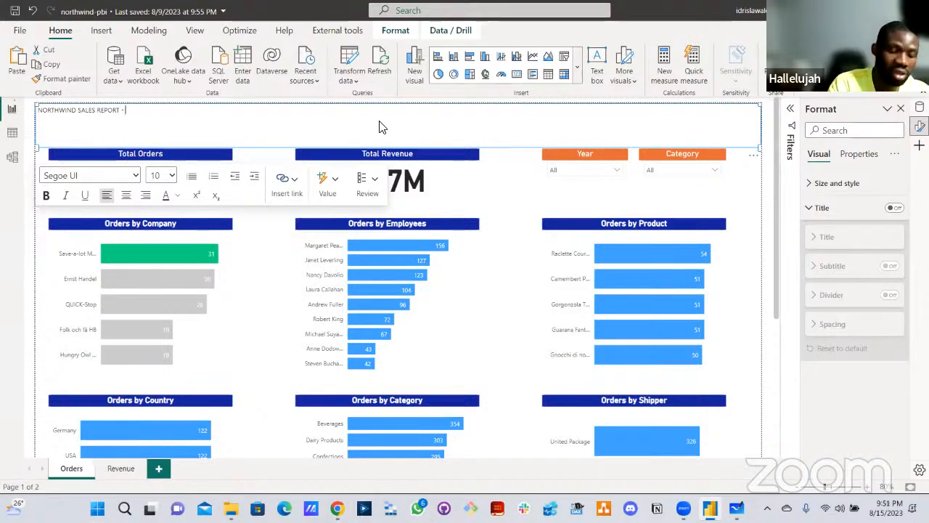
pyautogui.write('- A')
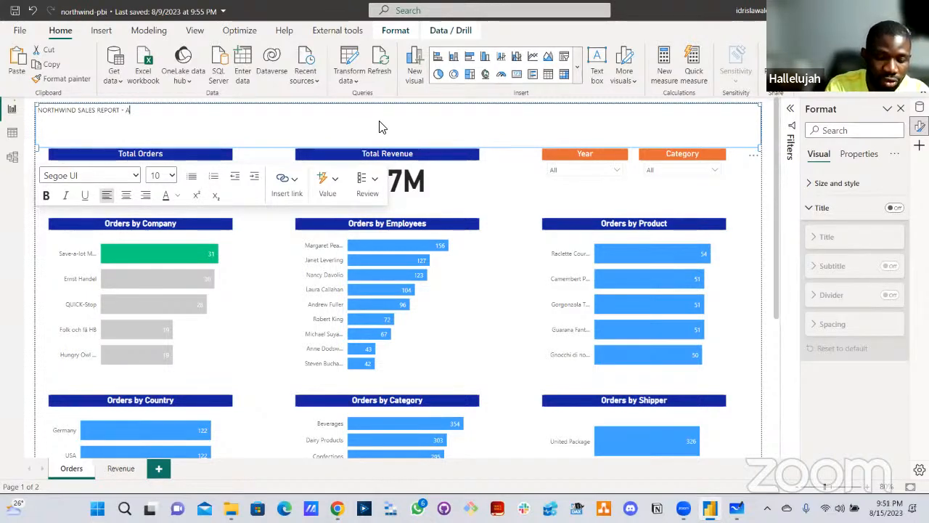
pyautogui.write('PRIL 2015')
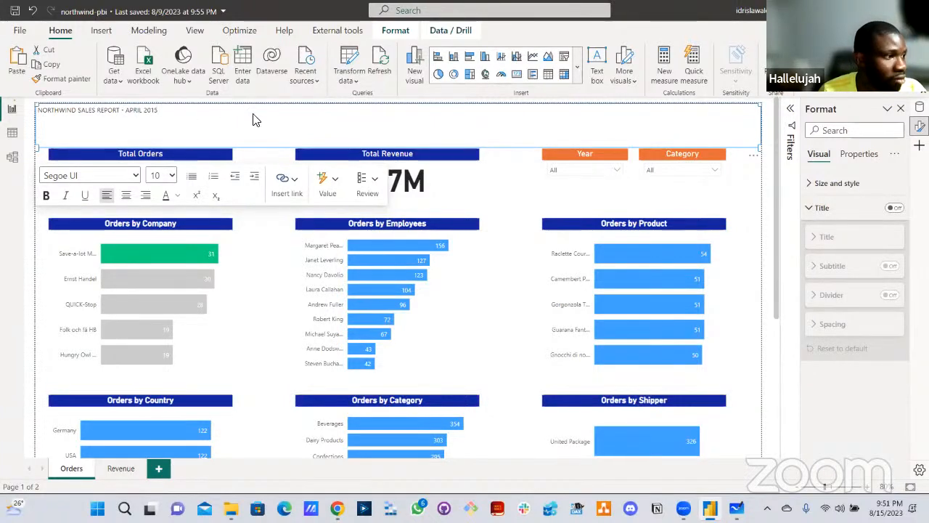
pyautogui.hotkey('ctrl', 'a')
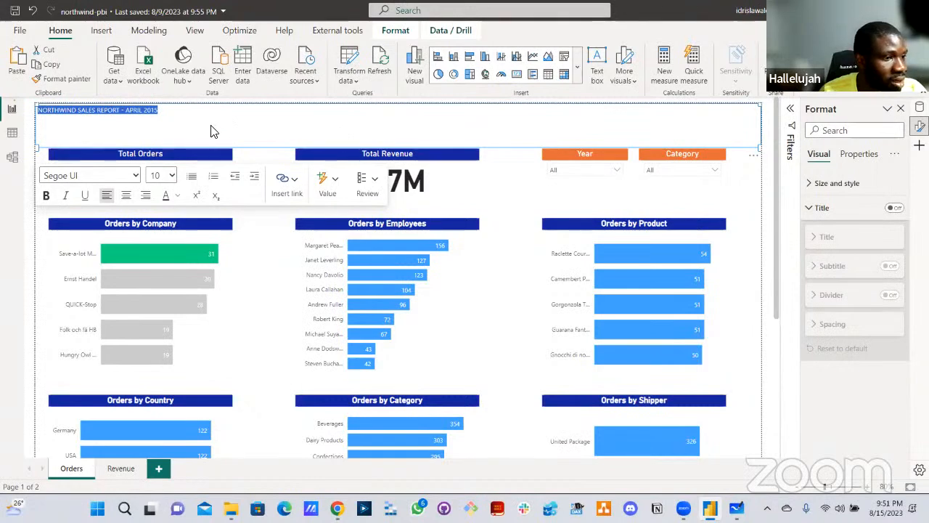
pyautogui.click(172, 121)
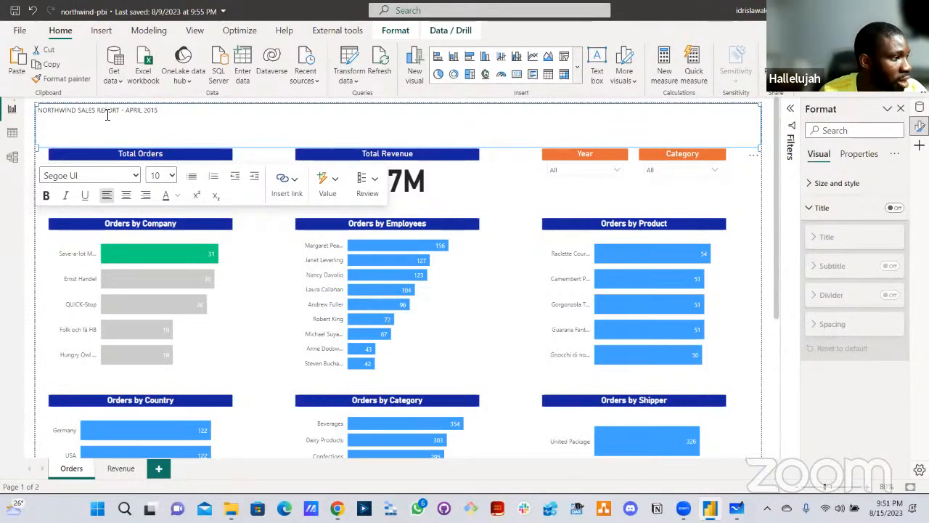
pyautogui.moveTo(33, 116); pyautogui.dragTo(34, 110)
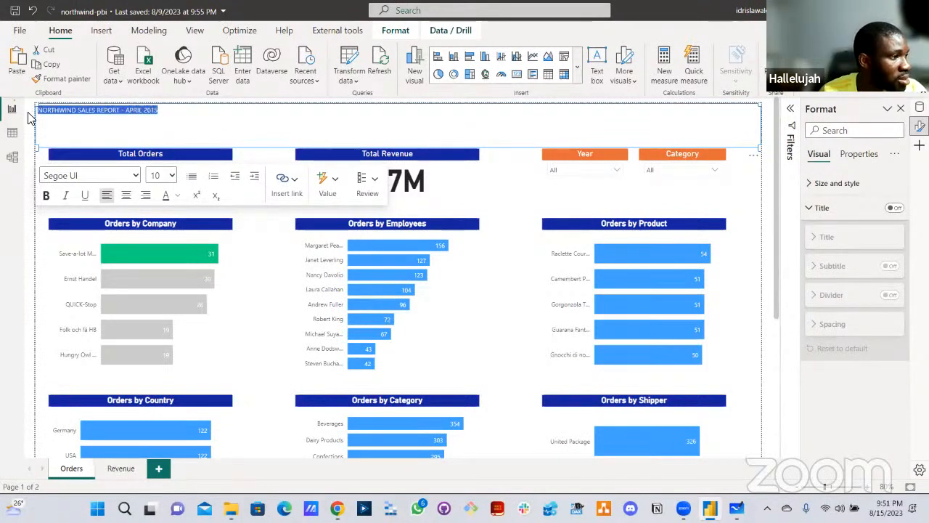
pyautogui.click(395, 30)
pyautogui.click(450, 31)
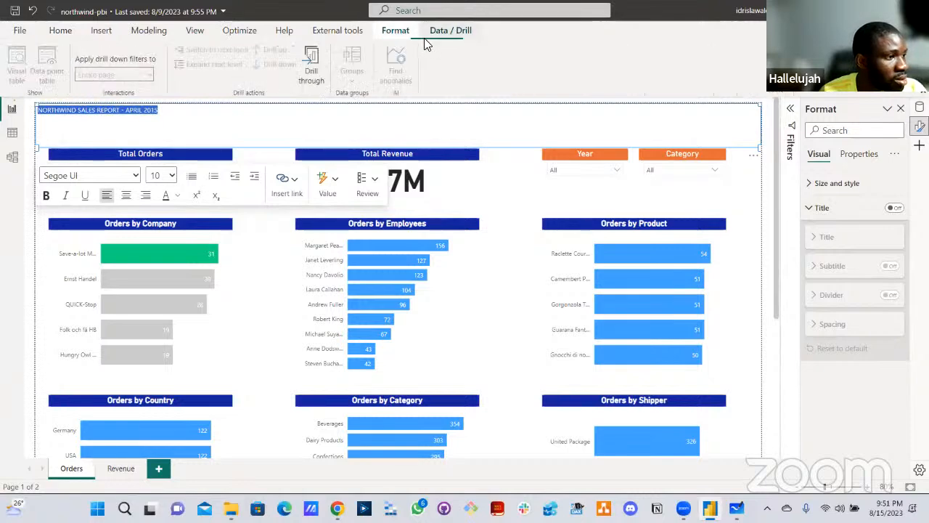
pyautogui.click(61, 31)
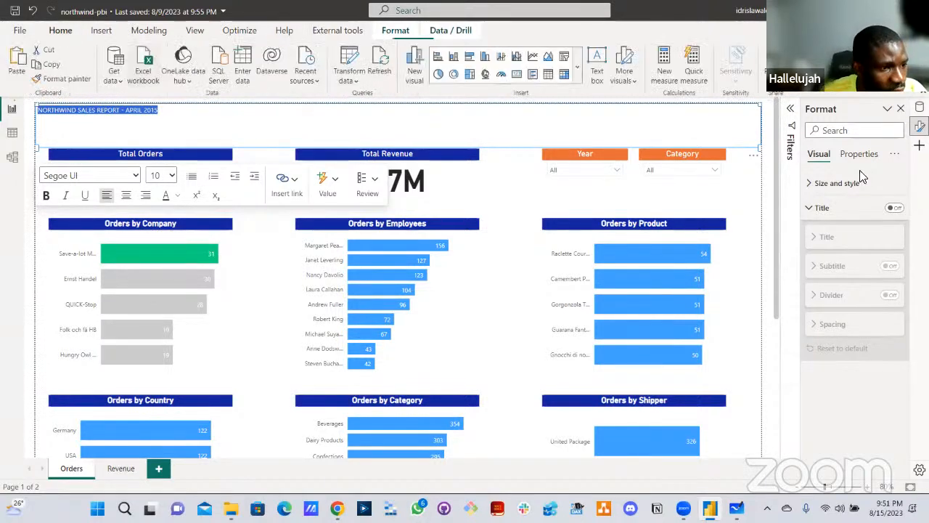
pyautogui.click(839, 193)
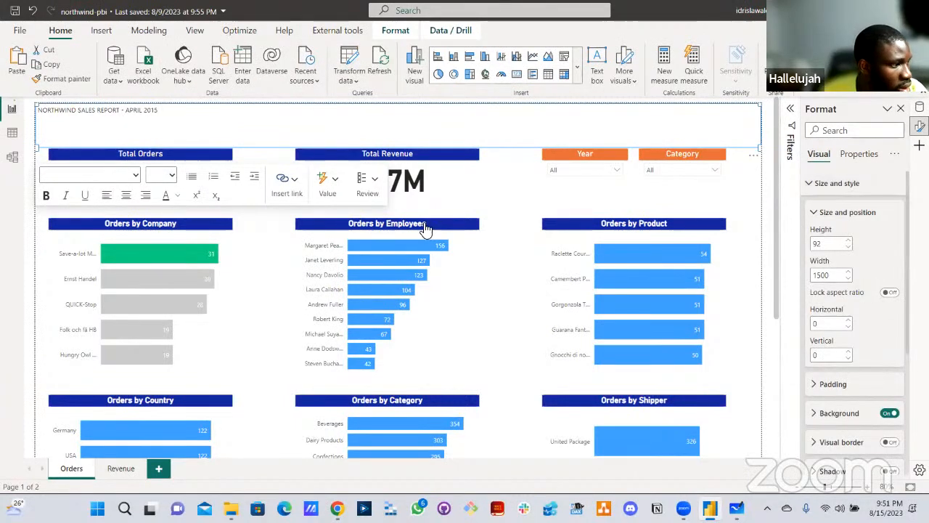
# - Set the whole report title text to font size 40 and make it bold
pyautogui.click(158, 123)
pyautogui.hotkey('ctrl', 'a')
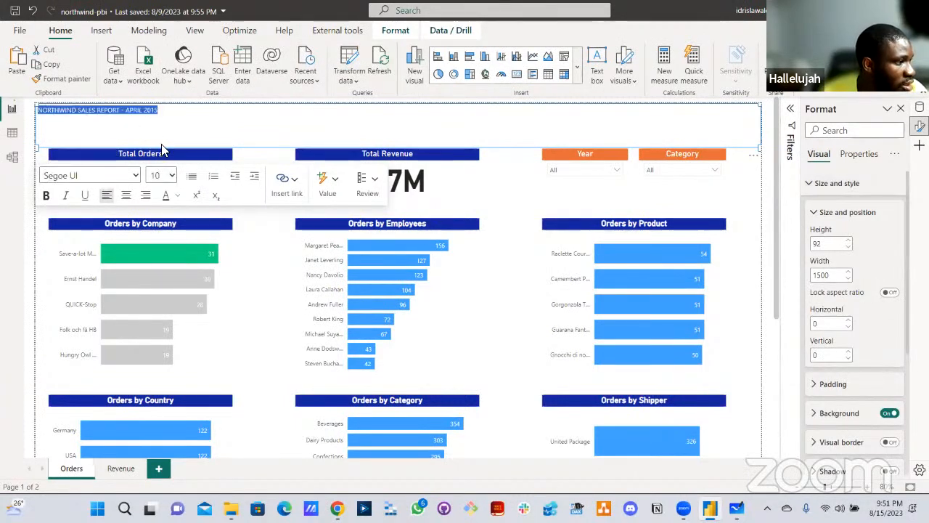
pyautogui.click(170, 176)
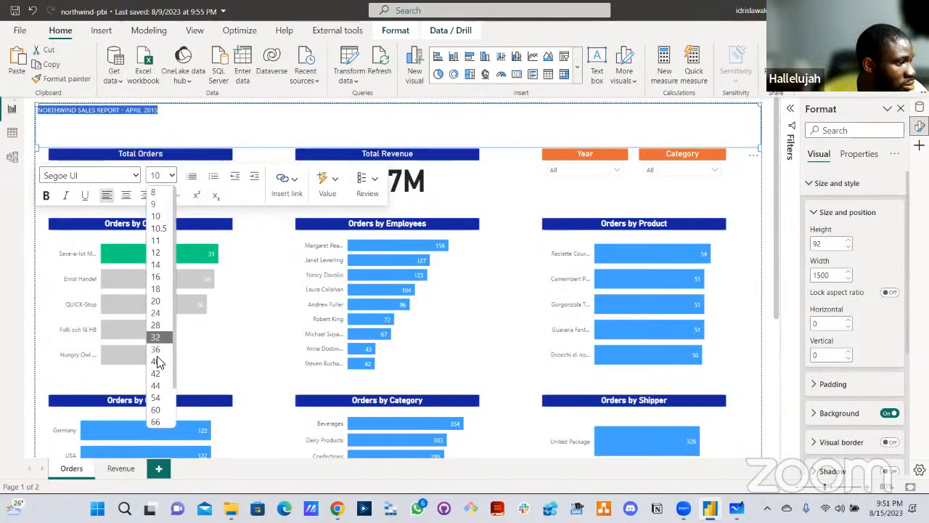
pyautogui.click(158, 363)
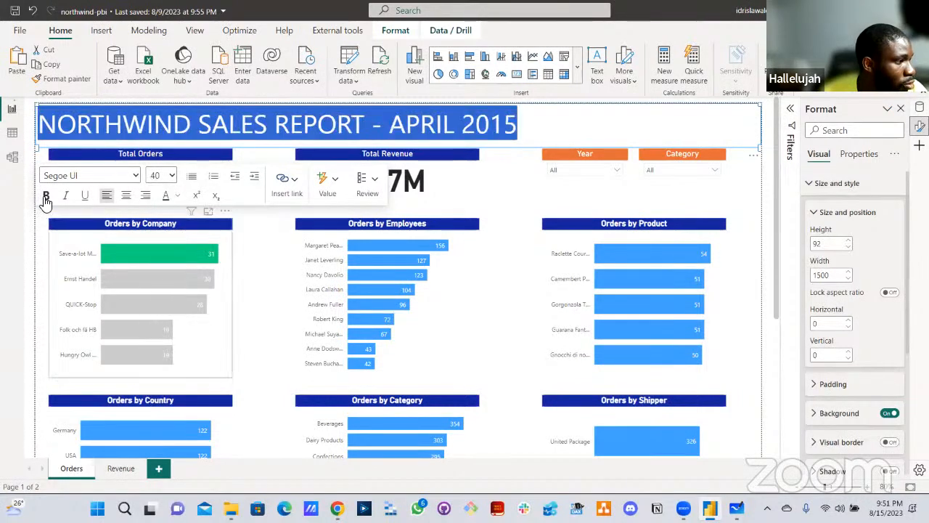
pyautogui.hotkey('ctrl', 'b')
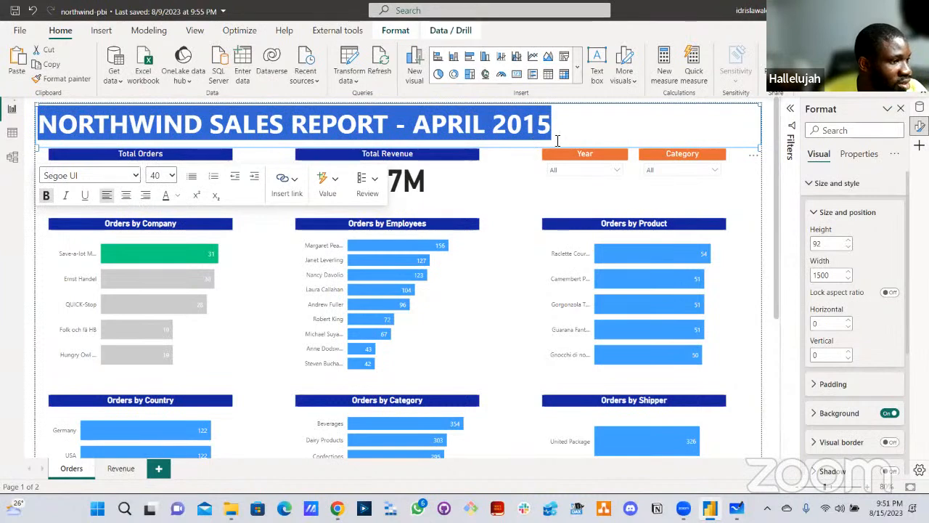
pyautogui.click(600, 134)
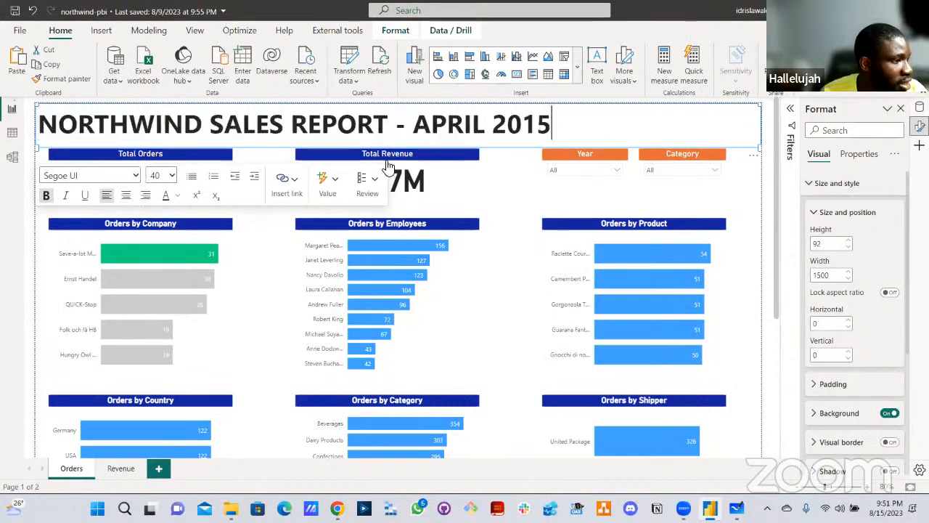
# - Change the font colour of the entire report title to white
pyautogui.click(530, 150)
pyautogui.click(529, 151)
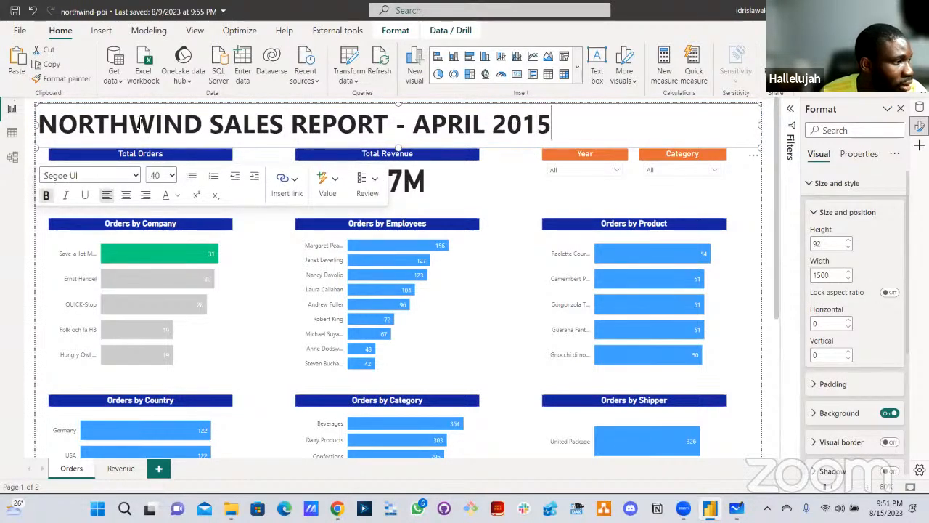
pyautogui.moveTo(550, 127); pyautogui.dragTo(38, 124)
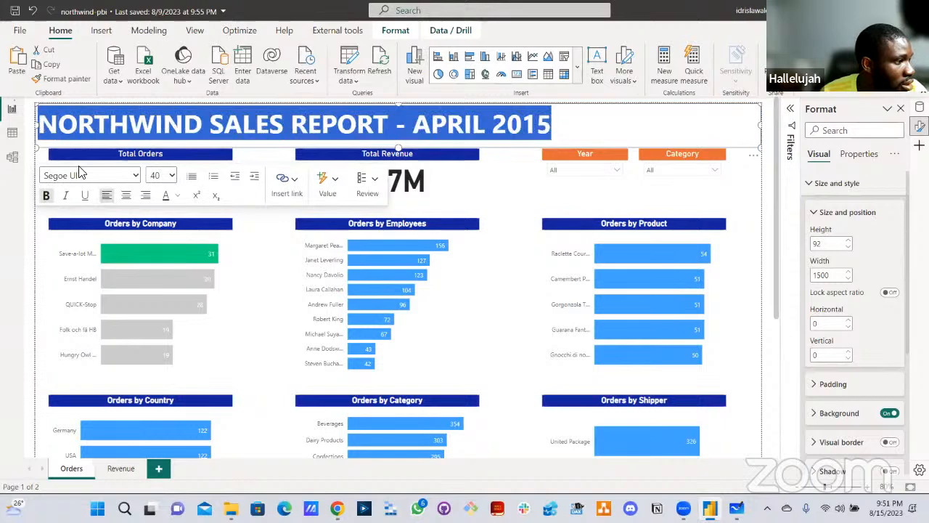
pyautogui.click(178, 196)
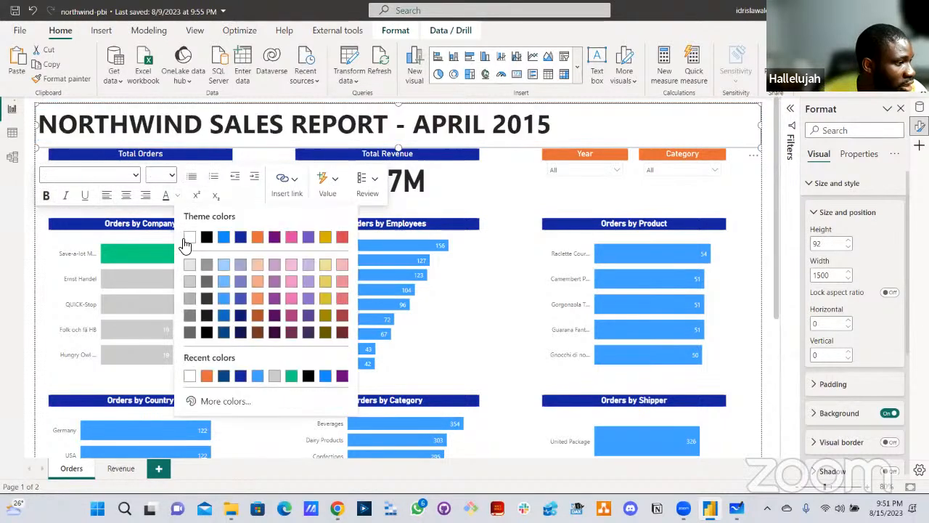
pyautogui.click(189, 240)
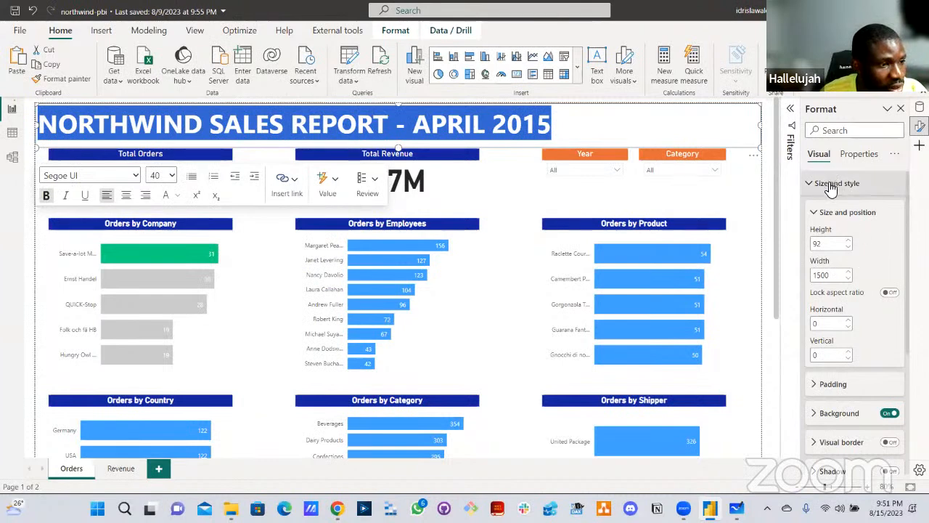
# - Set the report title text box's background colour to the dark blue theme colour used by the chart title bars
pyautogui.click(859, 154)
pyautogui.click(860, 155)
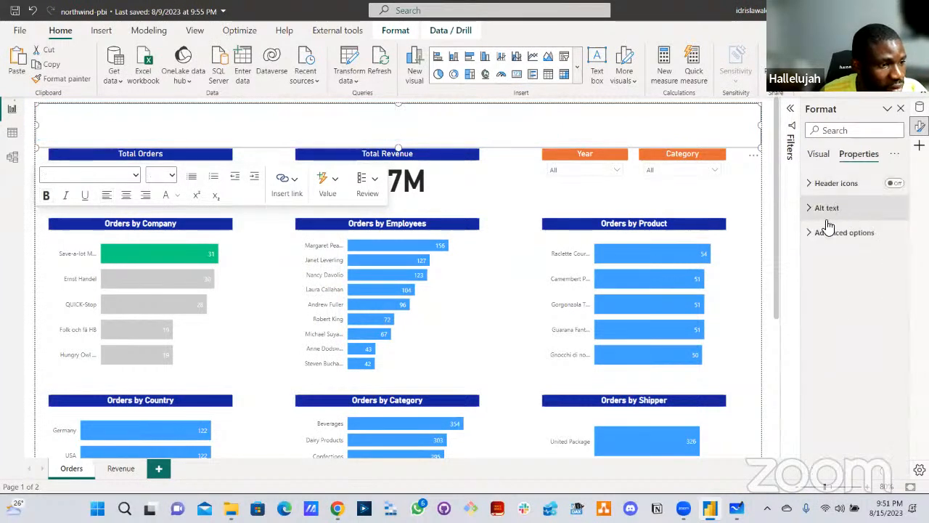
pyautogui.click(834, 236)
pyautogui.click(834, 236)
pyautogui.click(824, 154)
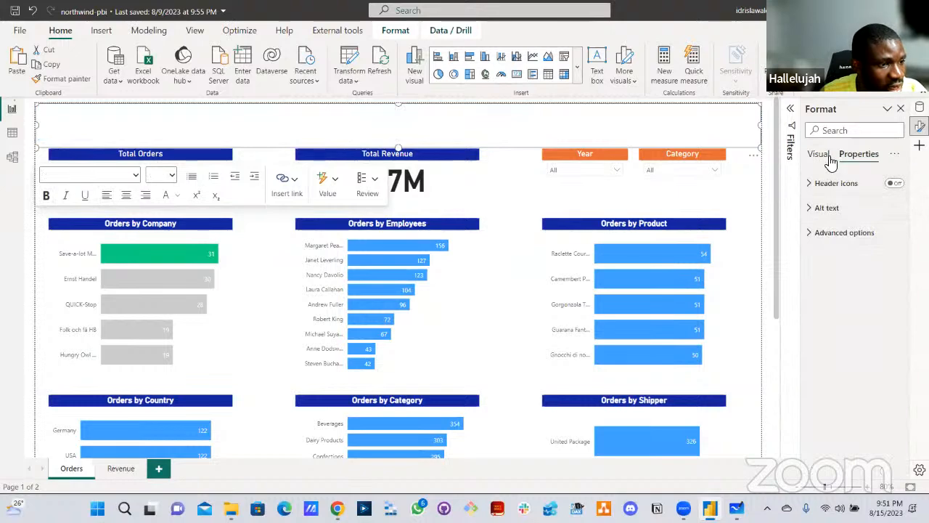
pyautogui.click(842, 215)
pyautogui.click(834, 183)
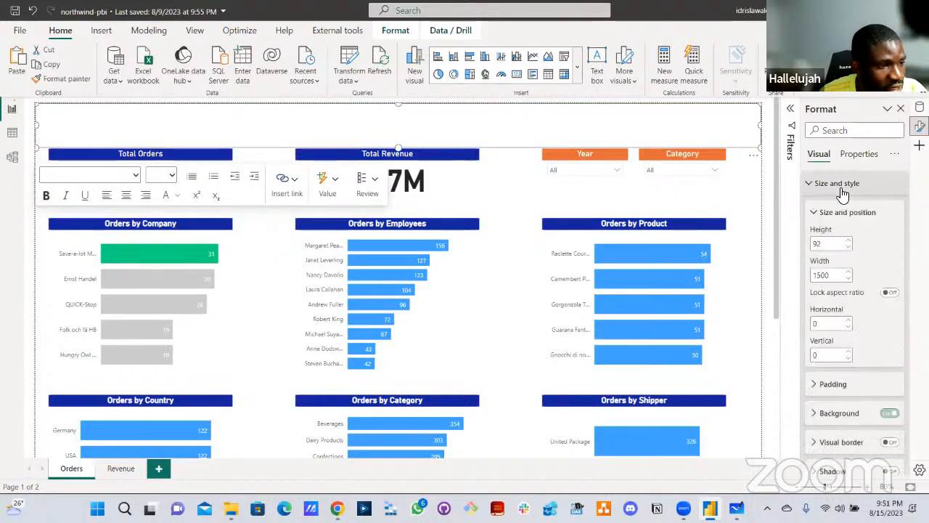
pyautogui.scroll(-2, 856, 396)
pyautogui.click(845, 321)
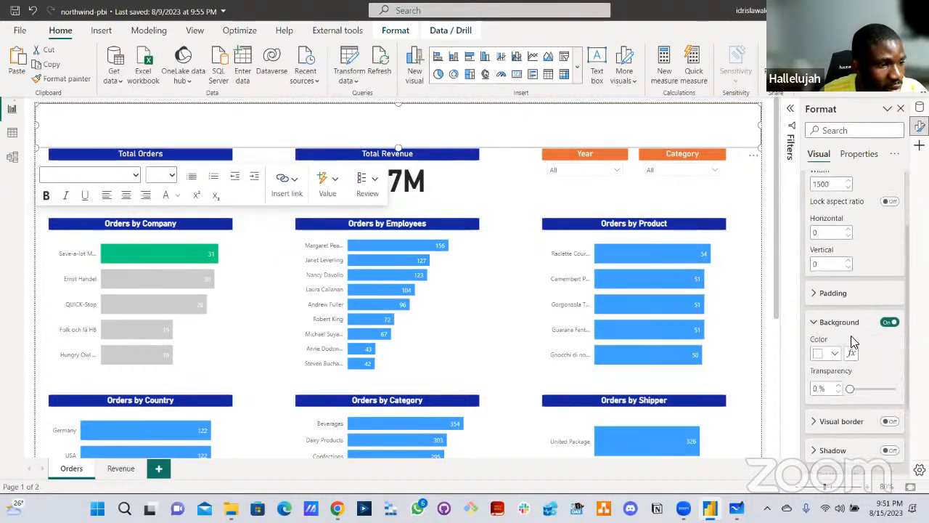
pyautogui.click(824, 355)
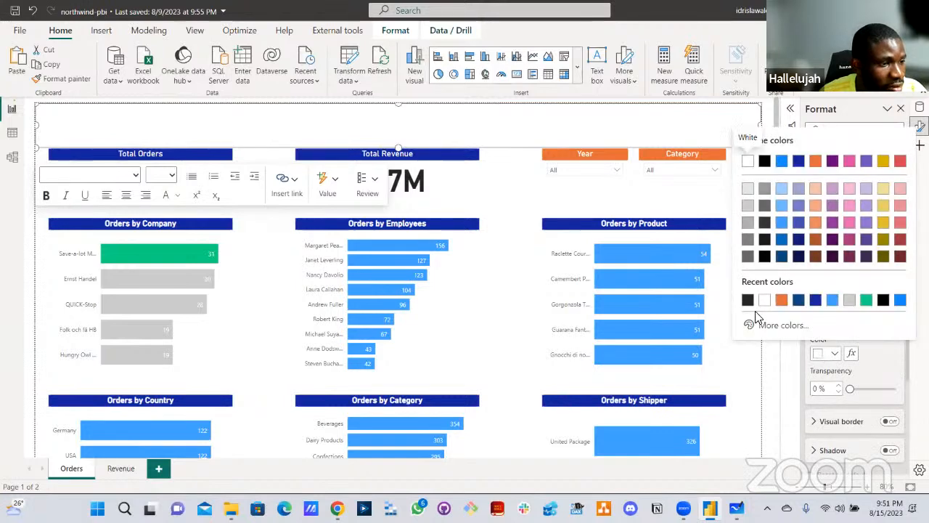
pyautogui.click(798, 161)
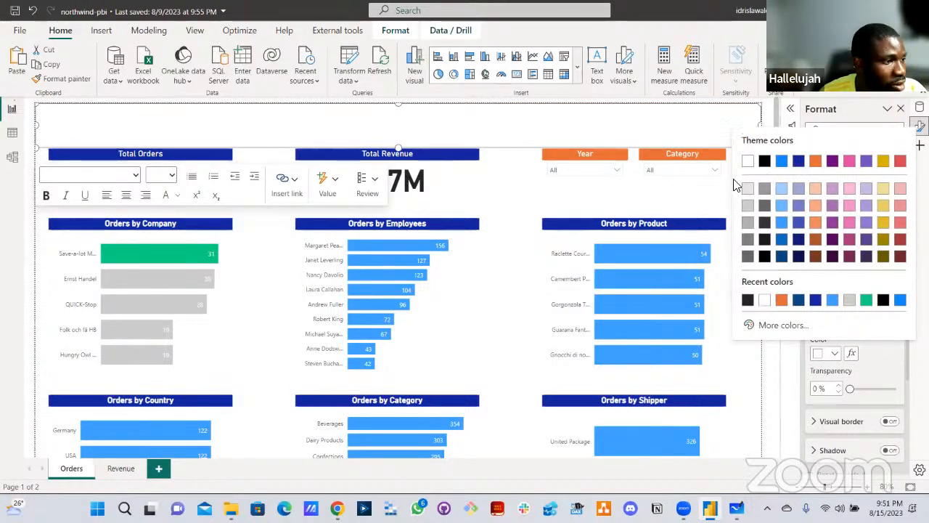
pyautogui.click(515, 193)
pyautogui.click(506, 129)
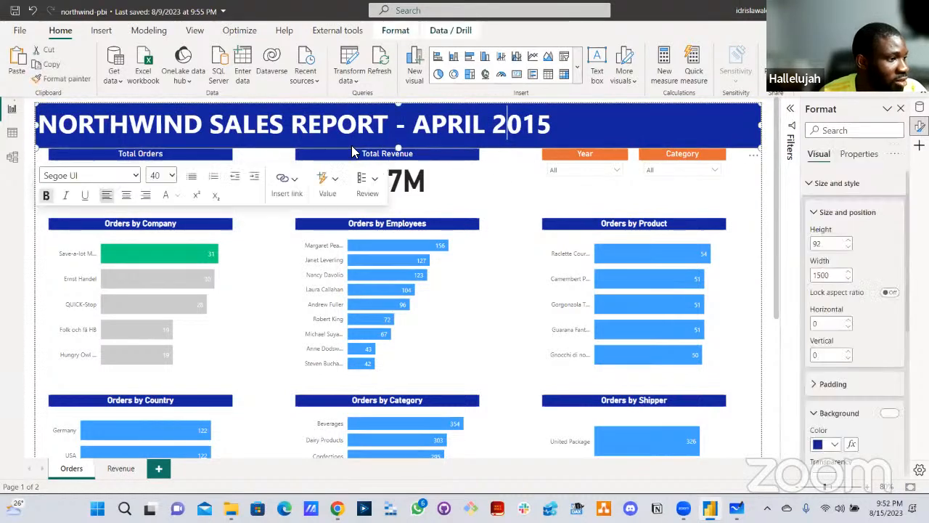
# - Reduce the title banner's height to about 81 by raising its lower edge
pyautogui.moveTo(398, 148); pyautogui.dragTo(401, 142)
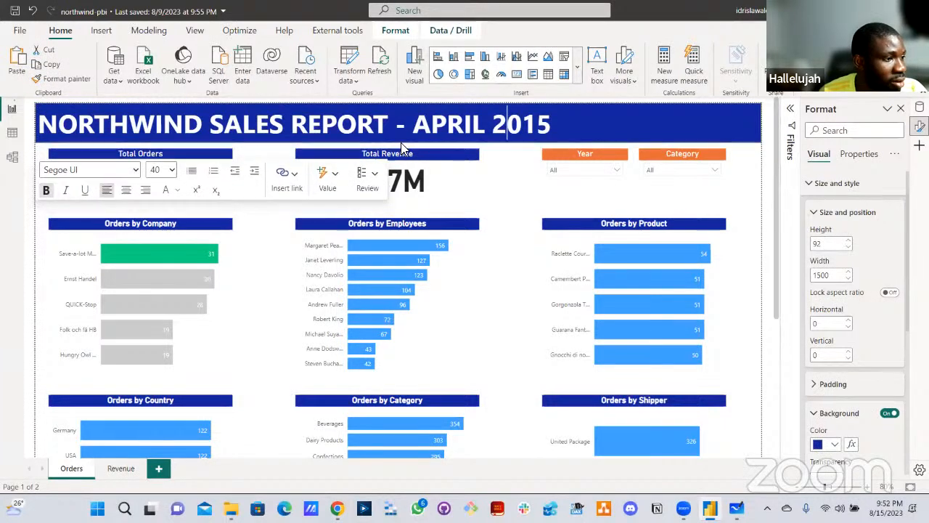
pyautogui.click(507, 199)
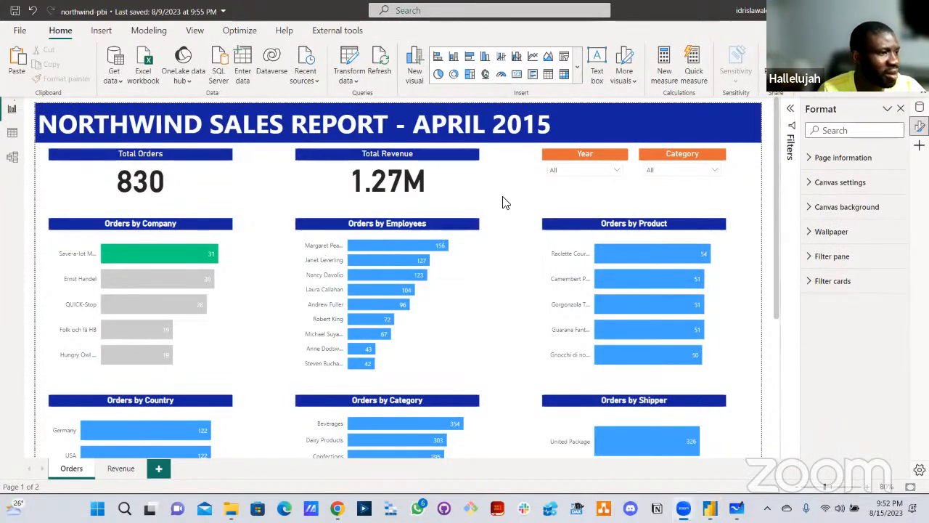
# - Move the Total Orders and Total Revenue cards down to a vertical position of about 106, clear of the title banner
pyautogui.click(158, 166)
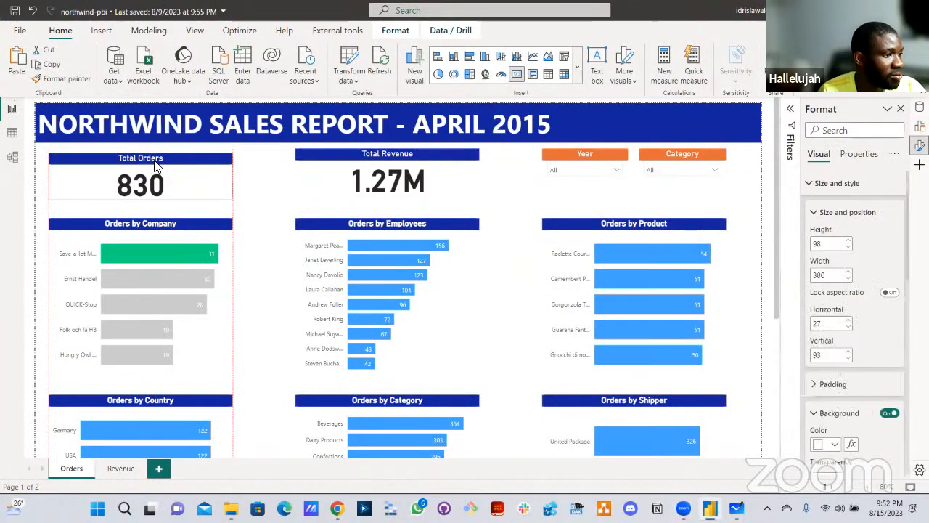
pyautogui.moveTo(359, 160); pyautogui.dragTo(368, 166)
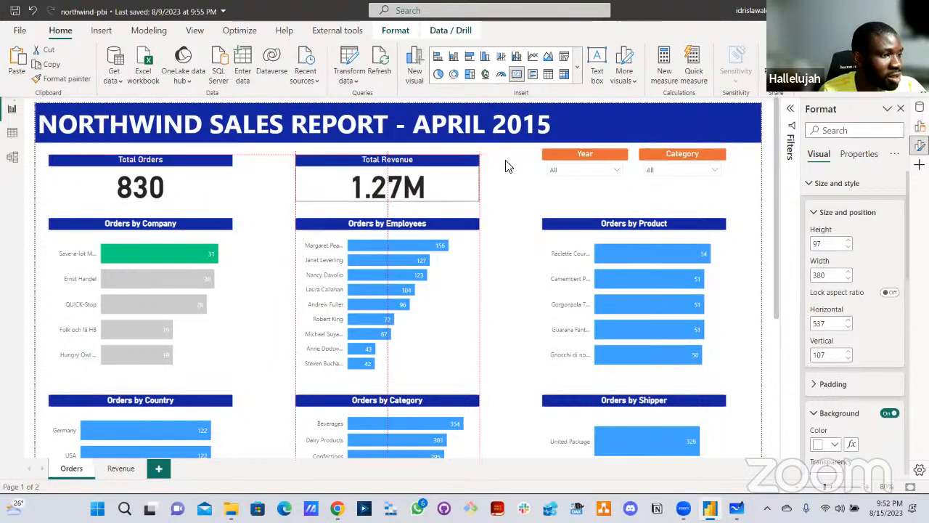
pyautogui.moveTo(508, 167); pyautogui.dragTo(508, 165)
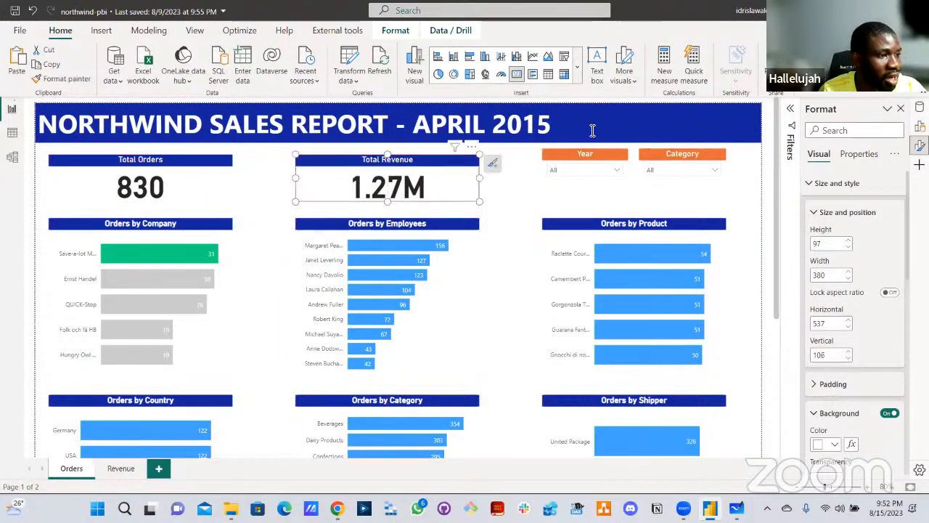
# - Move the Year and Category slicers down to line up with the upper edge of the Total Orders and Total Revenue cards
pyautogui.click(554, 155)
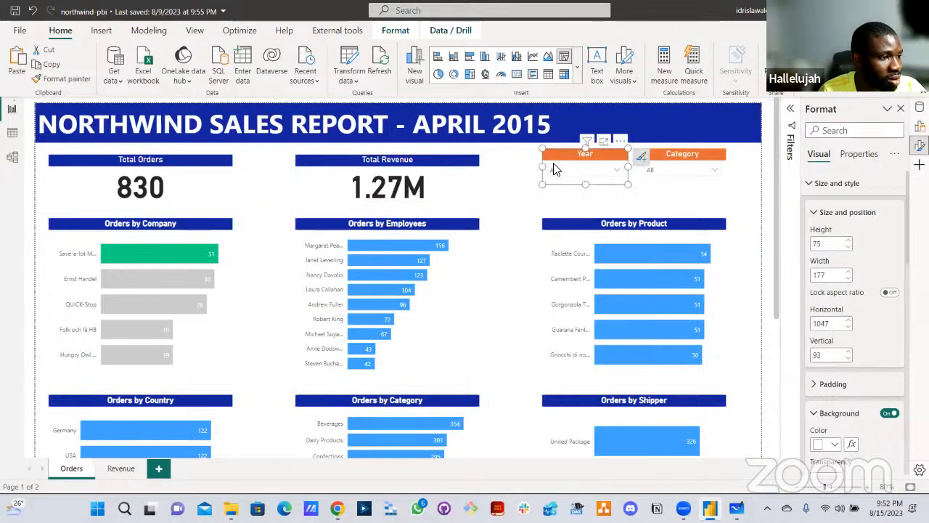
pyautogui.click(643, 162)
pyautogui.click(651, 148)
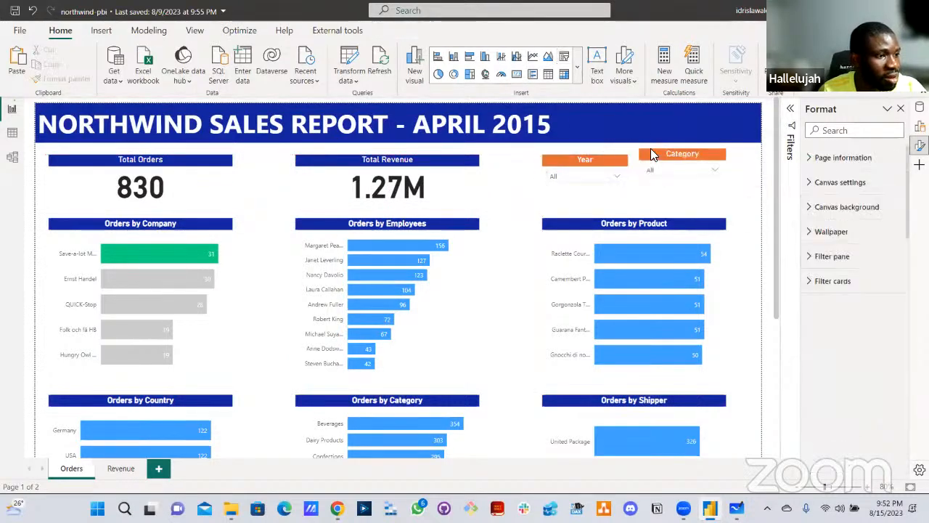
pyautogui.moveTo(650, 149); pyautogui.dragTo(647, 157)
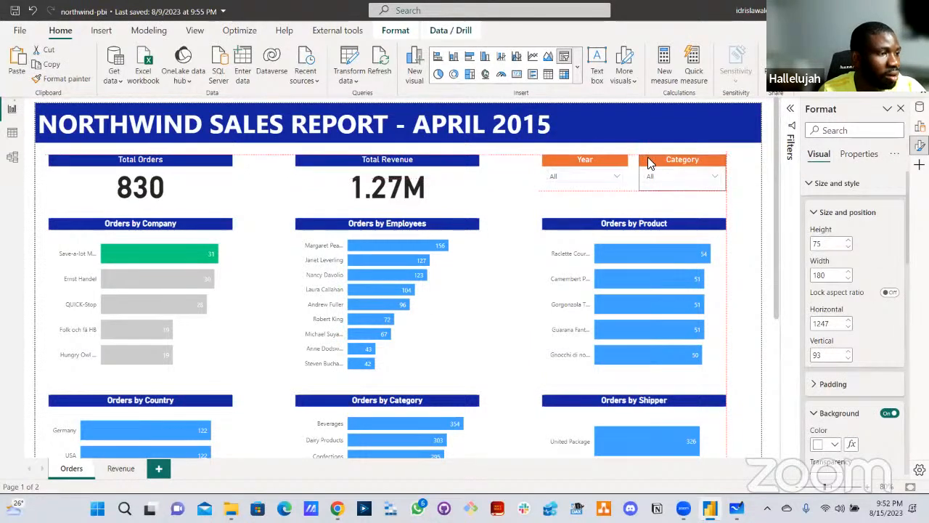
pyautogui.click(530, 247)
pyautogui.scroll(-5, 524, 299)
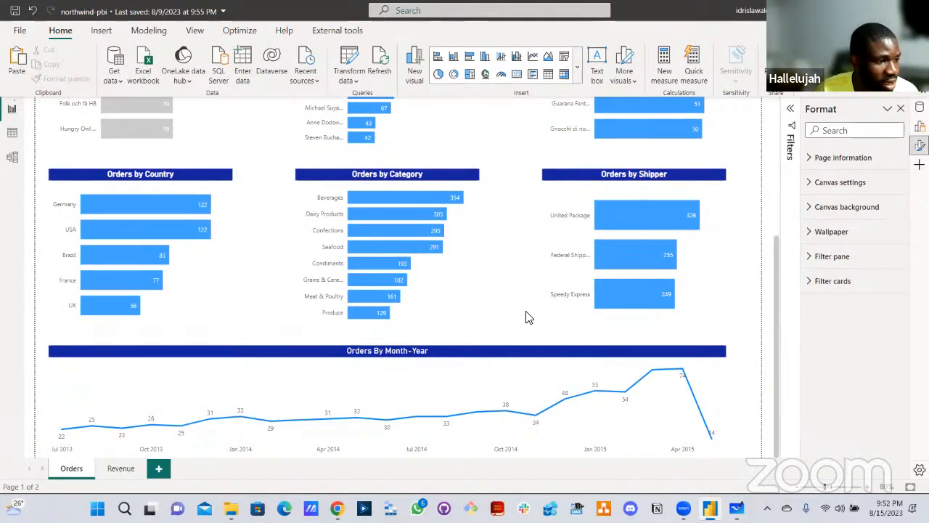
pyautogui.scroll(5, 527, 317)
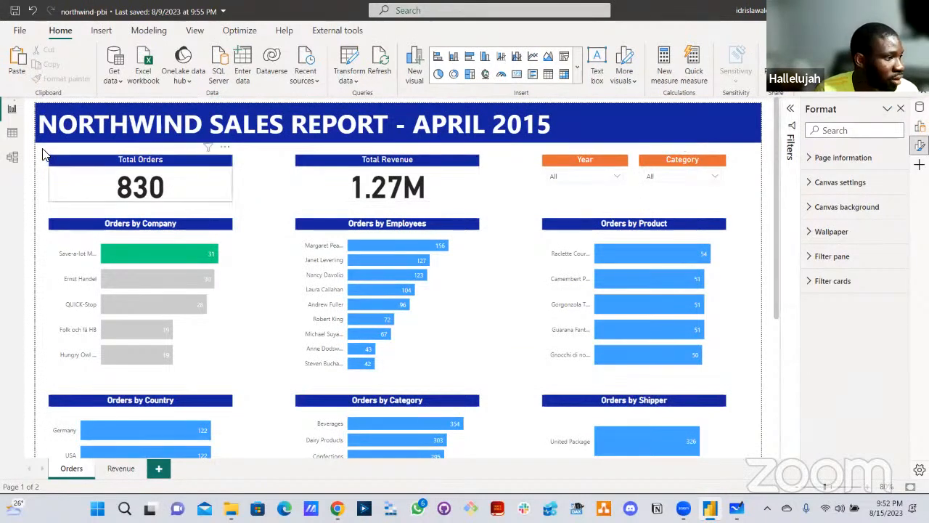
pyautogui.moveTo(513, 365); pyautogui.dragTo(721, 447)
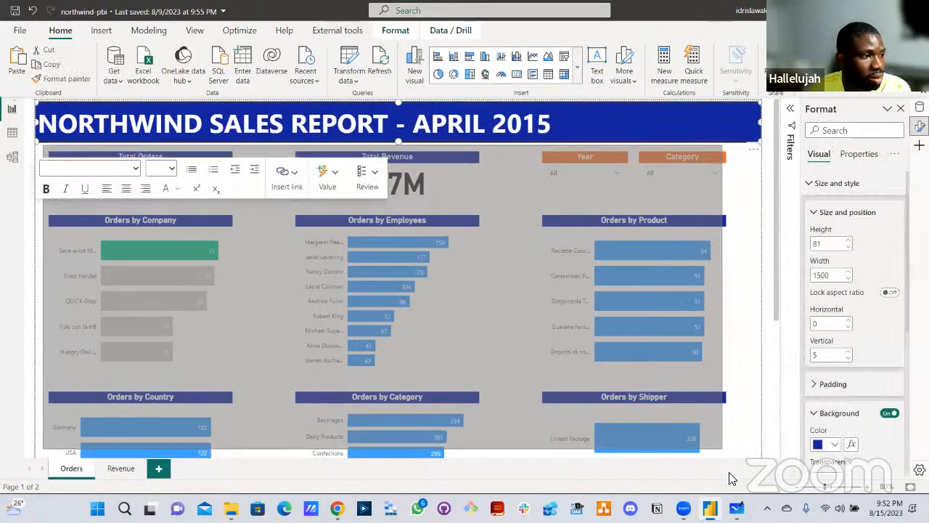
pyautogui.click(742, 412)
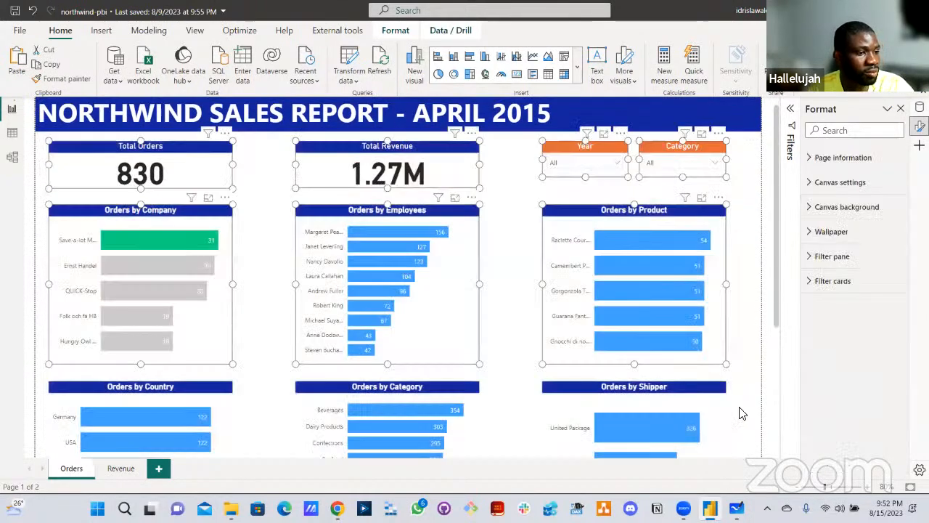
pyautogui.scroll(-1, 741, 412)
pyautogui.scroll(-3, 719, 385)
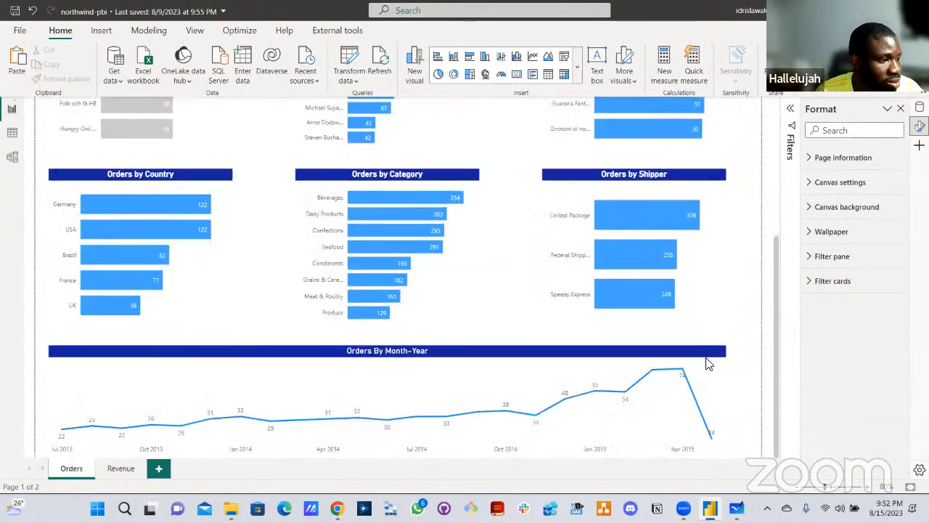
pyautogui.scroll(4, 572, 348)
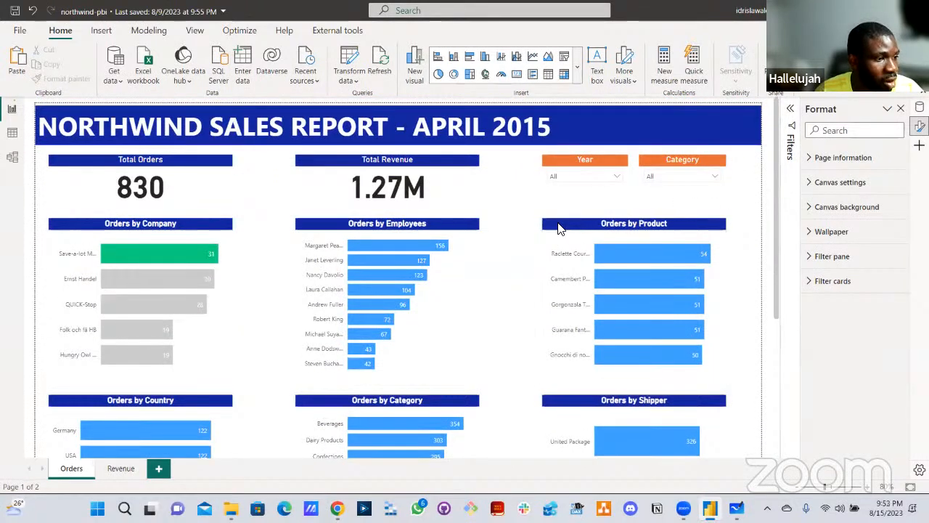
# - Select every visual except the title banner and shift them right together, placing the first column at horizontal position 48
pyautogui.click(558, 229)
pyautogui.hotkey('ctrl', 'a')
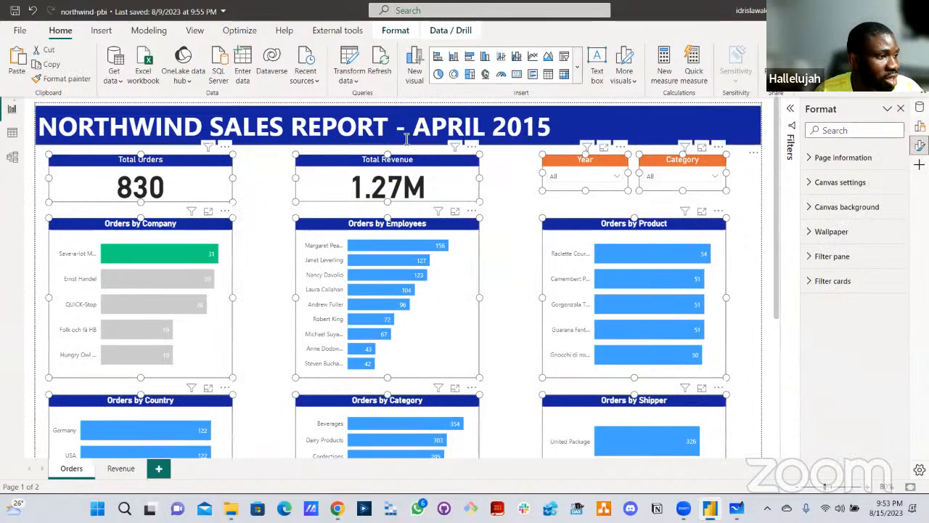
pyautogui.moveTo(450, 230); pyautogui.dragTo(460, 233)
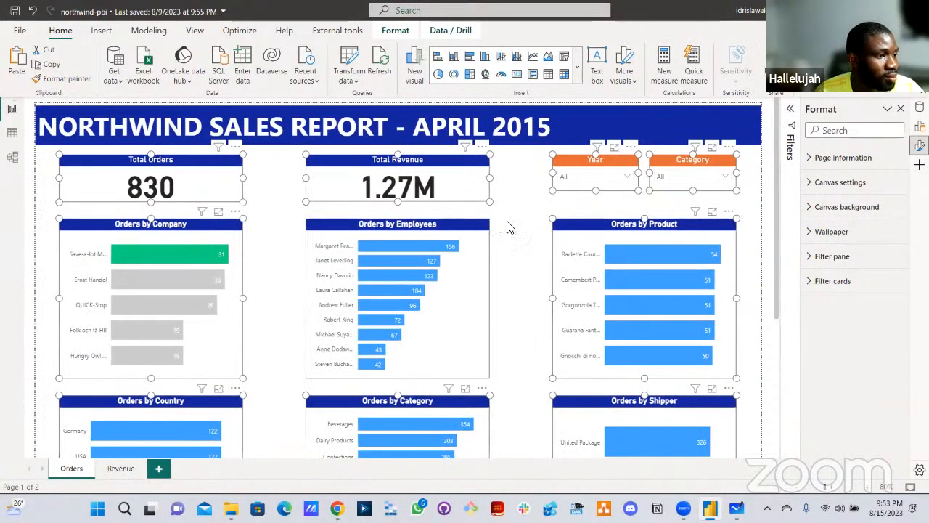
pyautogui.click(520, 234)
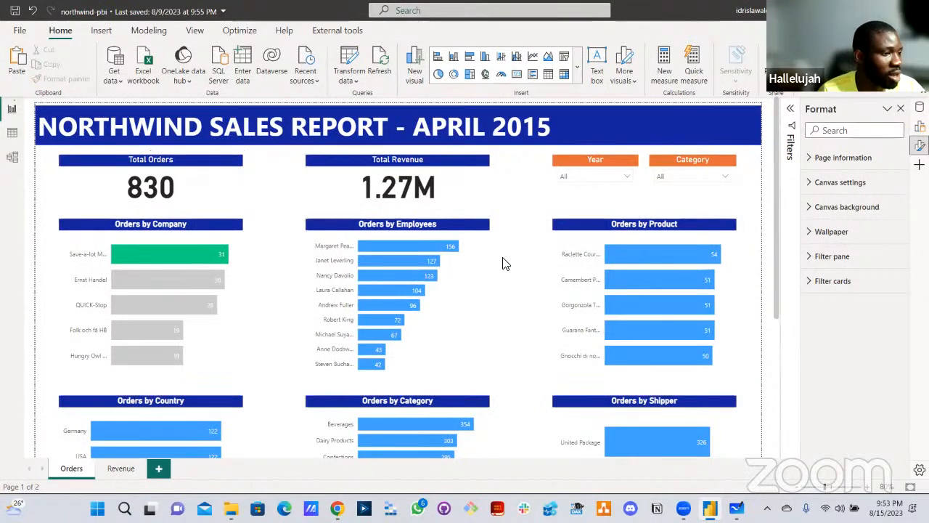
# - Review the full layout of the Orders page and look at the charts on the Revenue page
pyautogui.scroll(-3, 502, 263)
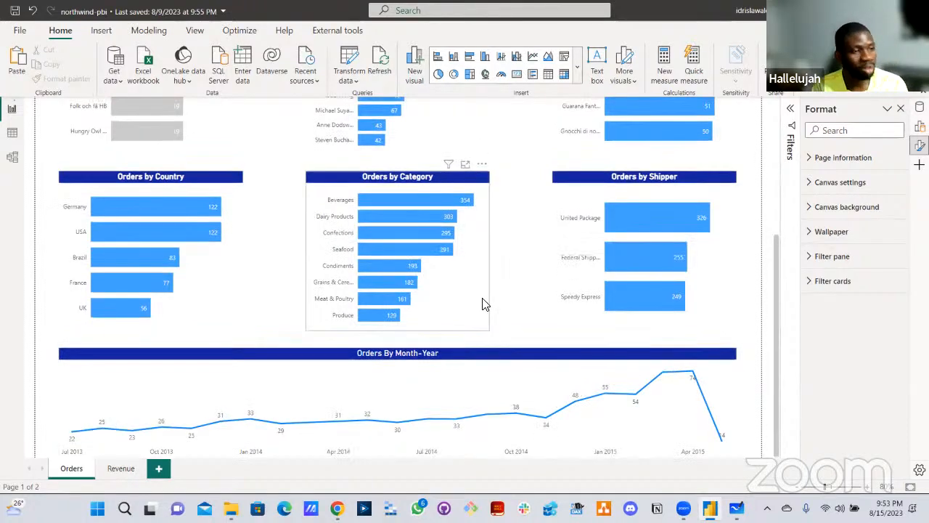
pyautogui.scroll(5, 486, 303)
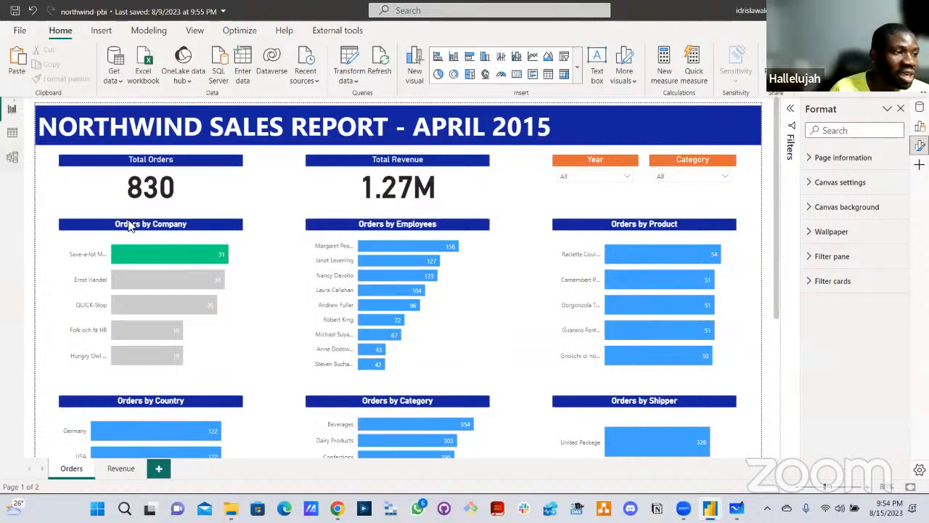
pyautogui.moveTo(209, 263)
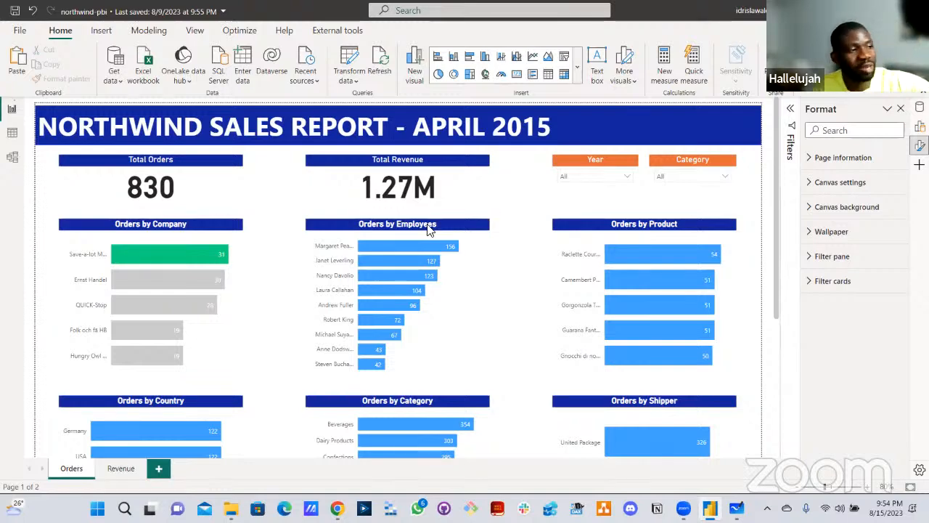
pyautogui.scroll(-1, 457, 344)
pyautogui.scroll(-2, 457, 344)
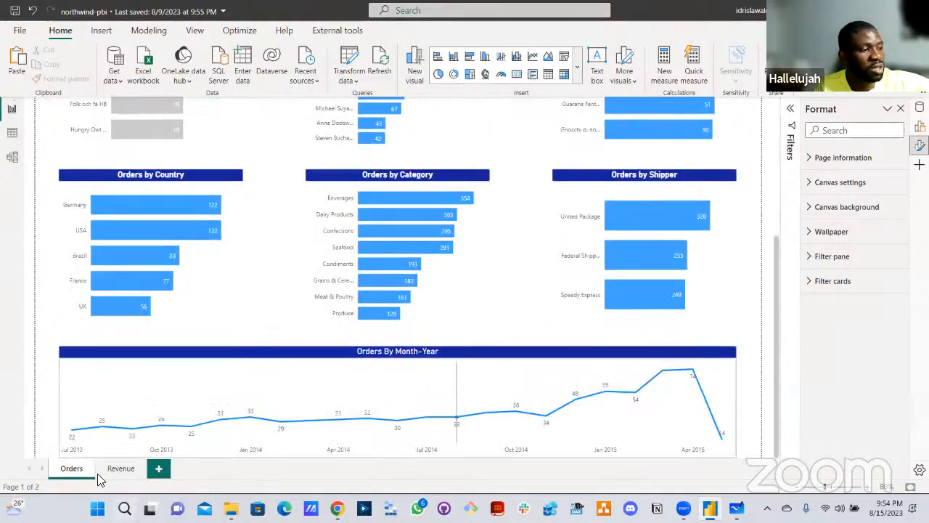
pyautogui.click(121, 469)
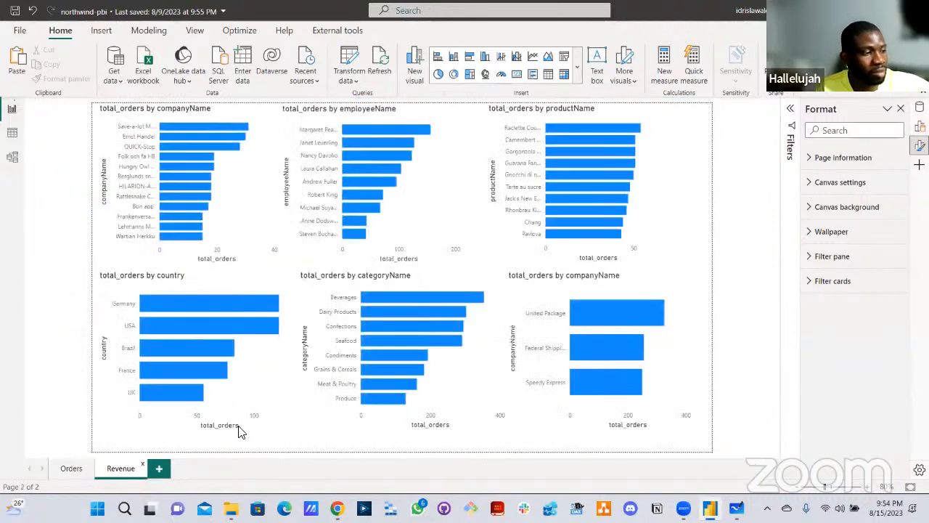
pyautogui.click(86, 468)
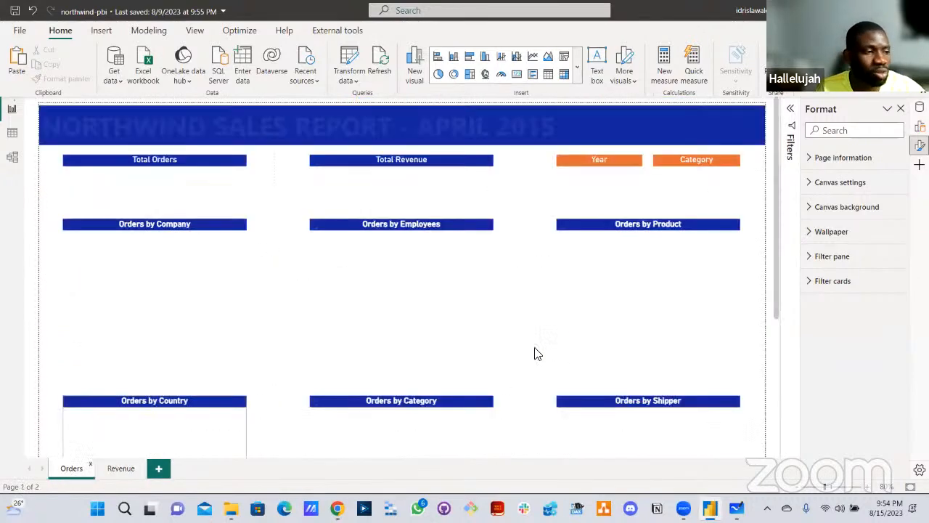
pyautogui.scroll(-3, 534, 355)
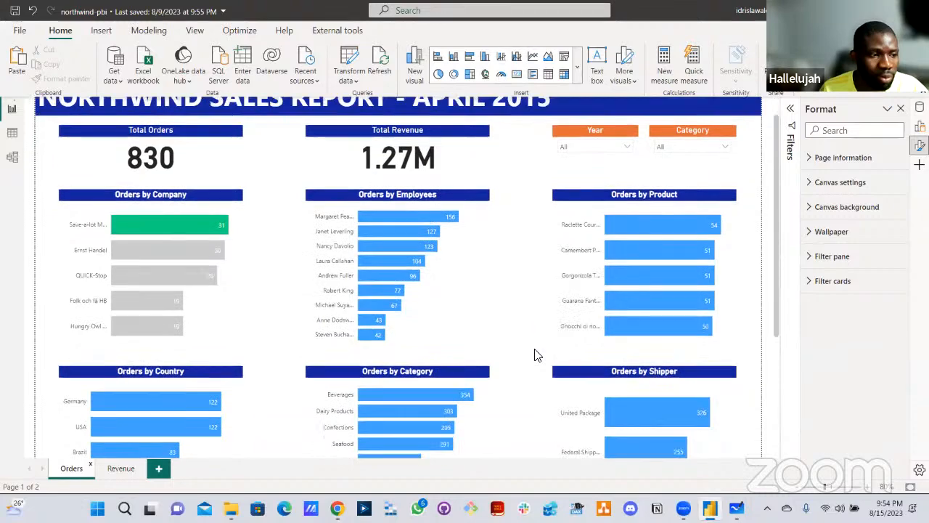
pyautogui.scroll(3, 425, 293)
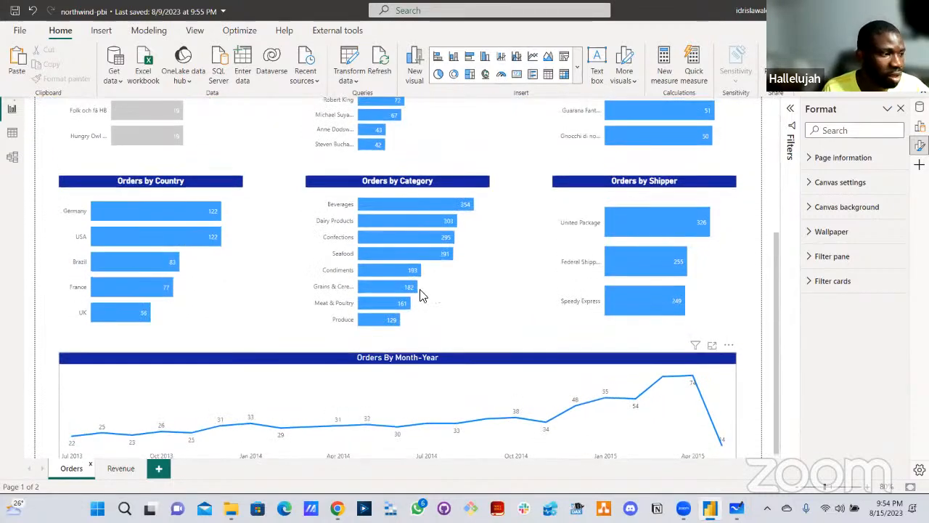
# - Copy the Orders by Employees chart's formatting to the Orders by Company chart with the Format painter
pyautogui.click(332, 232)
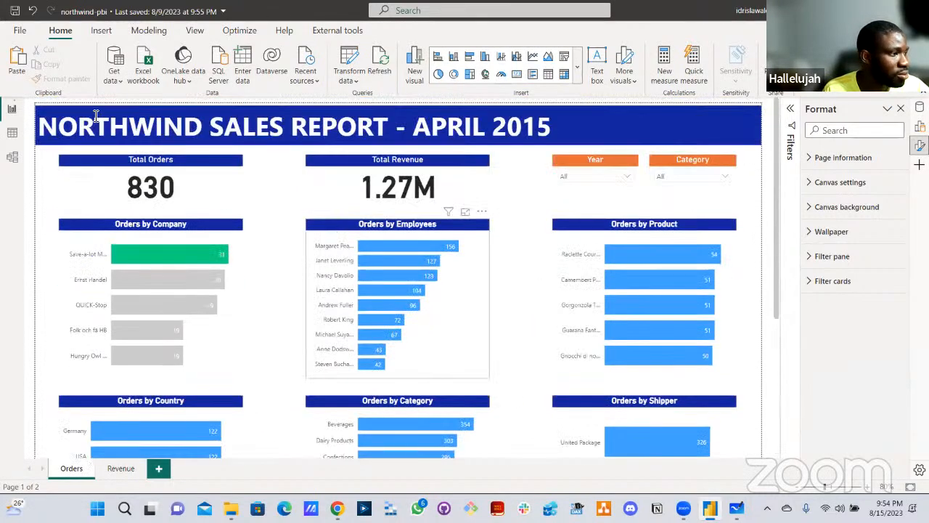
pyautogui.click(64, 80)
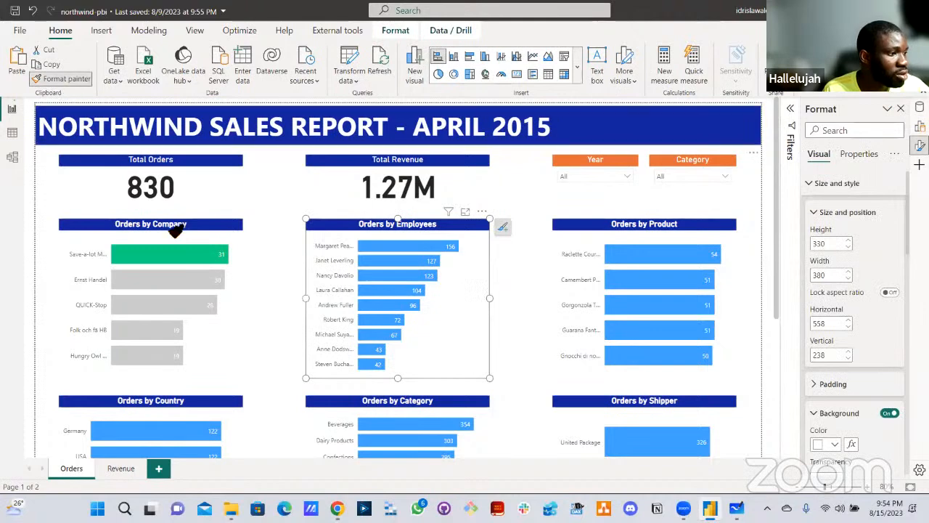
pyautogui.click(193, 233)
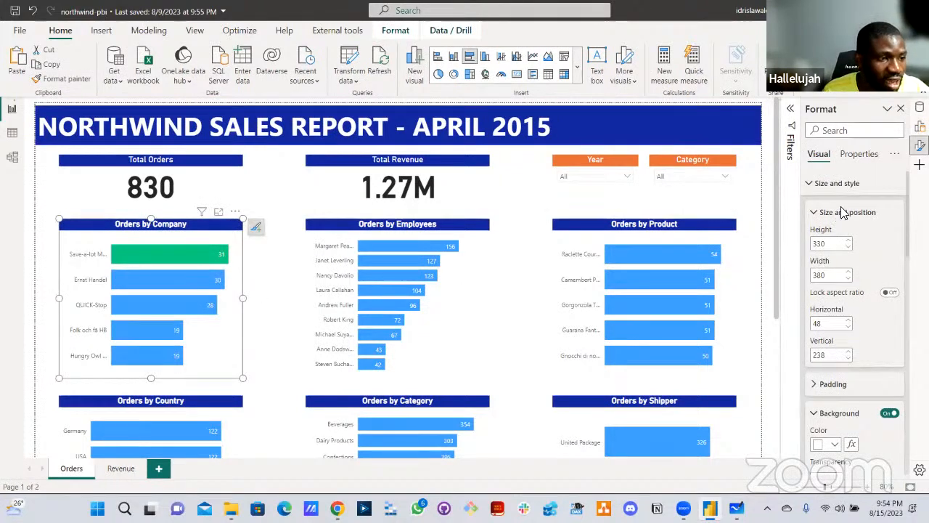
pyautogui.scroll(-10, 857, 330)
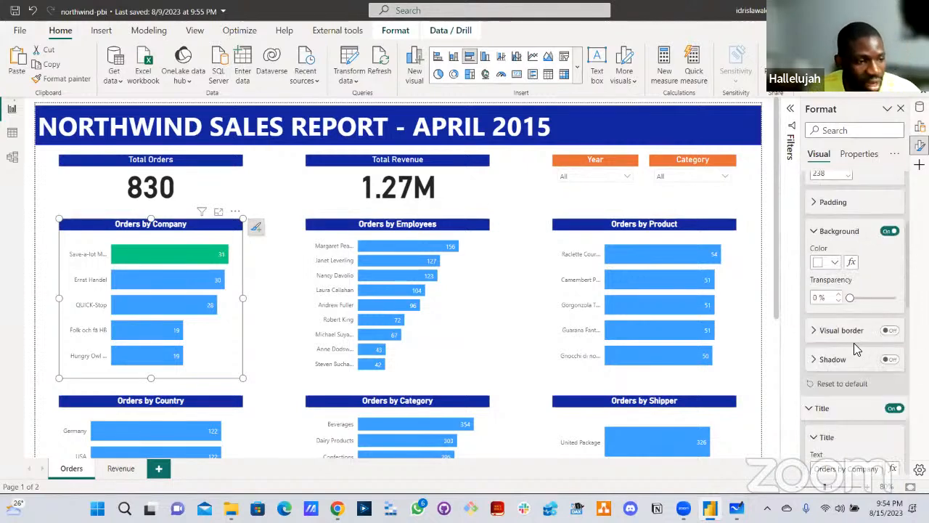
pyautogui.scroll(-10, 855, 388)
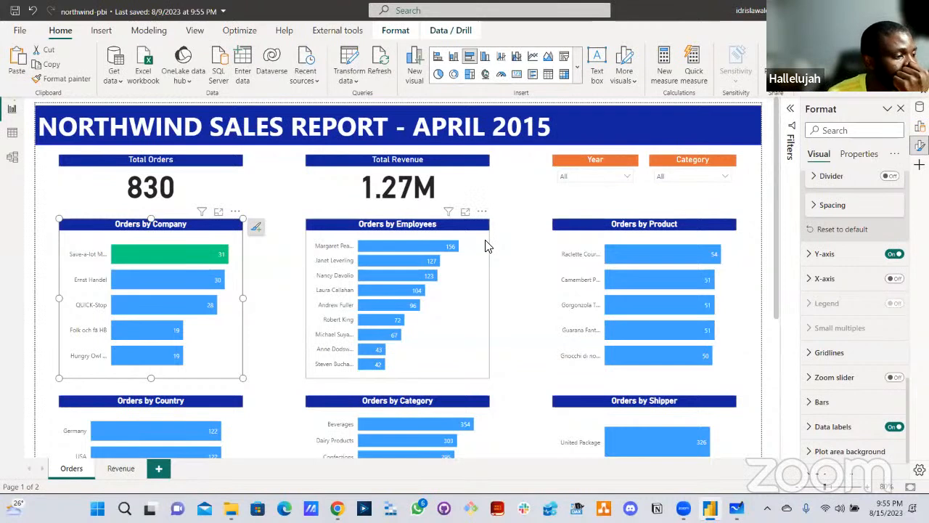
pyautogui.click(518, 285)
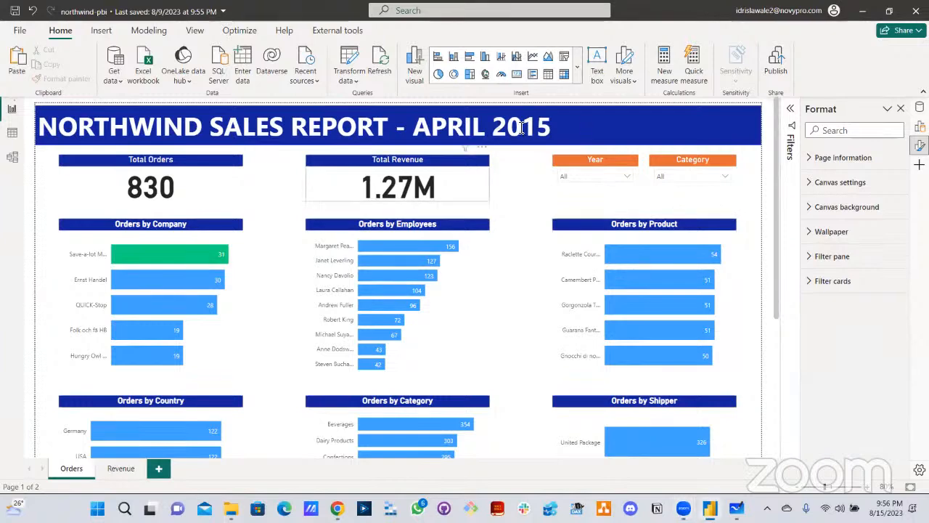
# - Try centring the title banner's text, and return it to left alignment
pyautogui.click(452, 127)
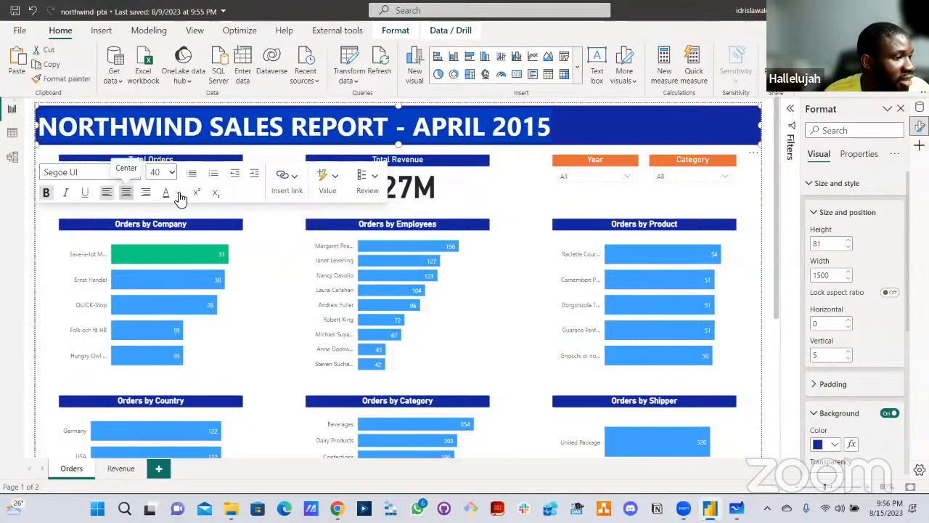
pyautogui.click(126, 193)
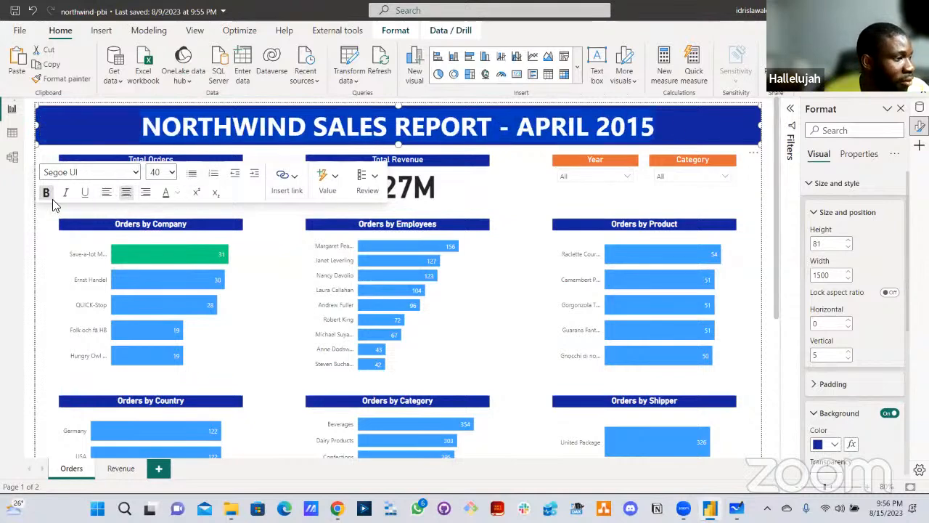
pyautogui.click(106, 193)
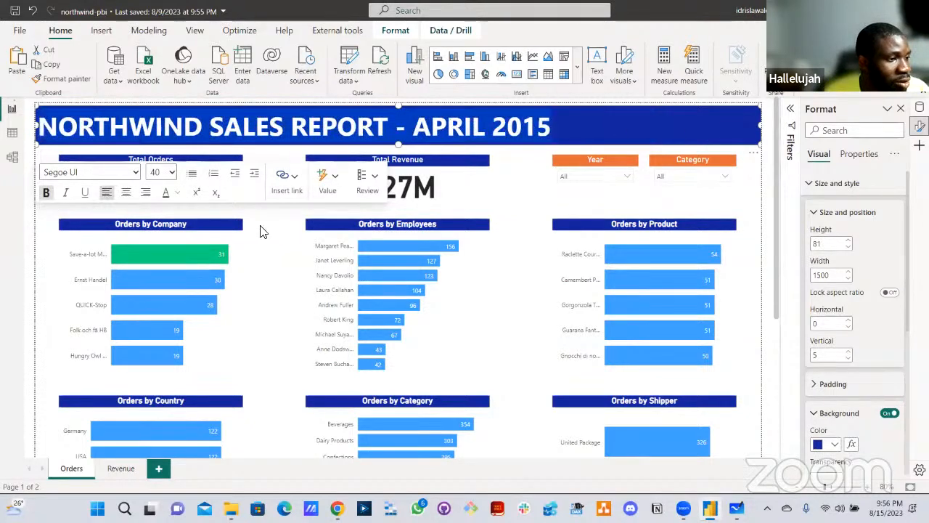
pyautogui.click(768, 120)
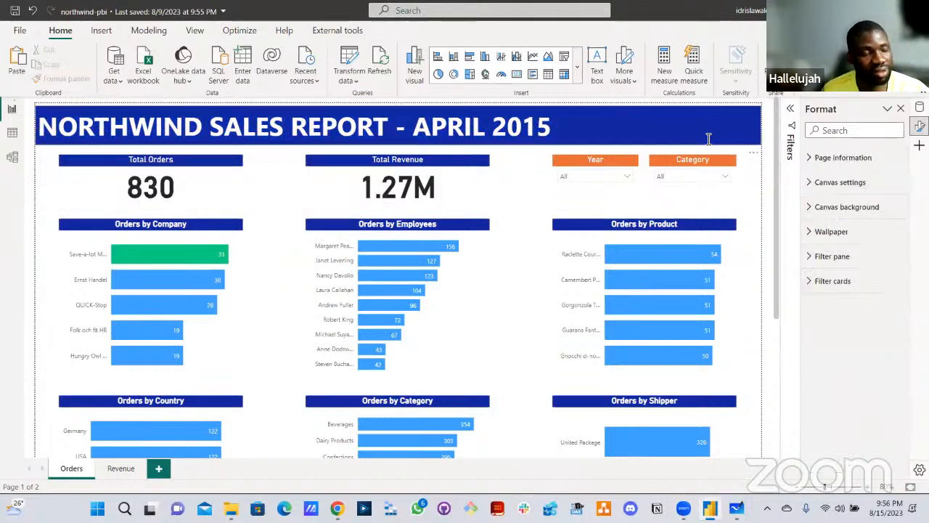
pyautogui.click(547, 131)
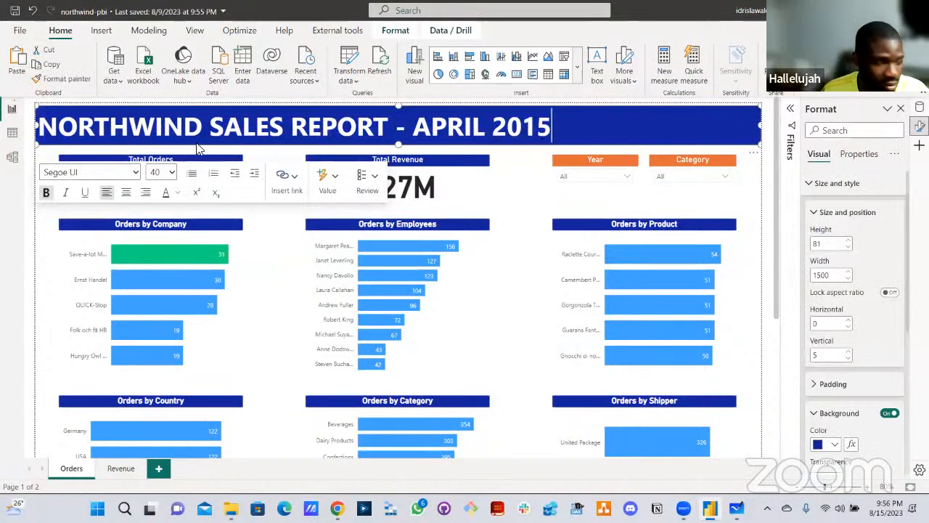
pyautogui.click(286, 273)
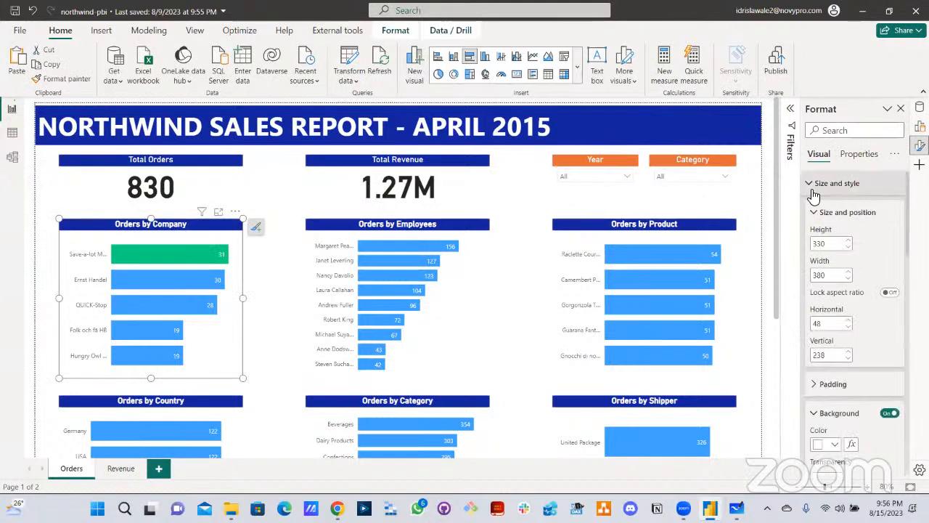
pyautogui.click(813, 187)
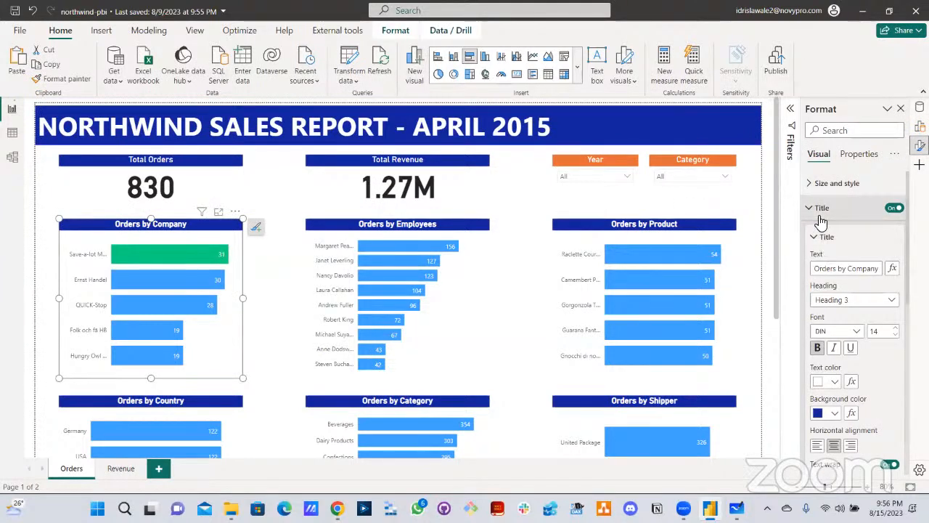
pyautogui.click(819, 216)
pyautogui.click(526, 217)
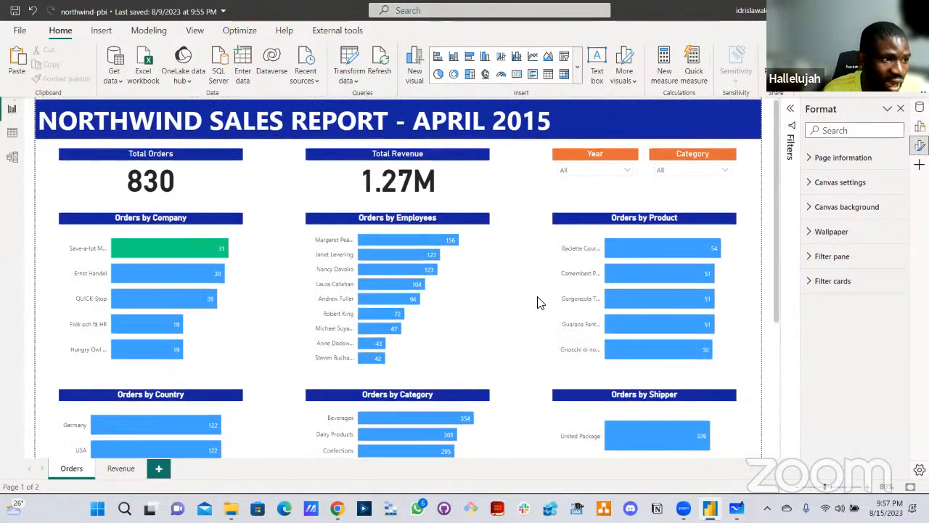
pyautogui.scroll(-3, 539, 302)
pyautogui.scroll(3, 539, 302)
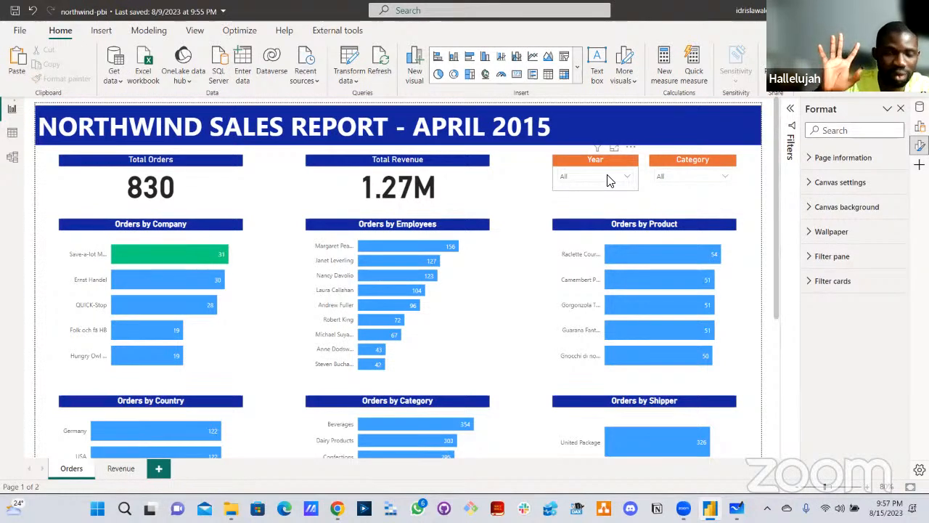
# - Add the orders table's Start of Month field as a visual-level filter on the Total Revenue card
pyautogui.click(790, 113)
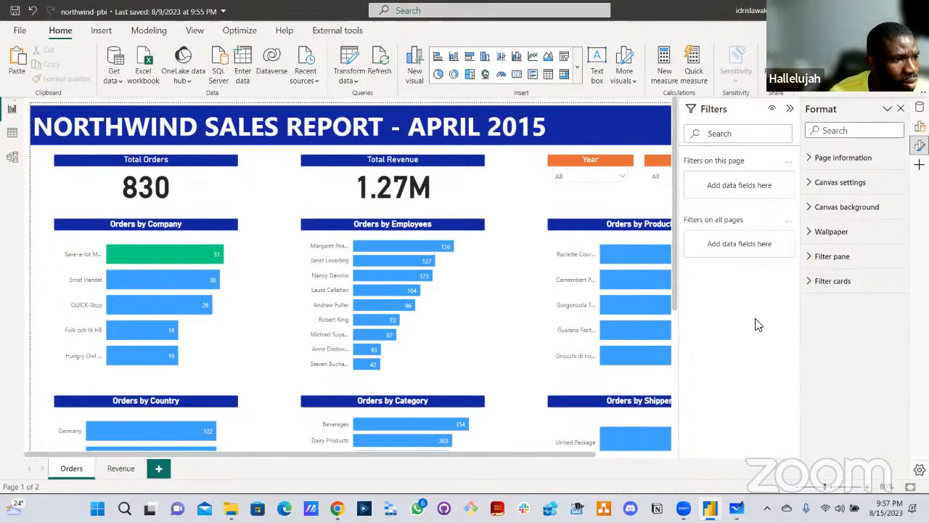
pyautogui.click(458, 174)
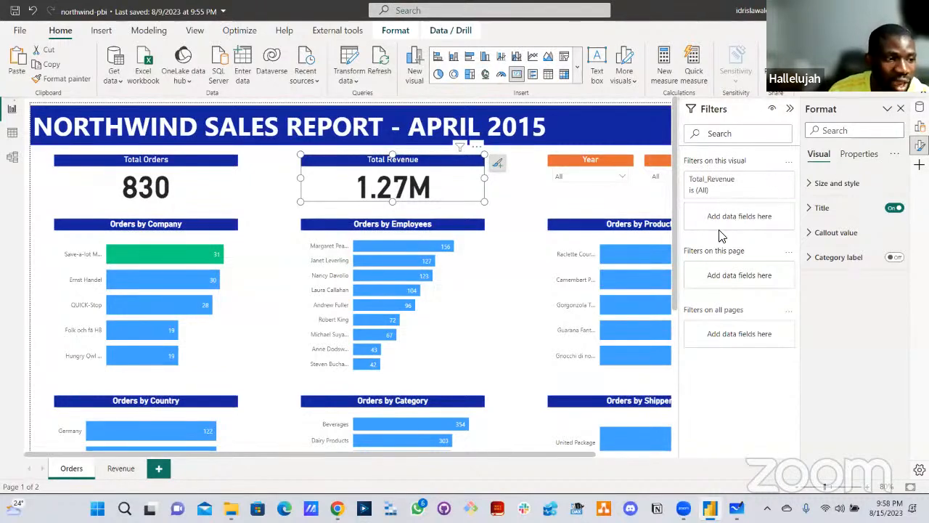
pyautogui.click(919, 107)
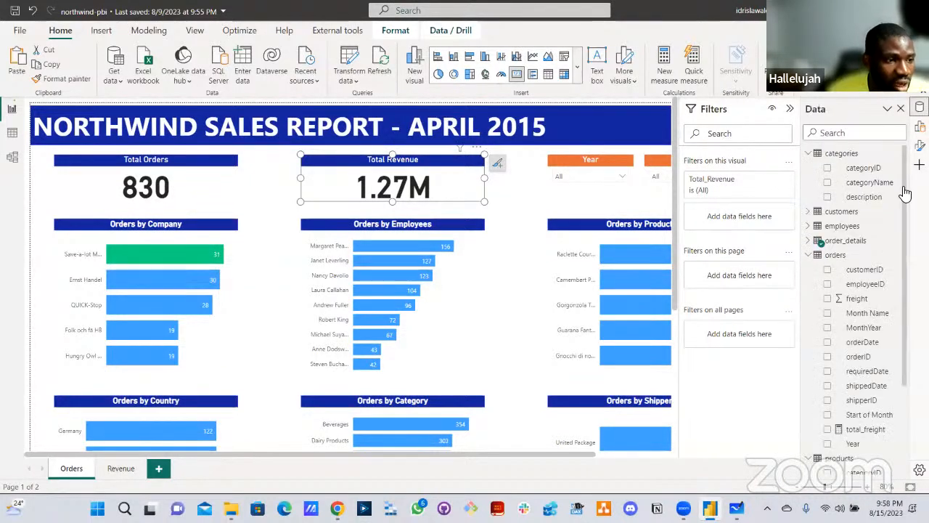
pyautogui.scroll(-3, 852, 330)
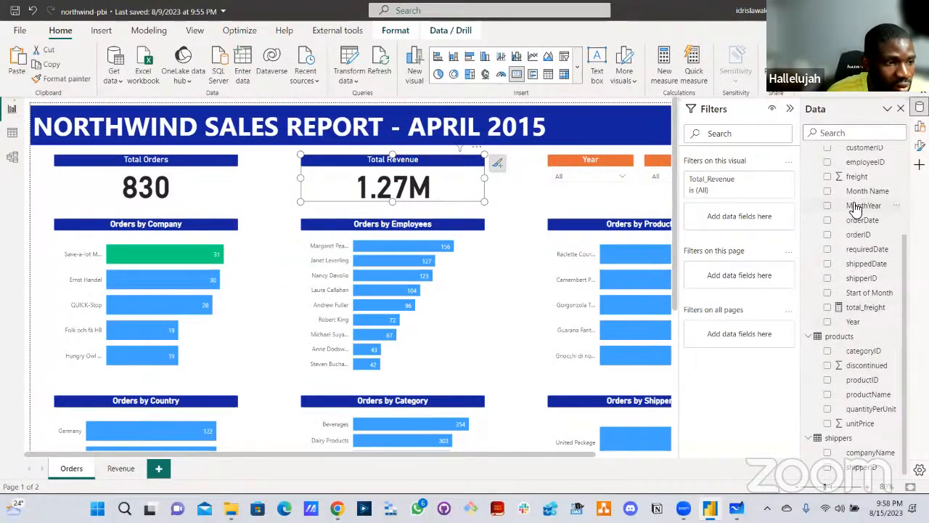
pyautogui.moveTo(856, 207); pyautogui.dragTo(748, 216)
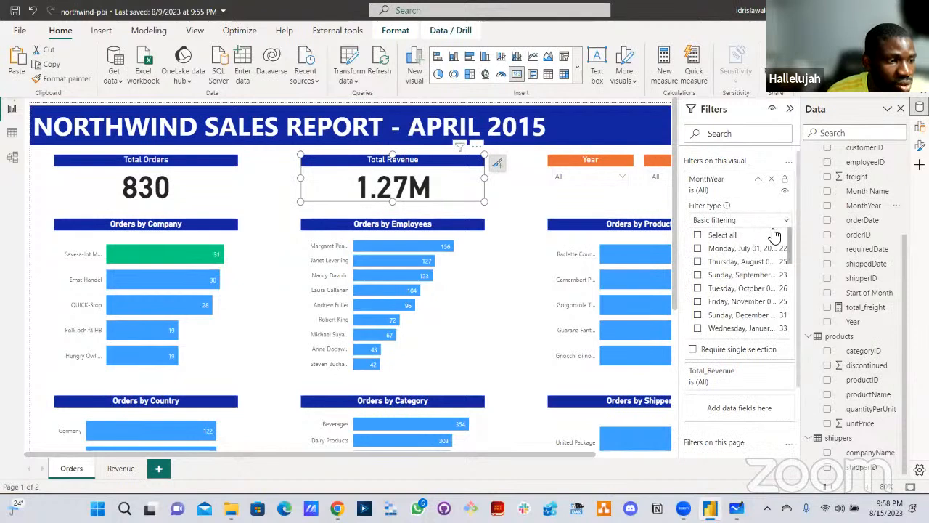
pyautogui.click(772, 180)
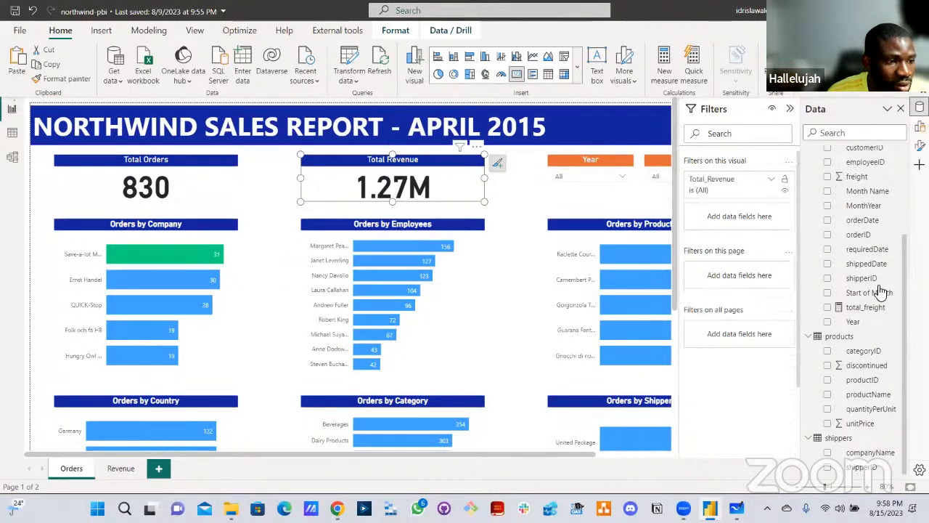
pyautogui.moveTo(870, 293); pyautogui.dragTo(753, 225)
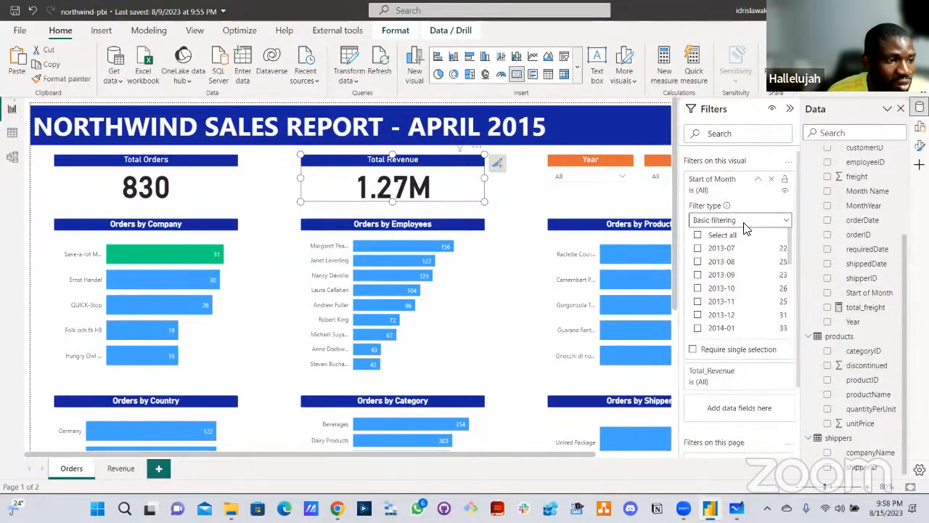
# - Switch the Total Revenue card's Start of Month filter to advanced filtering
pyautogui.click(742, 221)
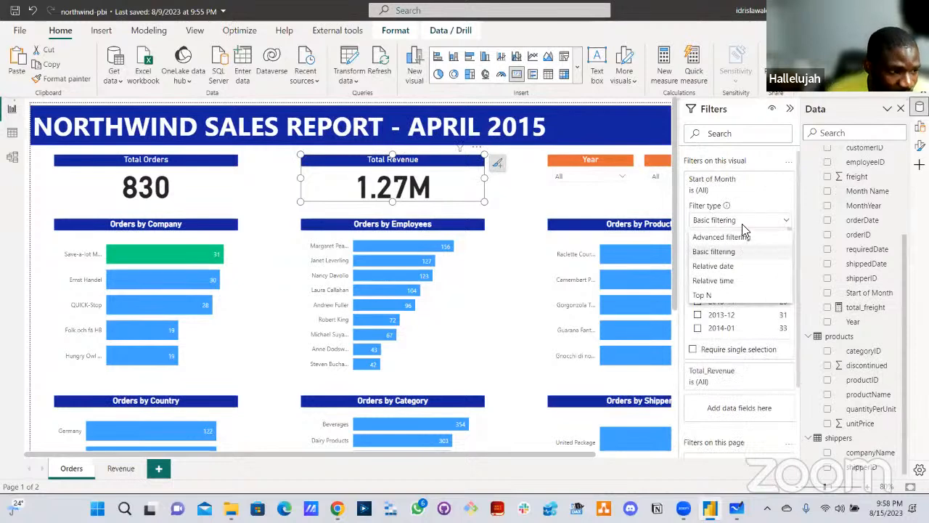
pyautogui.click(736, 253)
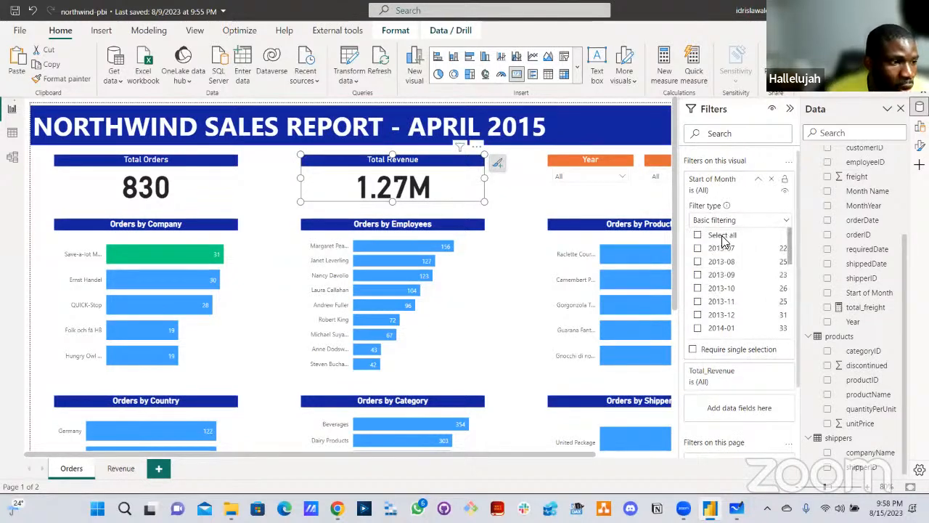
pyautogui.click(722, 223)
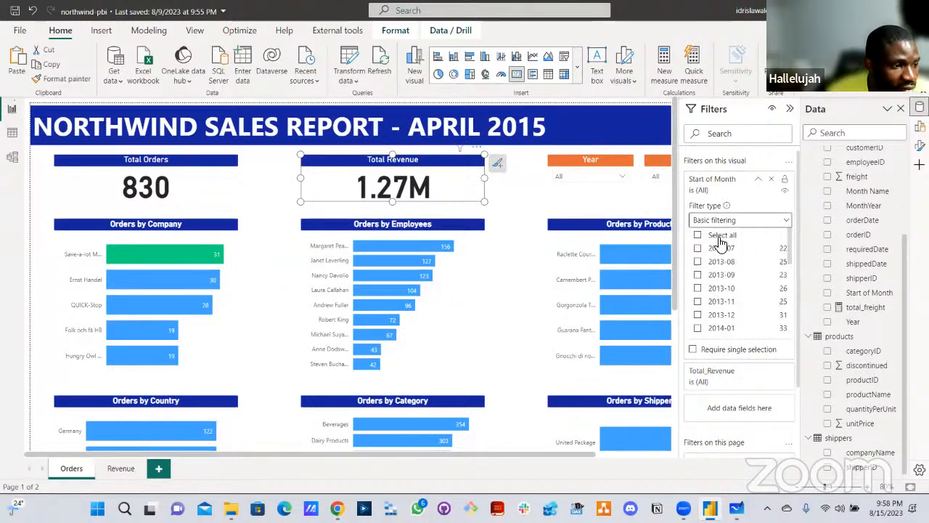
pyautogui.click(721, 237)
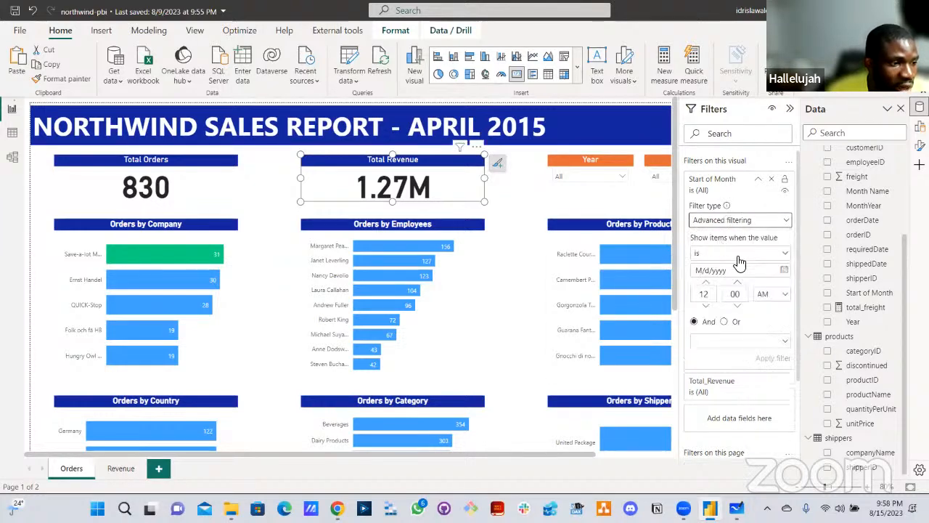
# - Filter the Total Revenue card to Start of Month values before 5/1/2015 and apply the filter
pyautogui.click(718, 252)
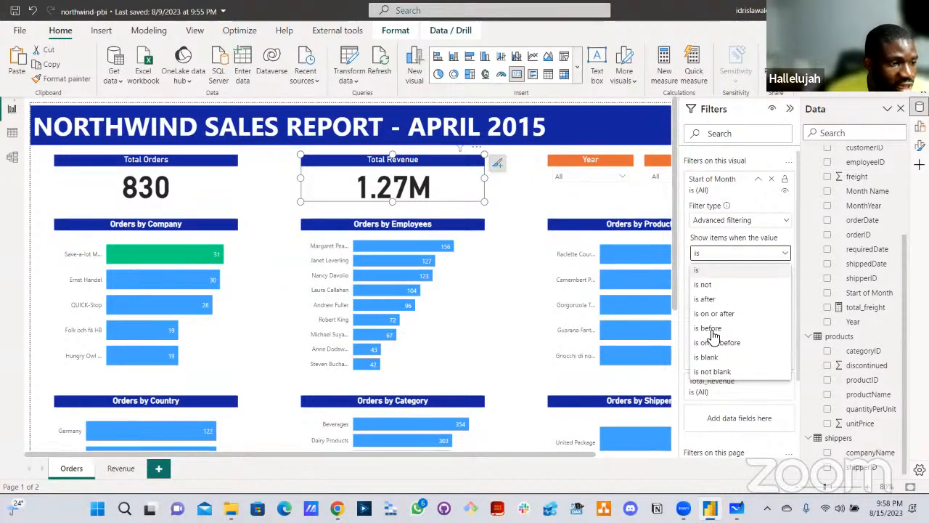
pyautogui.click(711, 328)
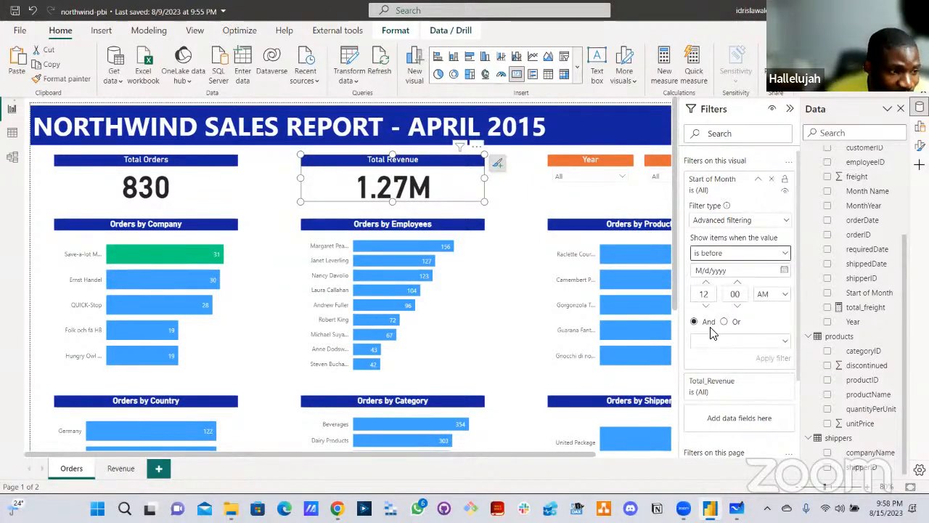
pyautogui.click(784, 270)
pyautogui.click(791, 294)
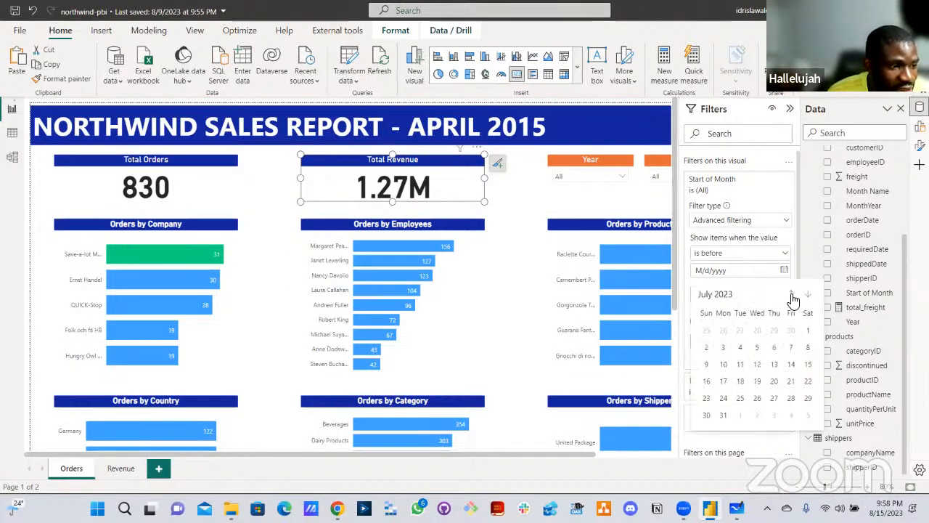
pyautogui.click(791, 294)
pyautogui.click(791, 294)
pyautogui.click(791, 293)
pyautogui.click(791, 294)
pyautogui.click(791, 294)
pyautogui.click(732, 298)
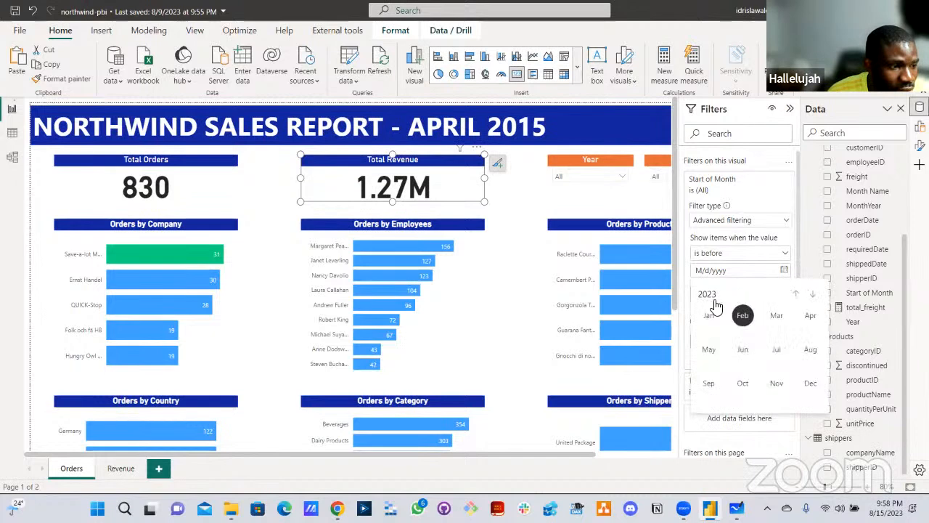
pyautogui.click(796, 294)
pyautogui.click(795, 293)
pyautogui.click(795, 294)
pyautogui.click(796, 294)
pyautogui.click(795, 294)
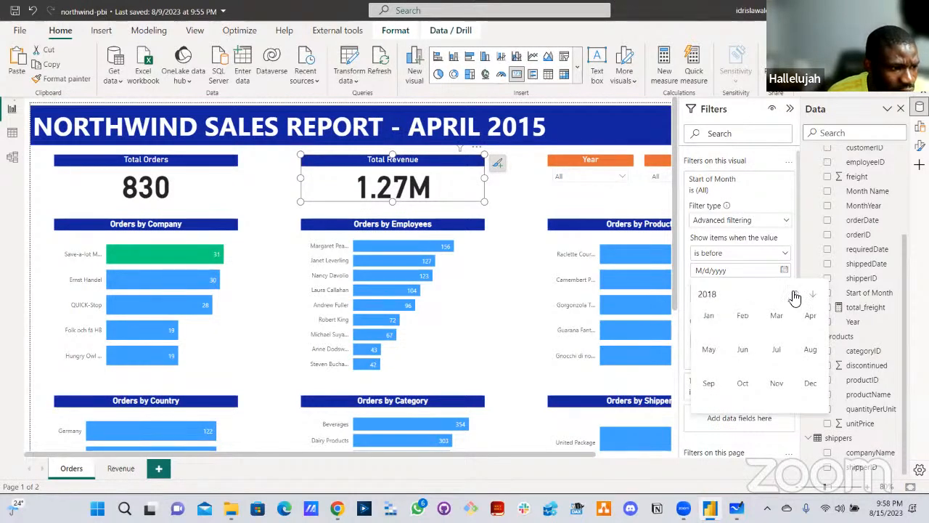
pyautogui.click(796, 294)
pyautogui.click(795, 294)
pyautogui.click(795, 294)
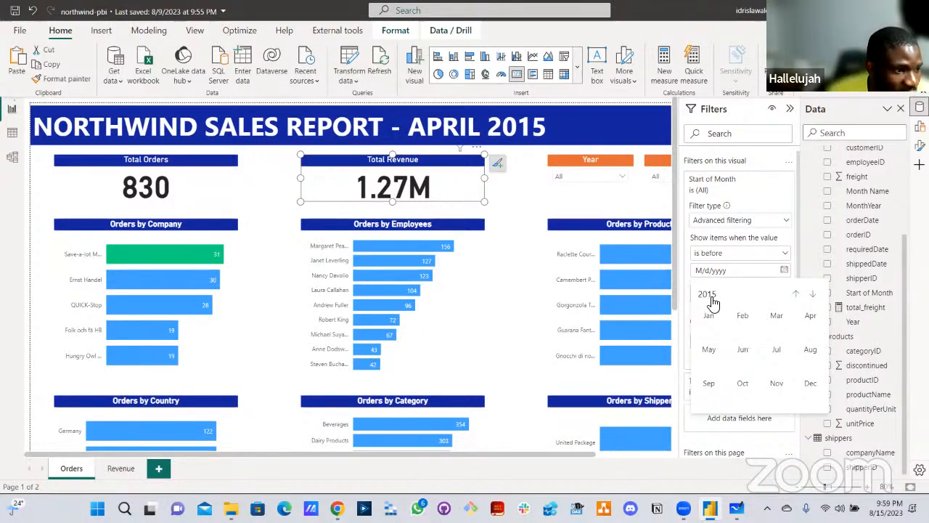
pyautogui.click(710, 352)
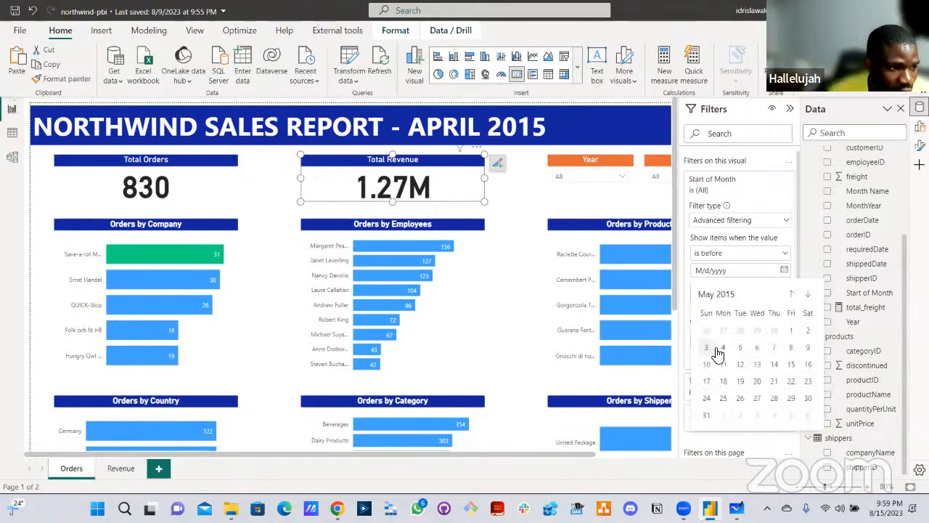
pyautogui.click(793, 332)
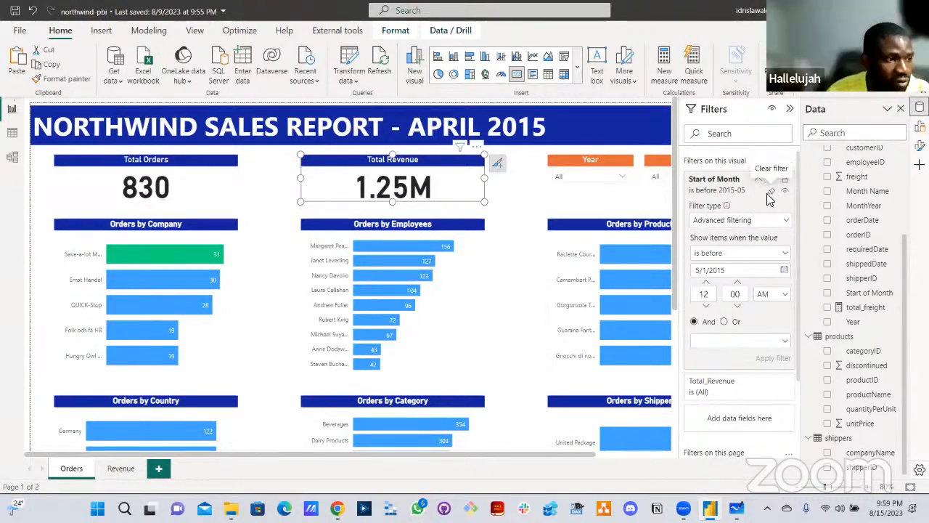
# - Clear the date condition from the Total Revenue card's Start of Month filter and collapse the filter's settings
pyautogui.click(771, 191)
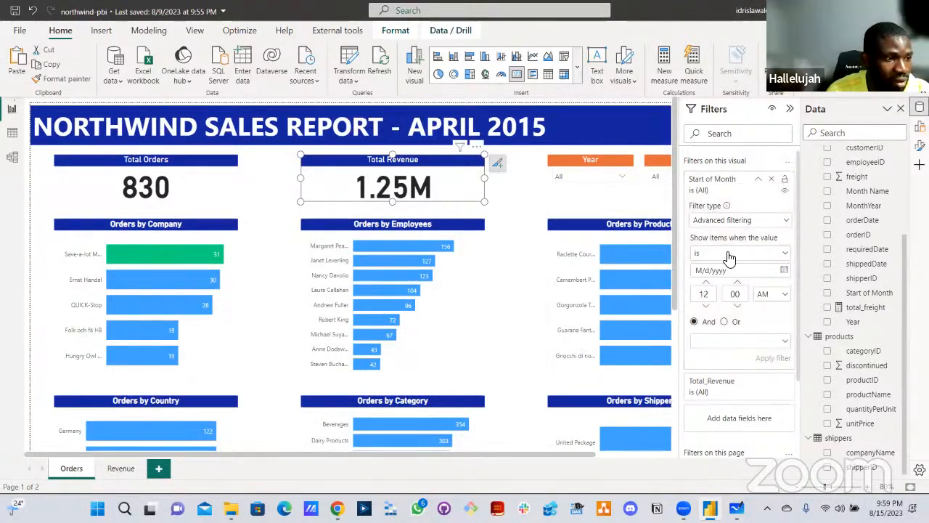
pyautogui.click(591, 210)
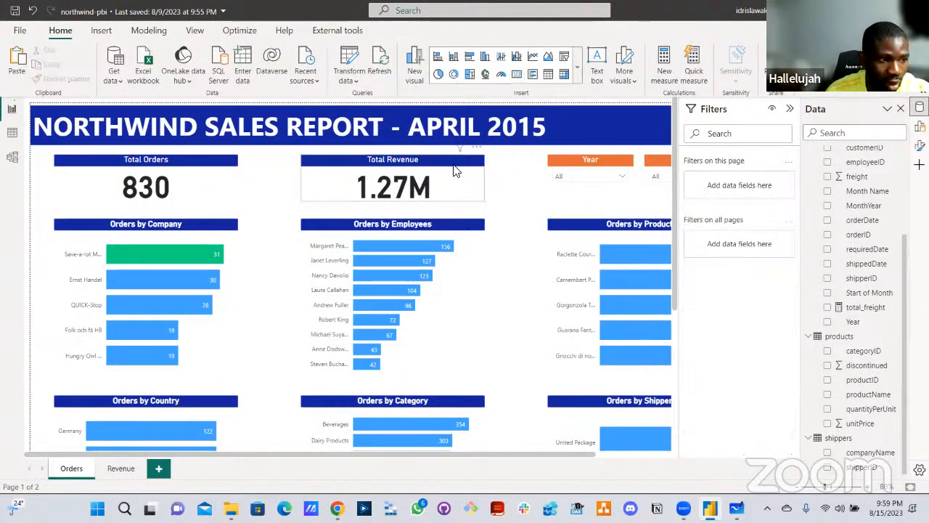
pyautogui.click(454, 194)
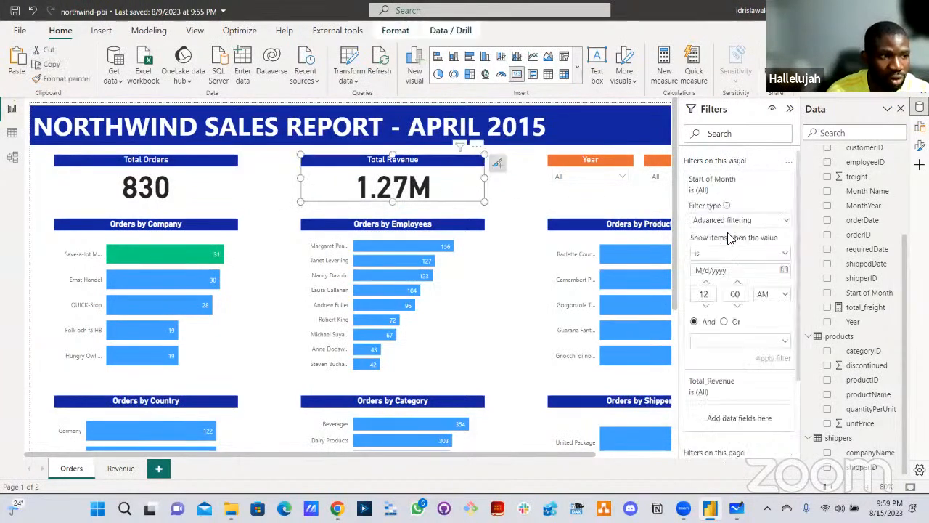
pyautogui.click(745, 183)
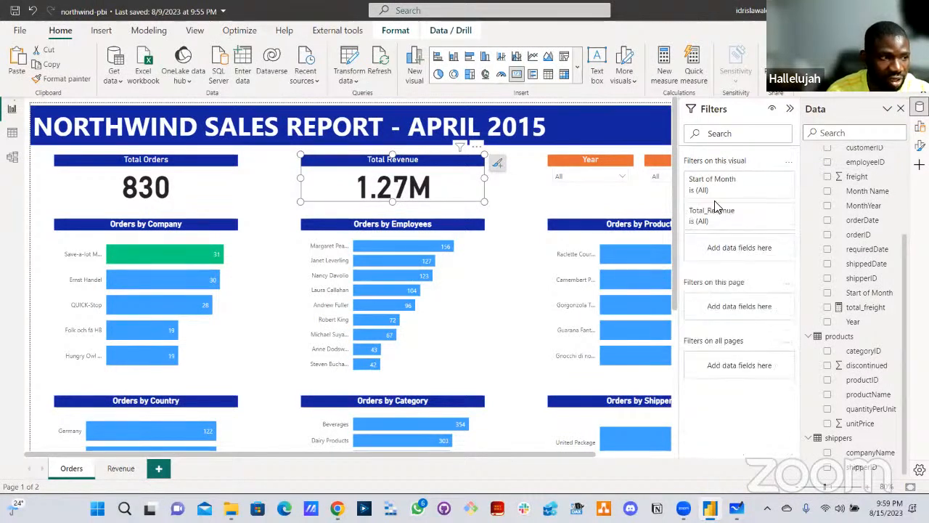
# - Add the orders table's Start of Month field as a page-level filter on the Orders page, using basic filtering
pyautogui.click(530, 207)
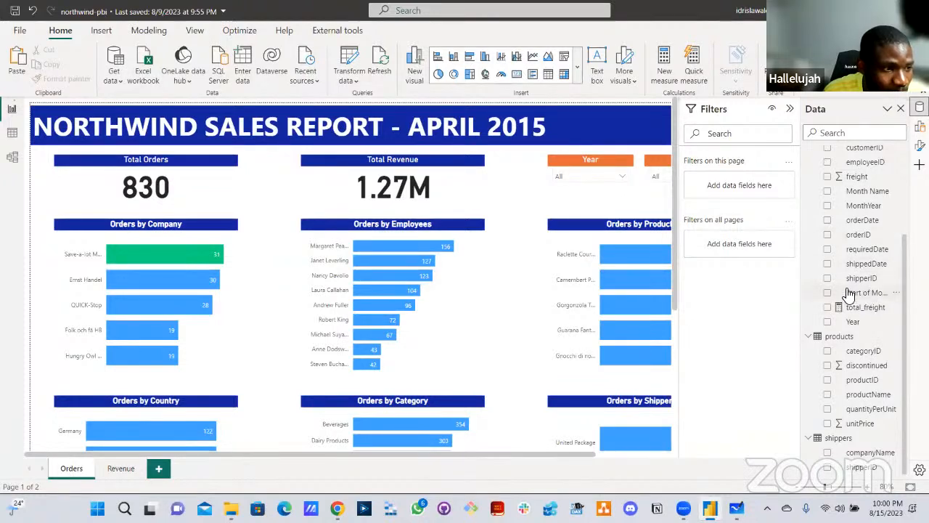
pyautogui.moveTo(849, 292); pyautogui.dragTo(749, 190)
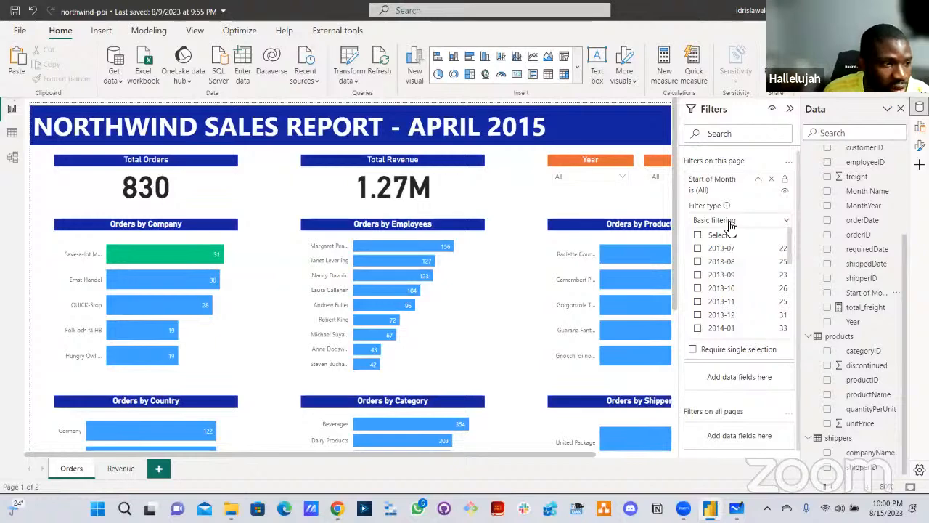
pyautogui.click(727, 222)
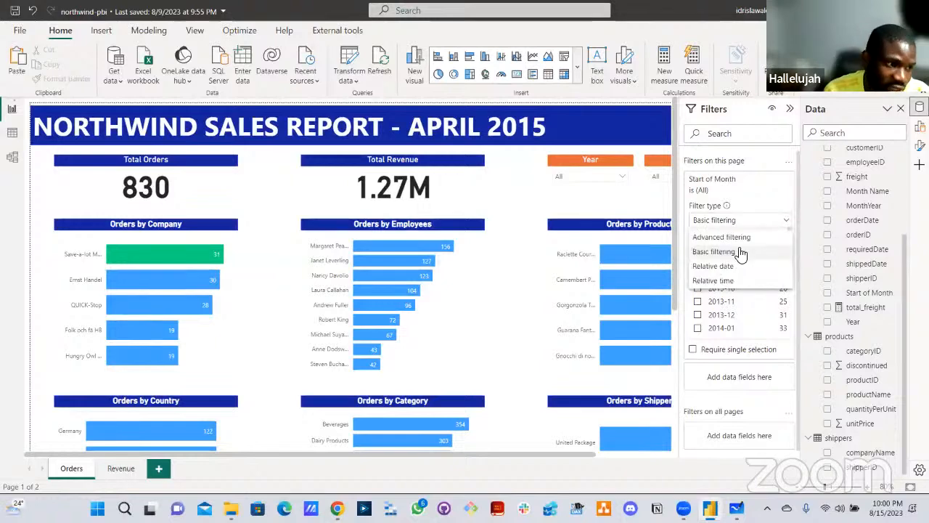
pyautogui.click(714, 251)
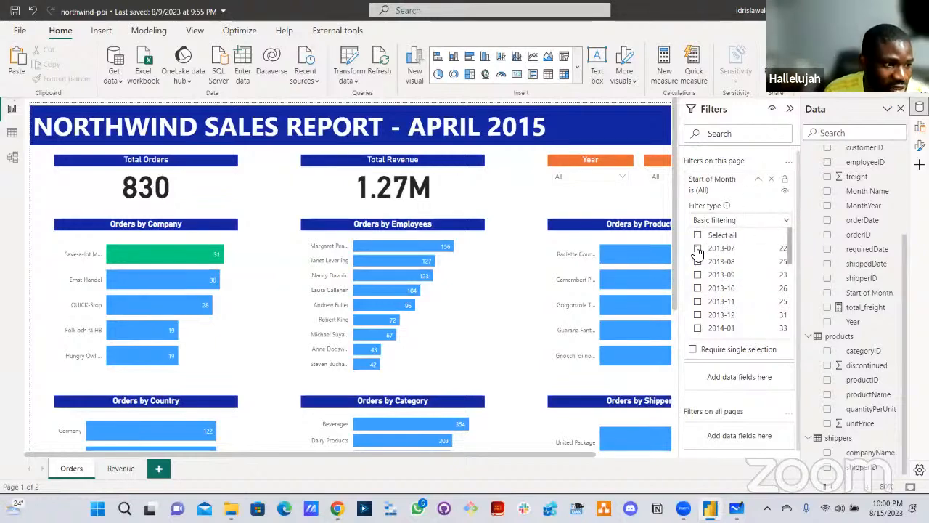
# - Include the months 2013-07 through 2013-12 in the page-level Start of Month filter
pyautogui.click(698, 248)
pyautogui.click(697, 262)
pyautogui.click(697, 274)
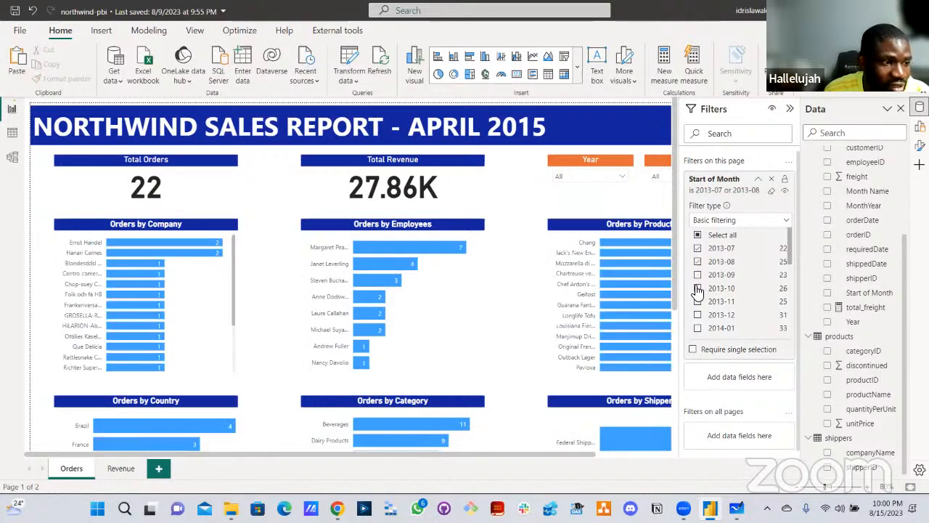
pyautogui.click(715, 288)
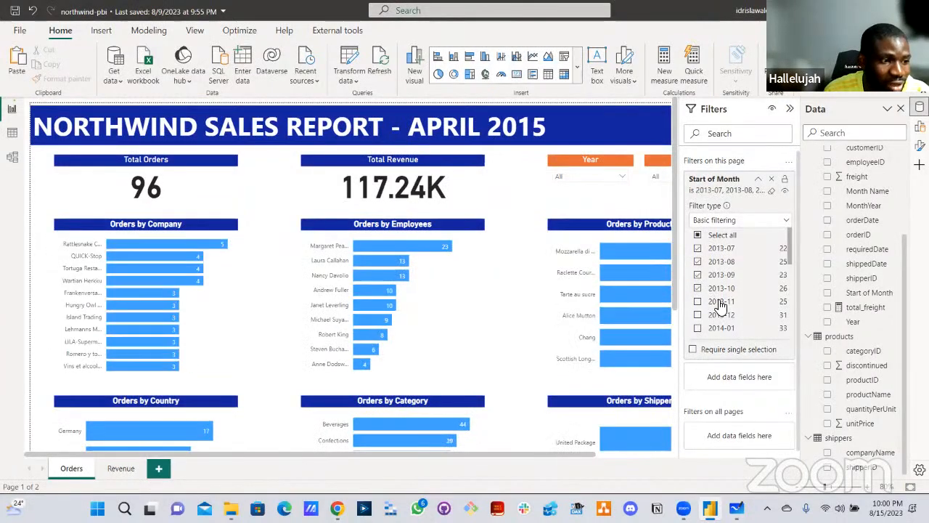
pyautogui.scroll(-3, 718, 301)
pyautogui.scroll(4, 722, 301)
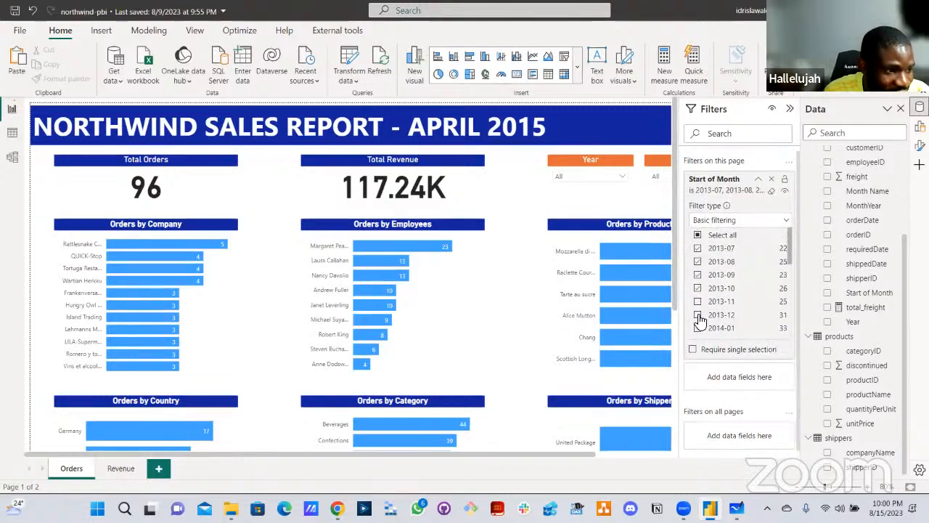
pyautogui.click(701, 302)
pyautogui.click(698, 314)
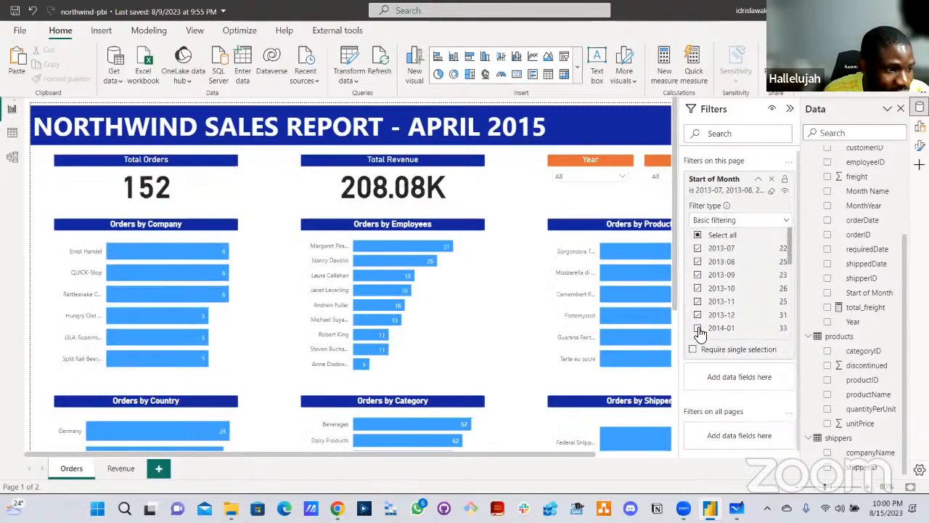
# - Include the months 2014-02 through 2014-05 in the page-level Start of Month filter
pyautogui.scroll(-2, 699, 310)
pyautogui.click(698, 310)
pyautogui.click(700, 307)
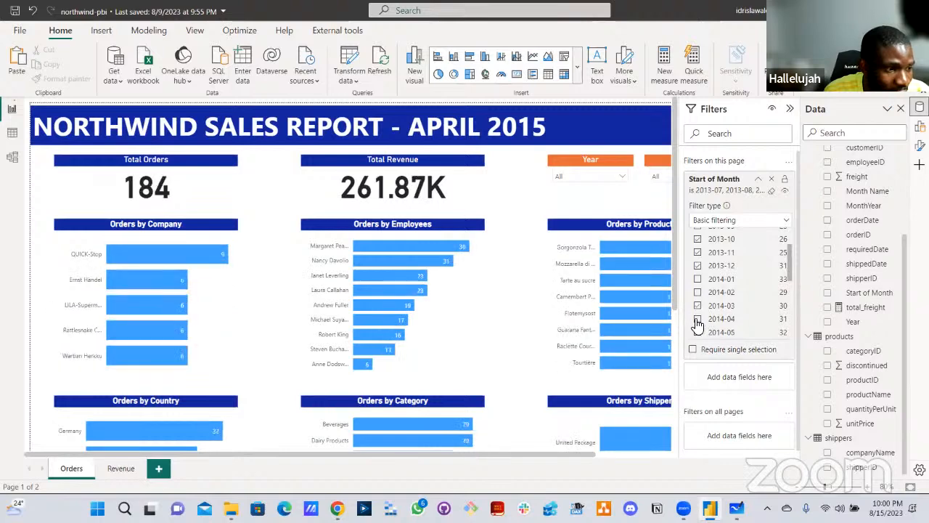
pyautogui.click(738, 292)
pyautogui.click(722, 319)
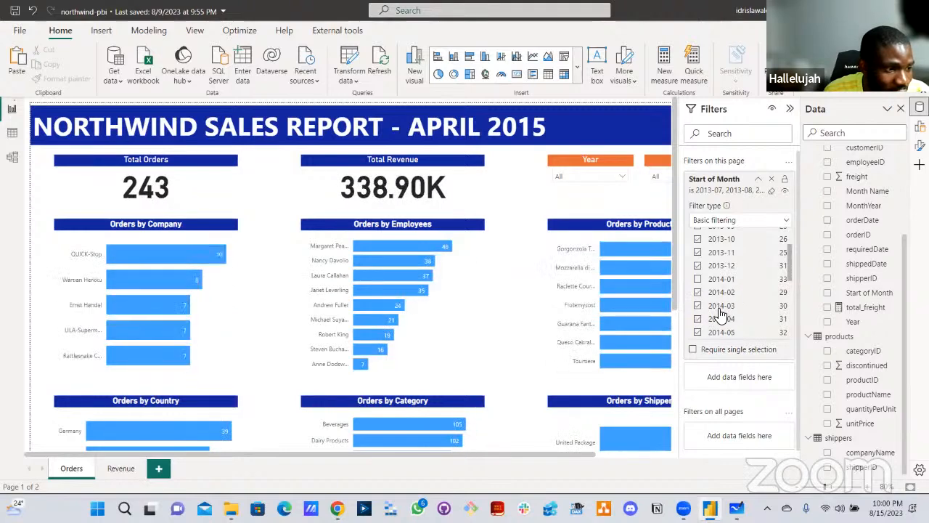
# - Include the months 2014-06 through 2014-11 in the page-level Start of Month filter
pyautogui.scroll(-3, 720, 312)
pyautogui.click(698, 265)
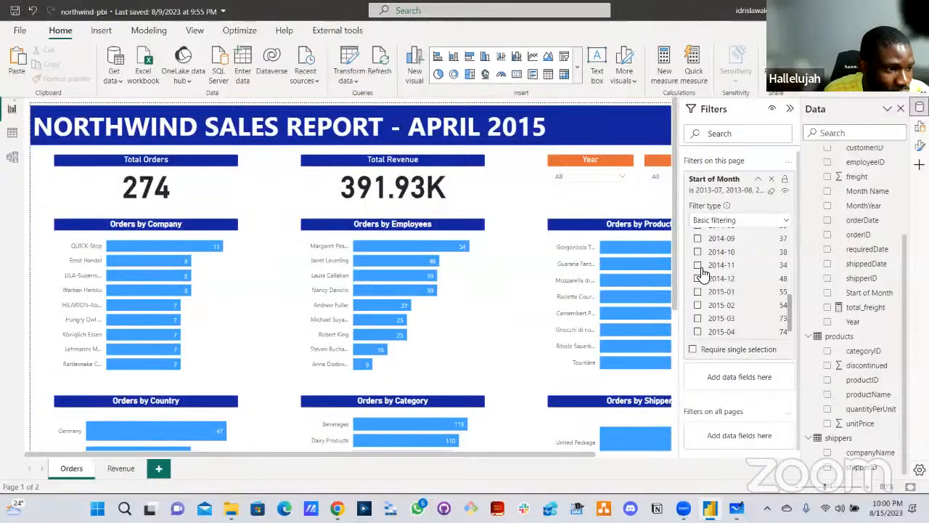
pyautogui.scroll(2, 700, 268)
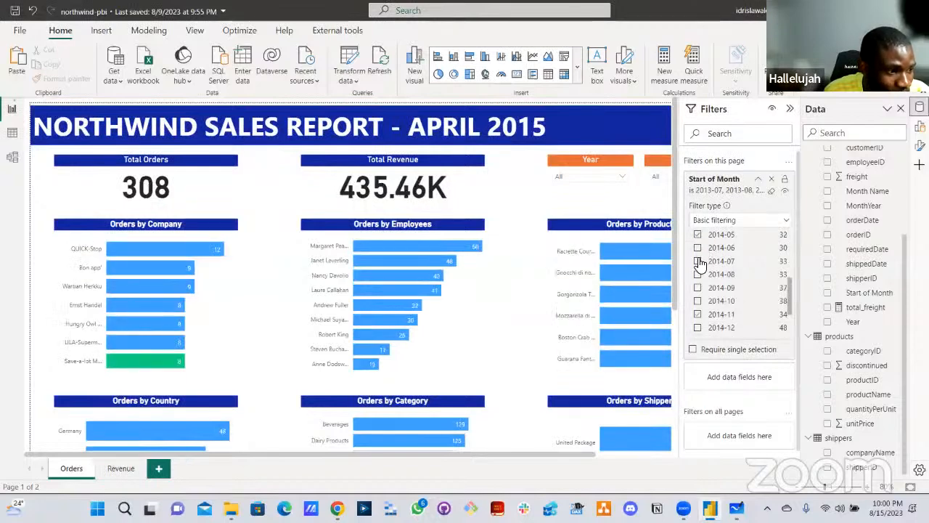
pyautogui.click(699, 261)
pyautogui.click(698, 274)
pyautogui.click(697, 287)
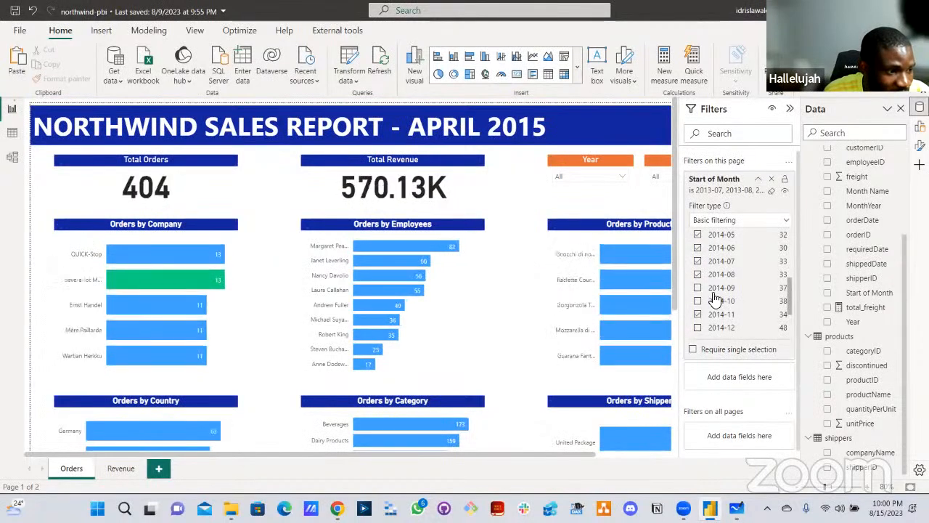
pyautogui.click(698, 300)
# - Include the months 2014-12 through 2015-04 in the page-level filter, leaving 2015-05 out
pyautogui.scroll(-2, 707, 286)
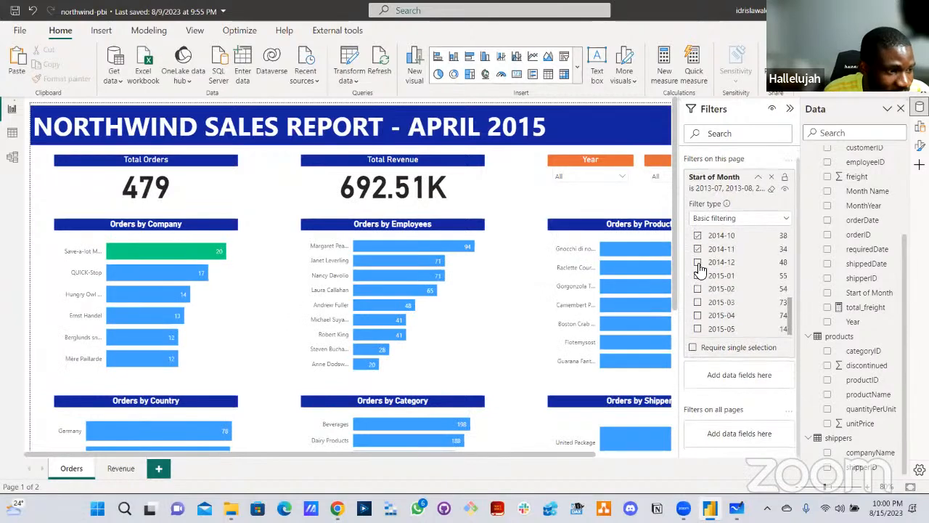
pyautogui.click(697, 262)
pyautogui.click(698, 276)
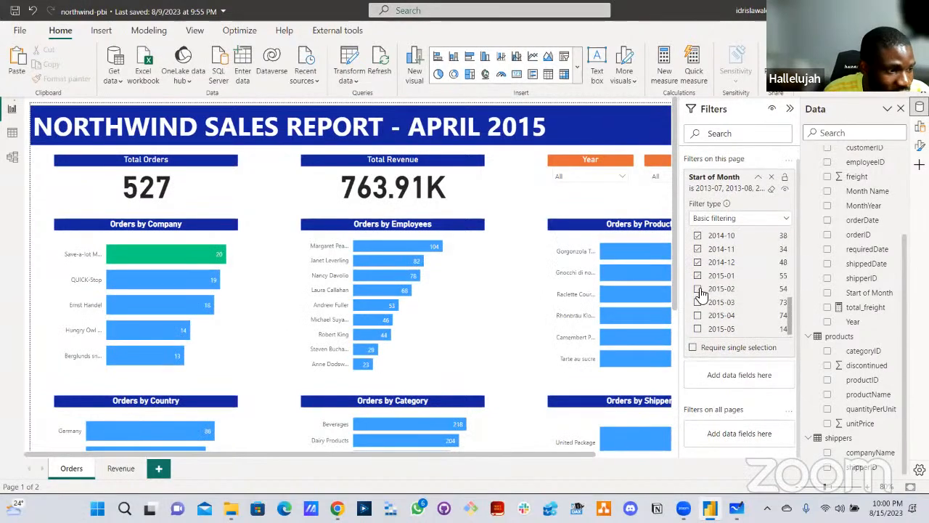
pyautogui.click(698, 288)
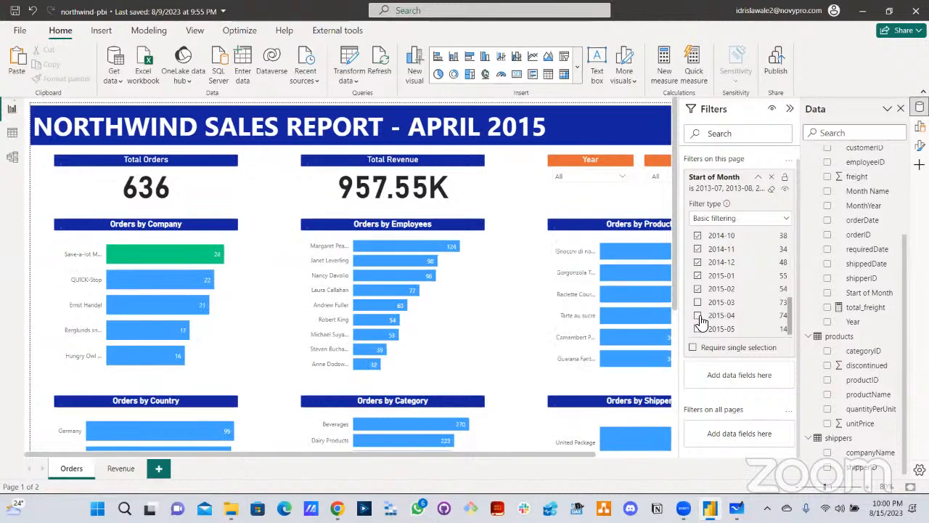
pyautogui.click(697, 302)
pyautogui.click(710, 315)
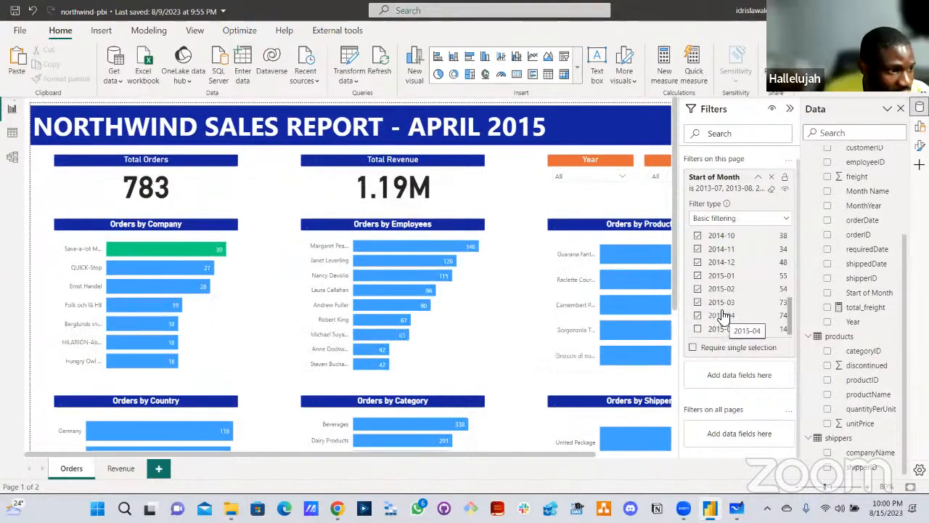
# - Include the skipped month 2014-01 in the page-level filter and check the rest of the month selection
pyautogui.scroll(3, 724, 315)
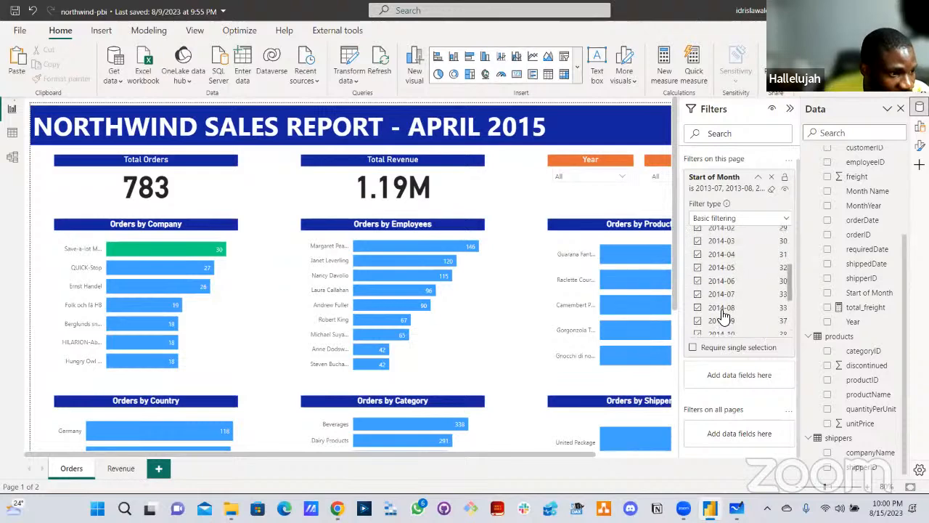
pyautogui.scroll(3, 723, 315)
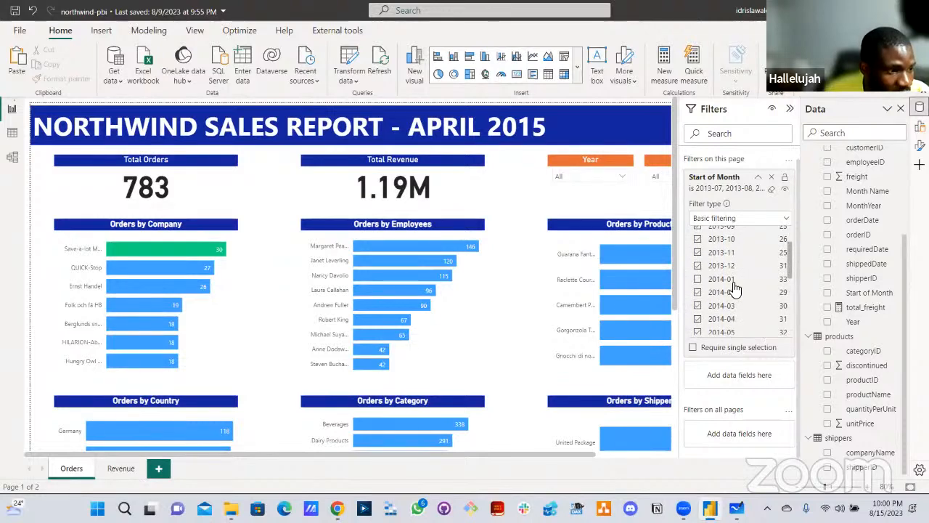
pyautogui.scroll(2, 733, 288)
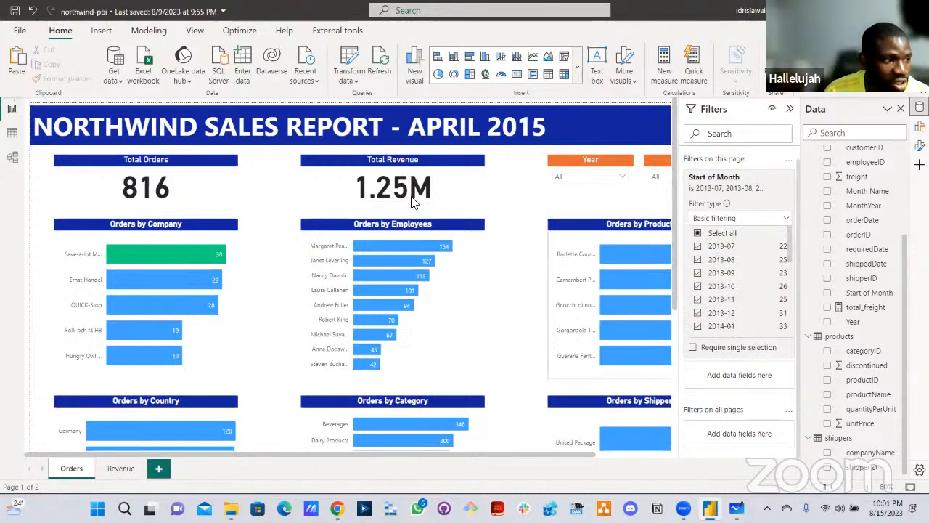
pyautogui.scroll(-5, 737, 308)
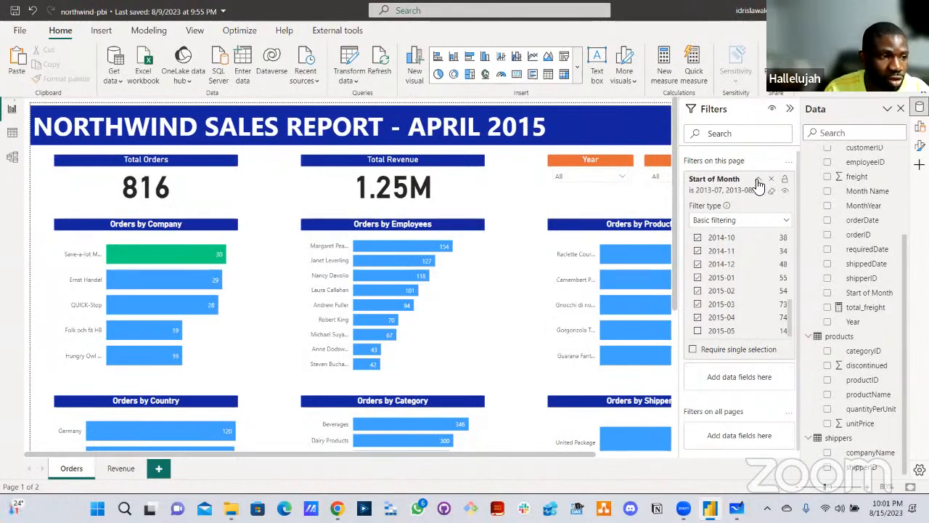
# - Collapse the page-level Start of Month filter and remove it from the Orders page
pyautogui.click(757, 179)
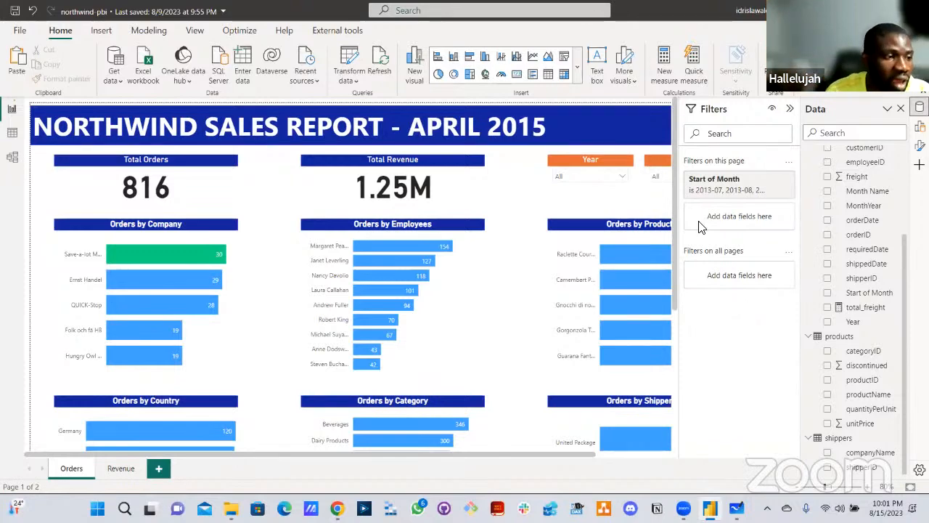
pyautogui.click(781, 179)
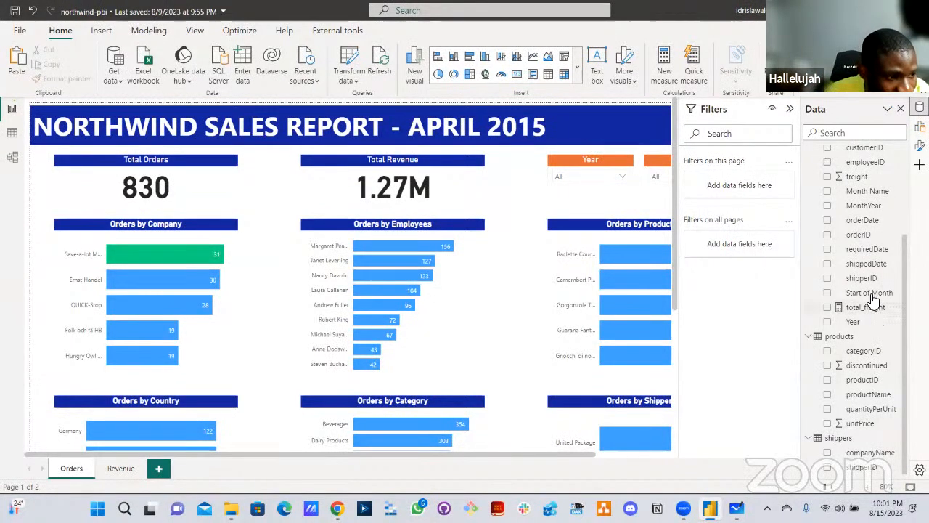
# - Add the orders table's Start of Month field as a filter on all pages and switch it to advanced filtering
pyautogui.moveTo(873, 296); pyautogui.dragTo(753, 249)
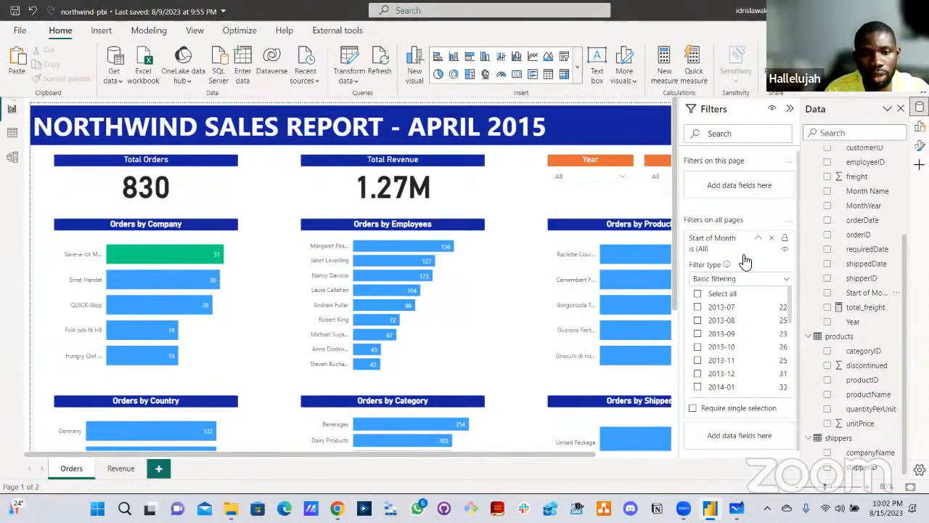
pyautogui.click(743, 280)
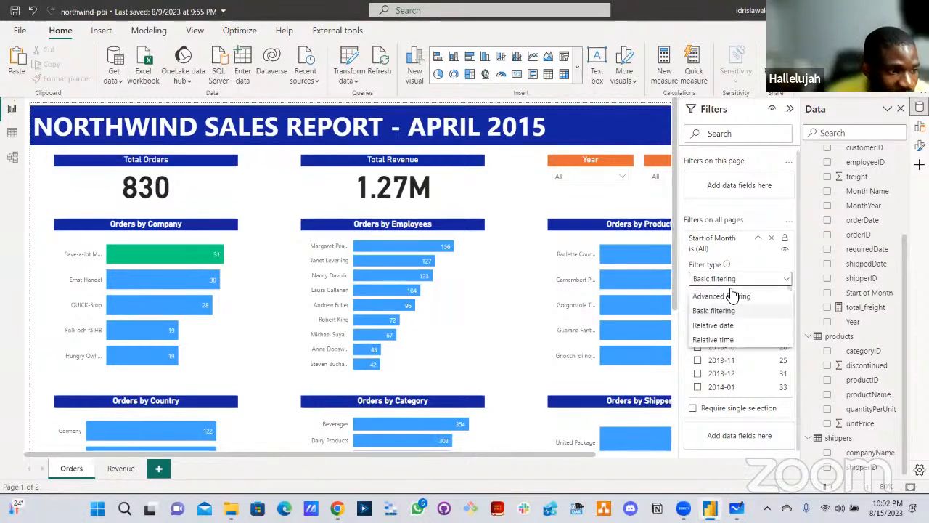
pyautogui.click(720, 297)
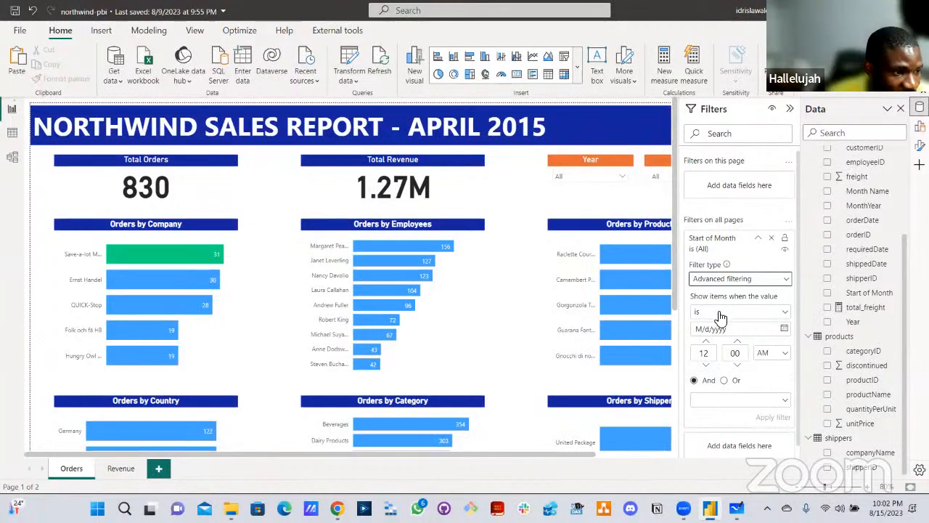
# - Filter all pages to Start of Month values before 5/1/2015, apply the filter and collapse the Filters pane
pyautogui.click(715, 318)
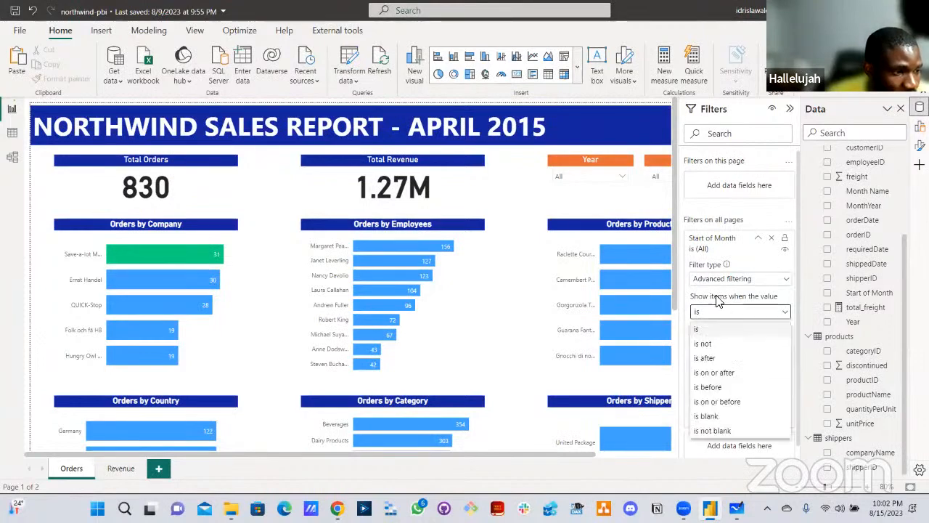
pyautogui.click(718, 333)
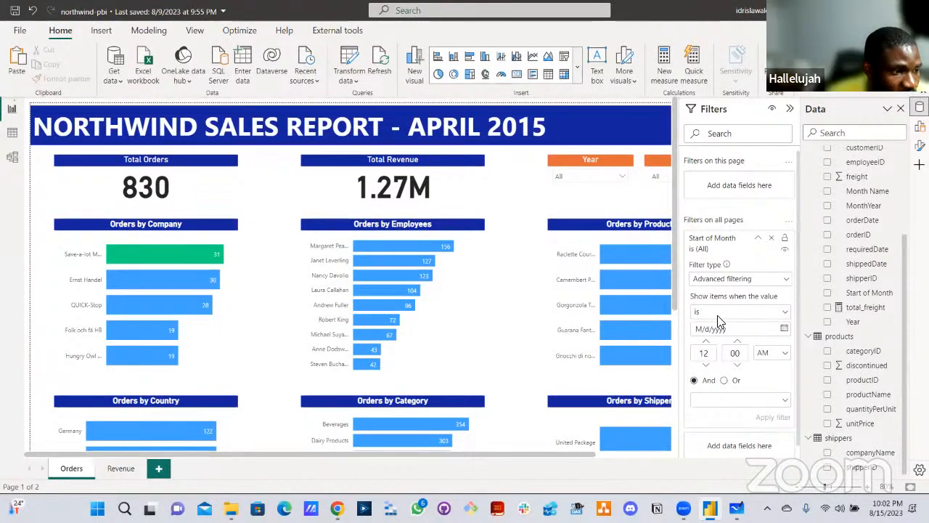
pyautogui.click(719, 314)
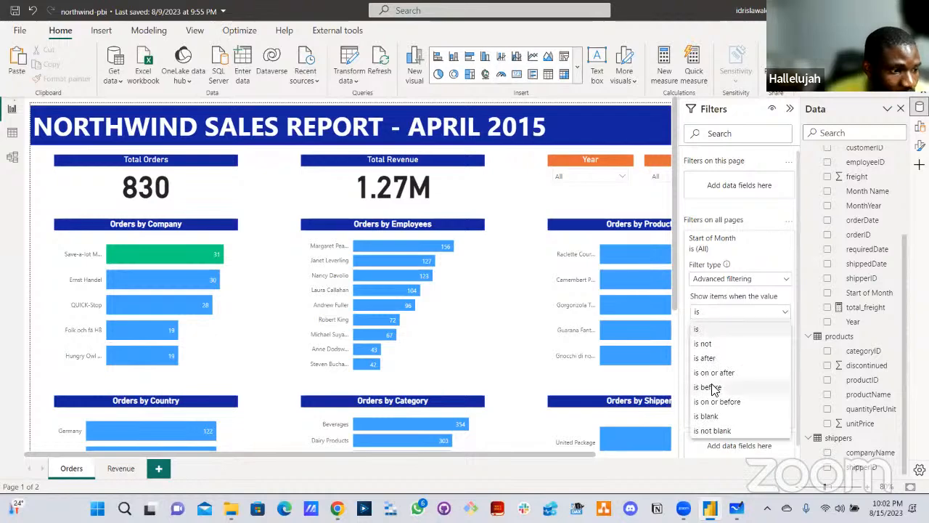
pyautogui.click(712, 387)
pyautogui.click(783, 328)
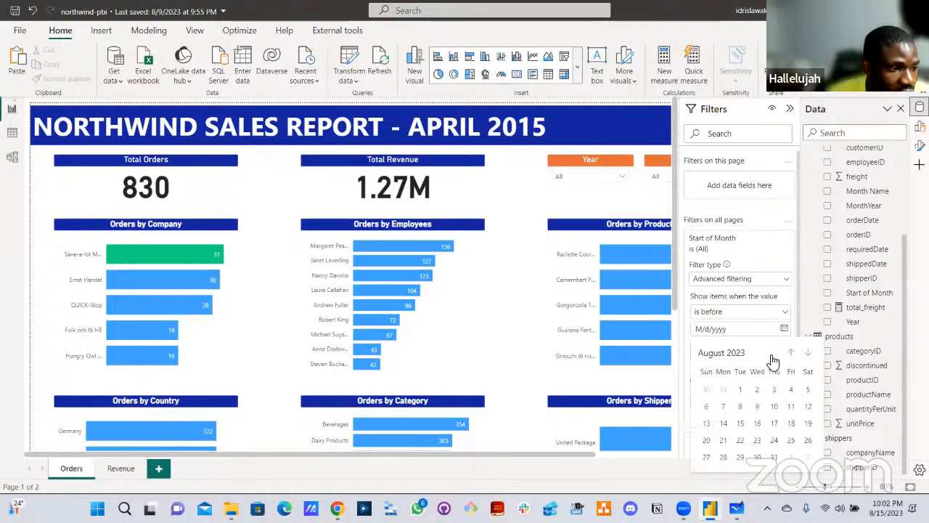
pyautogui.click(734, 353)
pyautogui.click(796, 356)
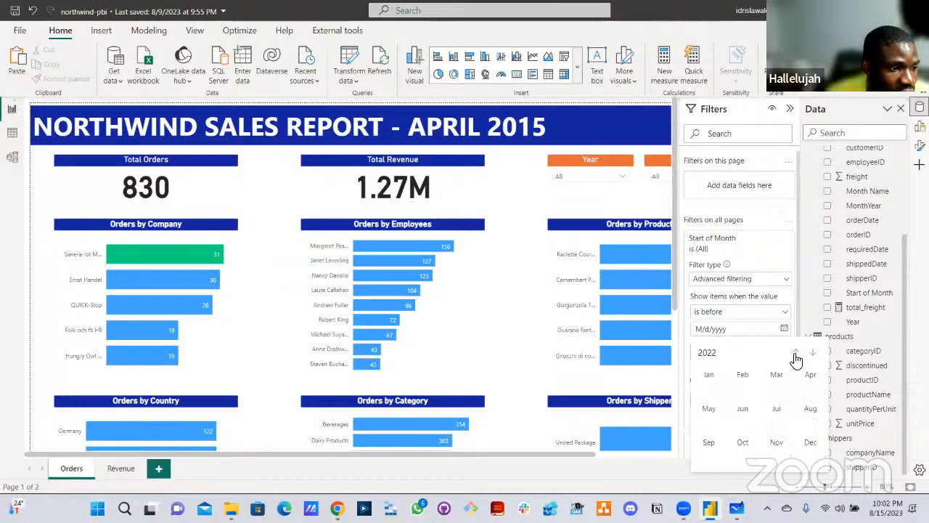
pyautogui.click(796, 354)
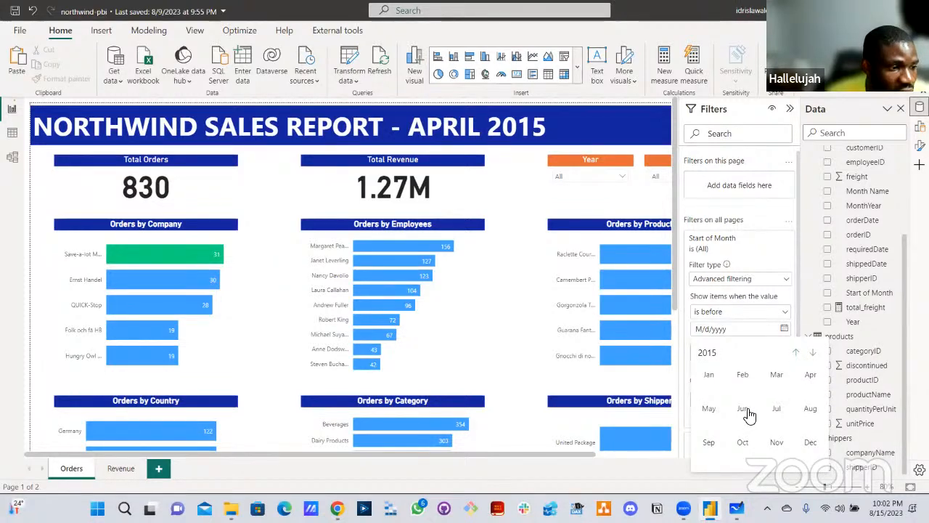
pyautogui.click(708, 408)
pyautogui.click(791, 390)
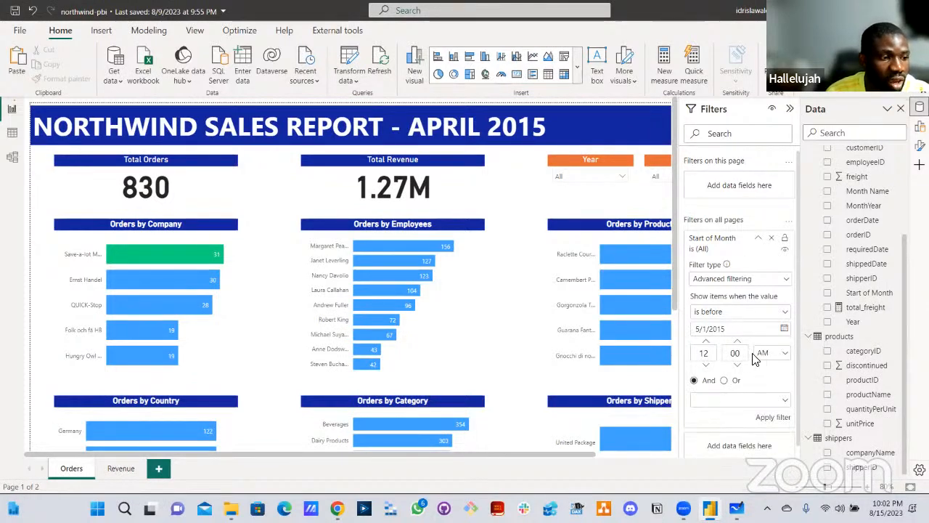
pyautogui.click(771, 419)
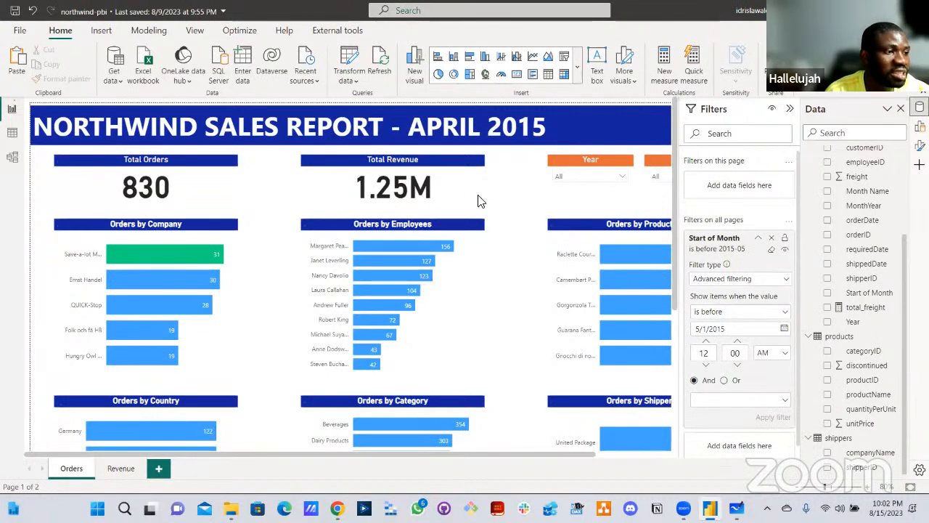
pyautogui.click(789, 109)
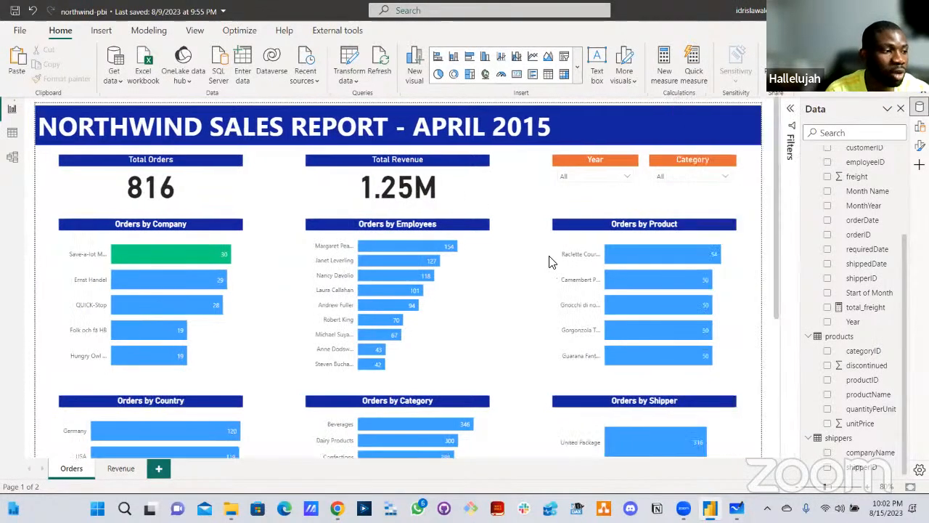
# - Check on the Revenue page that the all-pages Start of Month filter applies, and collapse its filter card
pyautogui.click(117, 467)
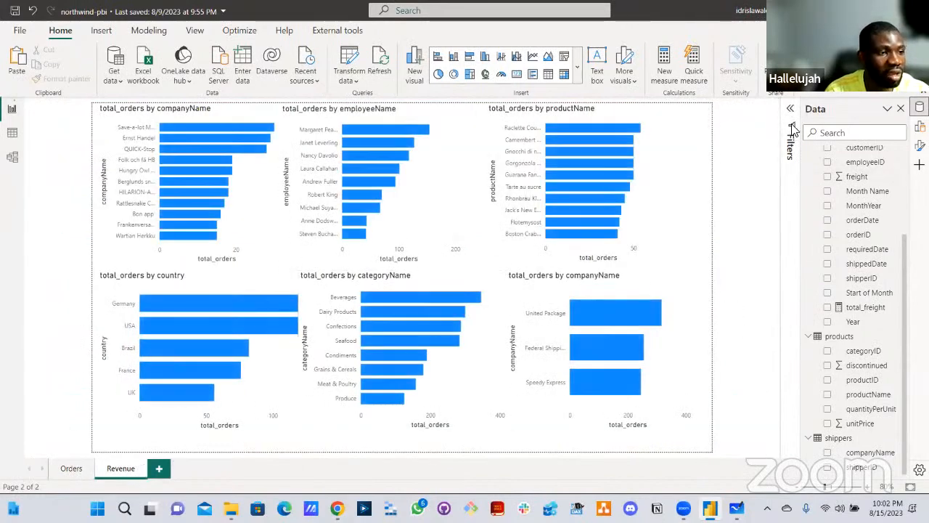
pyautogui.click(790, 109)
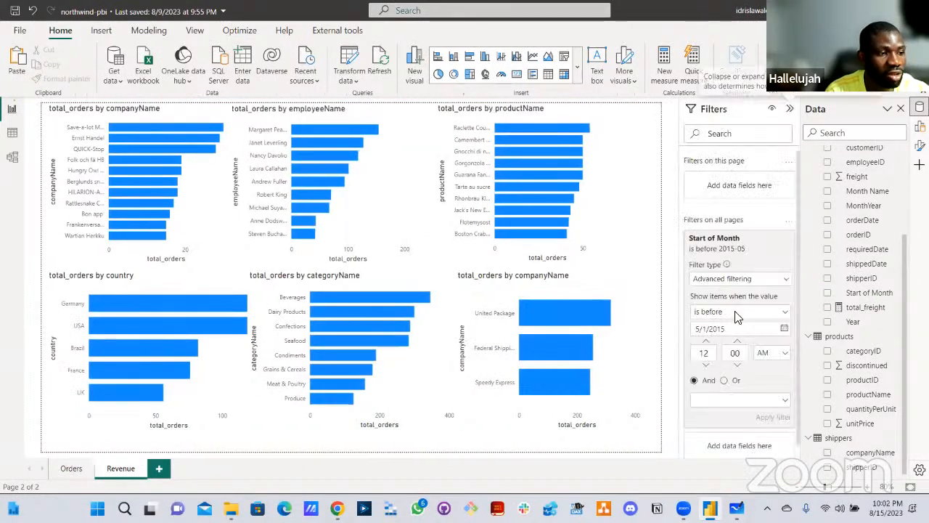
pyautogui.click(757, 240)
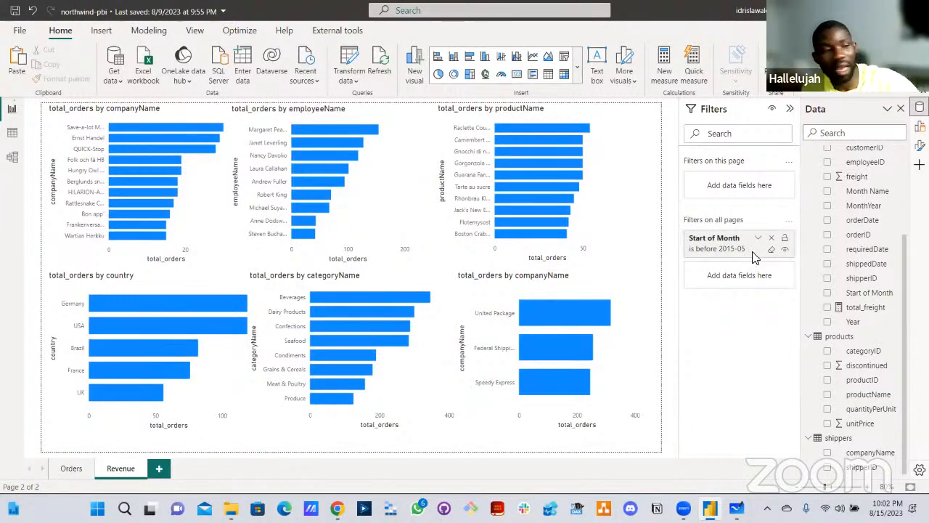
# - Add a blank report page to check the all-pages filter, delete it, and collapse the Filters pane on the Orders page
pyautogui.click(159, 469)
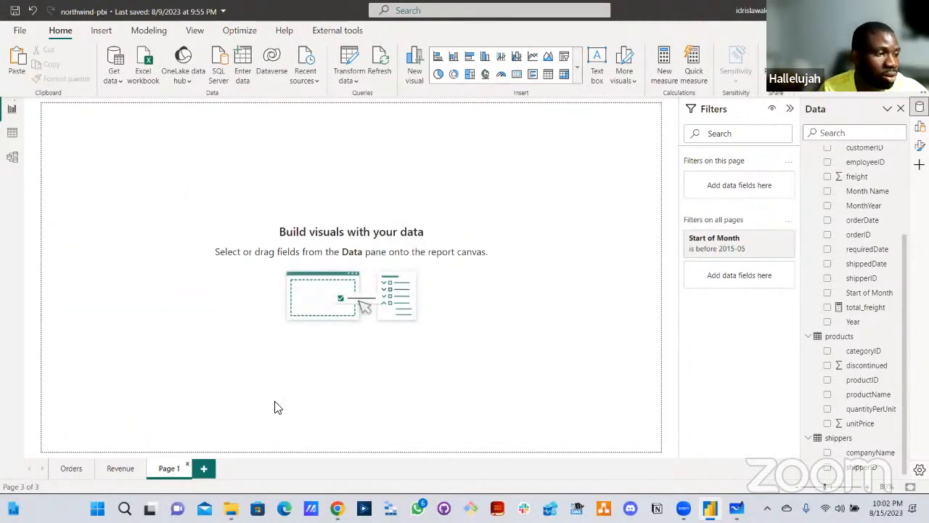
pyautogui.click(557, 276)
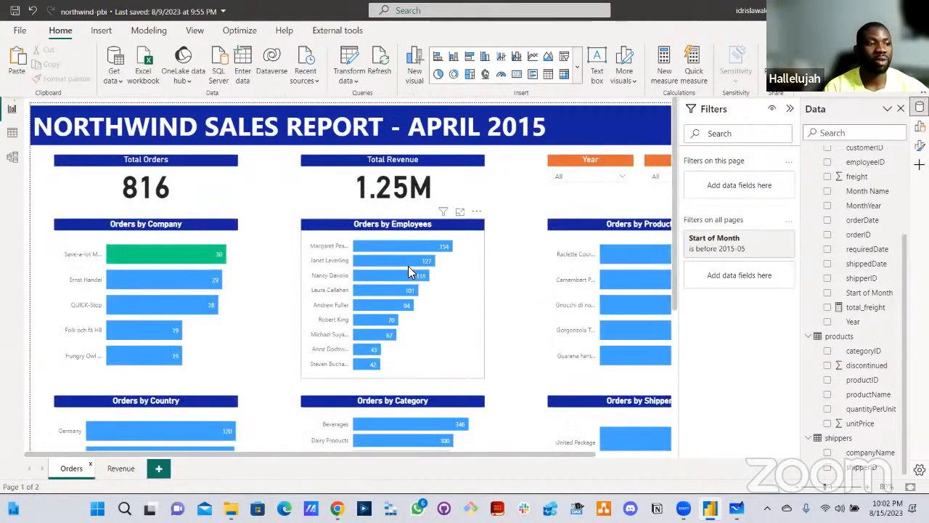
pyautogui.click(789, 110)
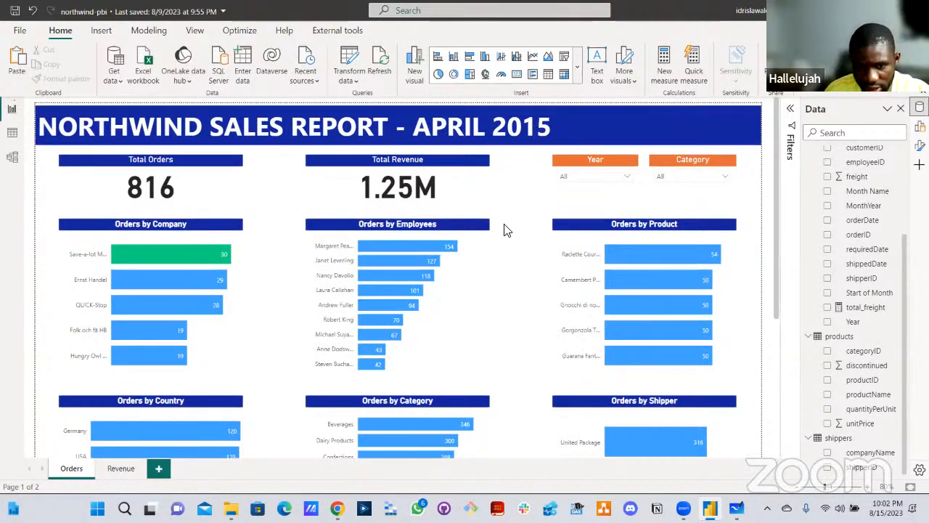
# - Review the Orders page from the title banner down to the Orders By Month-Year line chart
pyautogui.scroll(-5, 525, 308)
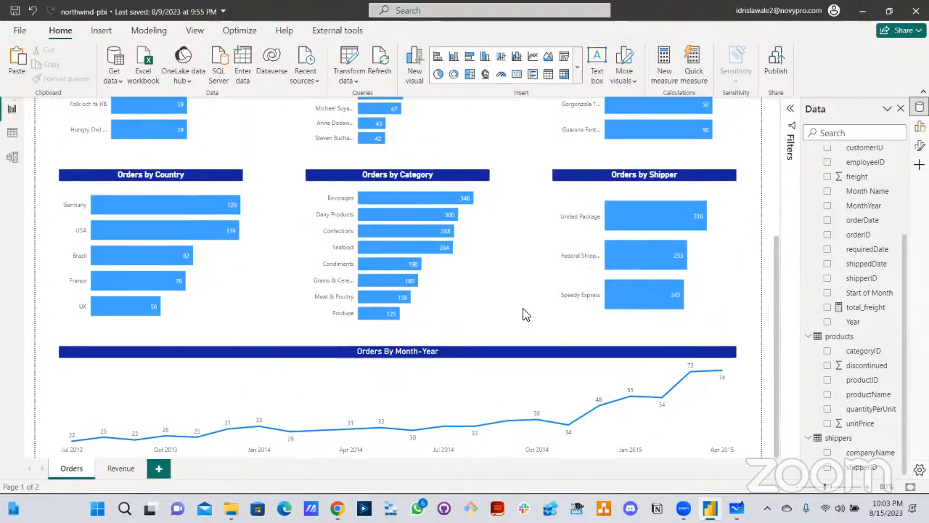
pyautogui.scroll(1, 525, 313)
pyautogui.scroll(5, 526, 313)
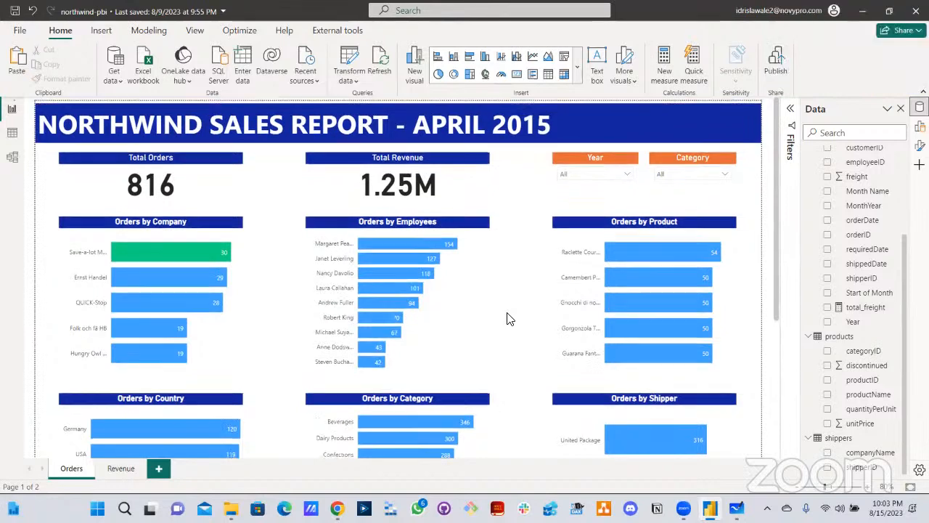
pyautogui.scroll(-3, 508, 319)
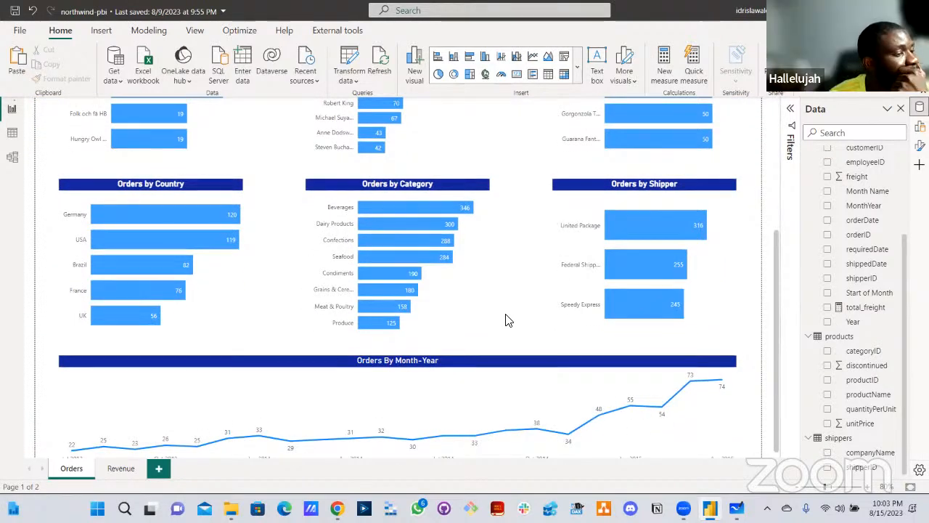
pyautogui.scroll(-1, 507, 321)
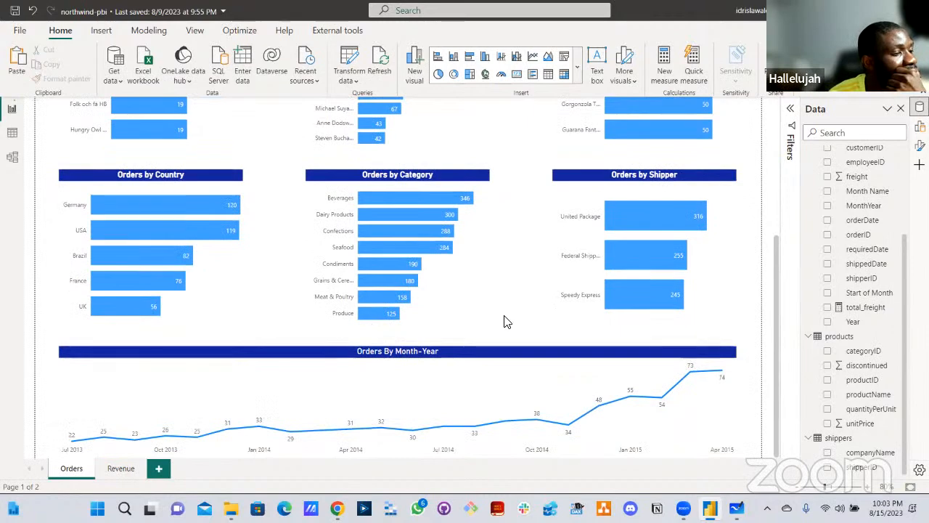
pyautogui.scroll(3, 507, 322)
pyautogui.scroll(3, 507, 322)
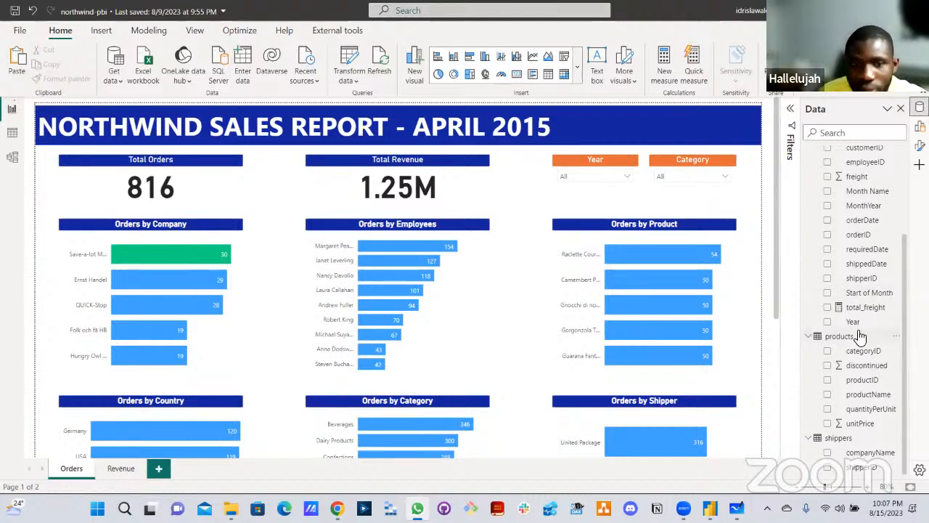
# - Collapse the categories table in the list of data fields
pyautogui.scroll(3, 858, 333)
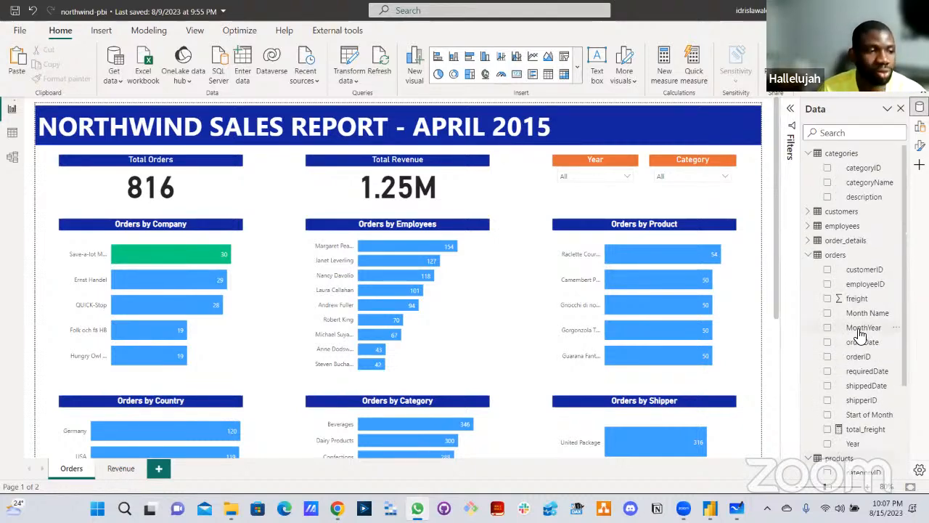
pyautogui.click(810, 155)
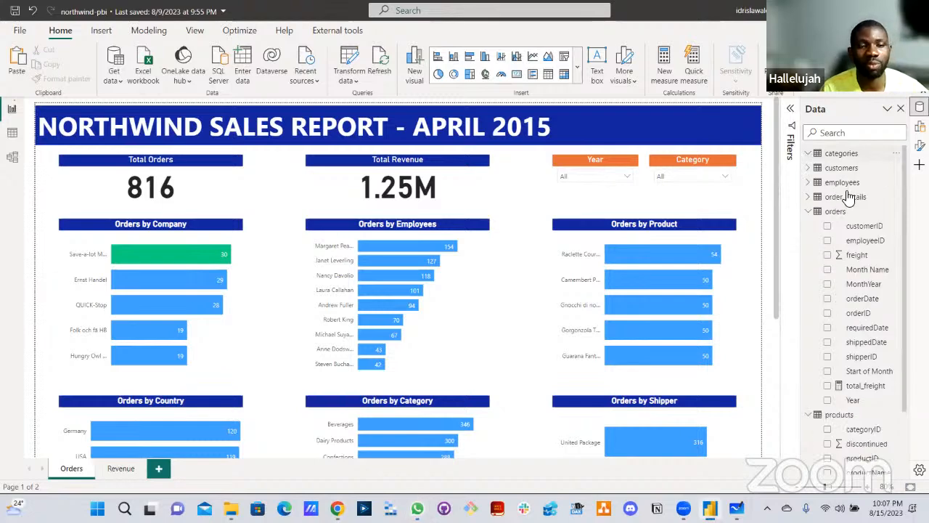